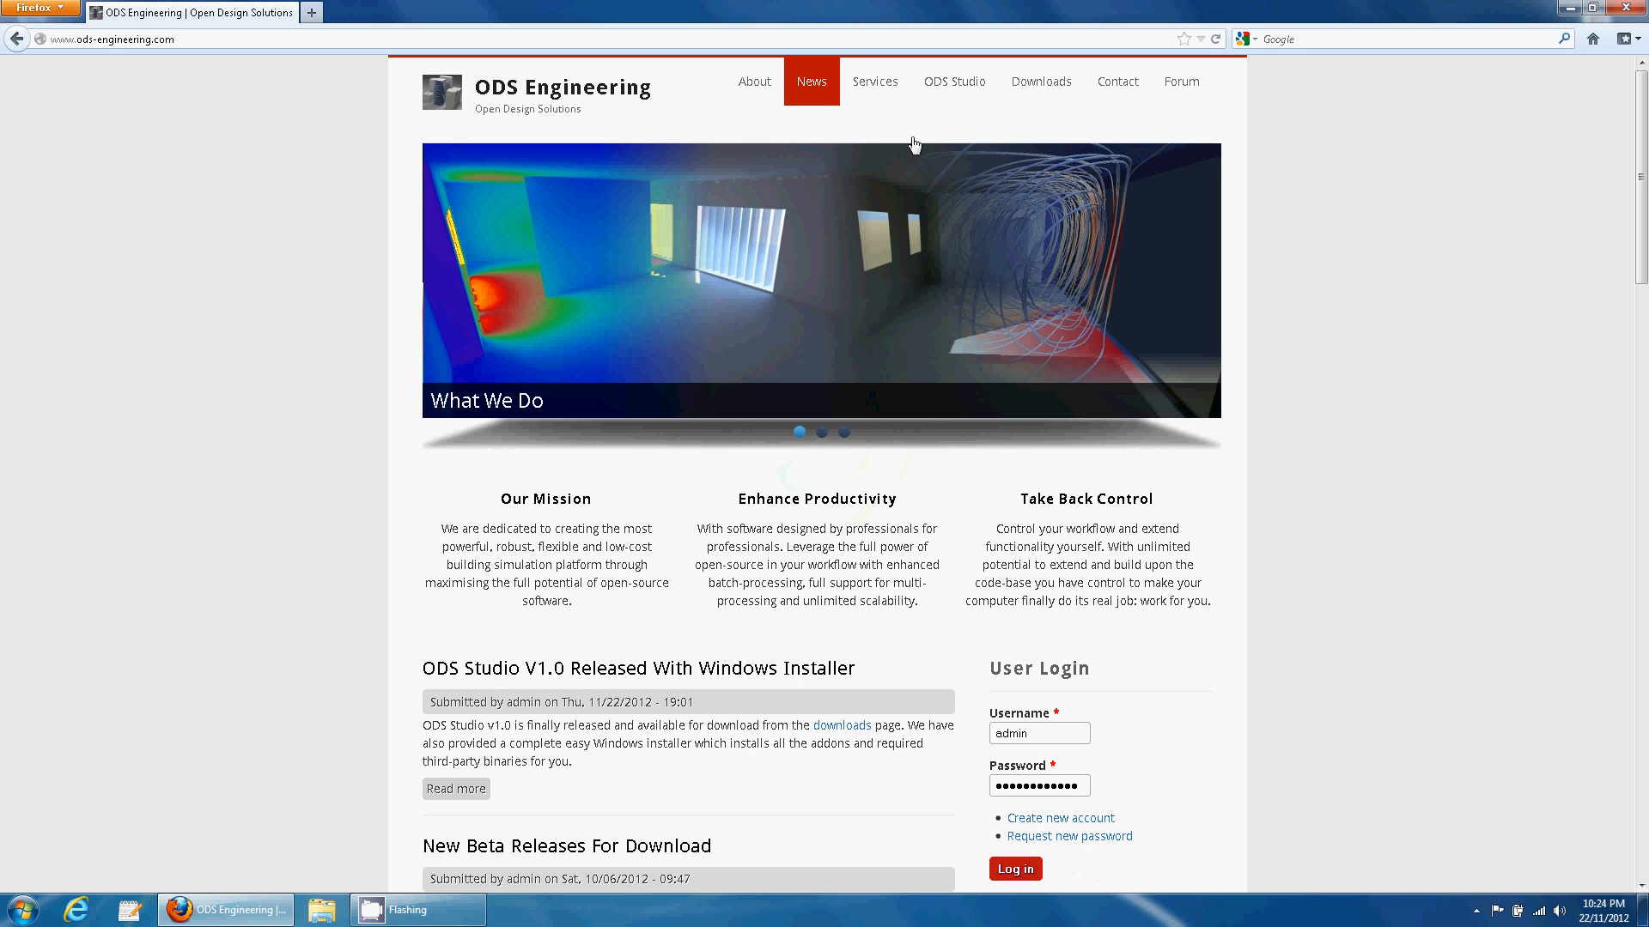
- Add the $0.00 ODS Studio Windows Installer from Downloads to the cart and view the cart
click(1029, 92)
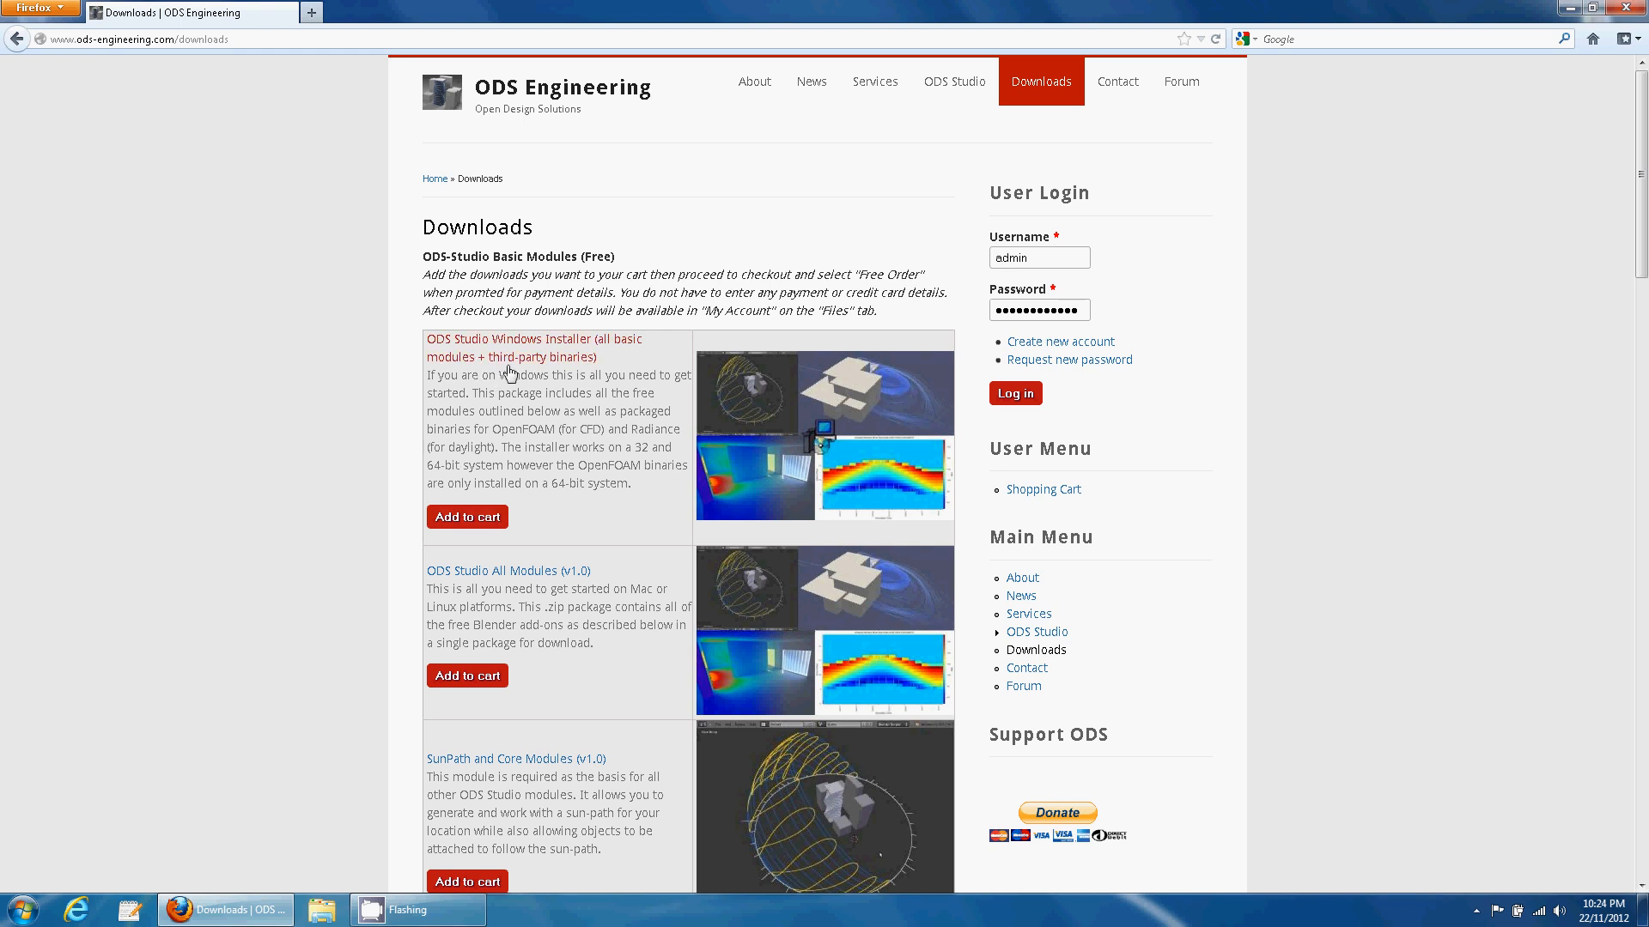
click(481, 519)
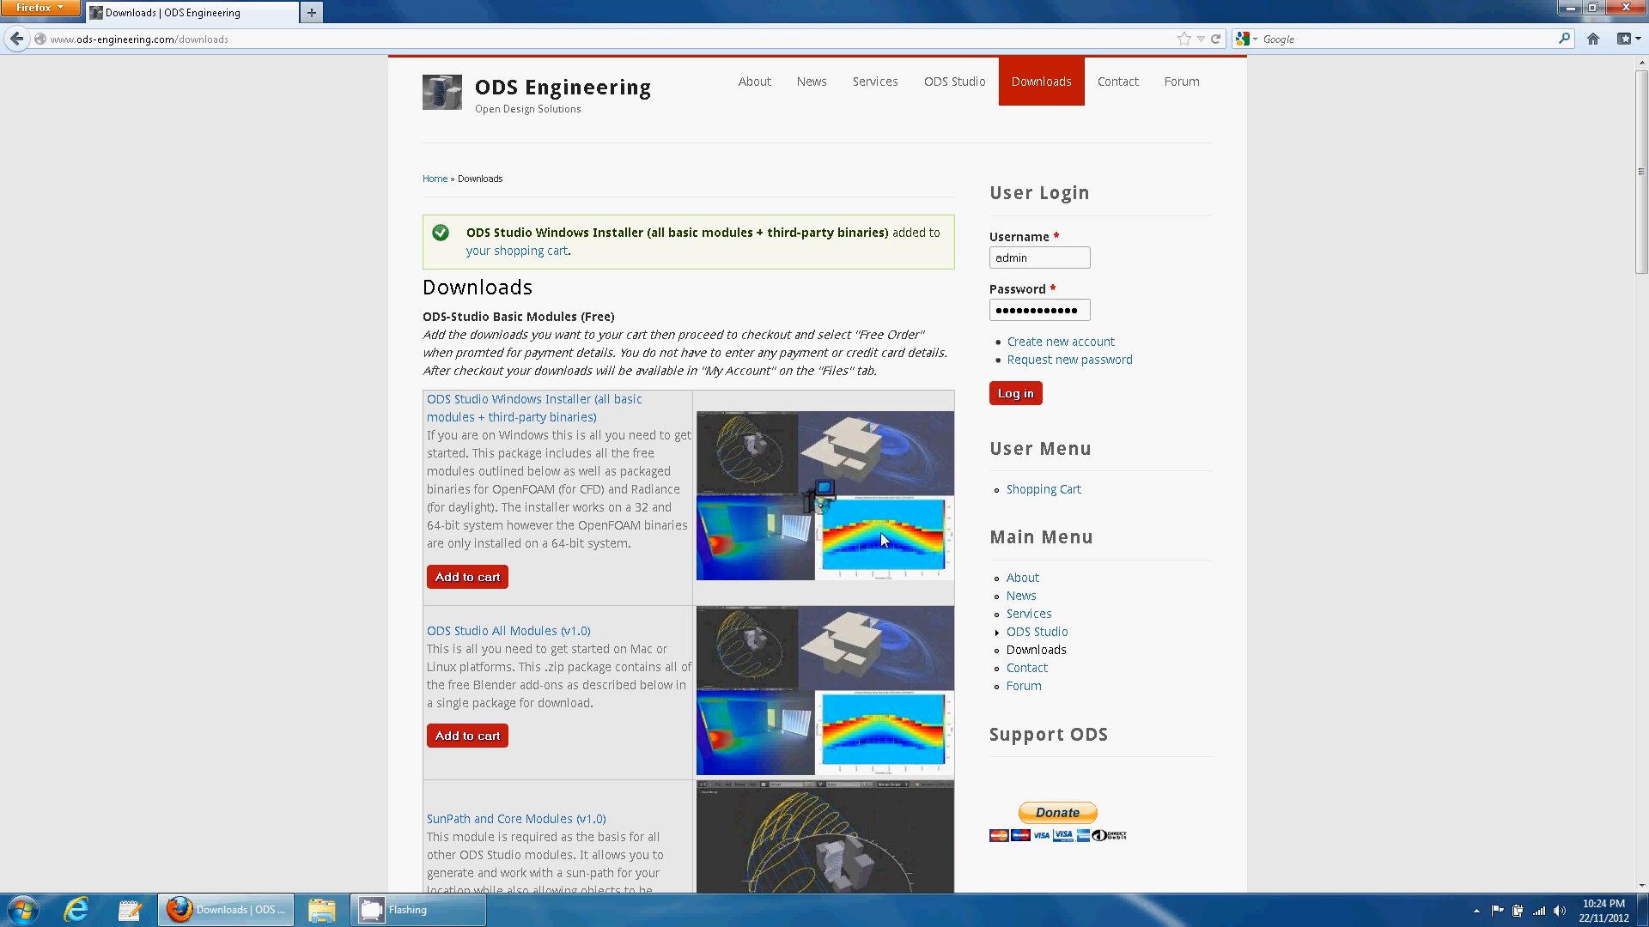
click(536, 252)
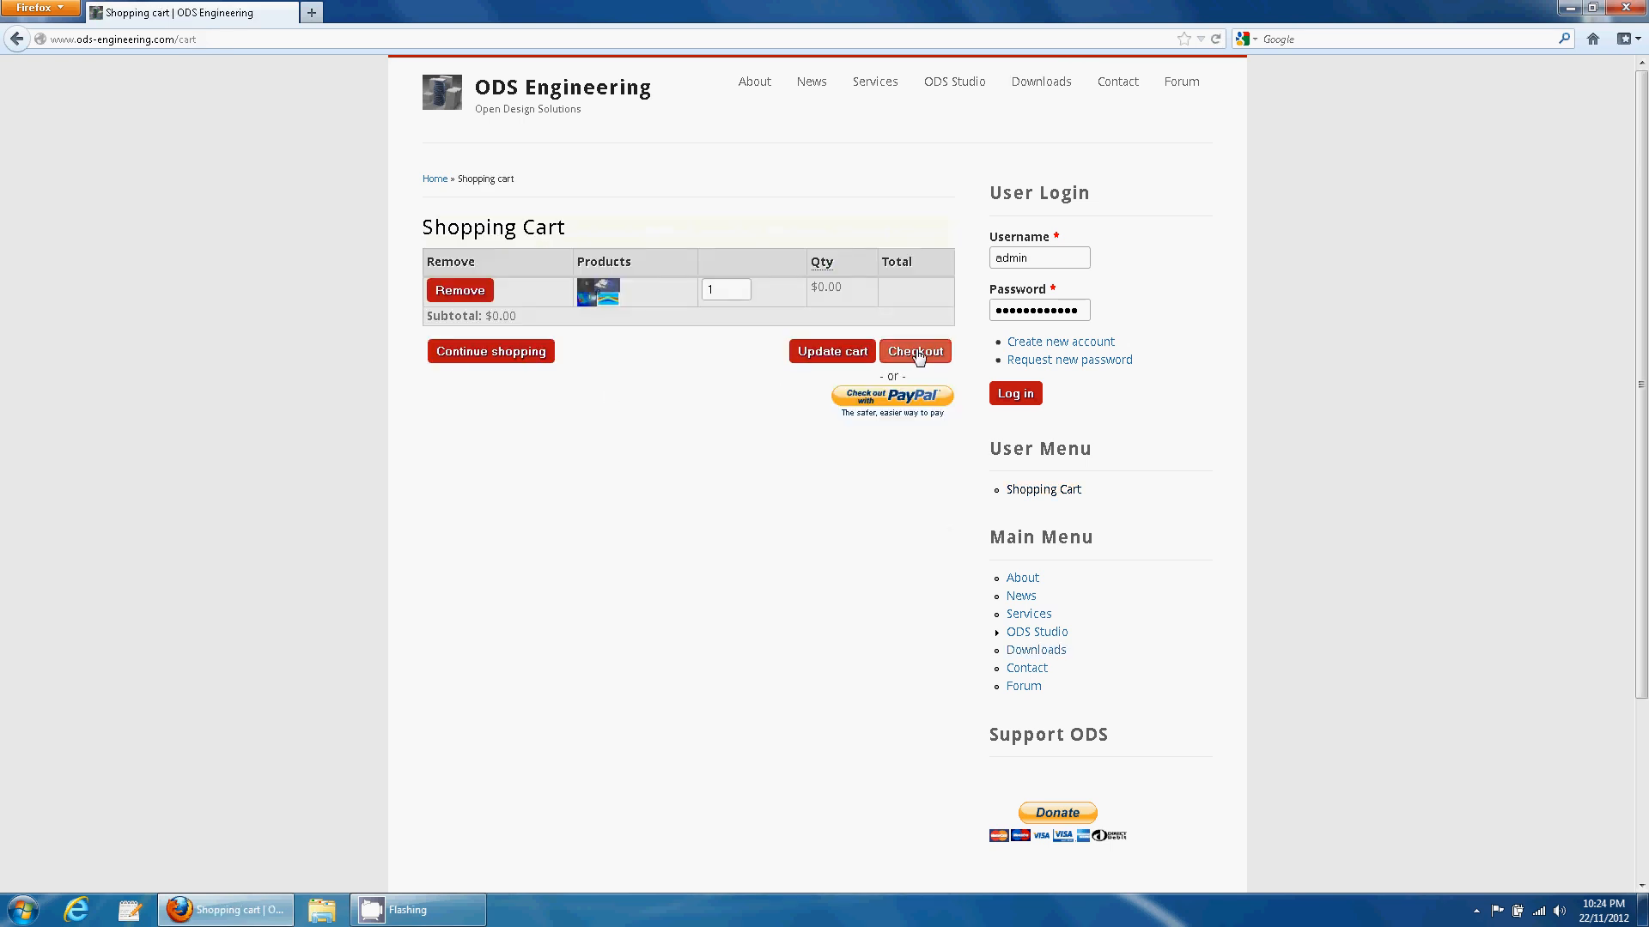
- Proceed to checkout and log in with the existing account's username and password
click(917, 353)
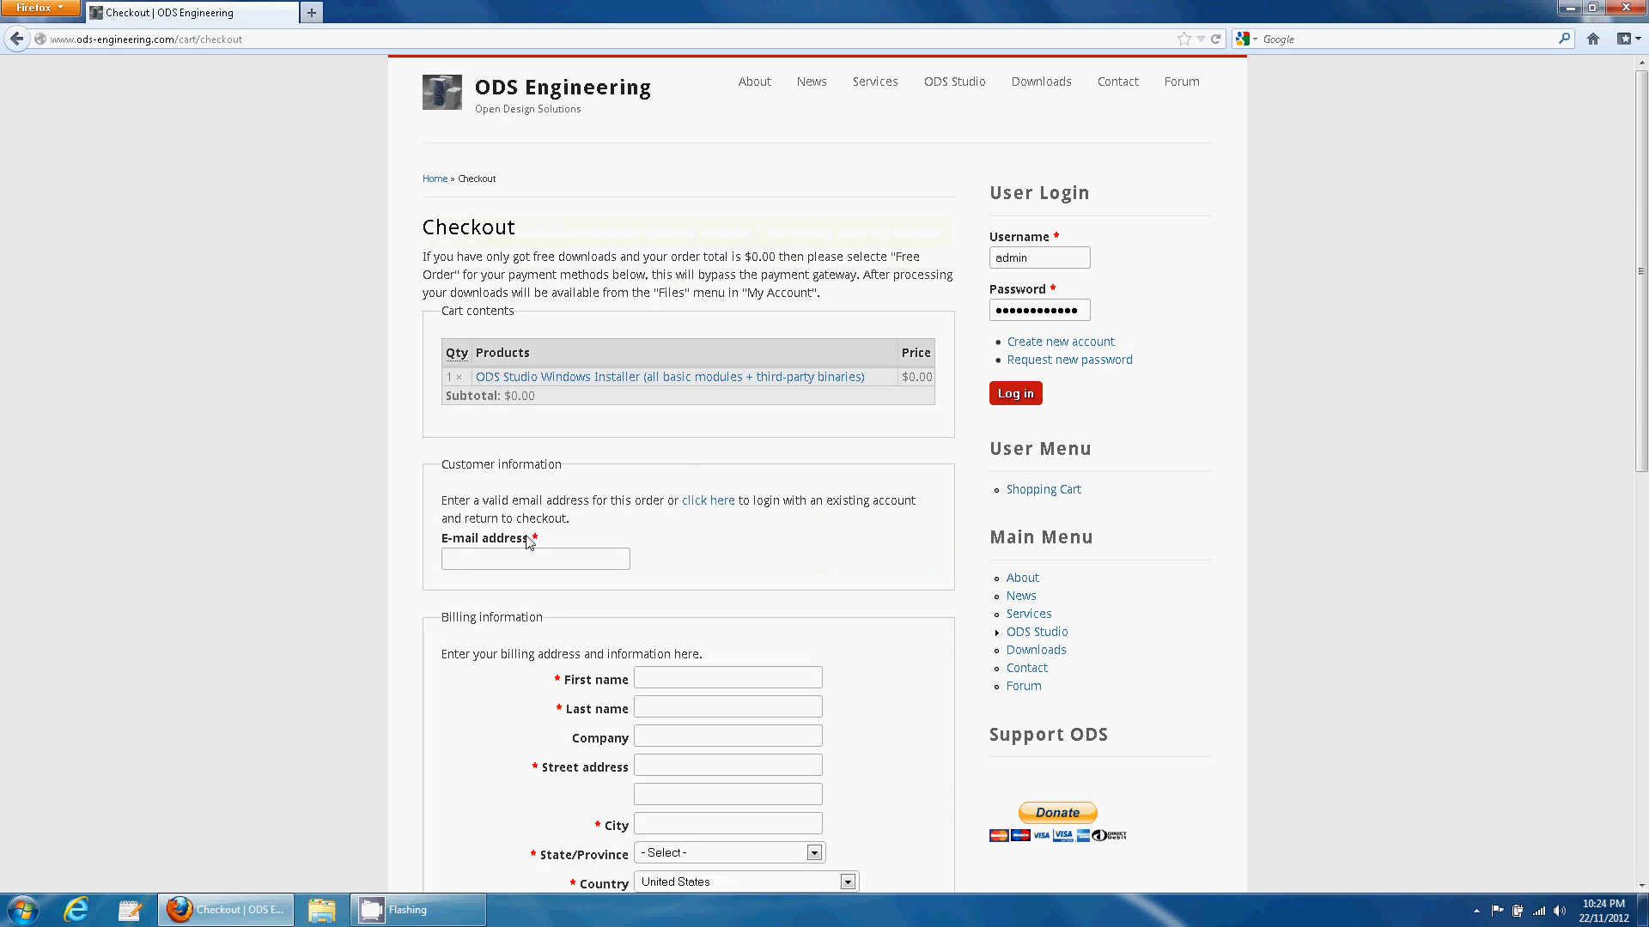
click(700, 501)
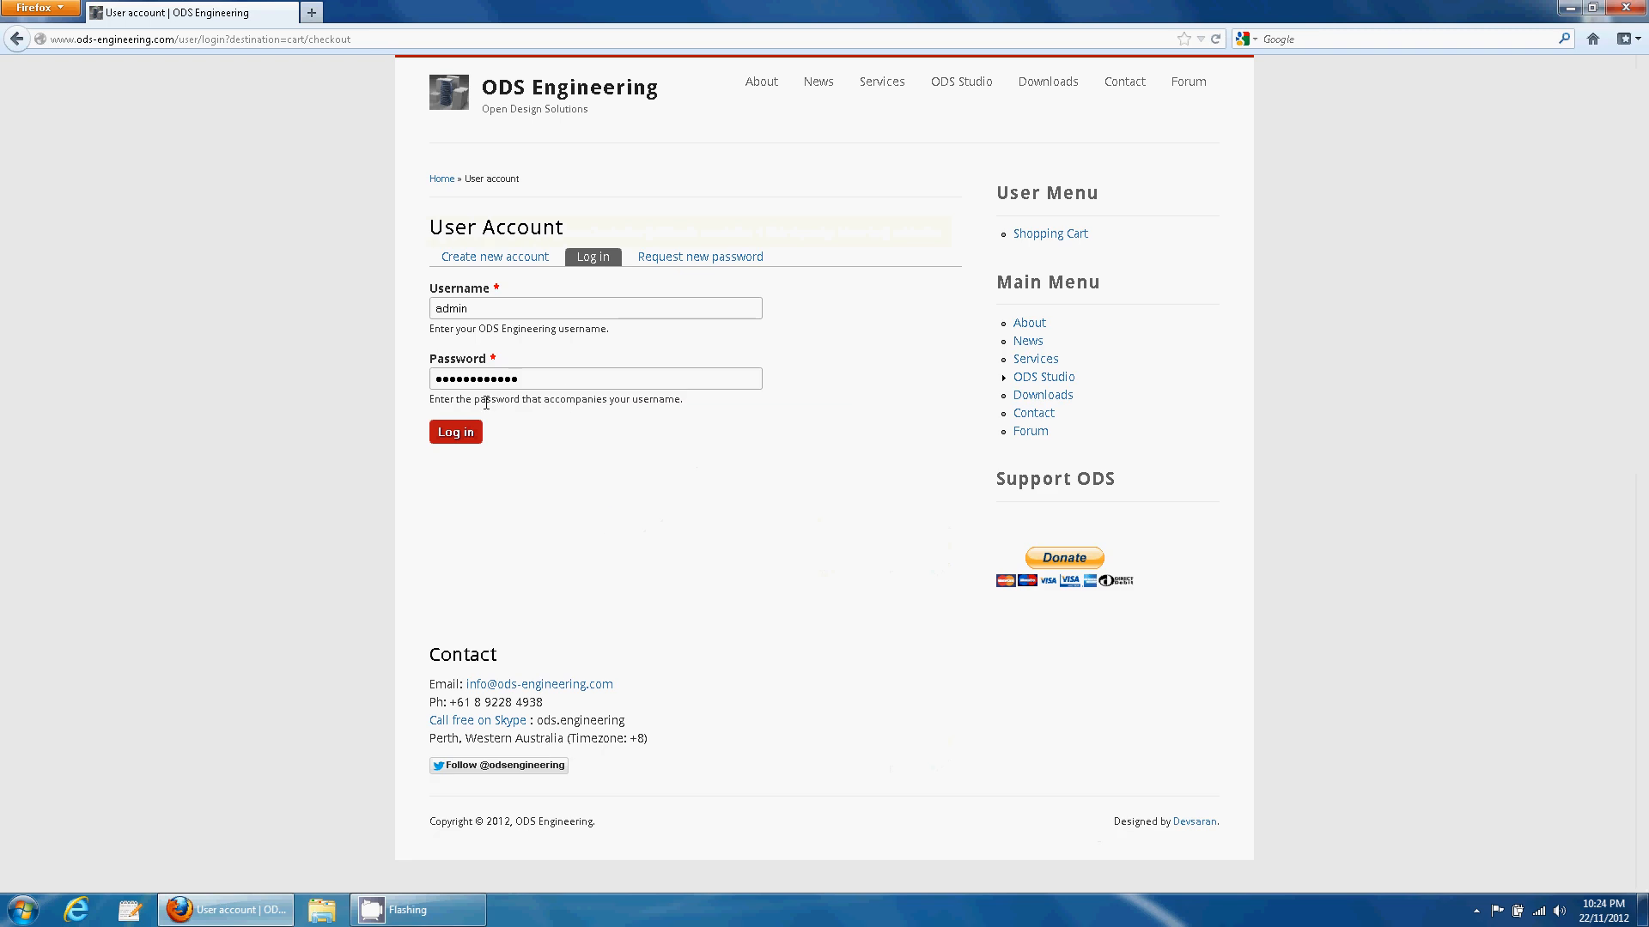
double_click(504, 306)
text(mark)
key(Tab)
text(m)
key(Return)
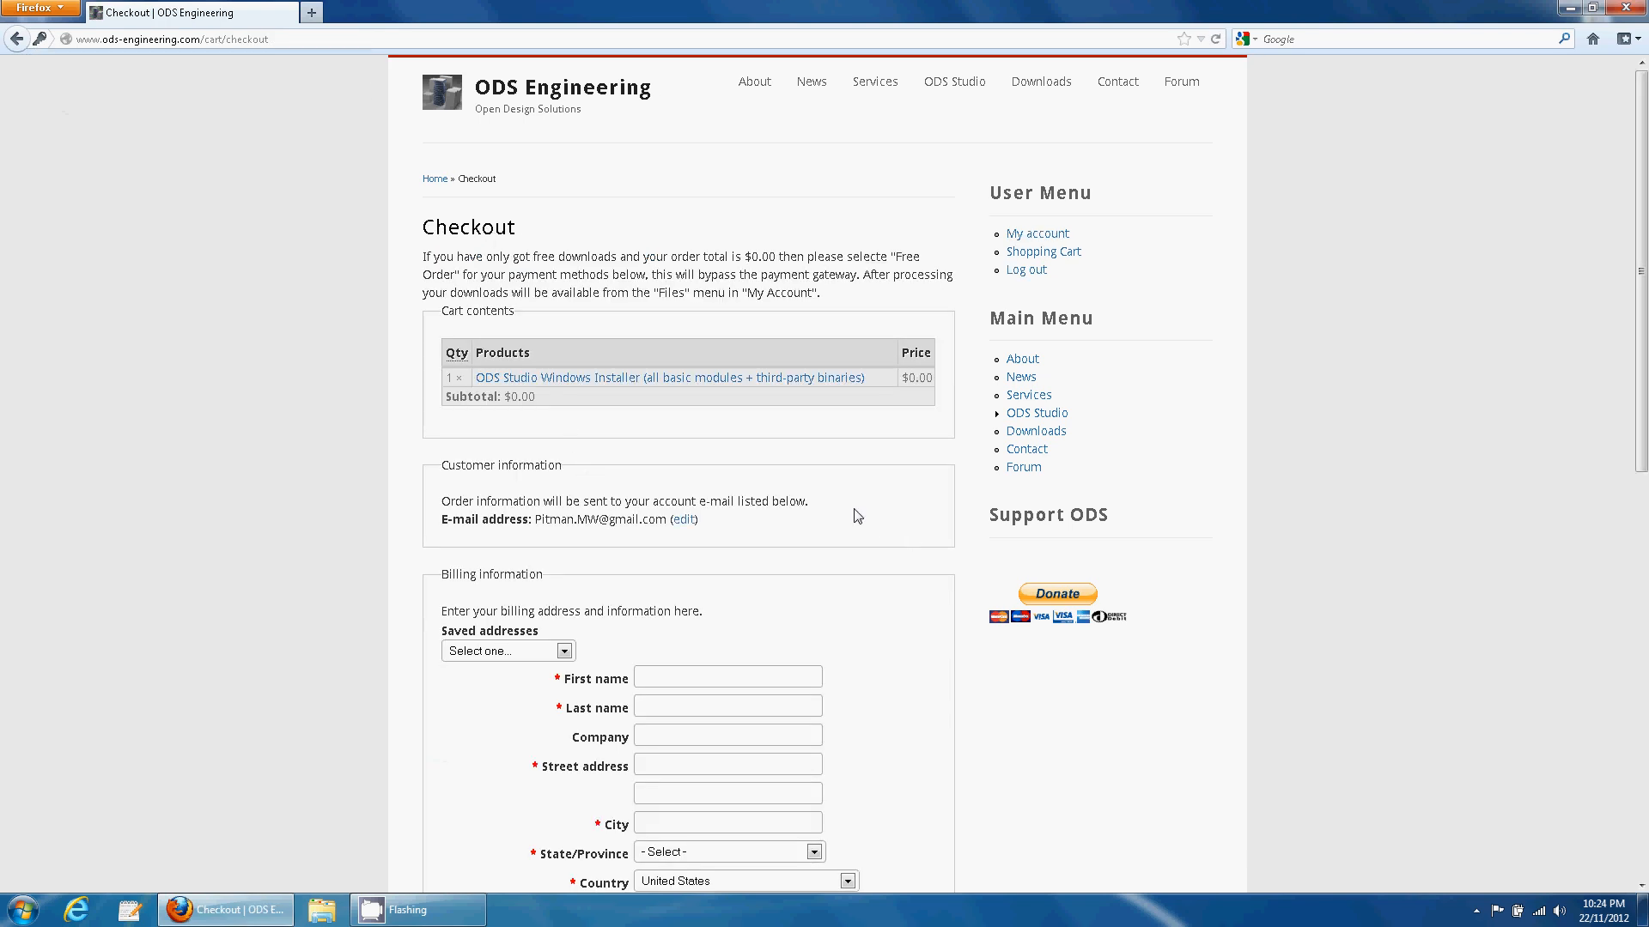
- Fill billing from the saved address, choose Free Order as payment, and review the order
scroll(773, 515, down, 4)
click(563, 458)
click(539, 494)
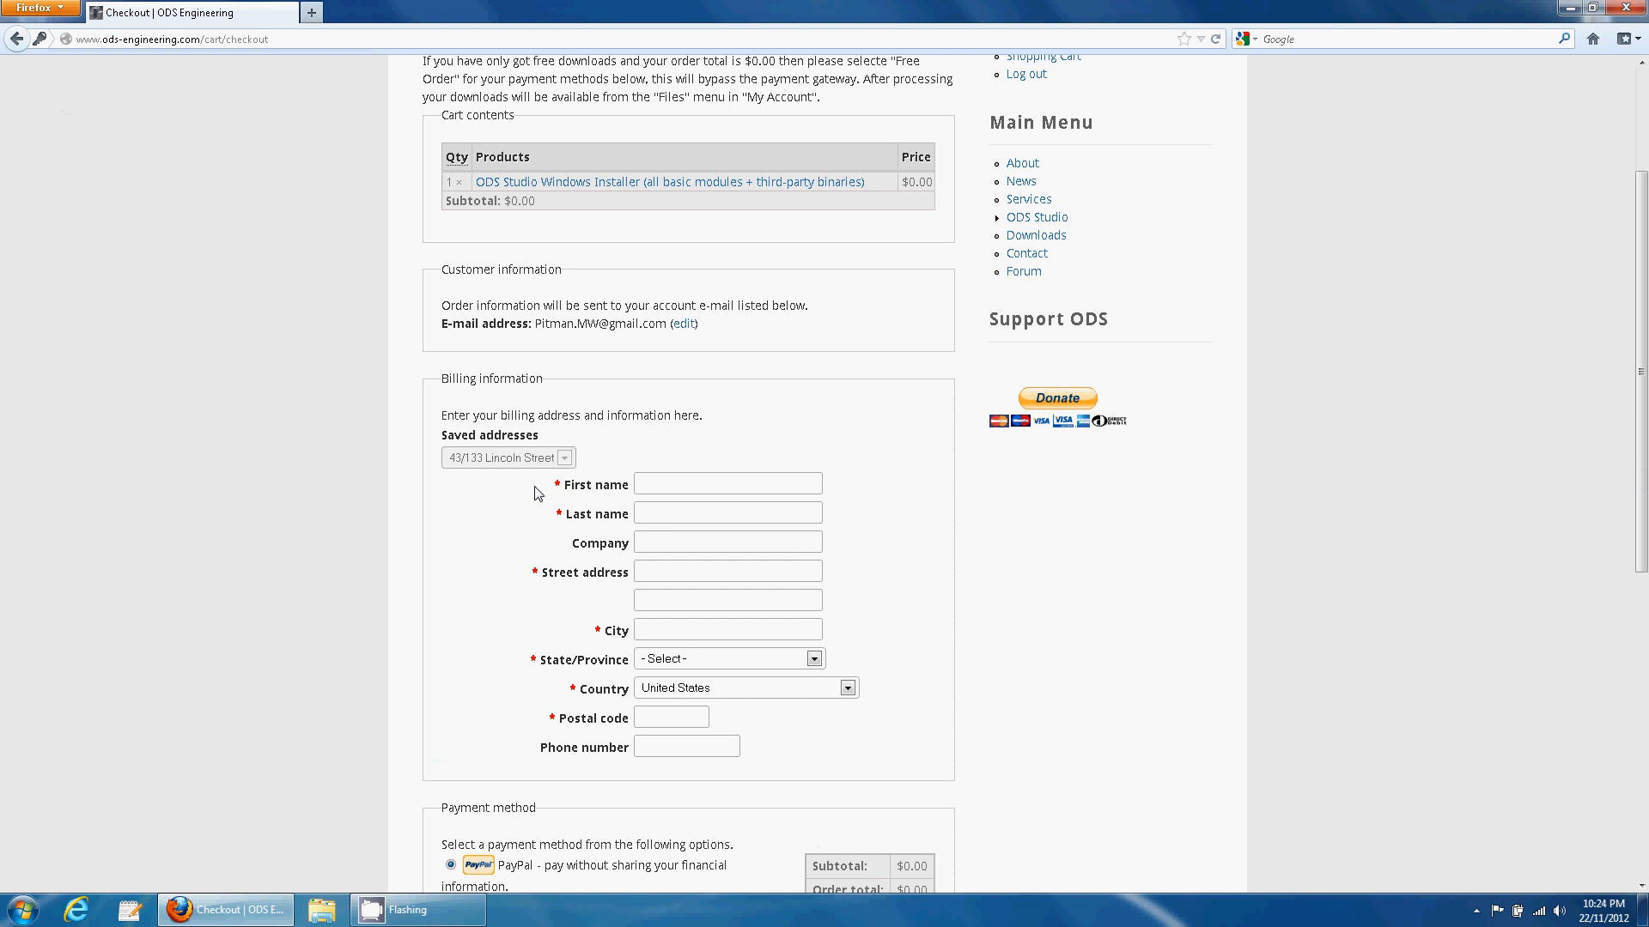
scroll(828, 507, down, 6)
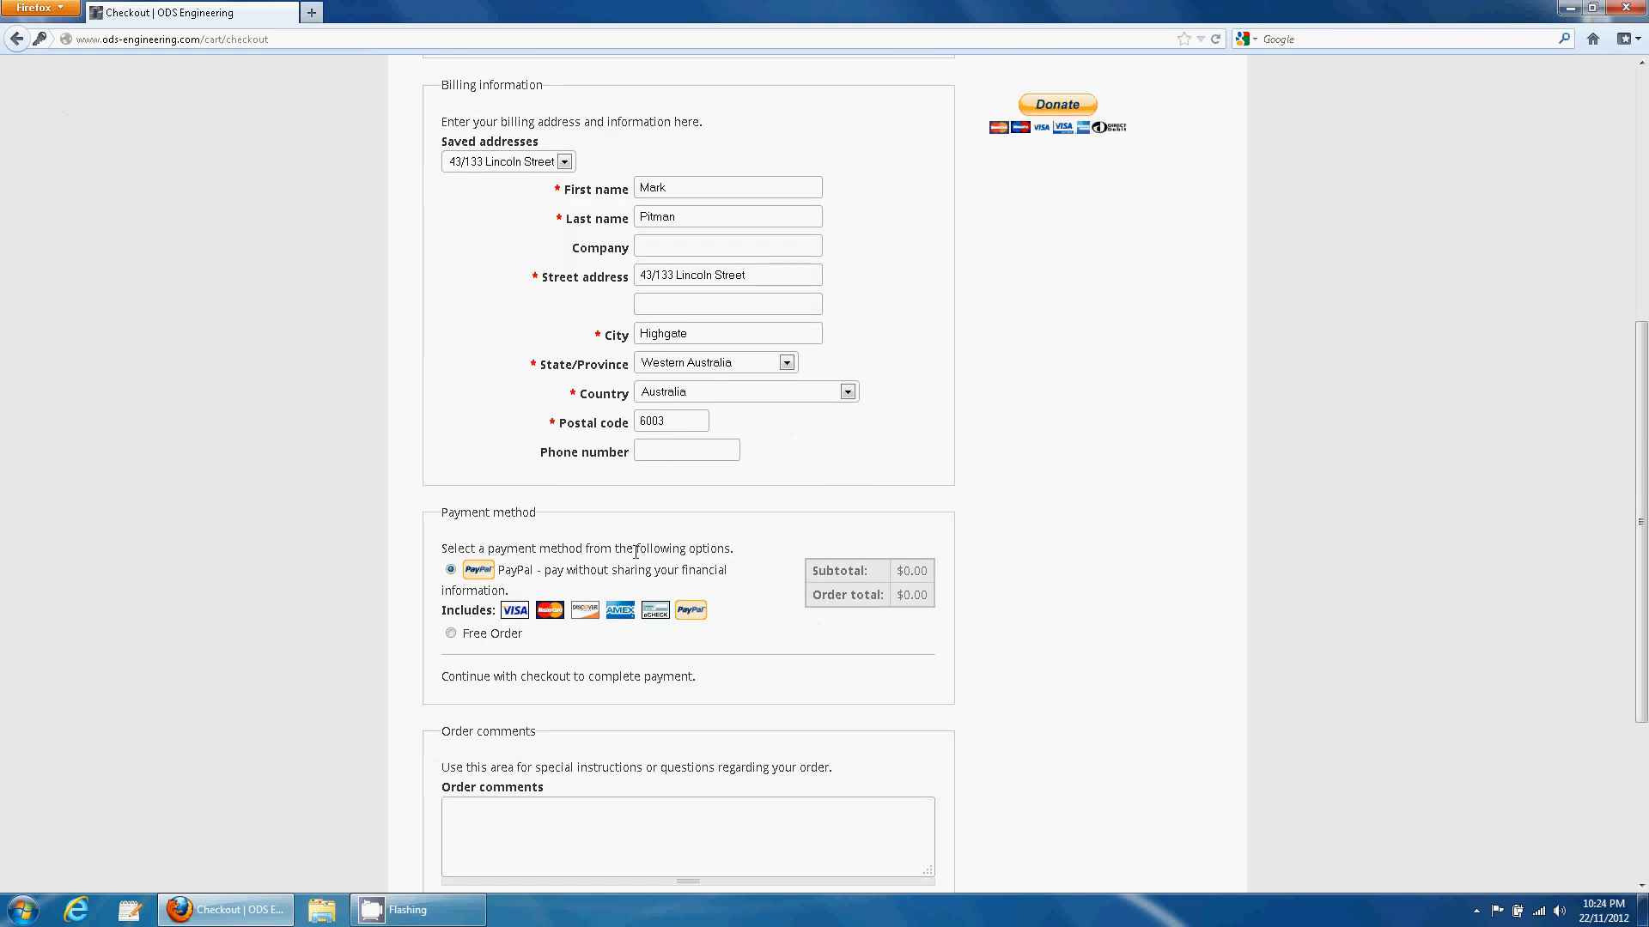
click(450, 634)
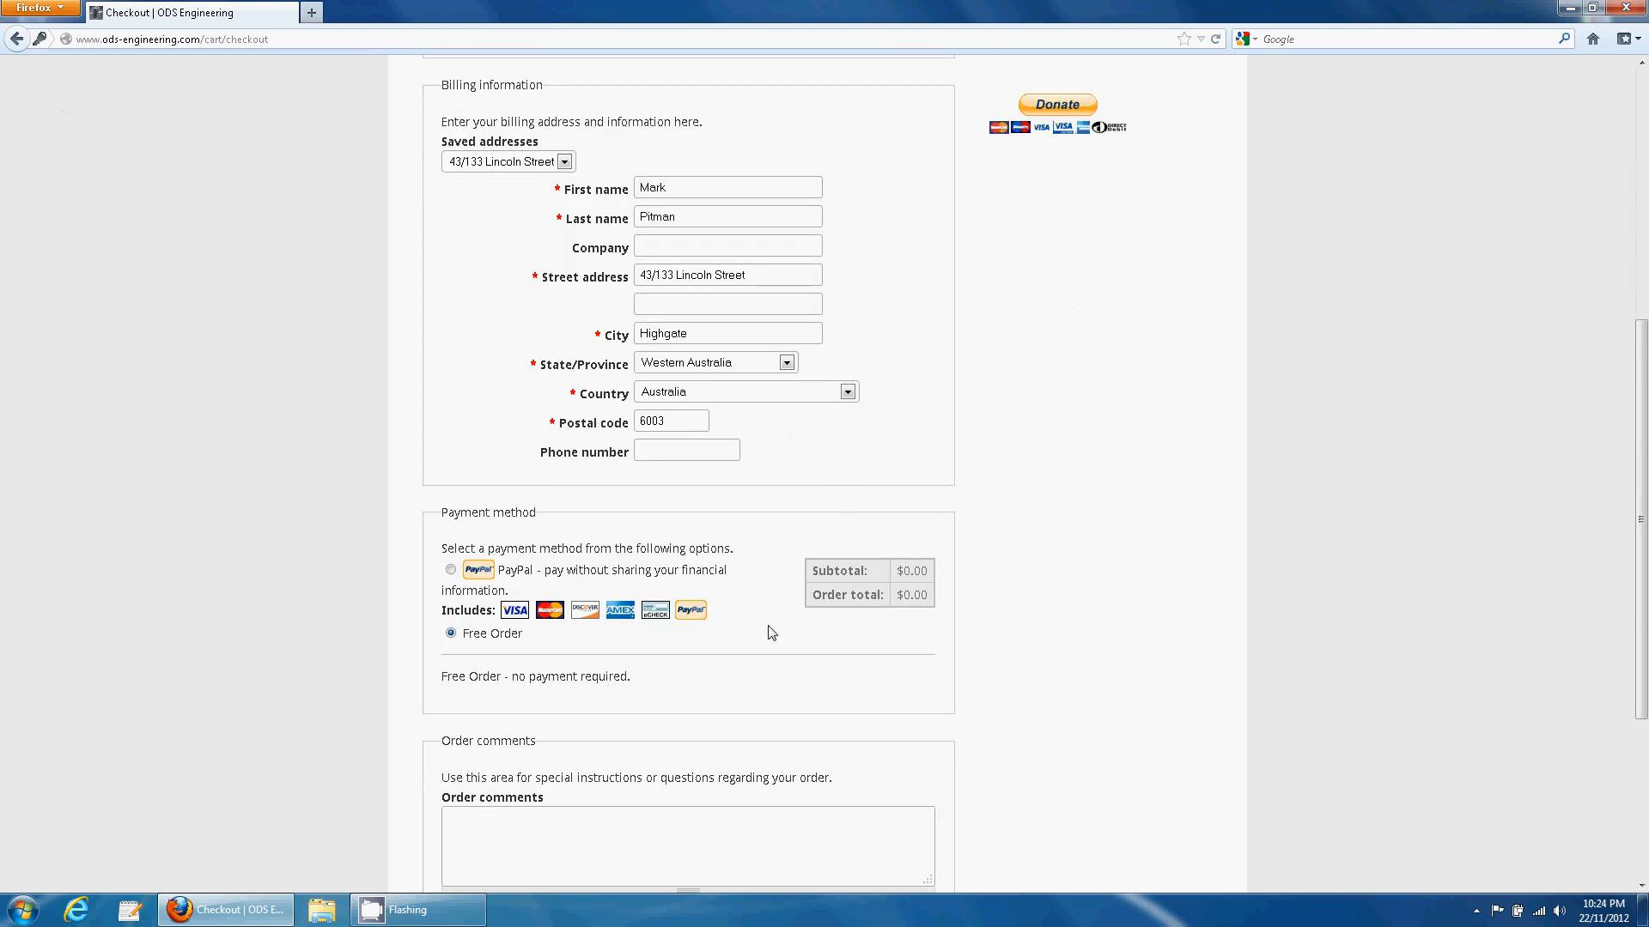
scroll(790, 622, down, 6)
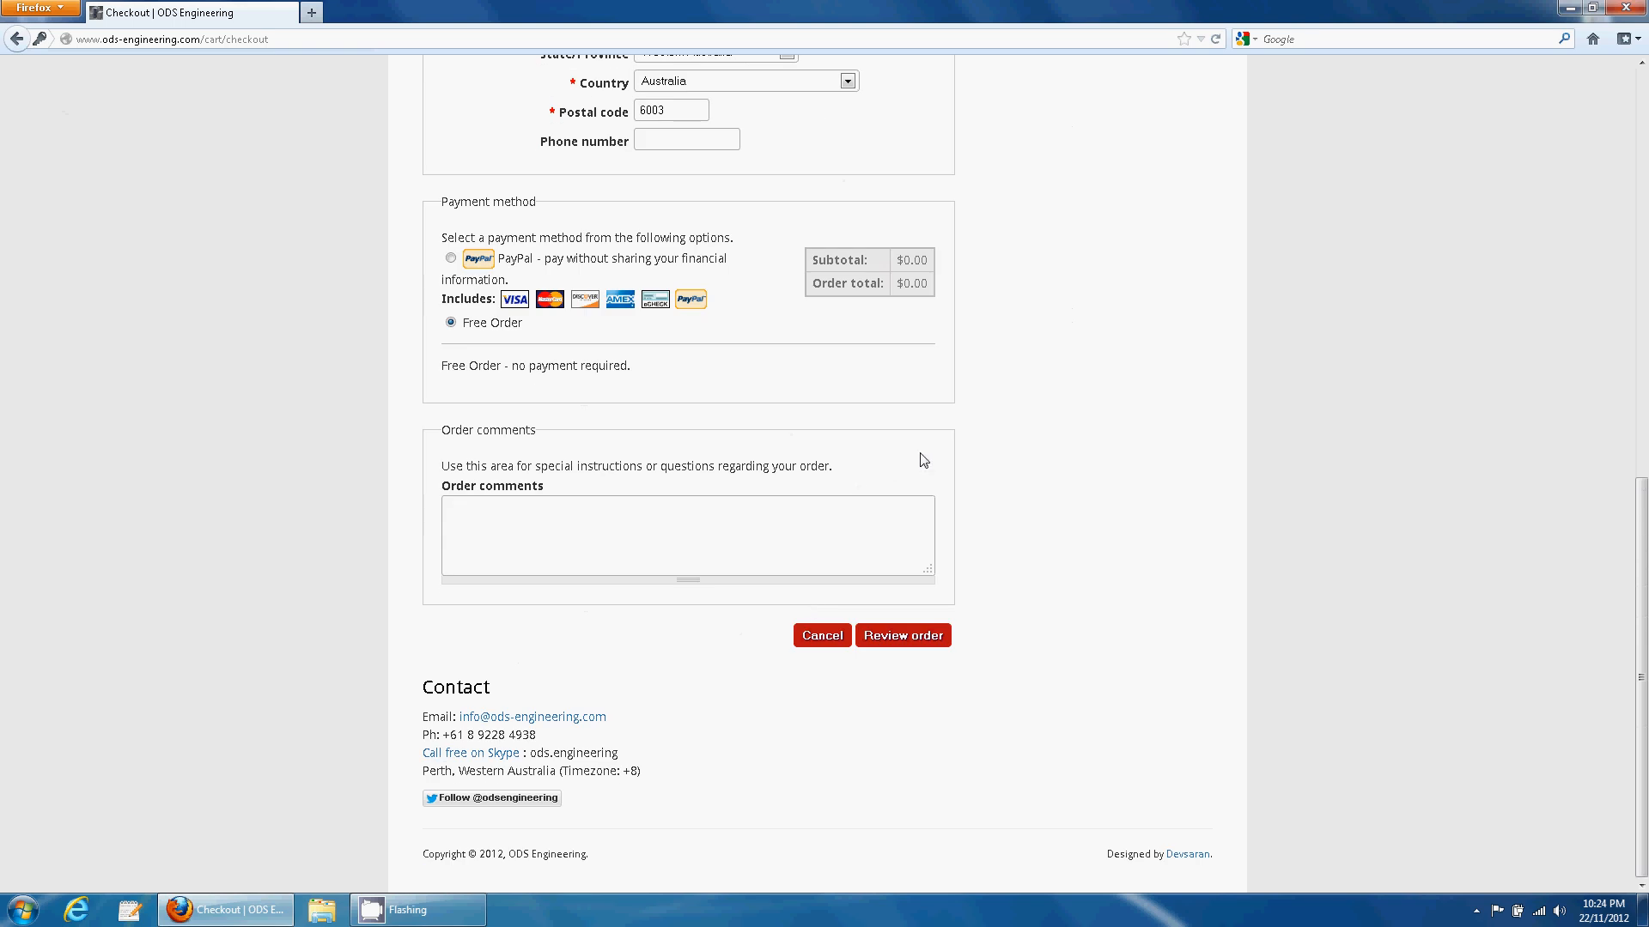
scroll(923, 461, up, 2)
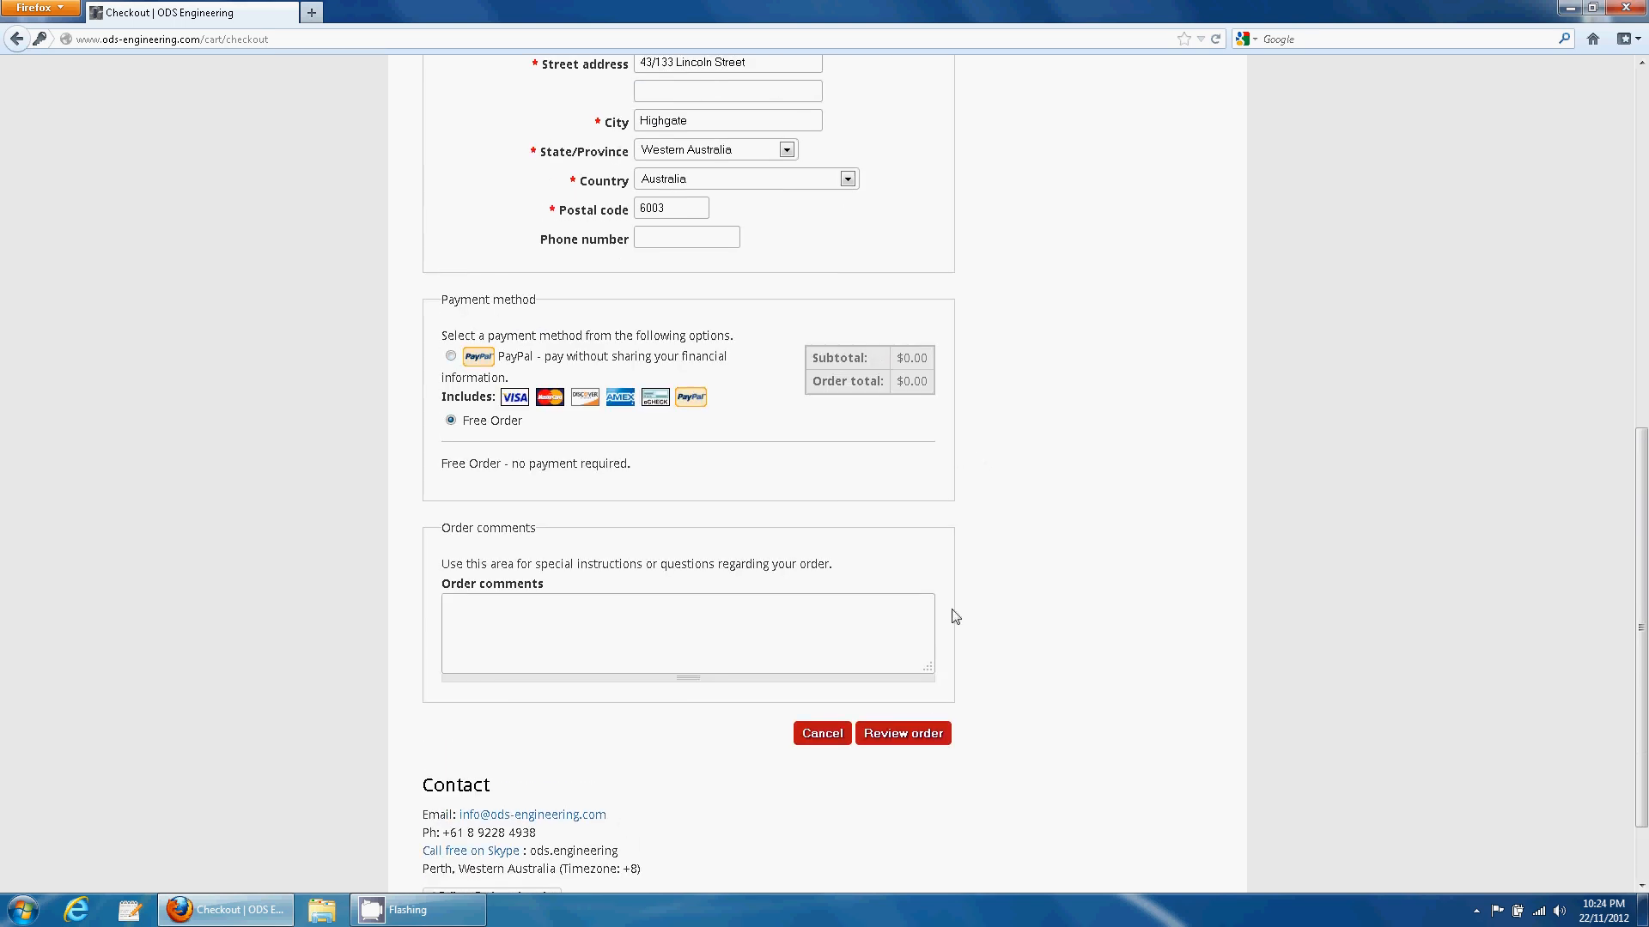
click(919, 736)
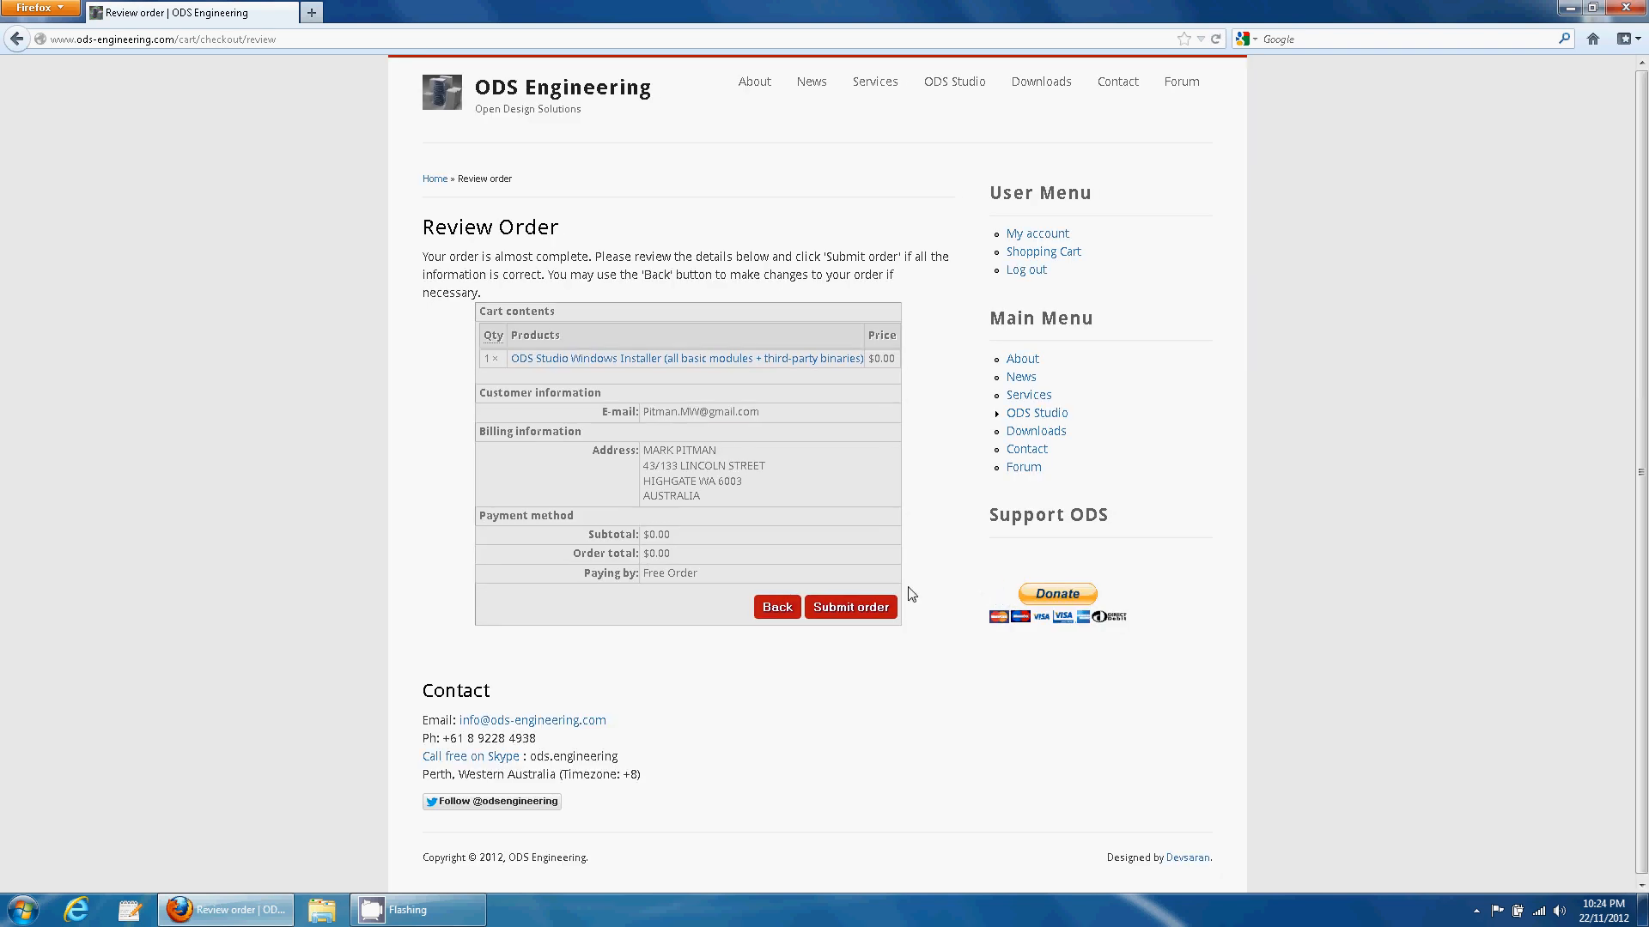
- Submit the free order and download Setup-ODS-Studio-v1.0-Free.exe from the account's Files list
click(863, 609)
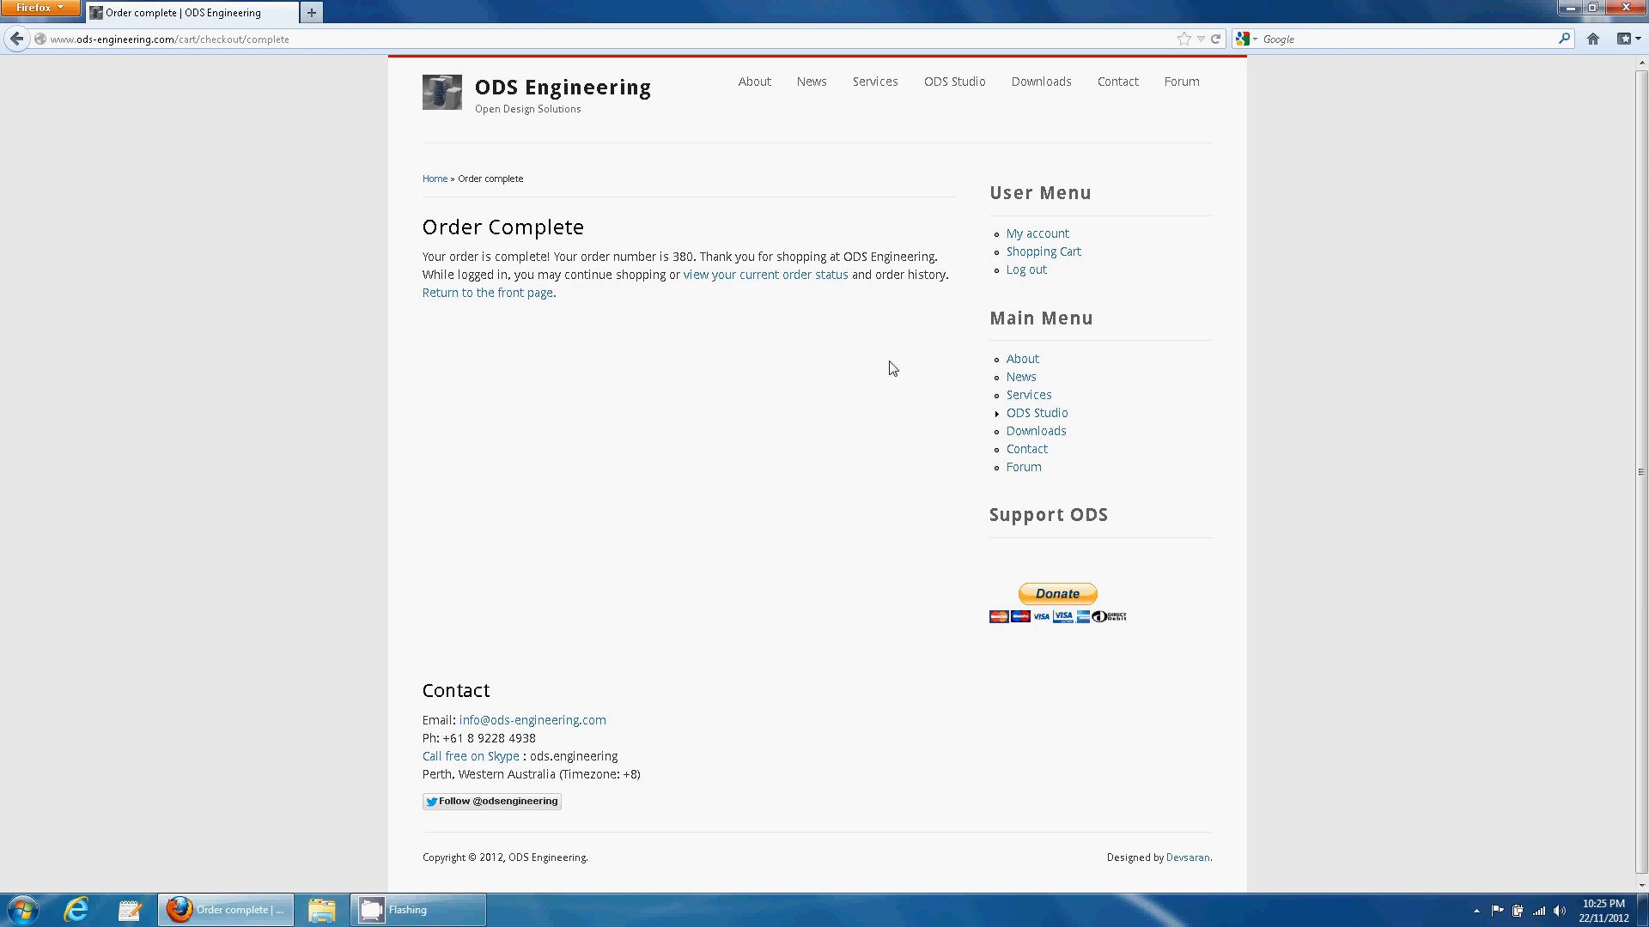
click(1039, 236)
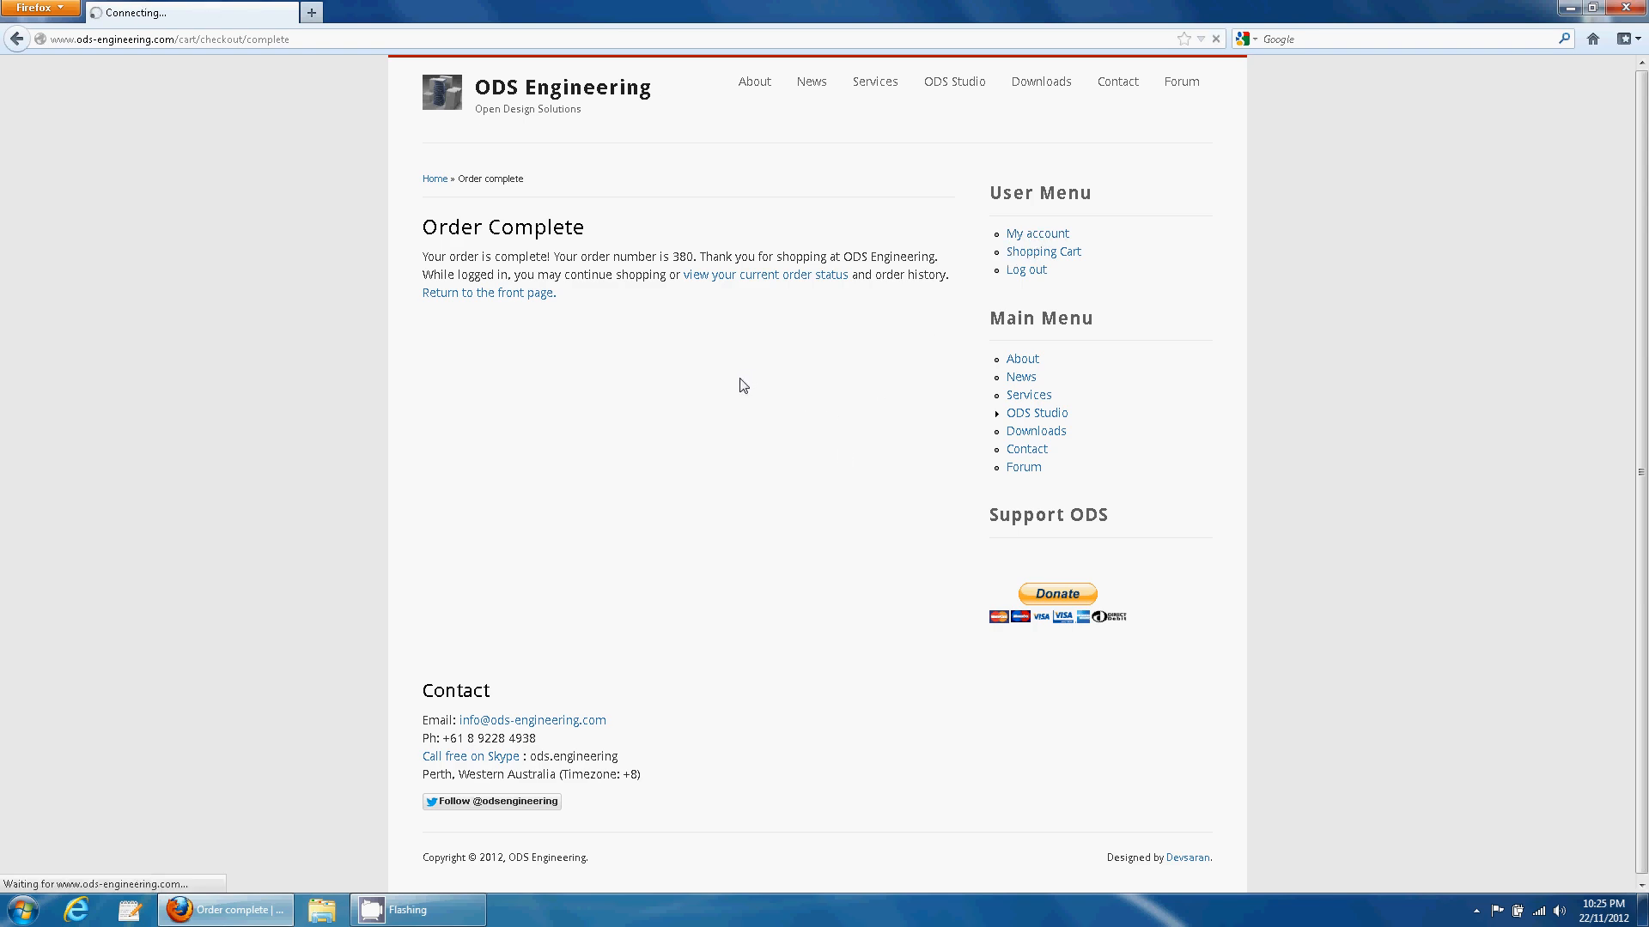
click(549, 257)
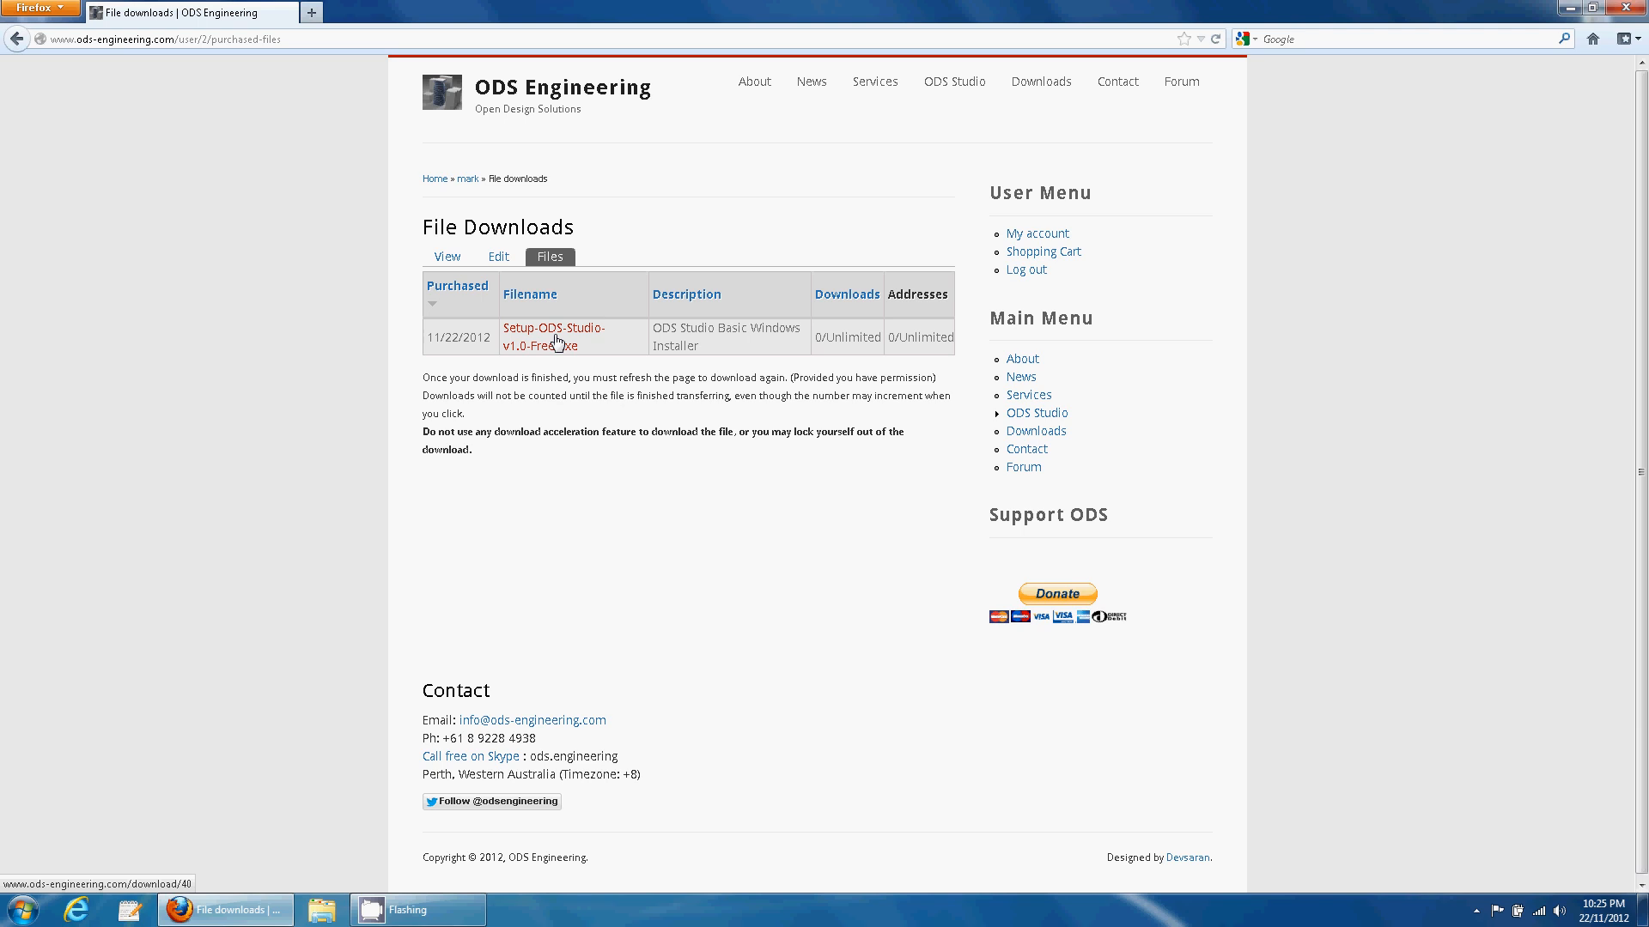
click(552, 338)
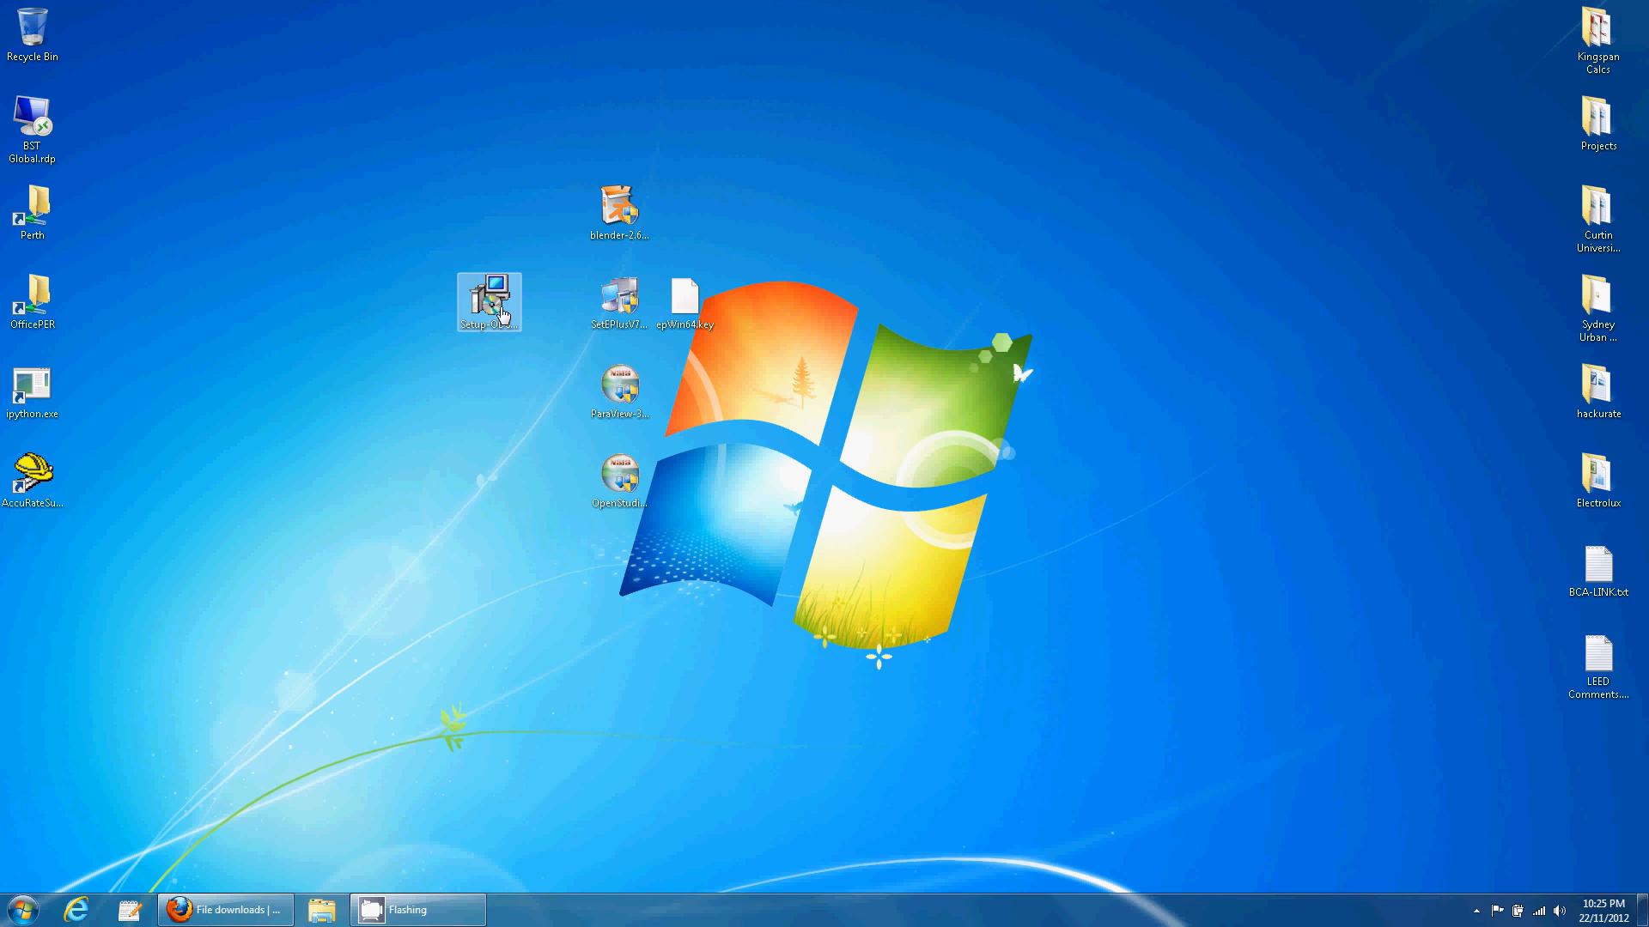
click(488, 303)
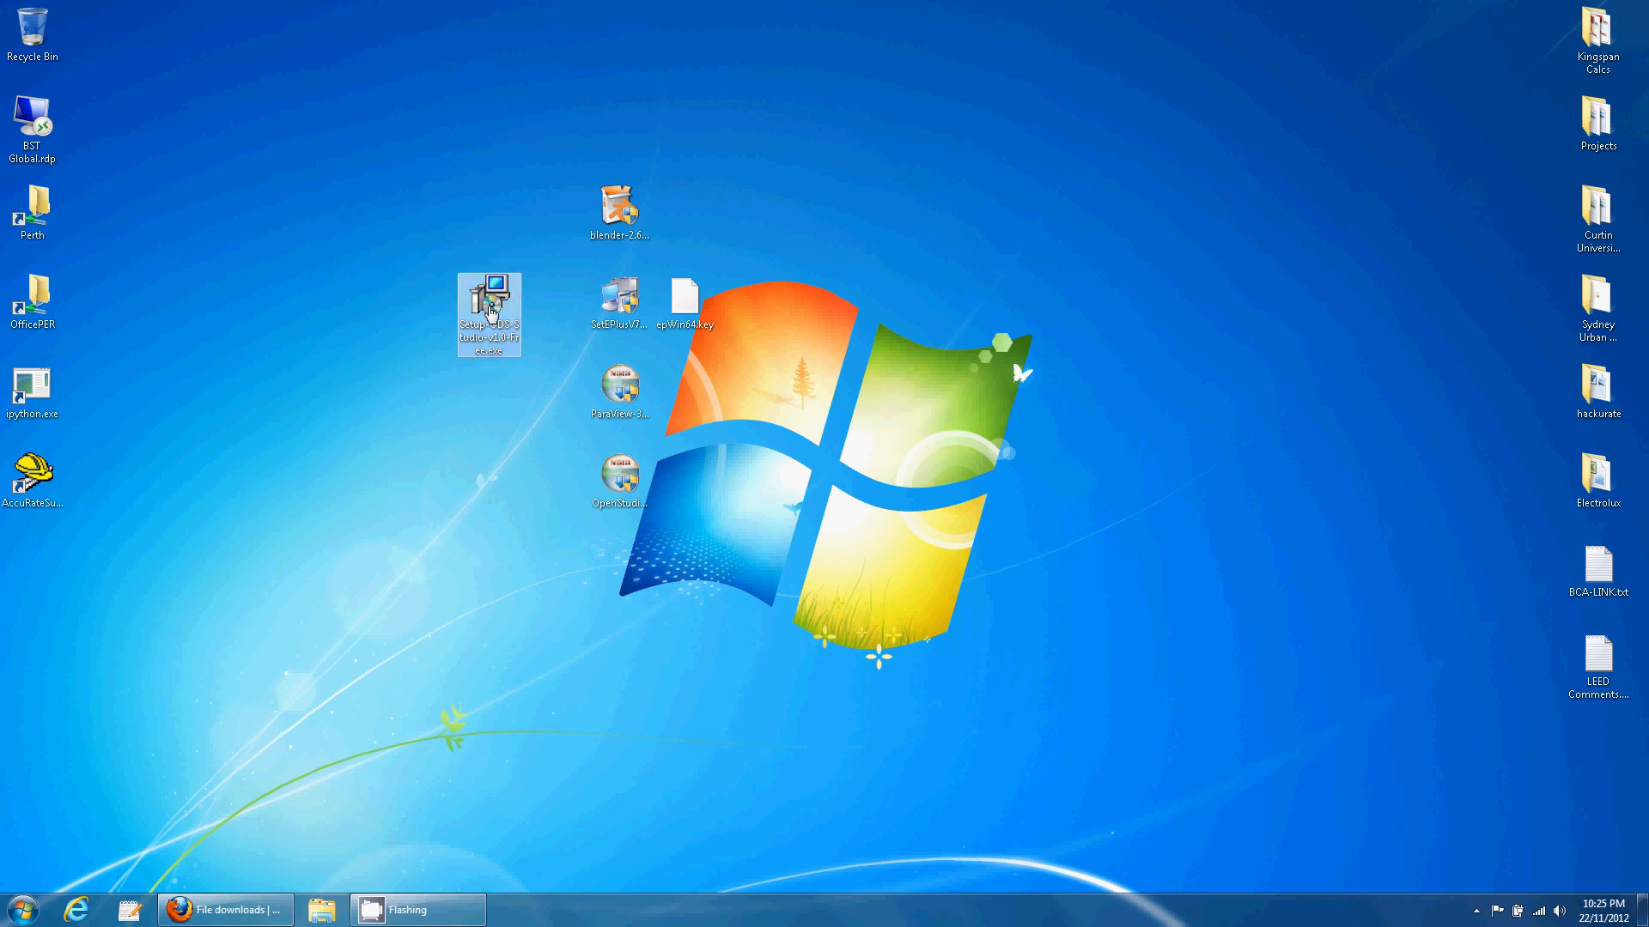
- Launch the ODS Studio v1.0 setup and dismiss the missing Blender 2.63 addons directory warning
click(486, 424)
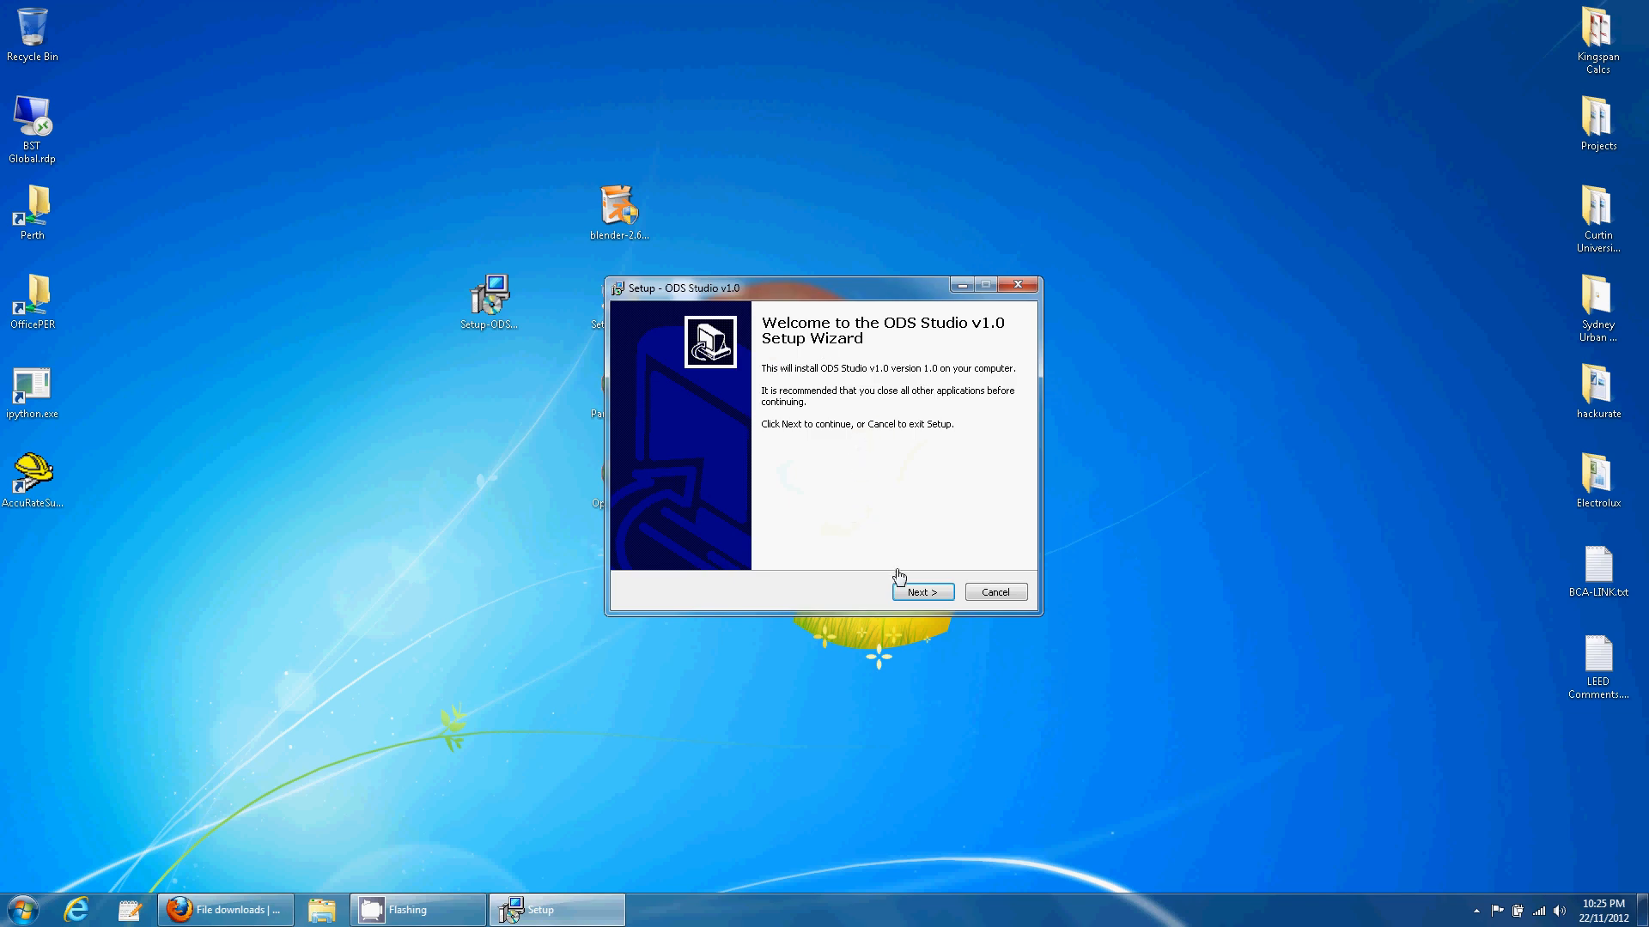
click(920, 594)
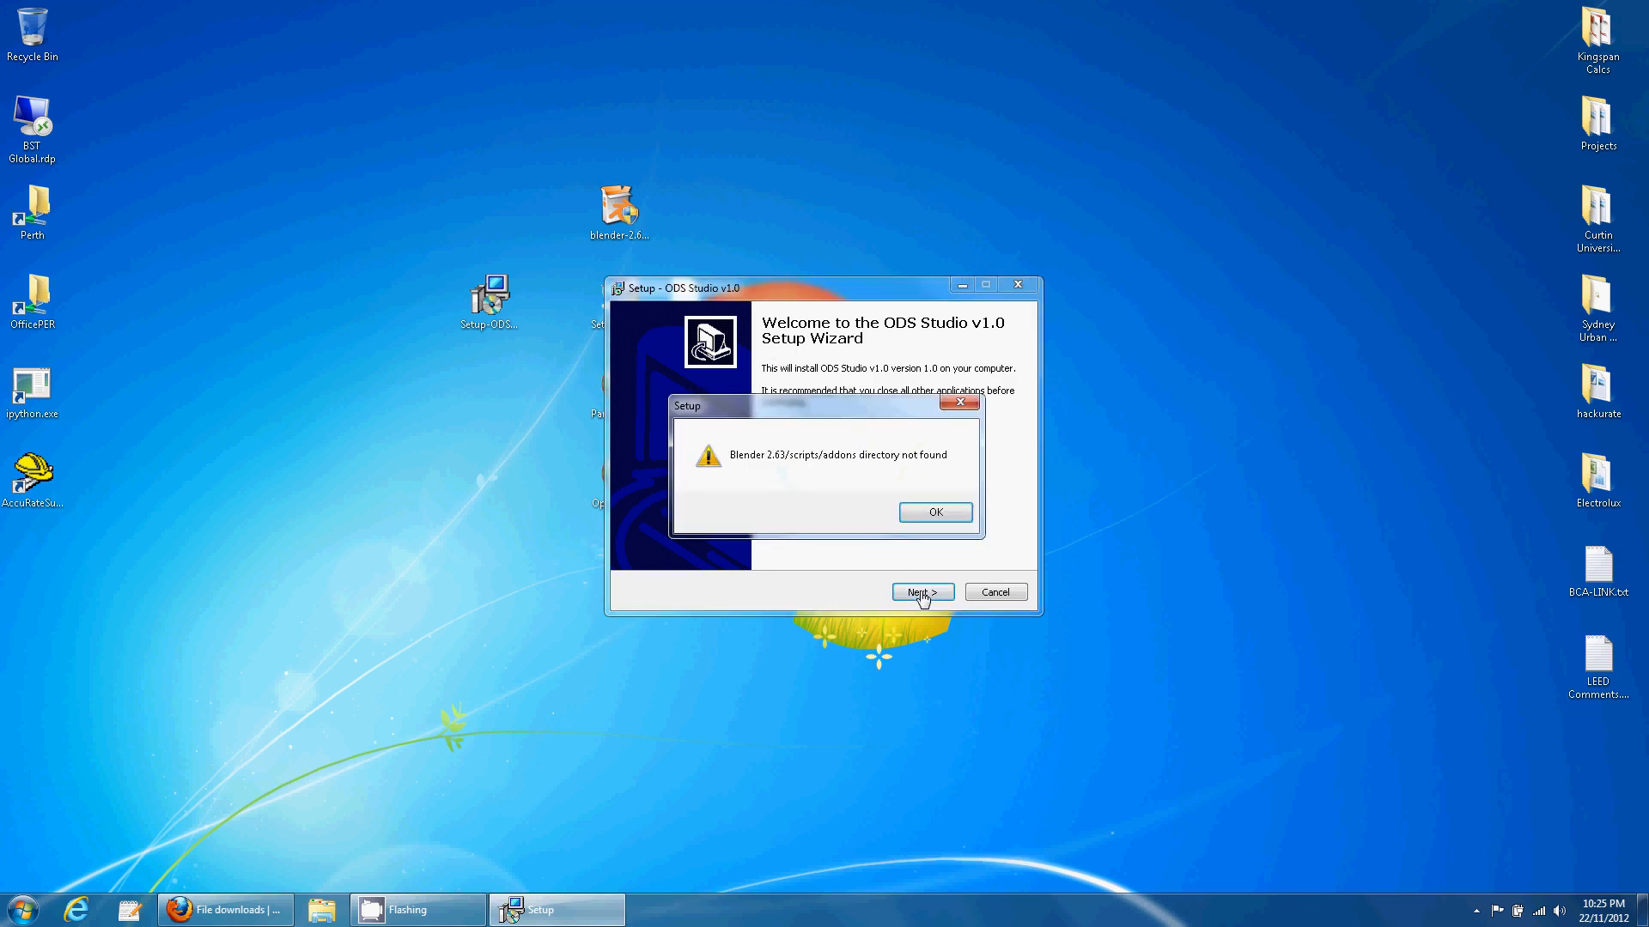
click(927, 515)
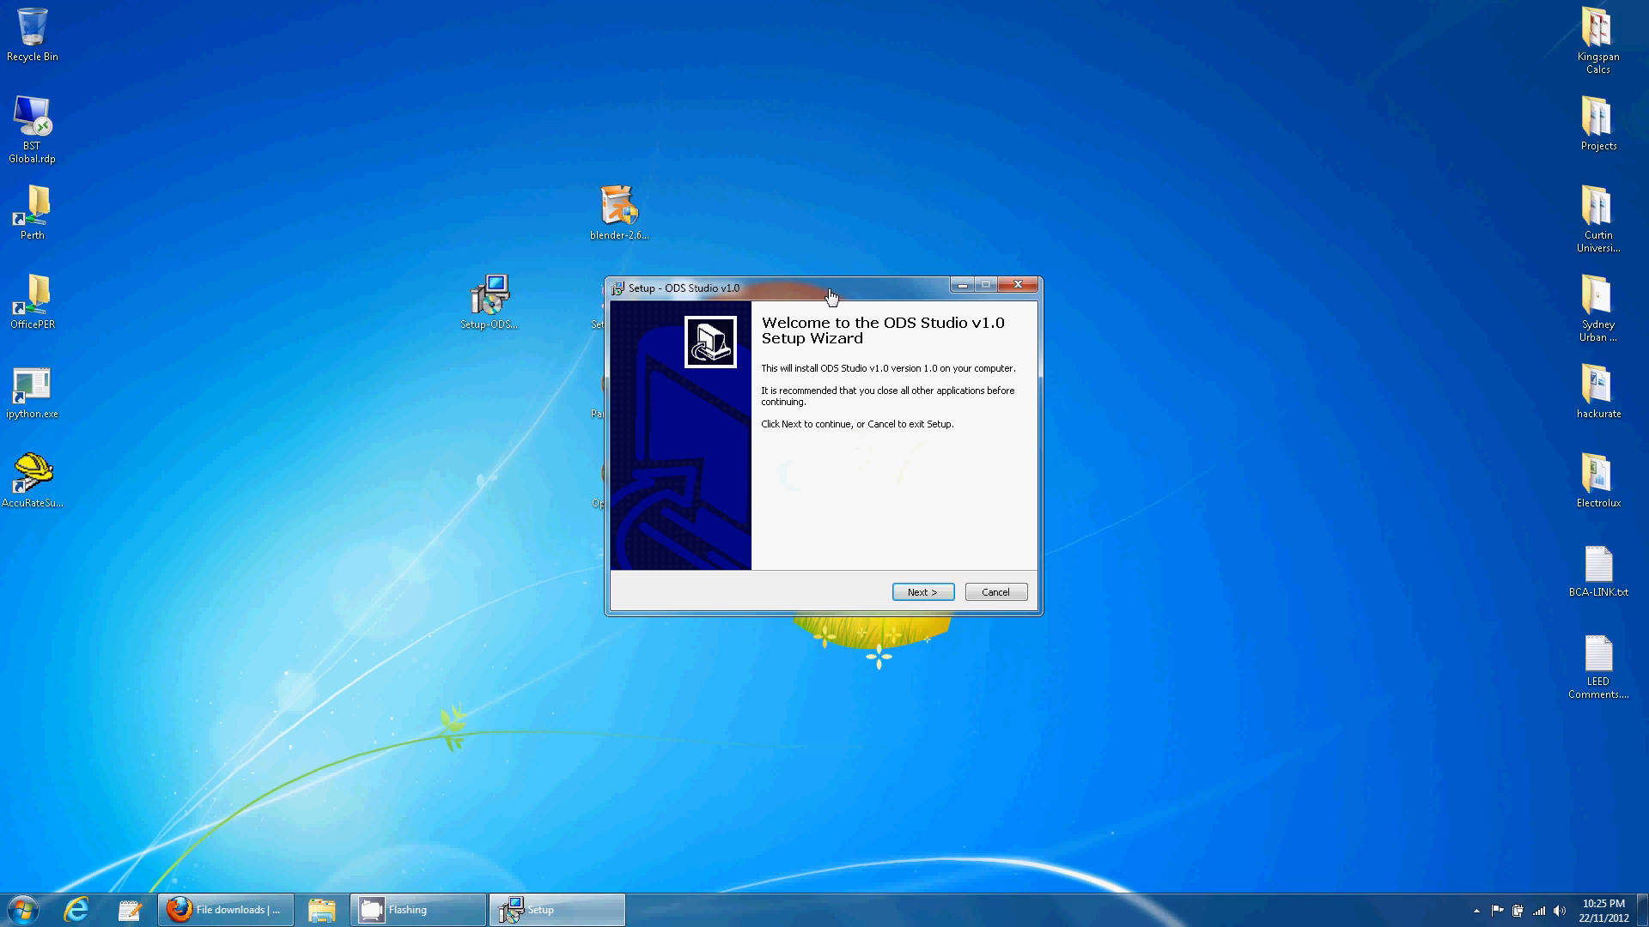
drag(827, 289, 1073, 258)
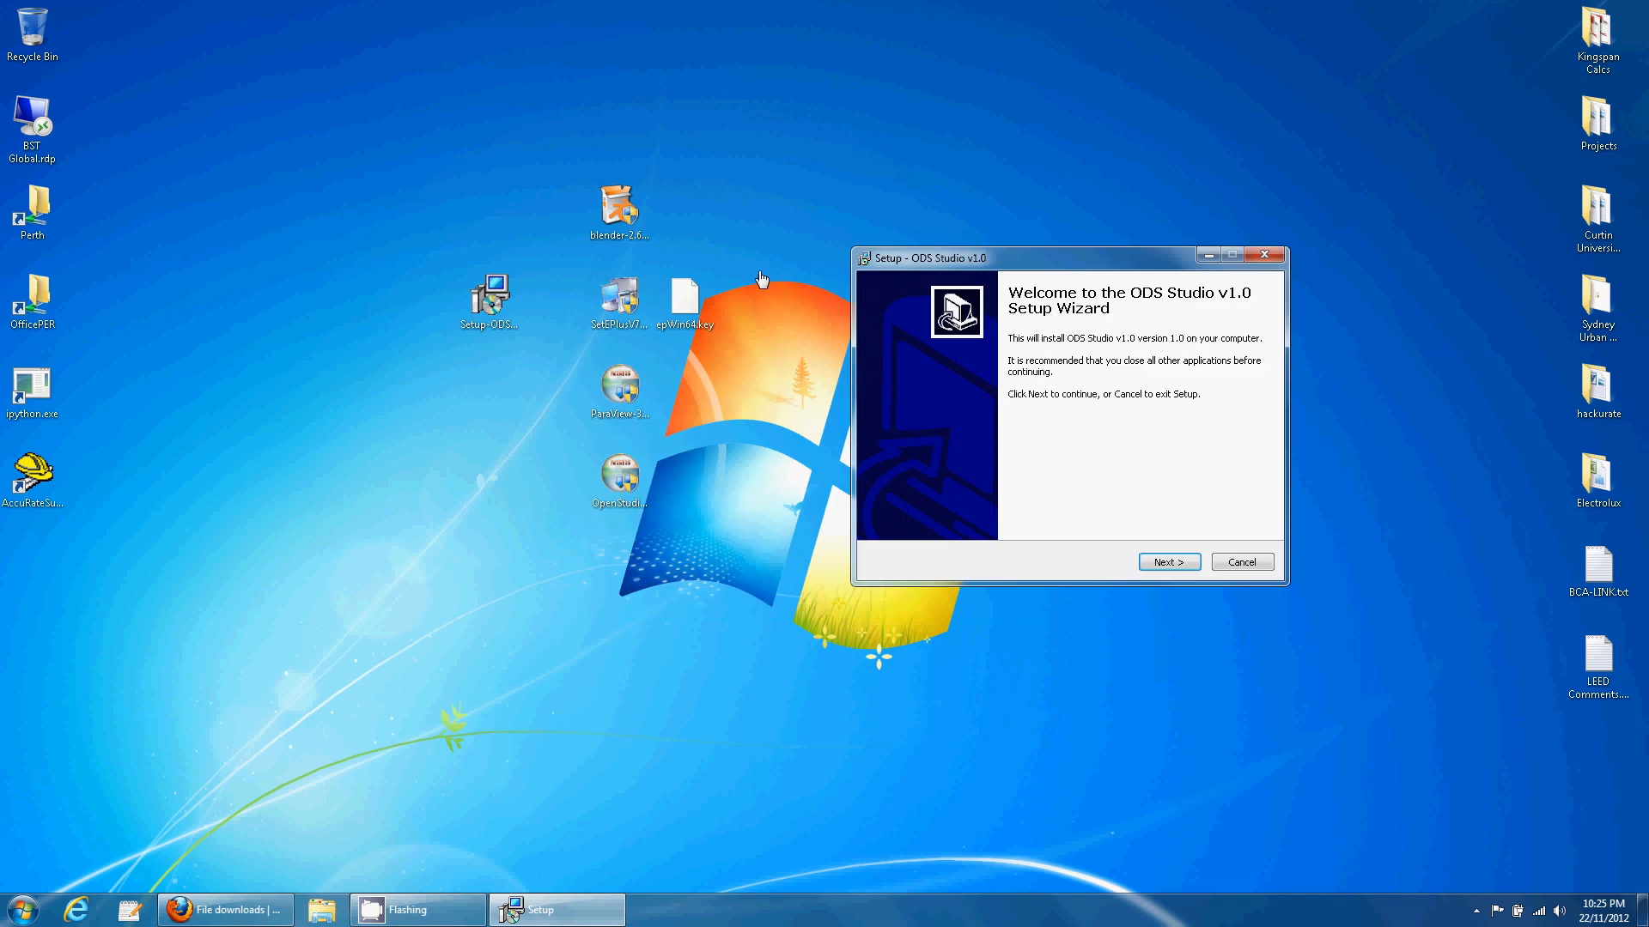
double_click(619, 210)
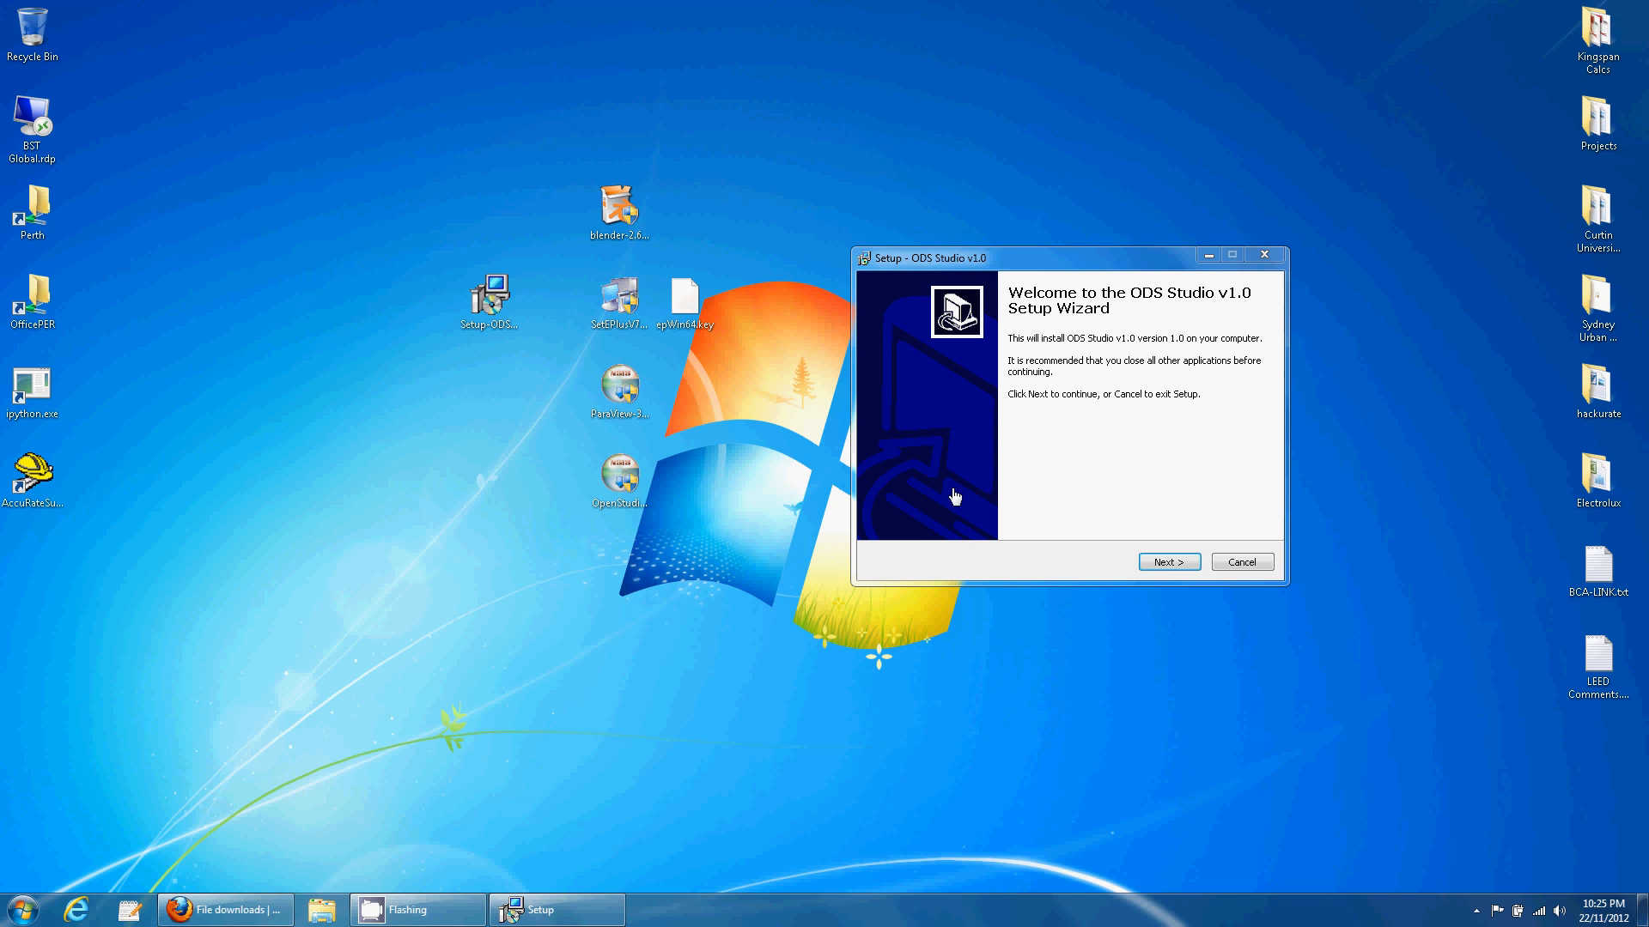
click(225, 910)
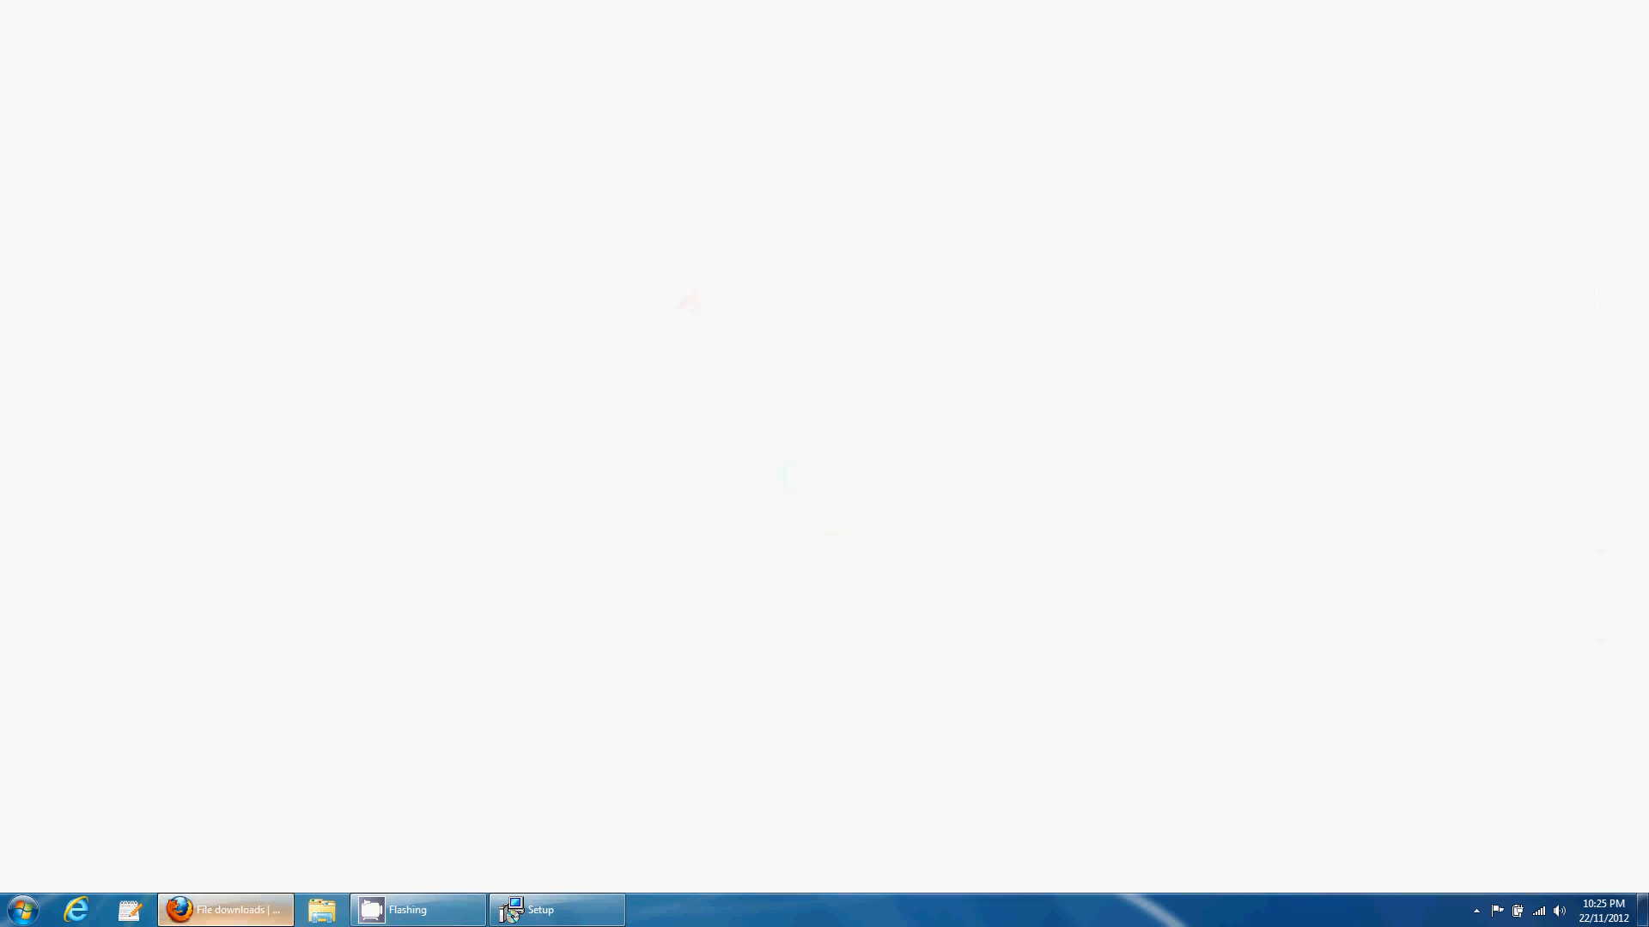
click(311, 12)
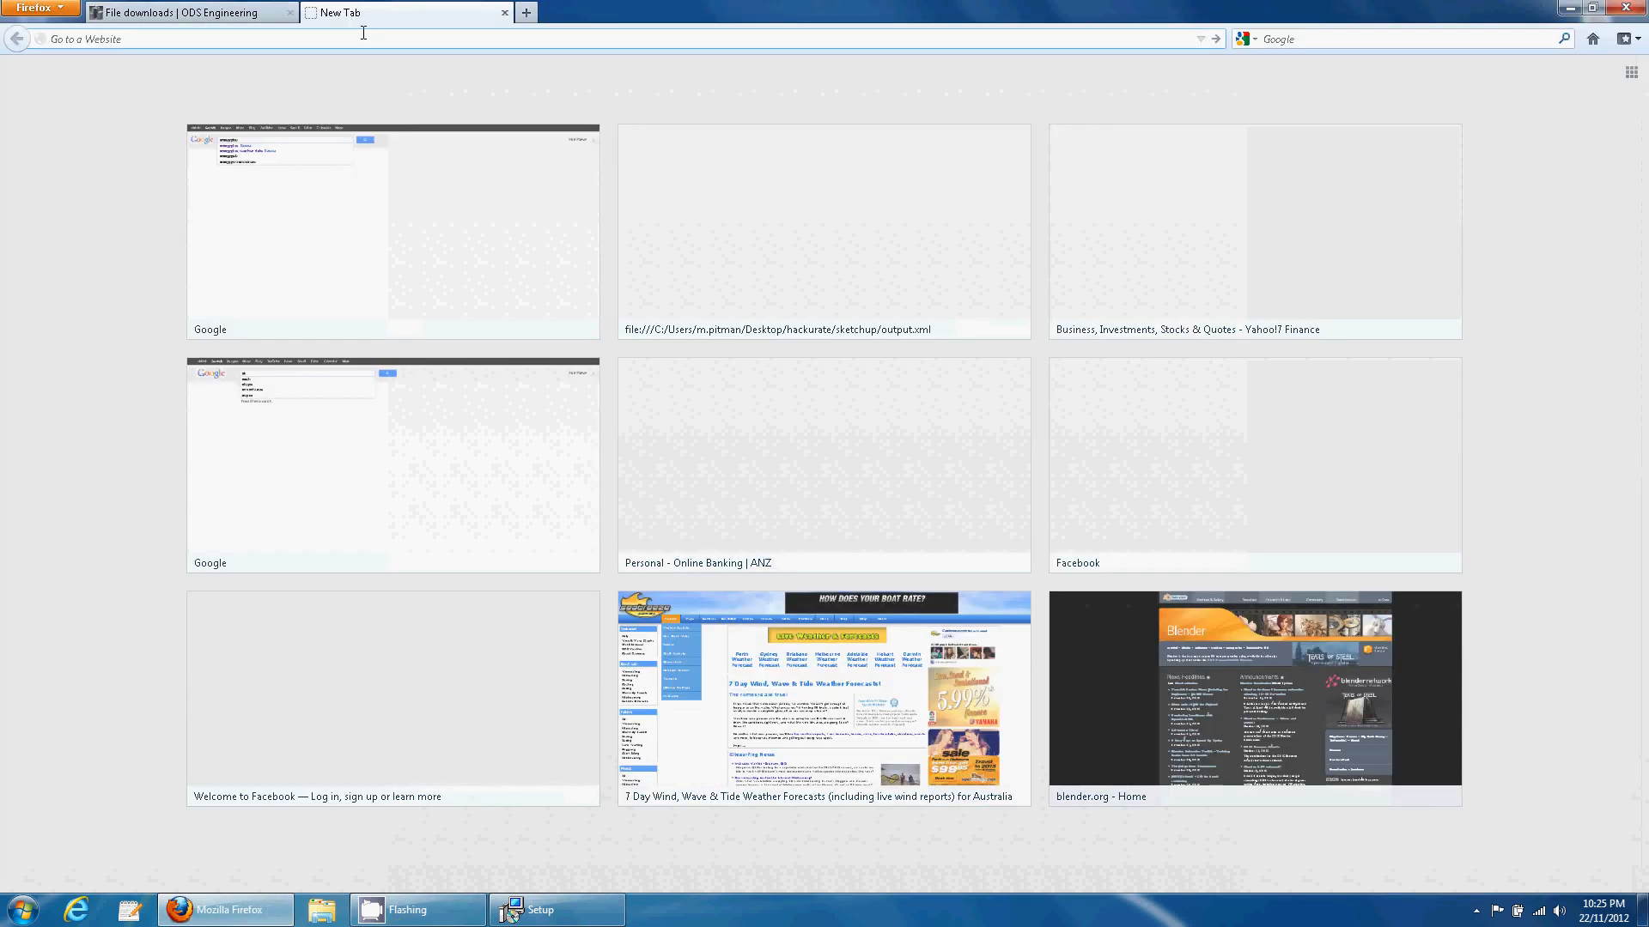
text(www.blender.org/)
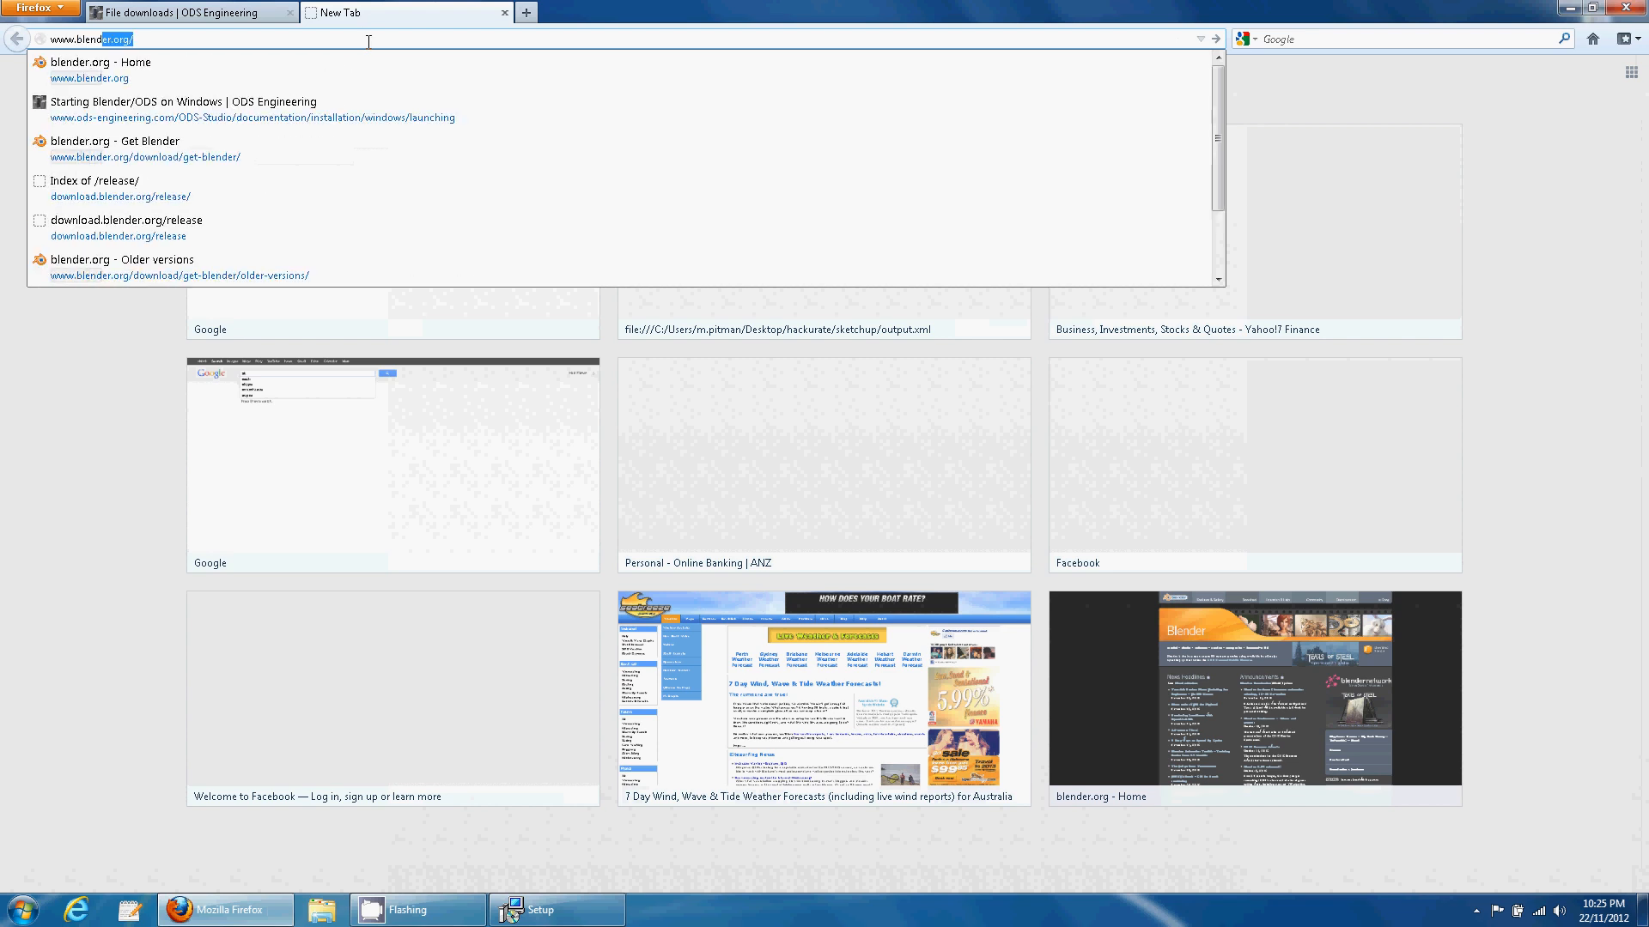
key(Return)
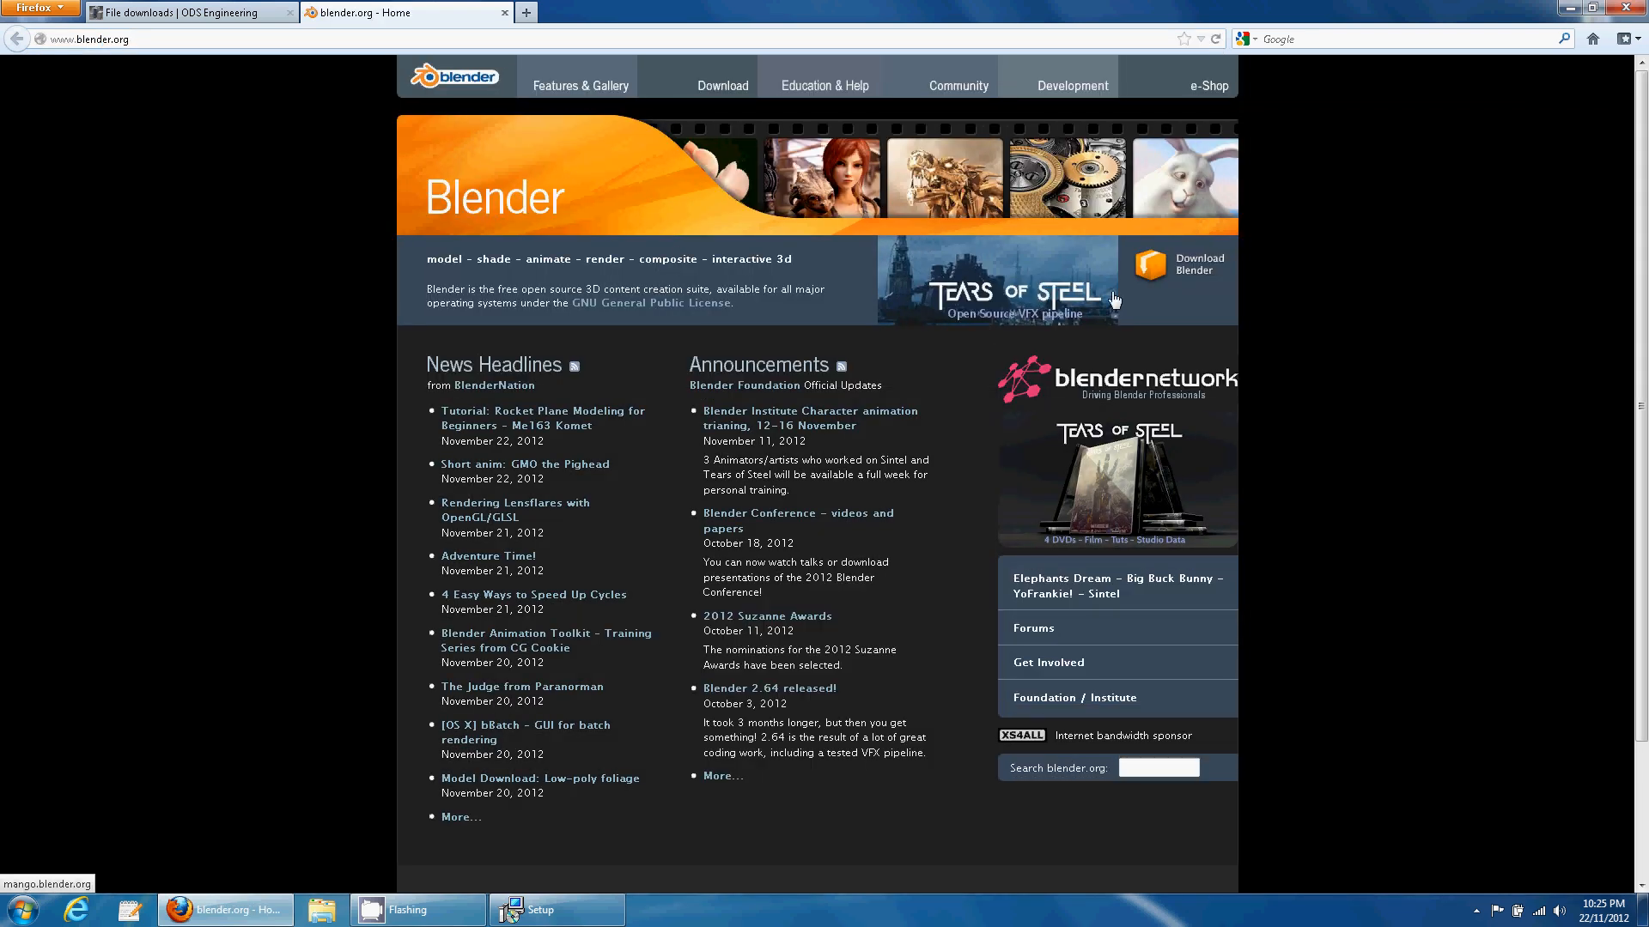
click(1172, 266)
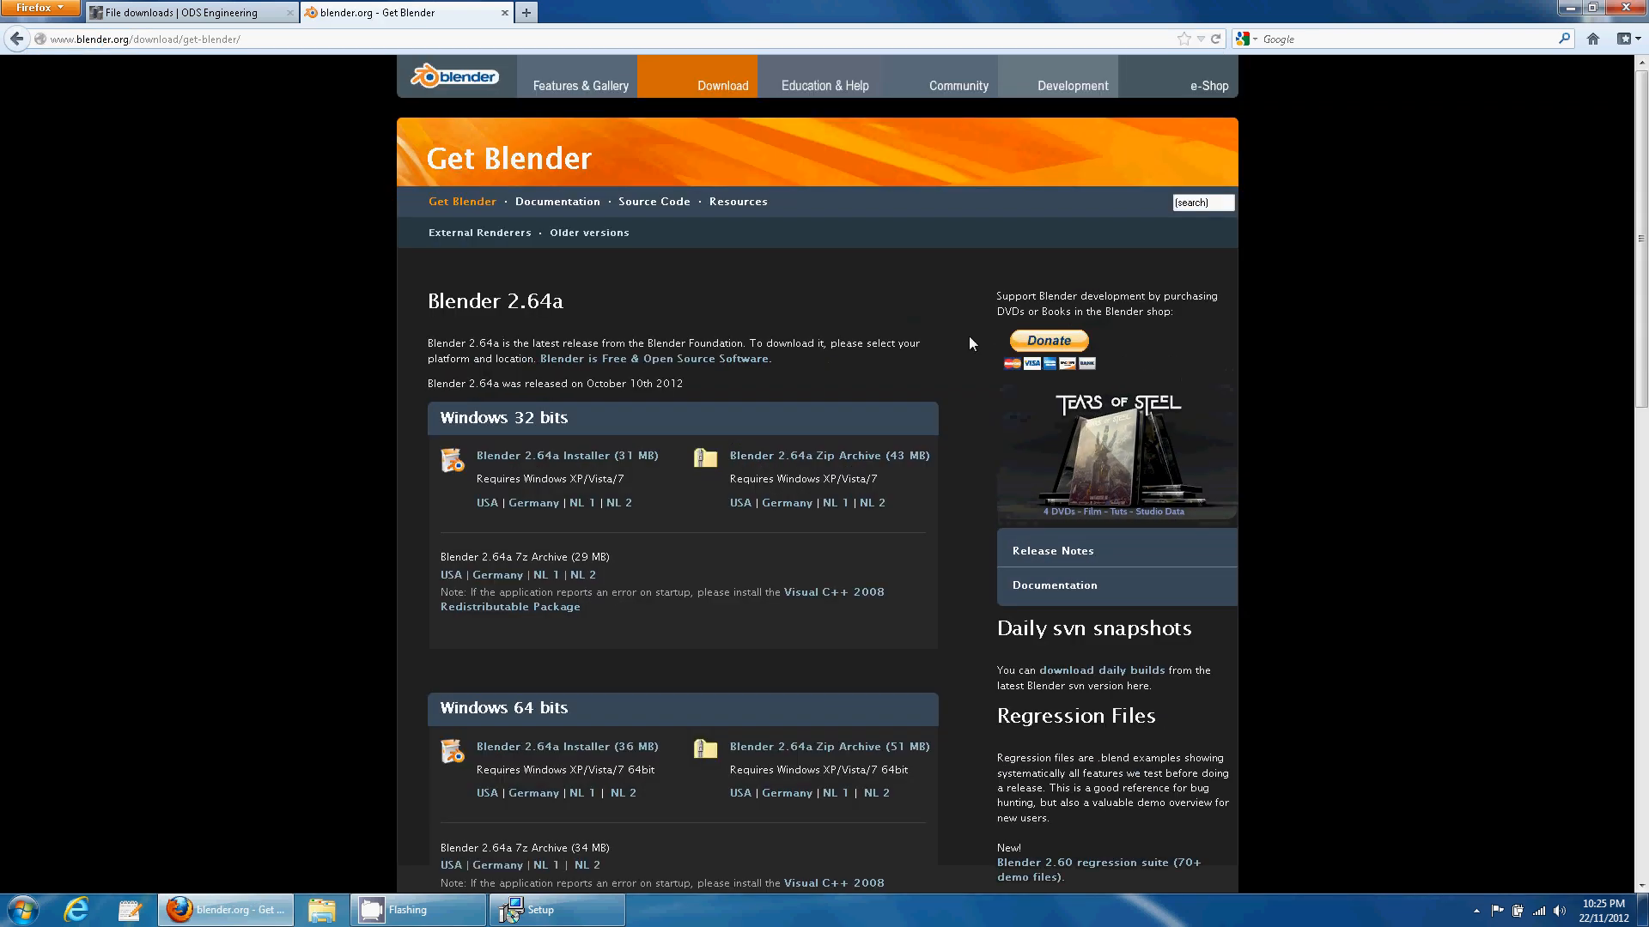
click(590, 233)
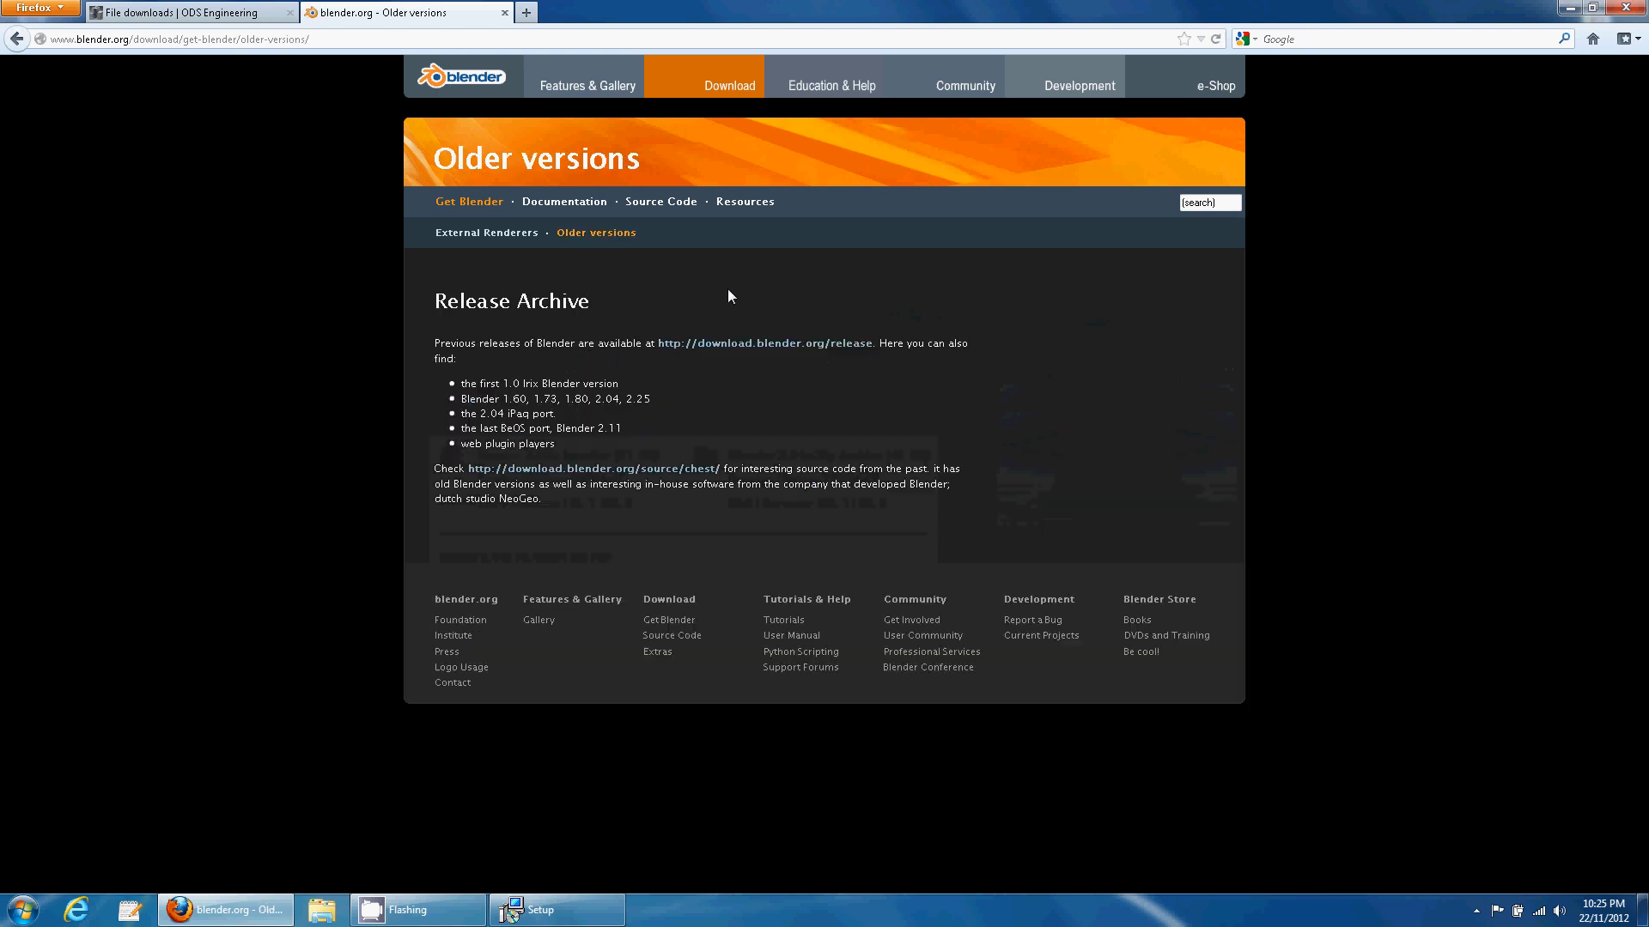
click(737, 344)
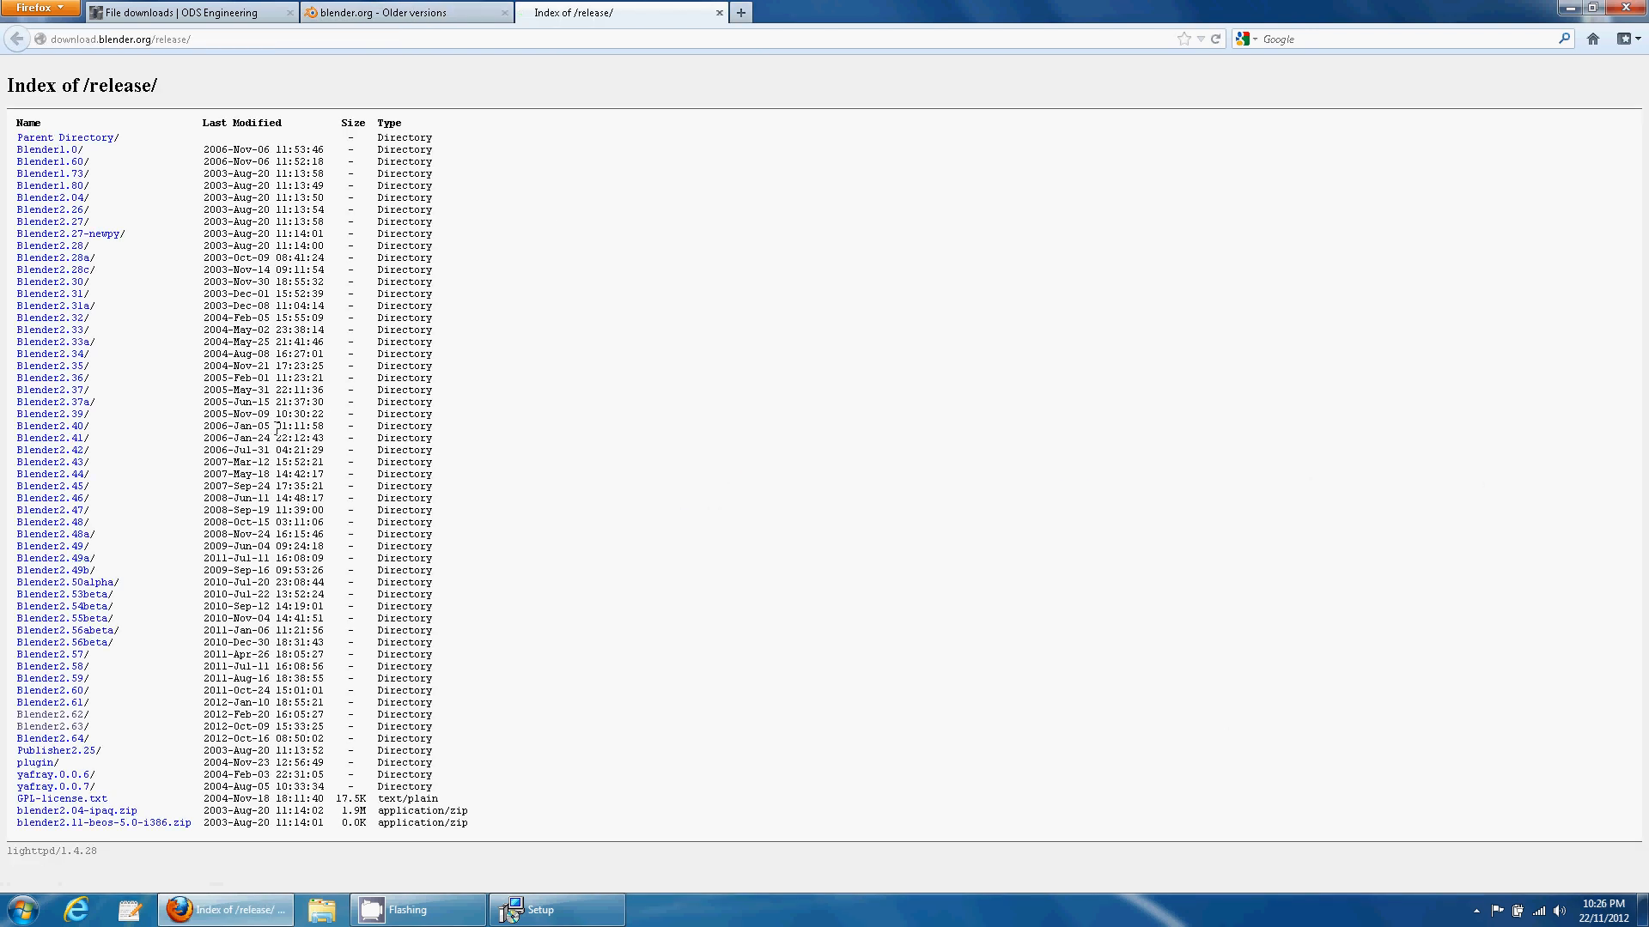
click(71, 729)
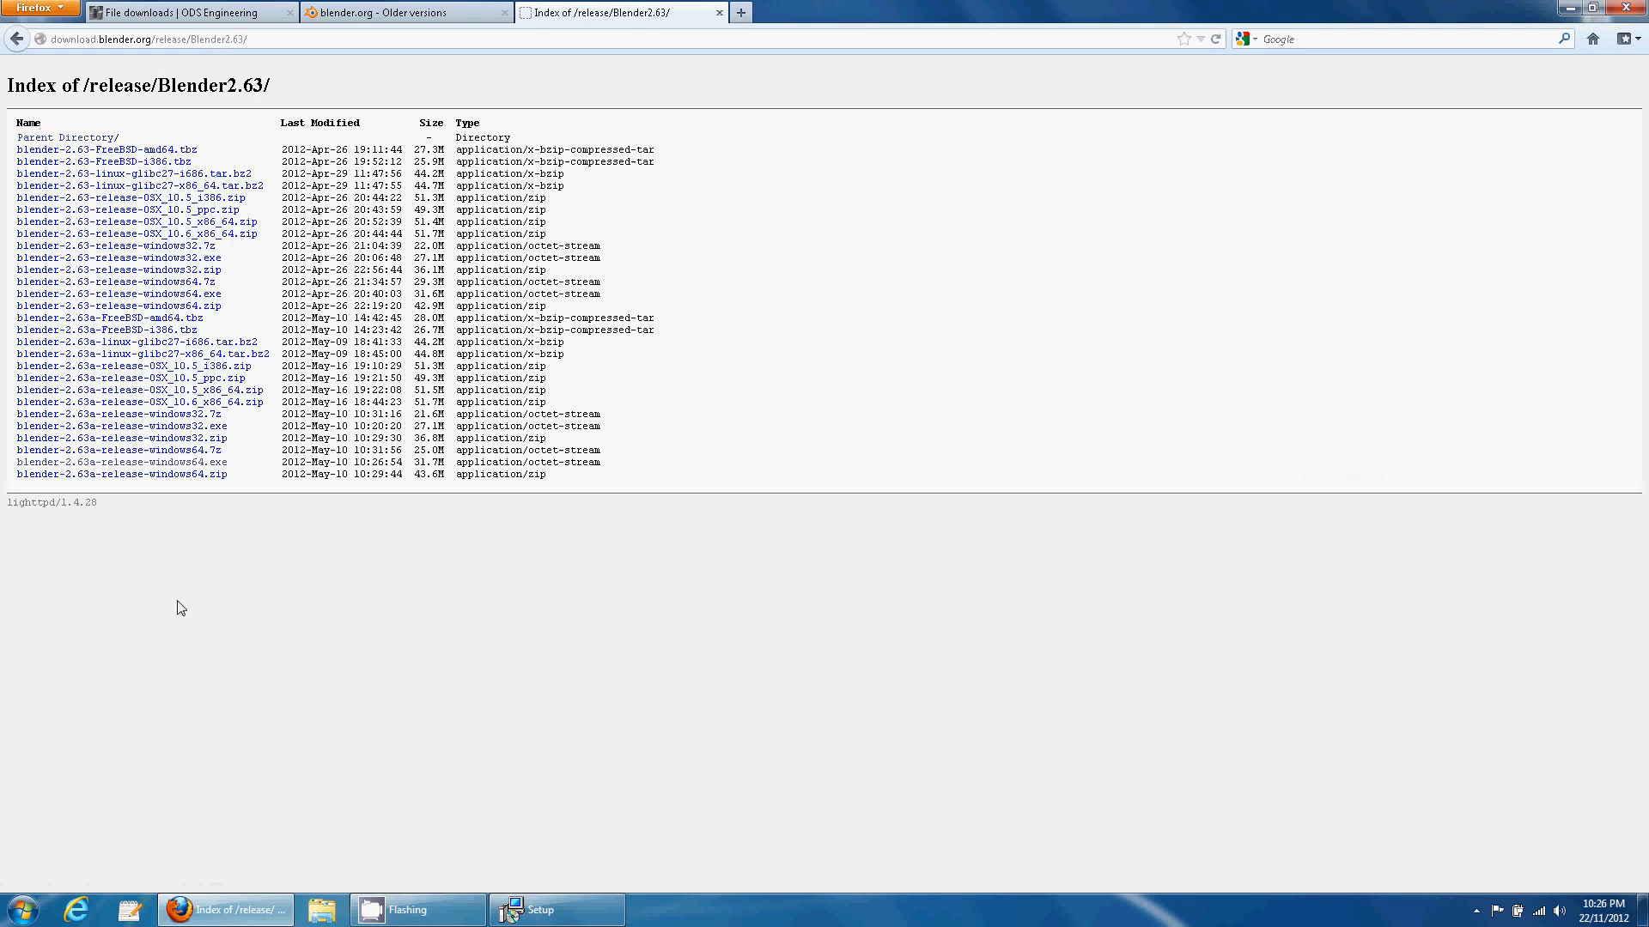
- Save blender-2.63a-release-windows64.exe to the desktop
right_click(163, 466)
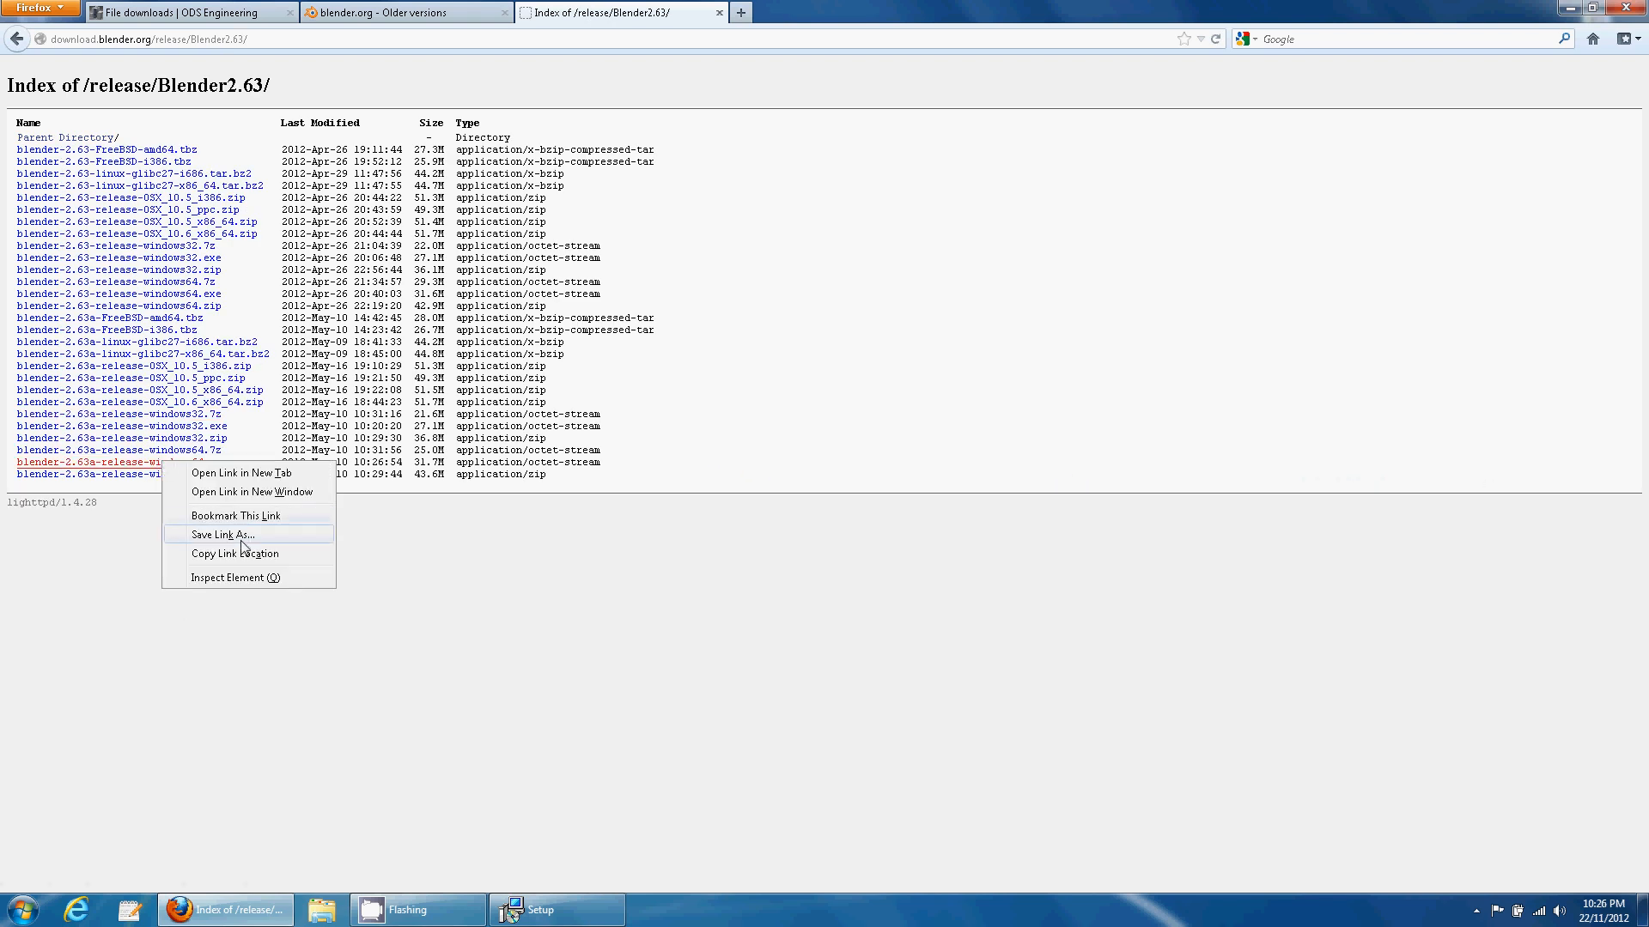
click(464, 526)
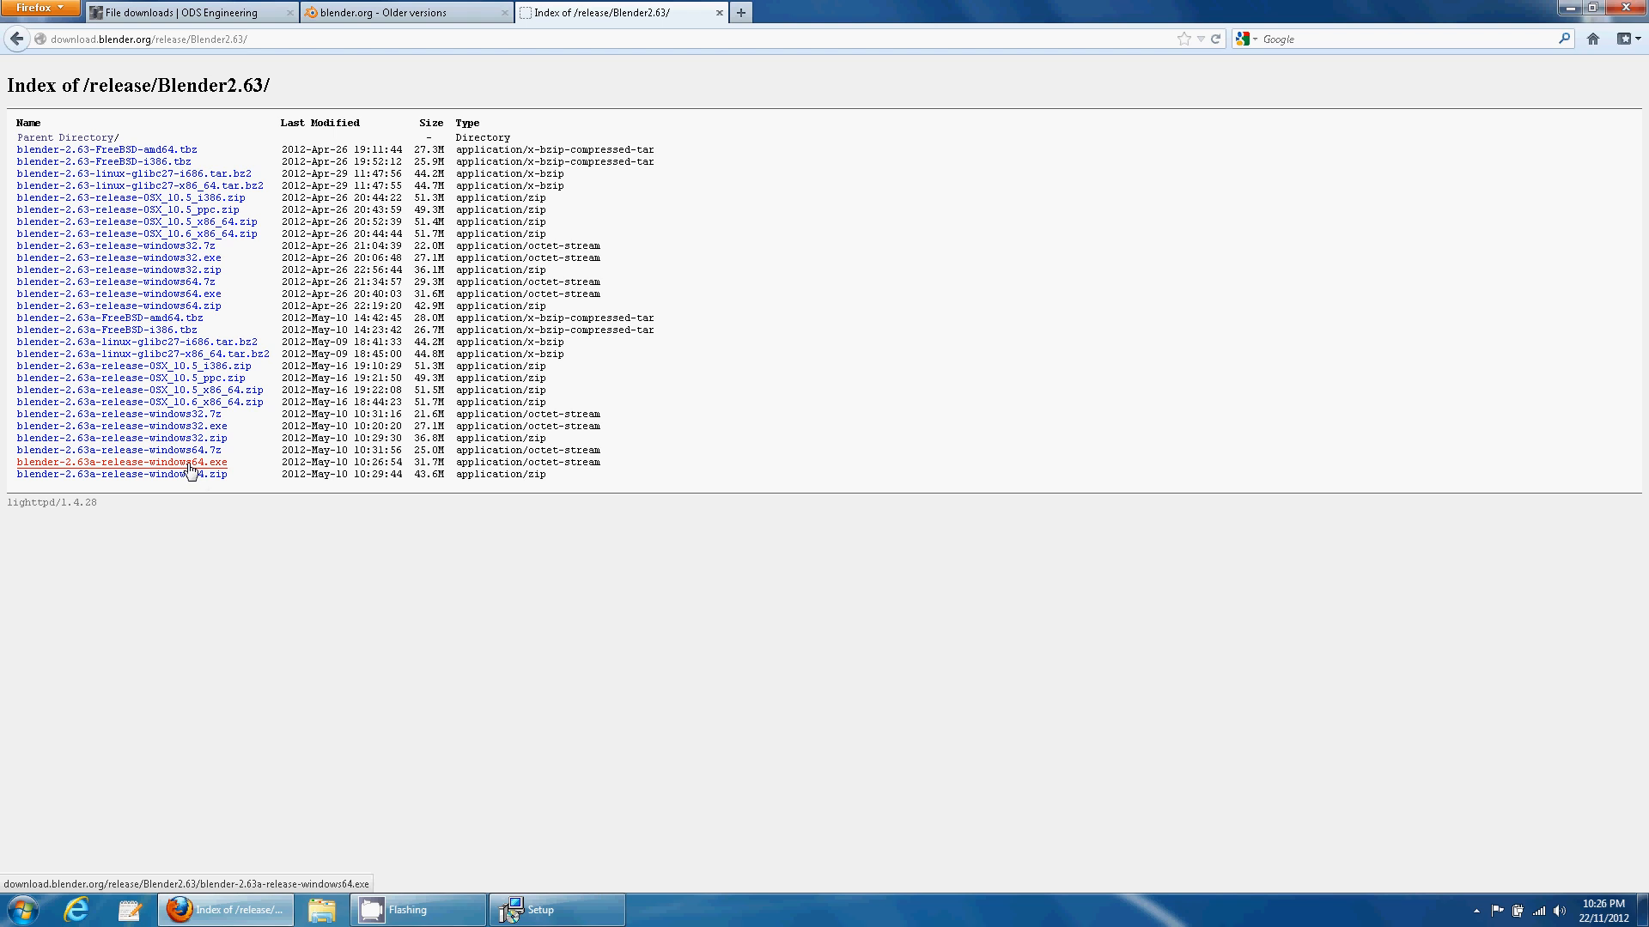
click(191, 430)
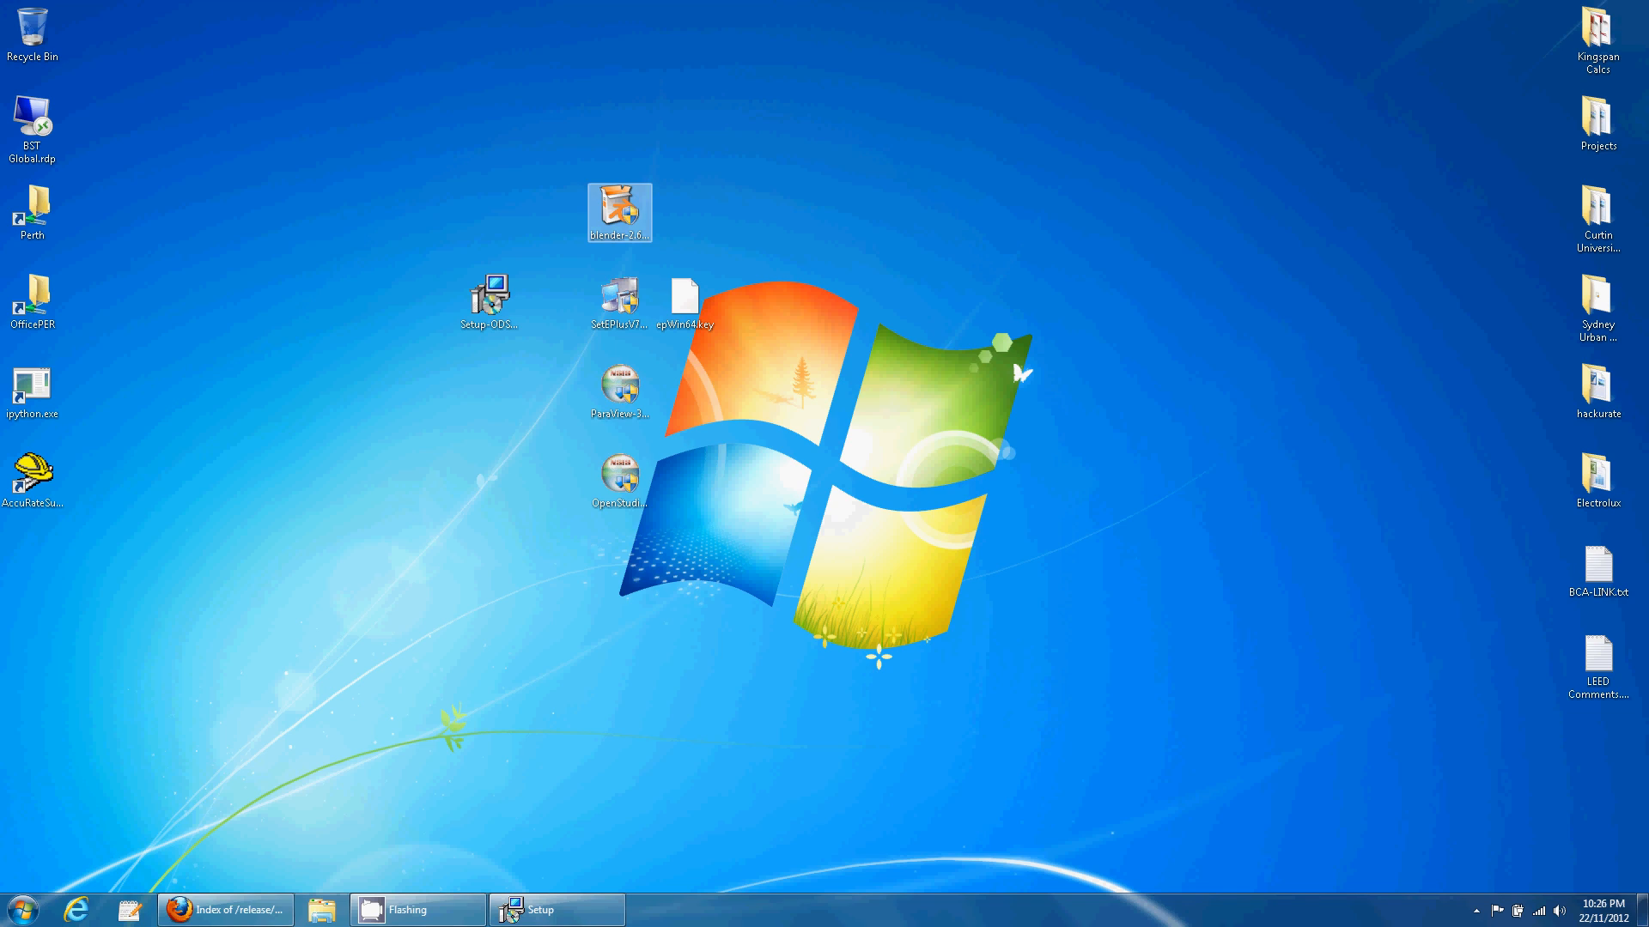
- Install Blender 2.63 with default components and location, finishing without launching Blender
click(919, 591)
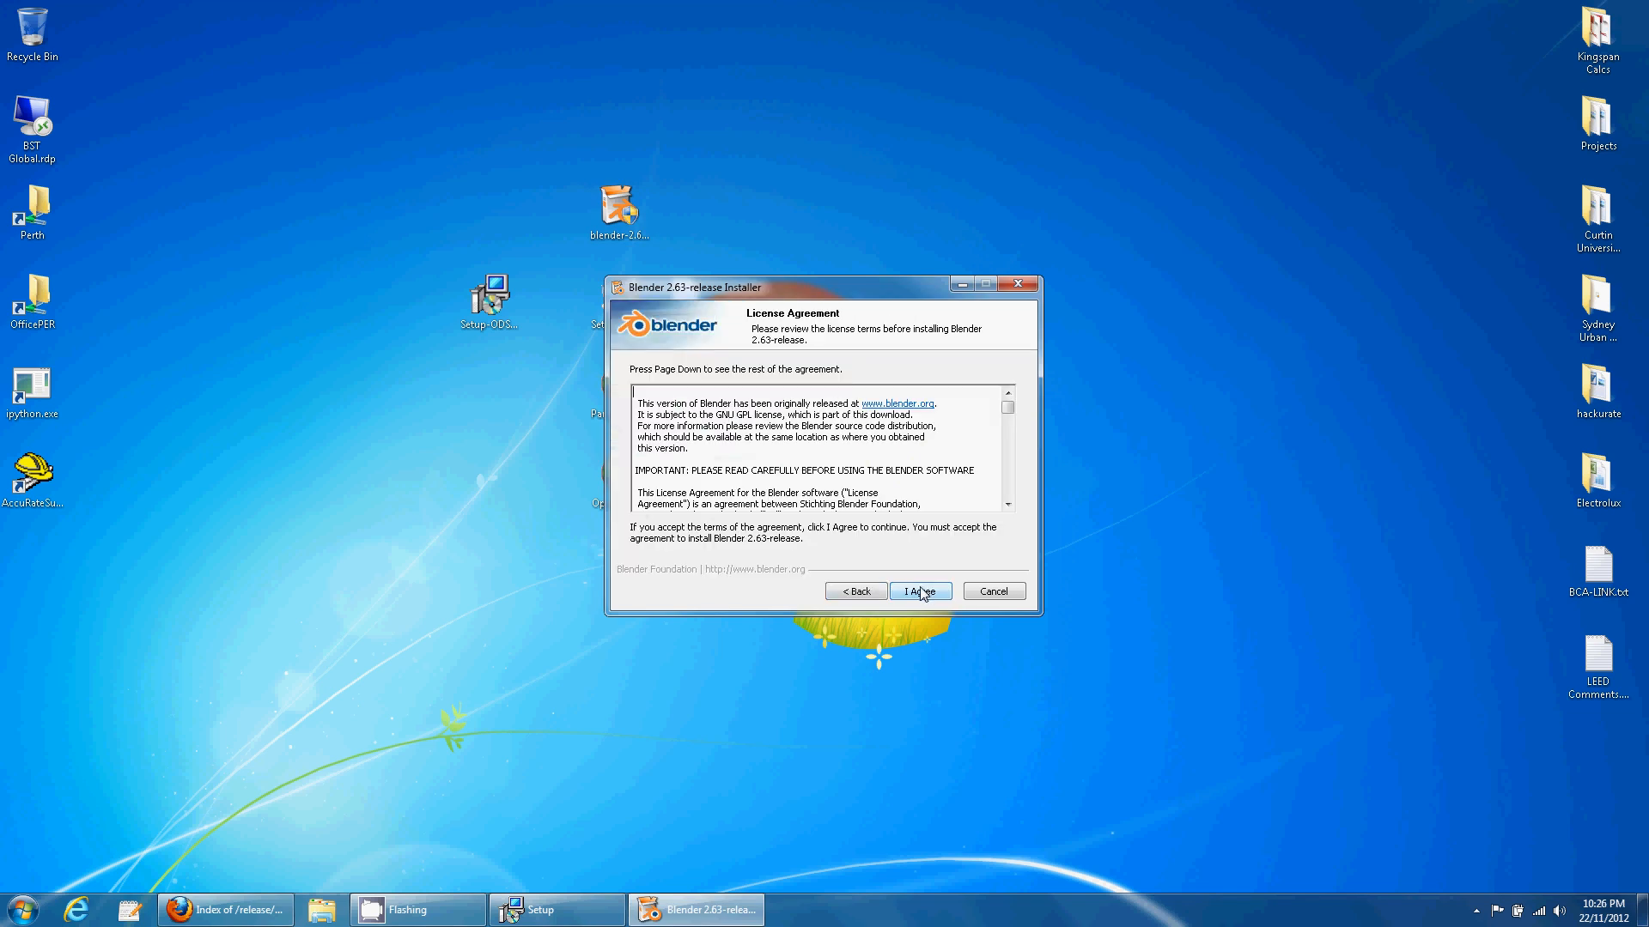
click(920, 592)
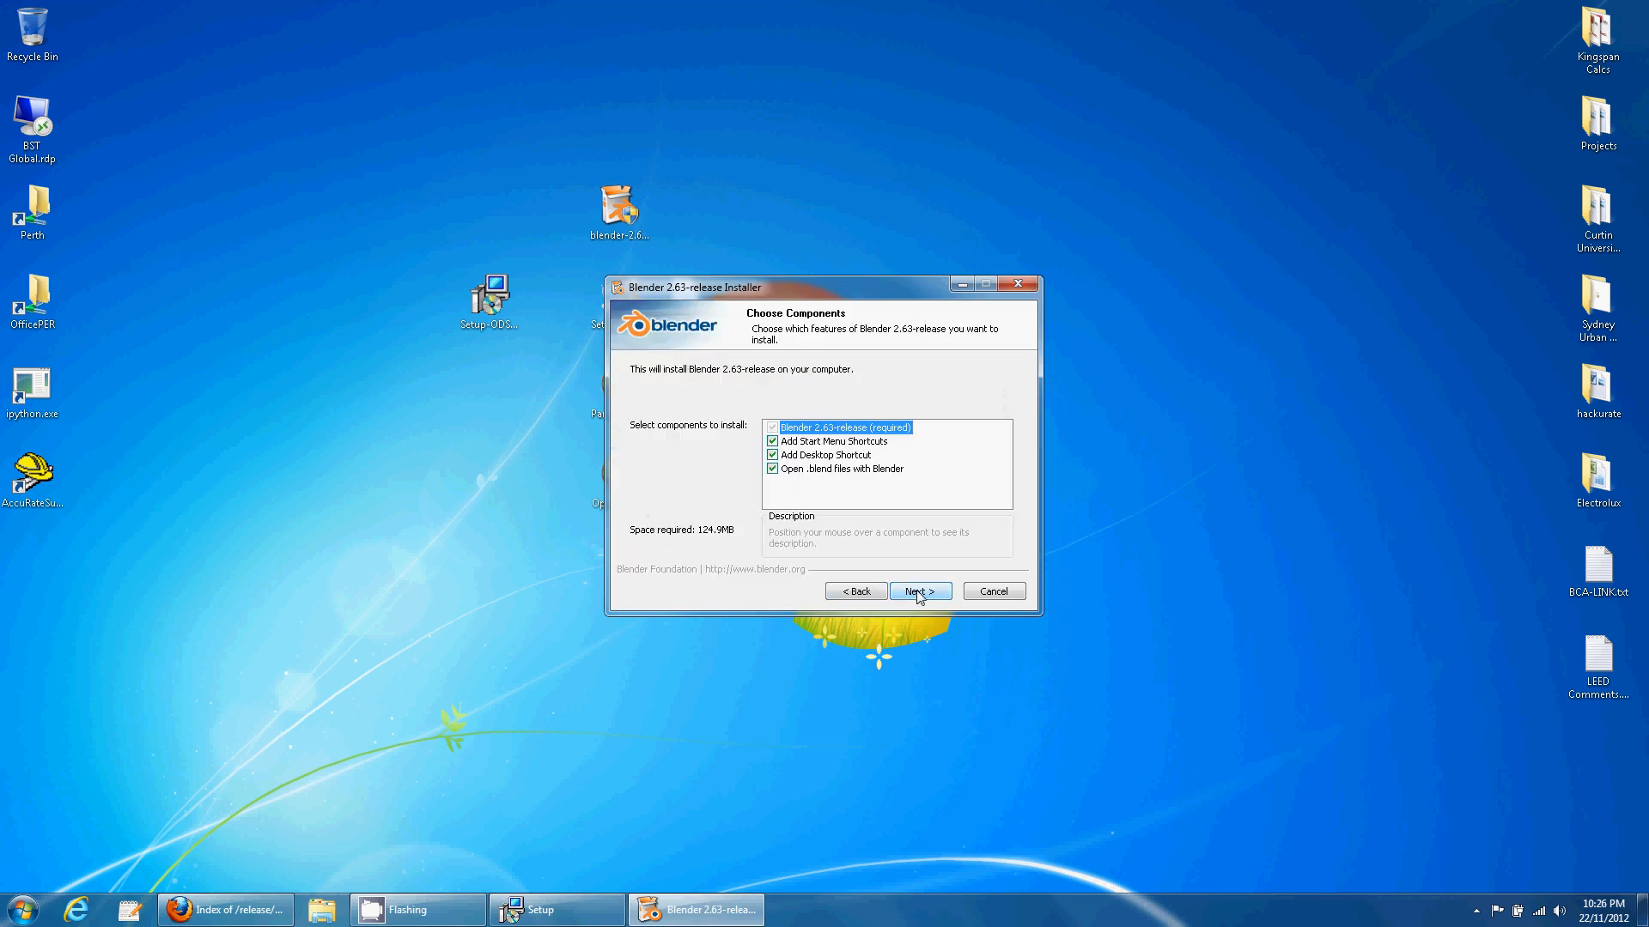
click(919, 591)
click(919, 591)
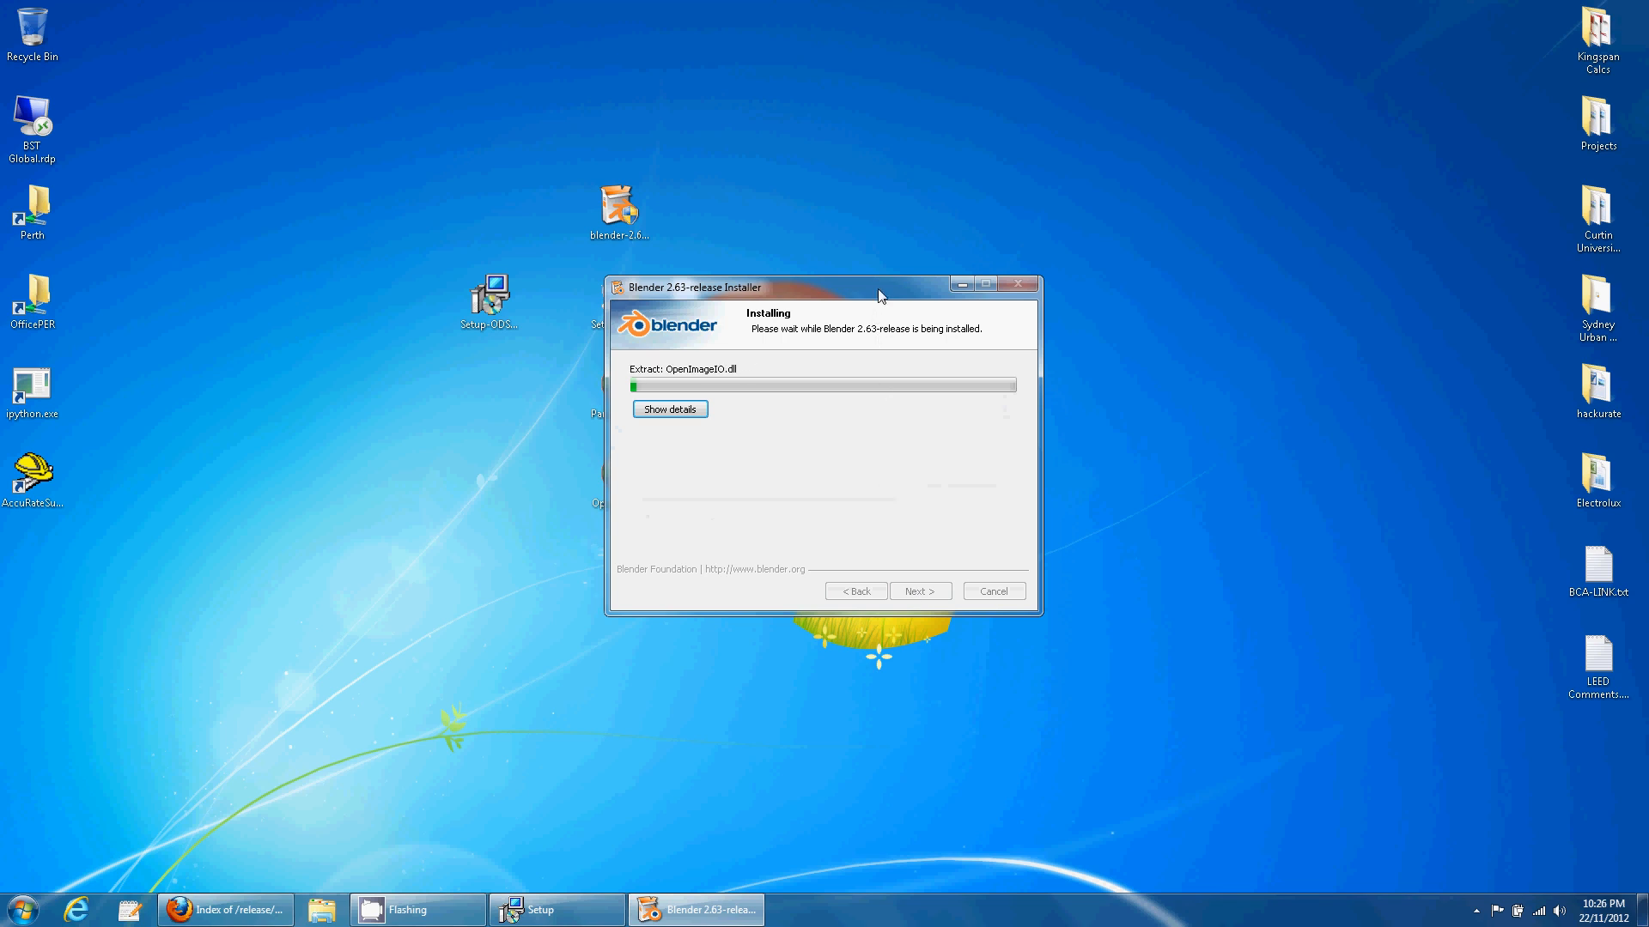
drag(879, 295, 437, 124)
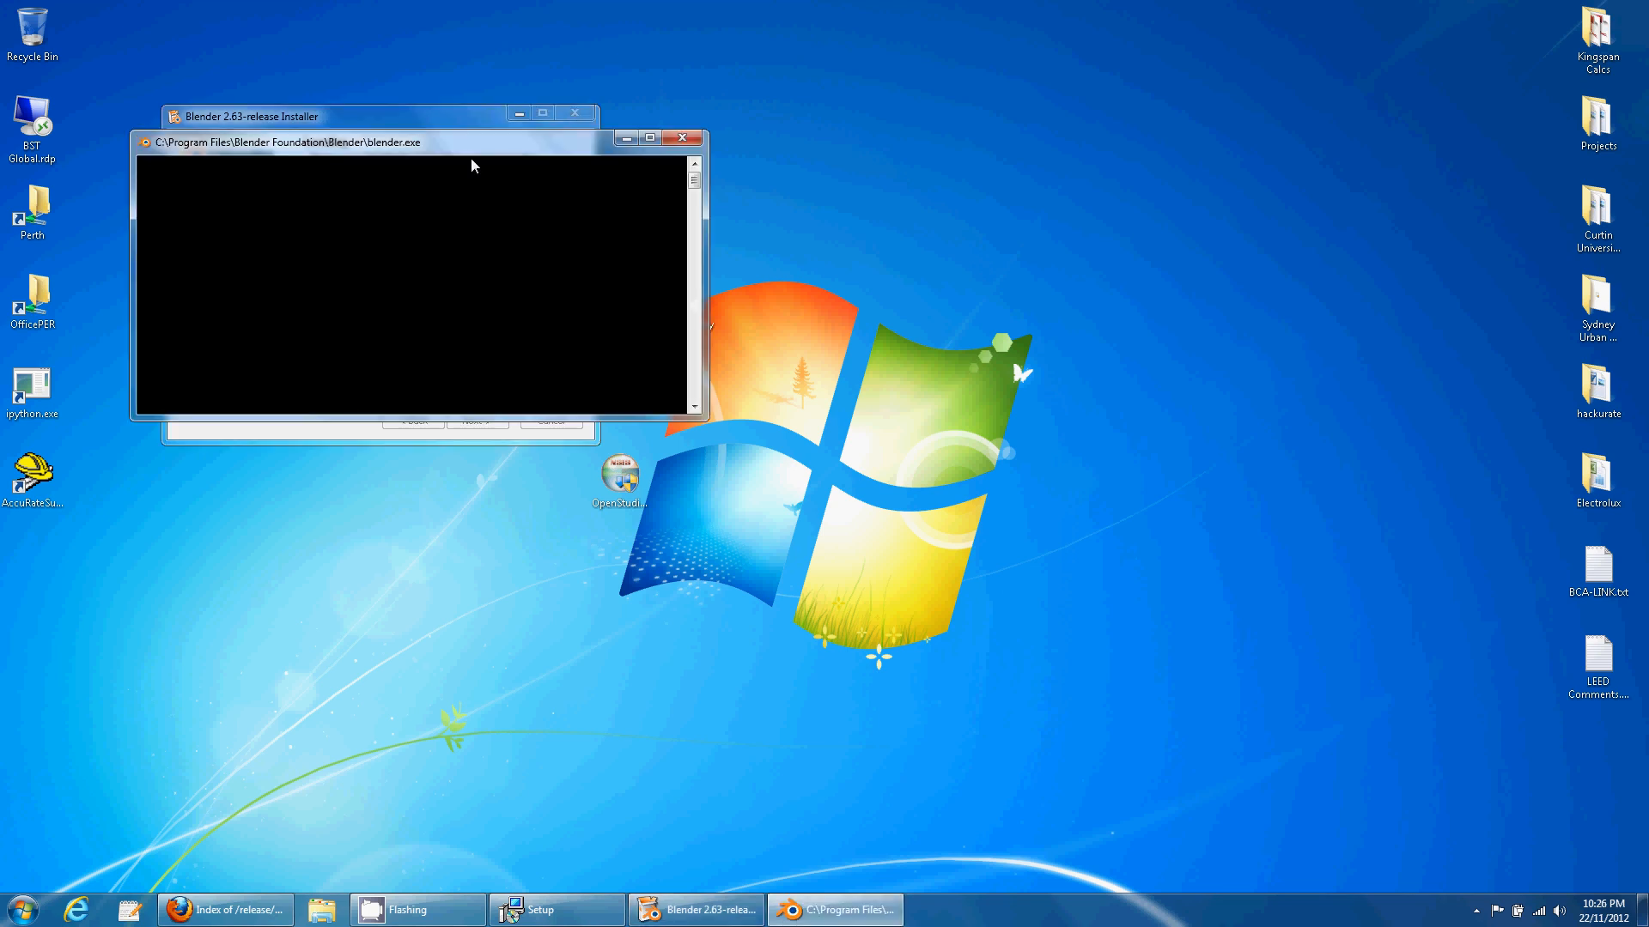
click(328, 262)
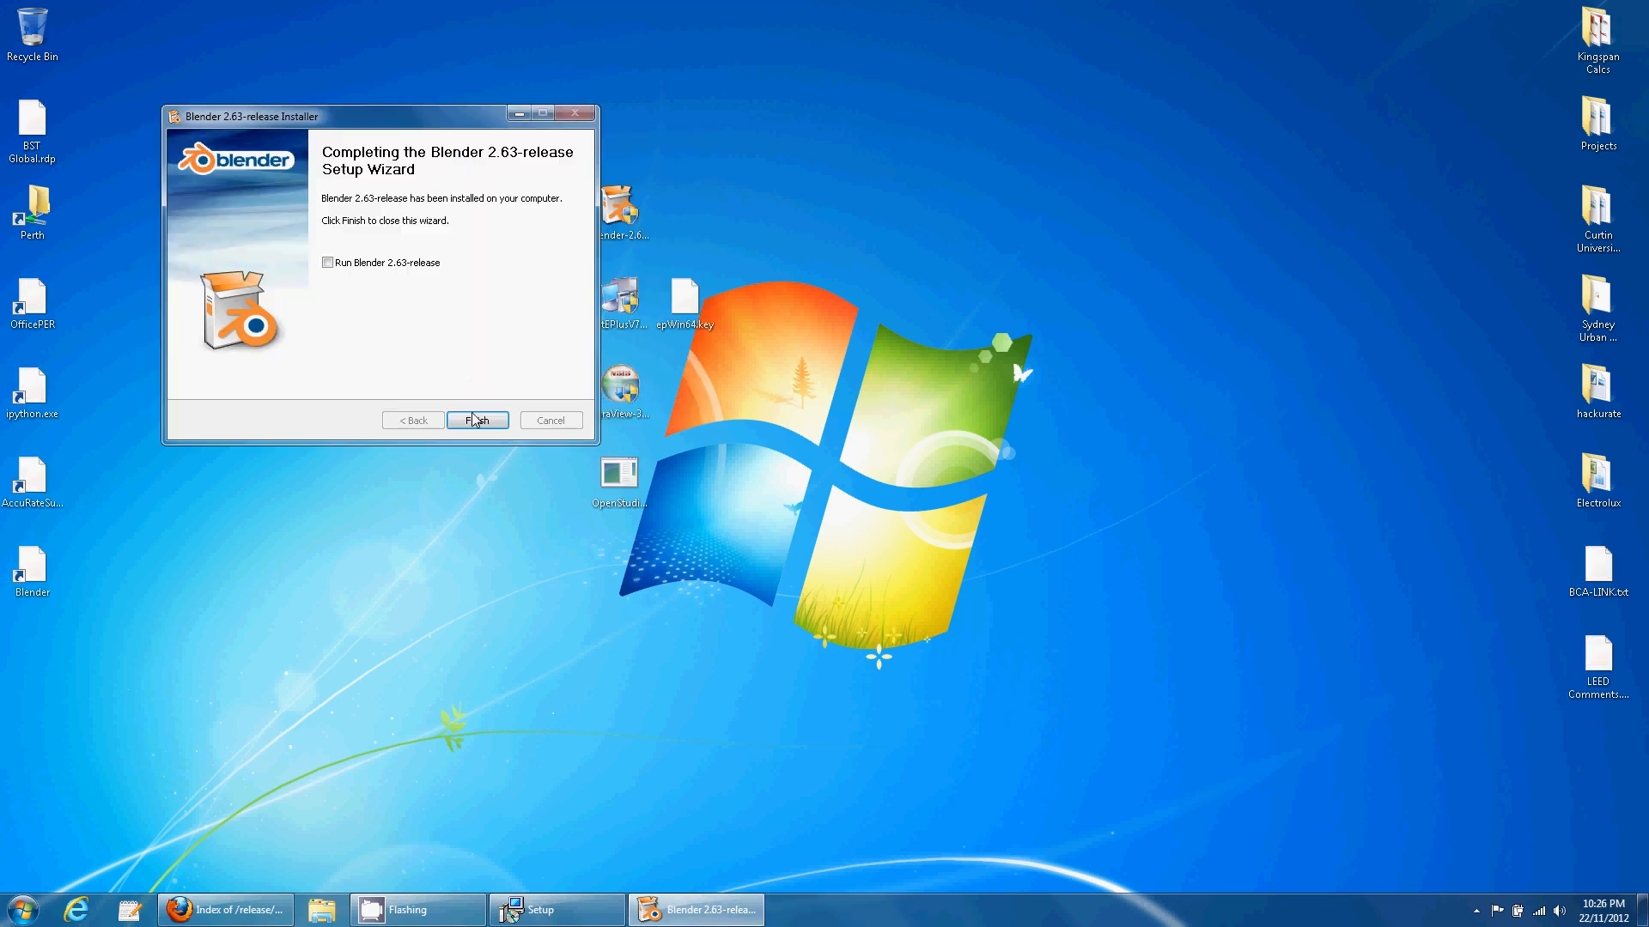
click(478, 422)
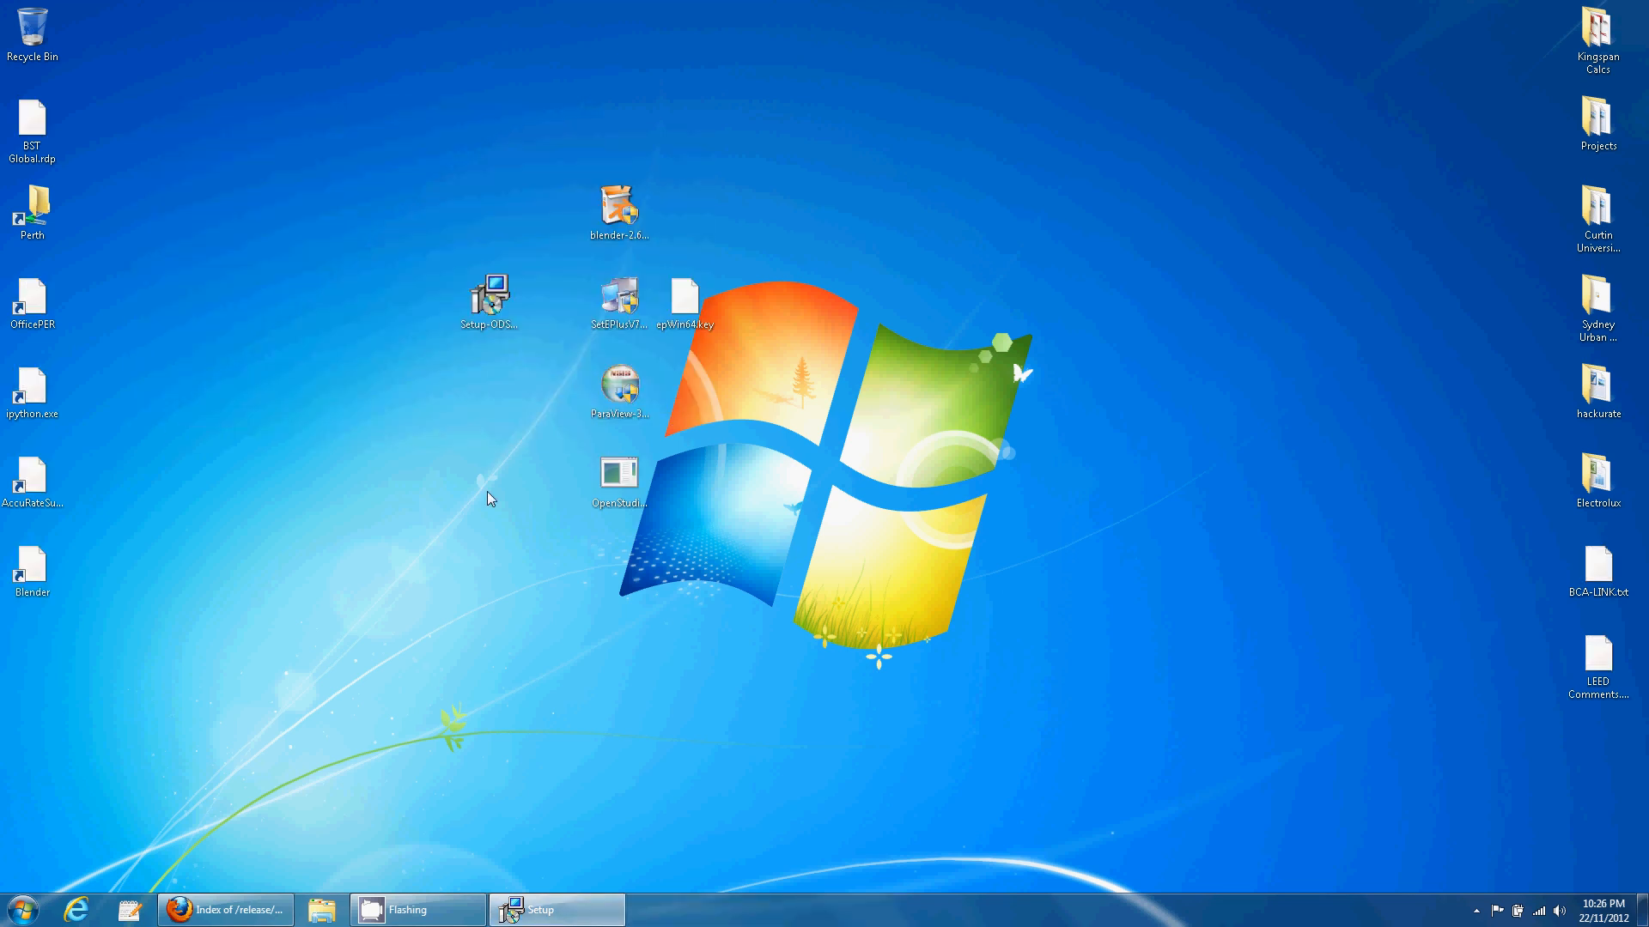
right_click(23, 906)
click(78, 889)
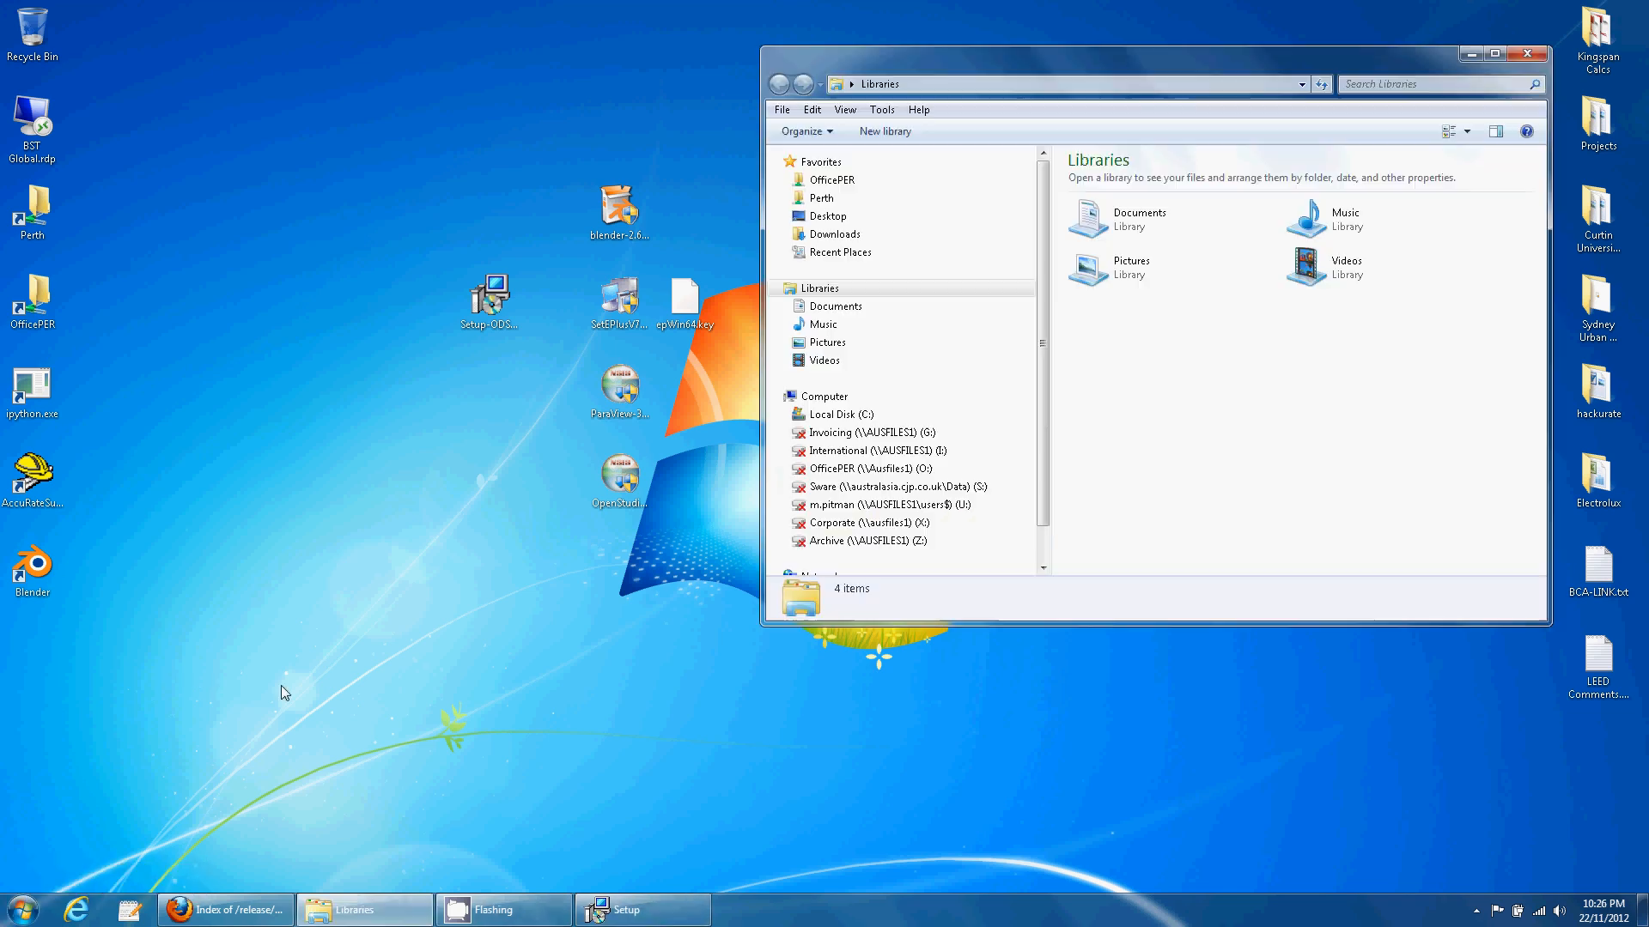
click(839, 414)
double_click(1129, 325)
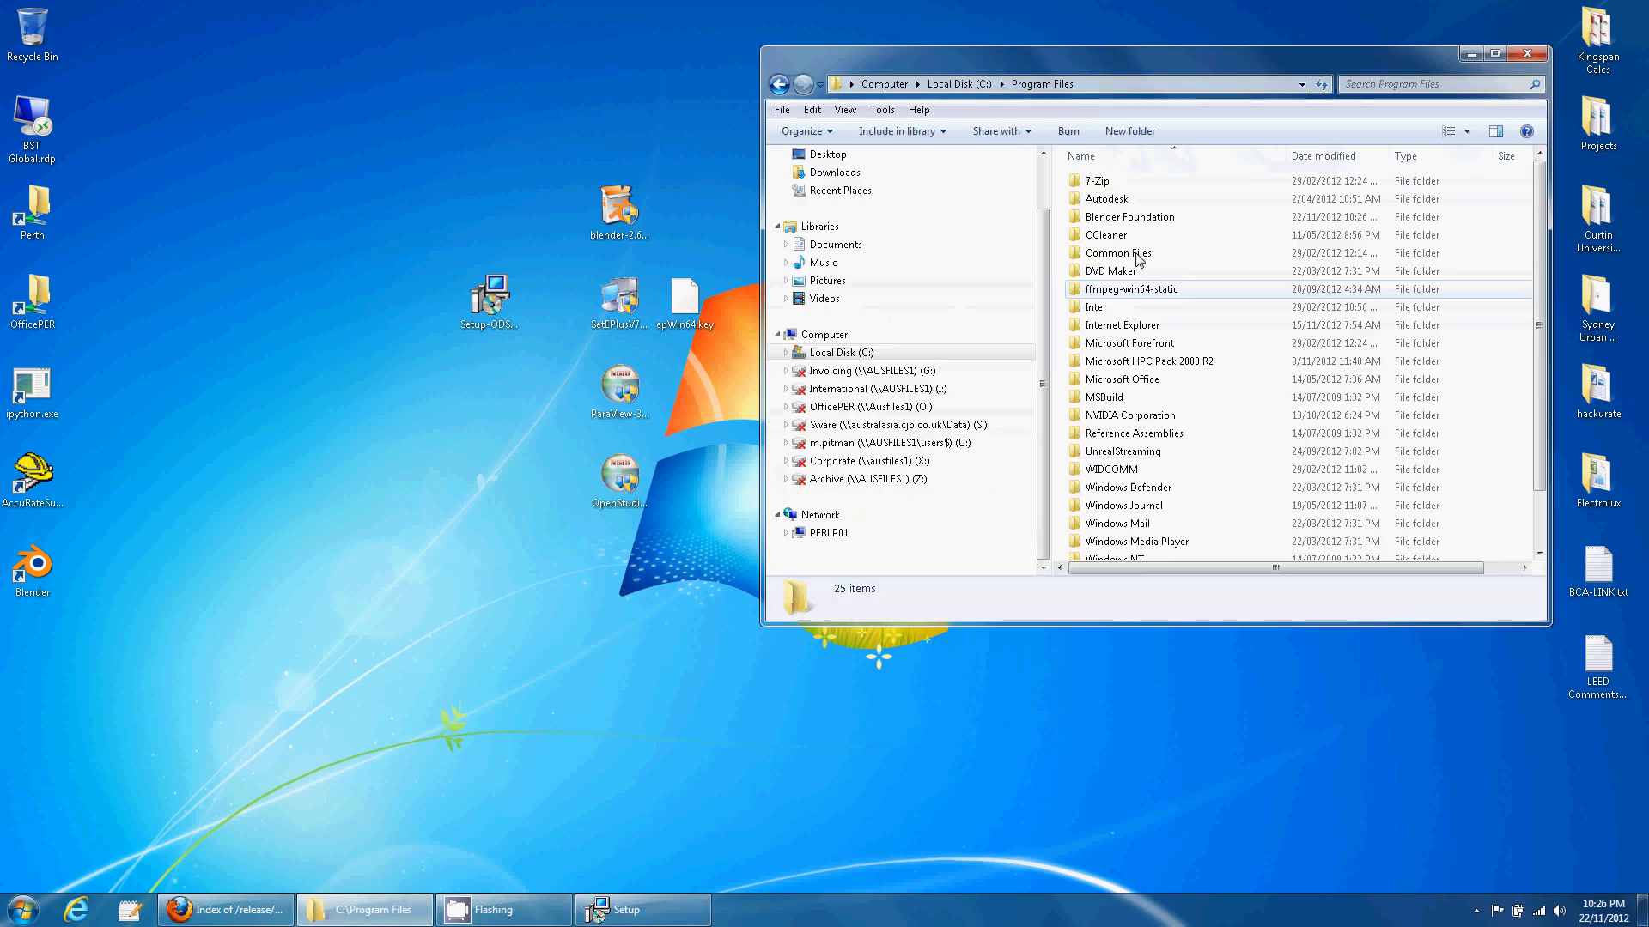
double_click(1121, 214)
double_click(1121, 187)
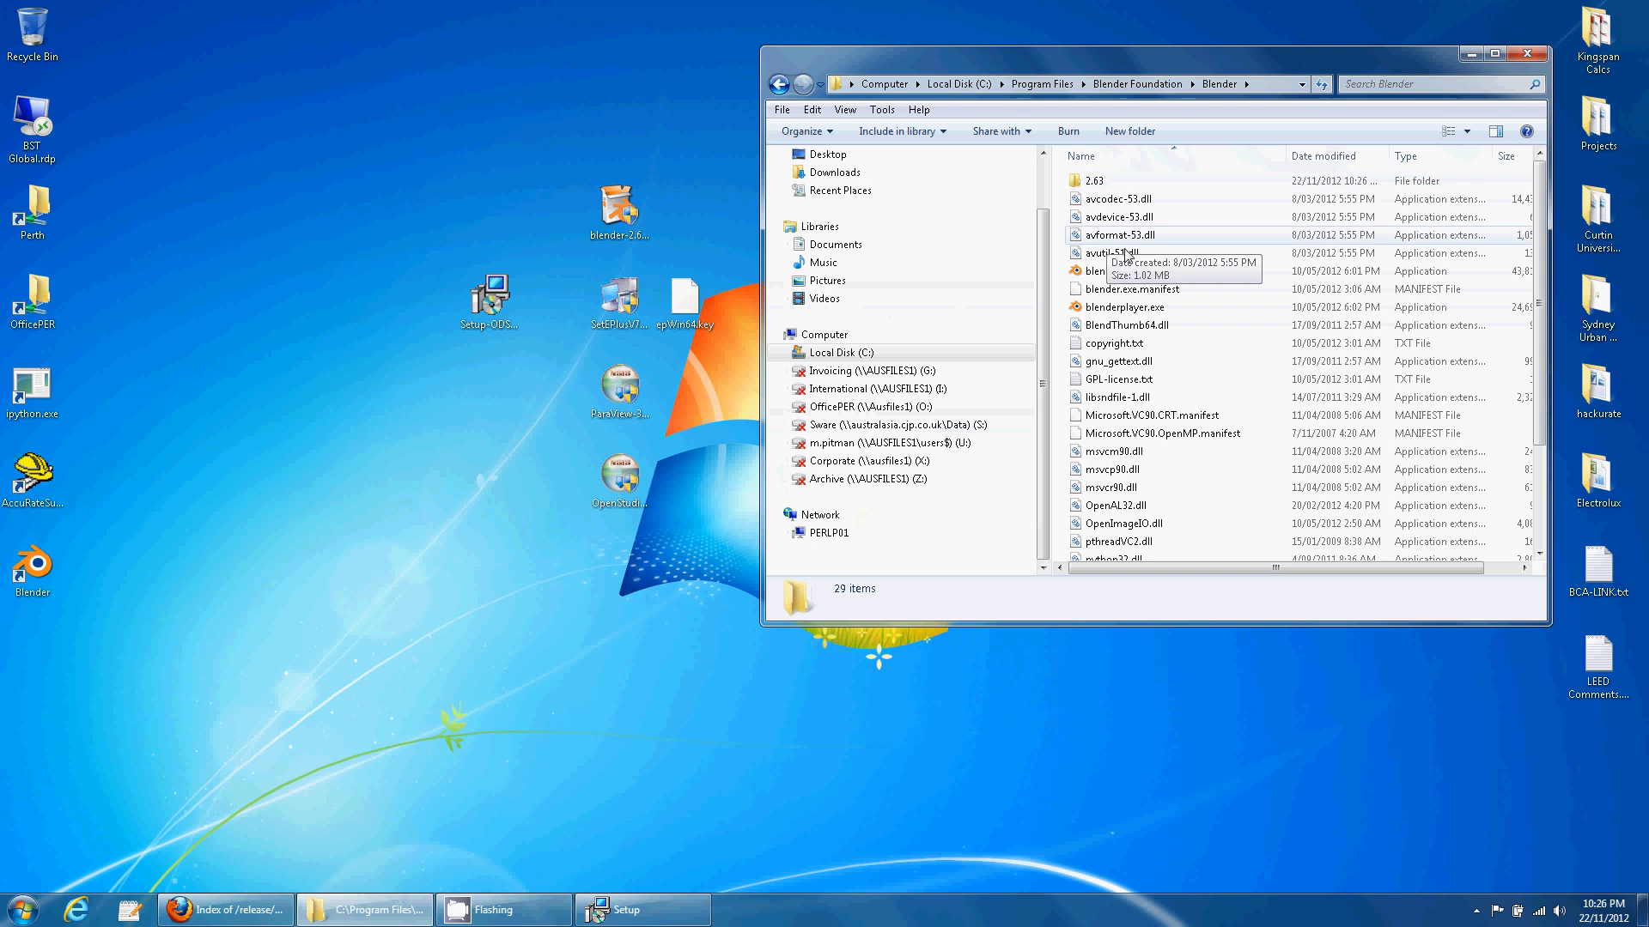
click(1527, 54)
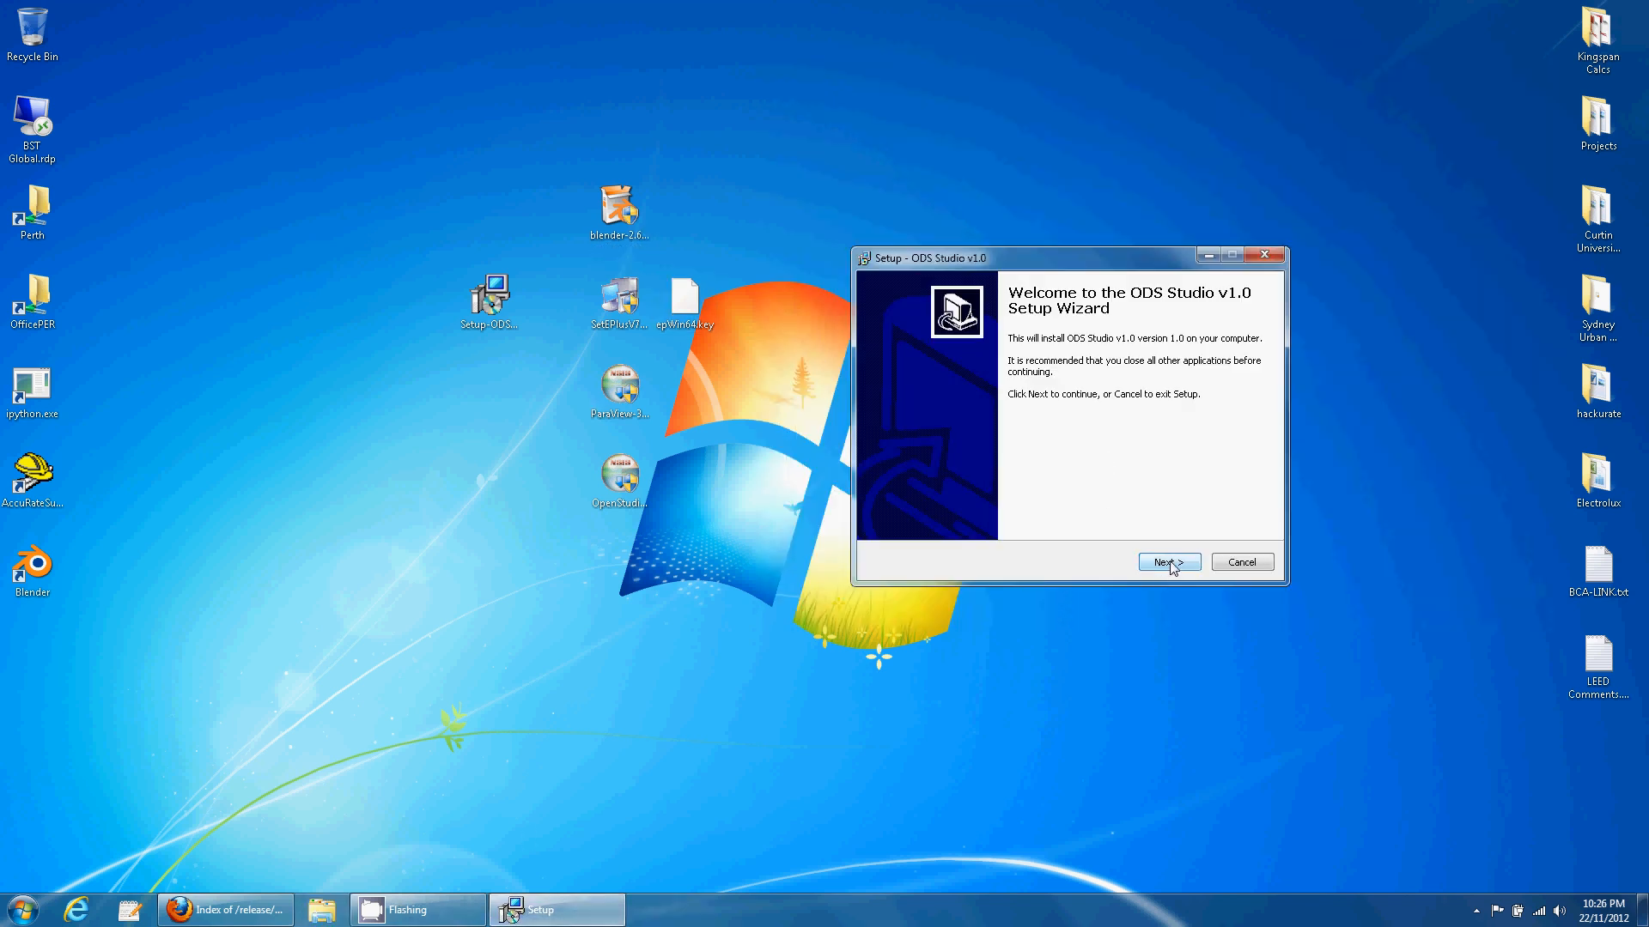
- Accept the ODS Studio licence and note the Blender 2.63 and 64-bit CFD requirements
click(1169, 563)
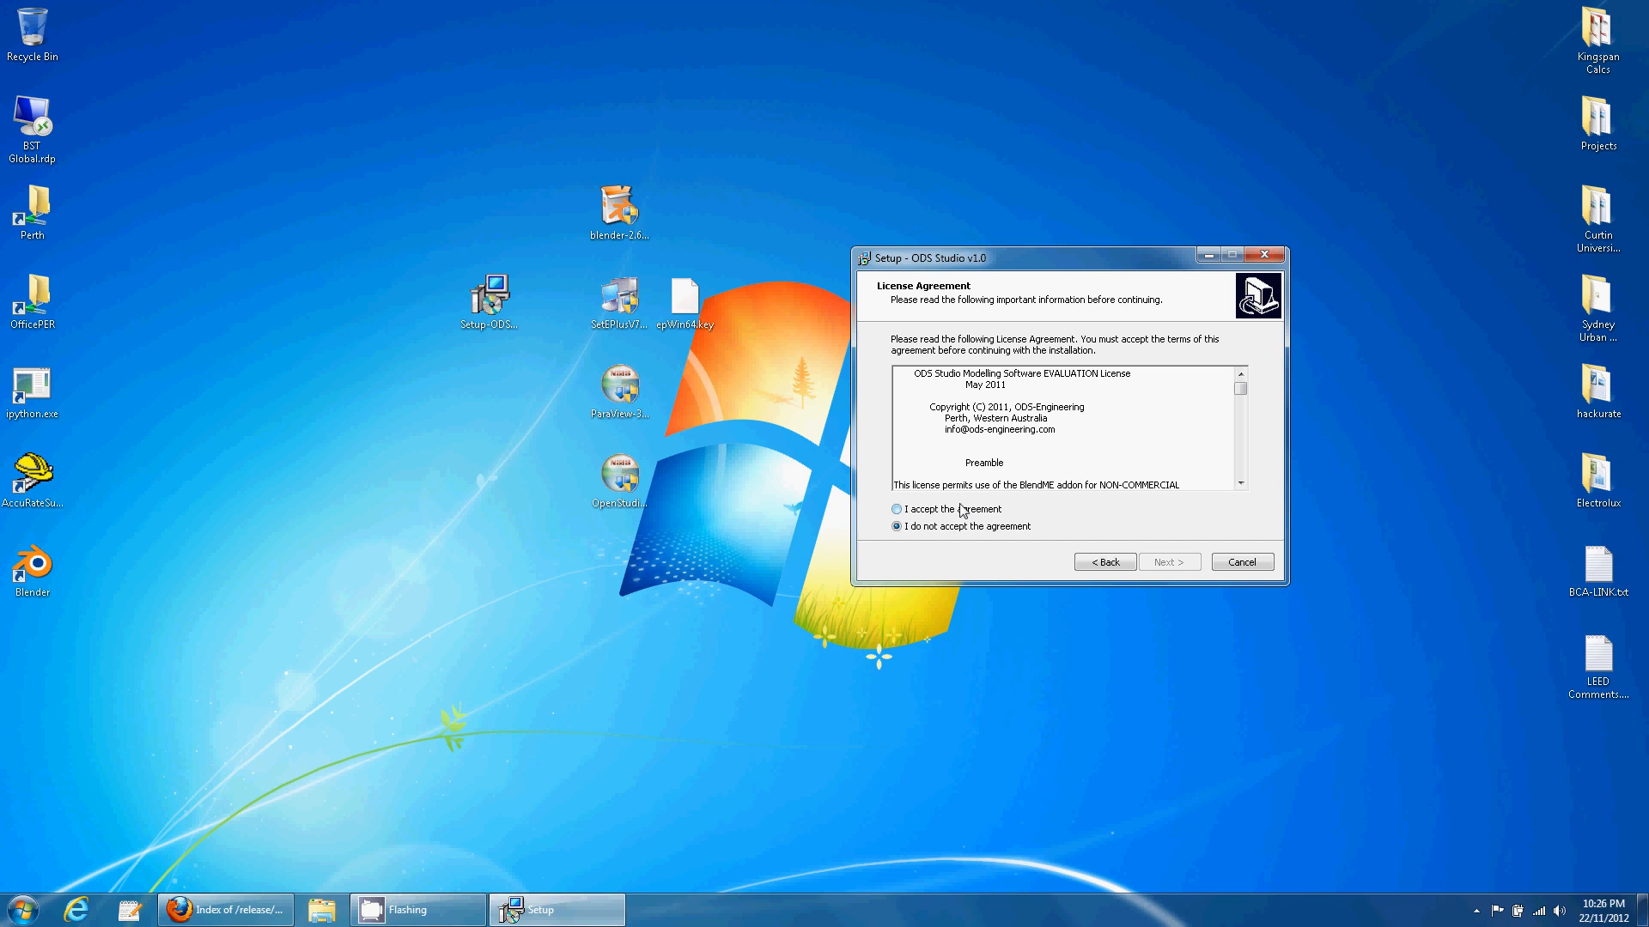
click(934, 511)
click(1167, 565)
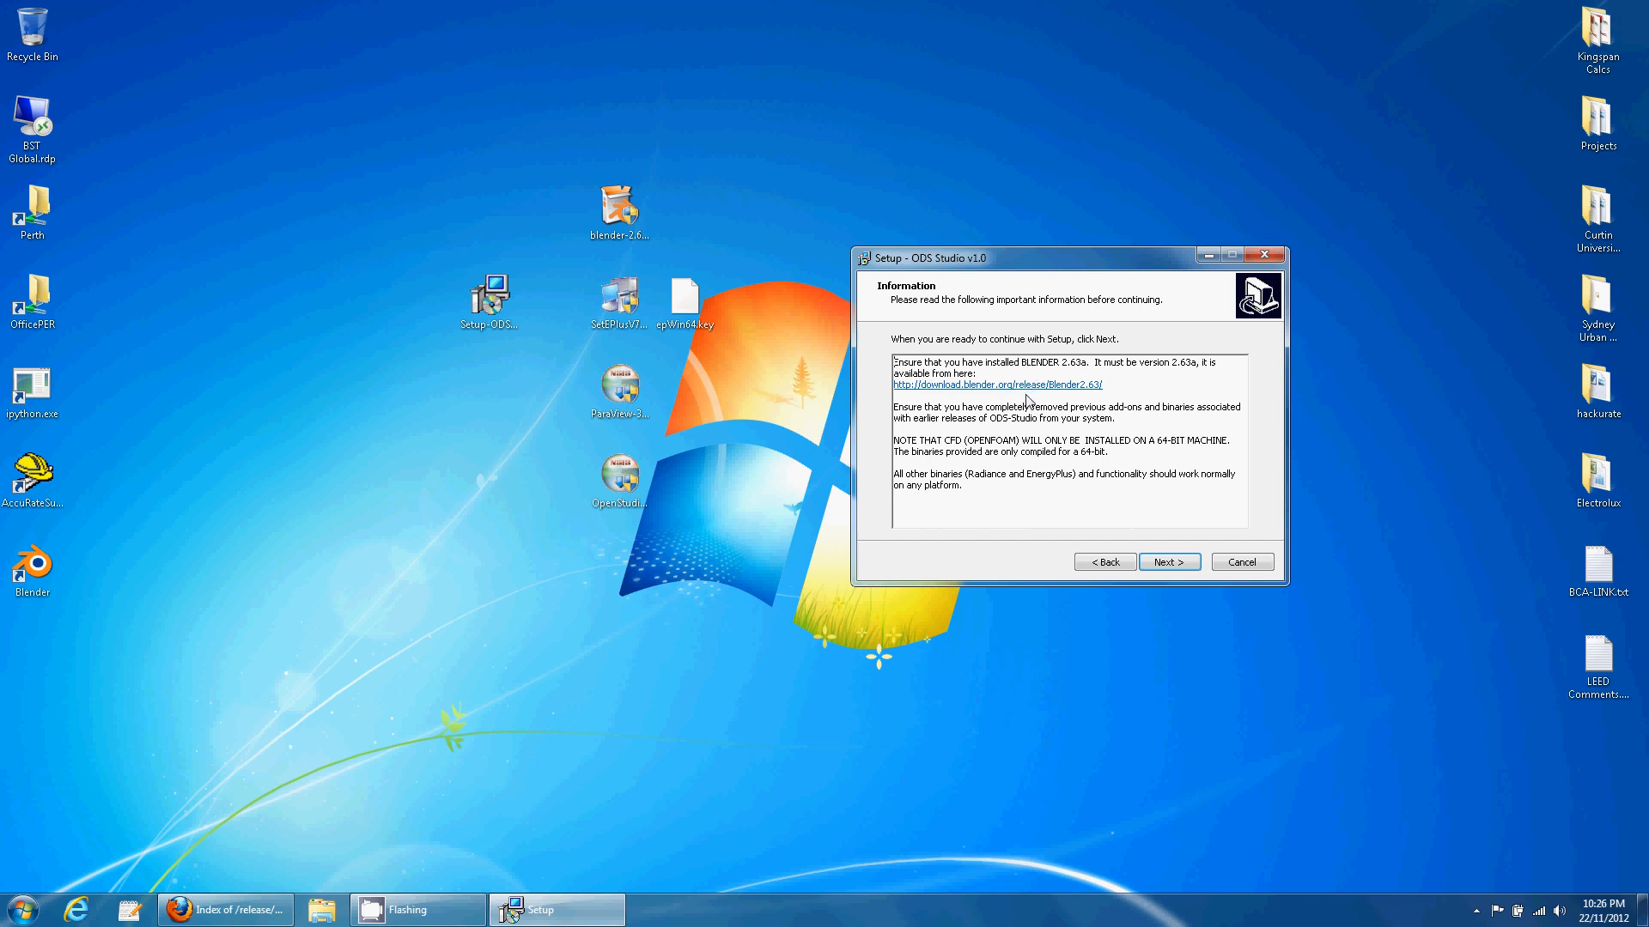
drag(1063, 362, 1086, 361)
click(1116, 363)
drag(899, 440, 1224, 444)
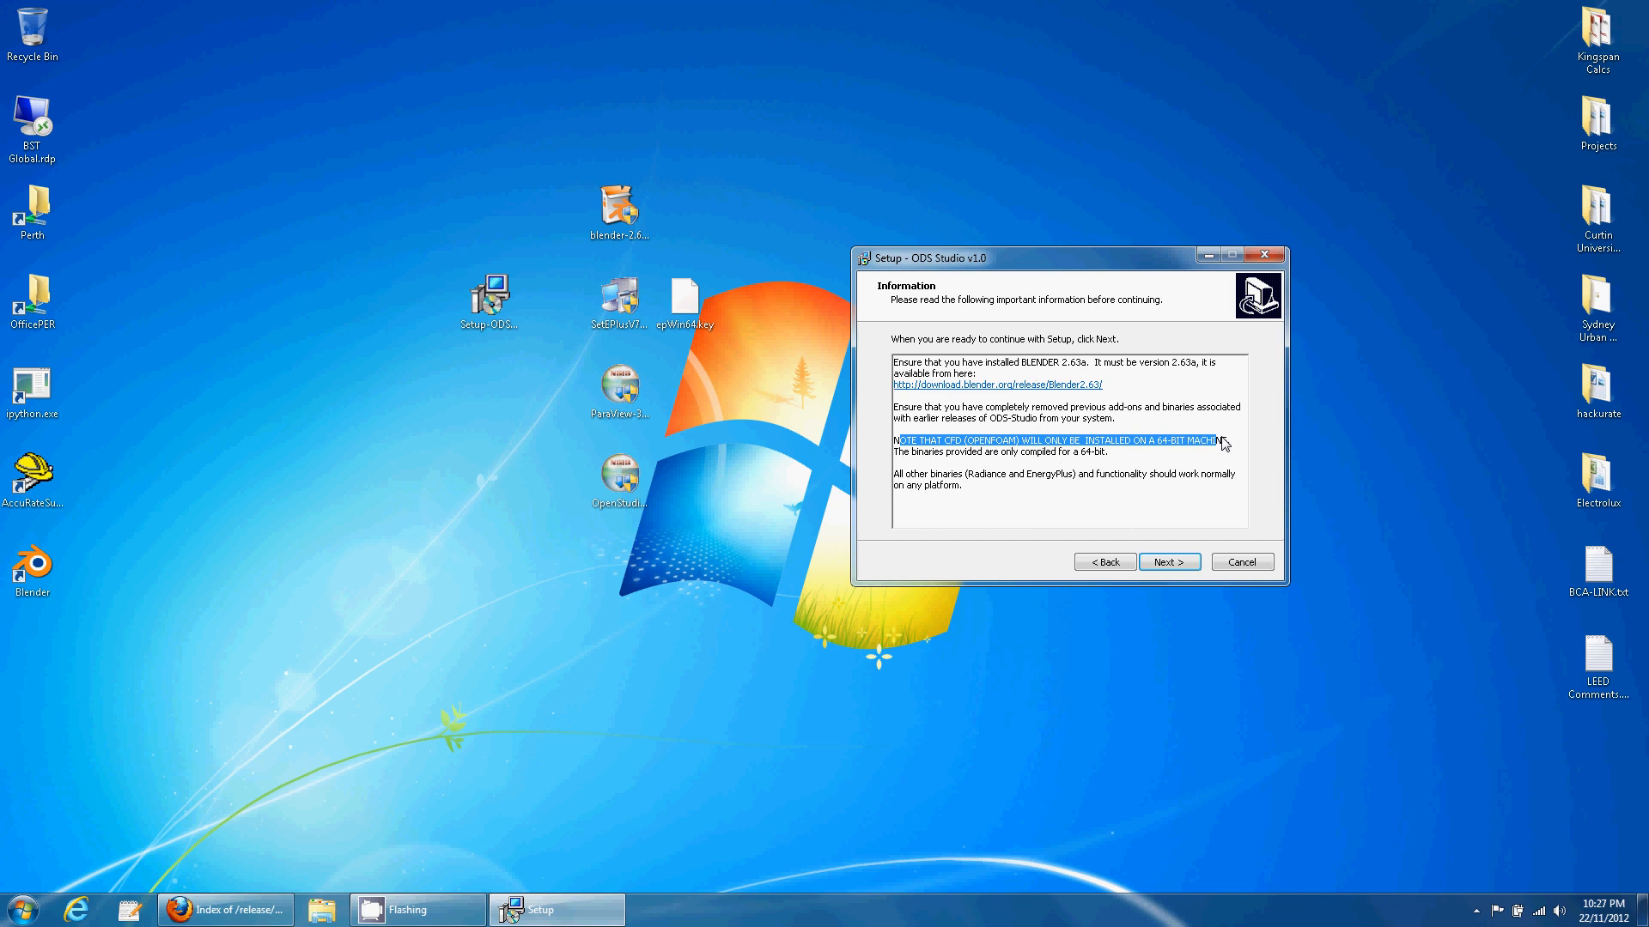
- Keep the default destination, Blender directory and Start Menu folder, and install ODS Studio
click(1169, 563)
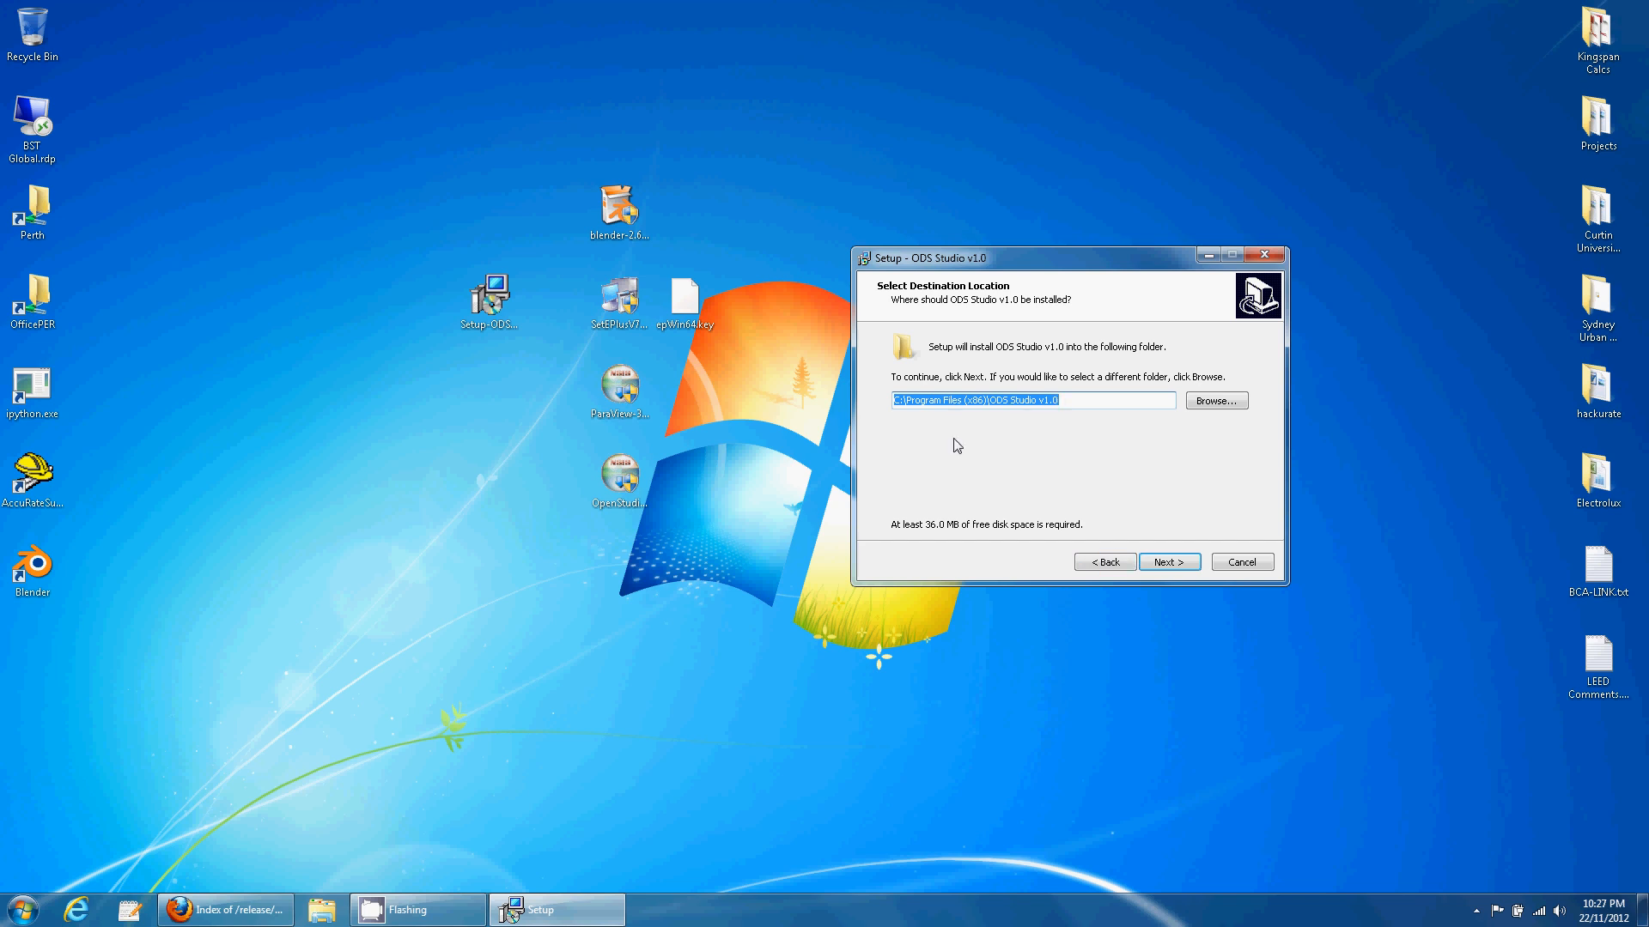
click(1169, 562)
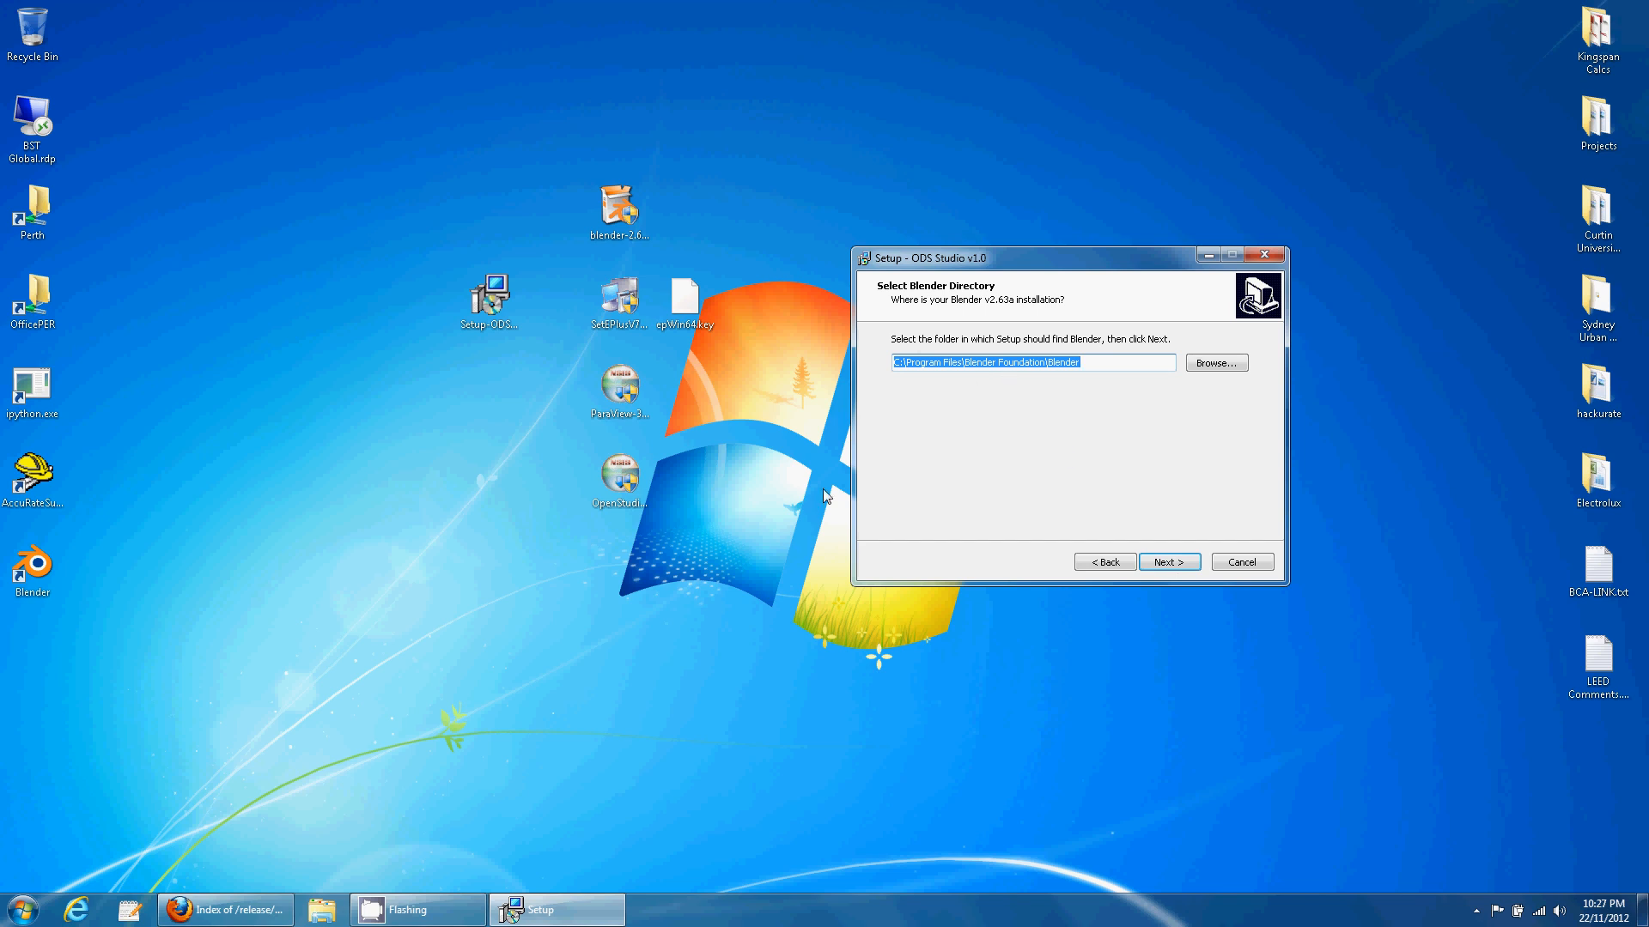
click(1170, 563)
click(1171, 565)
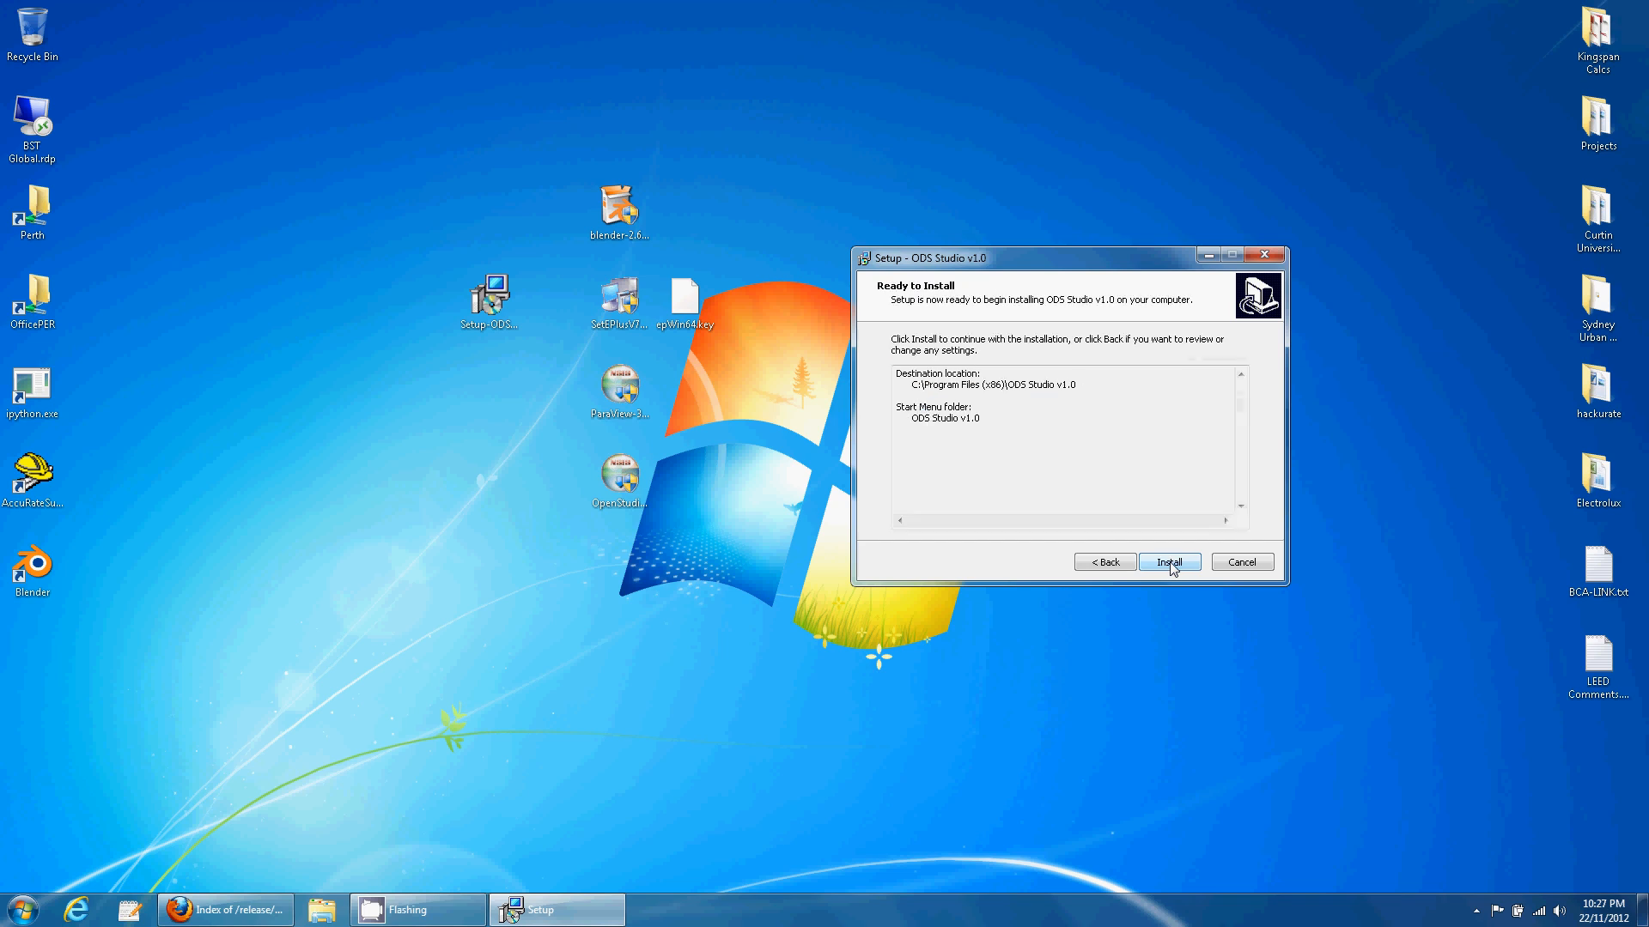
click(1171, 565)
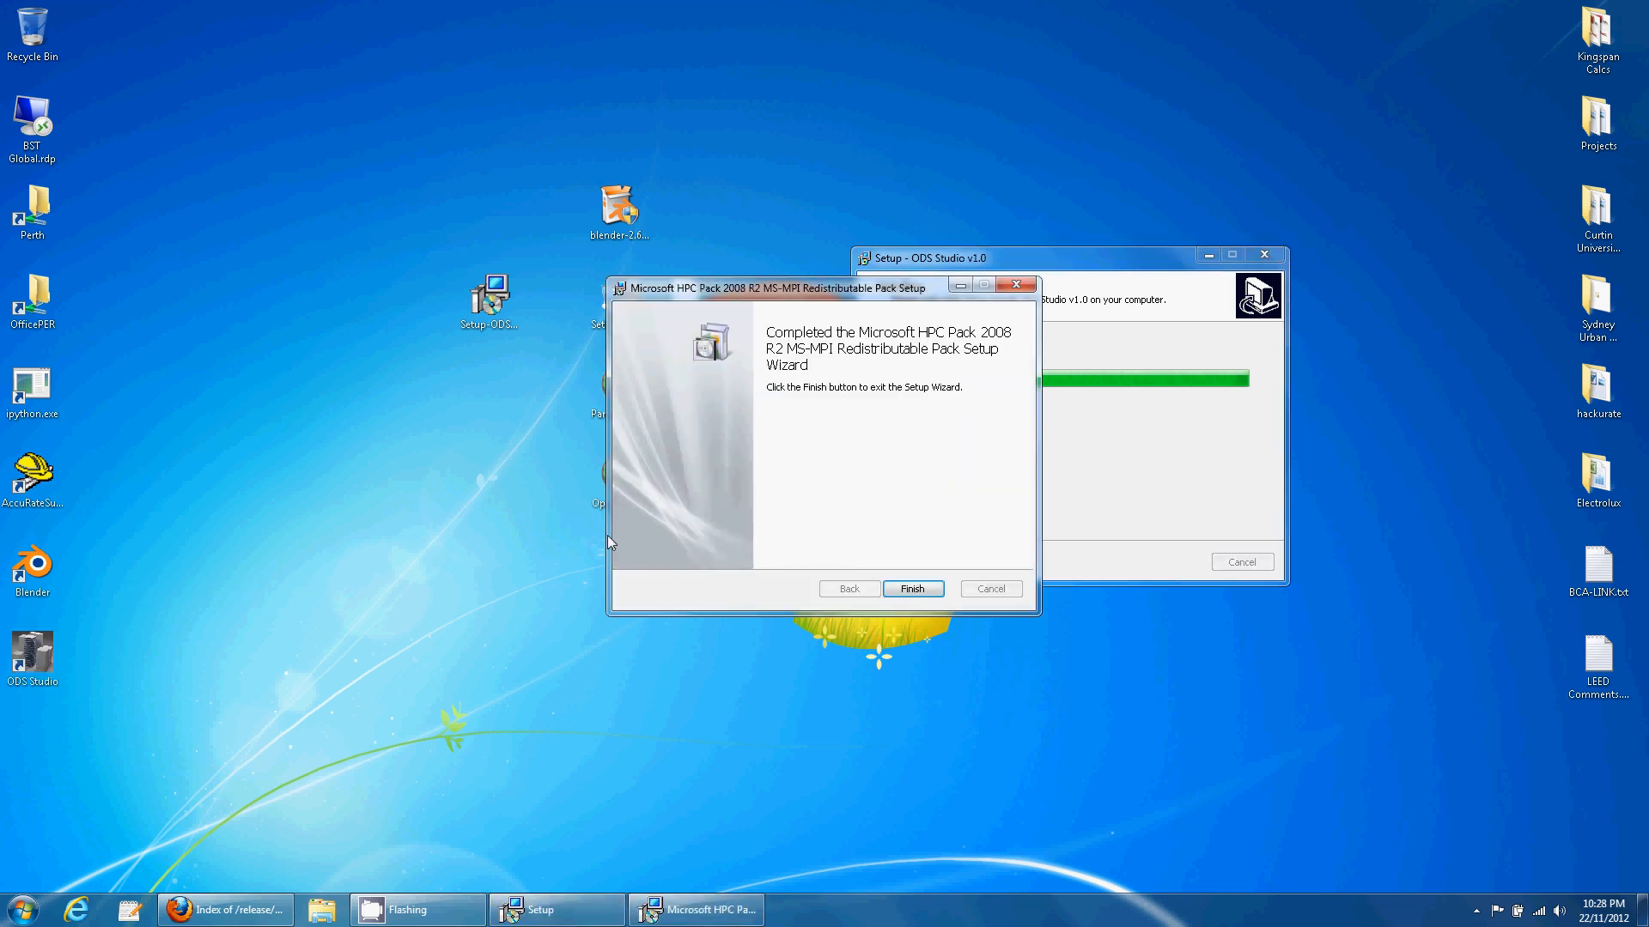
- Finish the MS-MPI setup and open the EnergyPlus website from the third-party tools list
click(919, 587)
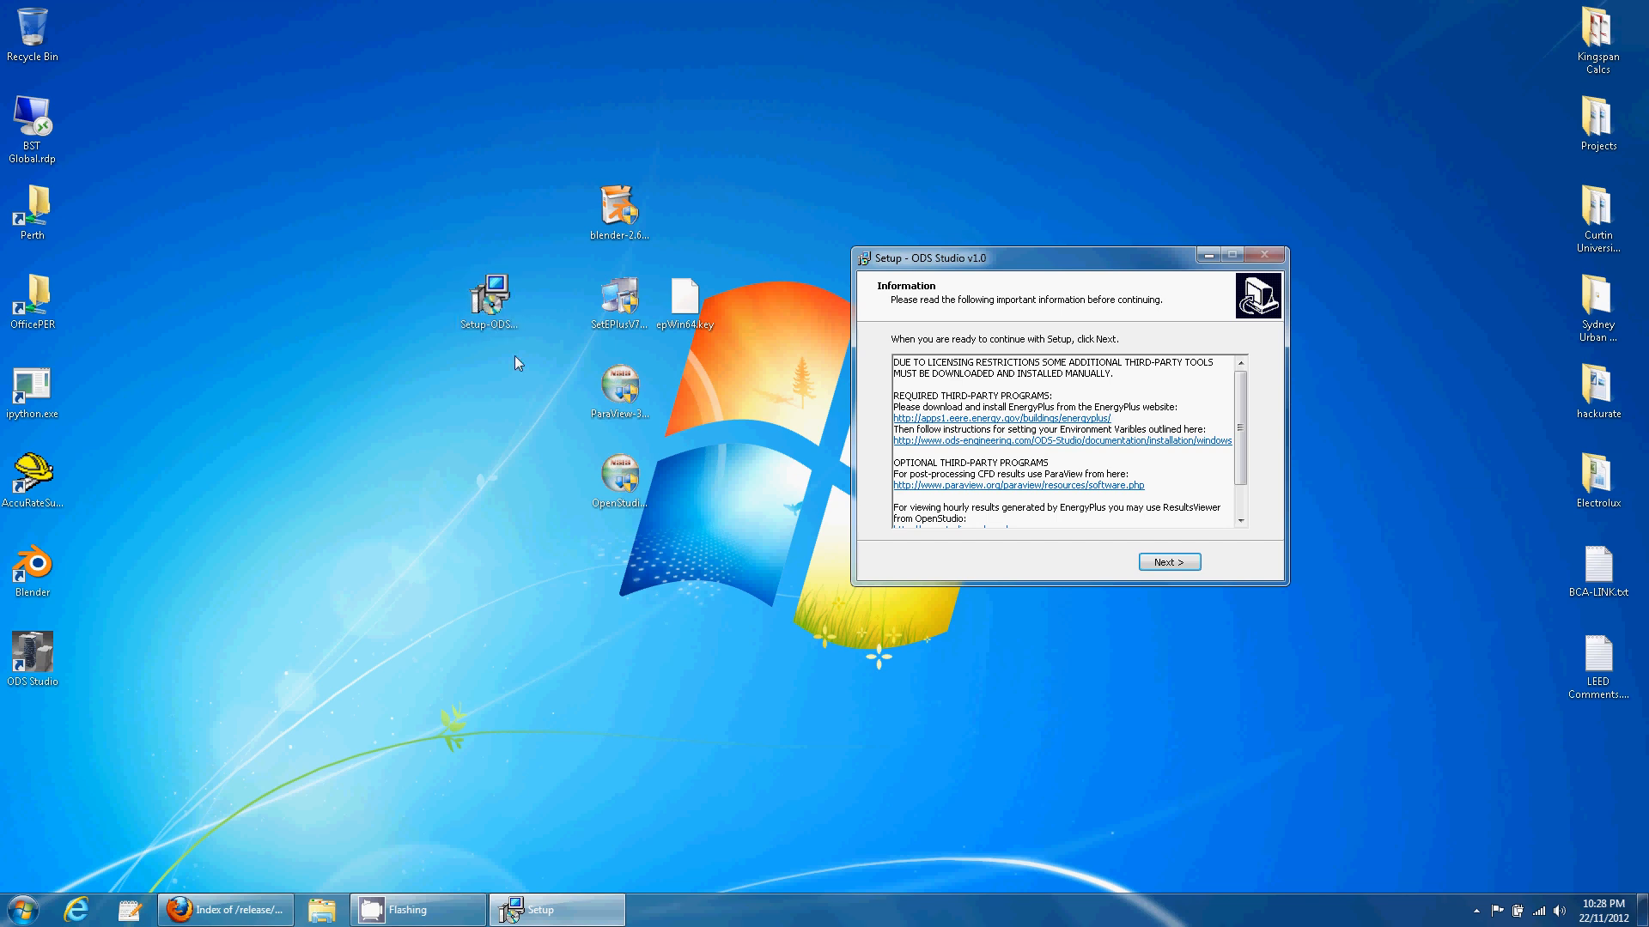
click(1073, 419)
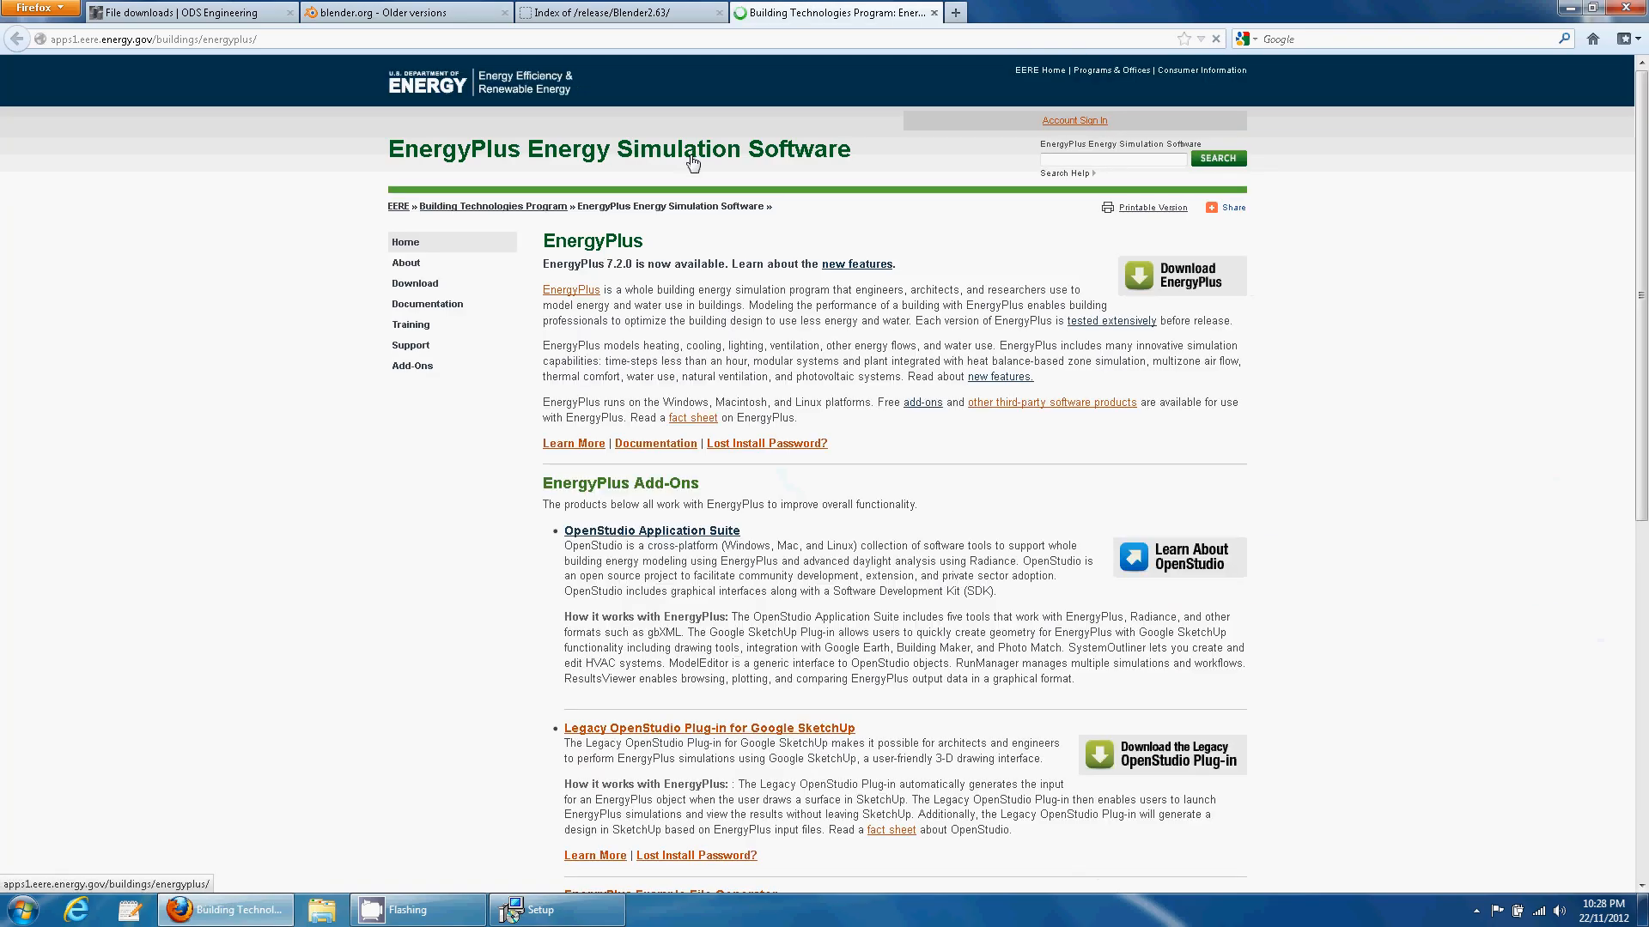
- Sign in as a returning user, download EnergyPlus Windows 64 bit 7.2.0 006, and show the desktop
click(1188, 282)
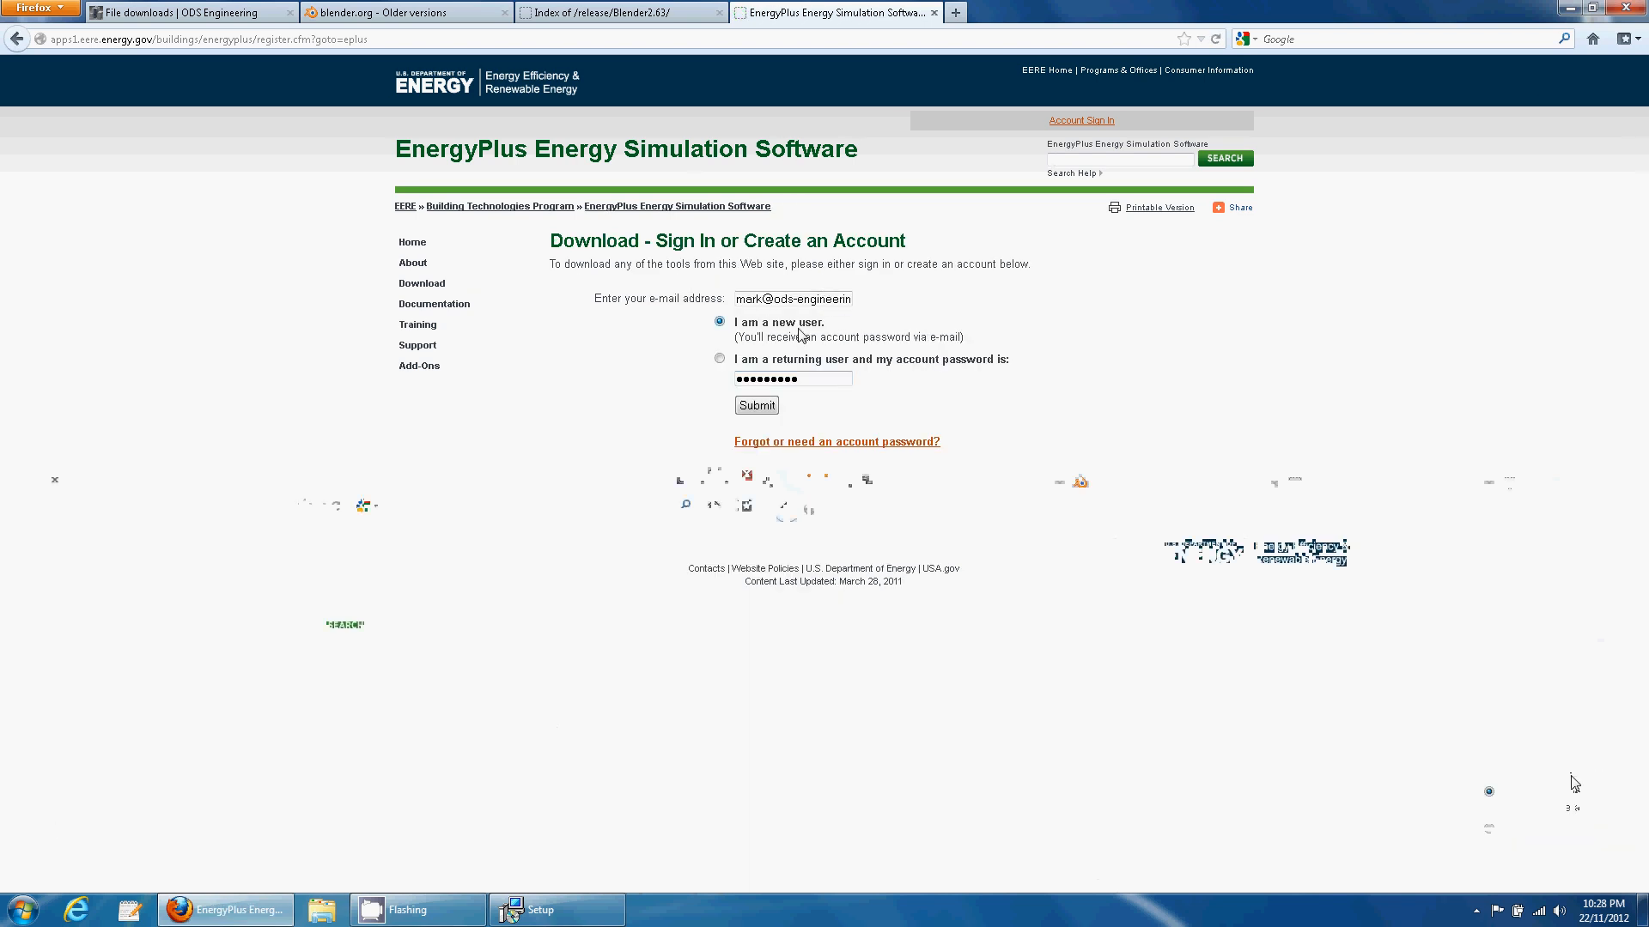
click(720, 359)
click(758, 407)
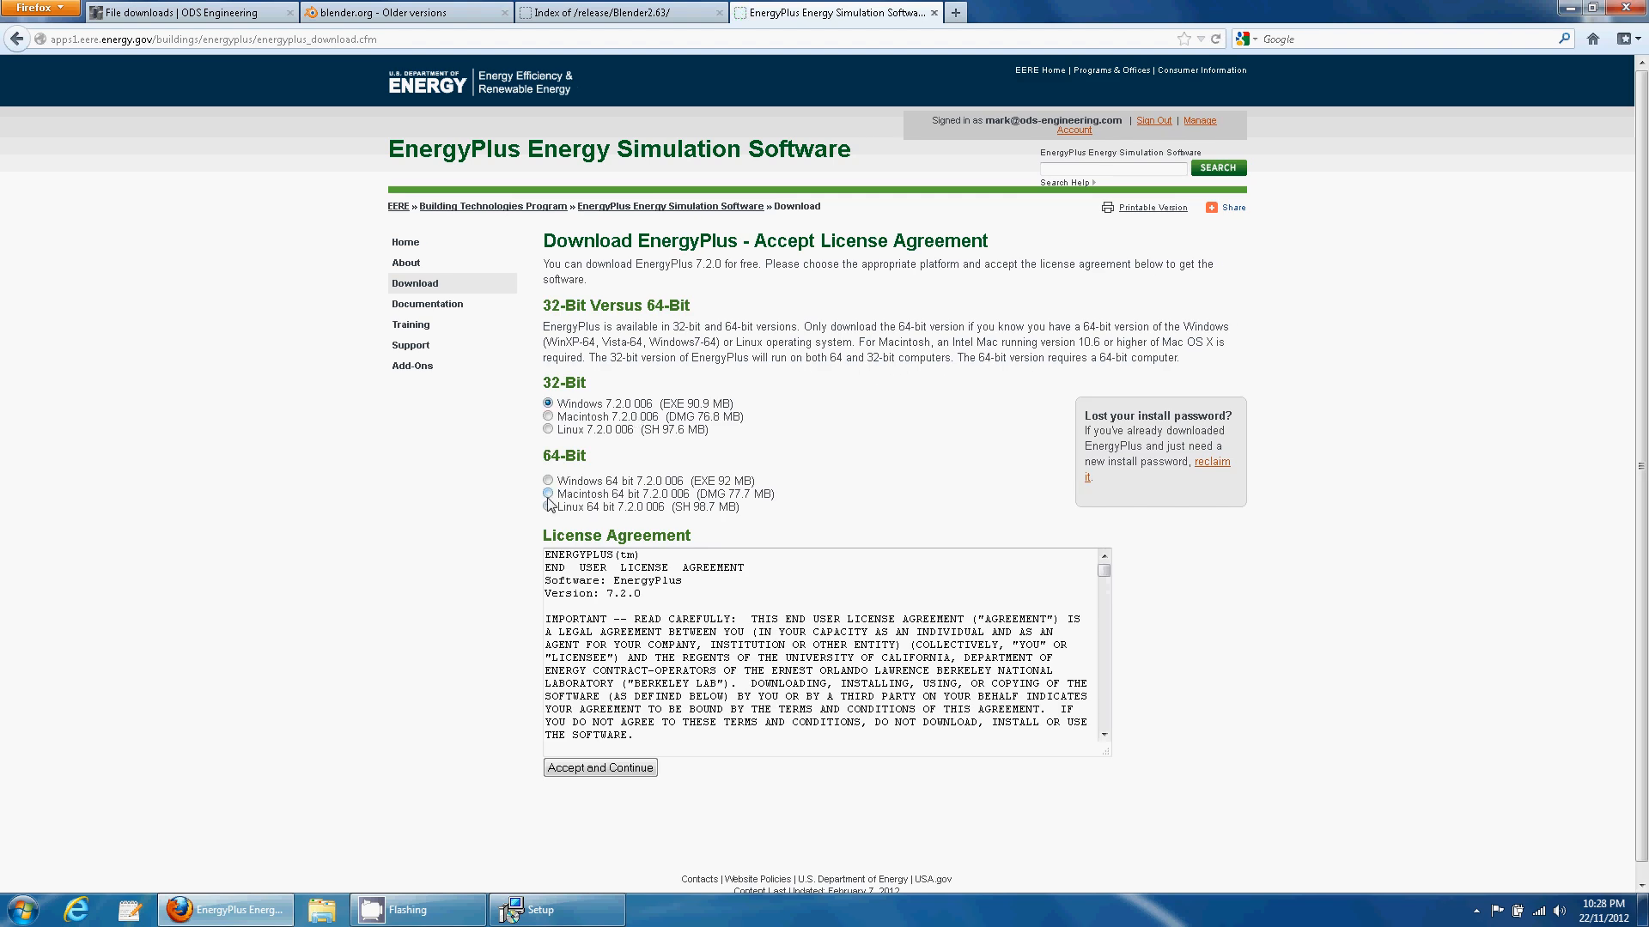
click(548, 480)
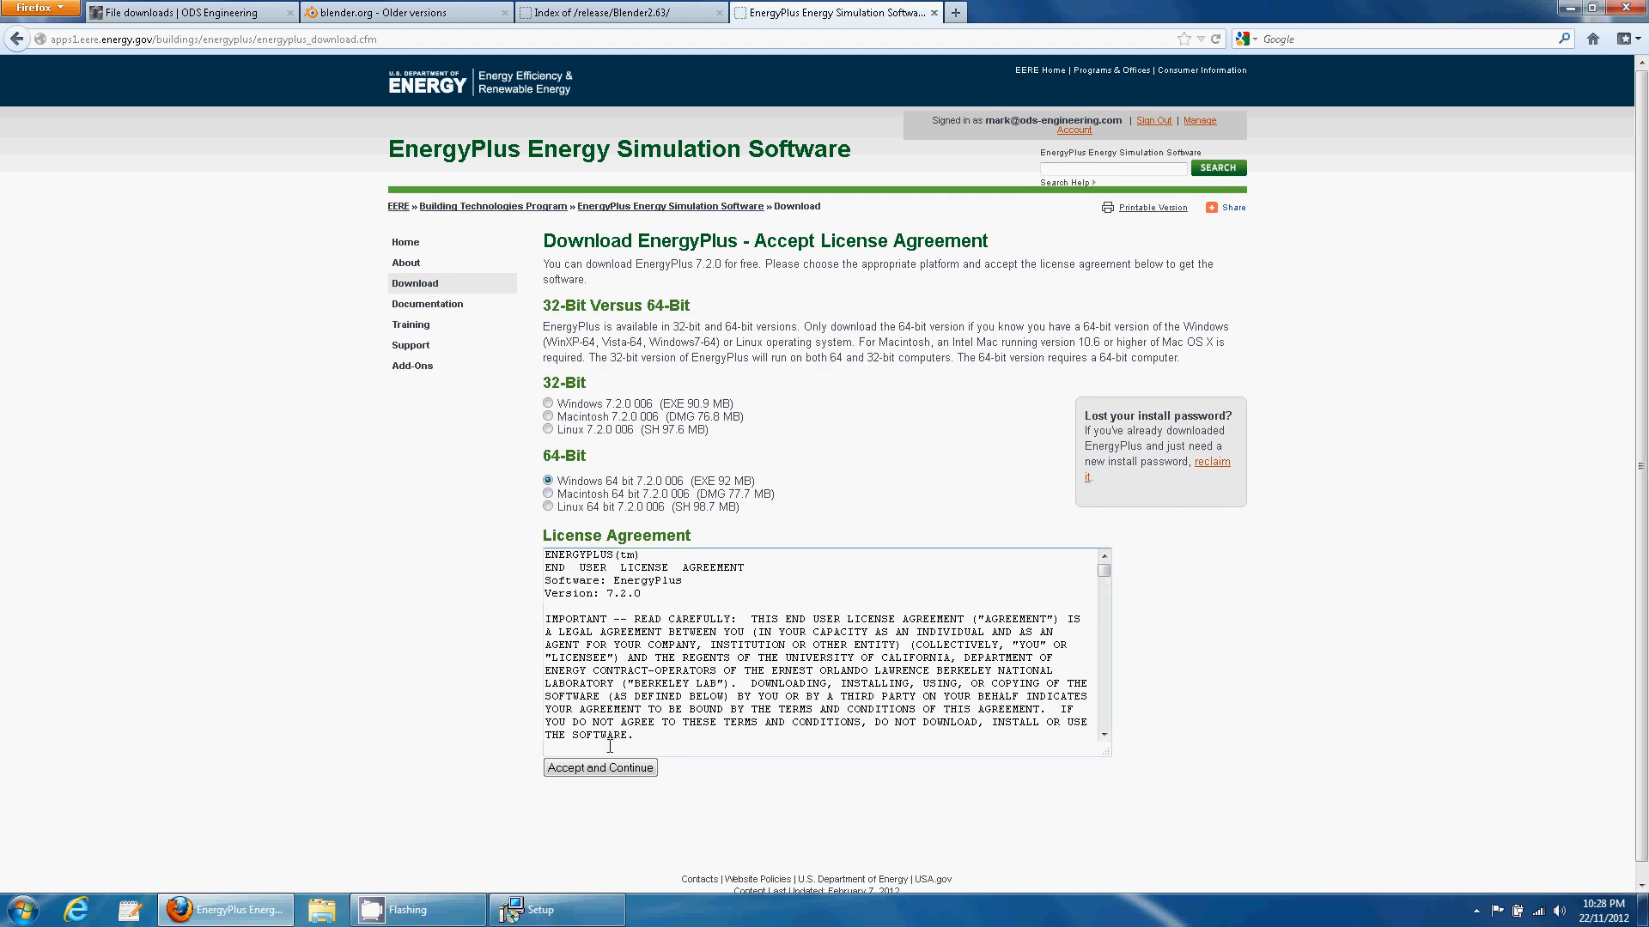
key(super+d)
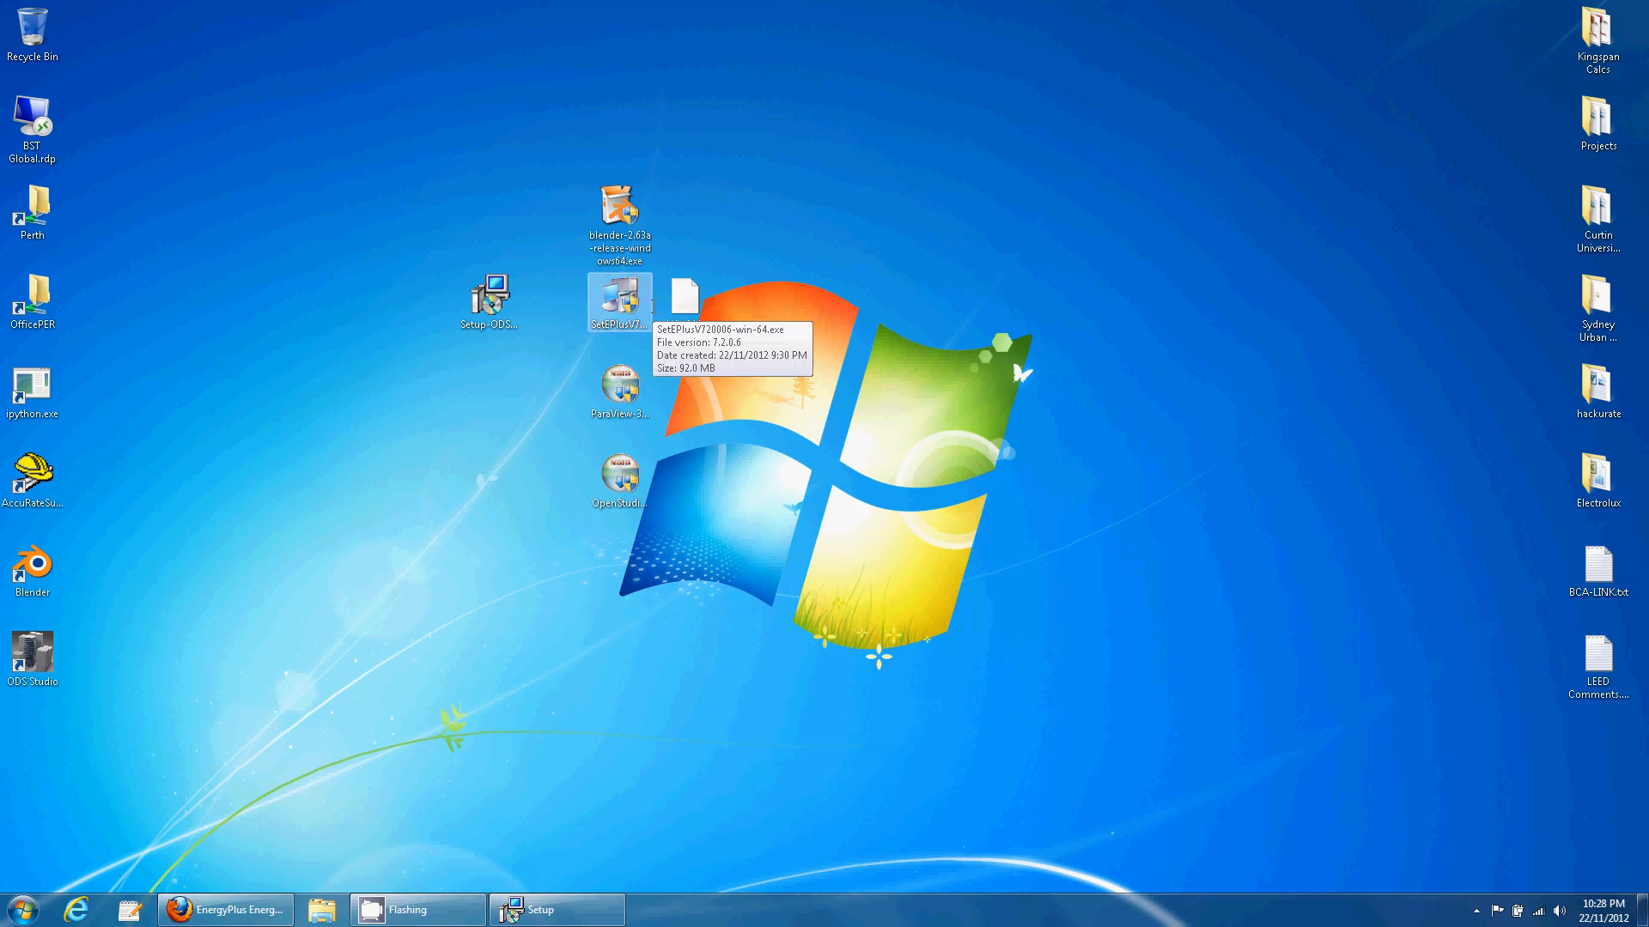
- Open epWin64.key in a resized text editor and launch the EnergyPlus 7.2 installer
click(145, 903)
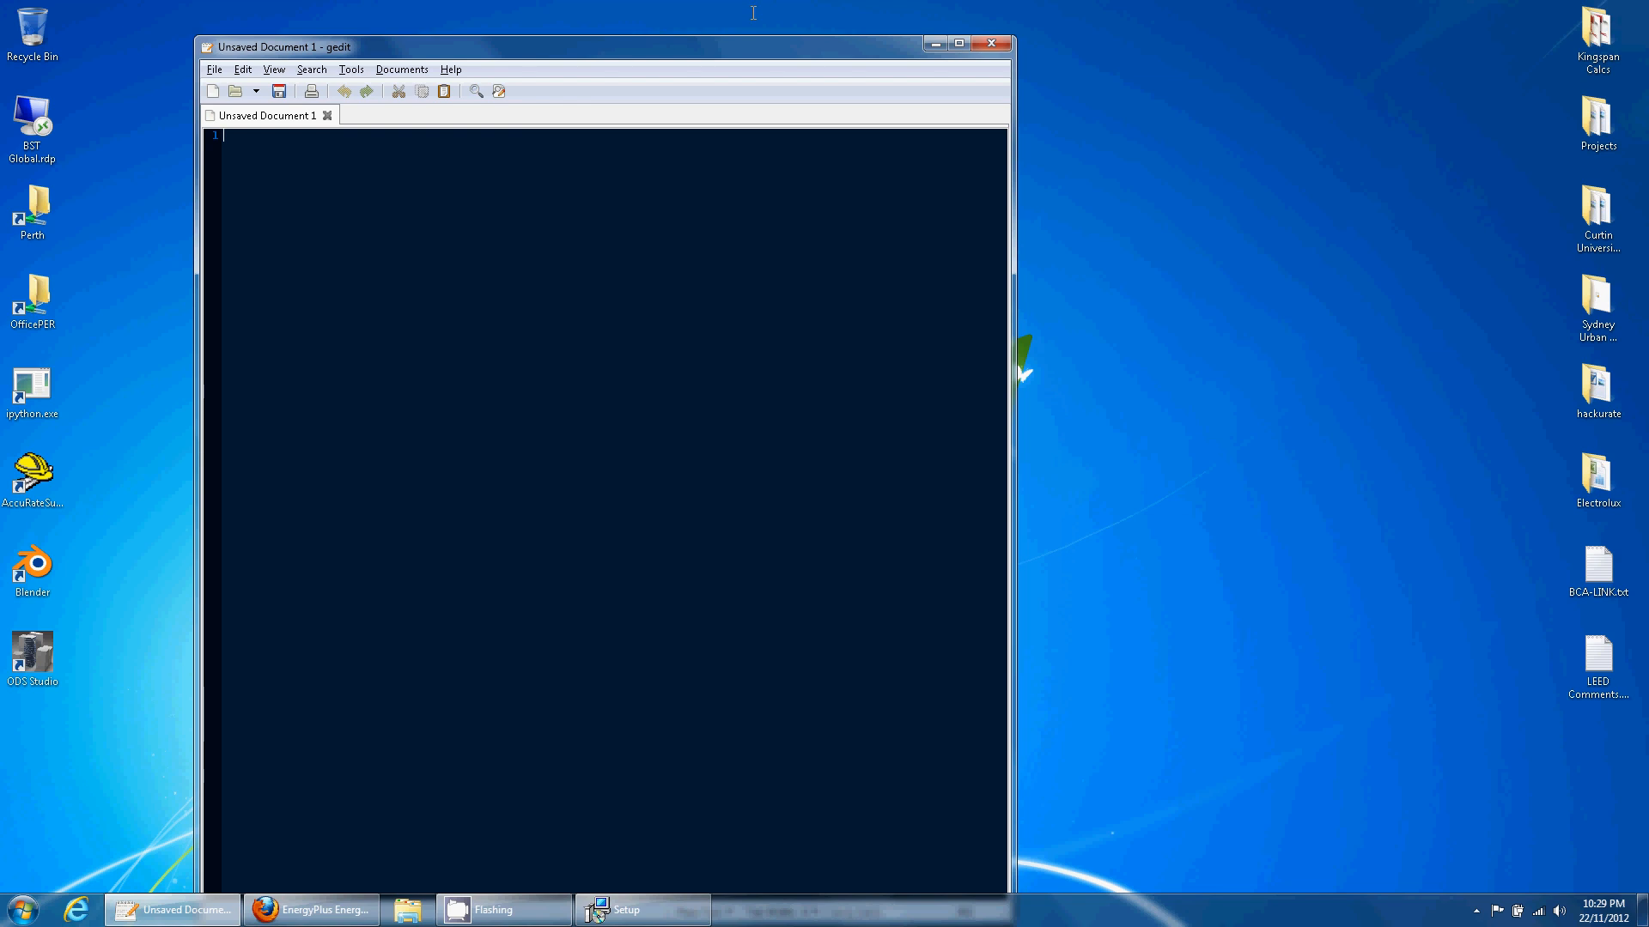
drag(773, 47, 686, 13)
drag(924, 889, 627, 681)
drag(386, 10, 308, 21)
drag(687, 300, 275, 276)
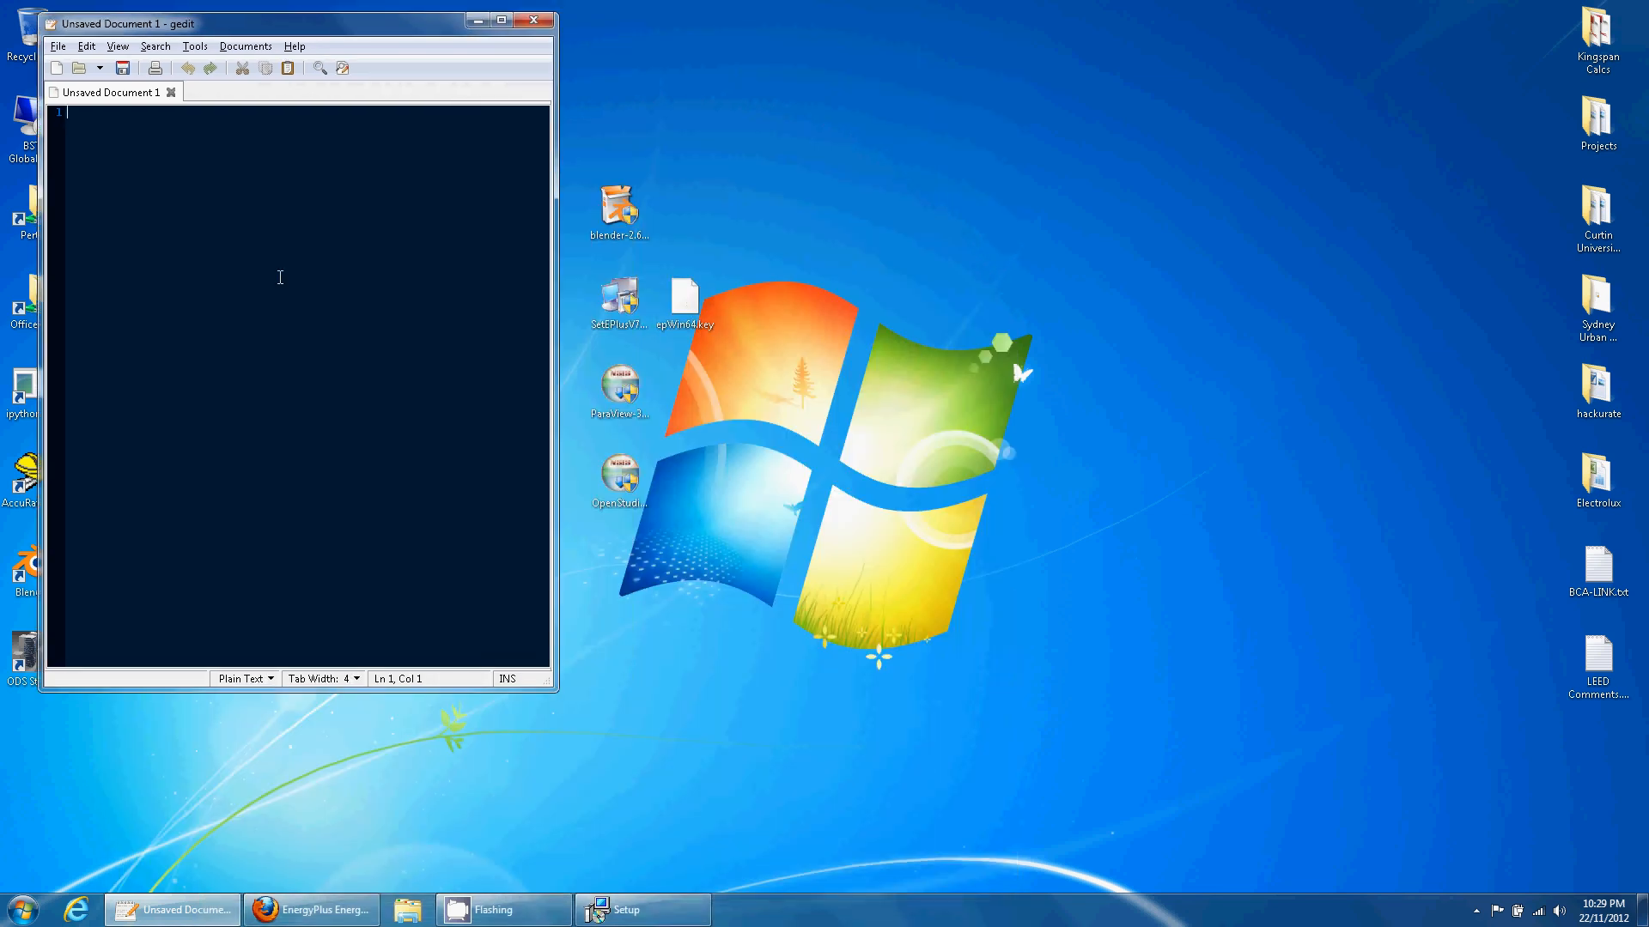
click(647, 337)
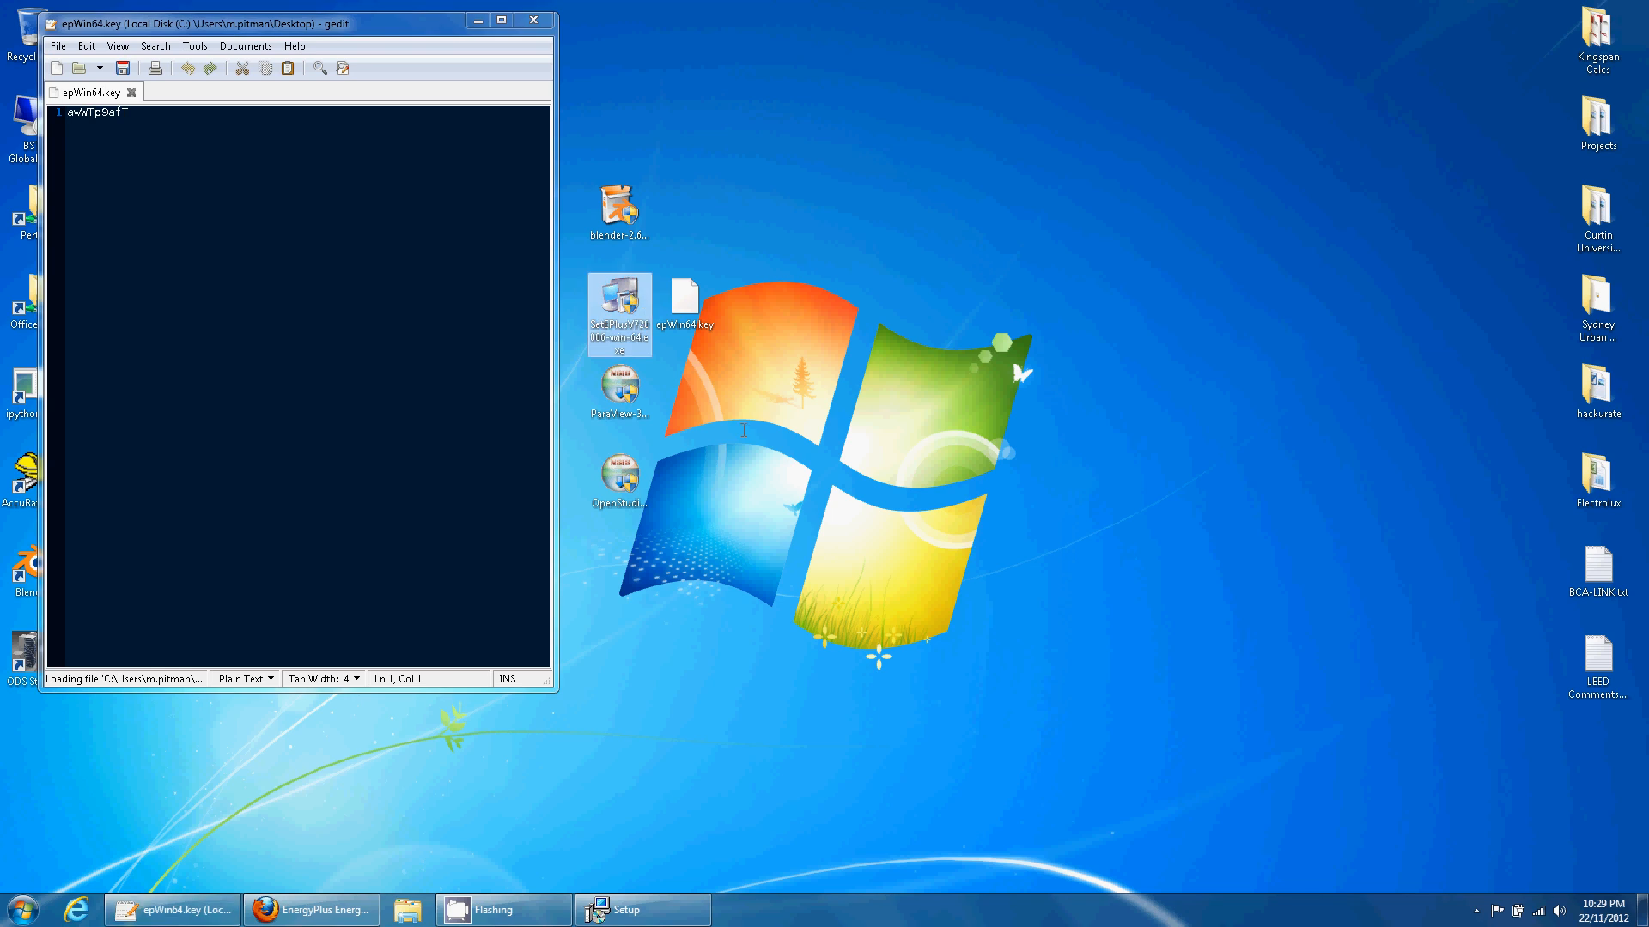
click(744, 430)
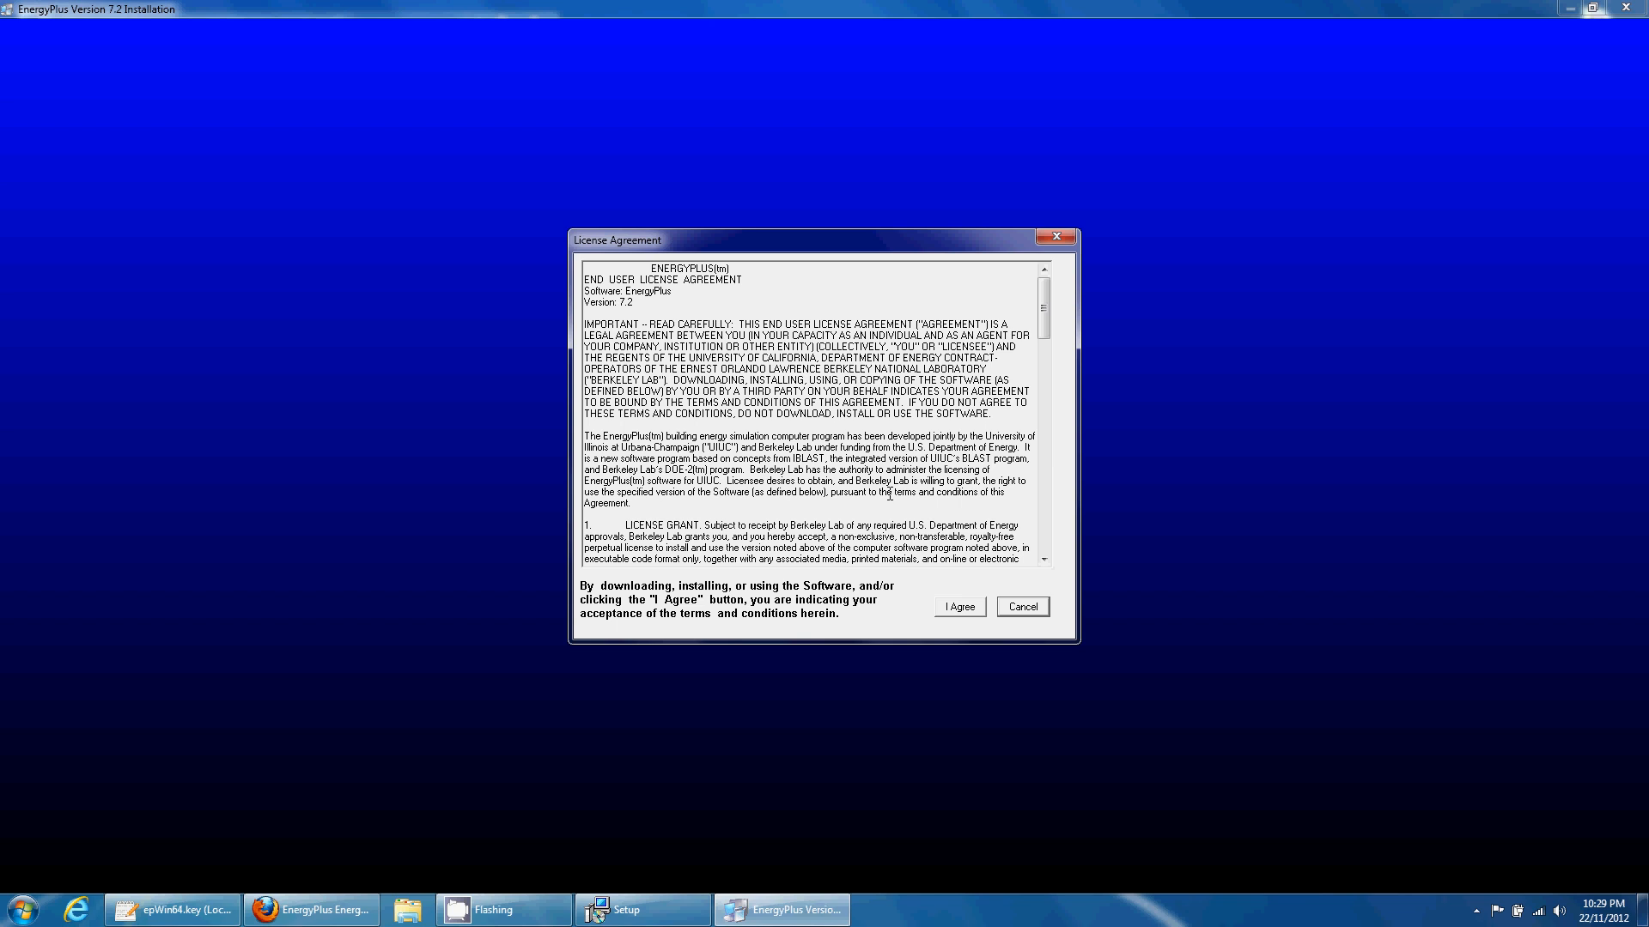
- Accept the EnergyPlus licence and keep the default folder, backups, components and program group
click(960, 606)
click(915, 572)
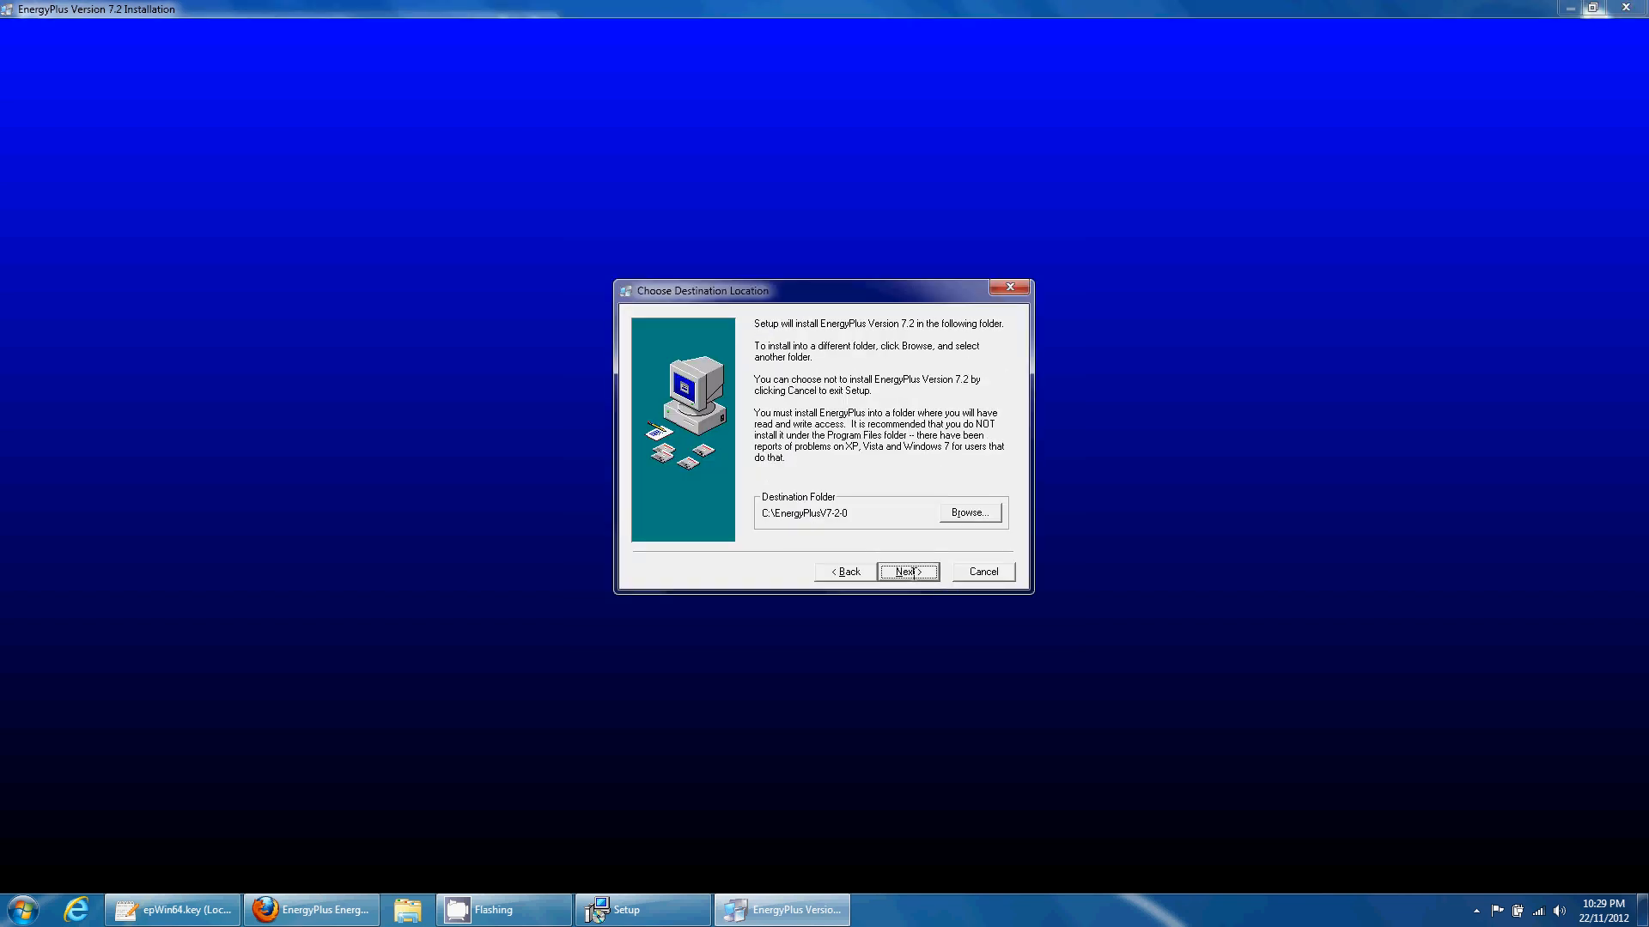
click(914, 572)
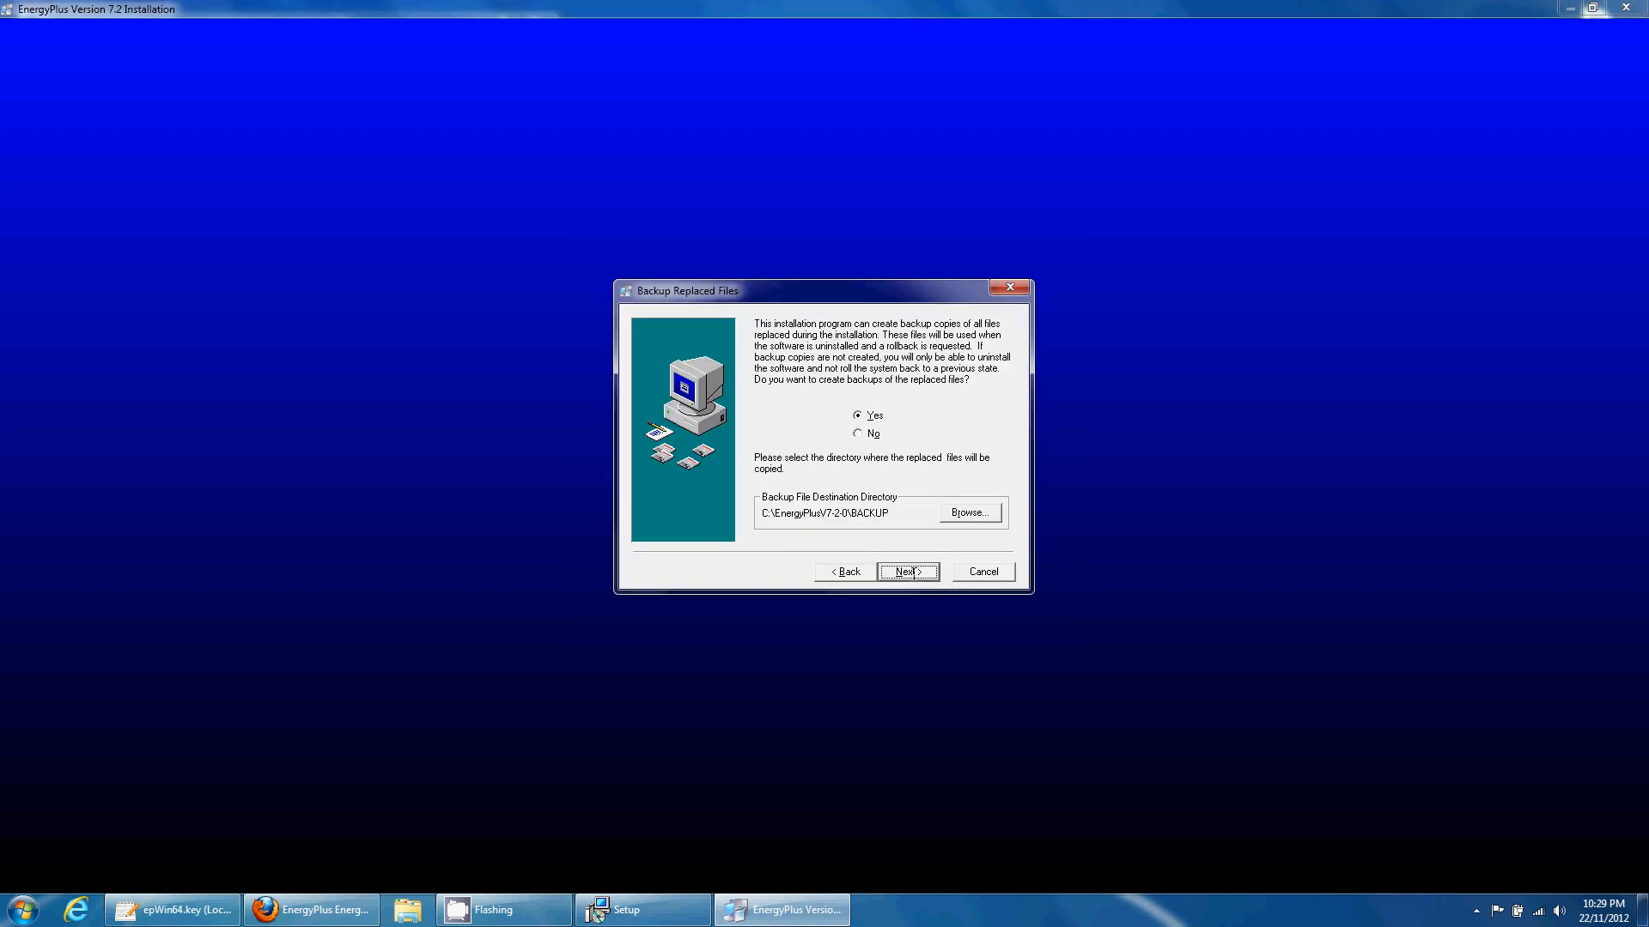
click(914, 573)
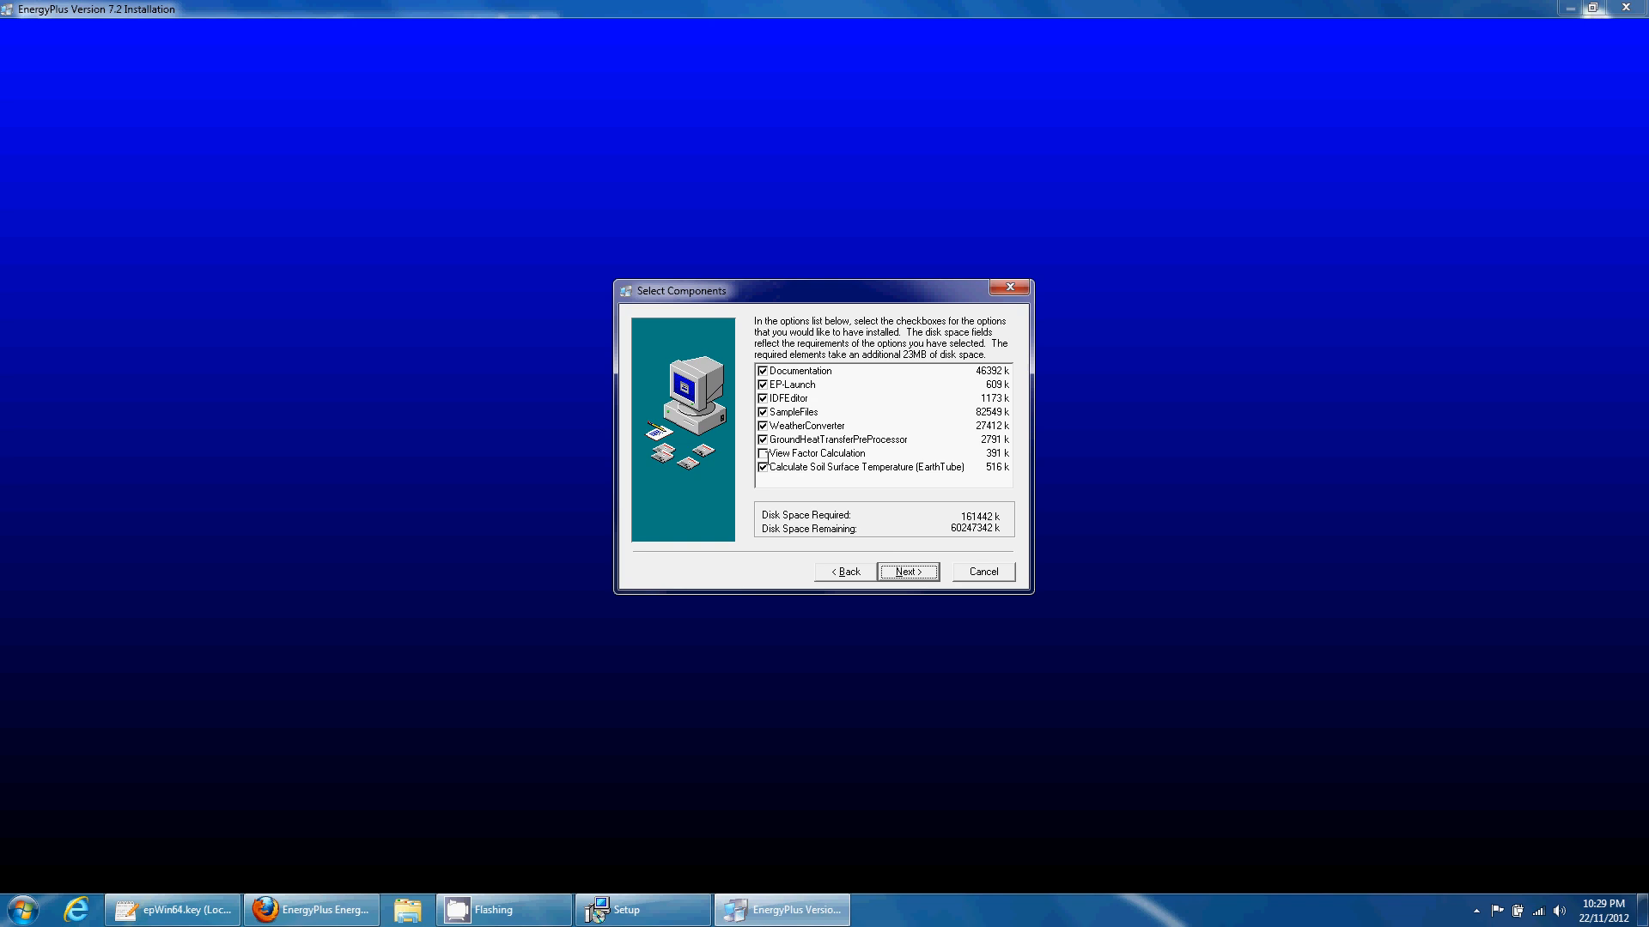
click(763, 454)
click(909, 572)
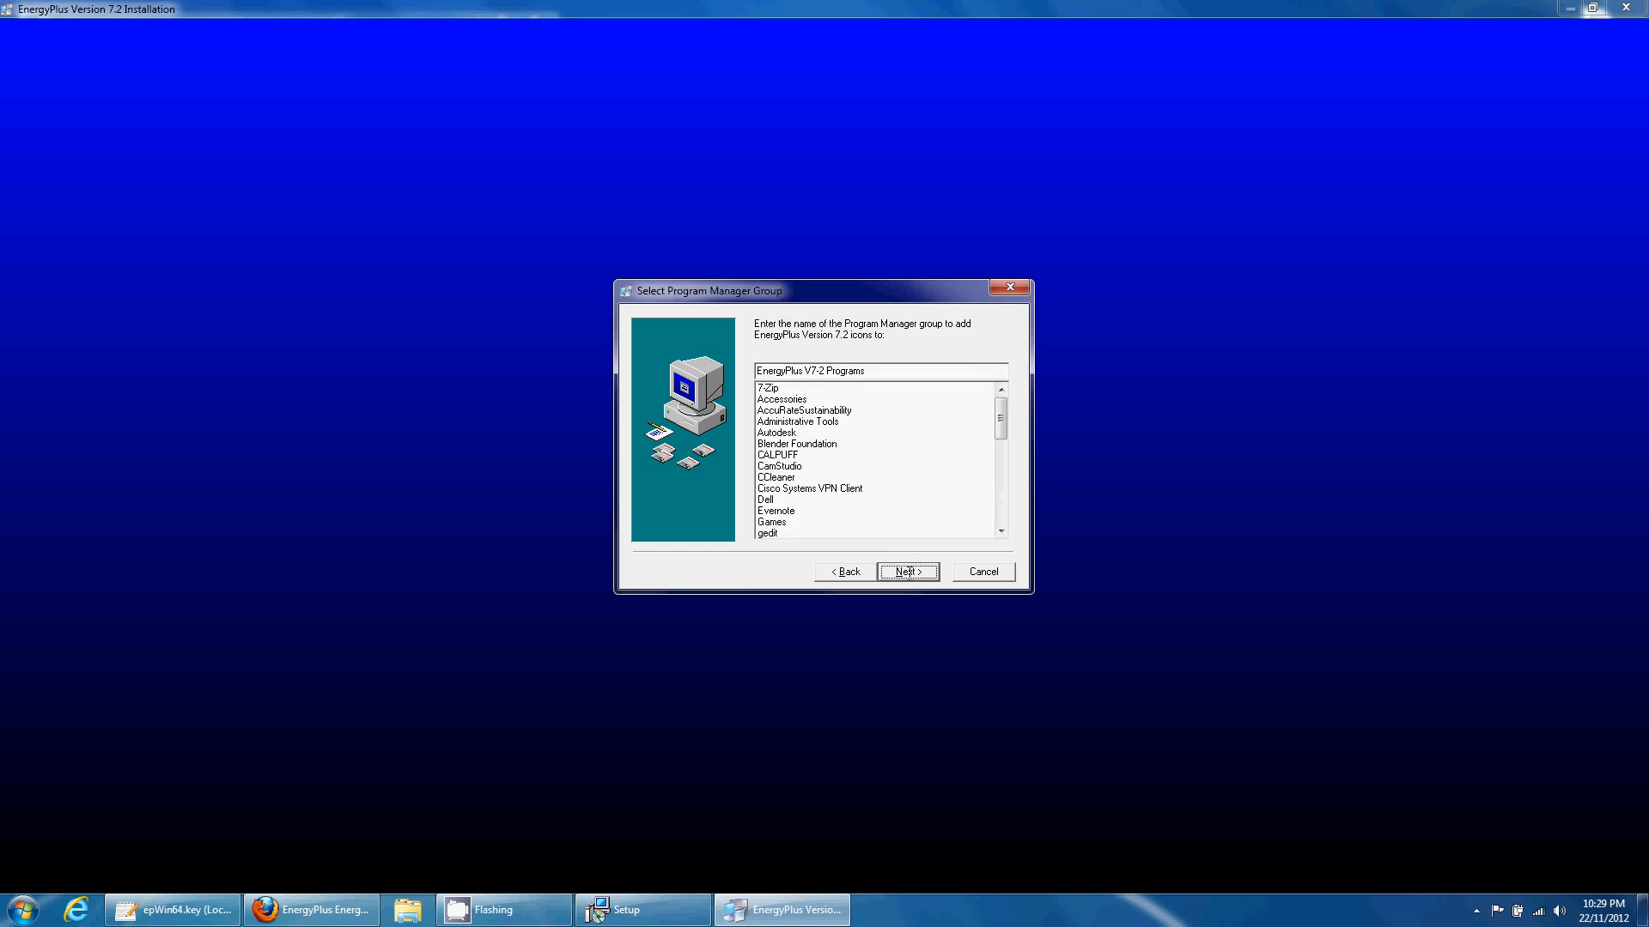
click(908, 572)
click(909, 572)
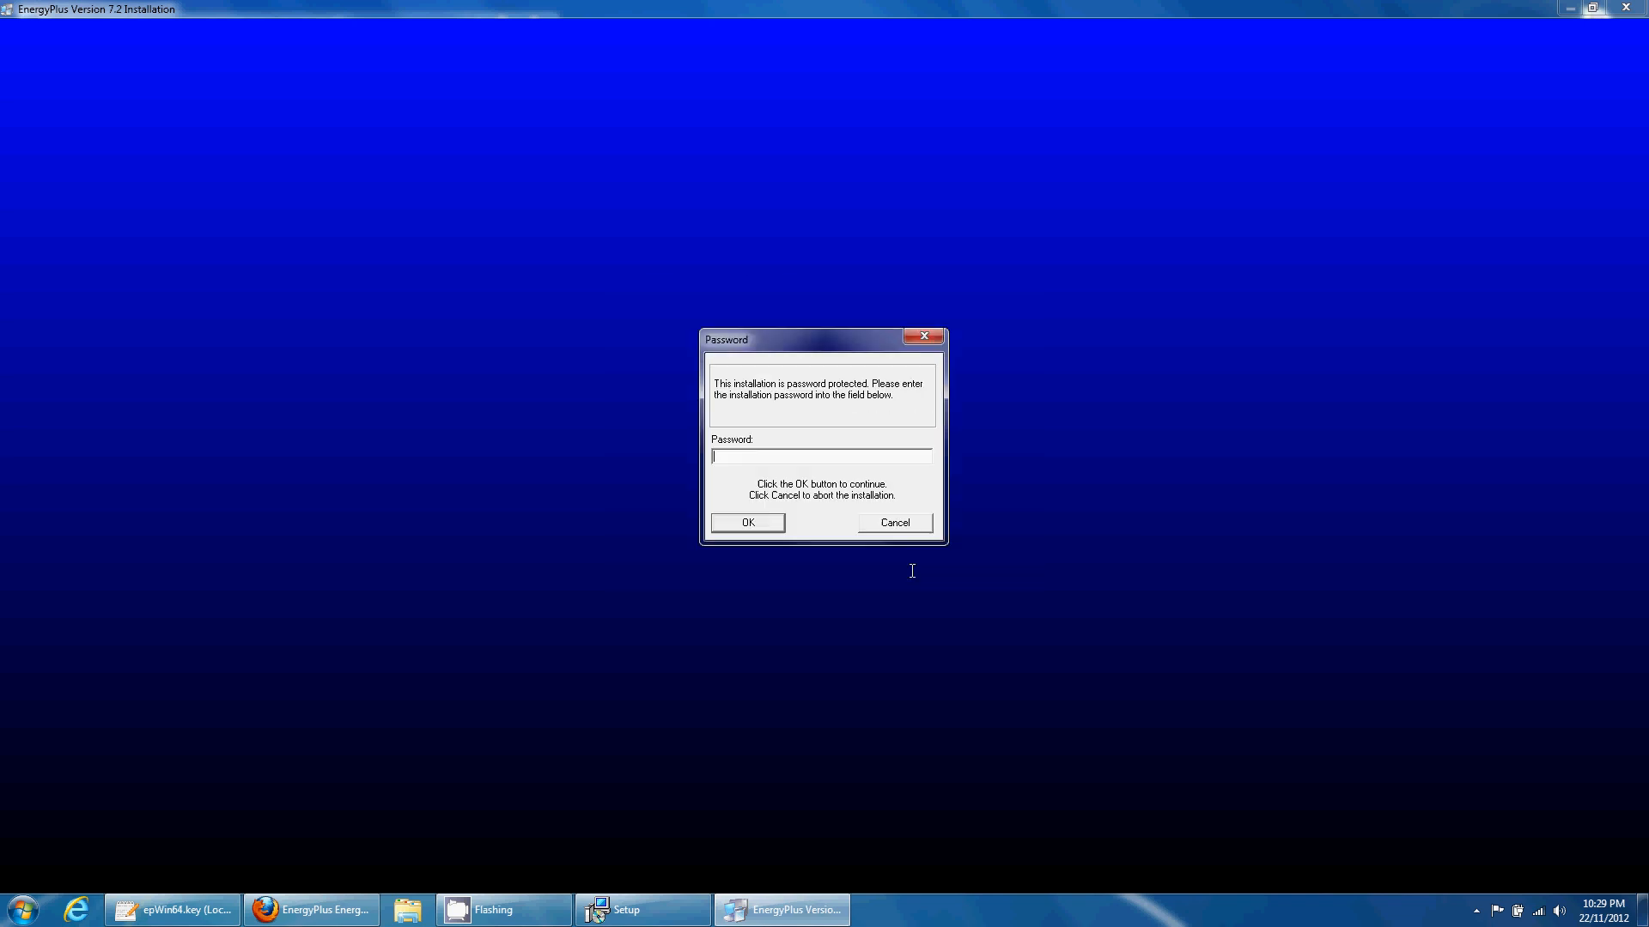
- Paste the installation key from gedit as the installer password, then open Windows Explorer
click(172, 910)
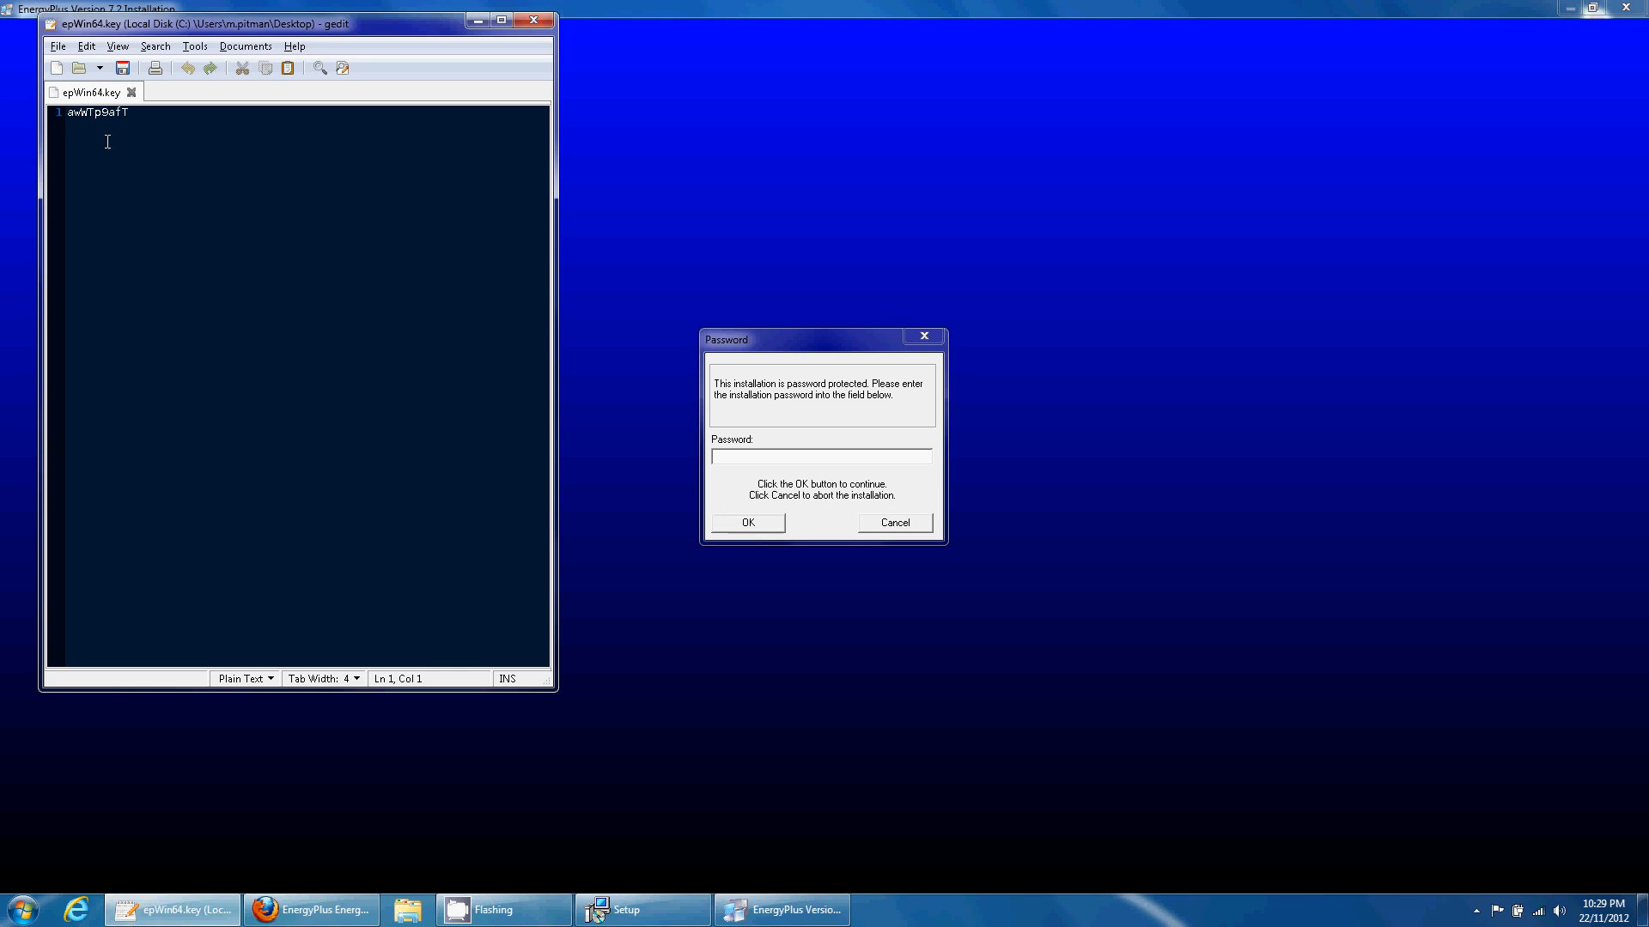
drag(139, 113, 66, 112)
click(776, 461)
key(ctrl+v)
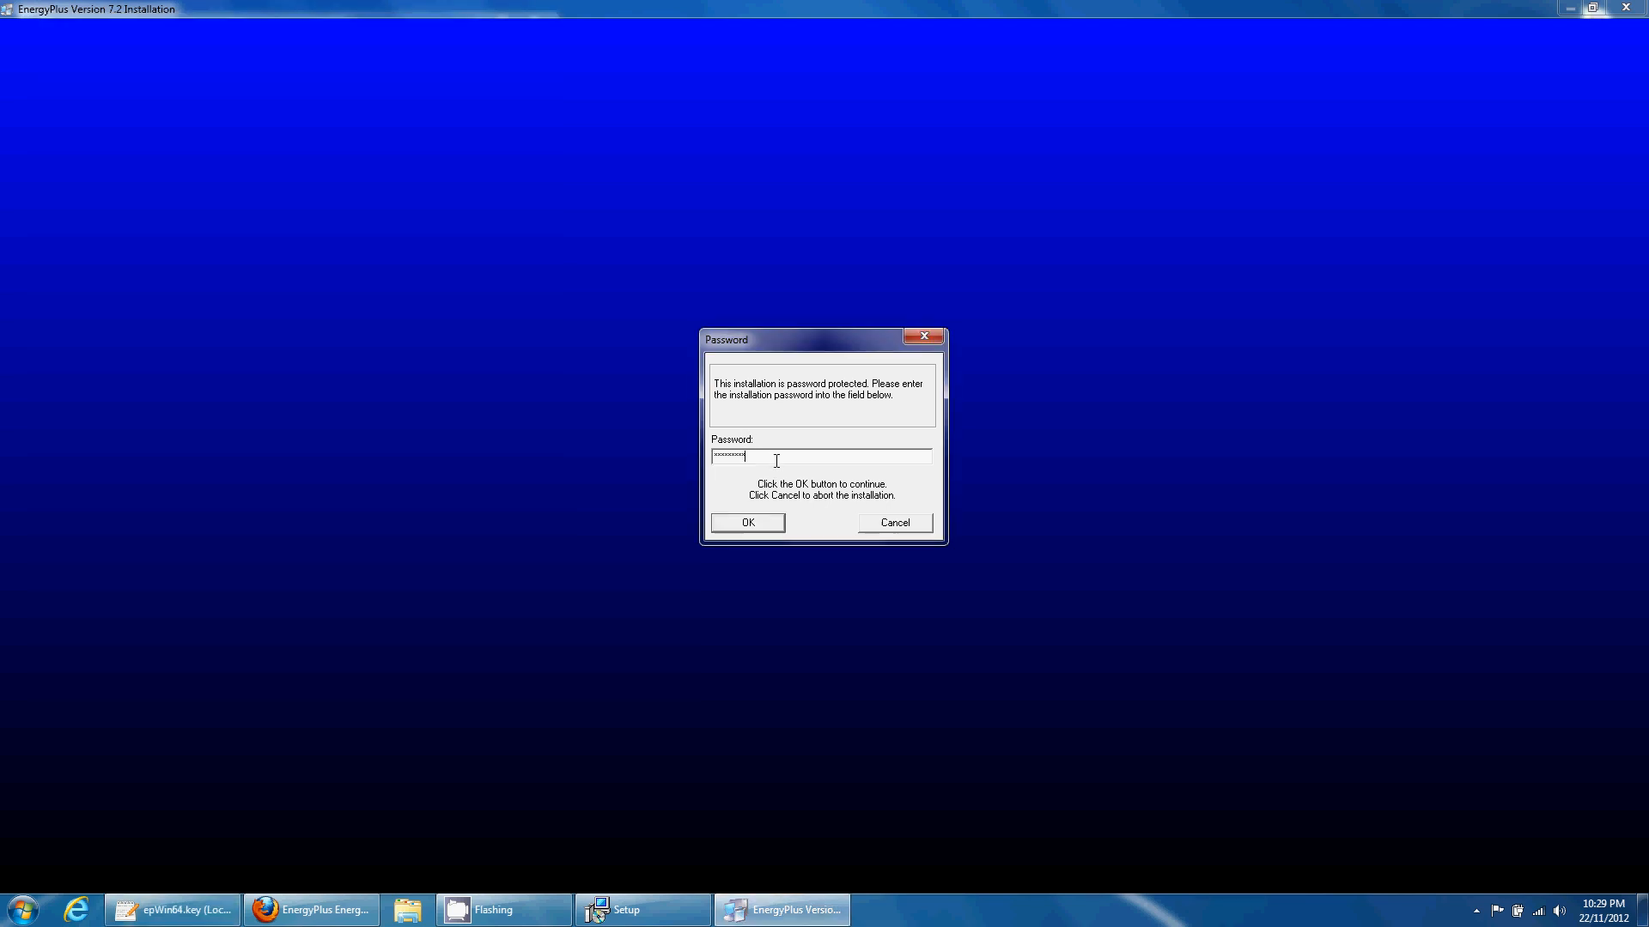
click(762, 522)
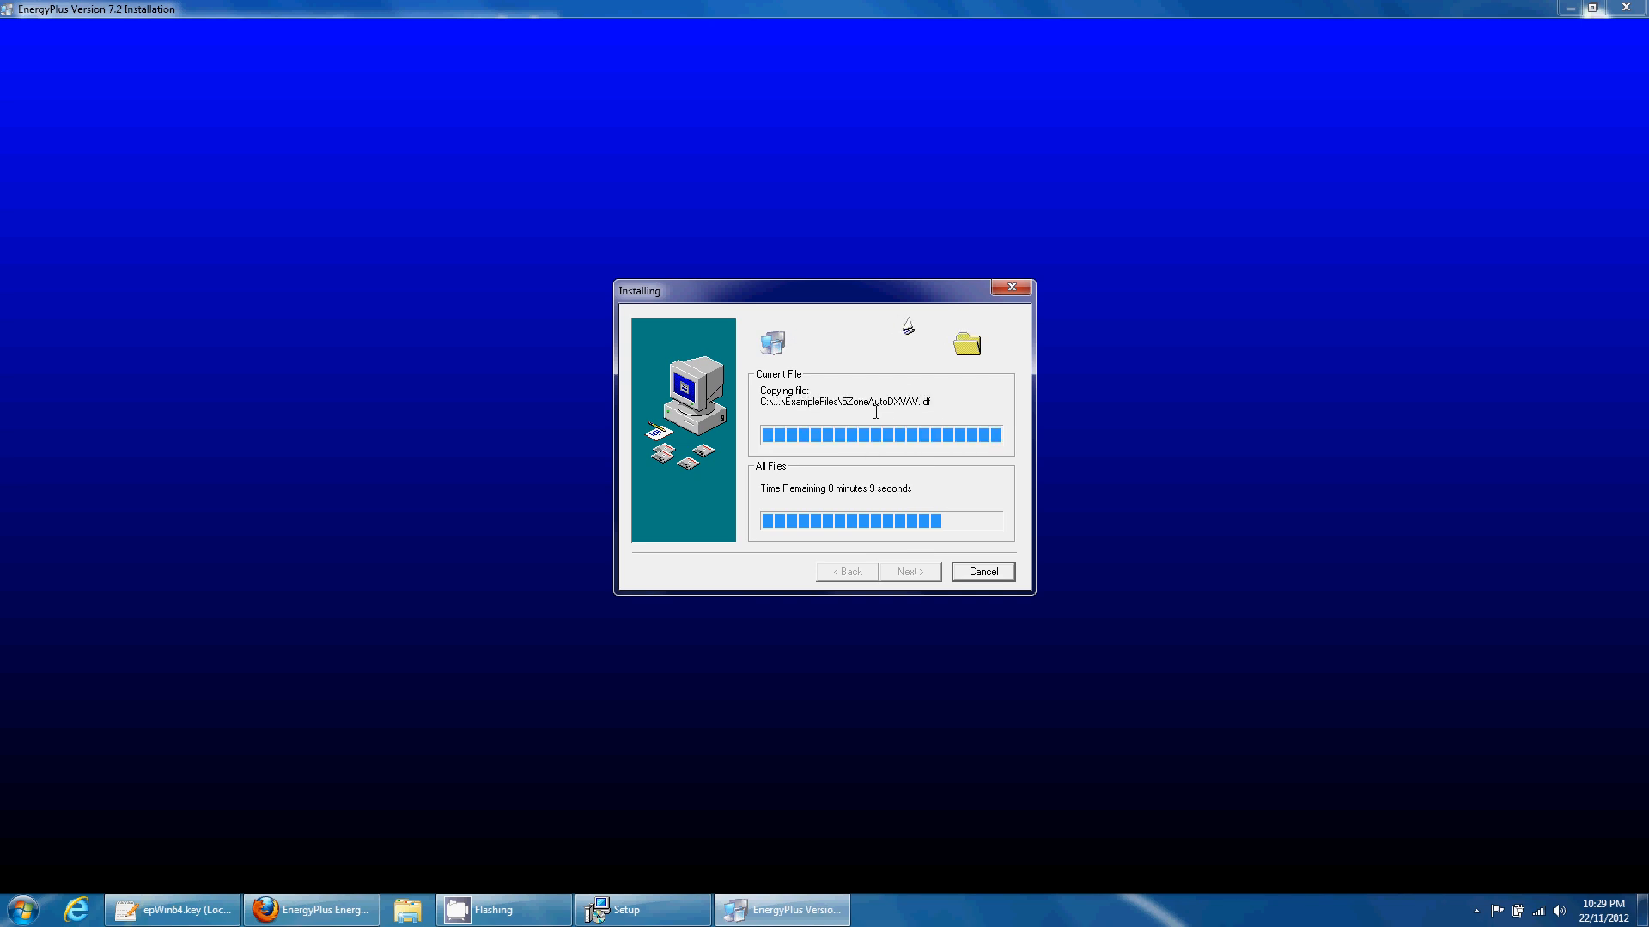
right_click(23, 910)
click(86, 886)
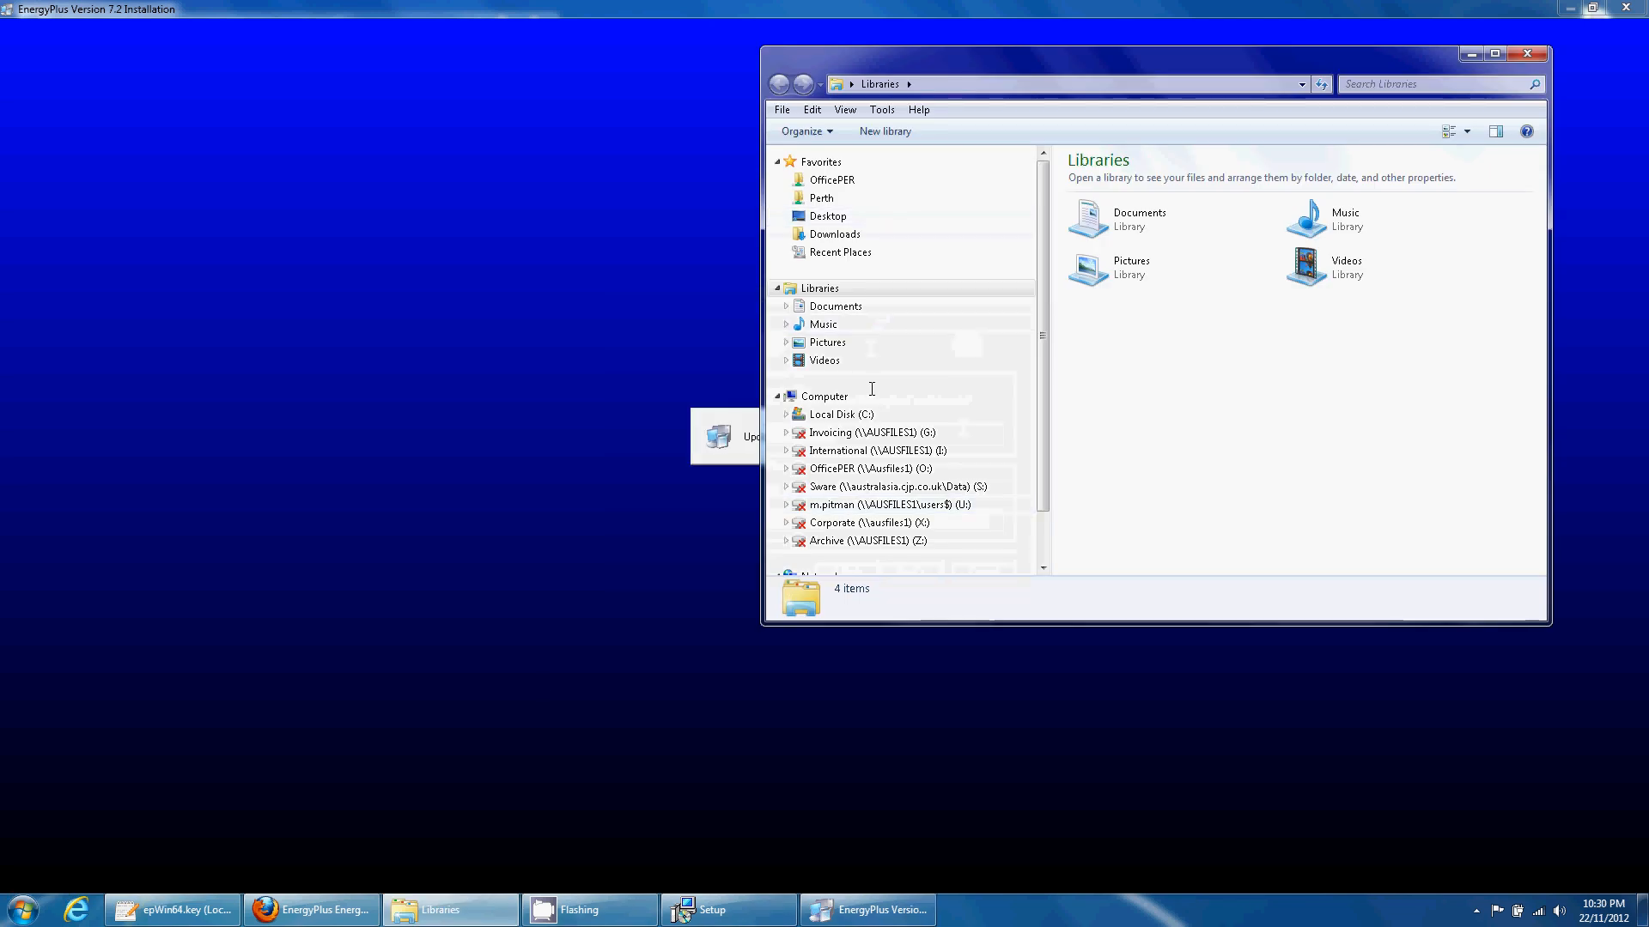
- Open C:\EnergyPlusV7-2-0 in Explorer and copy its folder path from the address bar
click(843, 414)
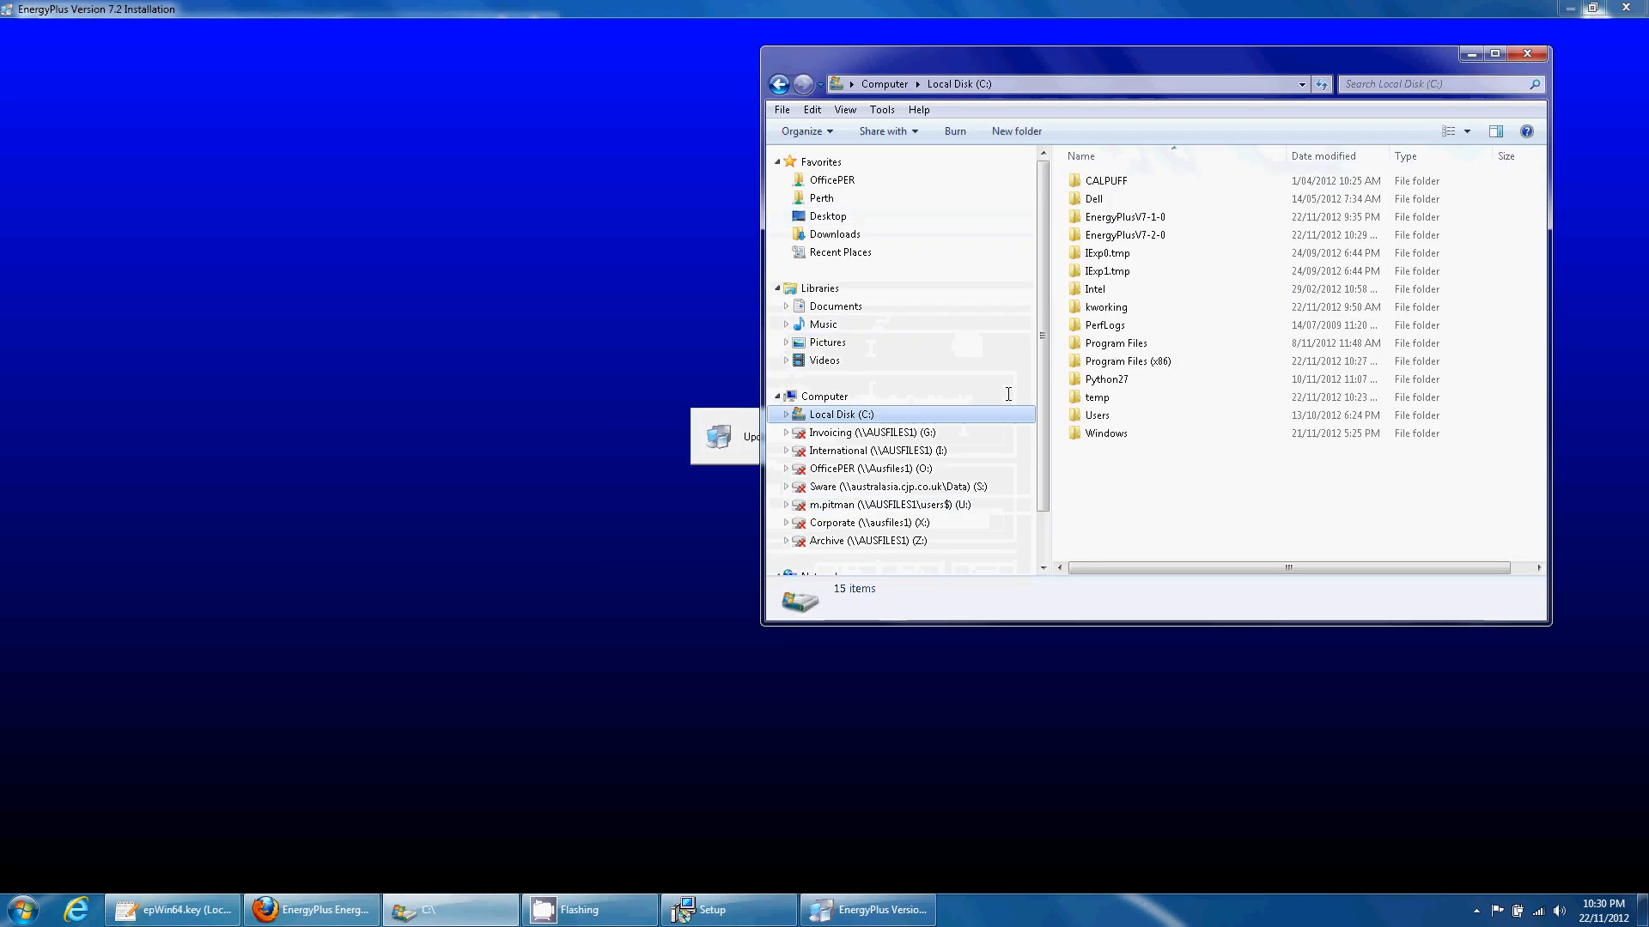
double_click(1150, 235)
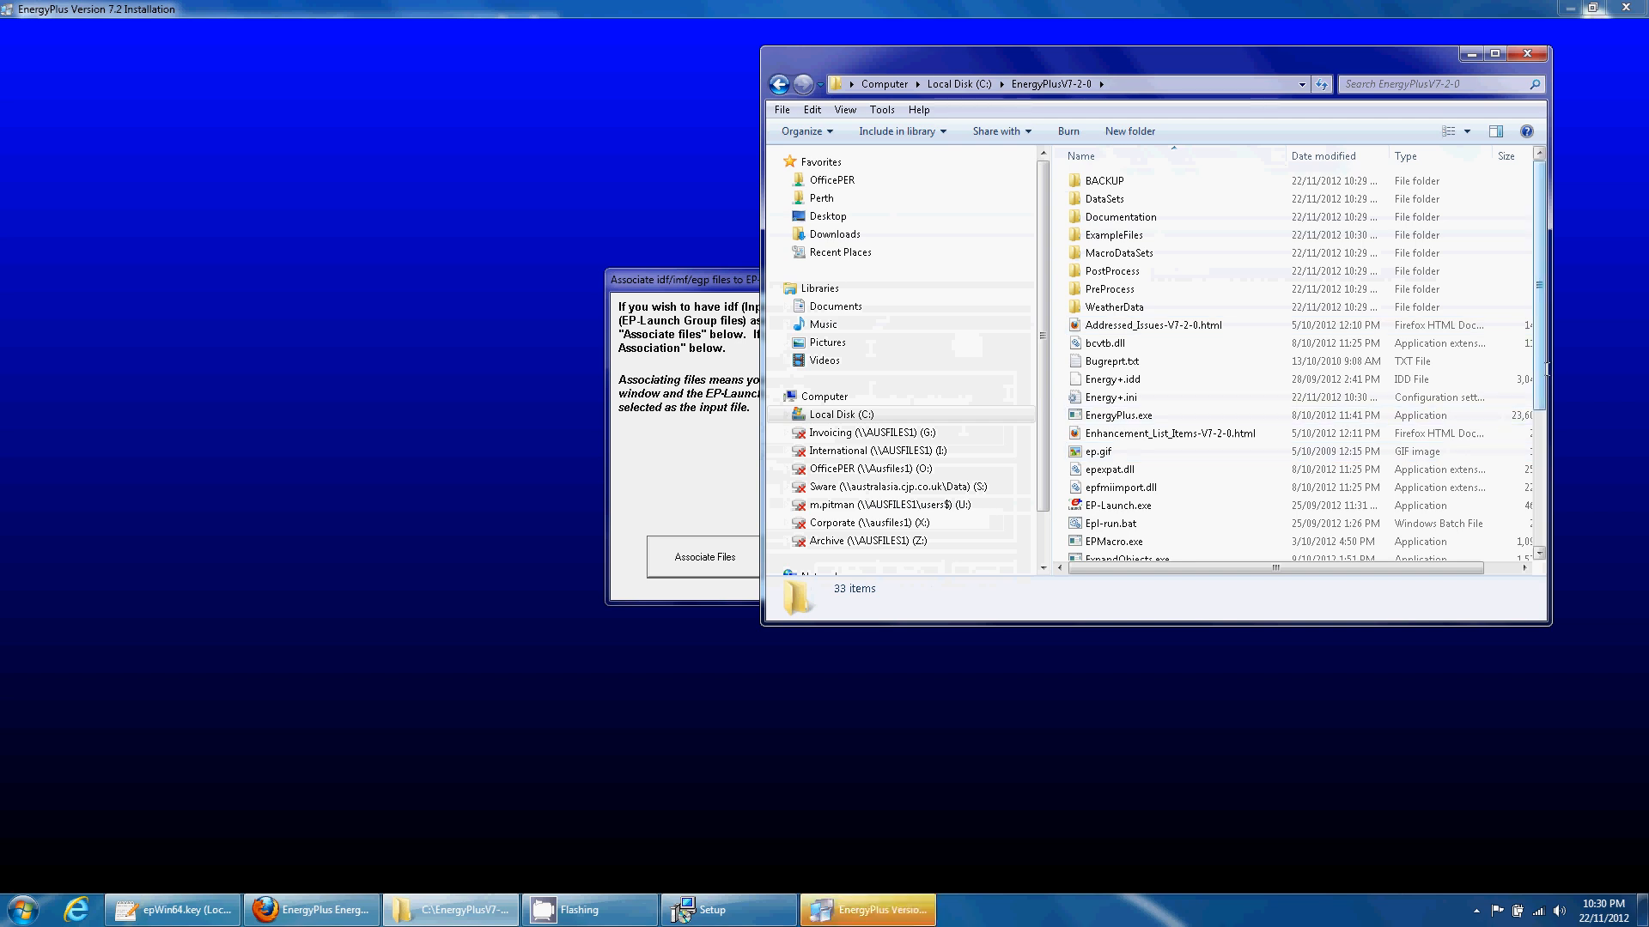
drag(1547, 369, 1551, 494)
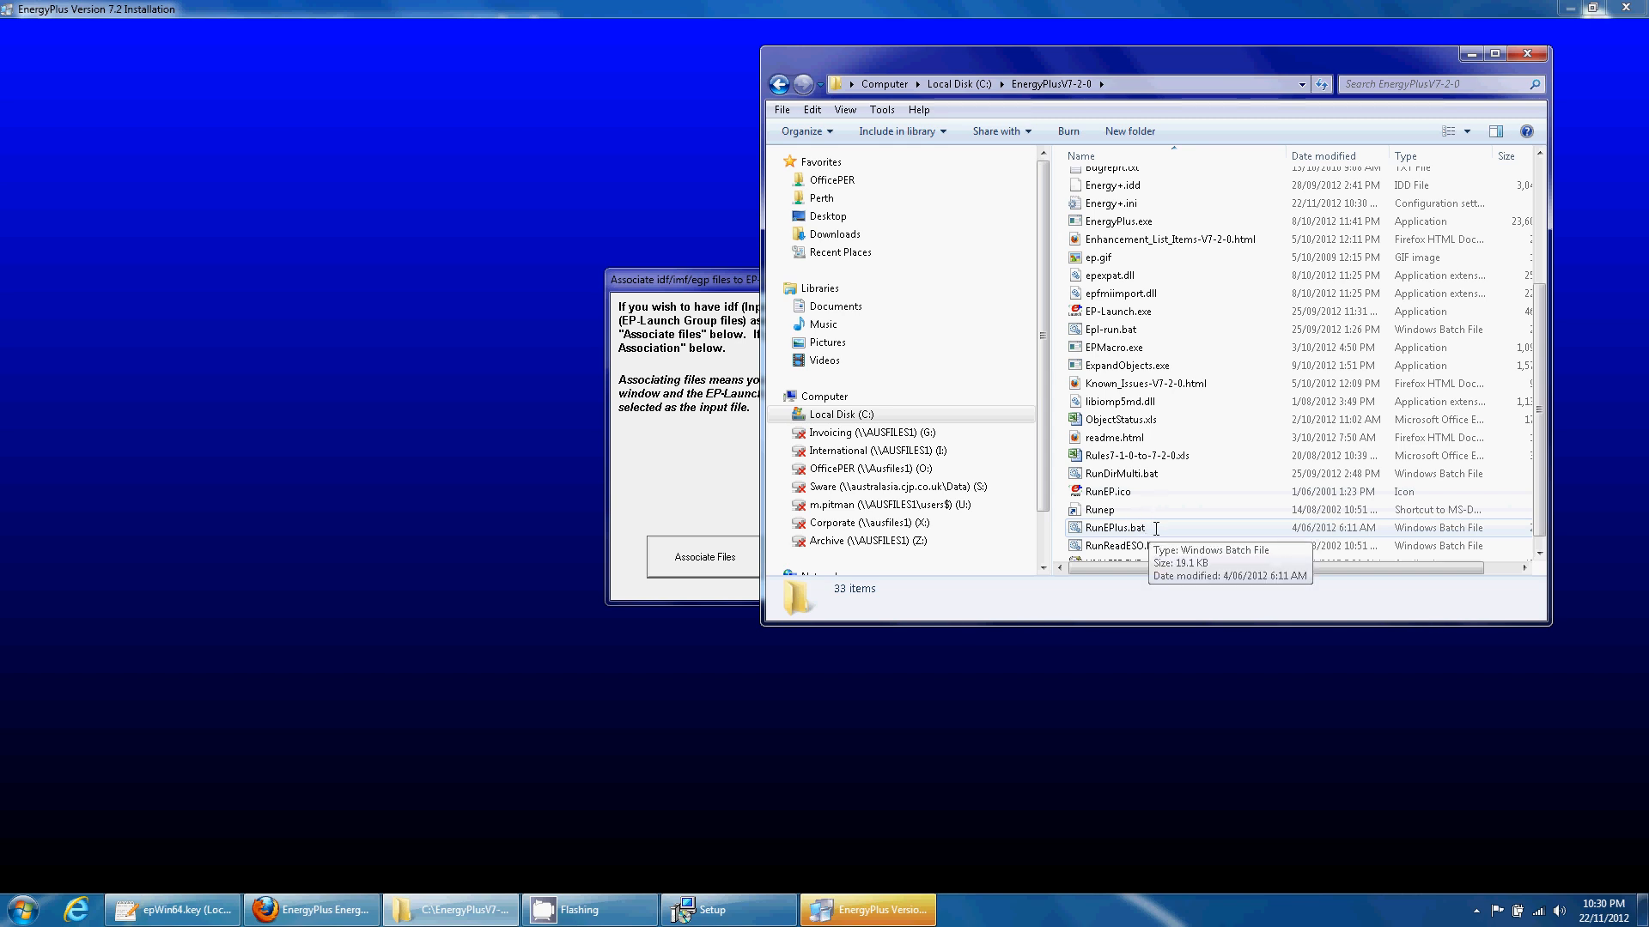
scroll(1318, 504, down, 1)
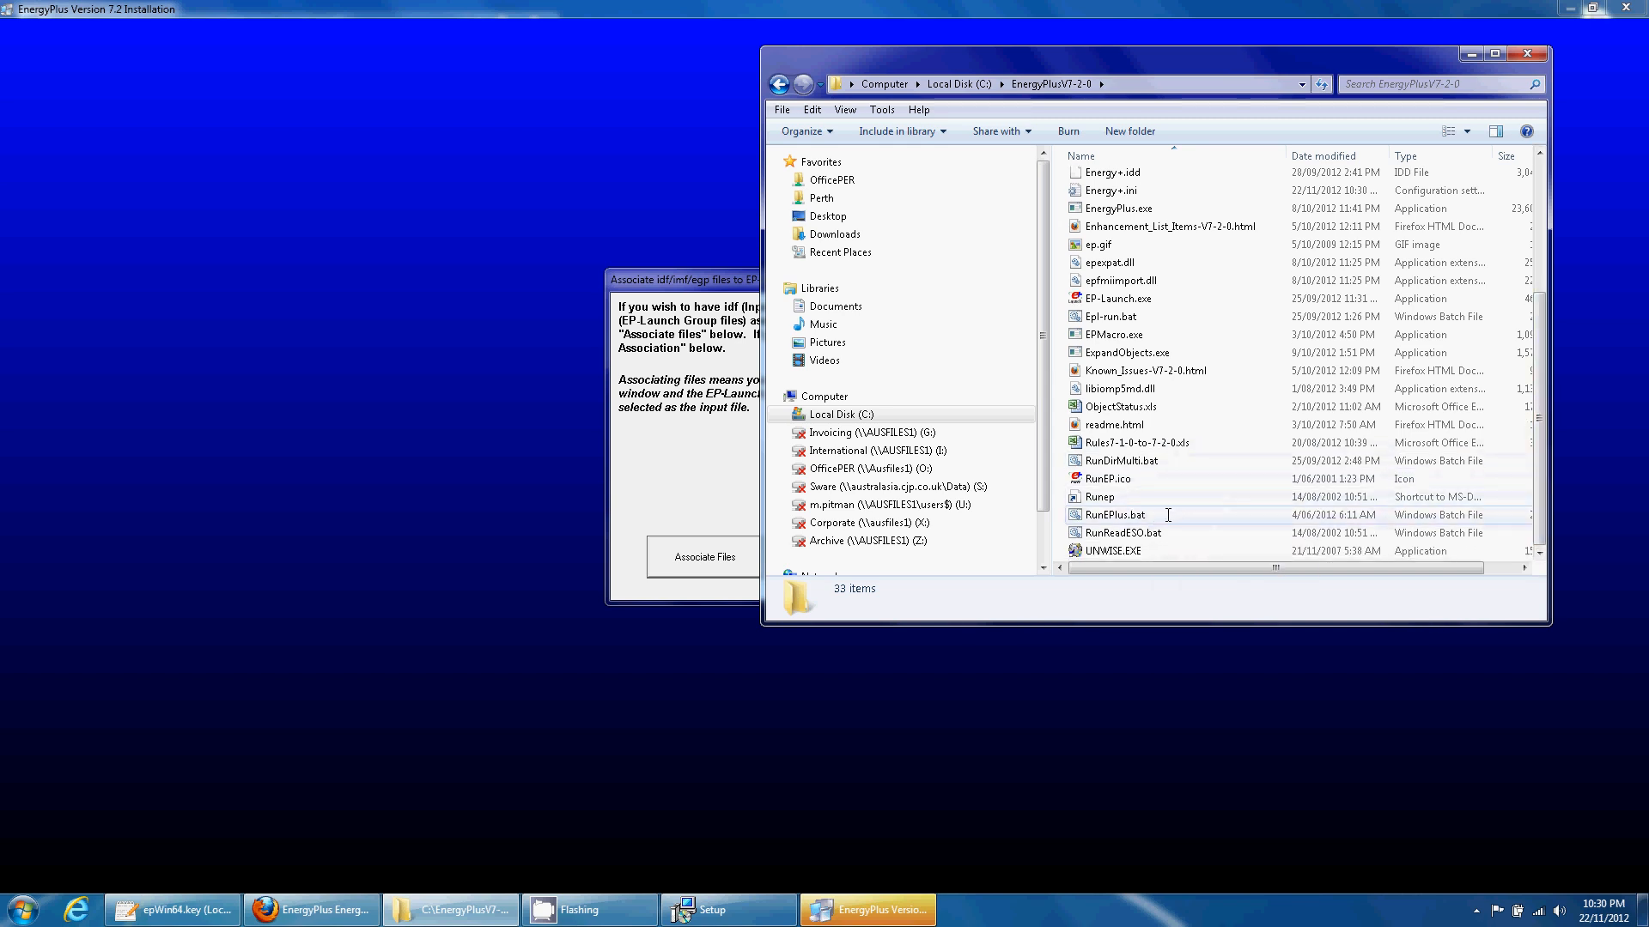
click(1062, 84)
right_click(915, 84)
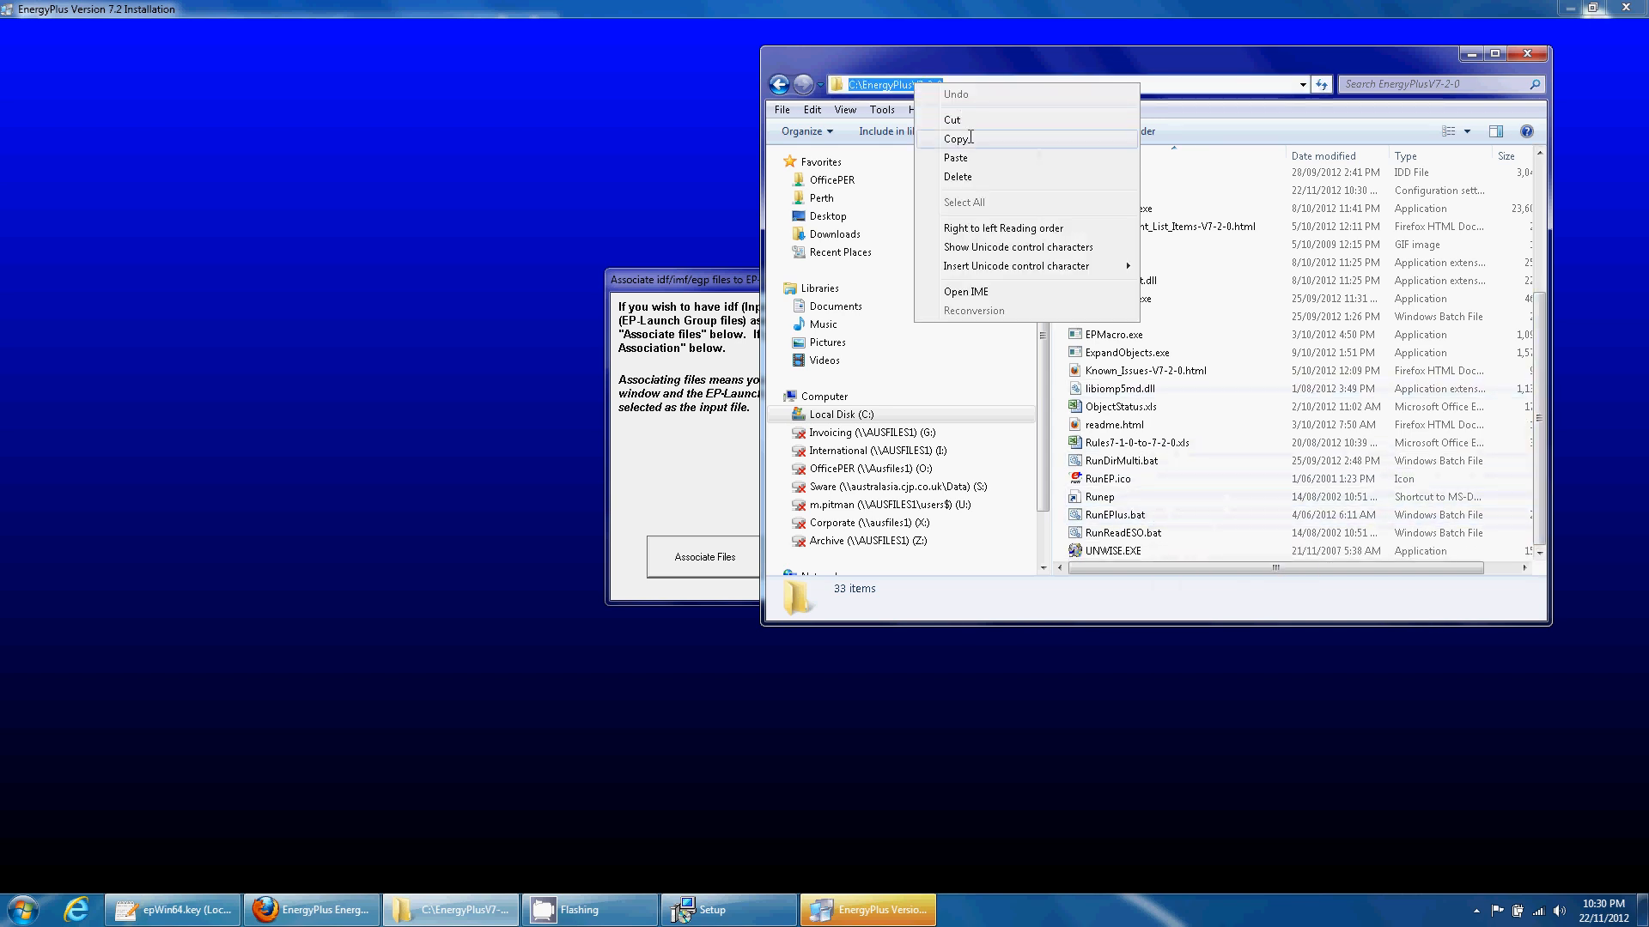
click(944, 139)
- Associate files and finish the EnergyPlus installer
click(670, 283)
click(717, 558)
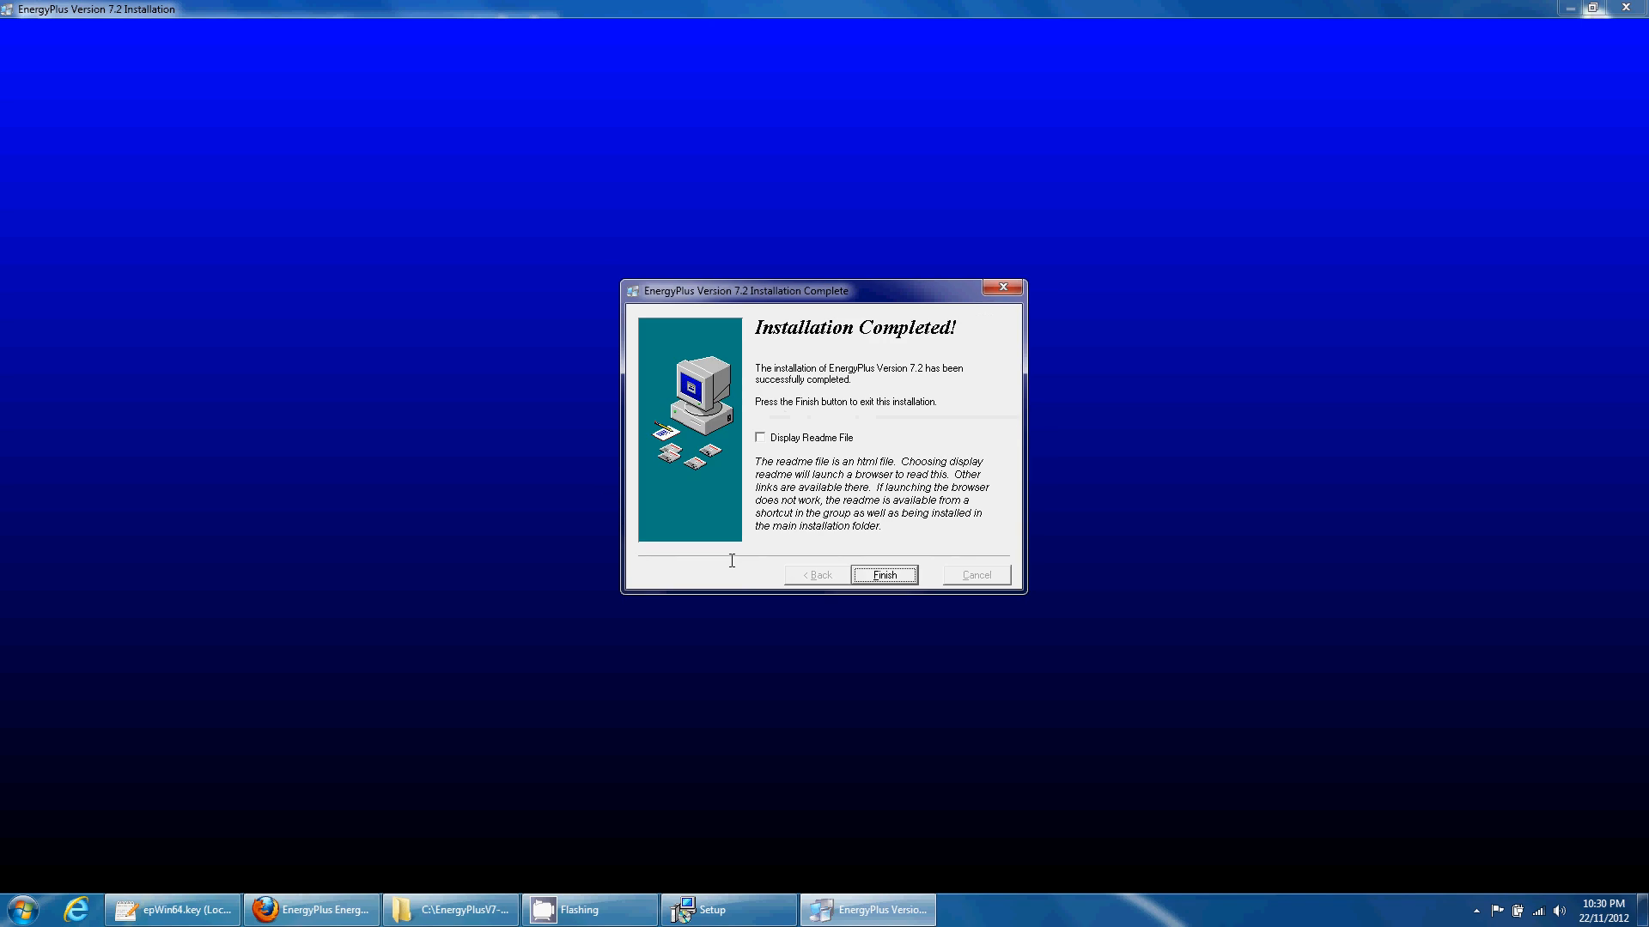
click(860, 573)
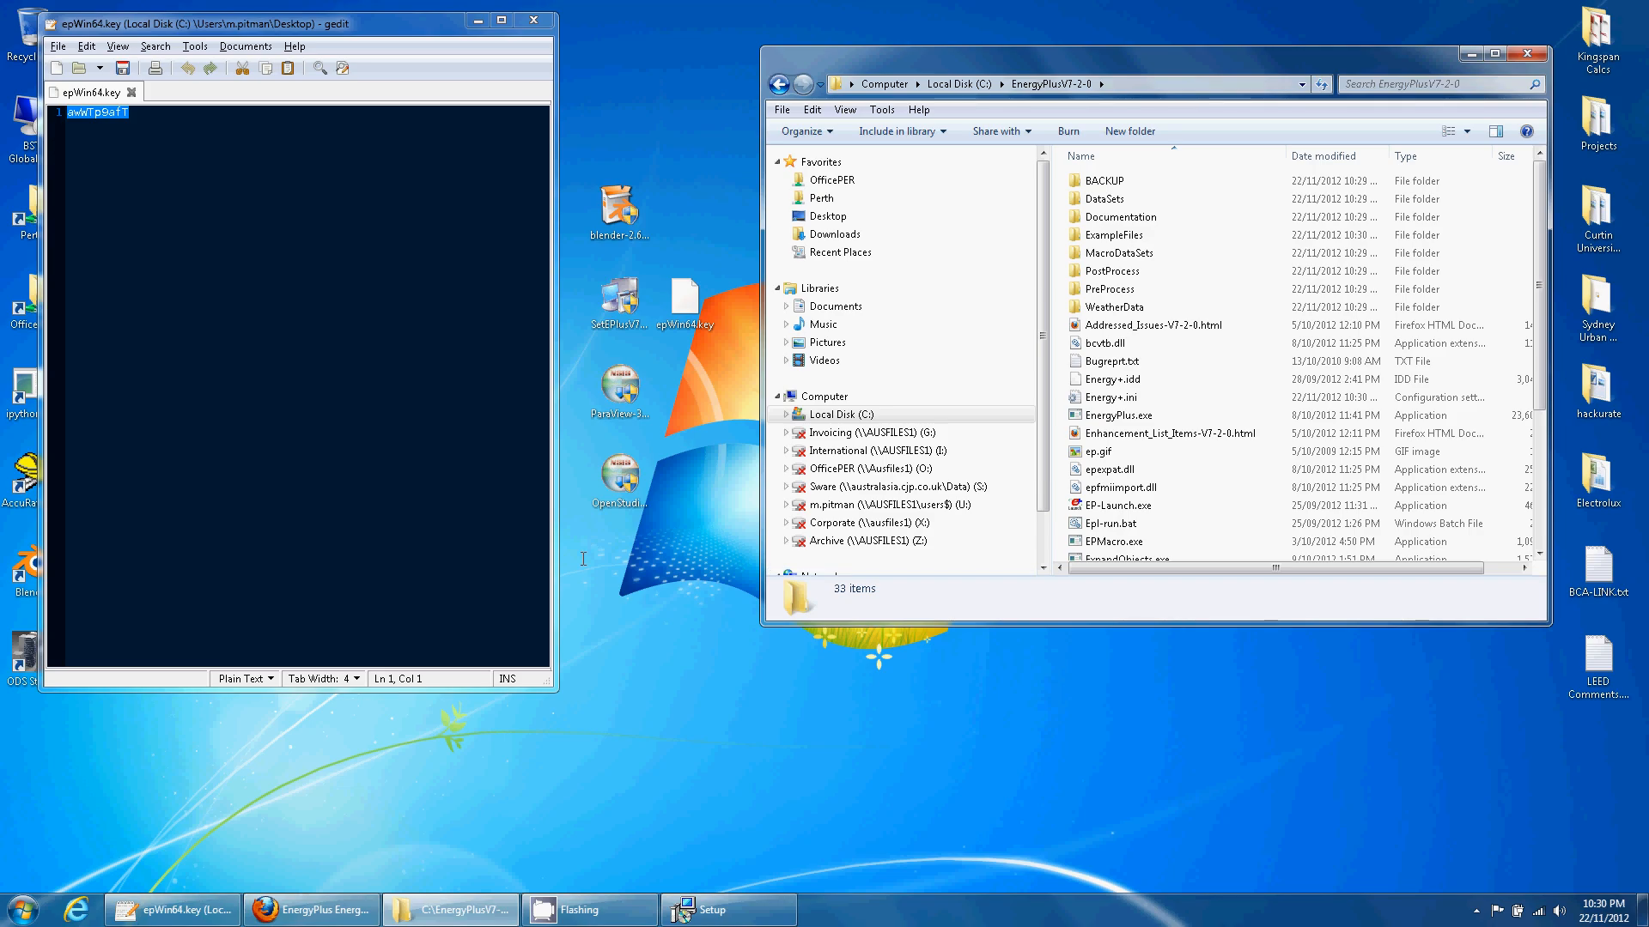
- Close the extra Libraries window and open the Control Panel from Start
right_click(23, 908)
click(86, 893)
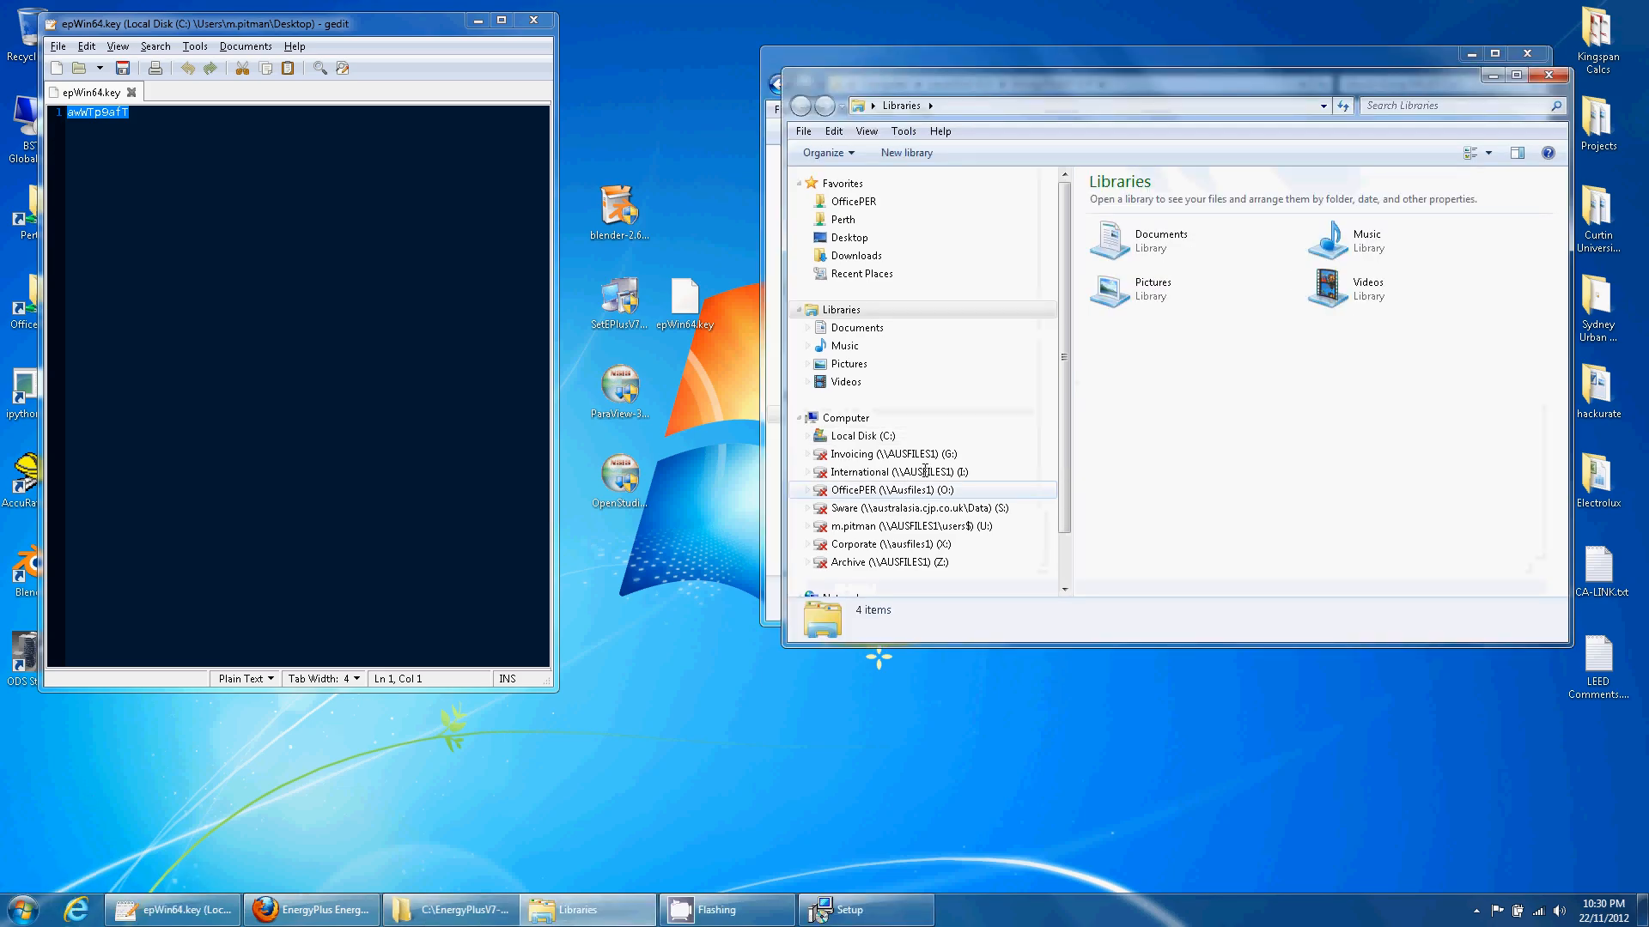
click(1548, 74)
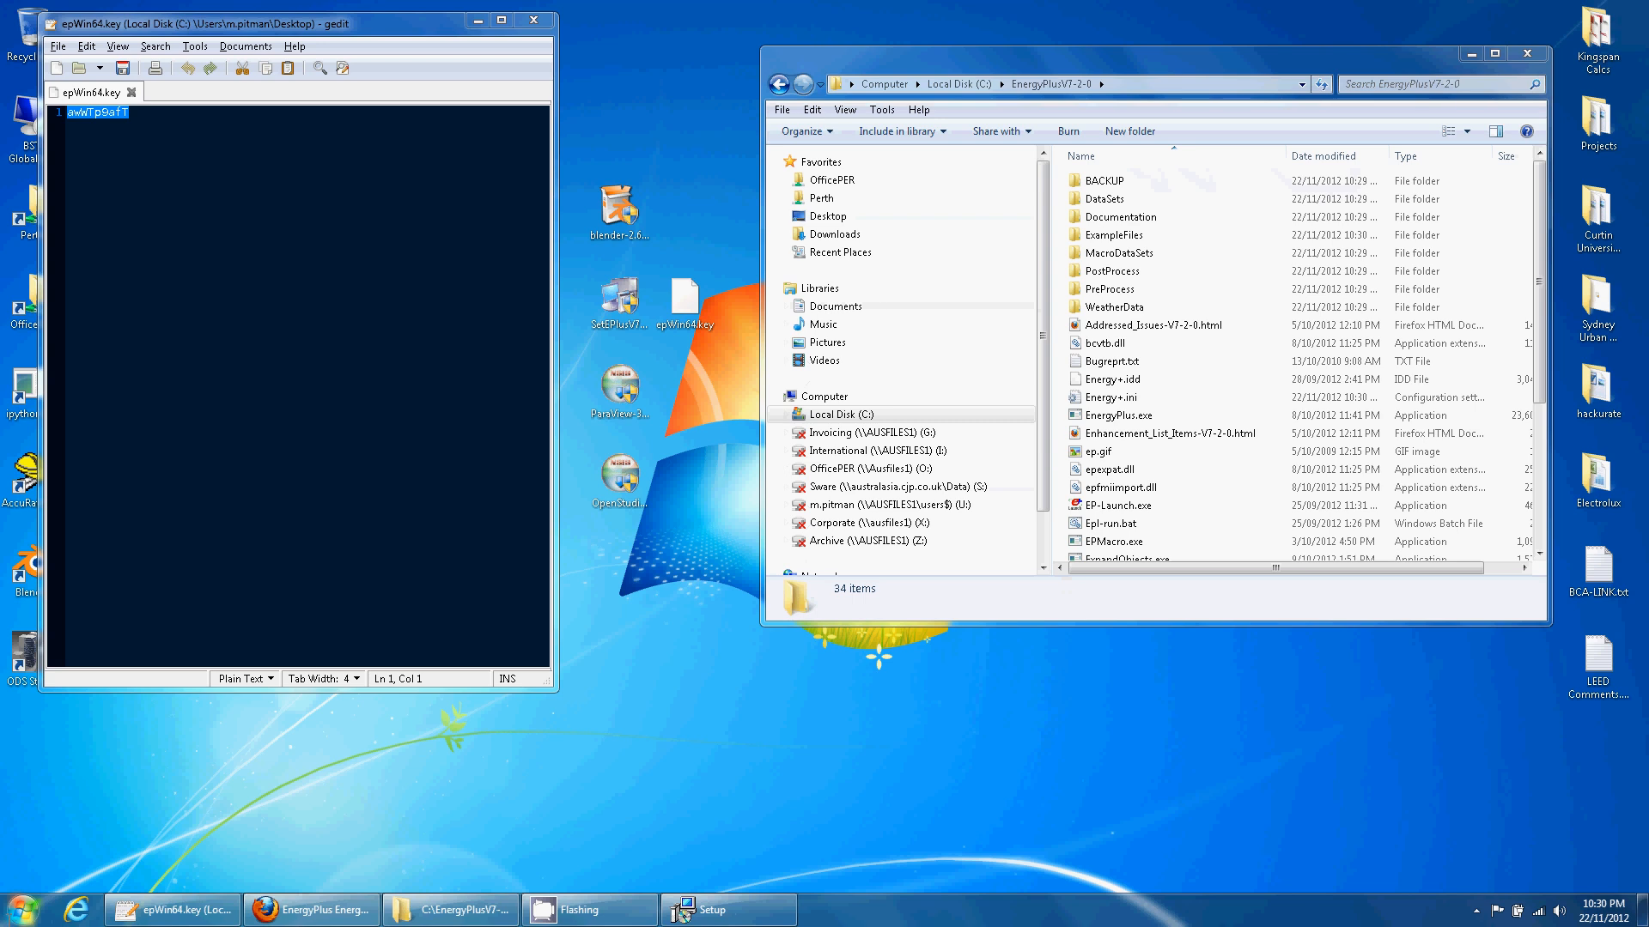
click(23, 909)
click(283, 655)
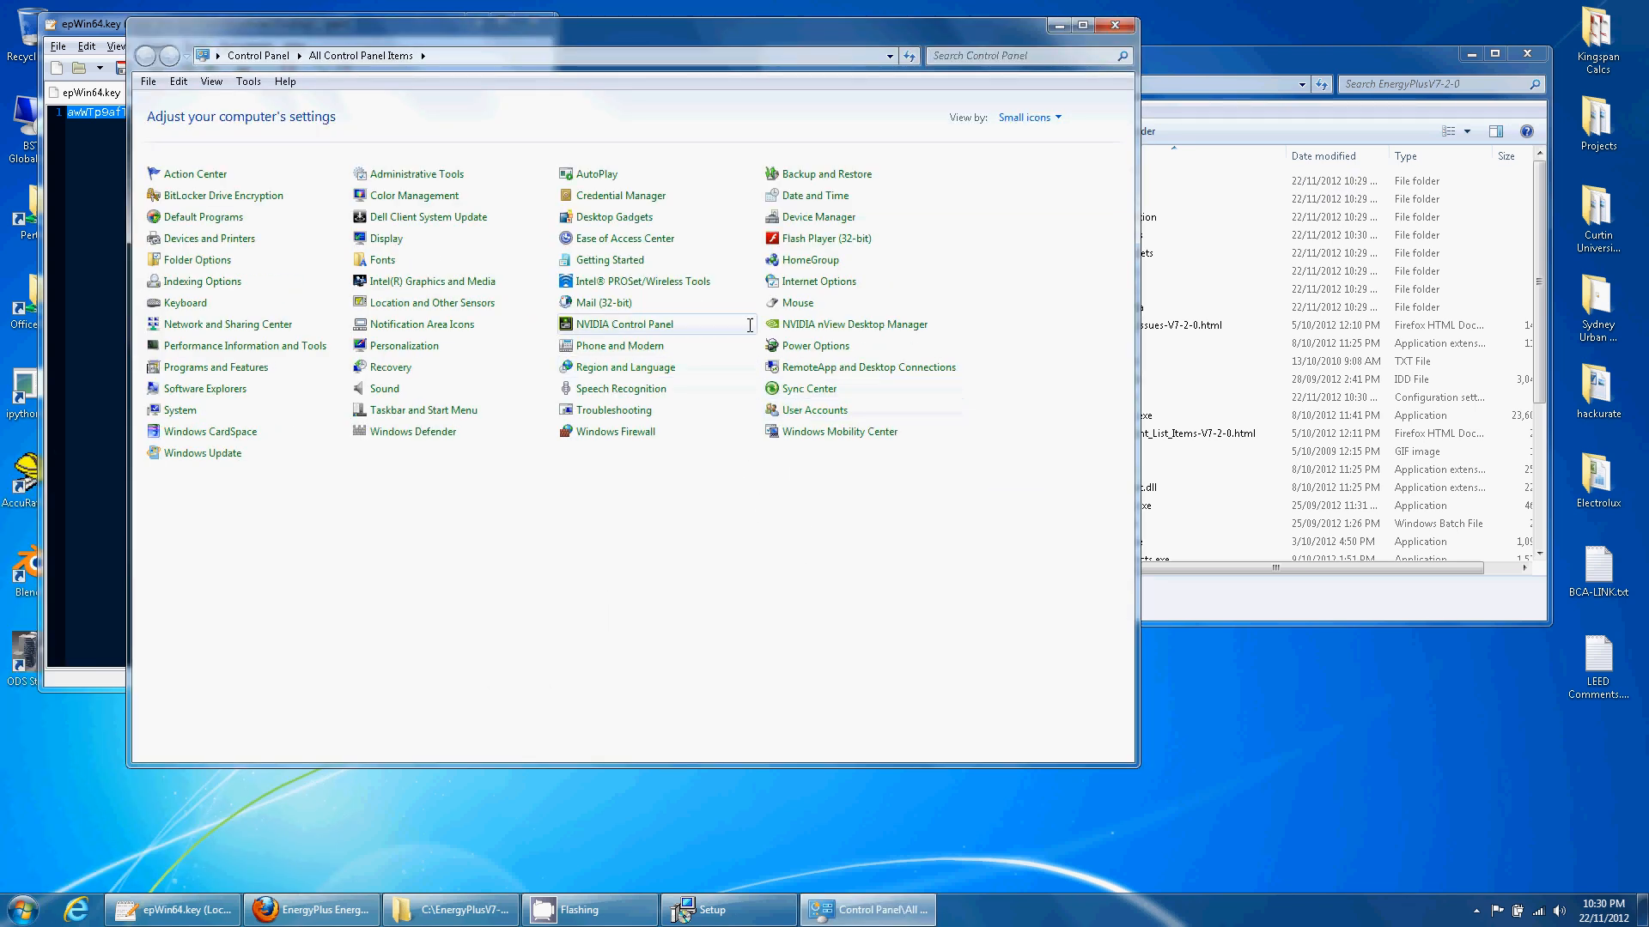
- Append ;C:\EnergyPlusV7-2-0 to the system Path variable via System > Environment Variables
click(181, 410)
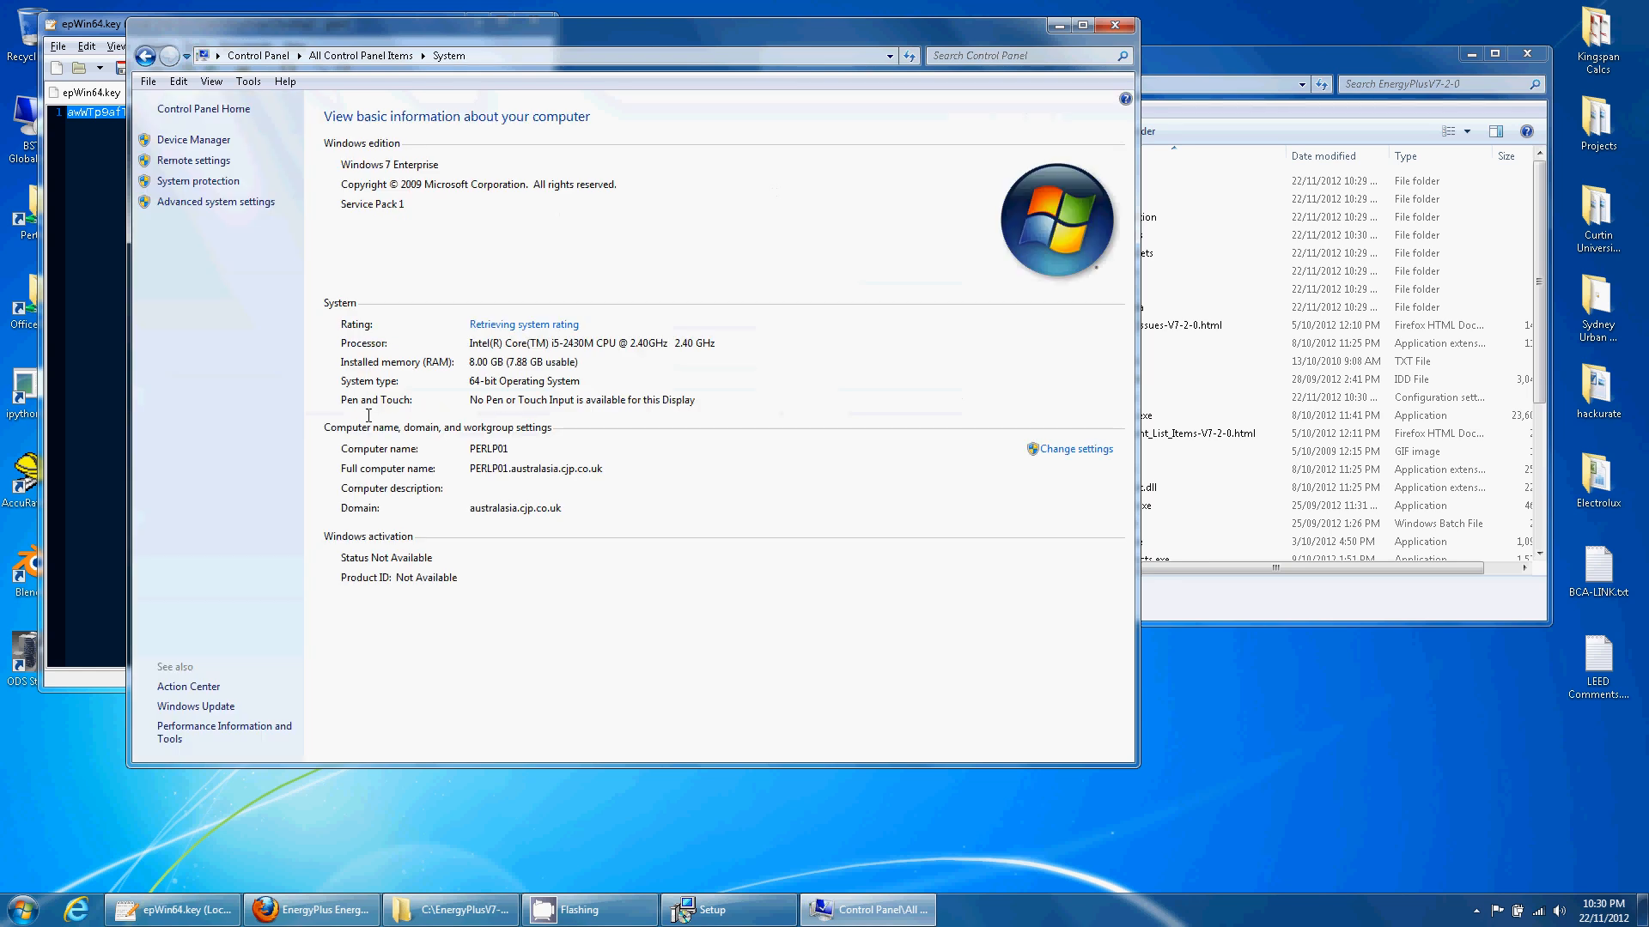
click(205, 203)
click(345, 399)
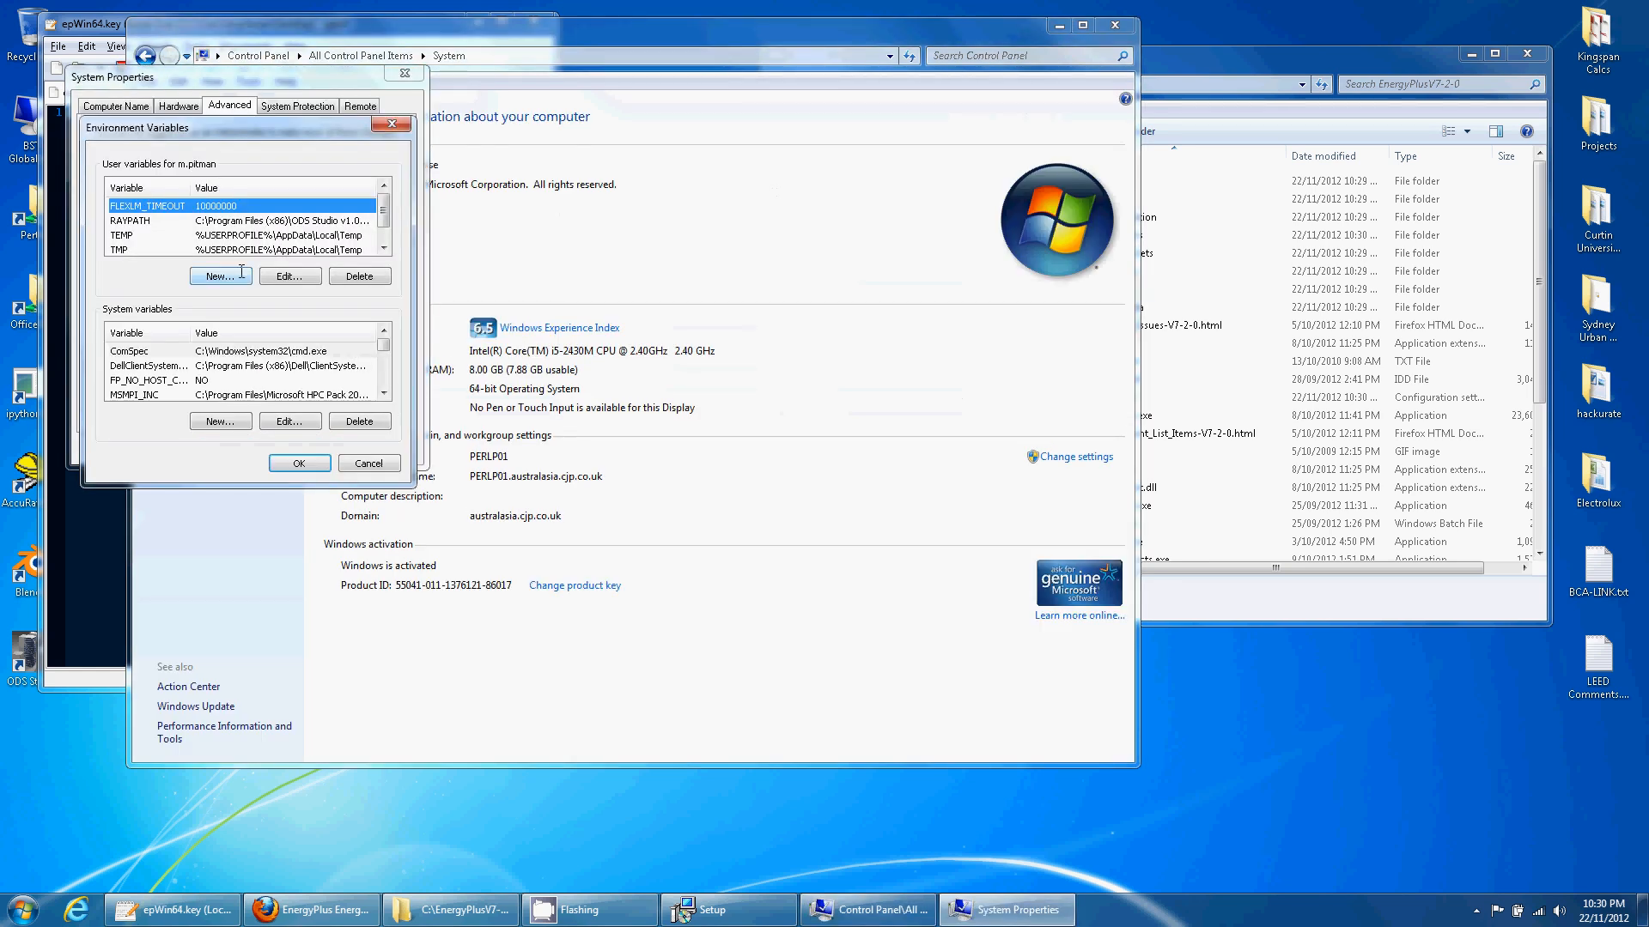
scroll(330, 381, down, 2)
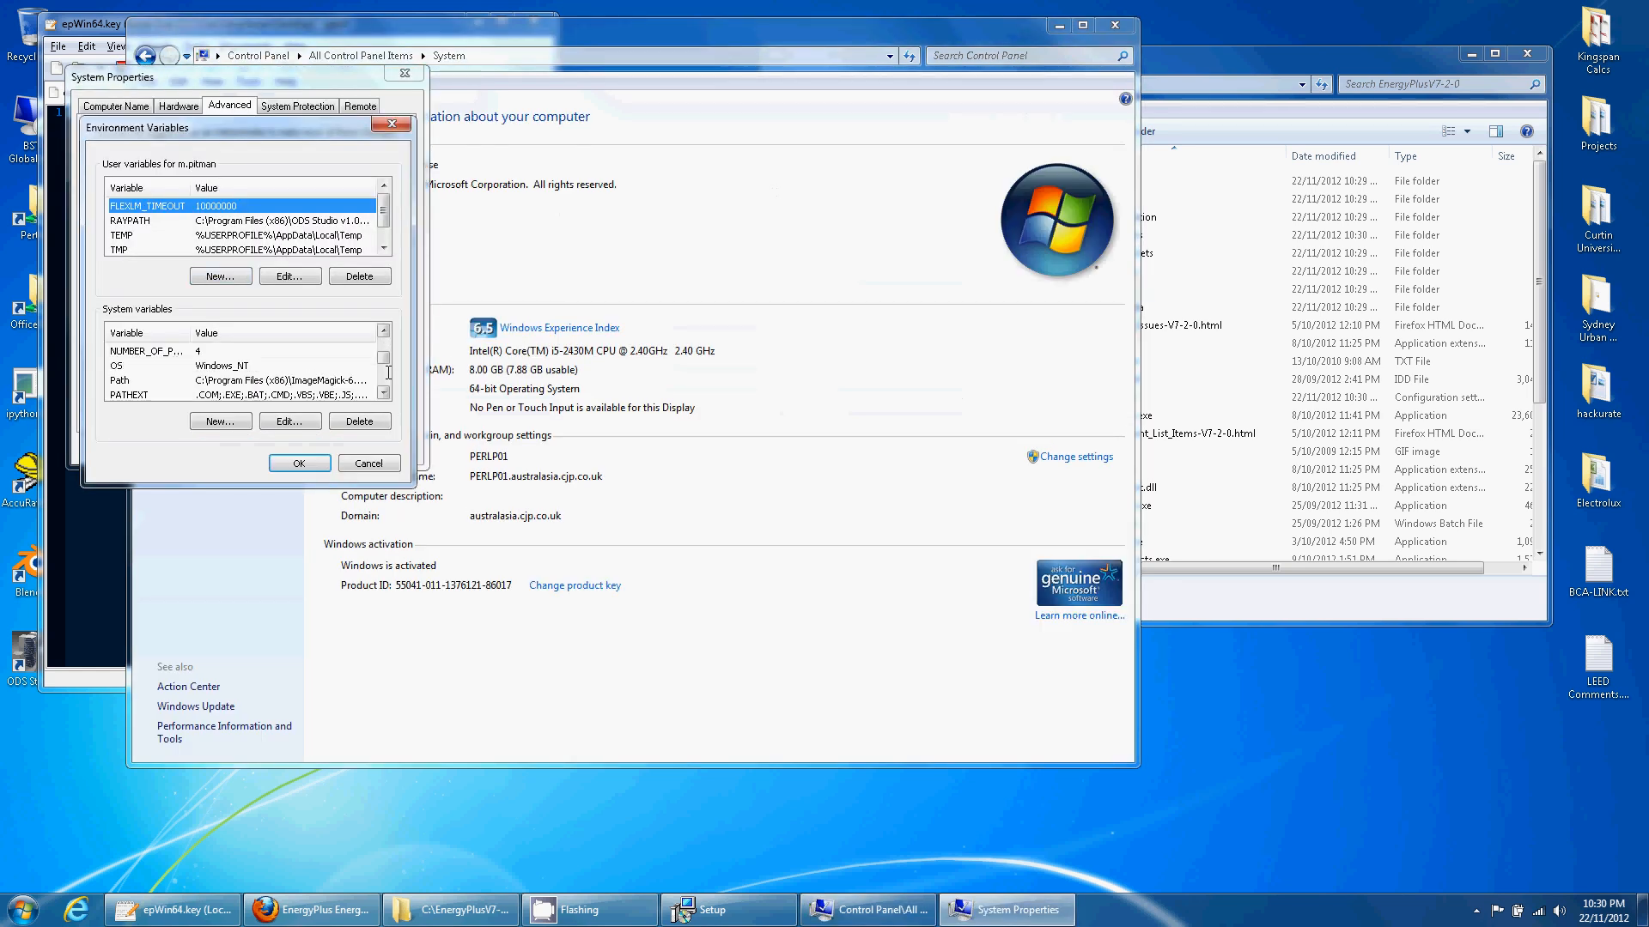
click(297, 383)
click(297, 420)
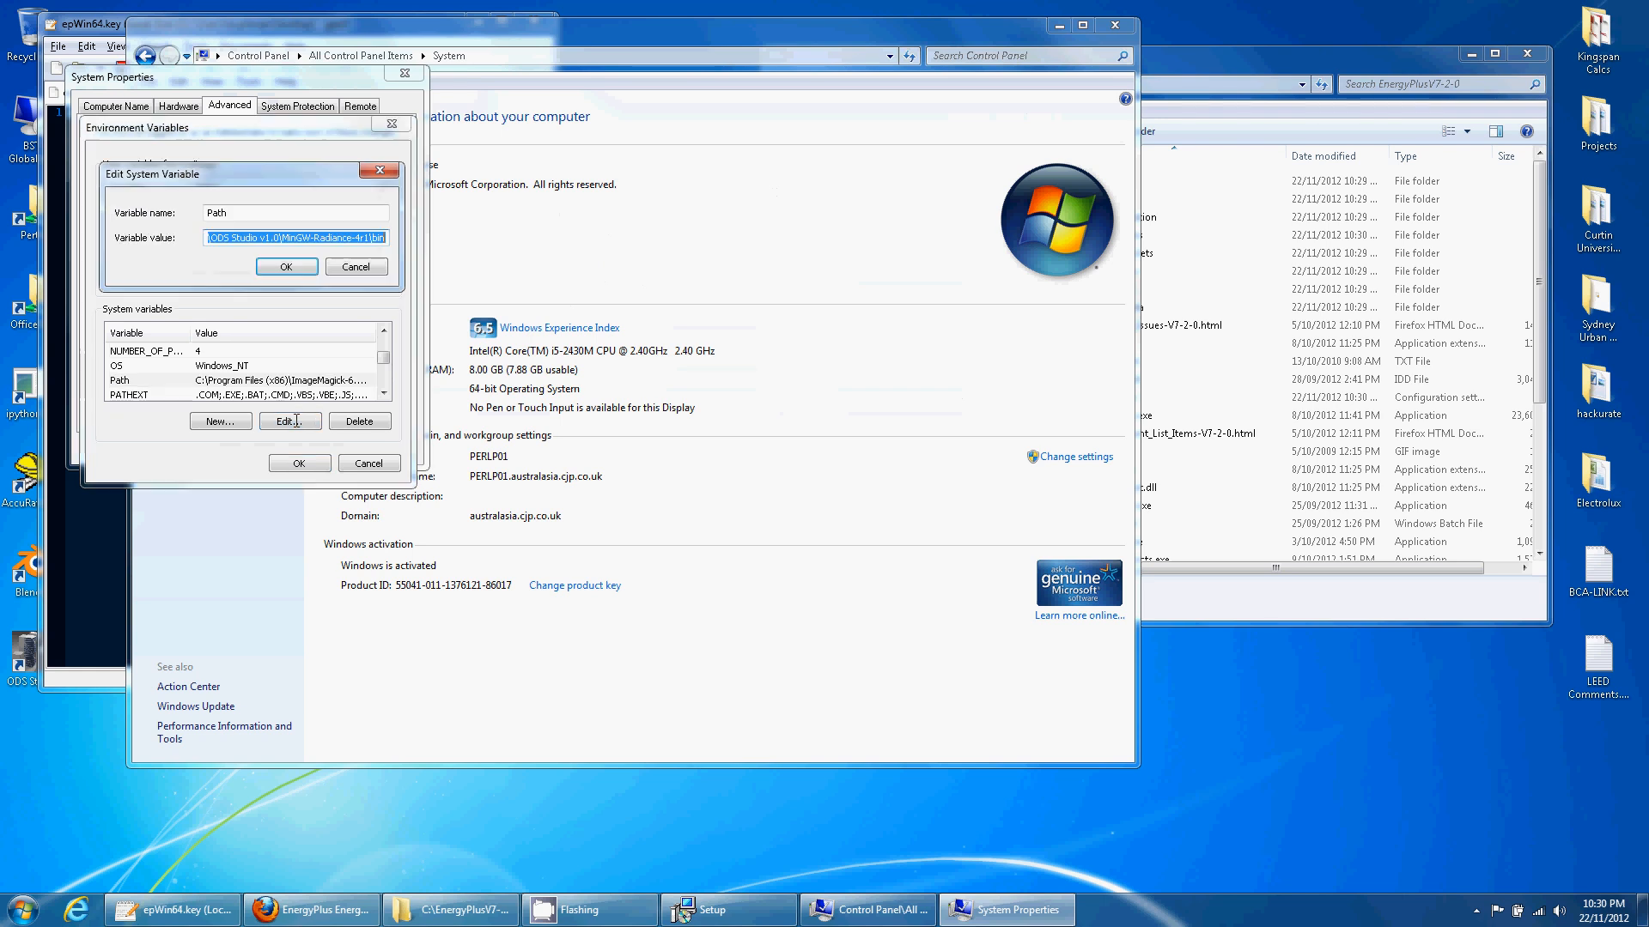
click(387, 238)
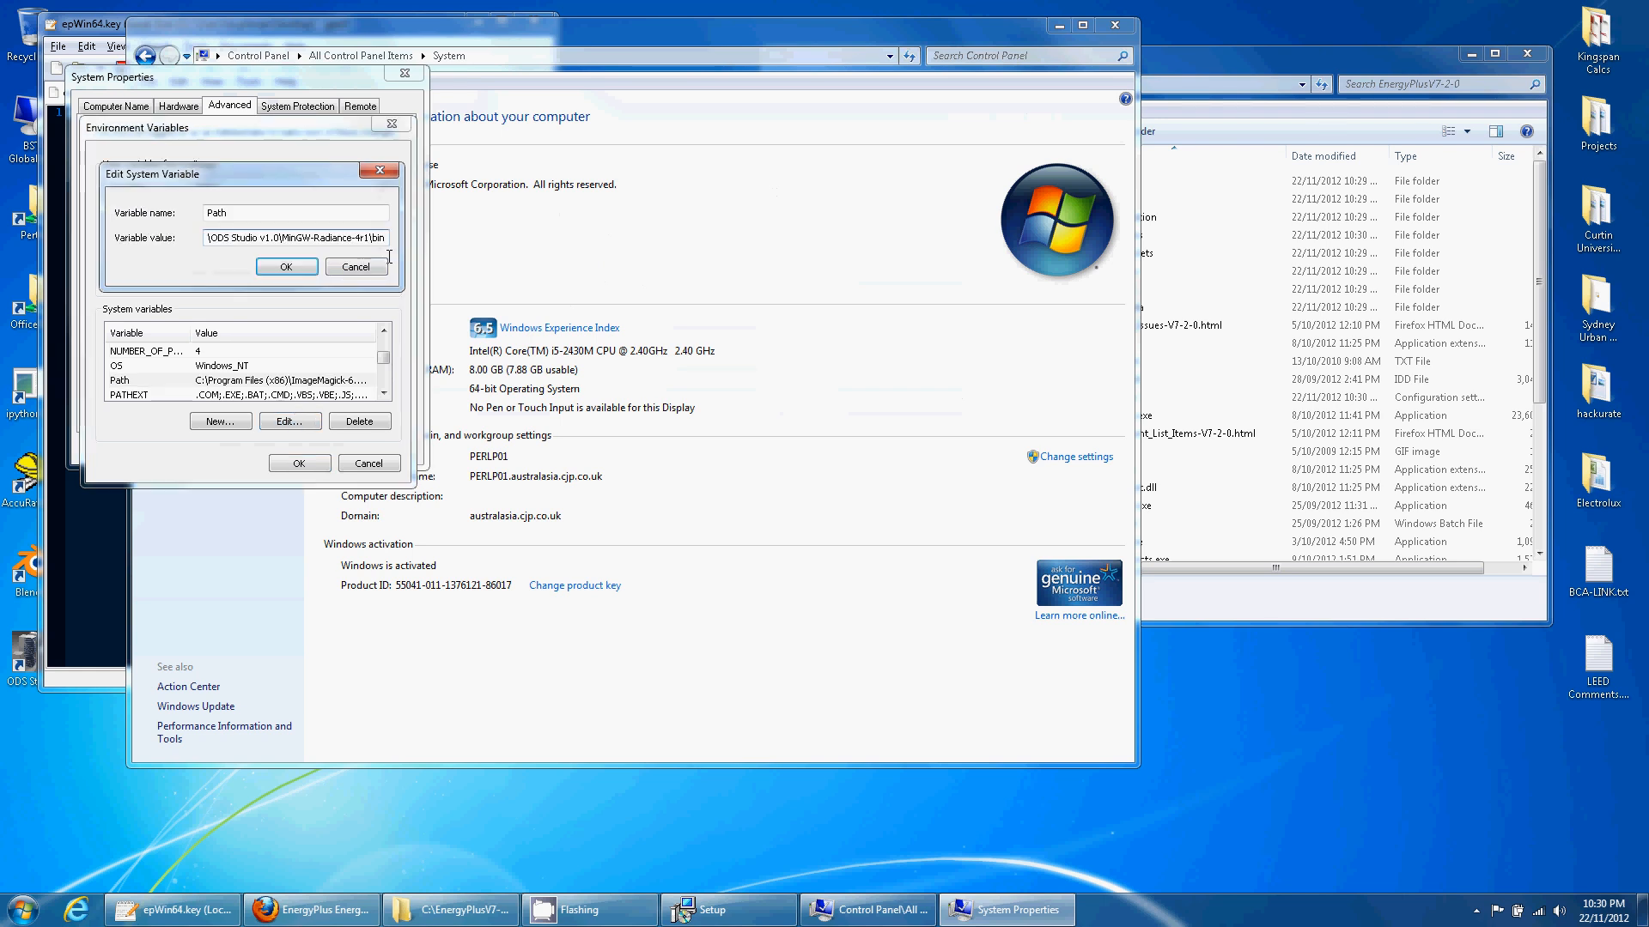
text(;)
key(ctrl+v)
click(286, 266)
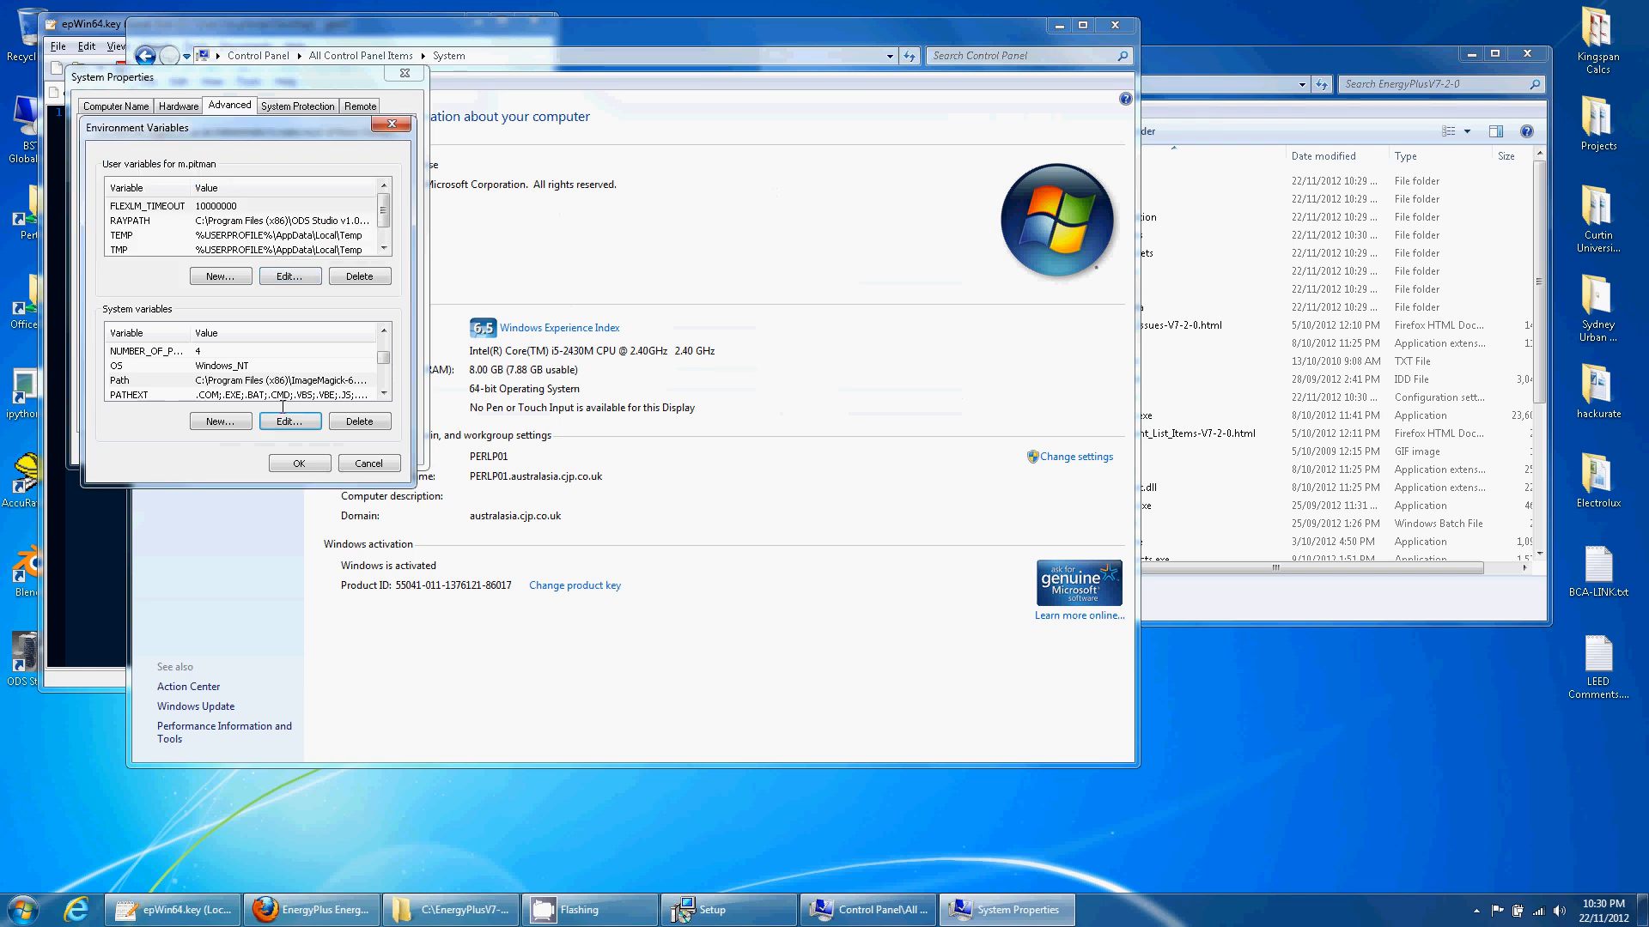
click(302, 462)
click(285, 447)
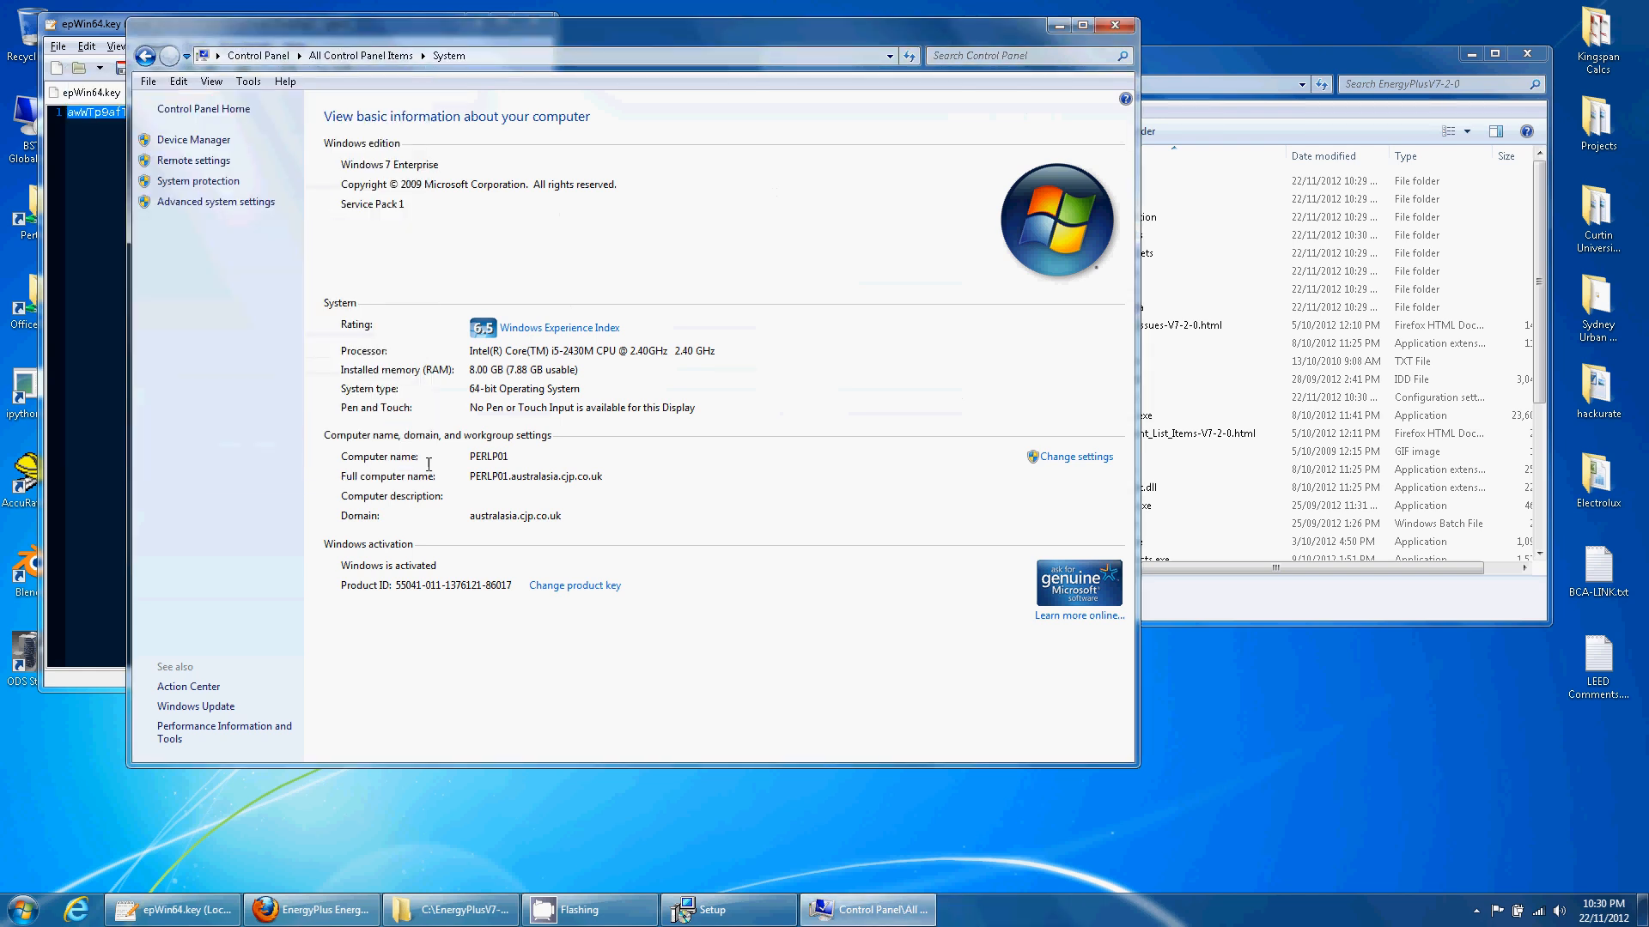
- Run RunEPlus in a new Command Prompt to confirm it is found, then close it
click(1114, 25)
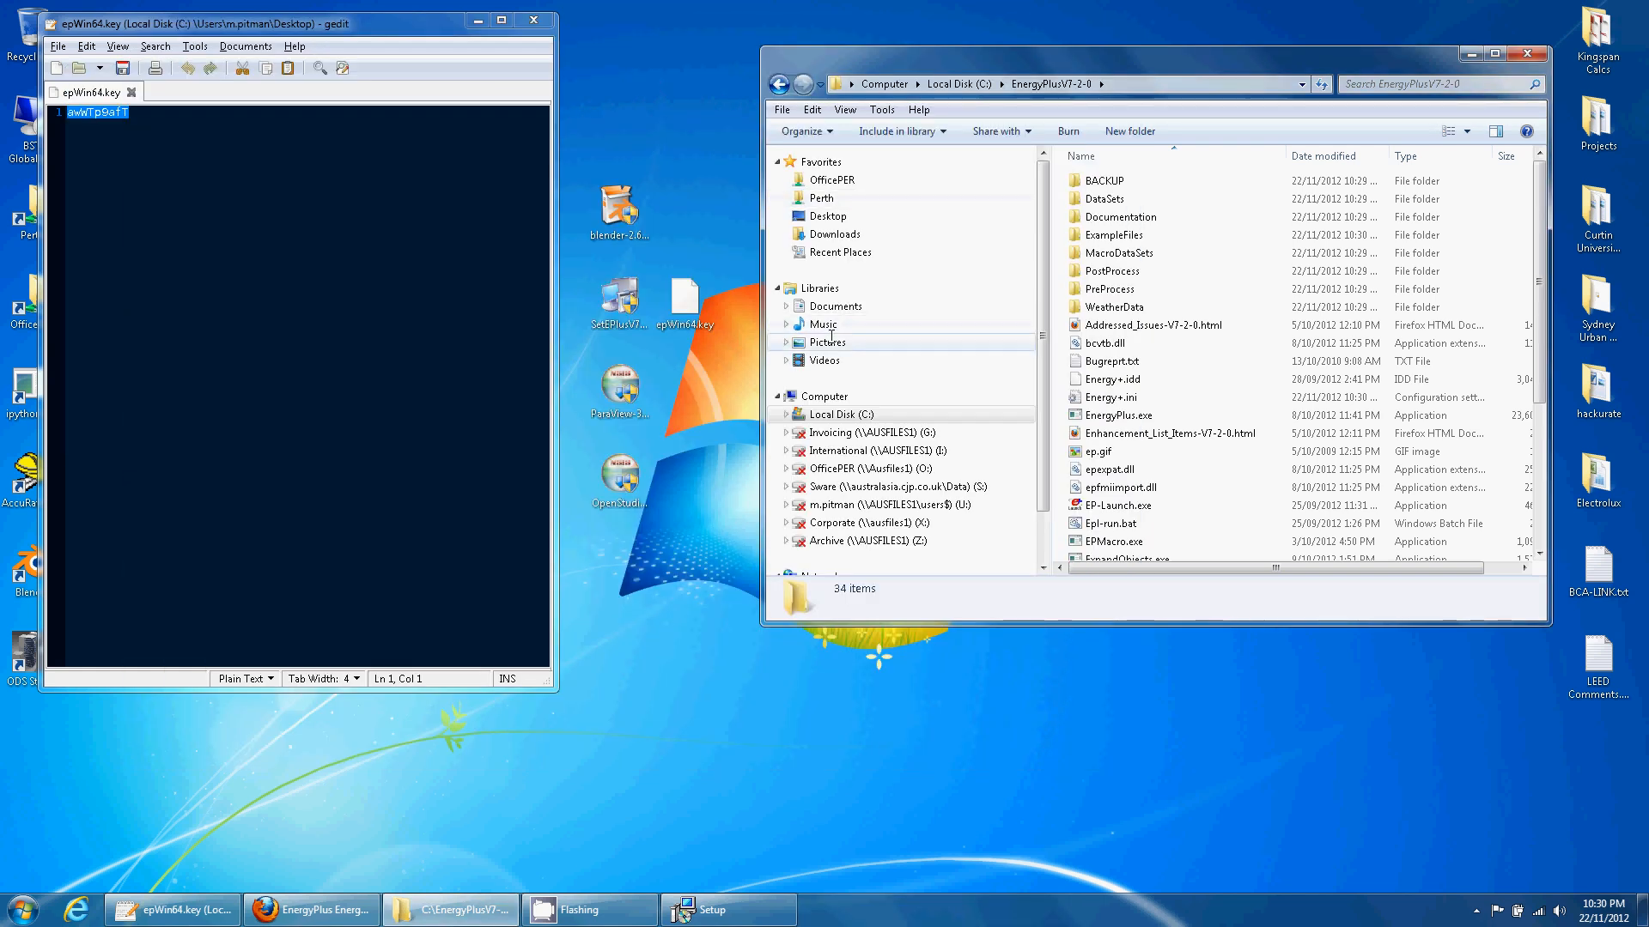
click(24, 909)
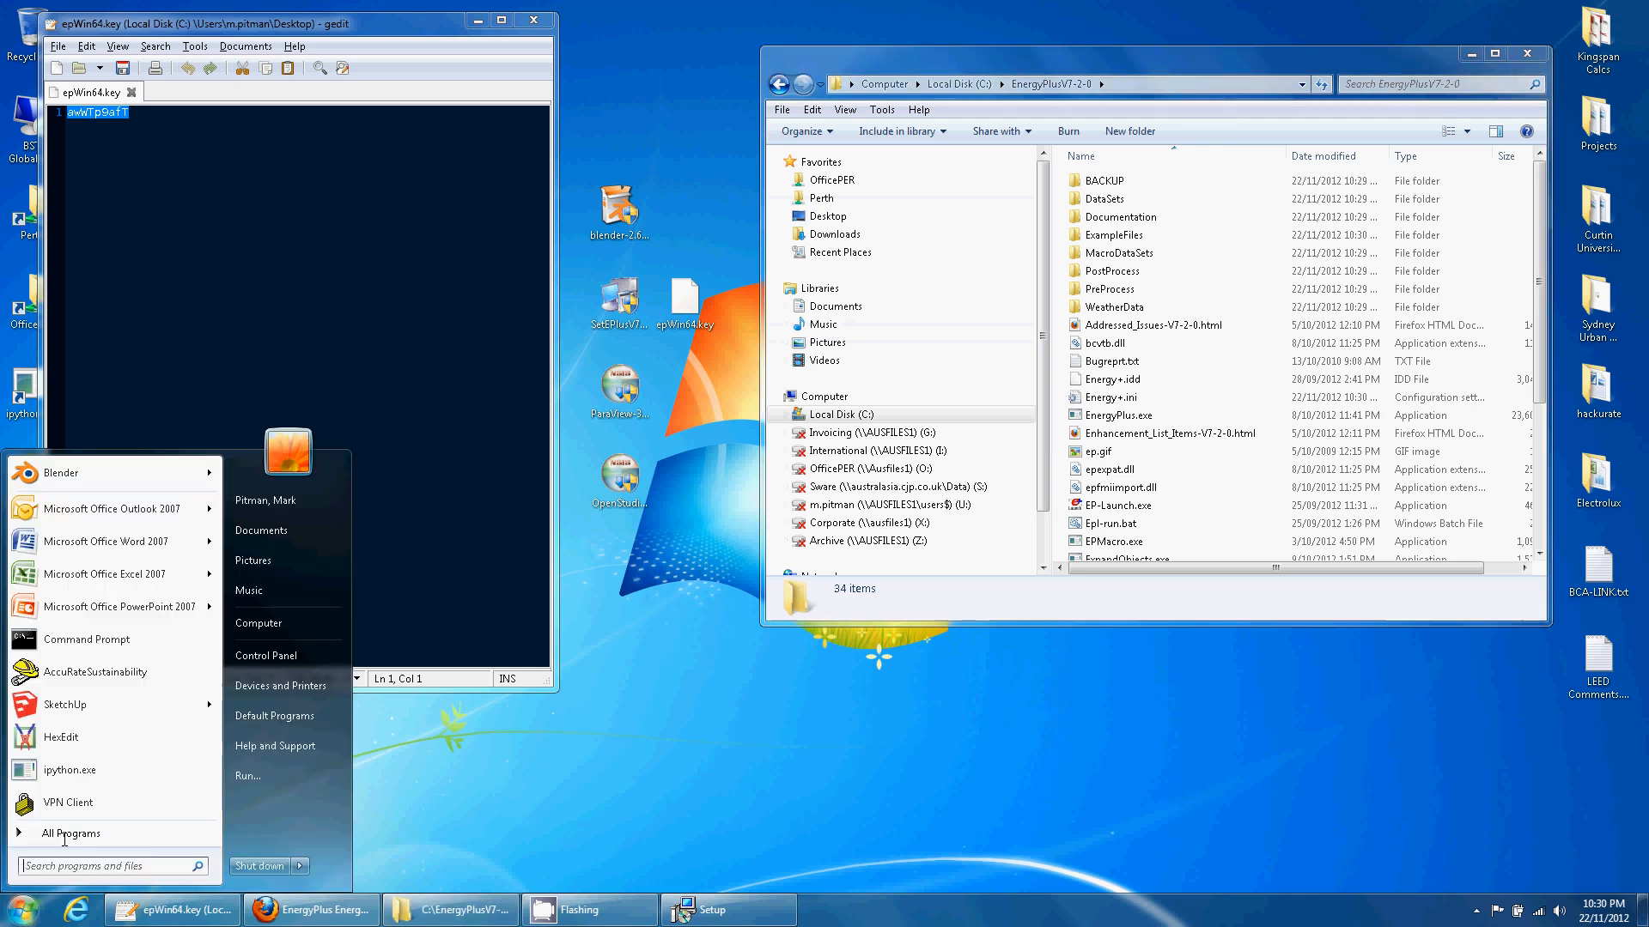
click(172, 644)
drag(430, 65, 755, 37)
text(Run)
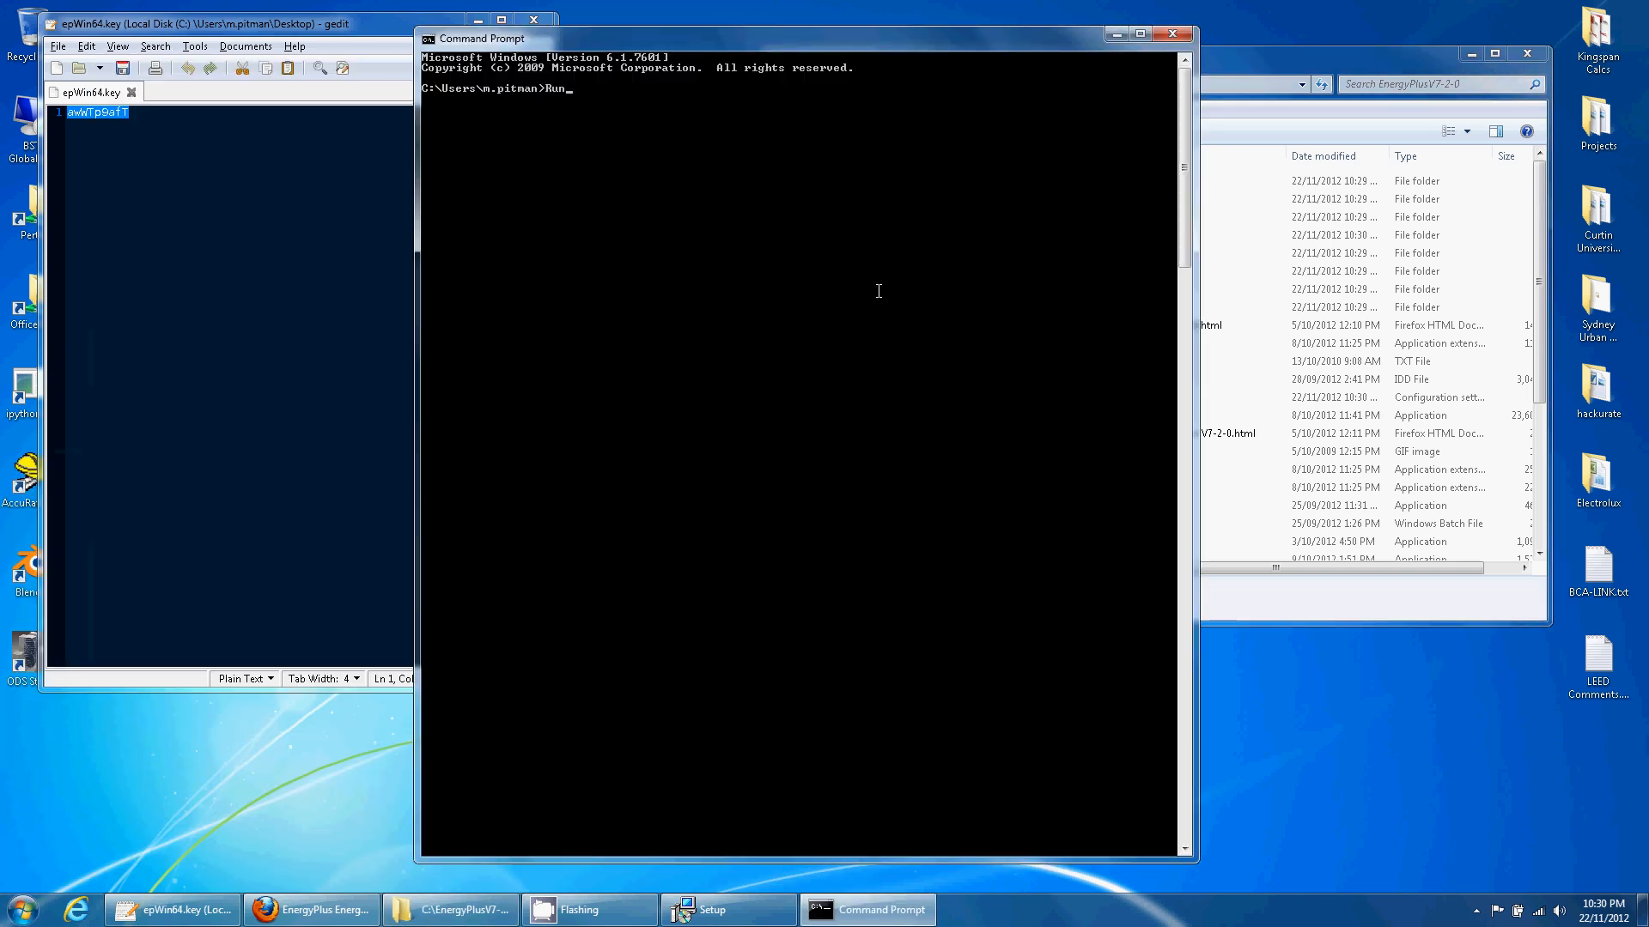
text(EPlus)
key(Return)
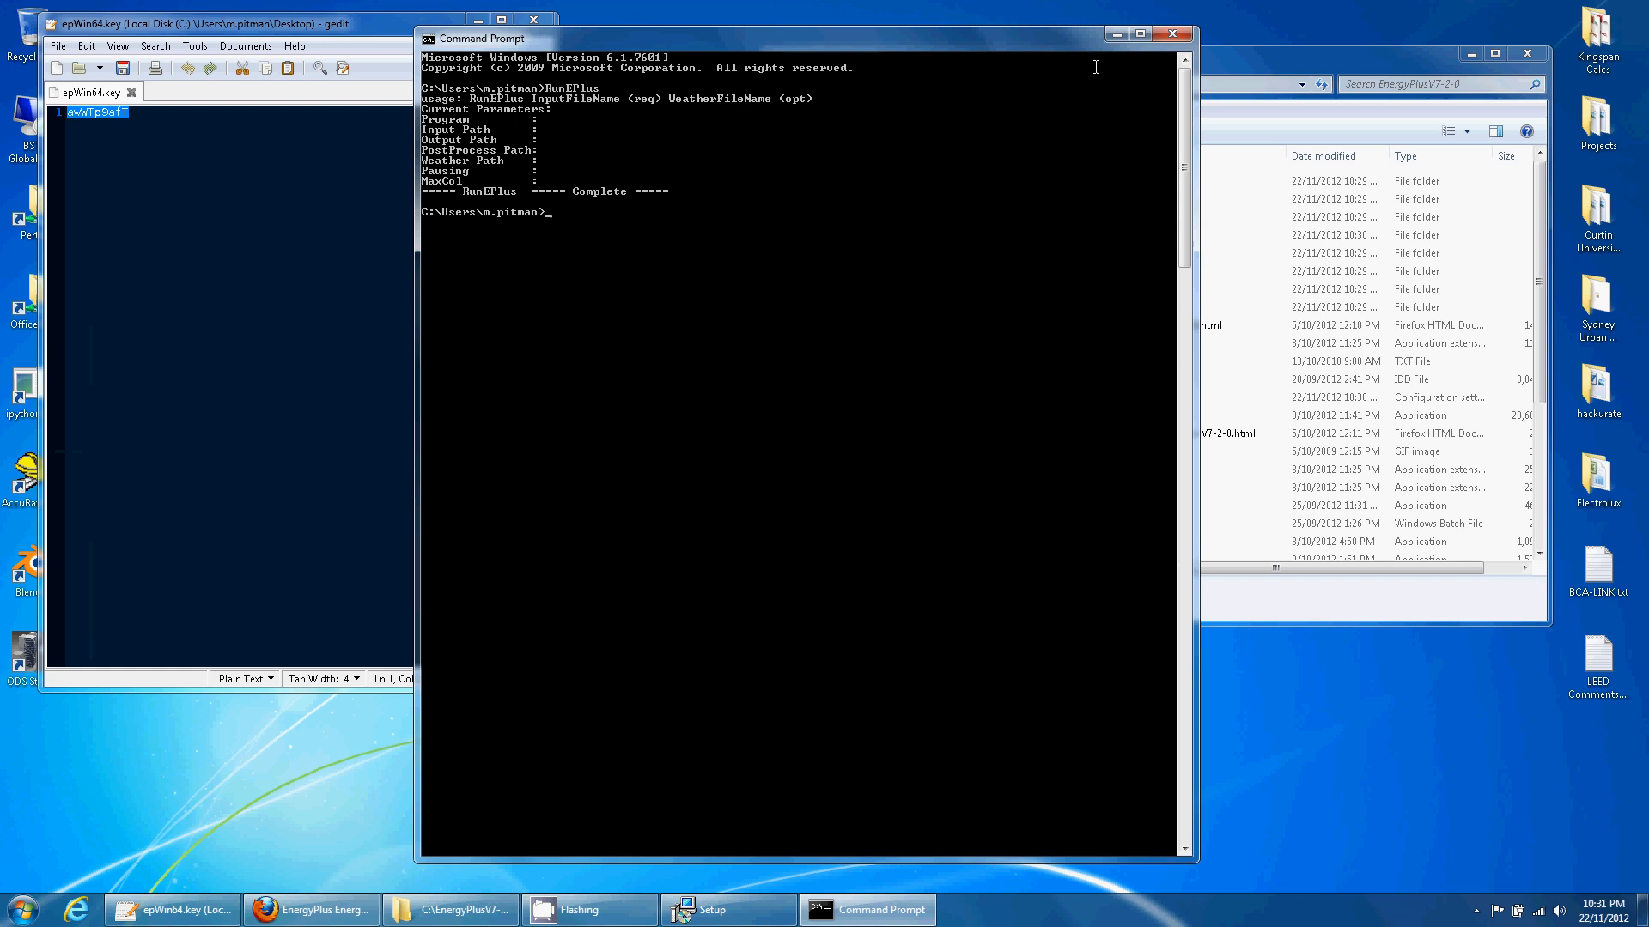
click(1172, 33)
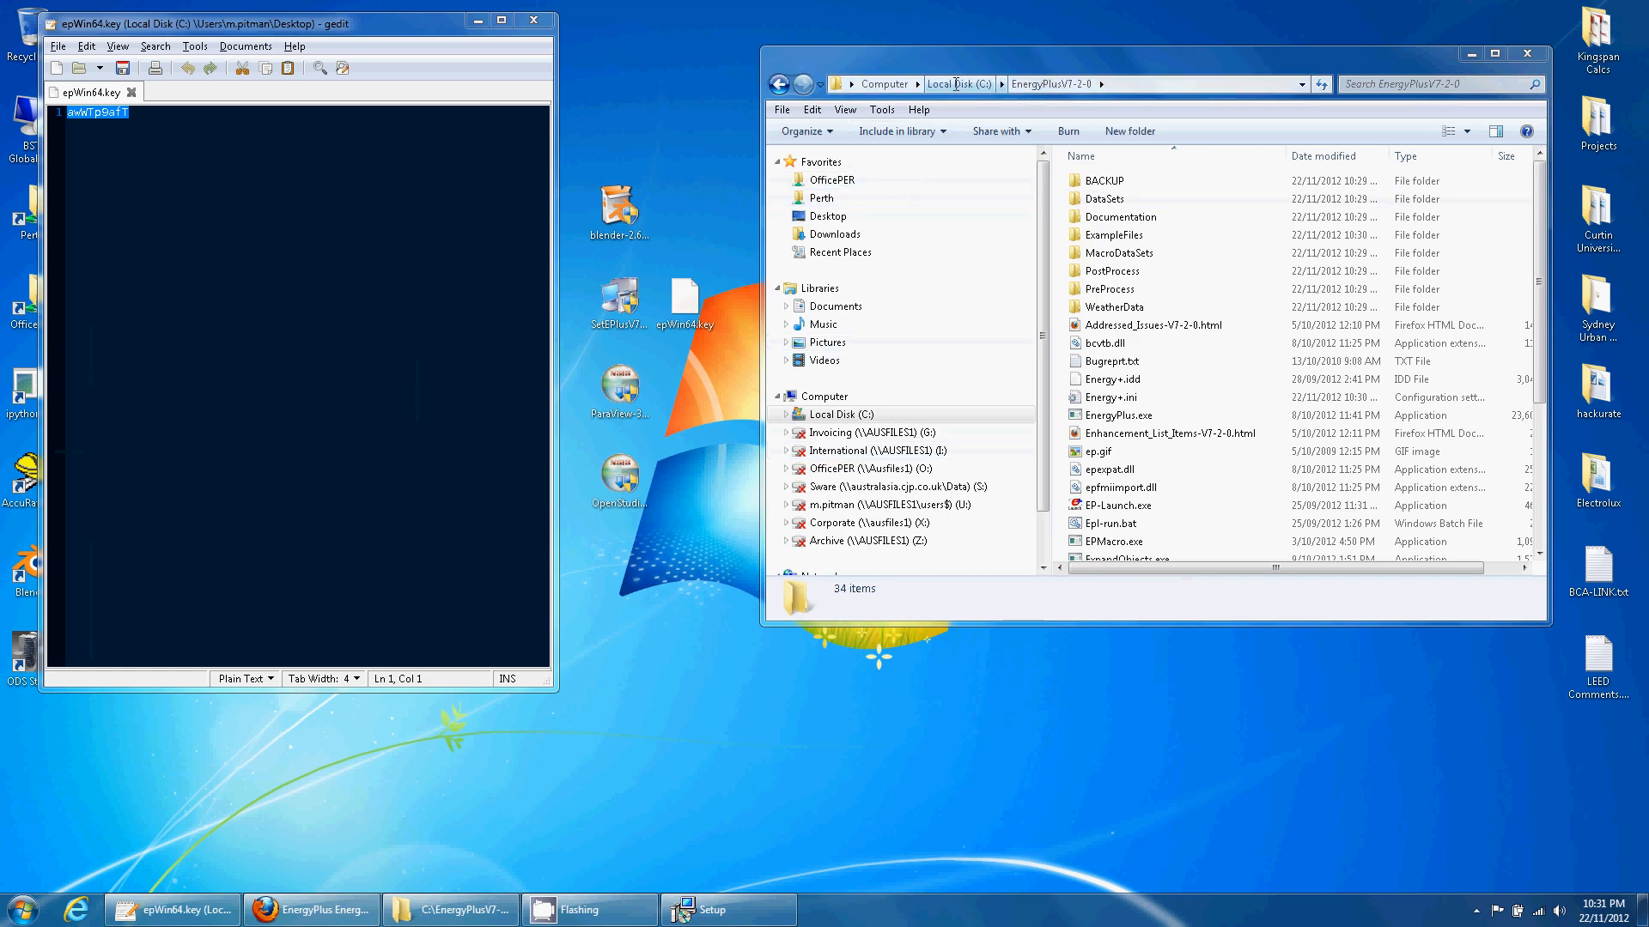
- Restore the ODS Studio Setup dialog and read its environment-variable and ParaView instructions
click(1471, 54)
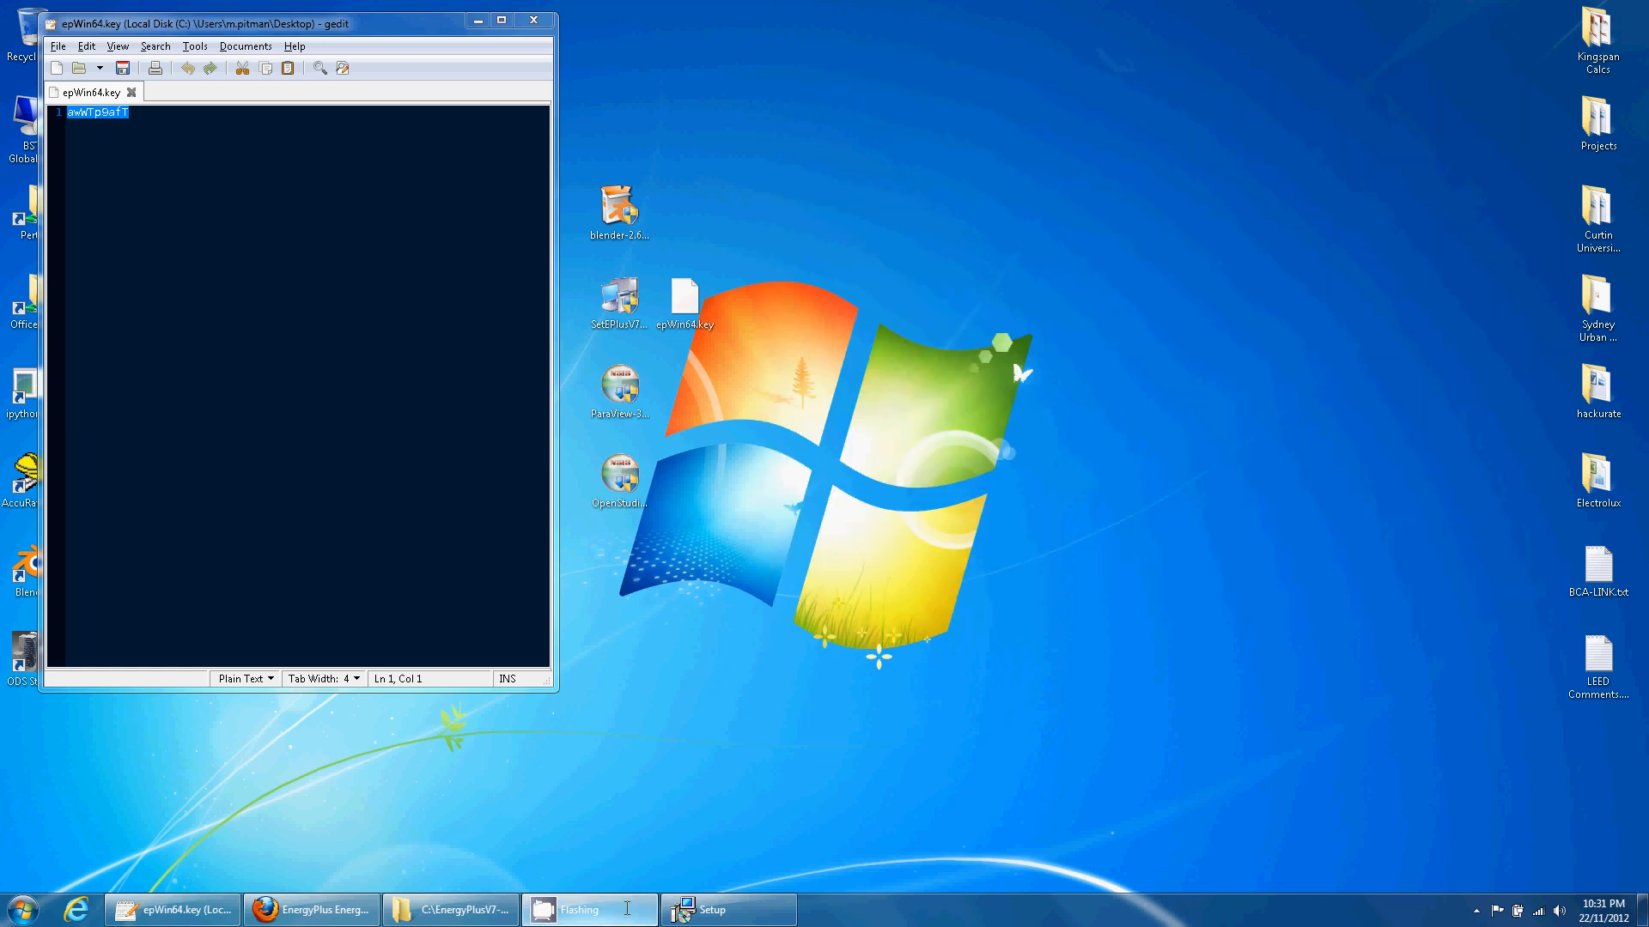
click(692, 910)
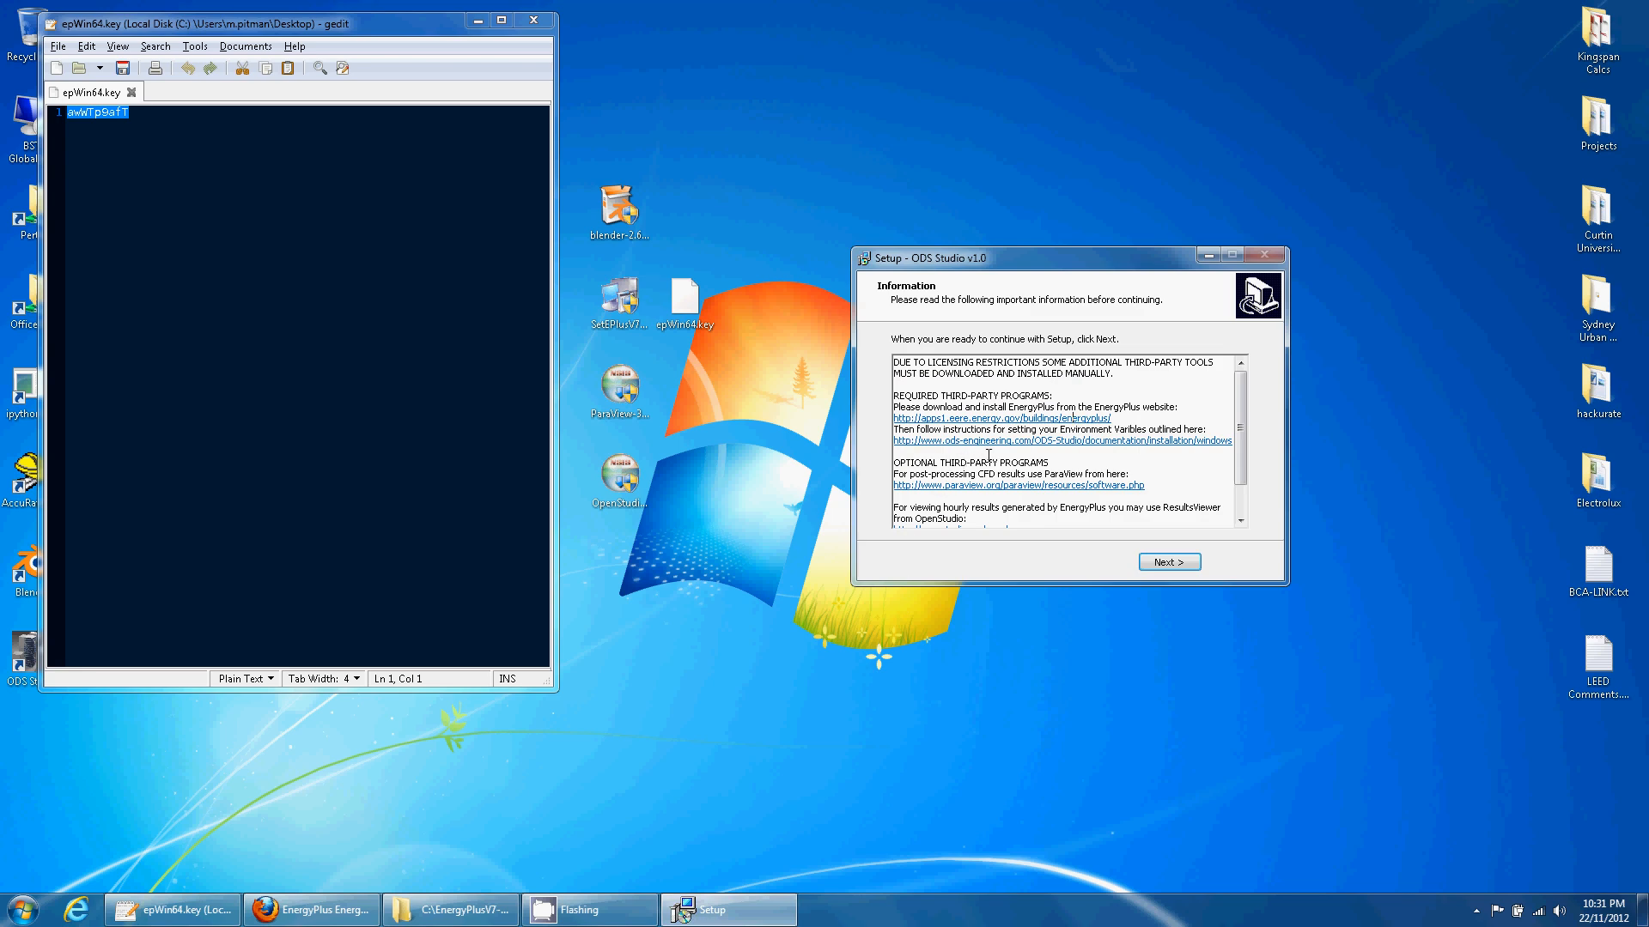
drag(1008, 429, 1165, 430)
click(1090, 476)
drag(1017, 474, 1102, 477)
scroll(1233, 459, down, 2)
click(1120, 479)
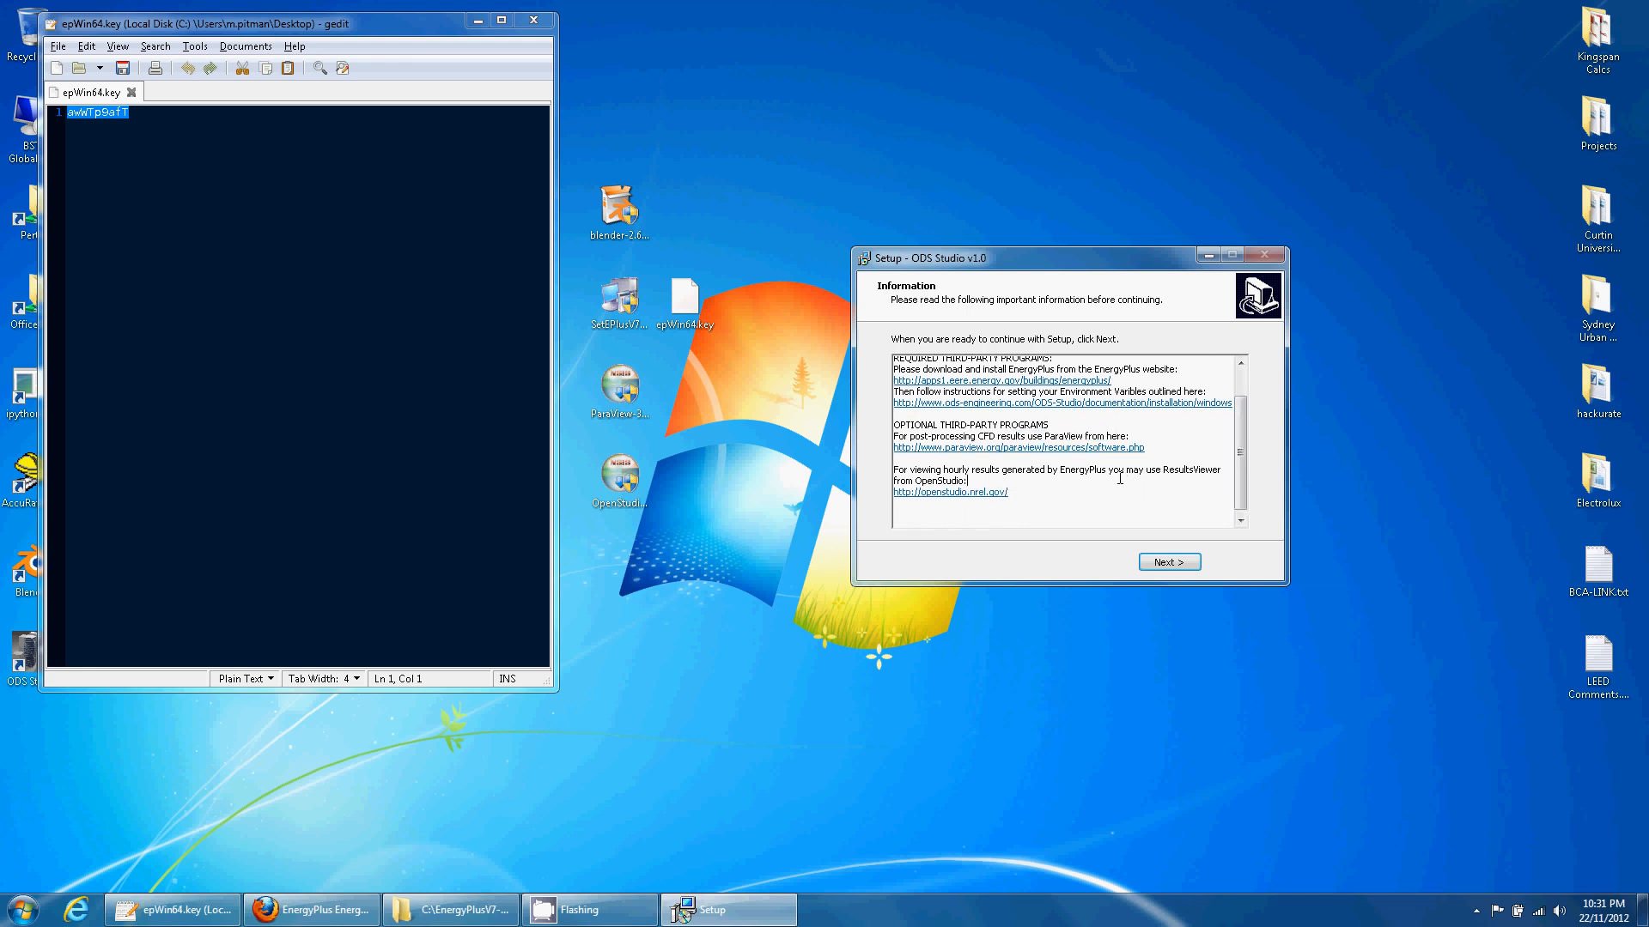
mouse_move(940, 437)
mouse_down()
mouse_move(1042, 439)
mouse_move(966, 447)
mouse_up()
click(1039, 469)
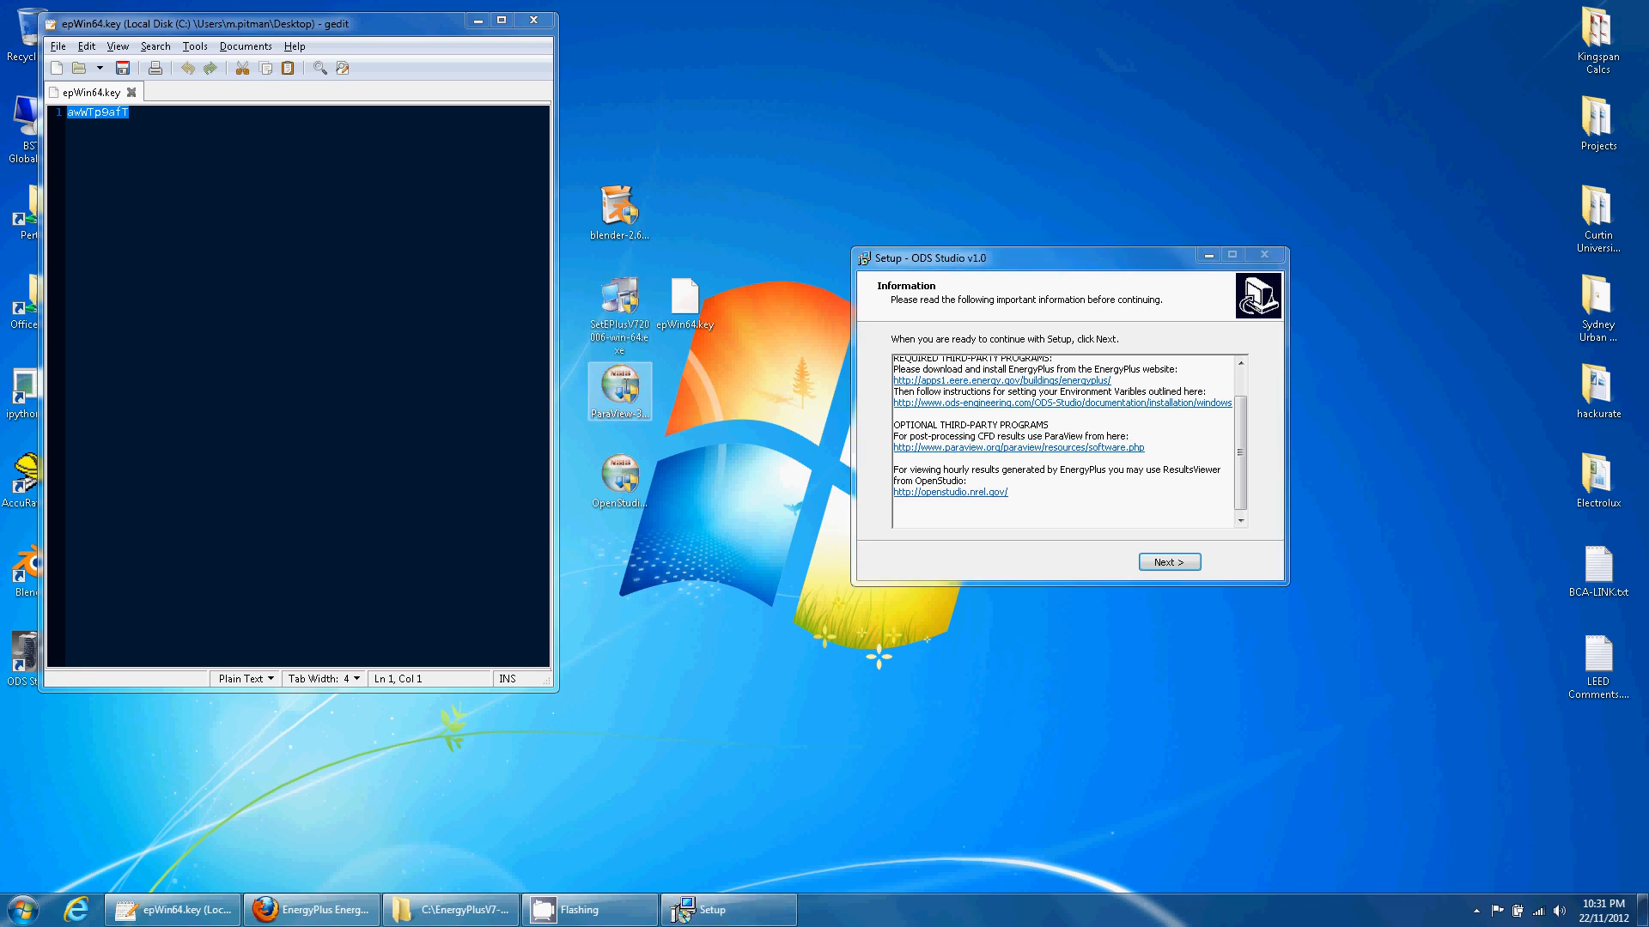
- Open the ParaView download link from the setup text in Firefox
click(620, 386)
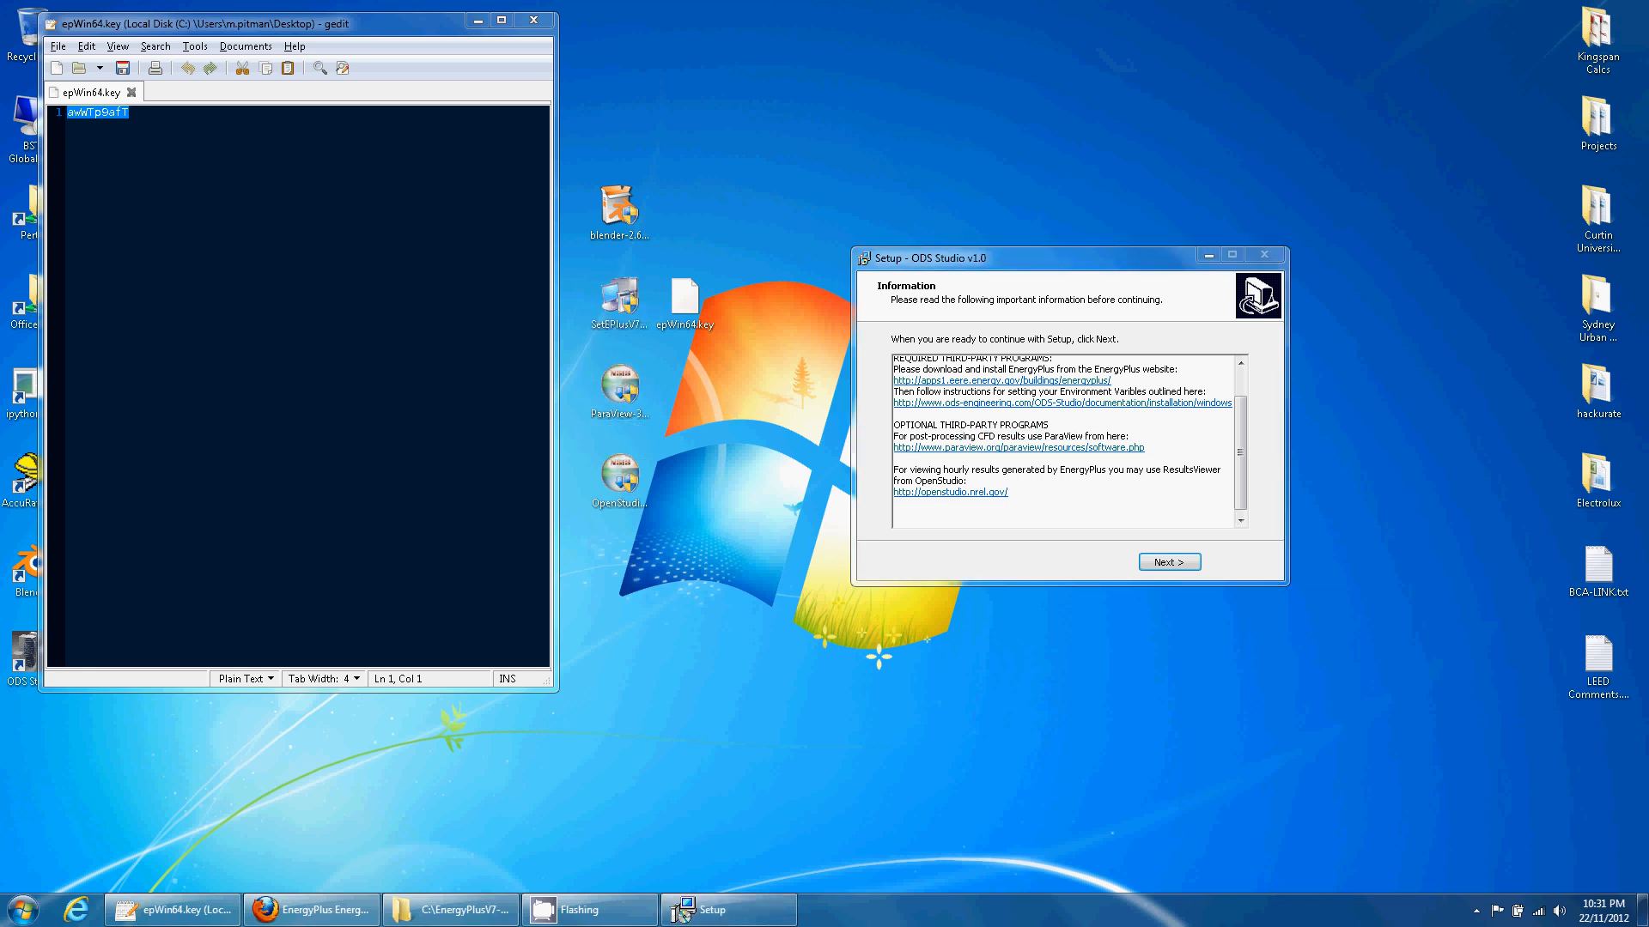
click(958, 549)
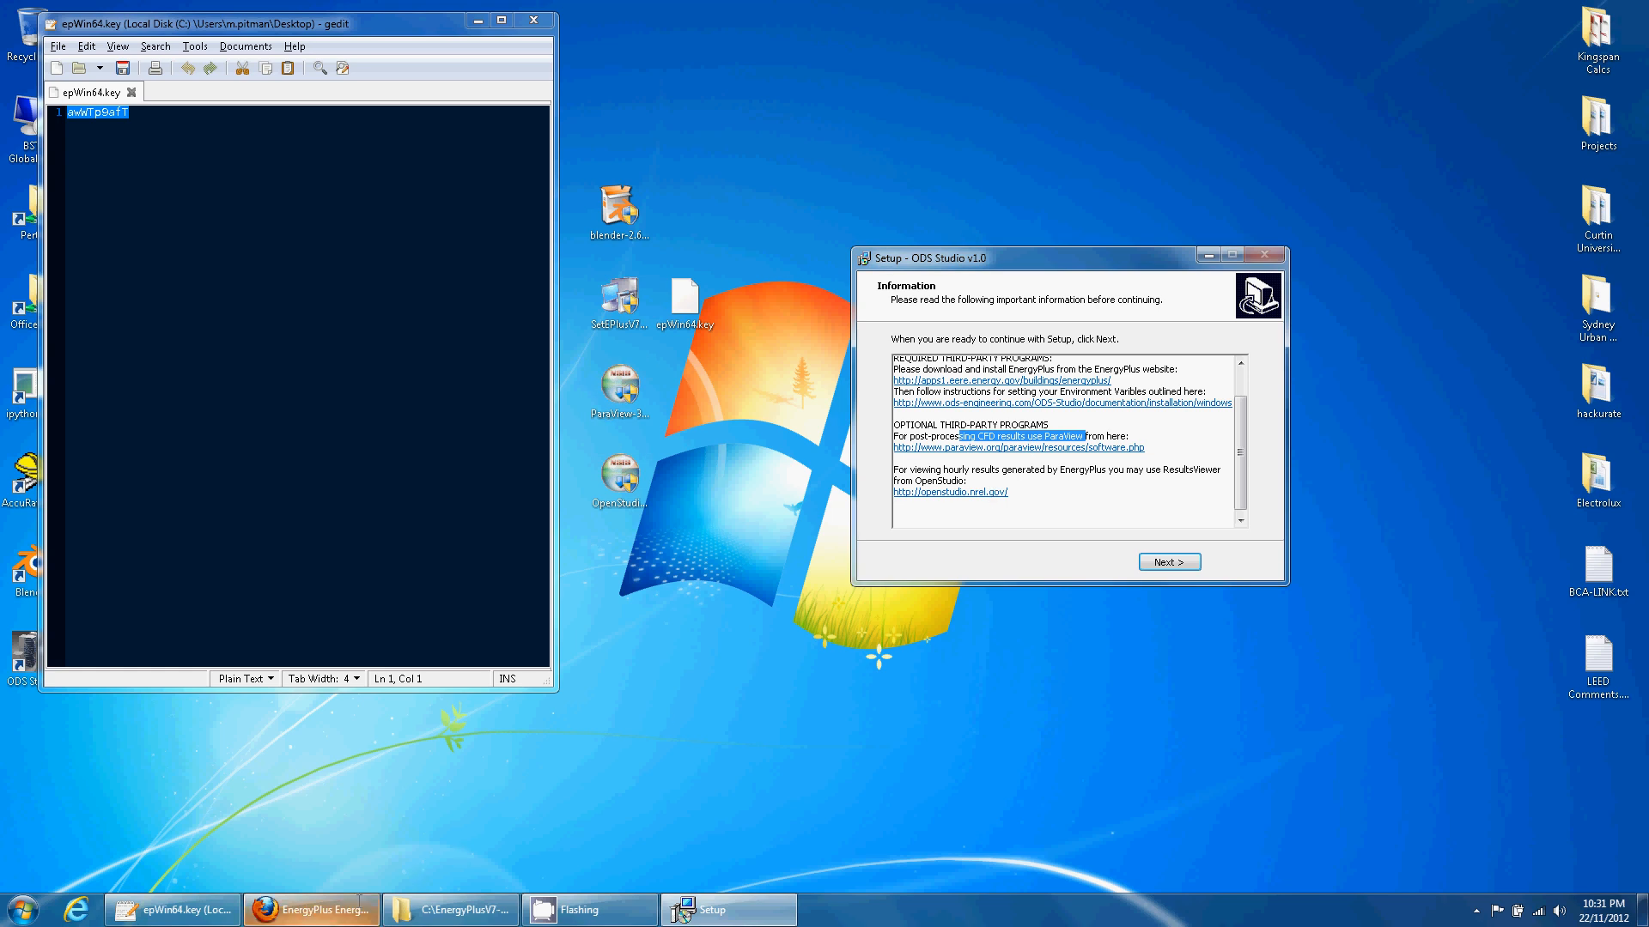
click(1113, 438)
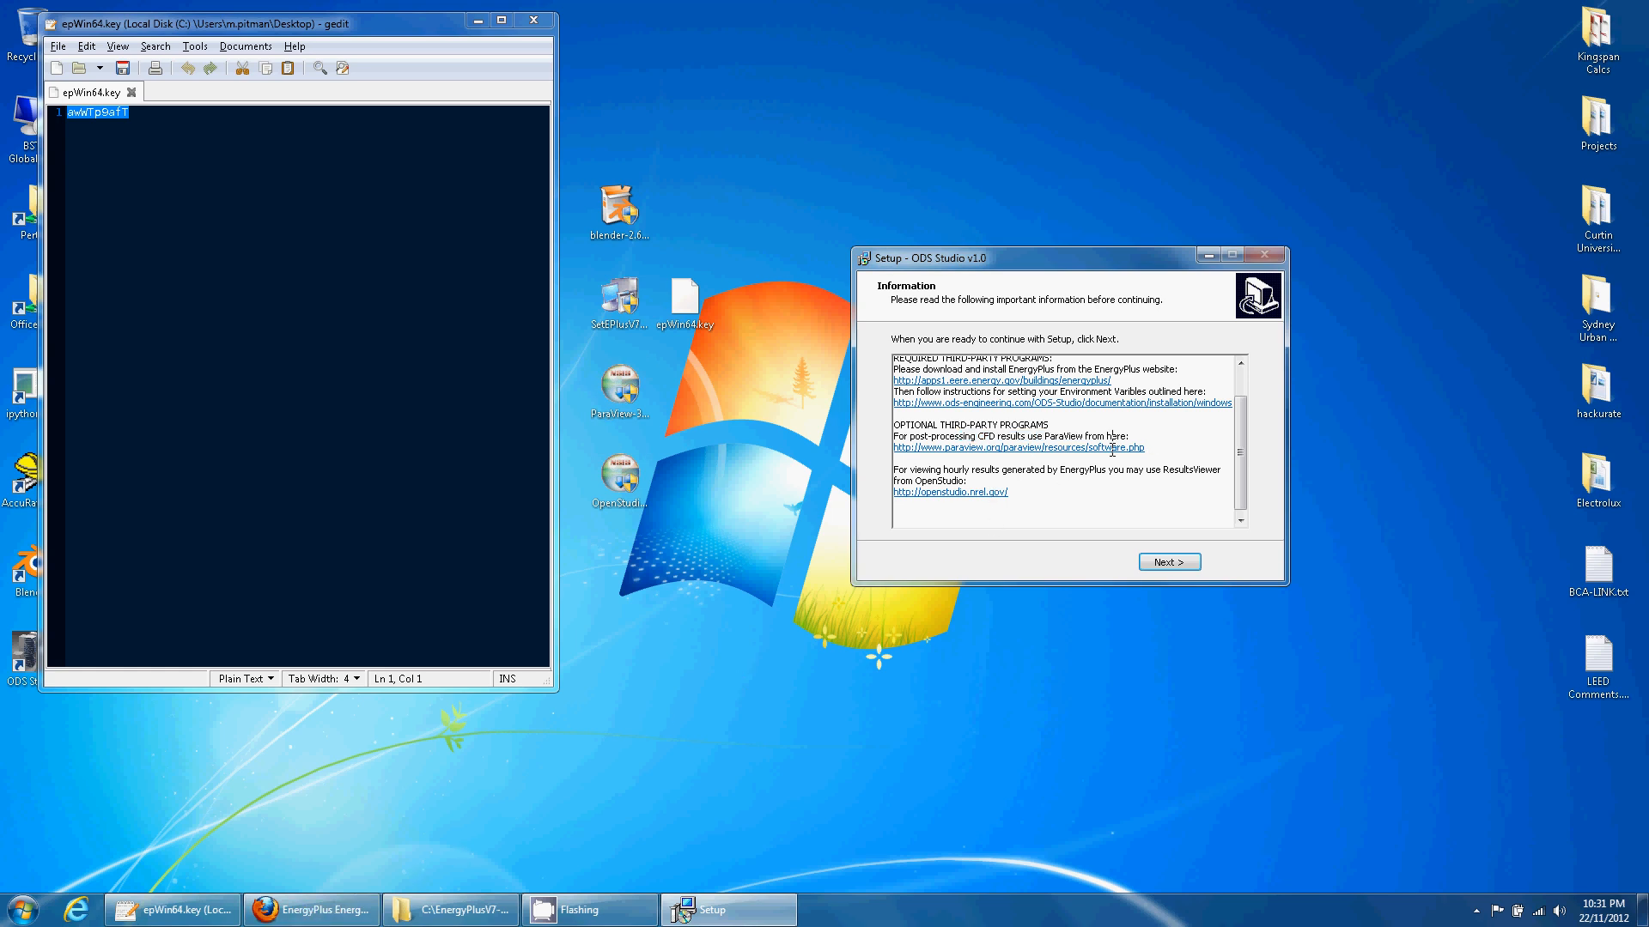
click(1107, 447)
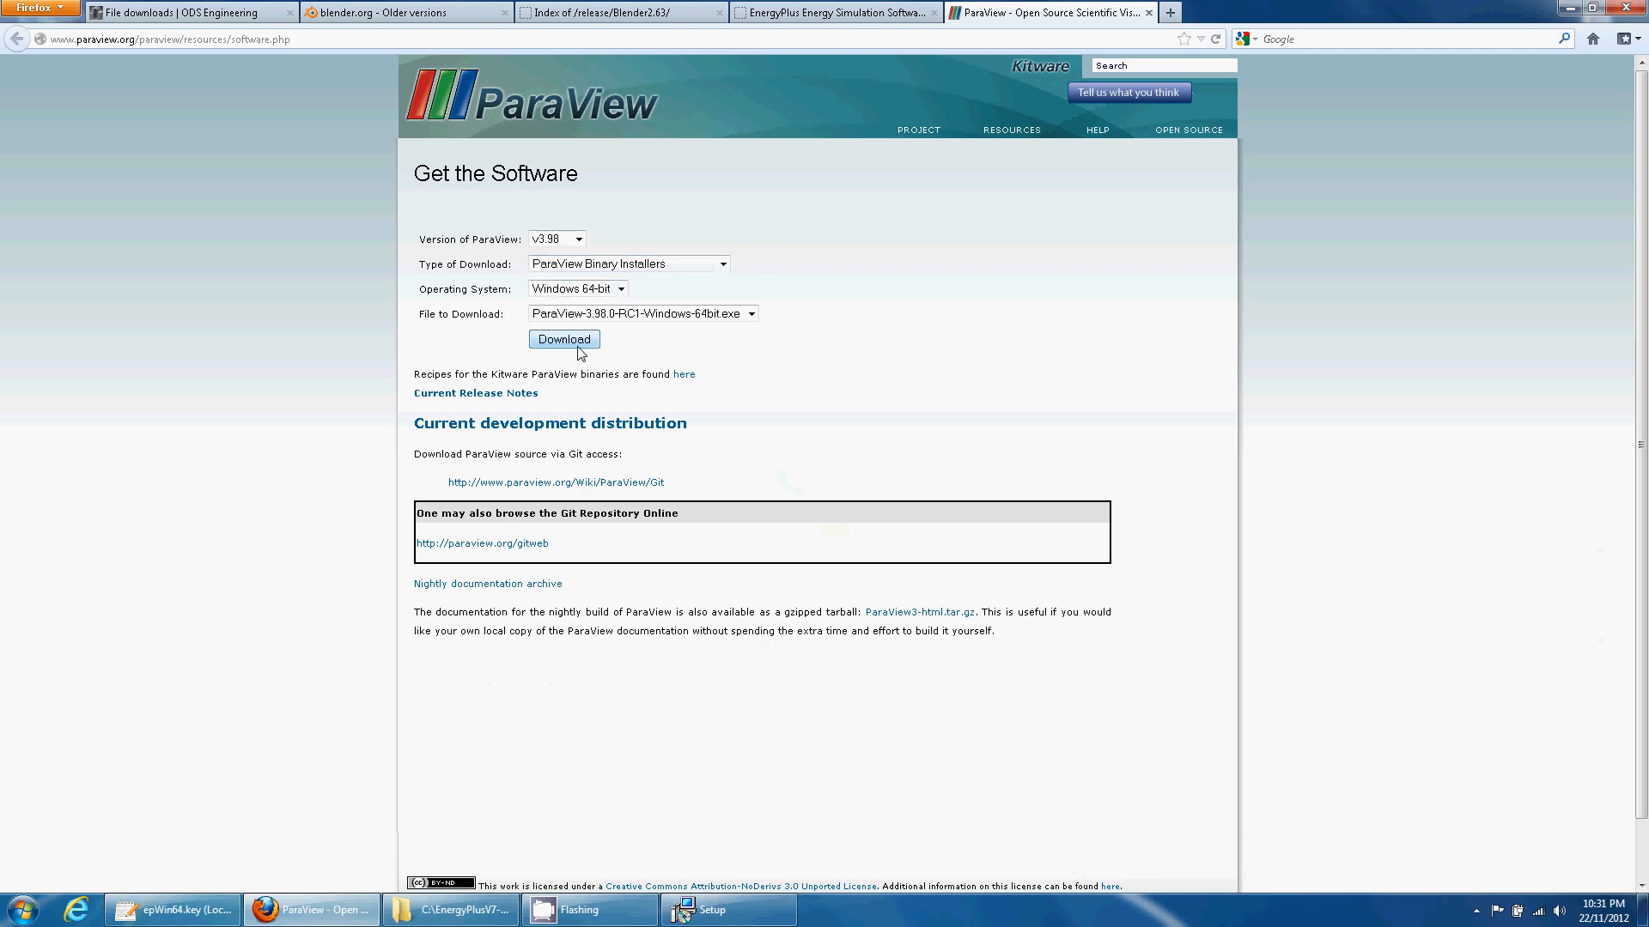
- Install ParaView 3.98.0-RC1 from the desktop installer with default folders and both components
click(1573, 12)
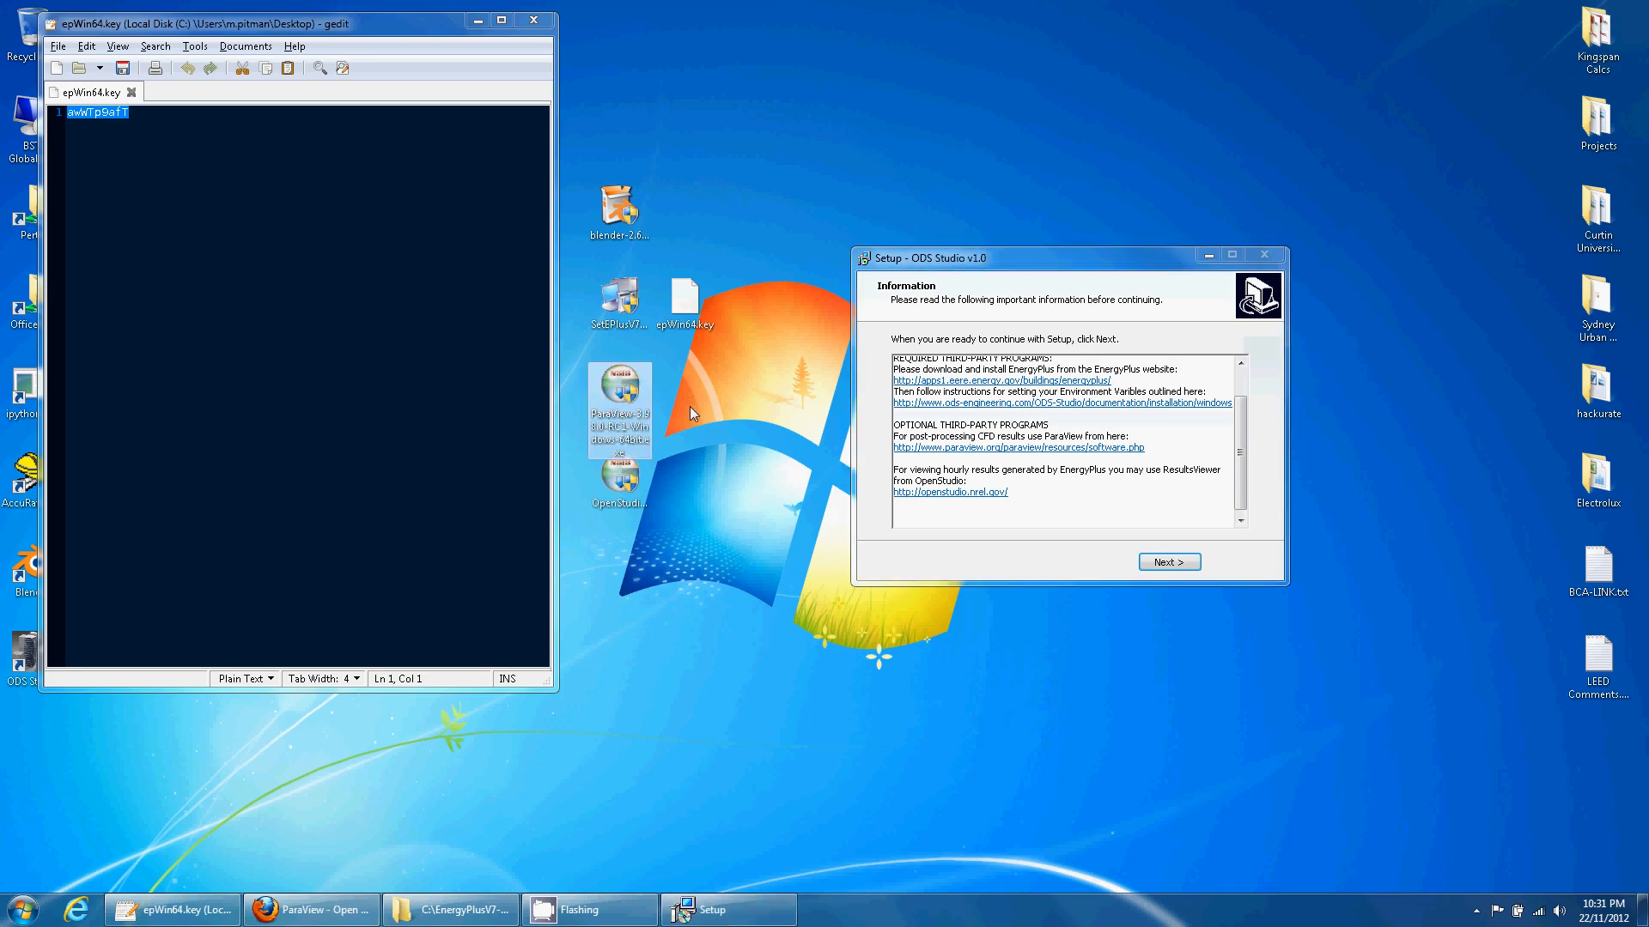
click(618, 404)
click(663, 443)
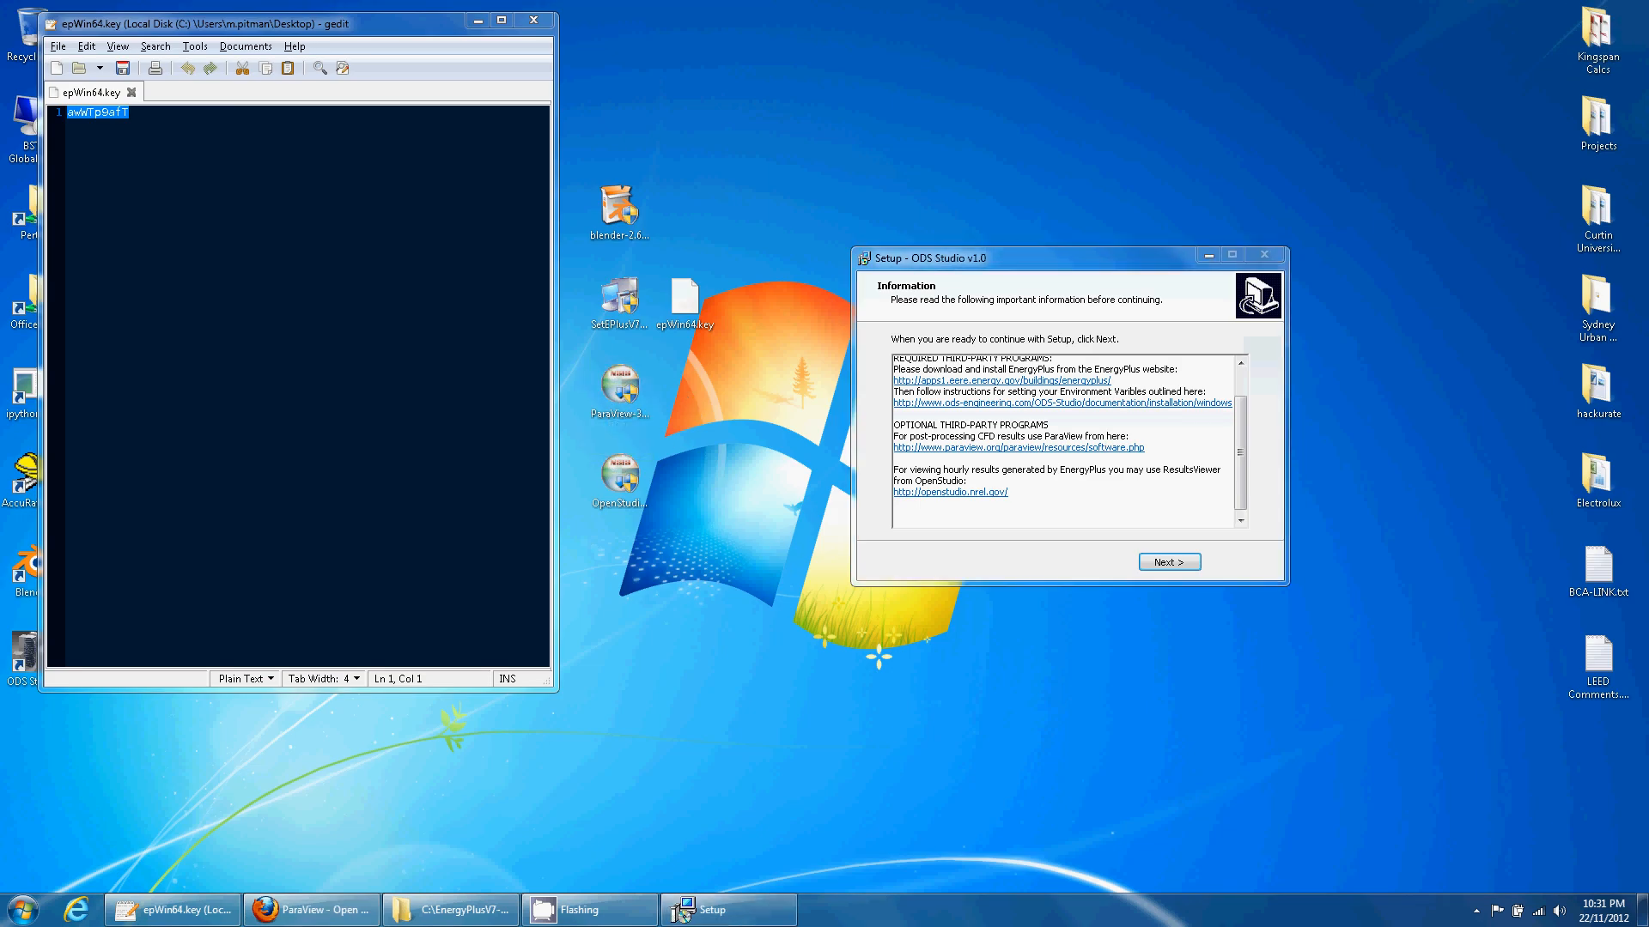
click(923, 592)
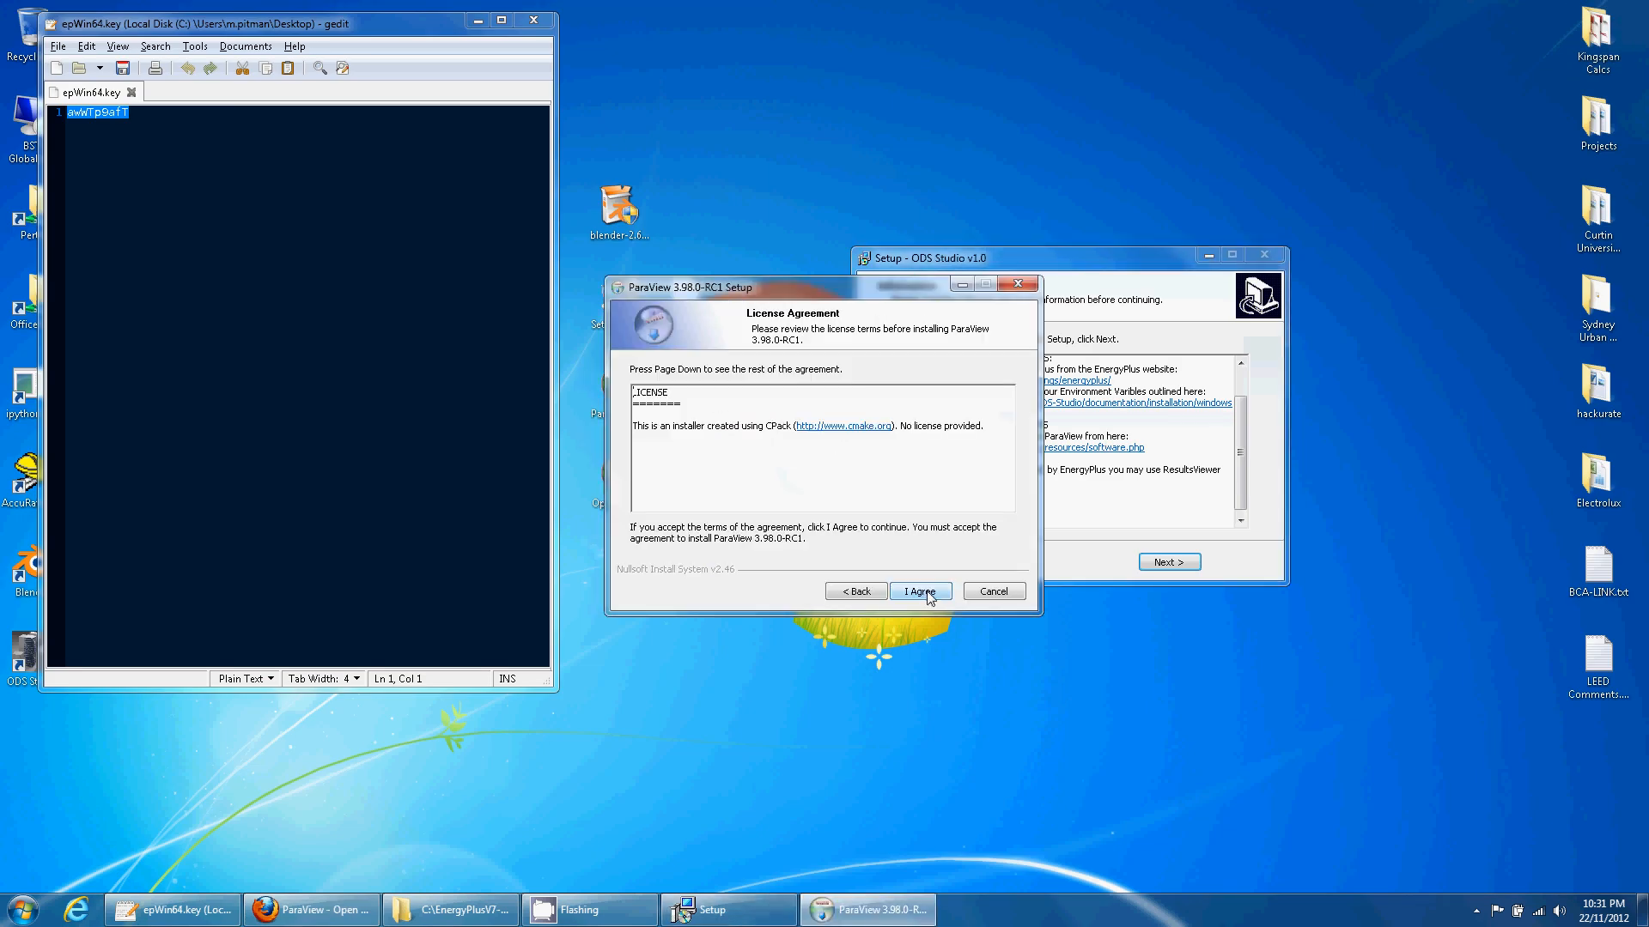
click(923, 592)
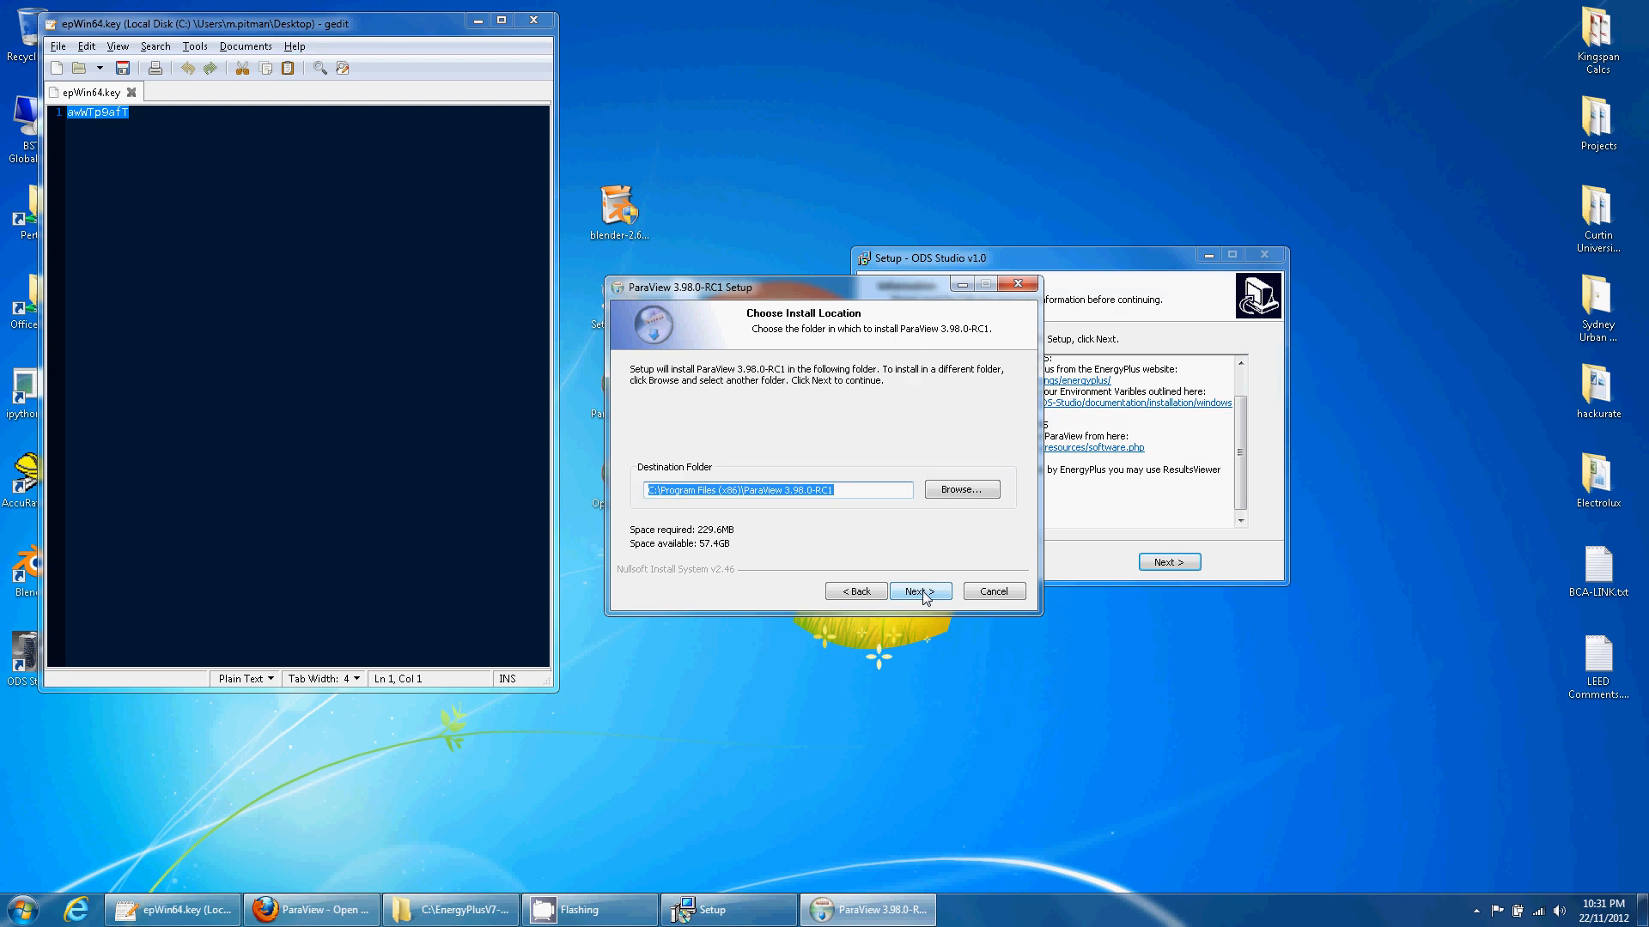
click(923, 593)
click(920, 592)
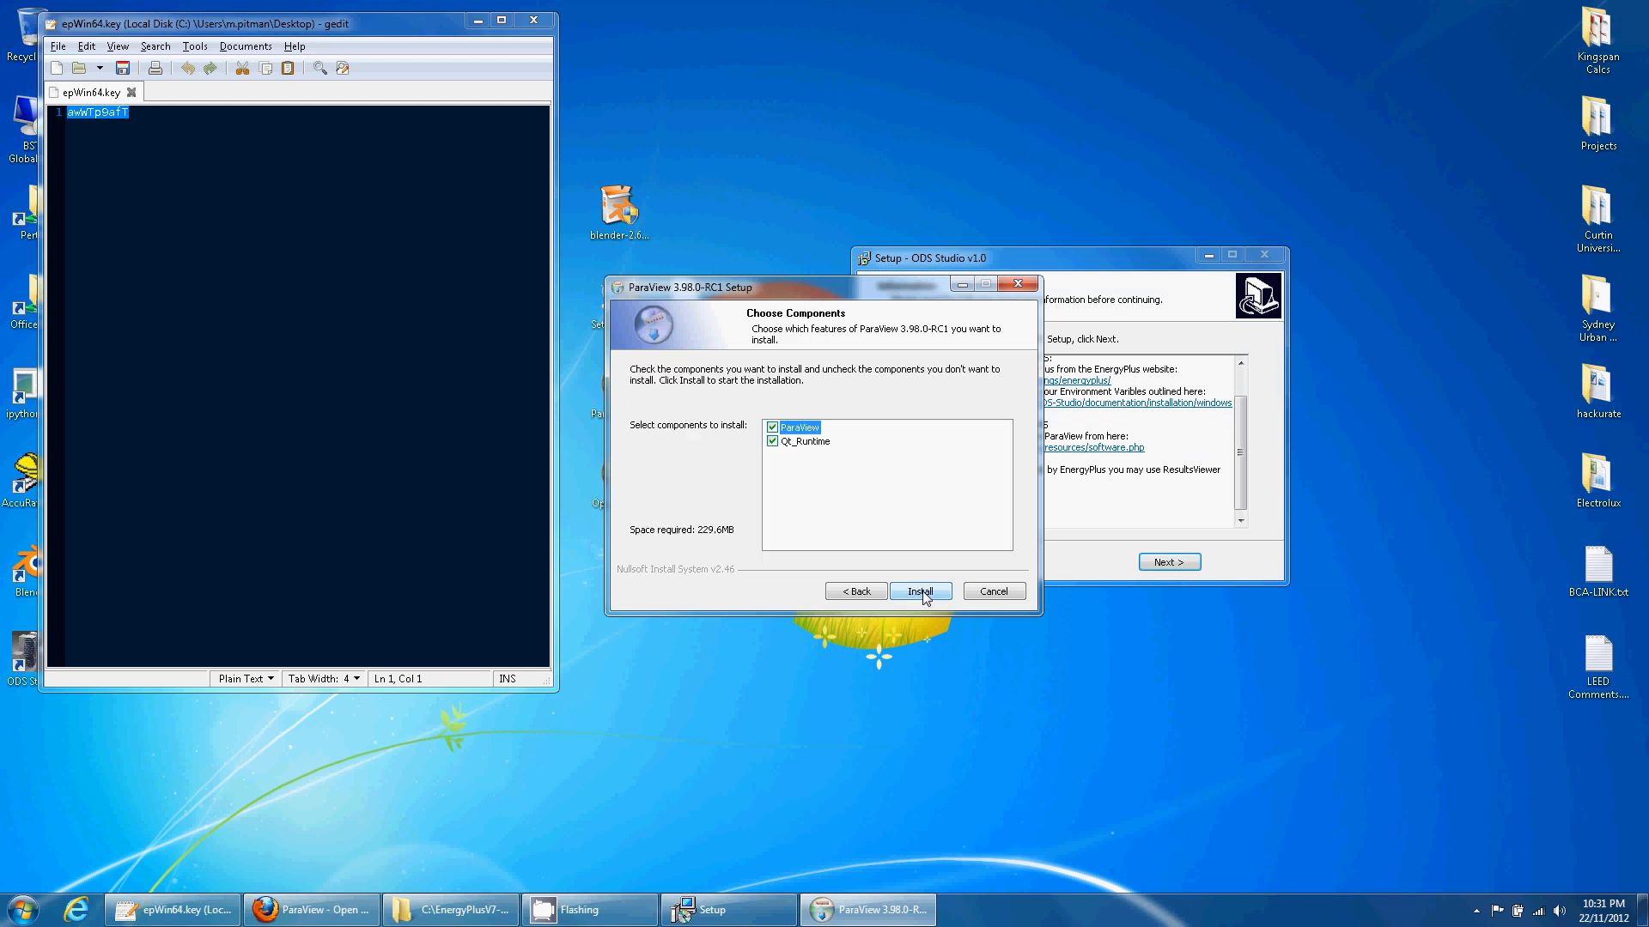
click(920, 593)
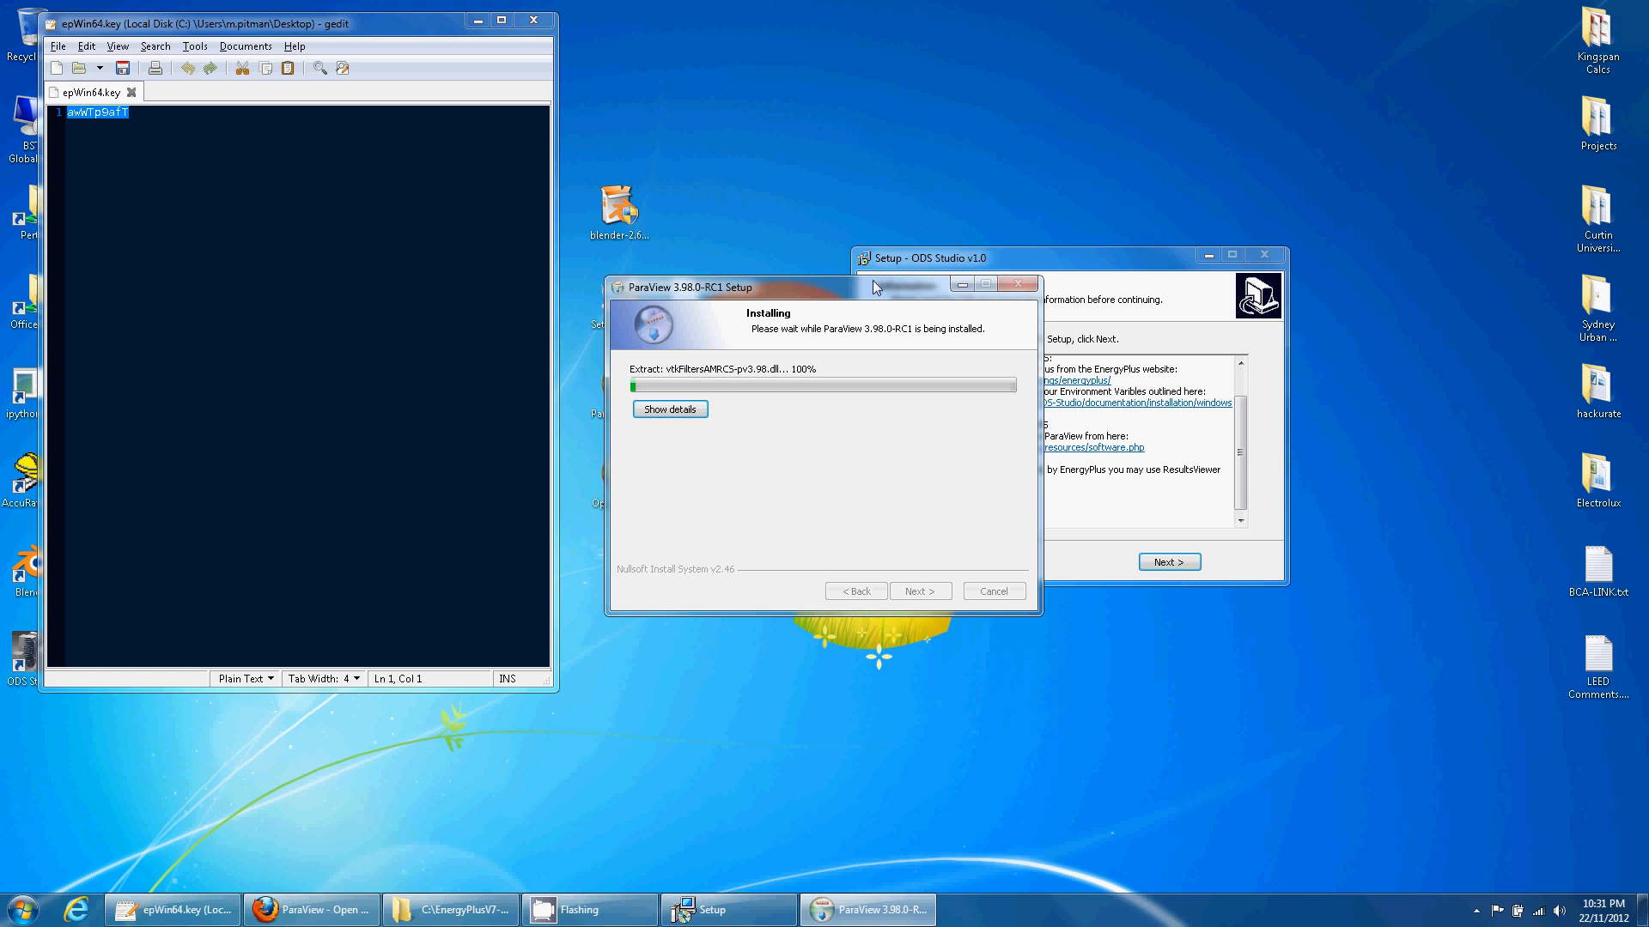
drag(870, 295, 560, 128)
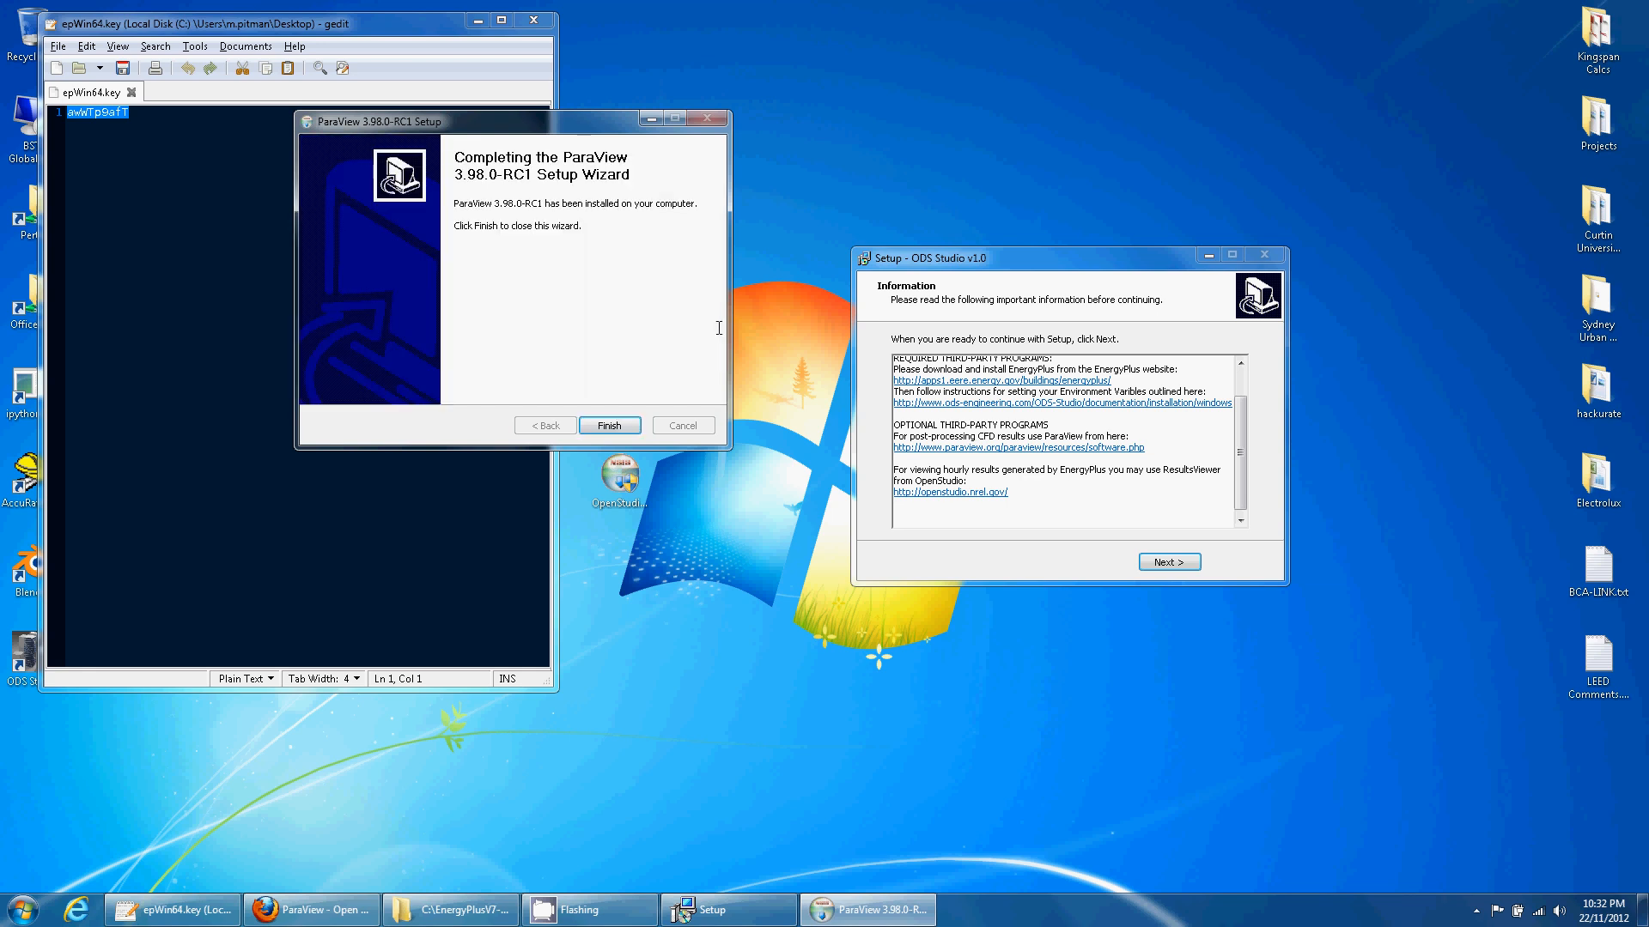
click(609, 425)
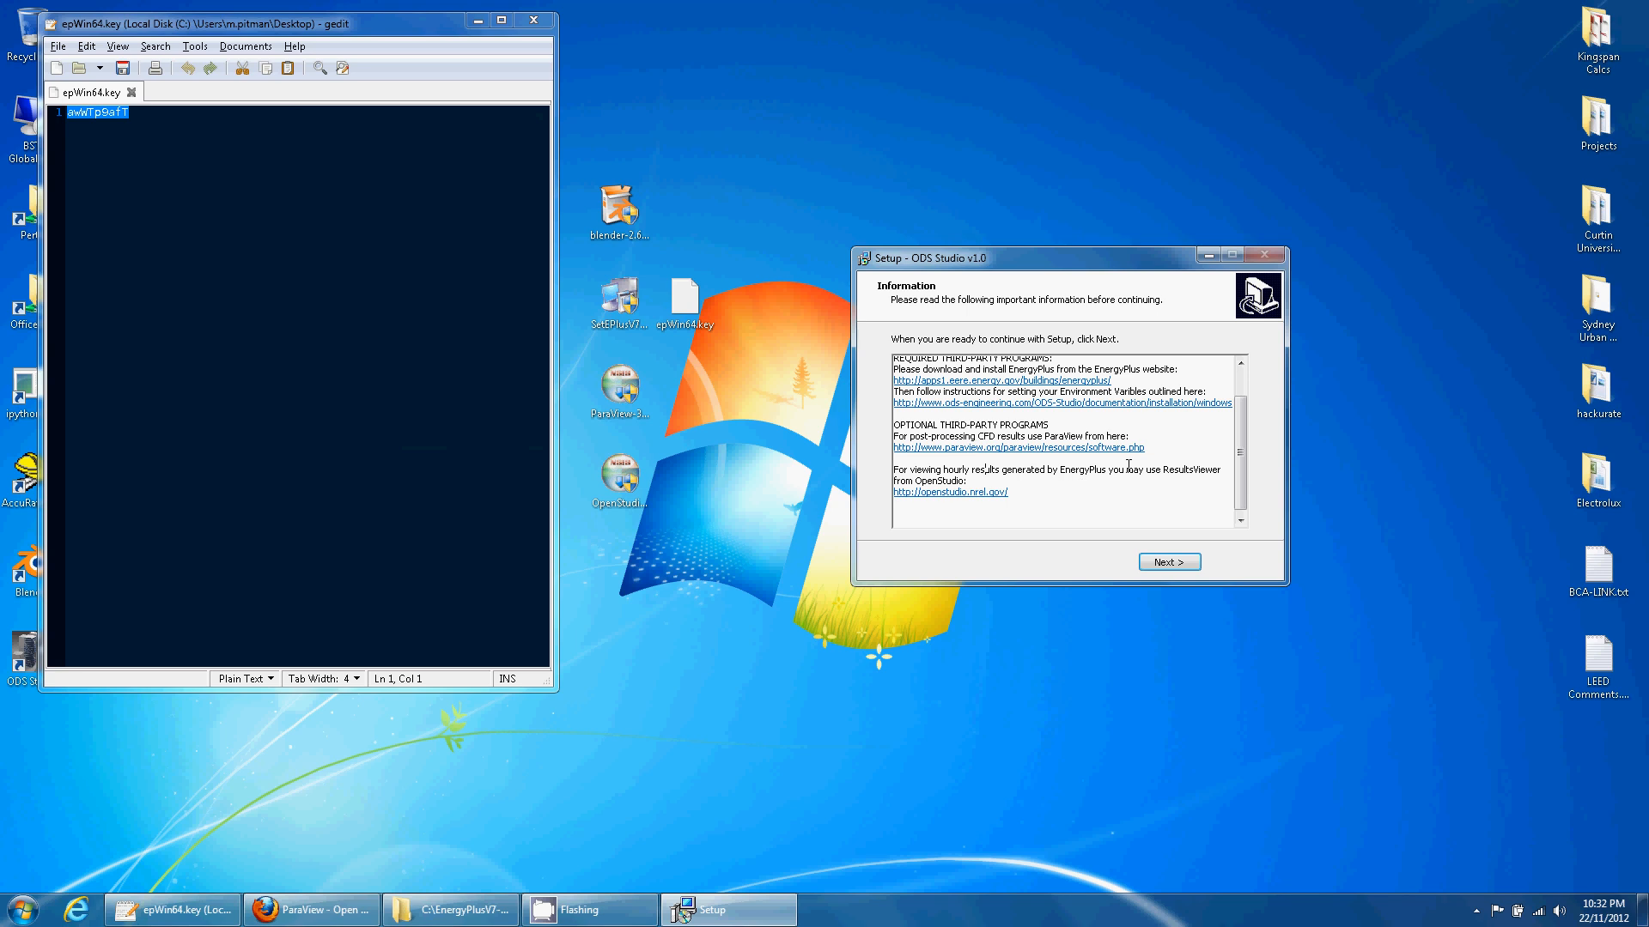
- Follow the setup's openstudio.nrel.gov link and go to the Downloads page offering v0.9.0
drag(1174, 470, 1000, 470)
click(1041, 466)
drag(1217, 469, 1099, 470)
click(1069, 472)
click(973, 493)
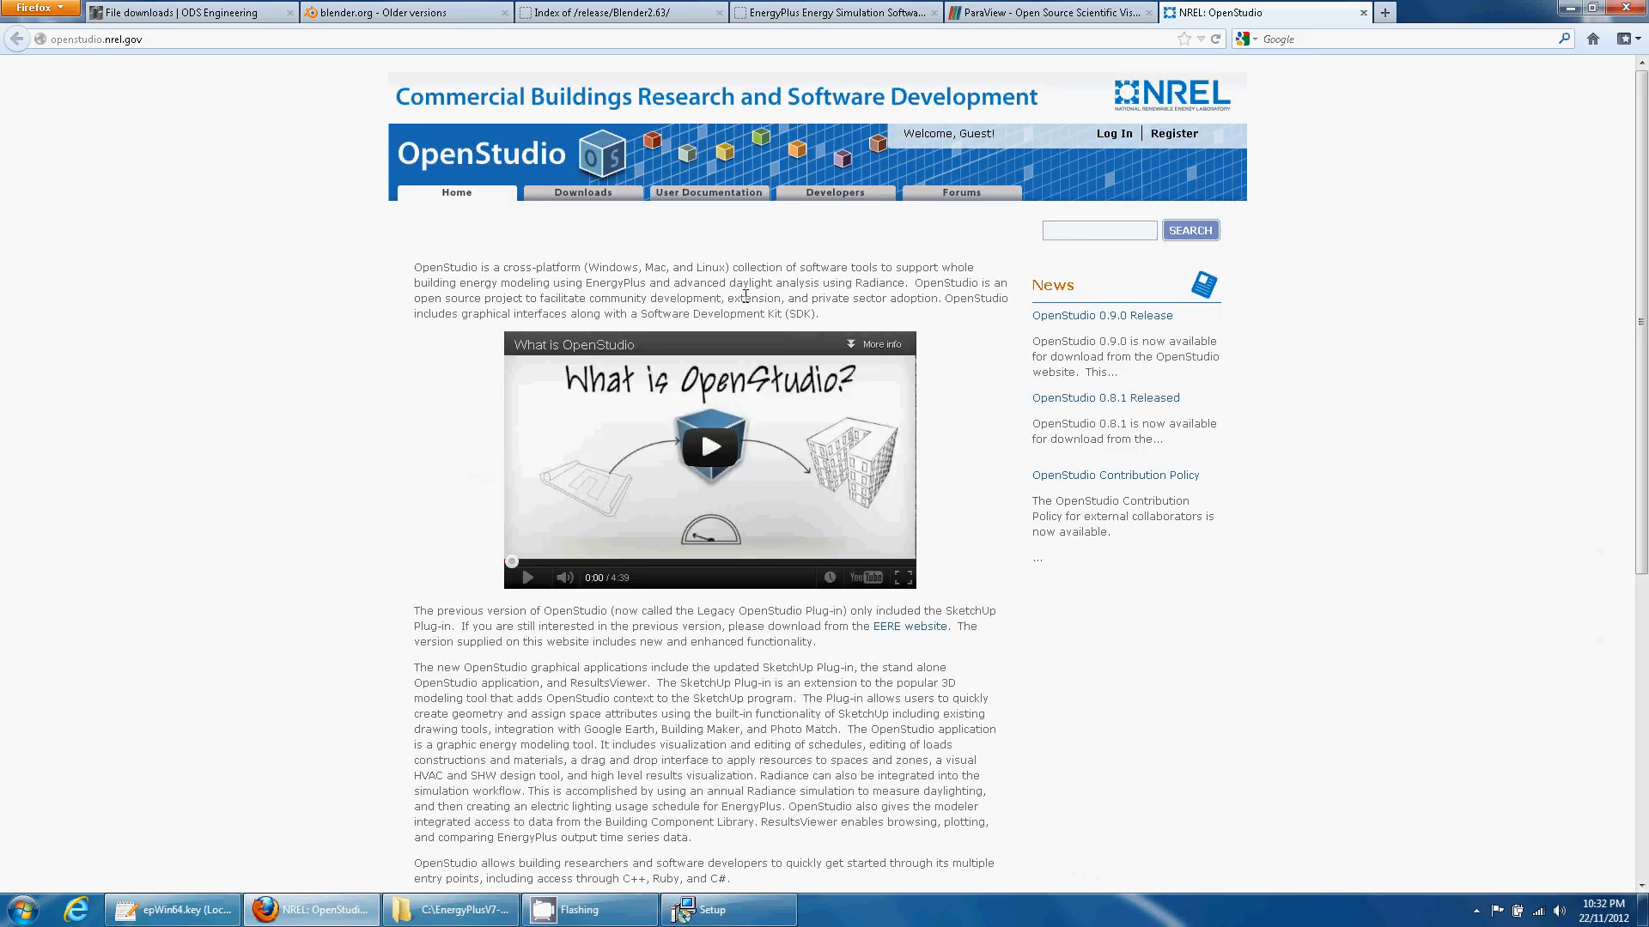
scroll(745, 296, down, 2)
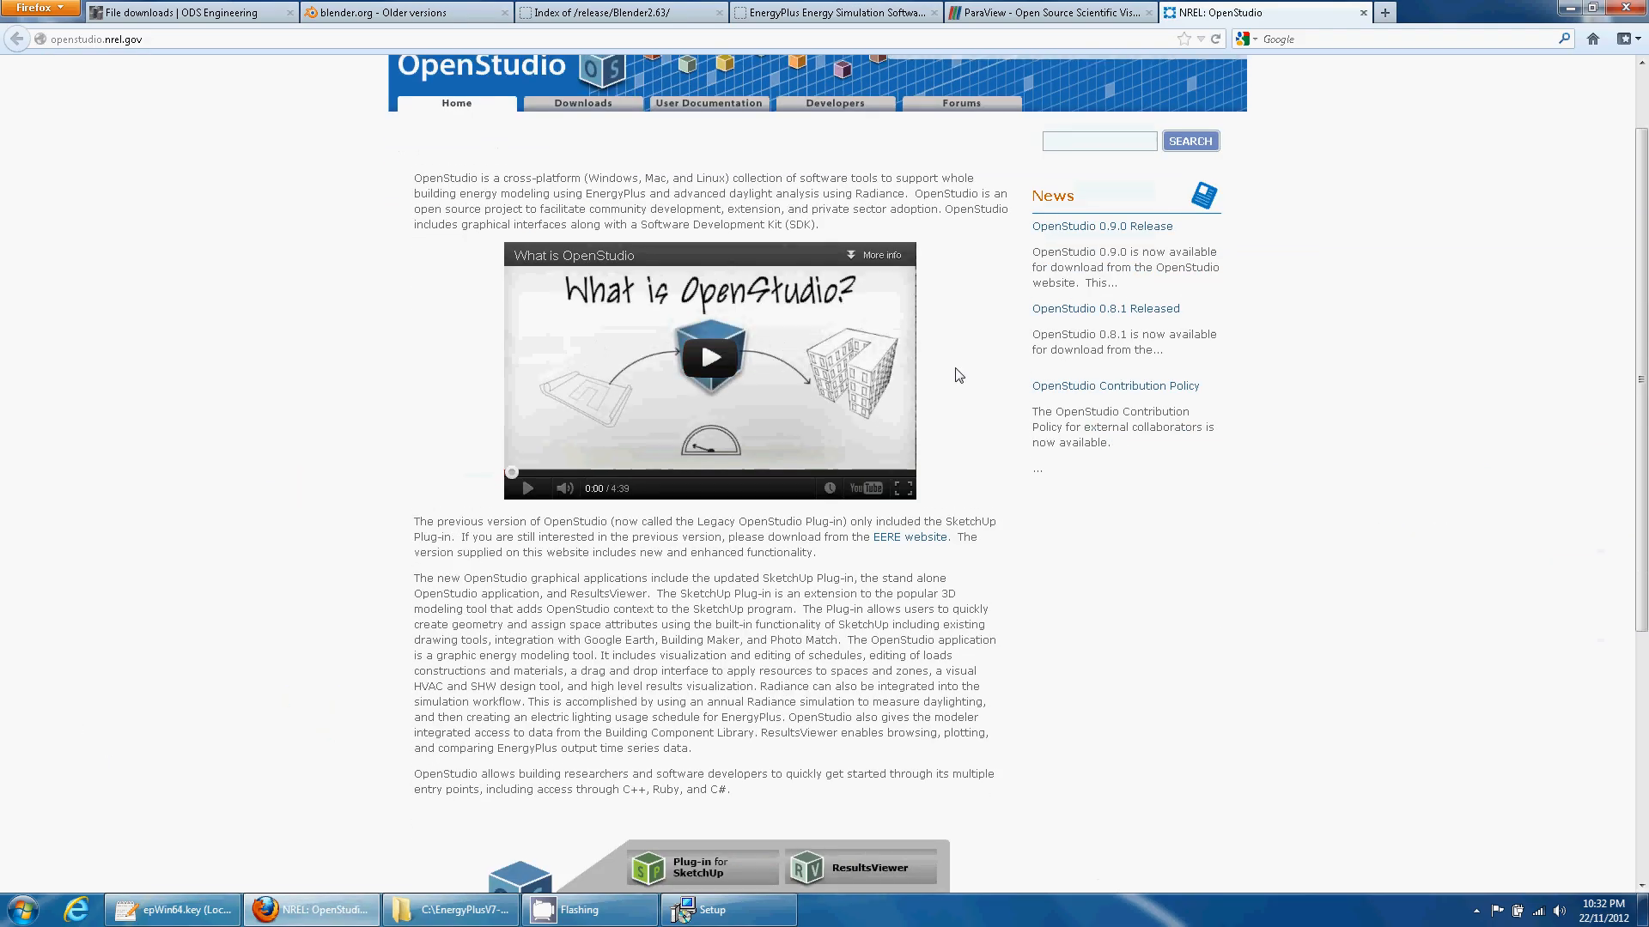
scroll(959, 375, up, 2)
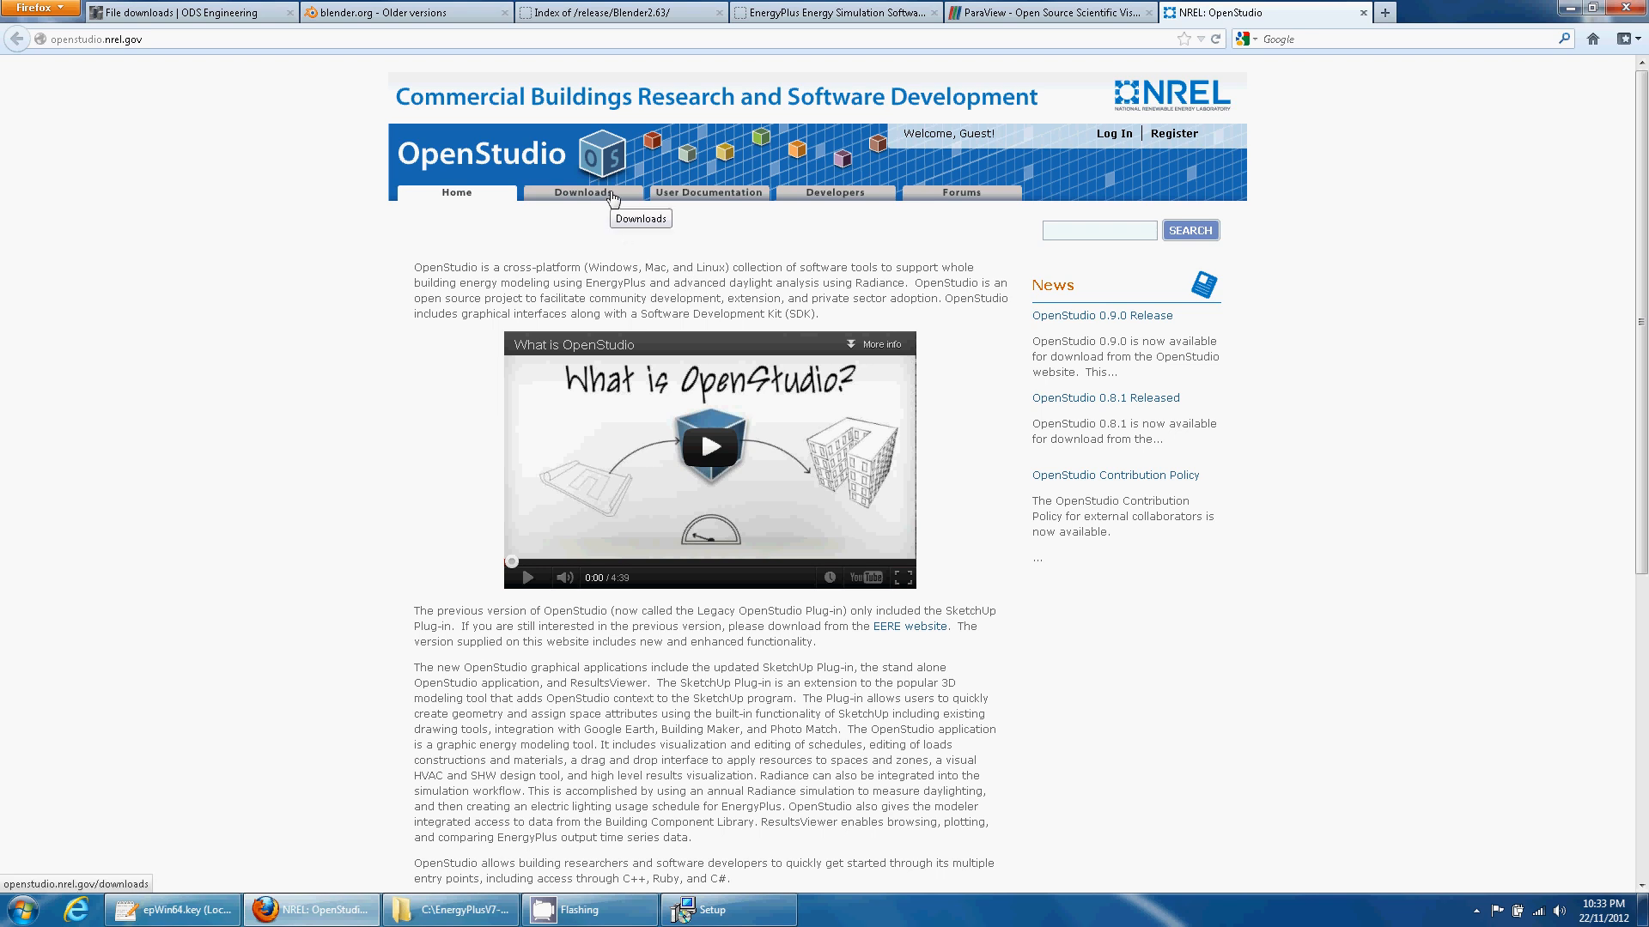
click(612, 194)
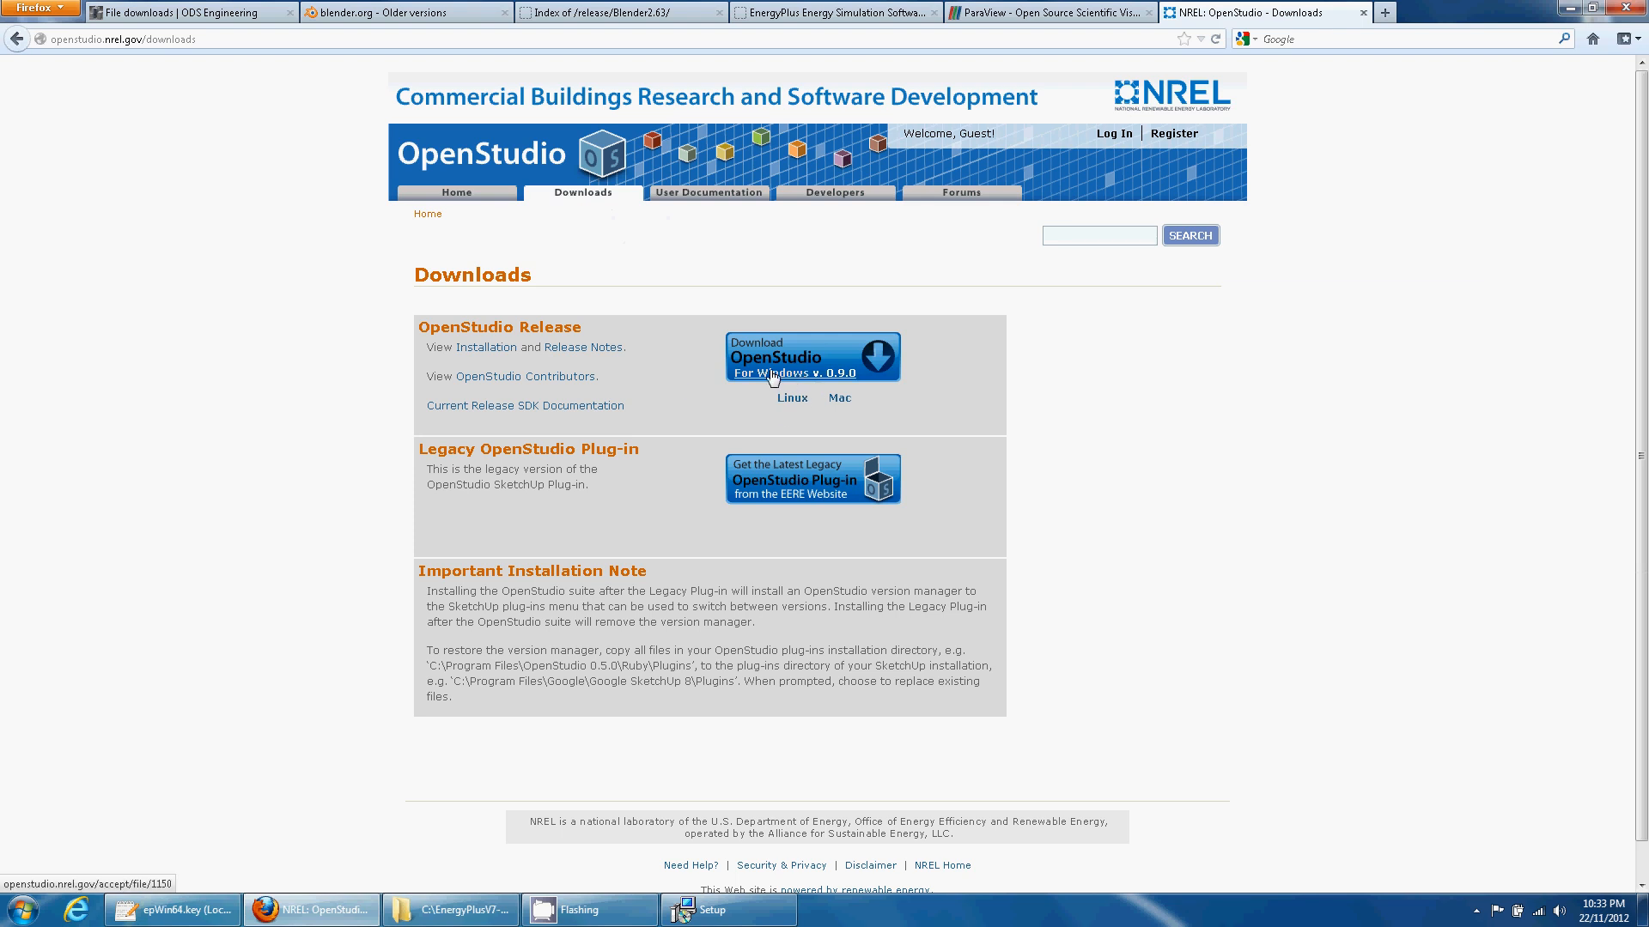
- Run the OpenStudio 0.9.0 installer from the desktop with licence accepted and default folder
click(1569, 8)
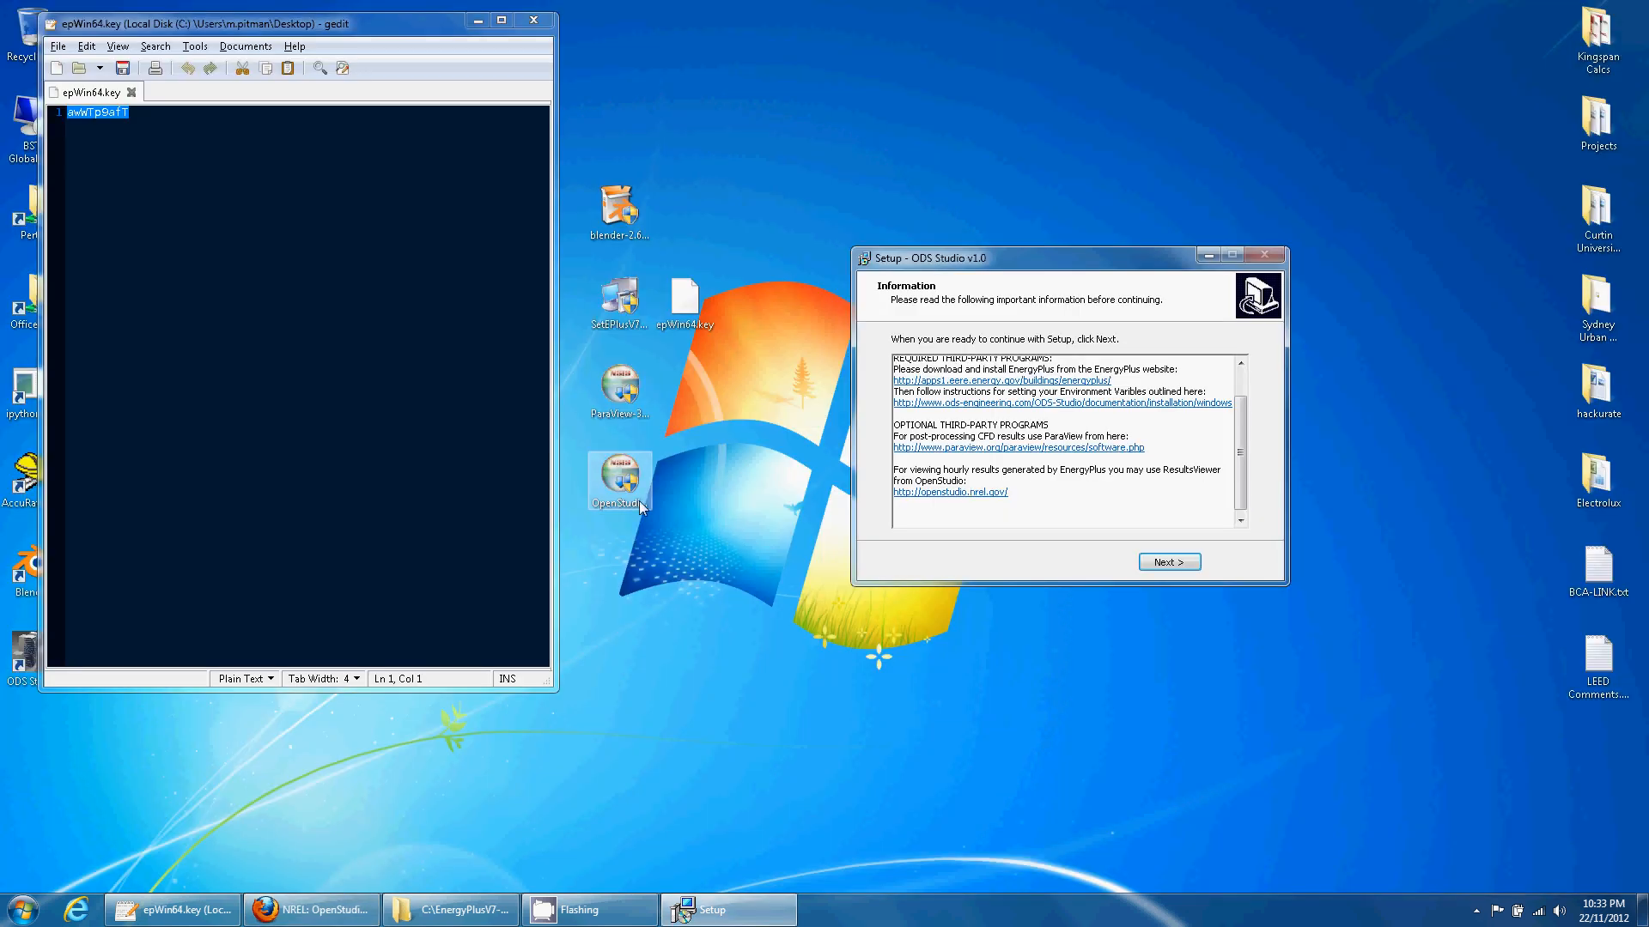
click(620, 481)
click(753, 484)
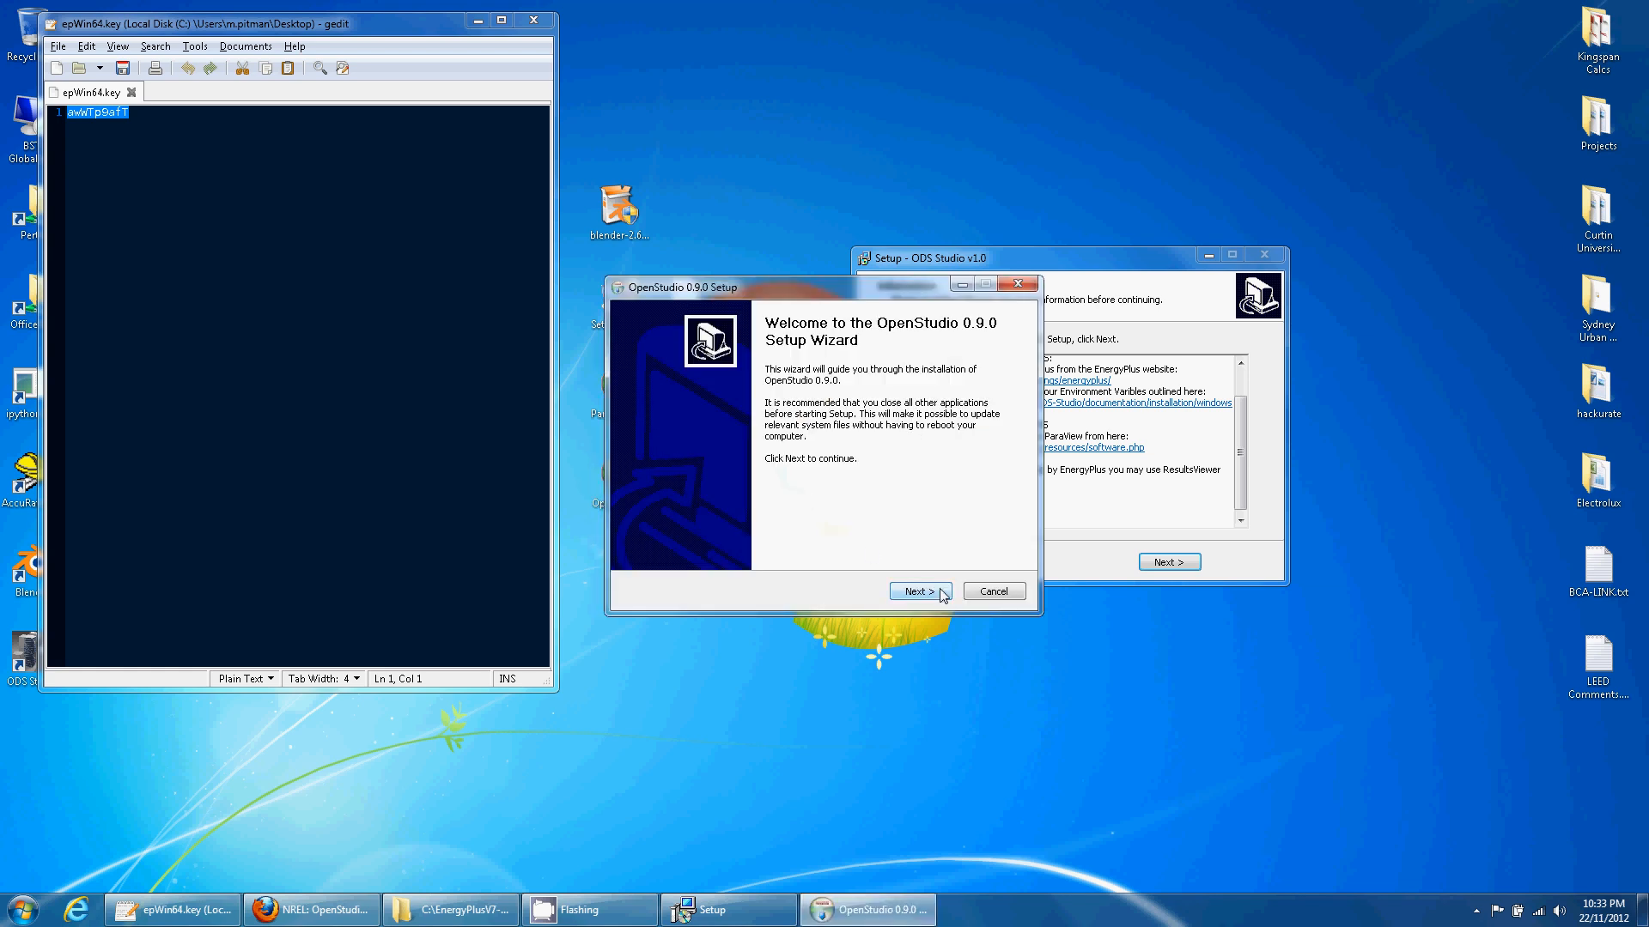
click(940, 593)
click(919, 593)
click(919, 592)
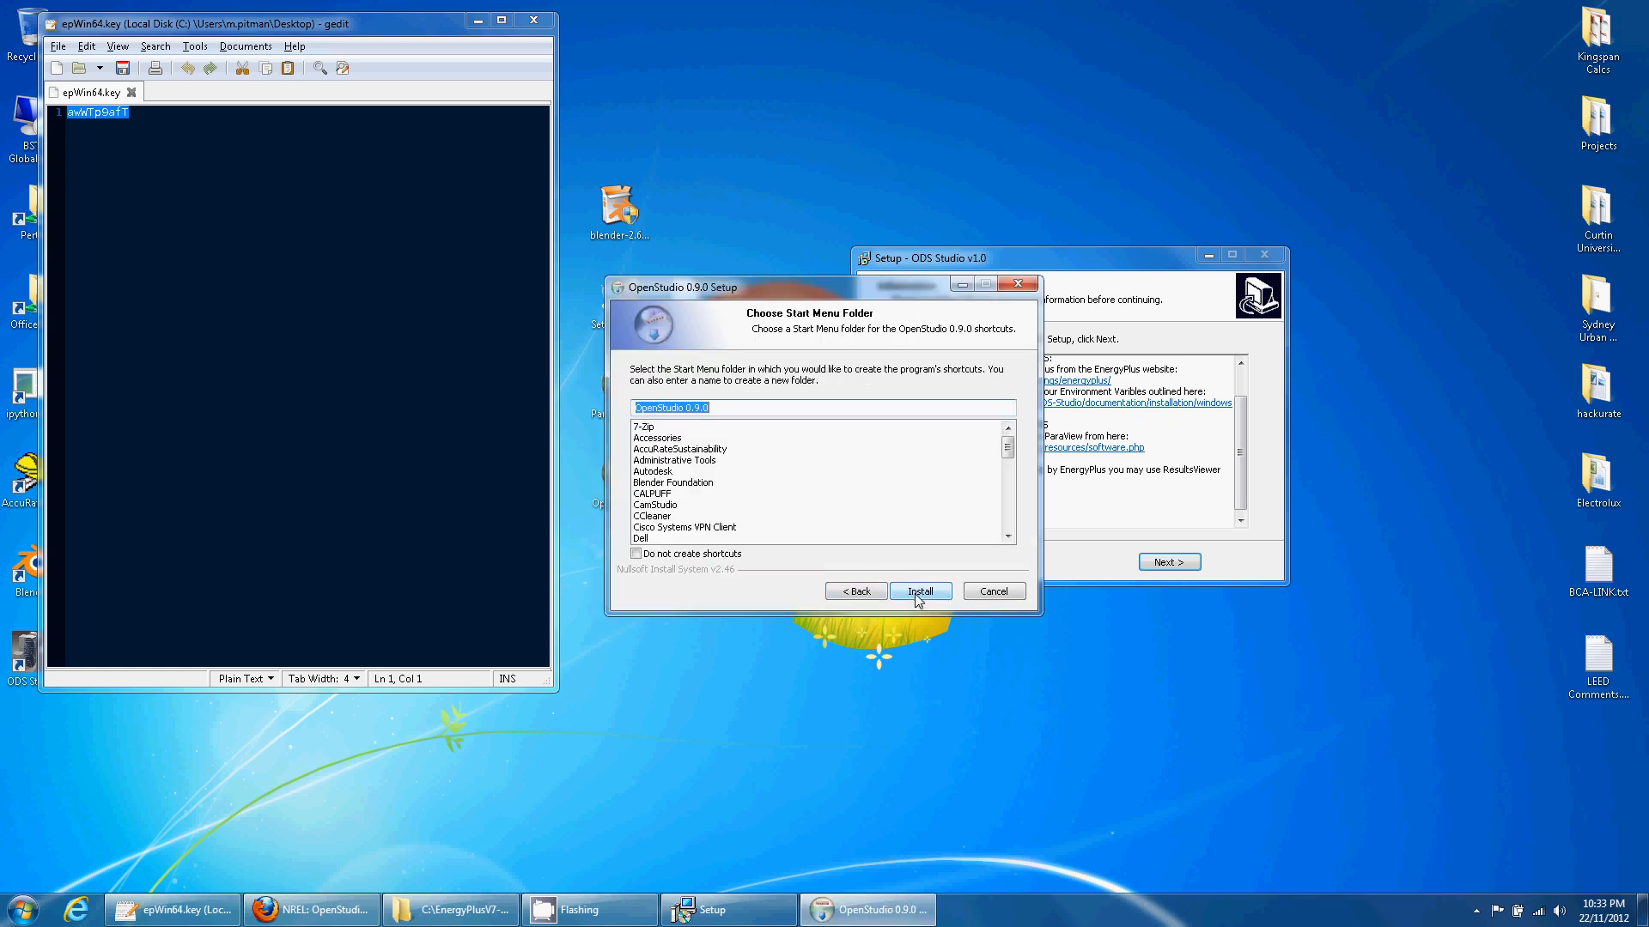
click(920, 592)
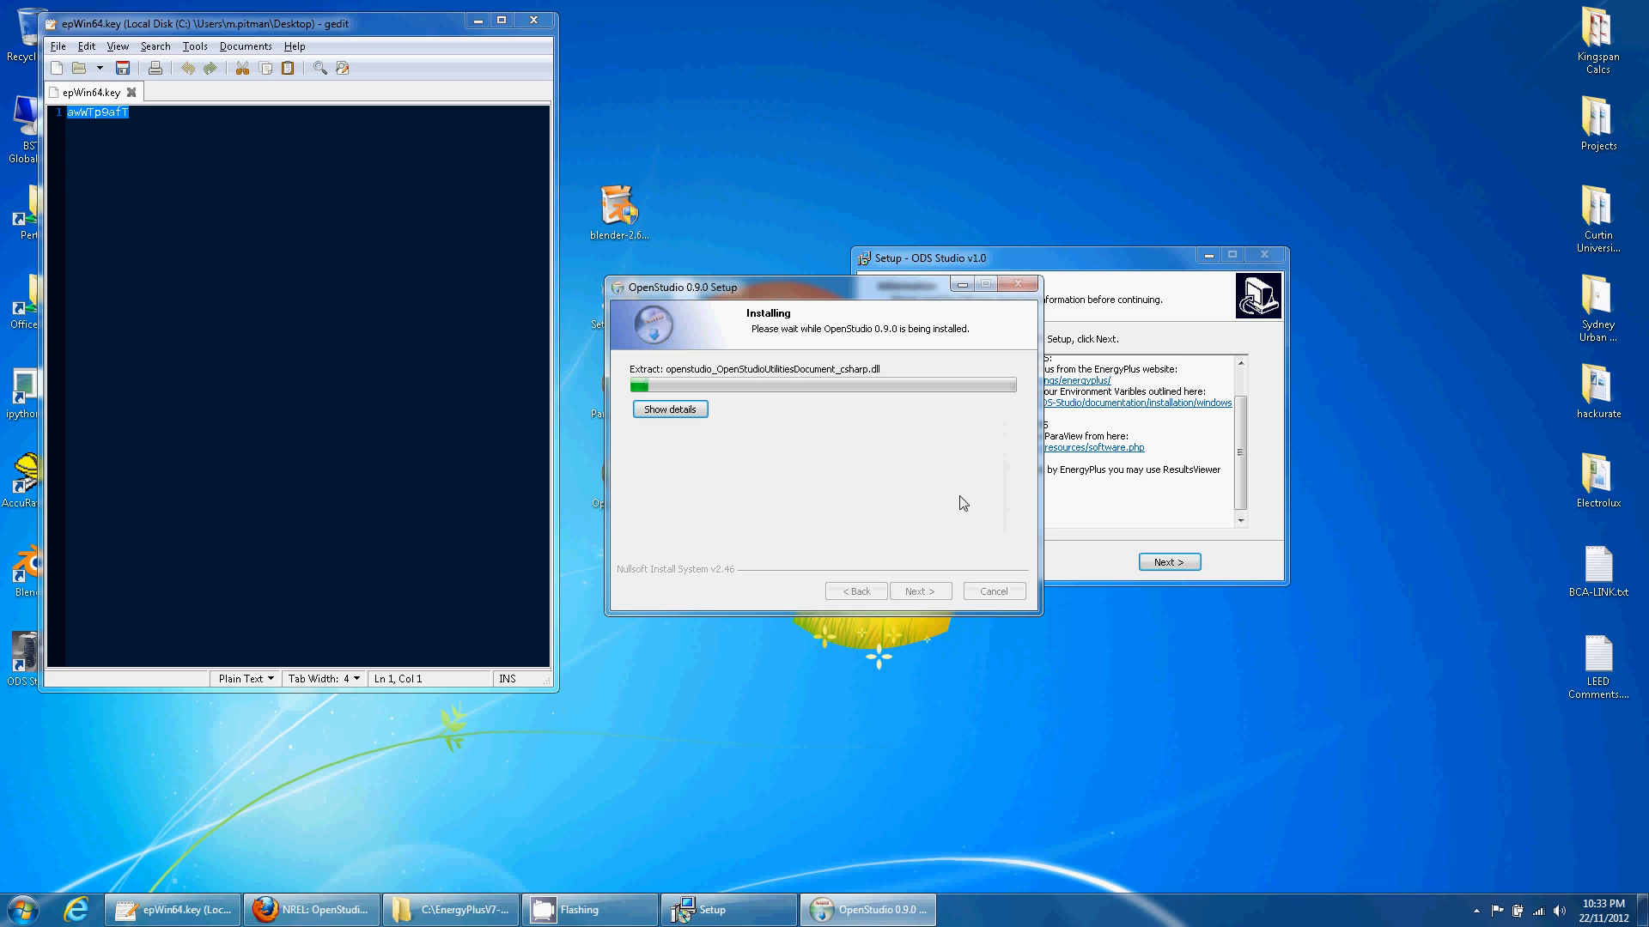
- Close the key file in gedit, finish the OpenStudio installer, and advance the ODS Studio setup
click(1113, 293)
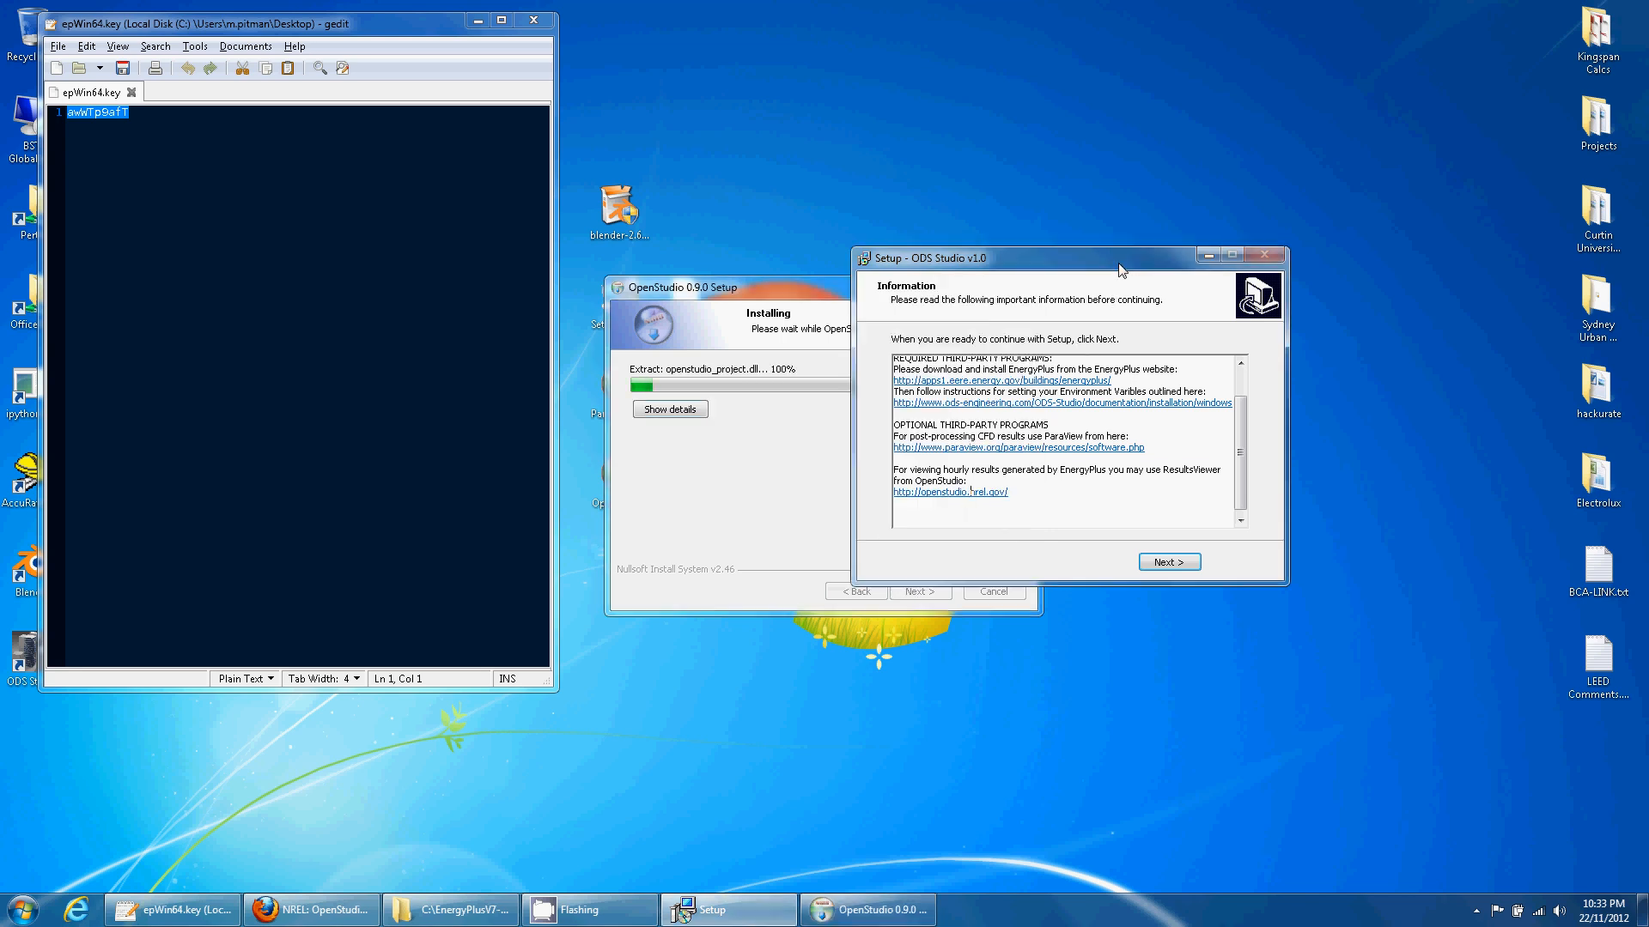
drag(1107, 265, 1296, 59)
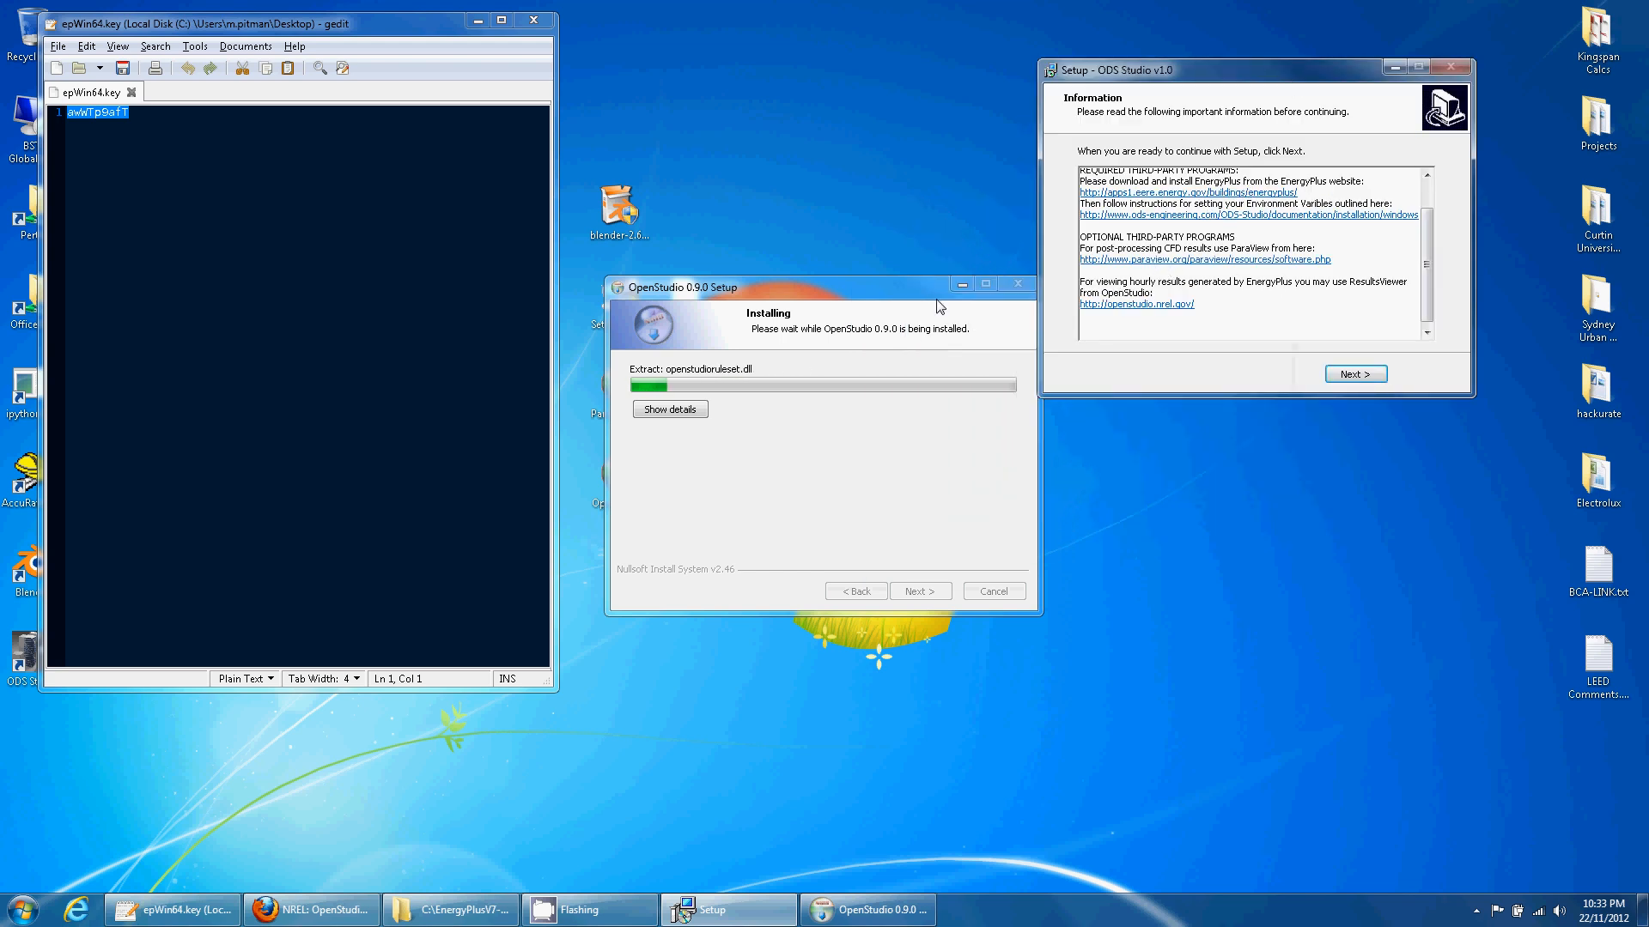
click(893, 301)
drag(893, 301, 835, 334)
click(533, 20)
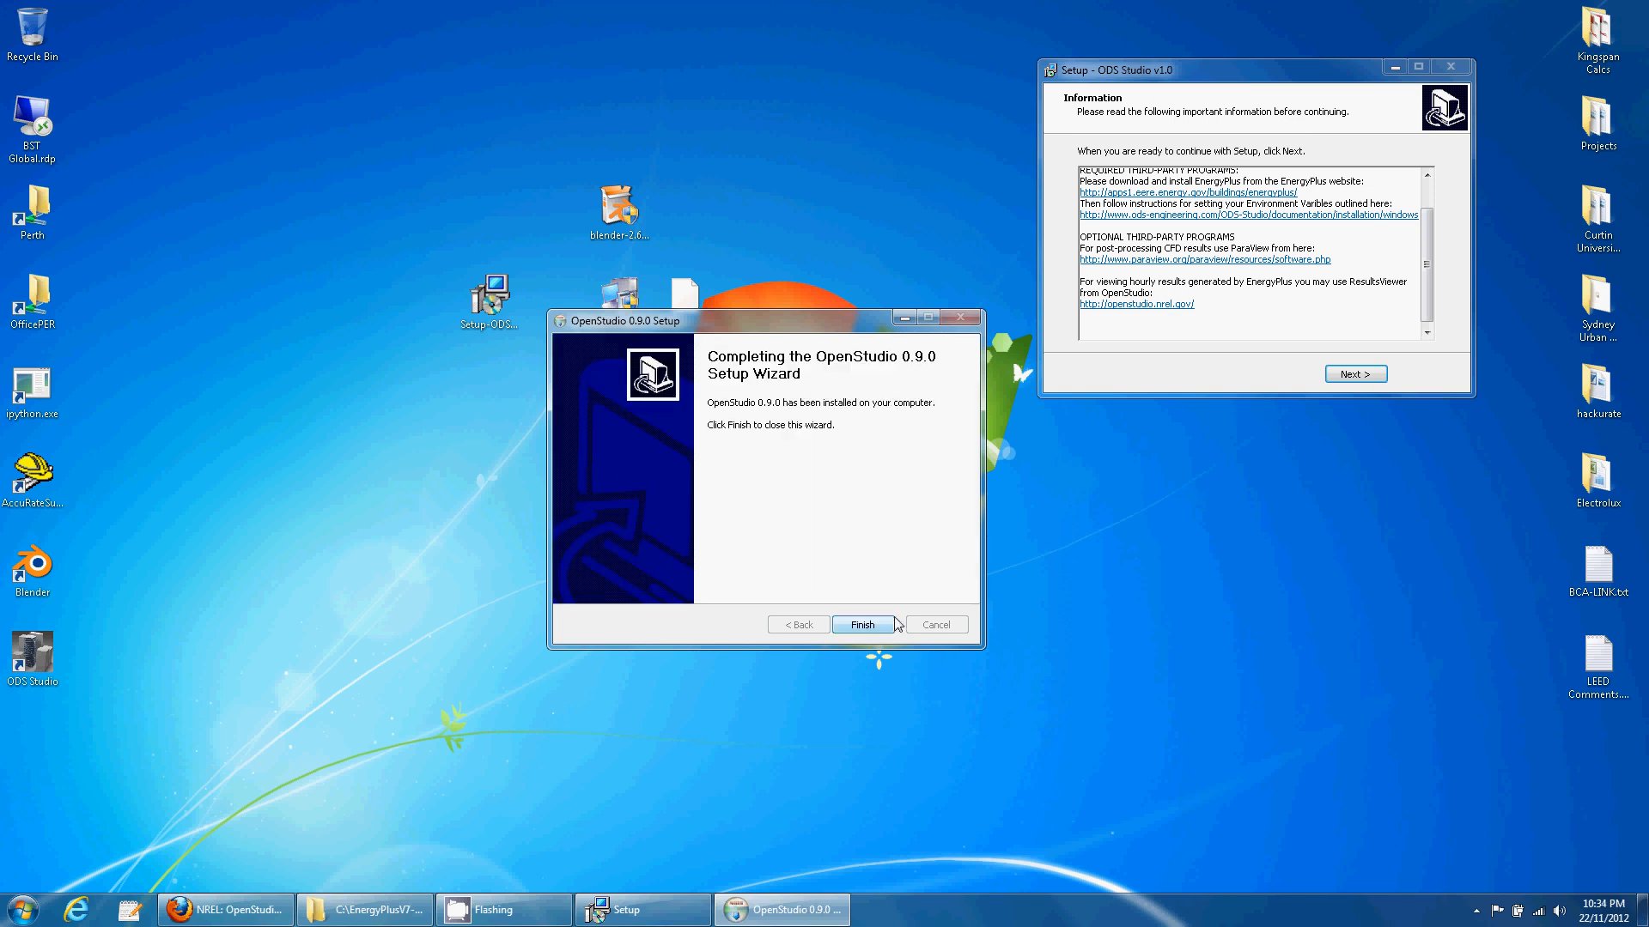
key(Return)
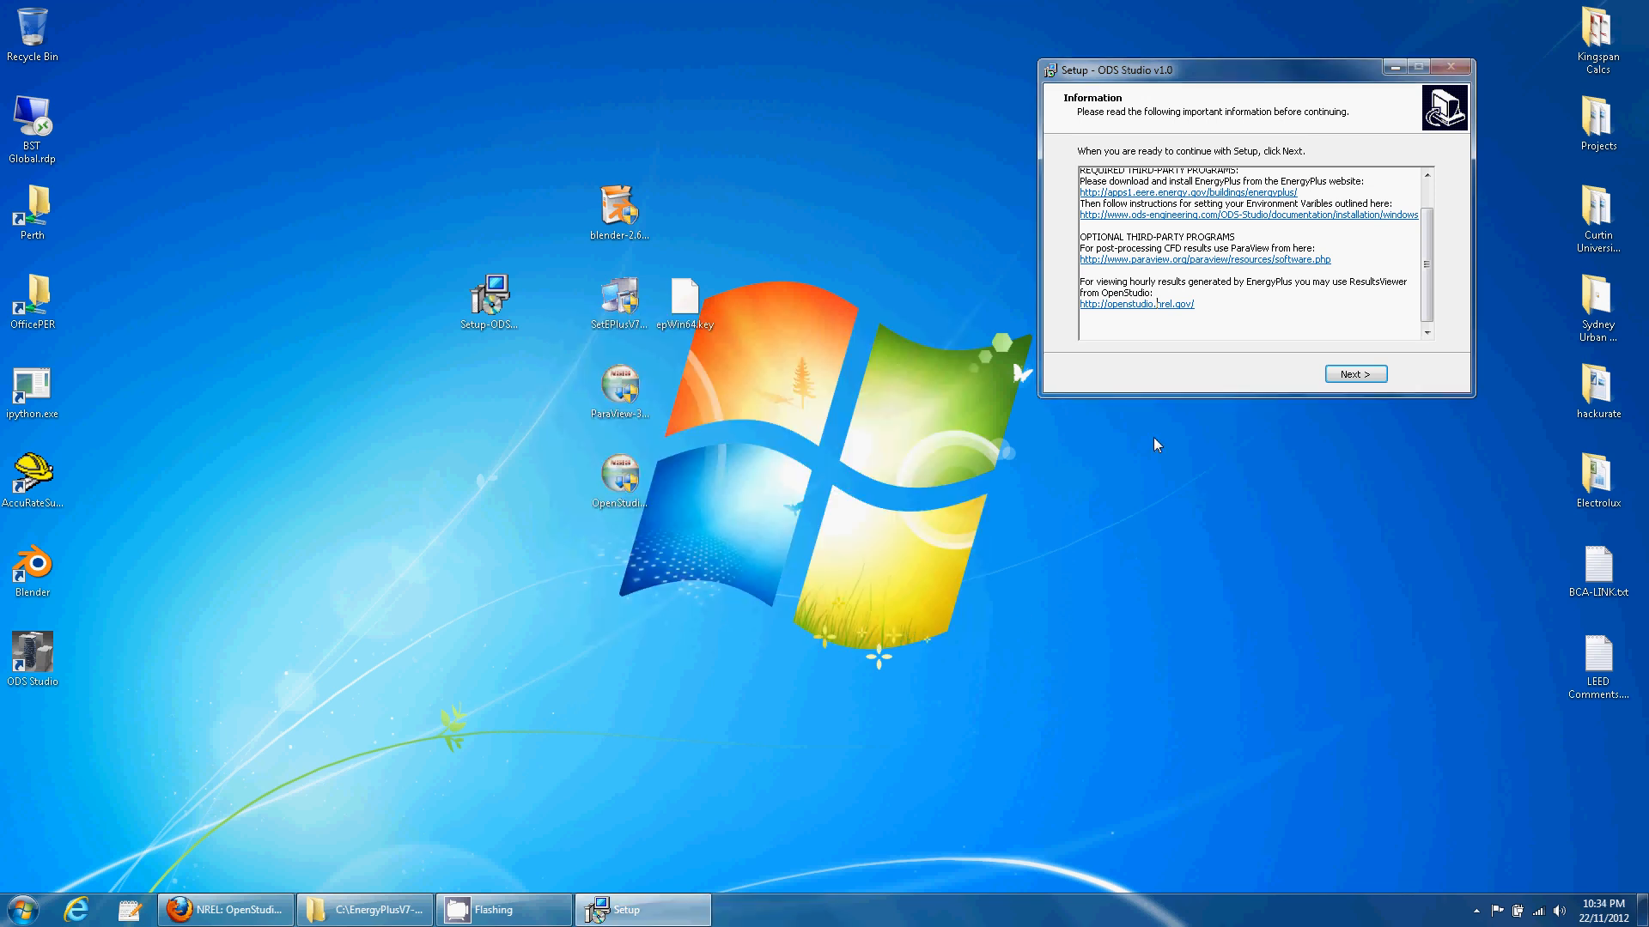
click(1355, 375)
- Finish the ODS Studio setup and move the installer and key file icons aside
click(1353, 375)
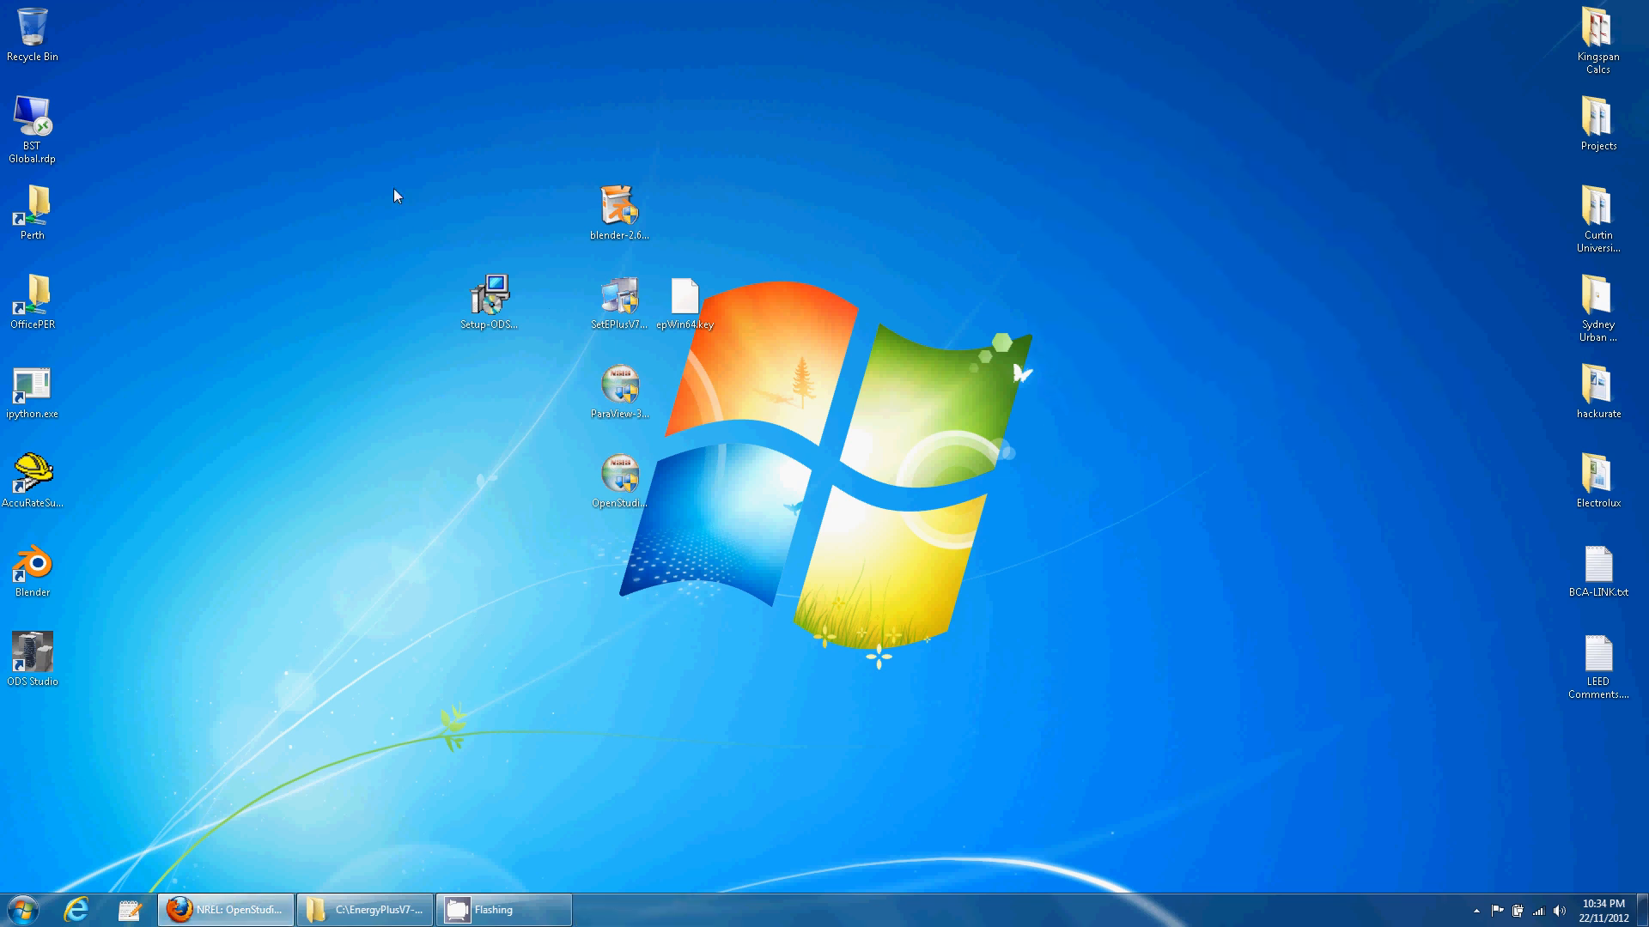
drag(394, 192, 802, 656)
drag(623, 509, 1344, 326)
click(1252, 545)
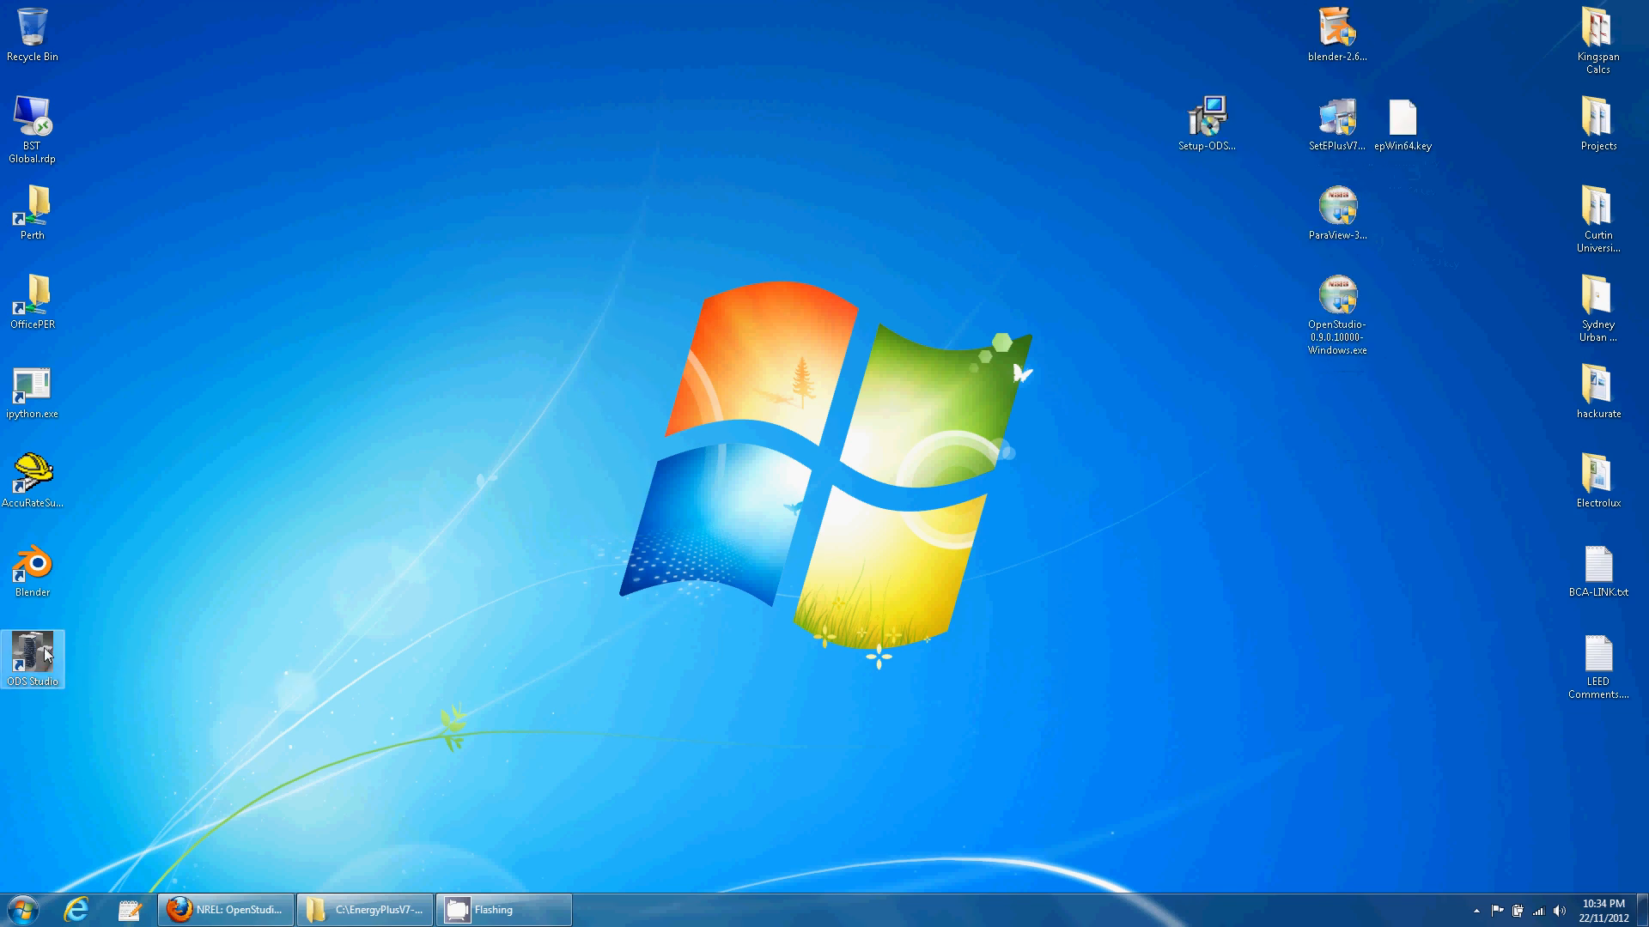
- Check Blender's Architecture add-ons list for the five ODS Studio add-ons, then close Blender
double_click(41, 571)
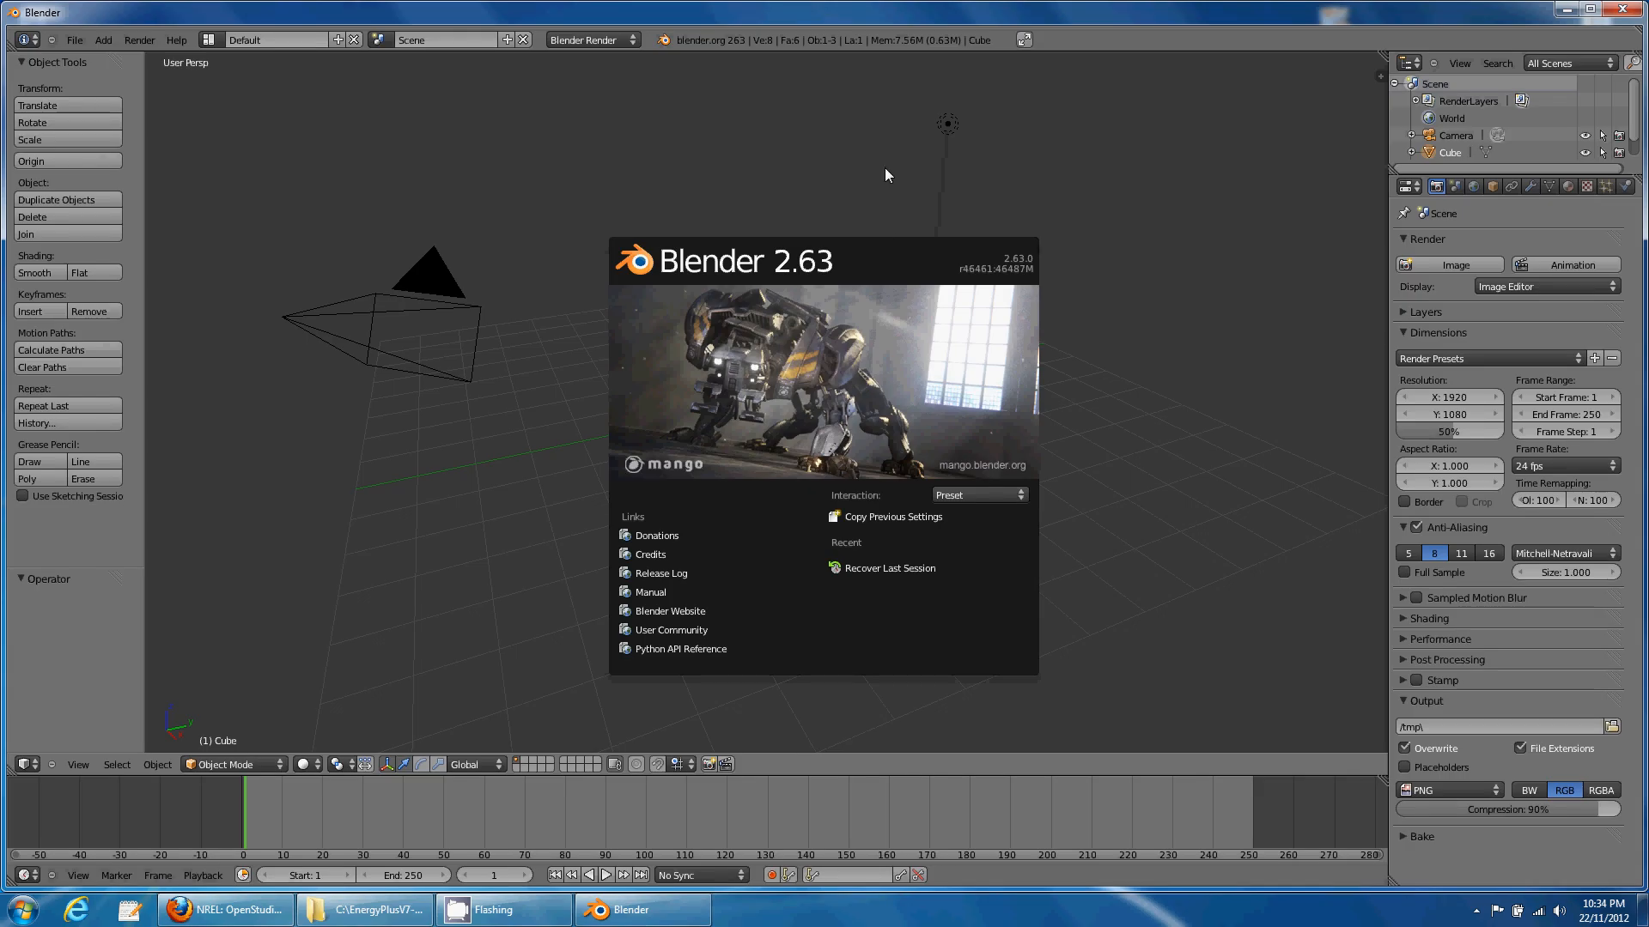
click(797, 204)
key(ctrl+alt+u)
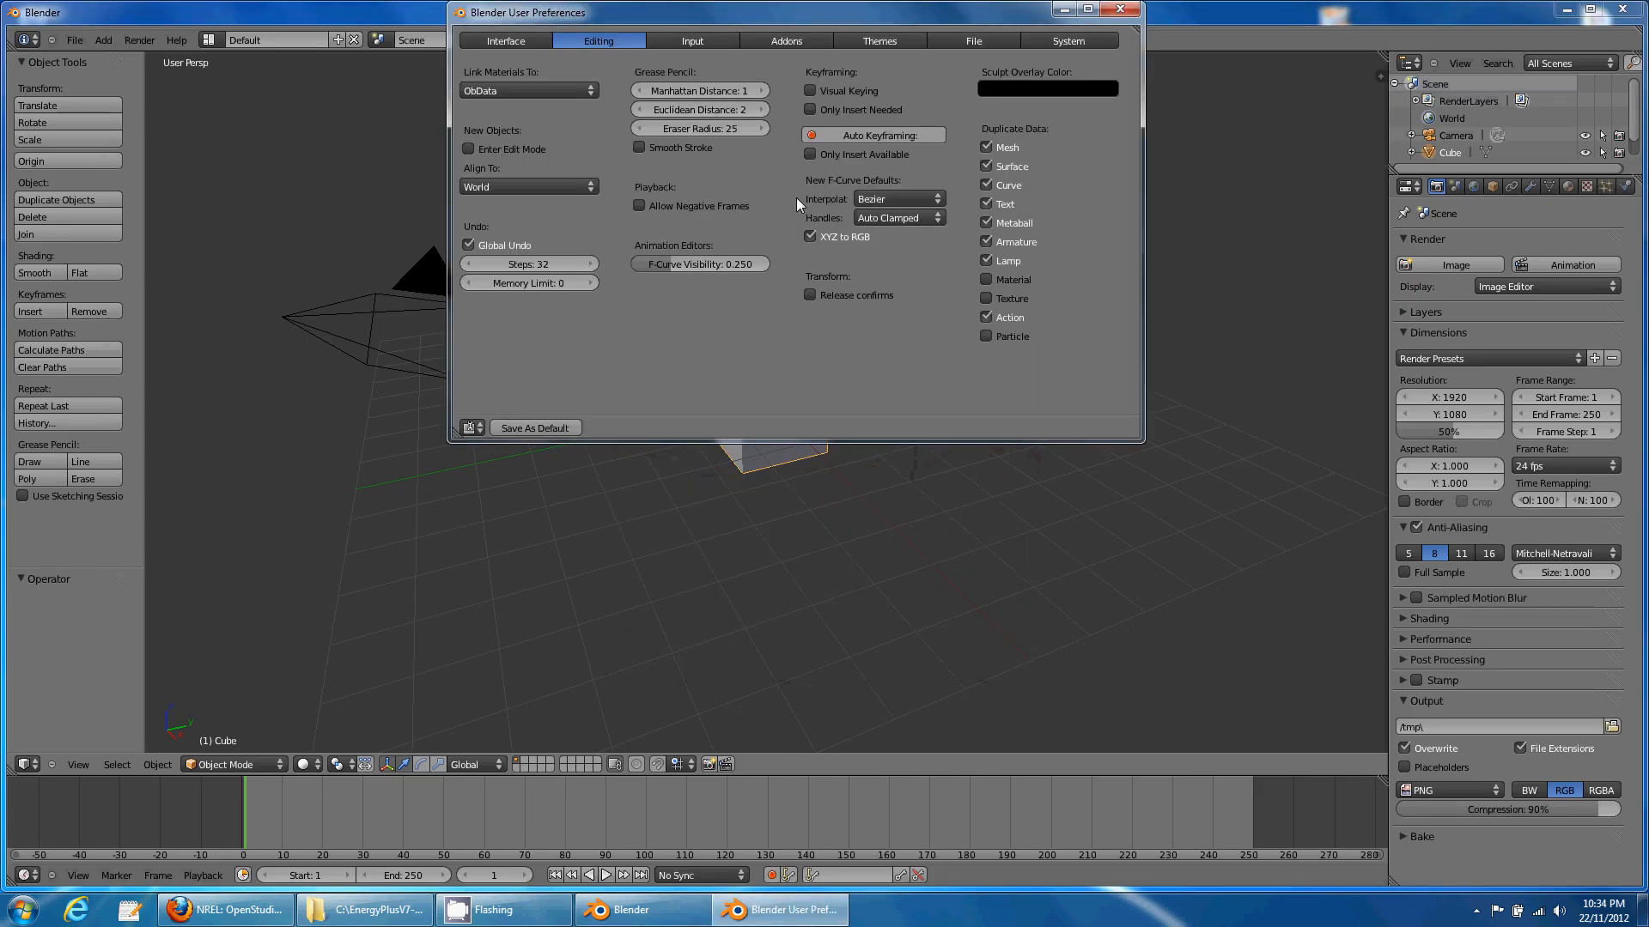
click(787, 40)
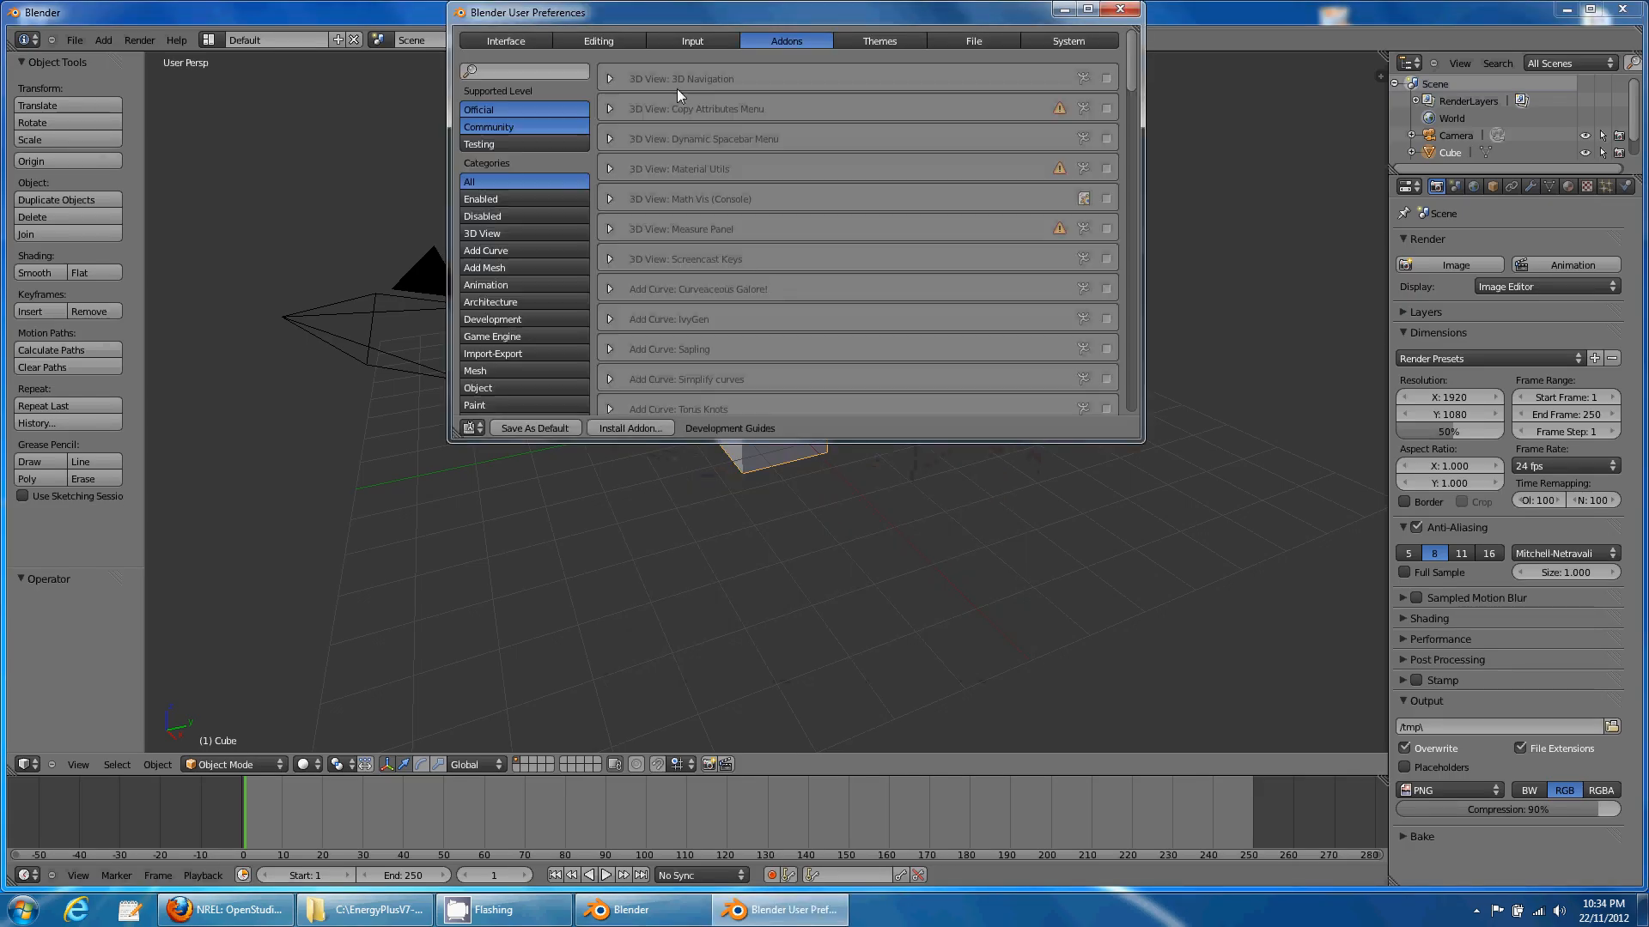
click(526, 301)
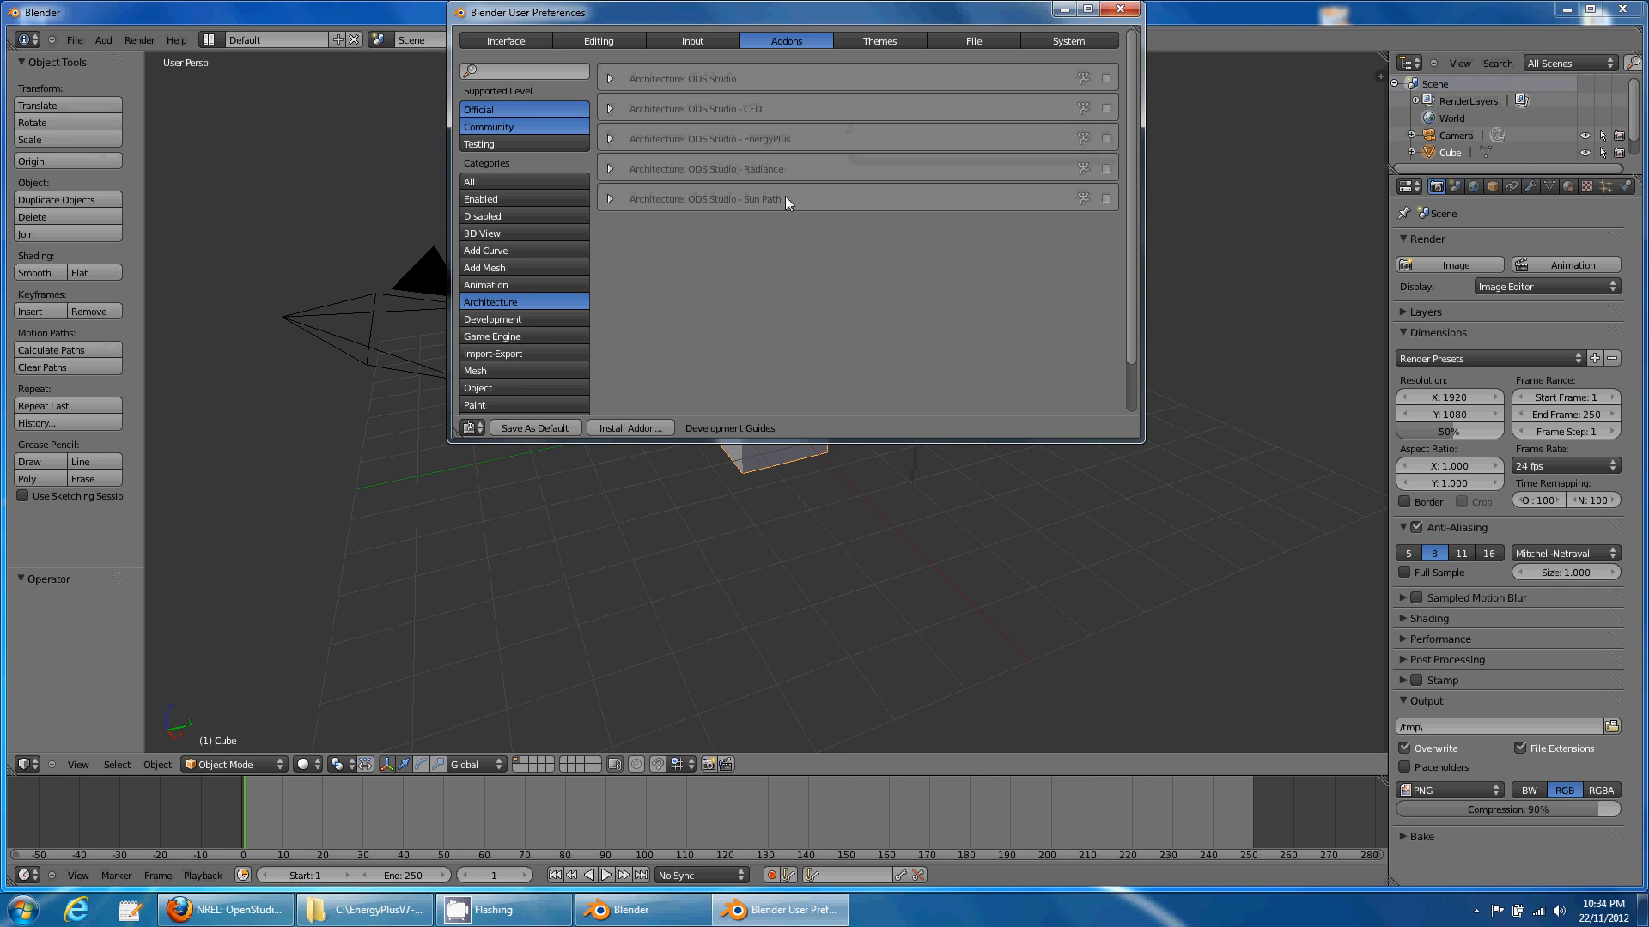
click(1120, 11)
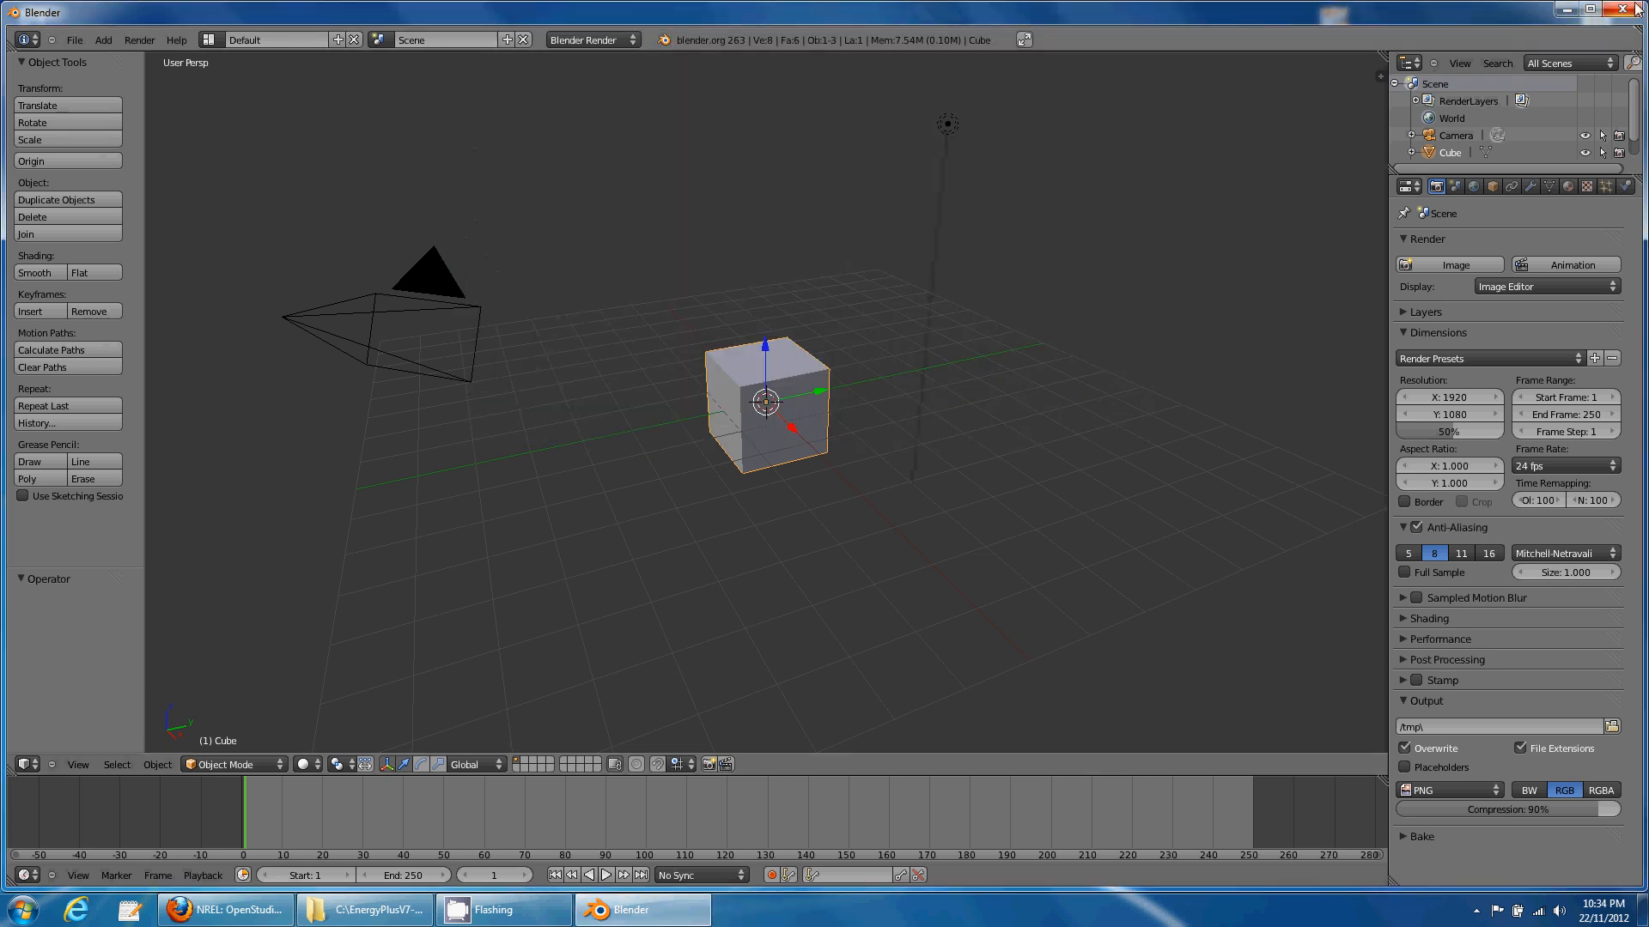
click(1622, 9)
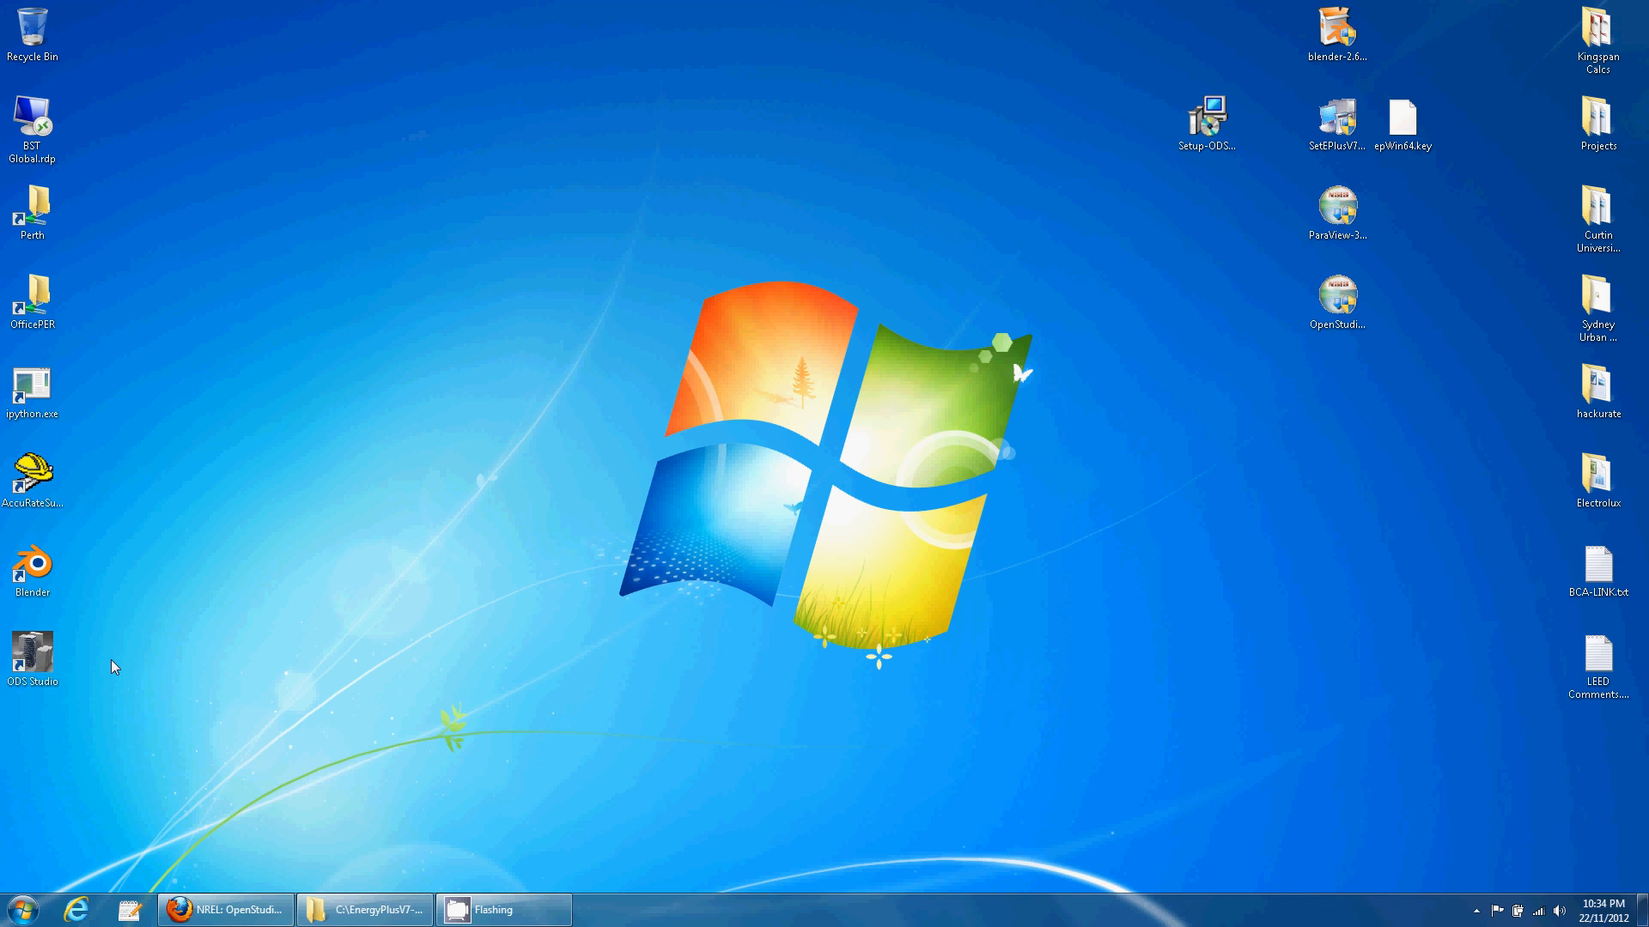
- Launch ODS Studio, maximize Blender, and enlarge the ODS Studio console at top-left
double_click(34, 659)
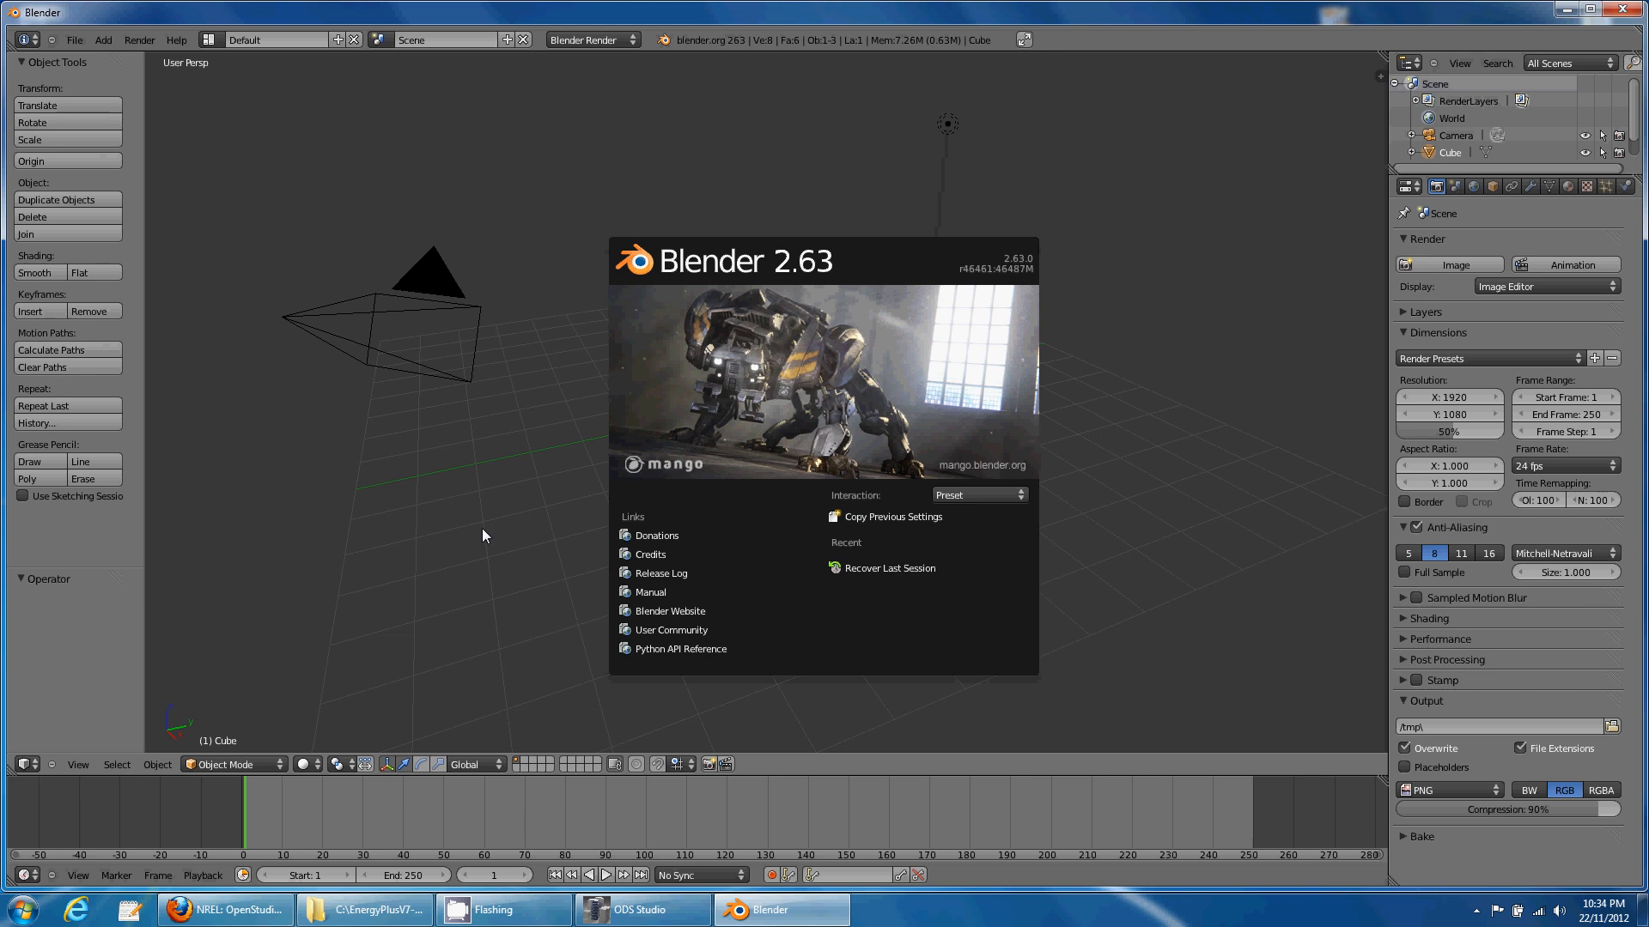
double_click(1075, 12)
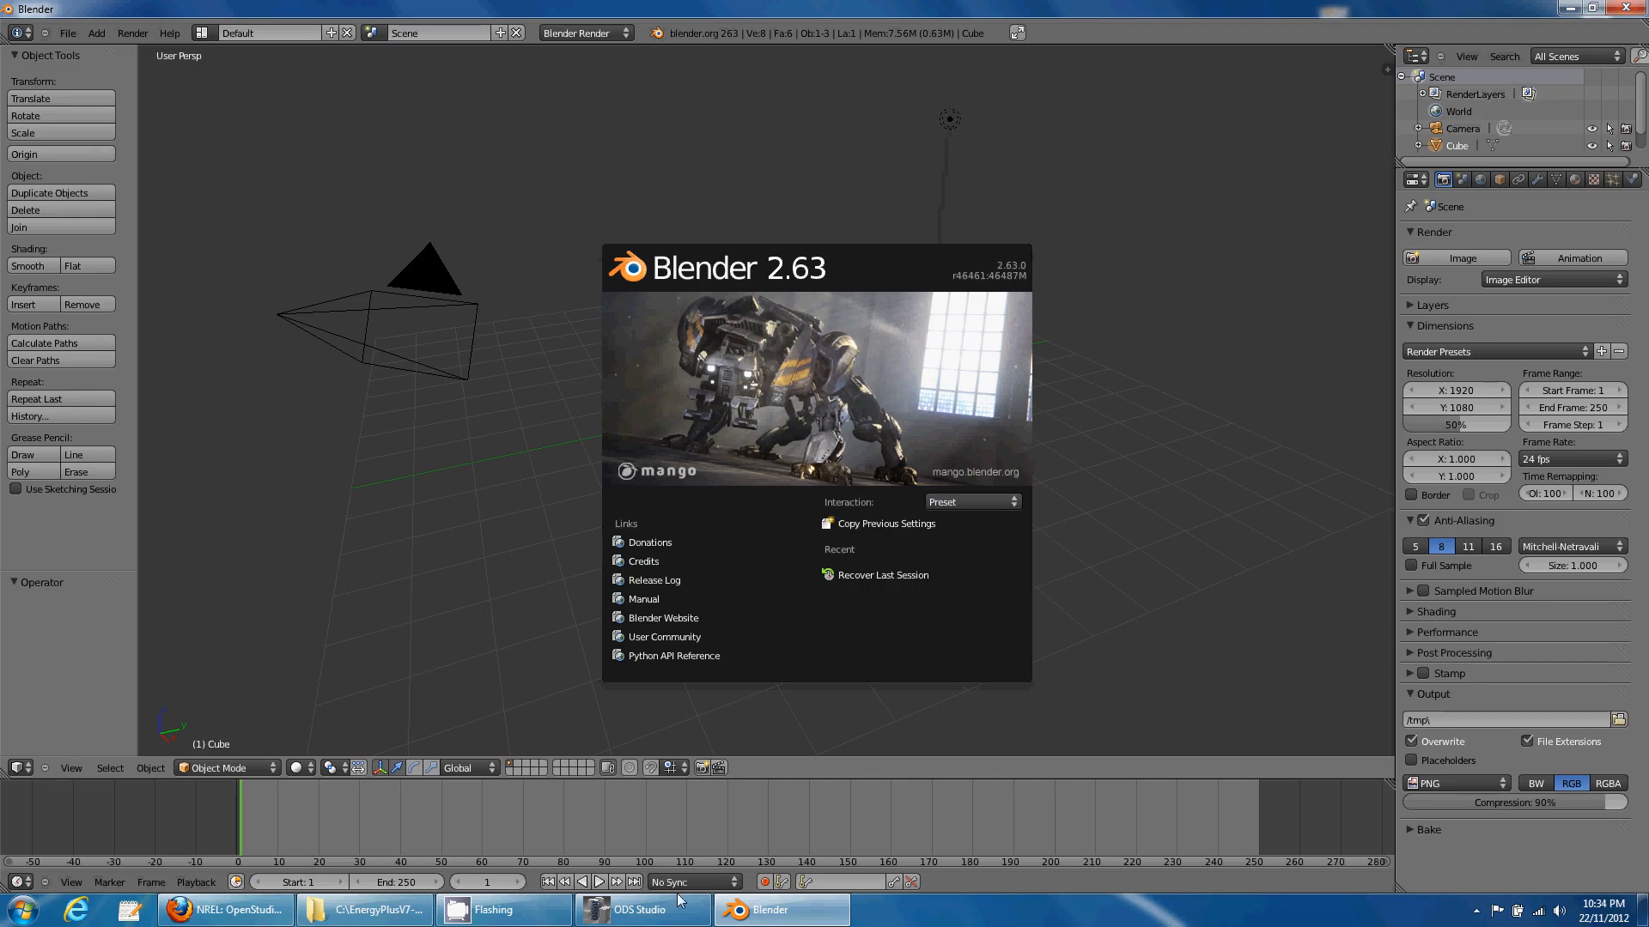
click(678, 907)
drag(482, 162, 413, 74)
drag(652, 352, 654, 693)
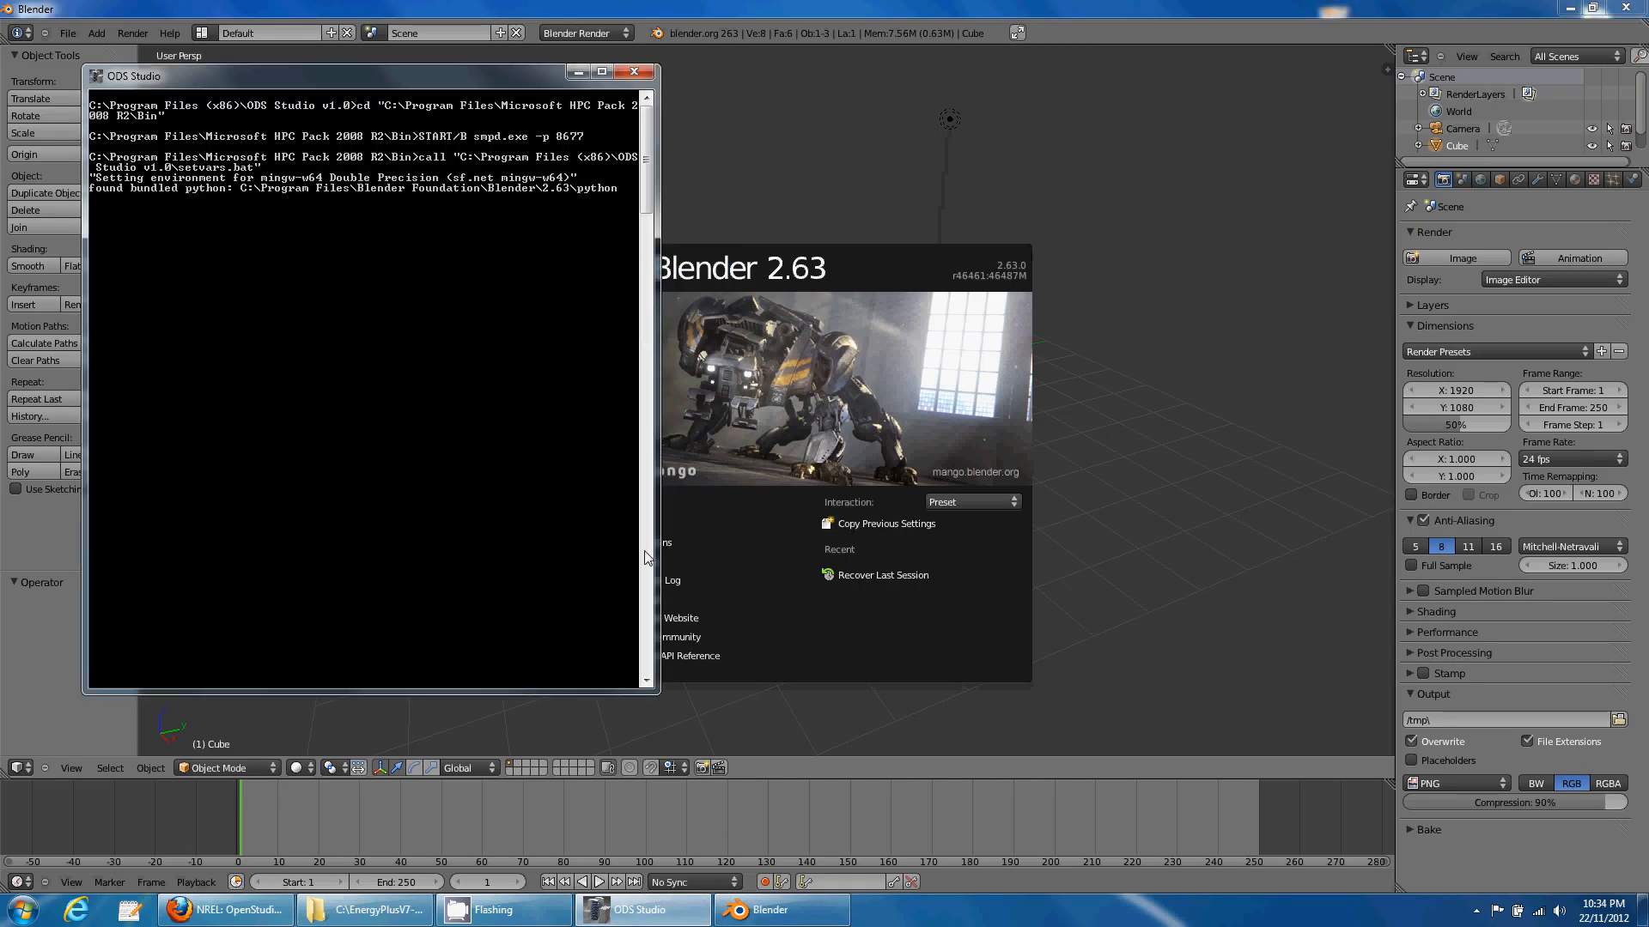
drag(464, 72, 467, 69)
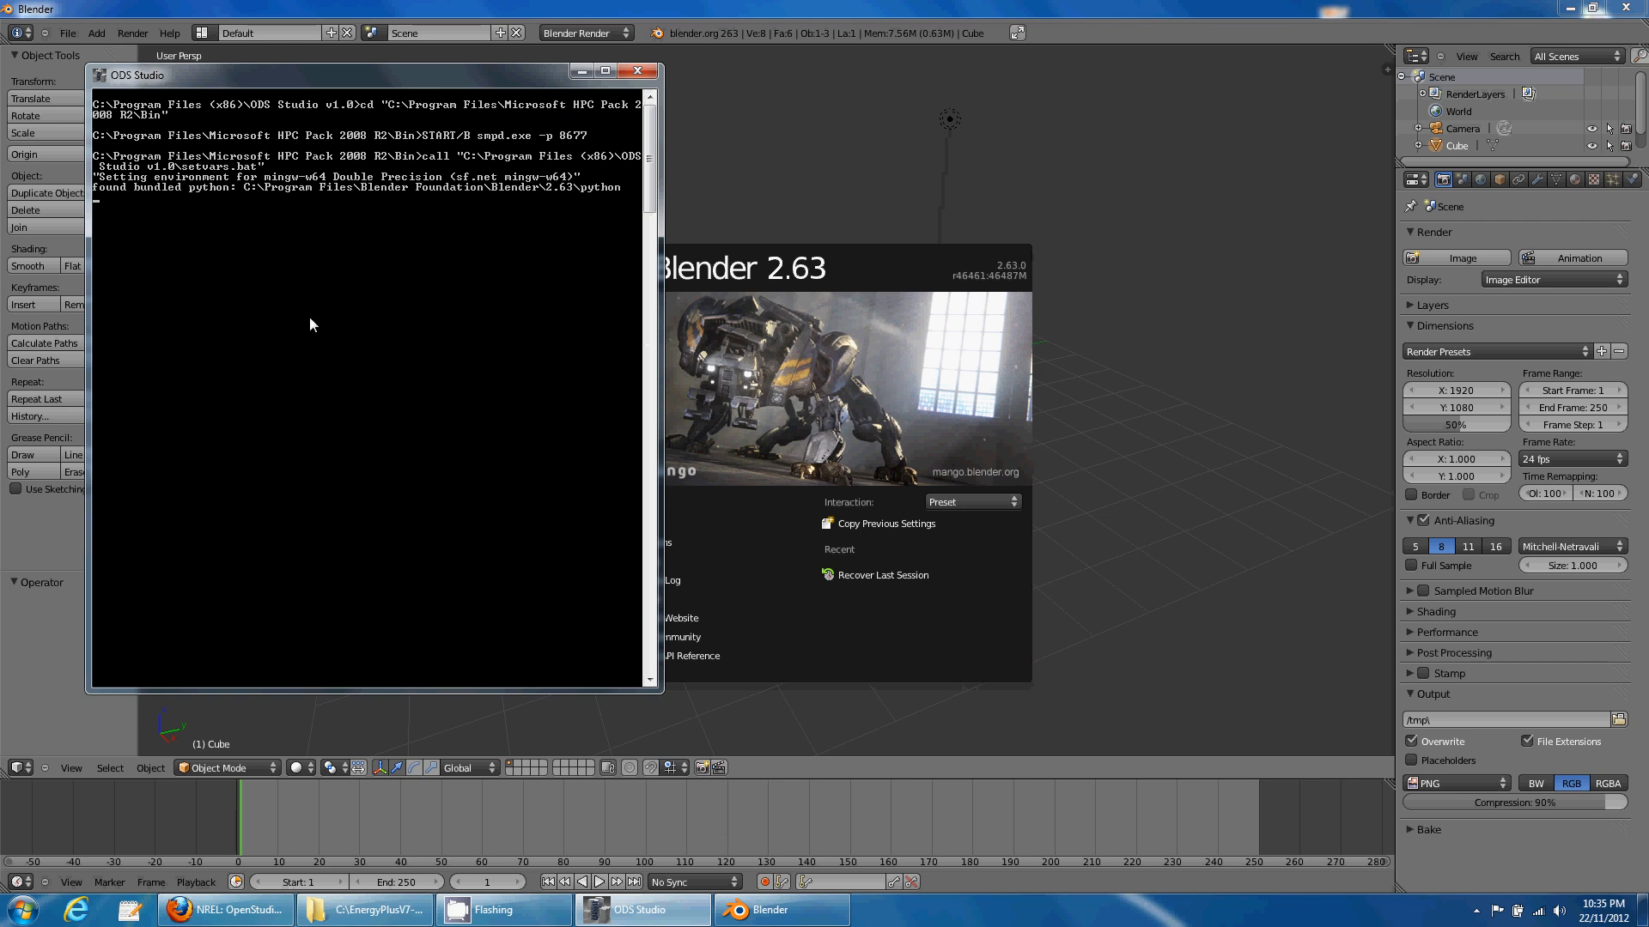
click(744, 16)
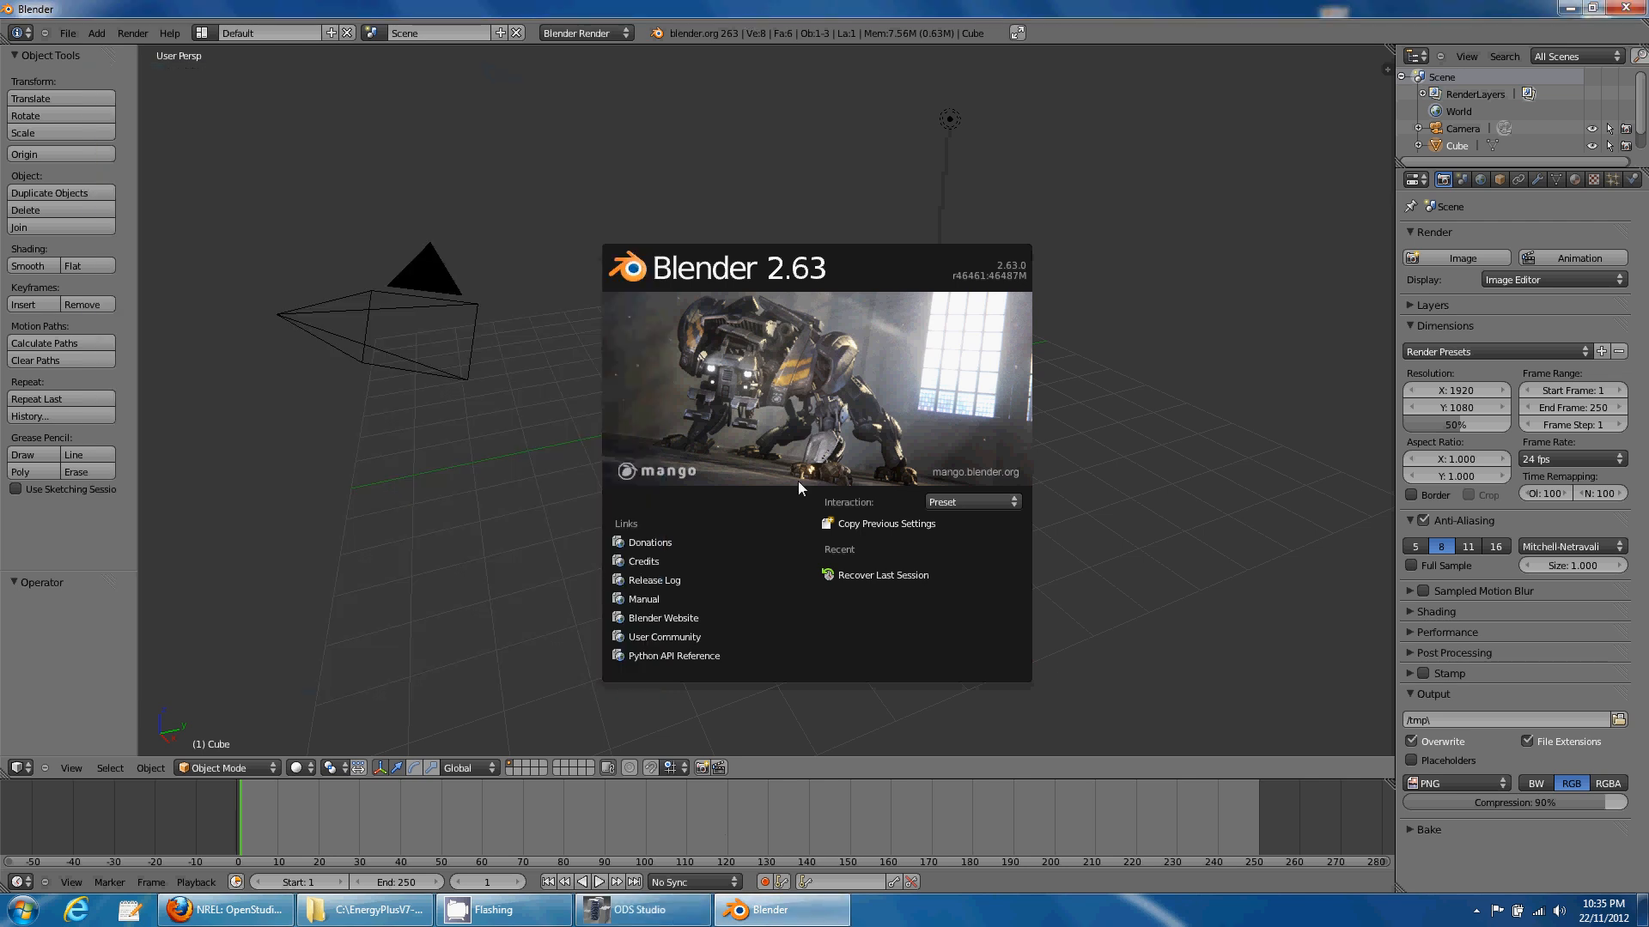
- Raise the cube 2 units along Z and scale it to double height
key(g)
key(z)
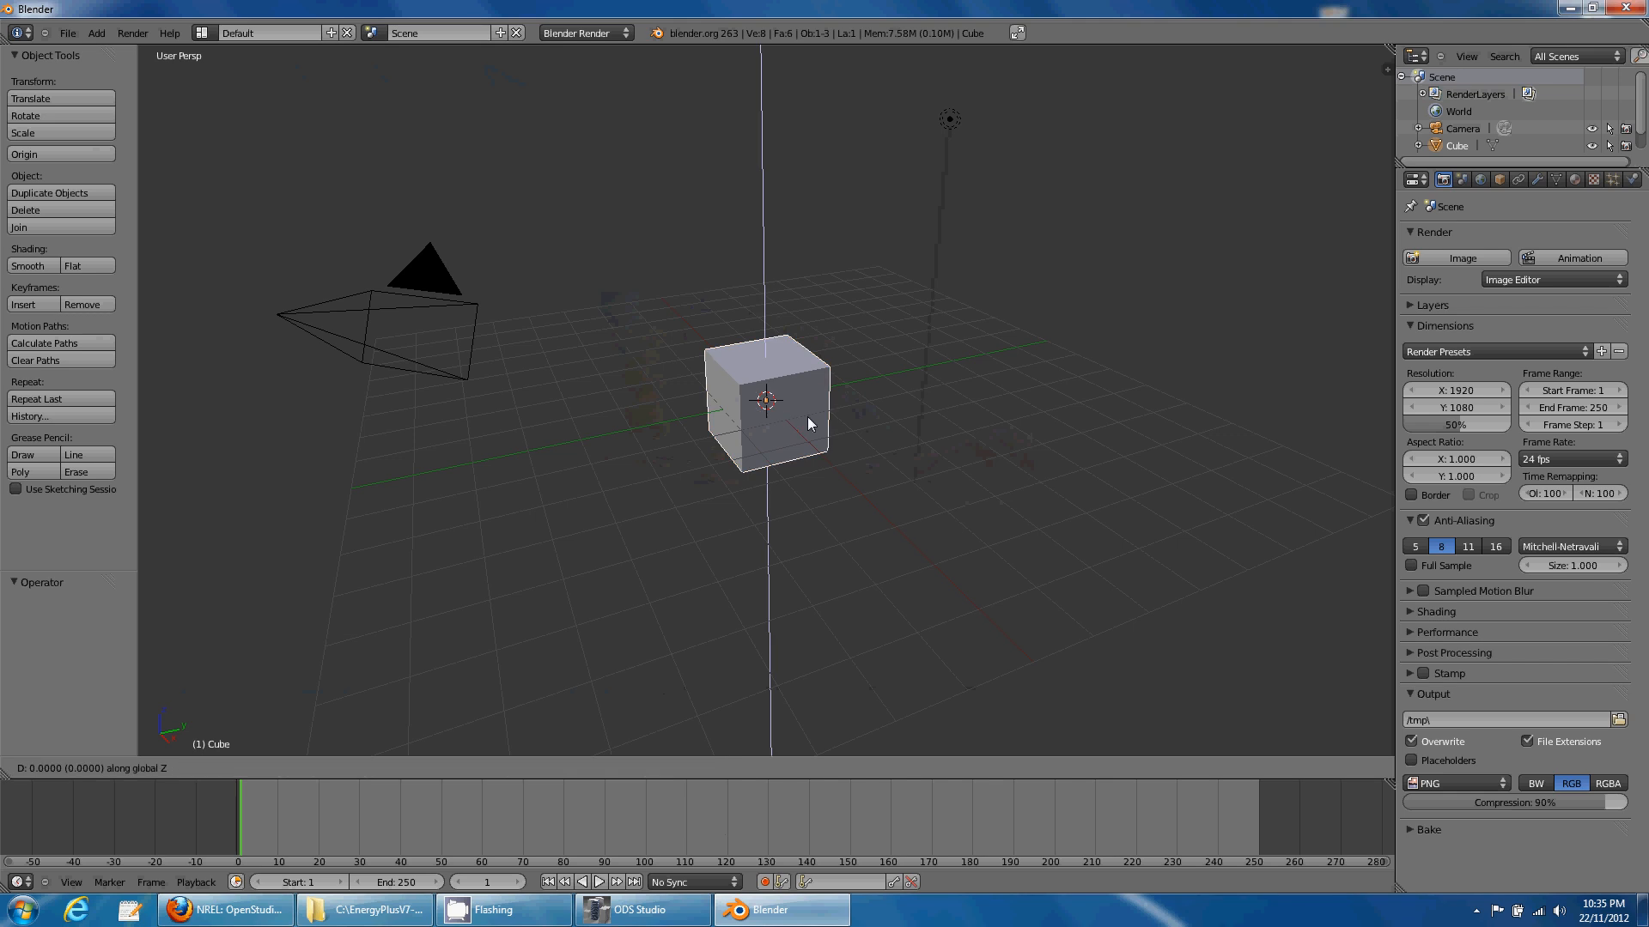
key(2)
key(Return)
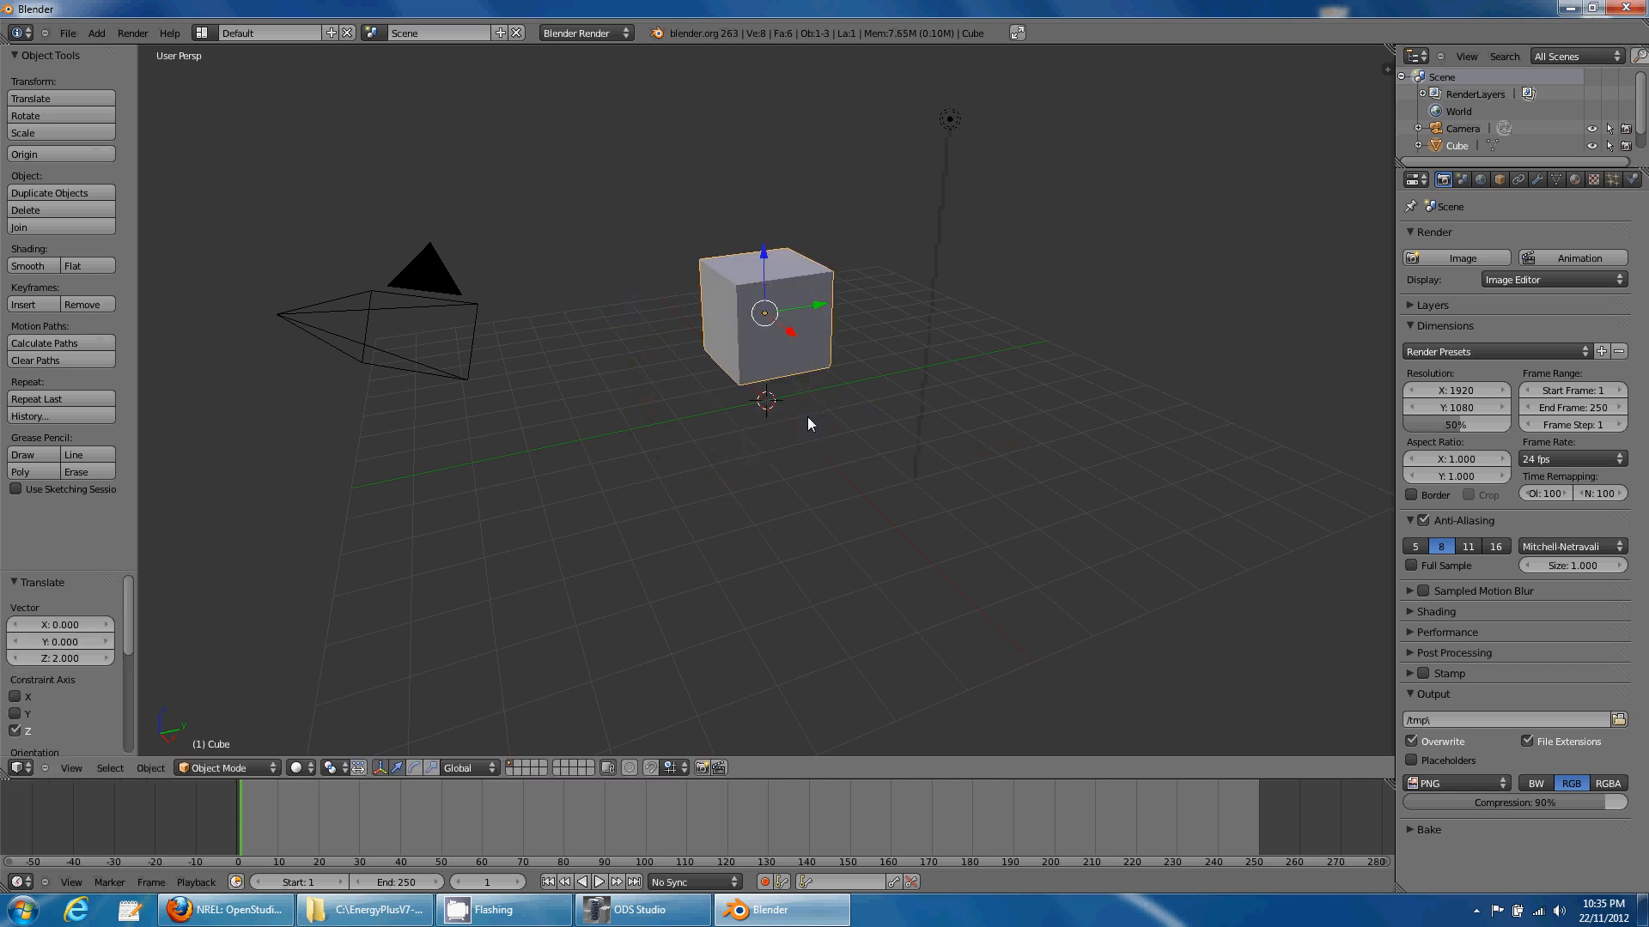
key(s)
key(z)
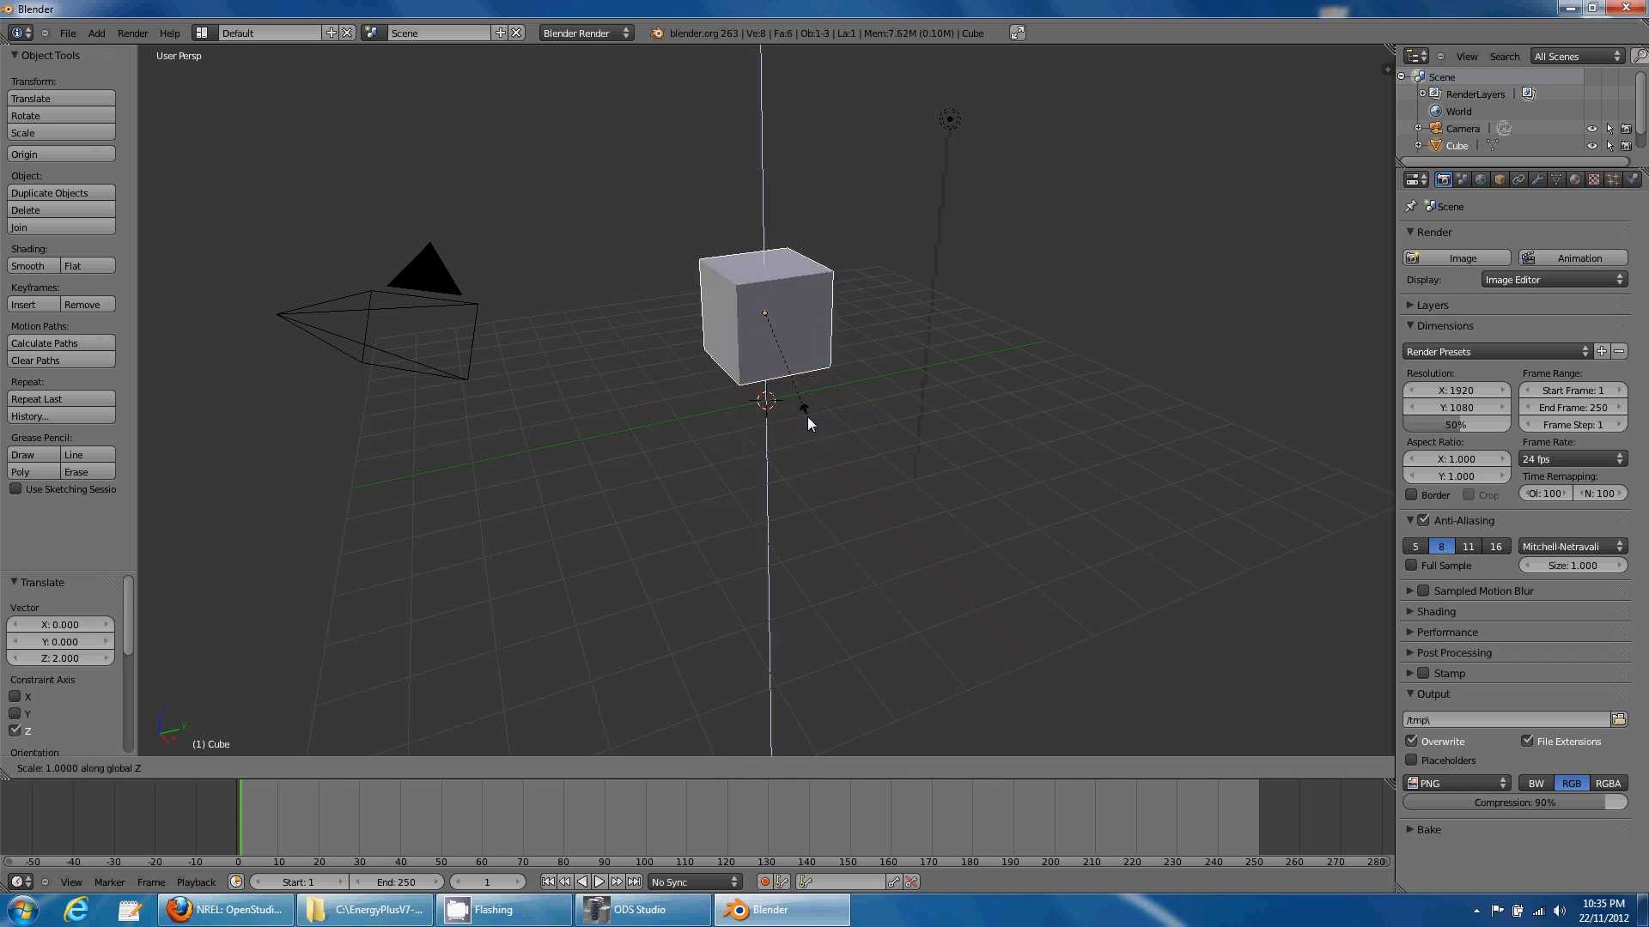
key(2)
key(Return)
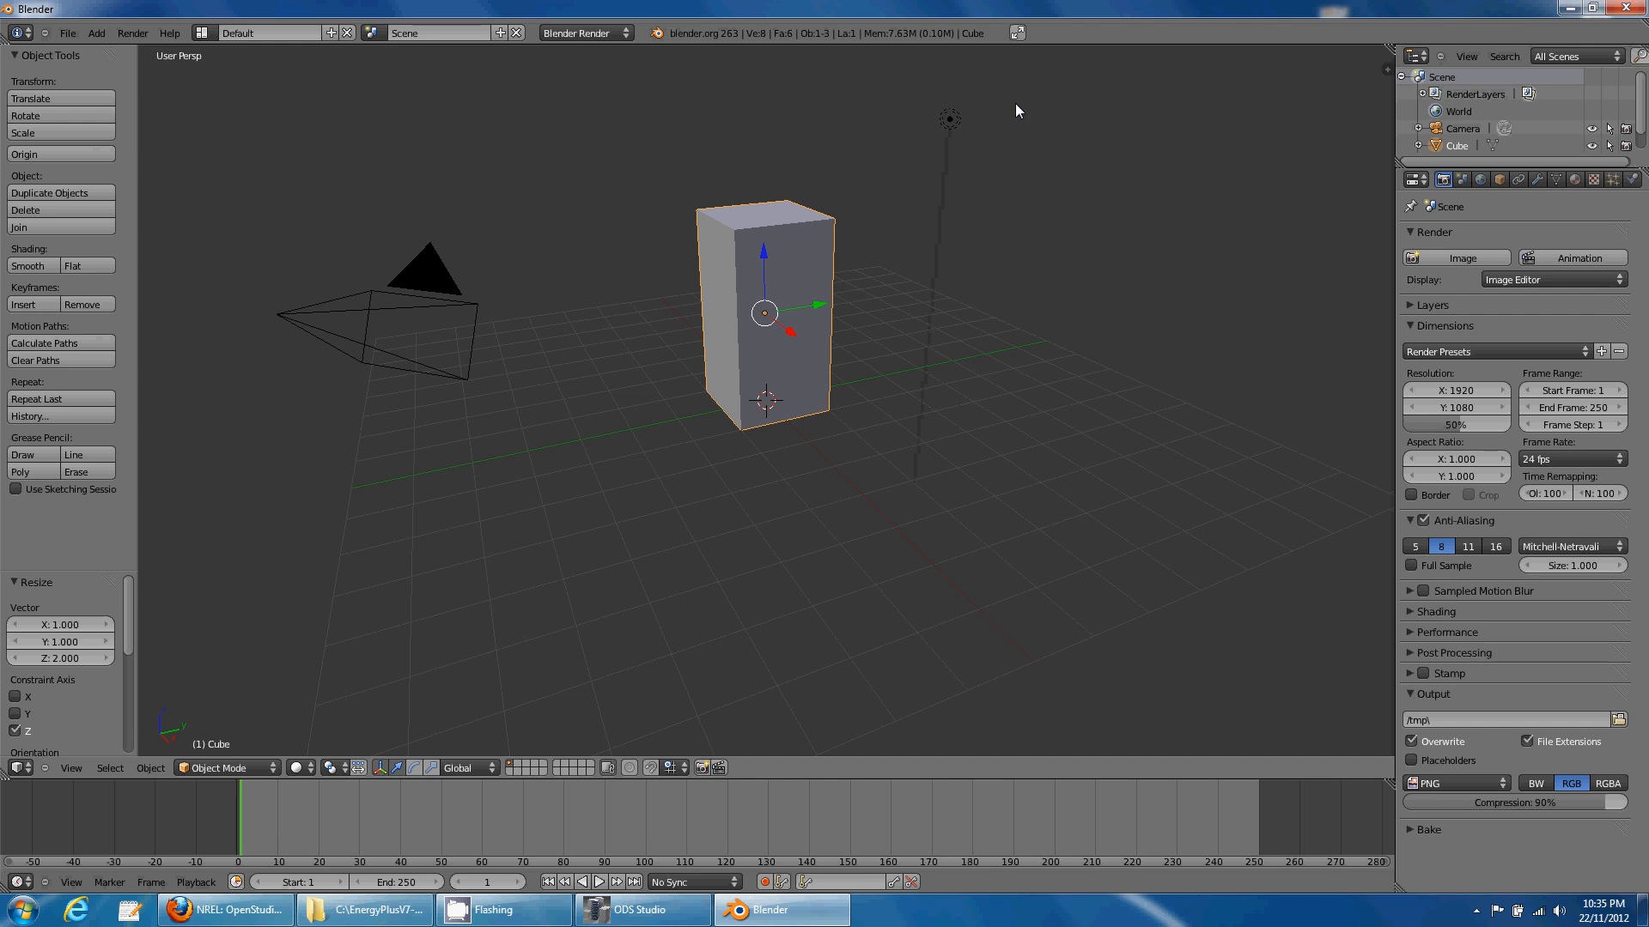
- Delete the lamp from the scene
right_click(949, 118)
key(x)
click(893, 172)
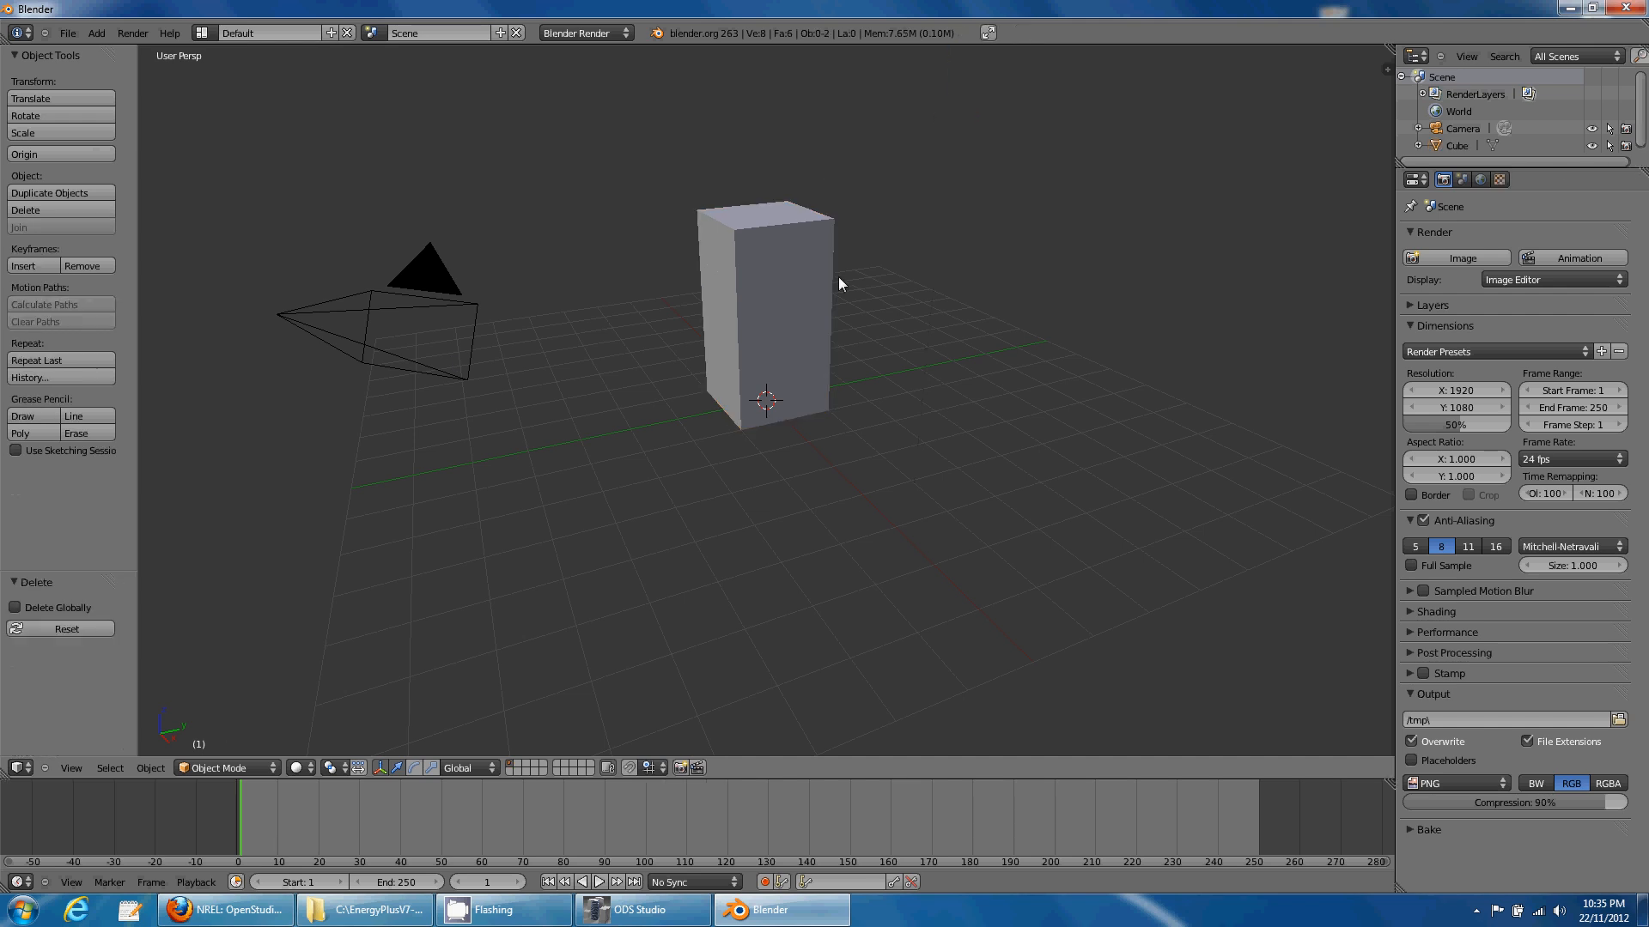
- Put the cube in Edit Mode with face select and pick its right face
right_click(773, 392)
key(Tab)
scroll(638, 607, up, 3)
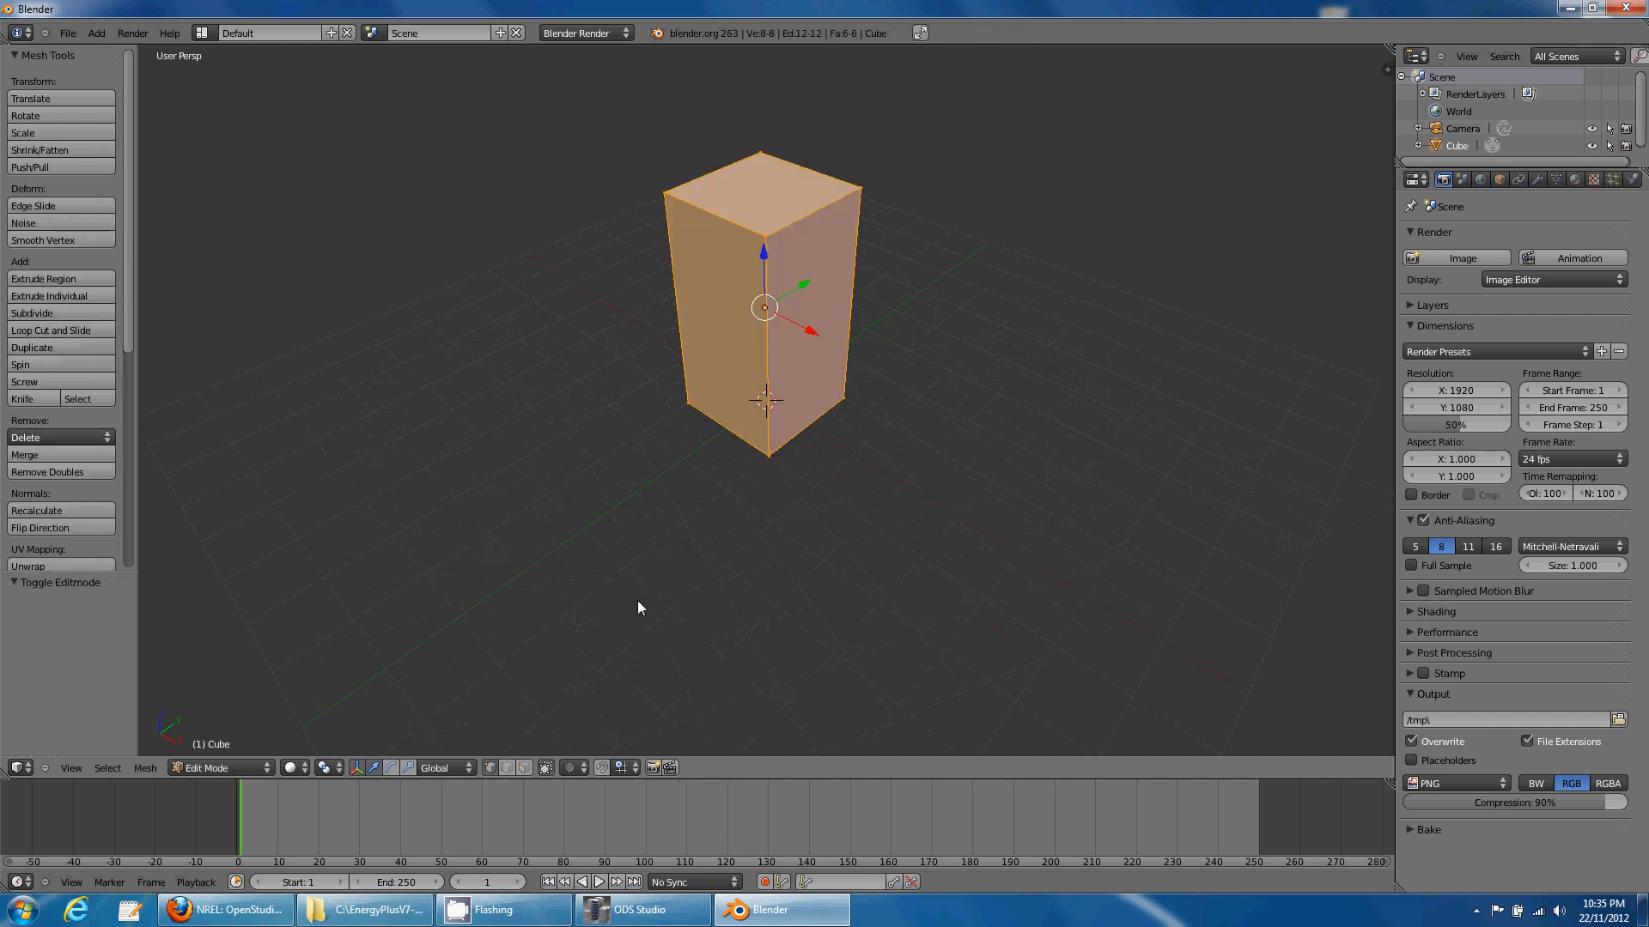
click(520, 769)
right_click(770, 431)
scroll(795, 562, down, 3)
middle_drag(784, 578, 790, 496)
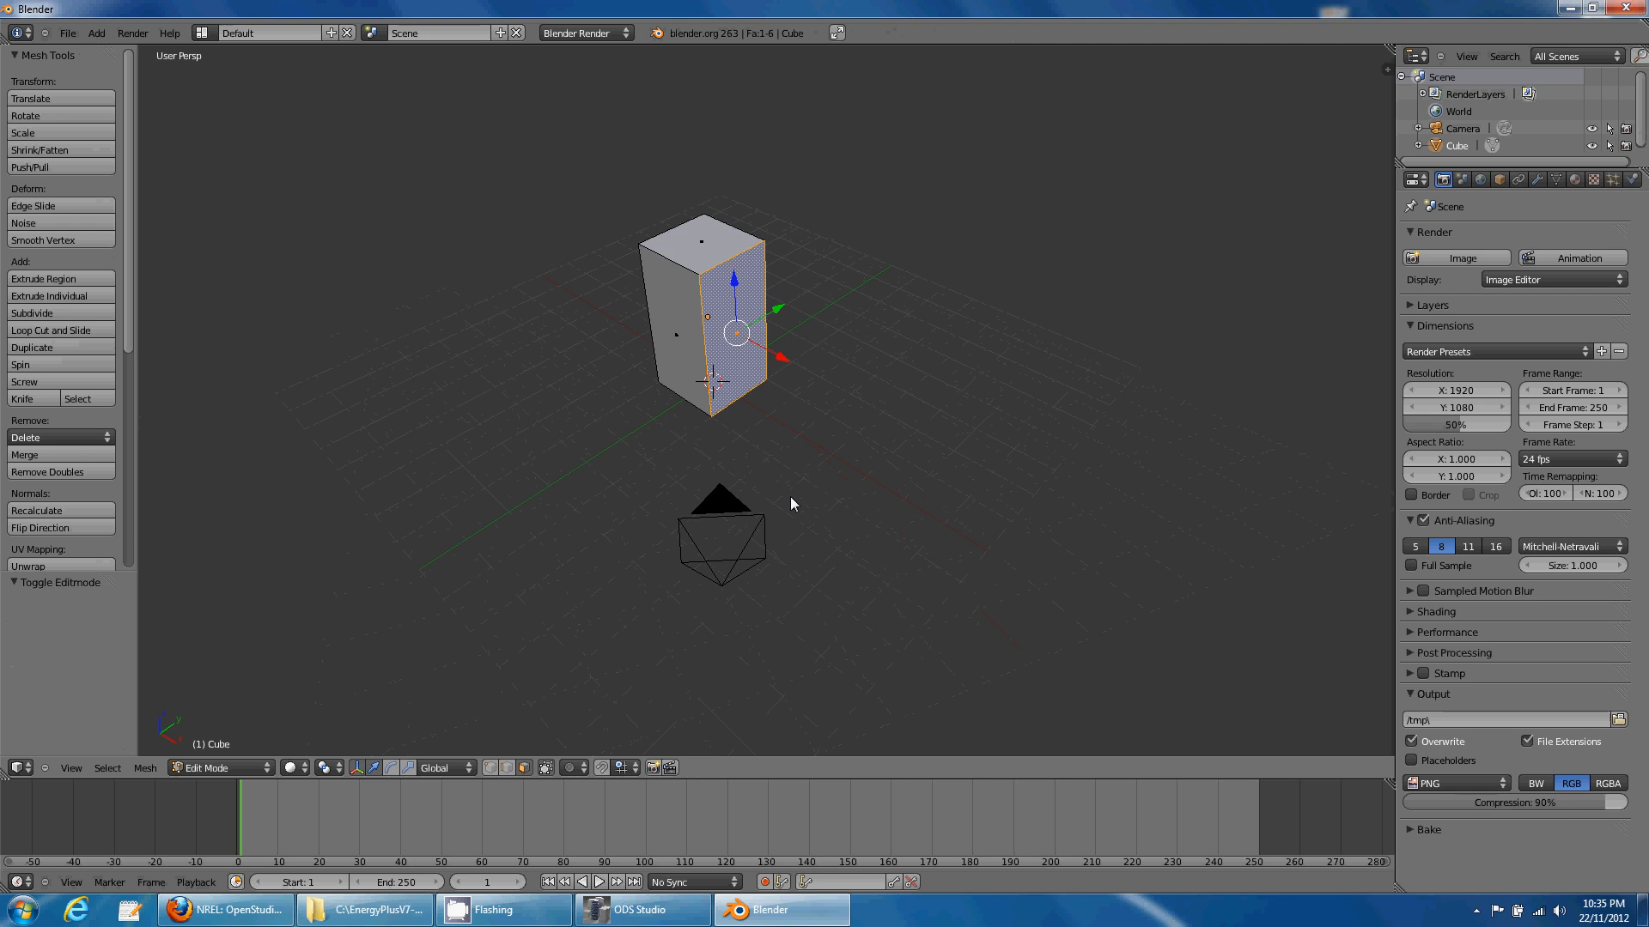
- Move the right face 2 units along X, then extrude it 3 units along X
key(g)
key(x)
key(2)
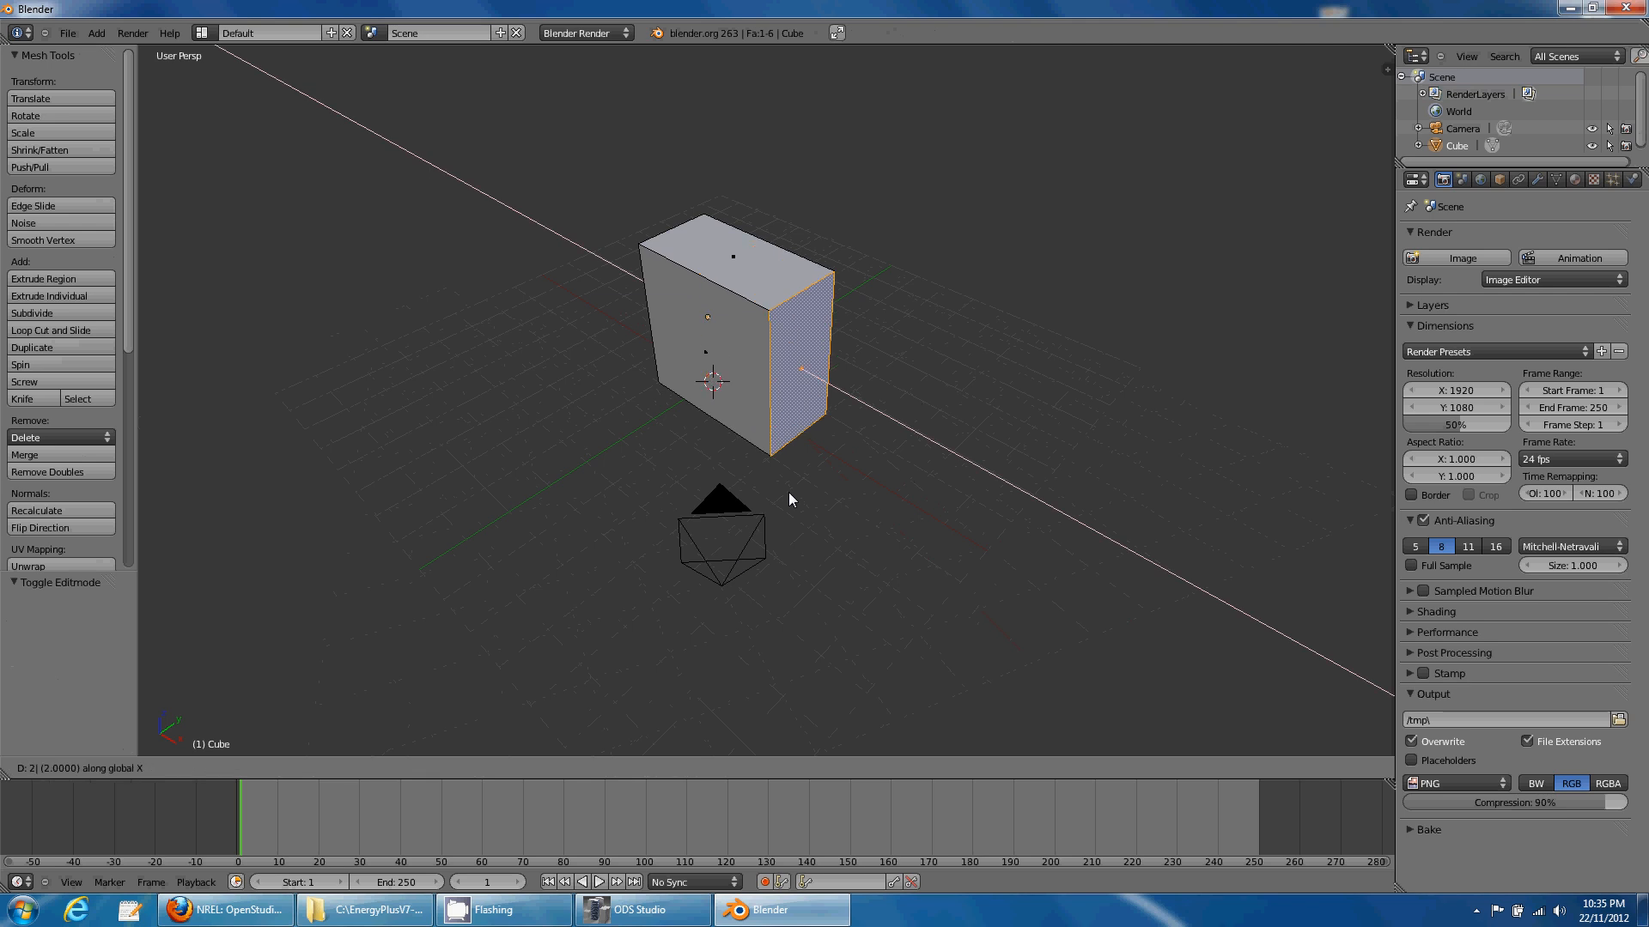
key(Return)
key(e)
key(y)
key(x)
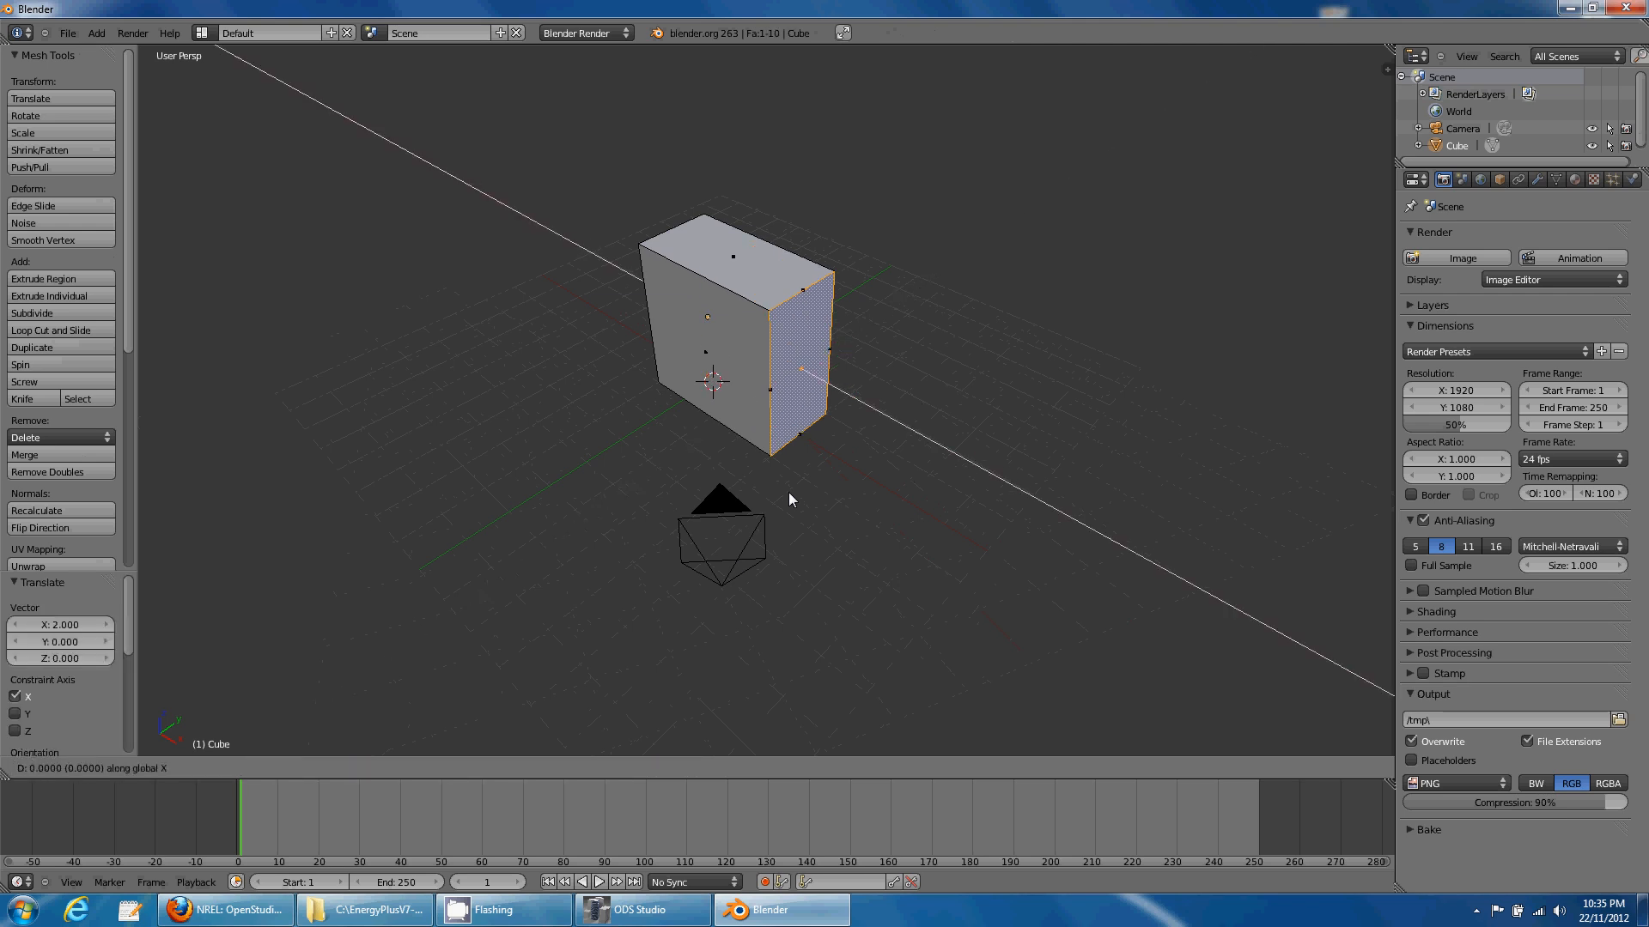
key(3)
key(Return)
- Push both blocks' front faces 2 units along negative Y
right_click(803, 468)
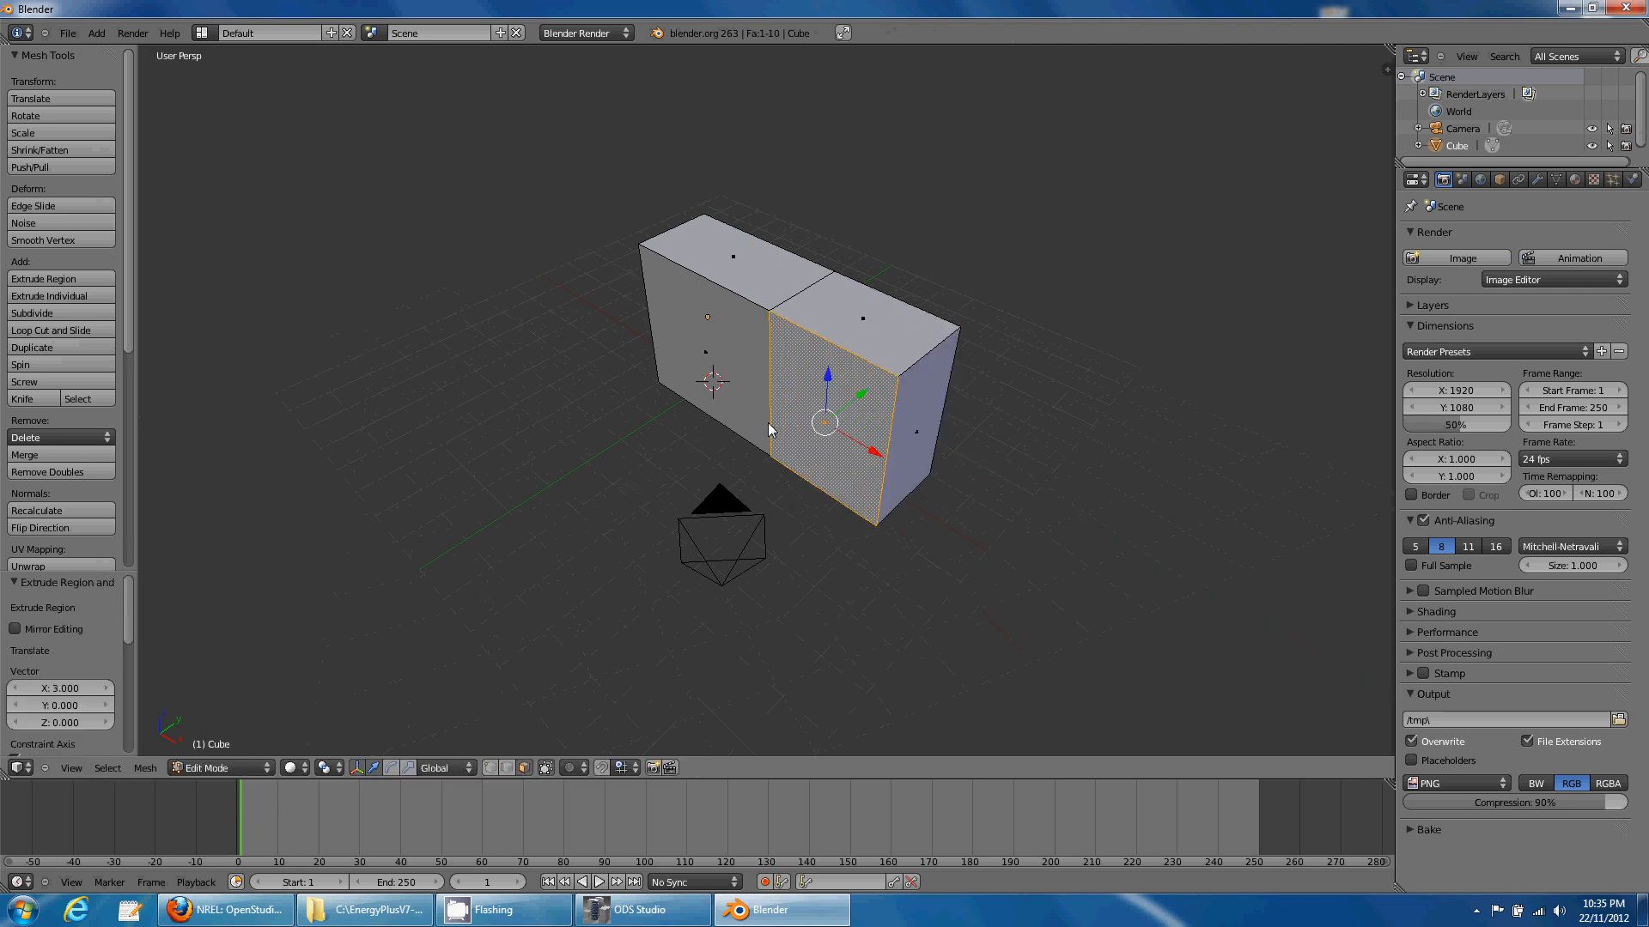
shift+right_click(726, 373)
text(gy)
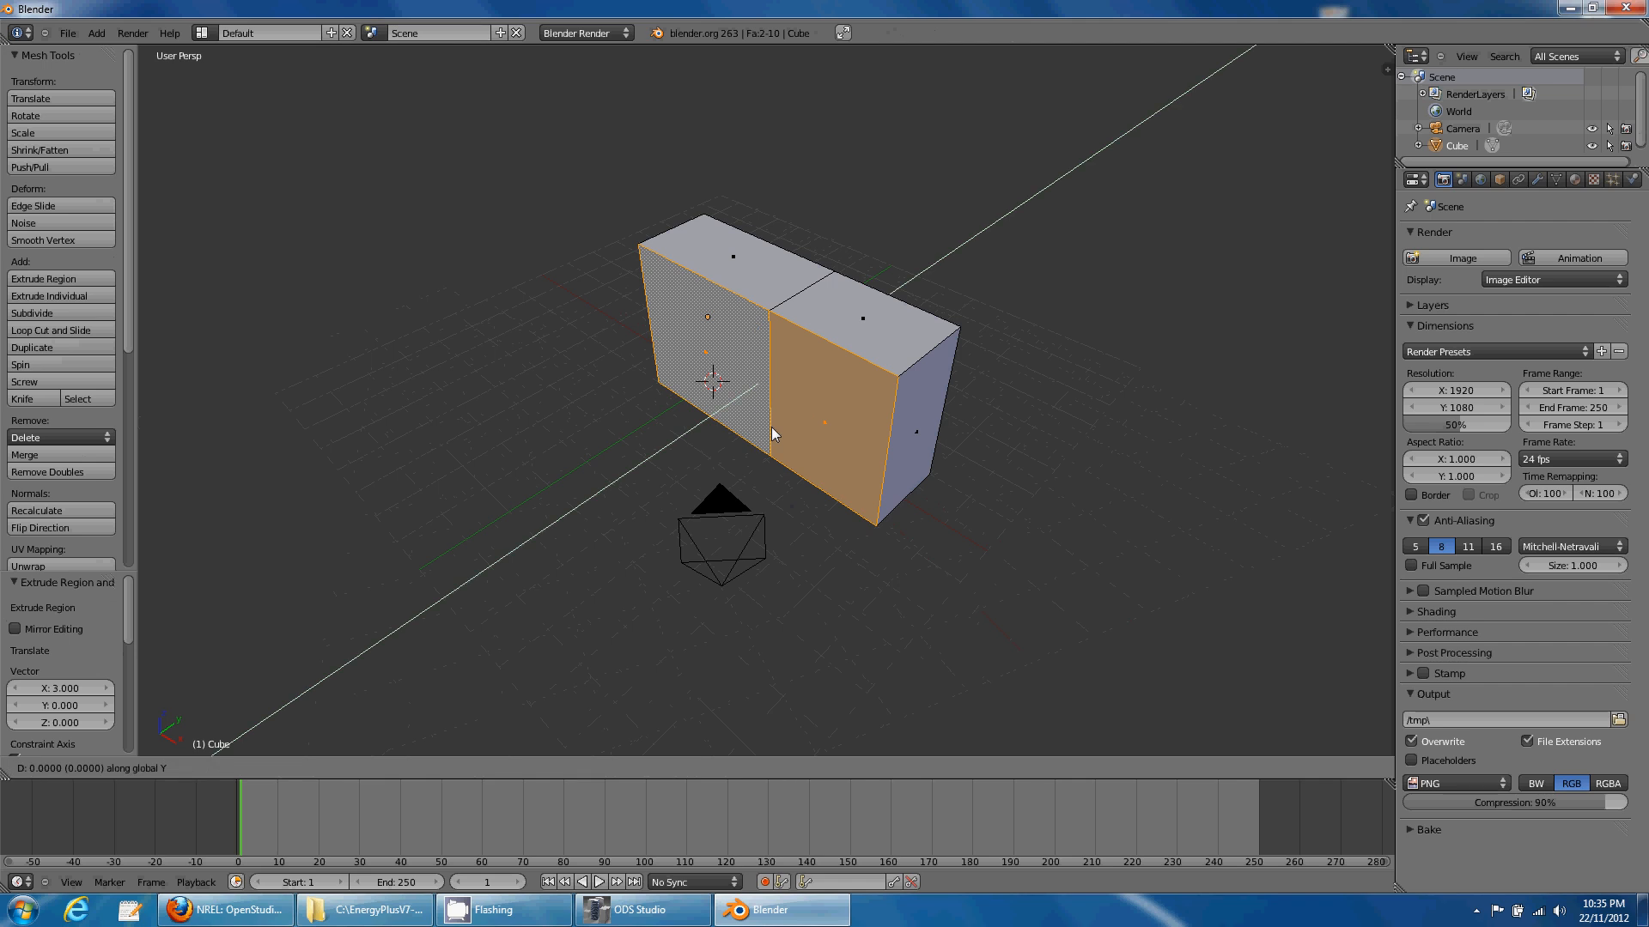
text(-2)
key(Return)
middle_drag(771, 426, 690, 428)
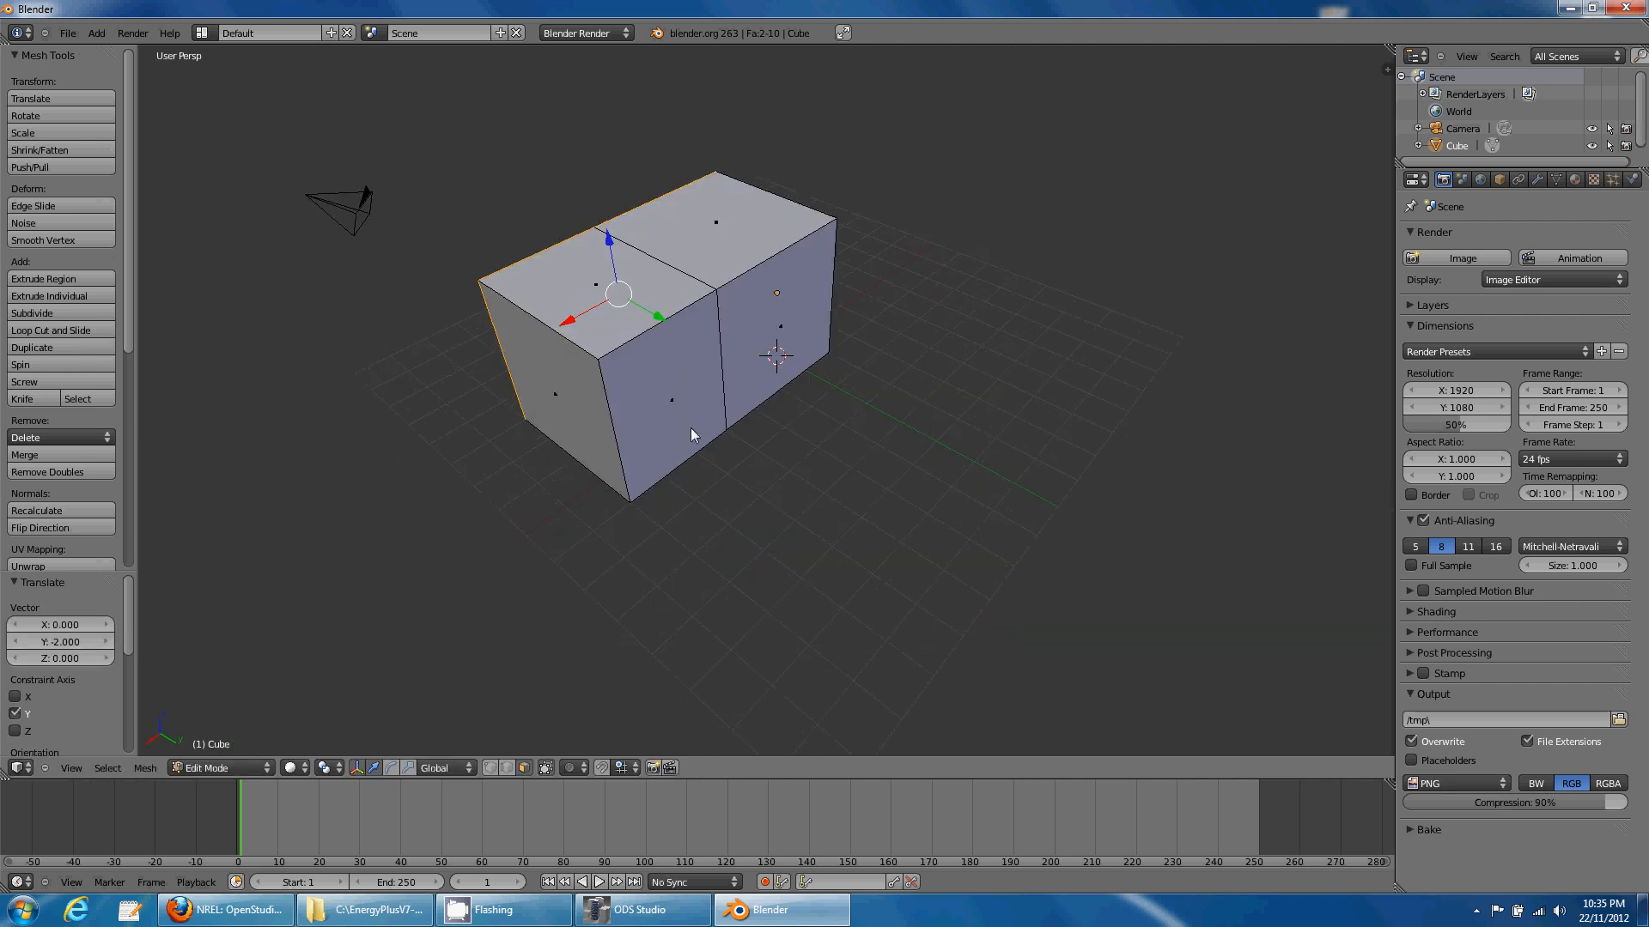
- Lengthen the left block by moving its side face 1 unit along X
right_click(581, 440)
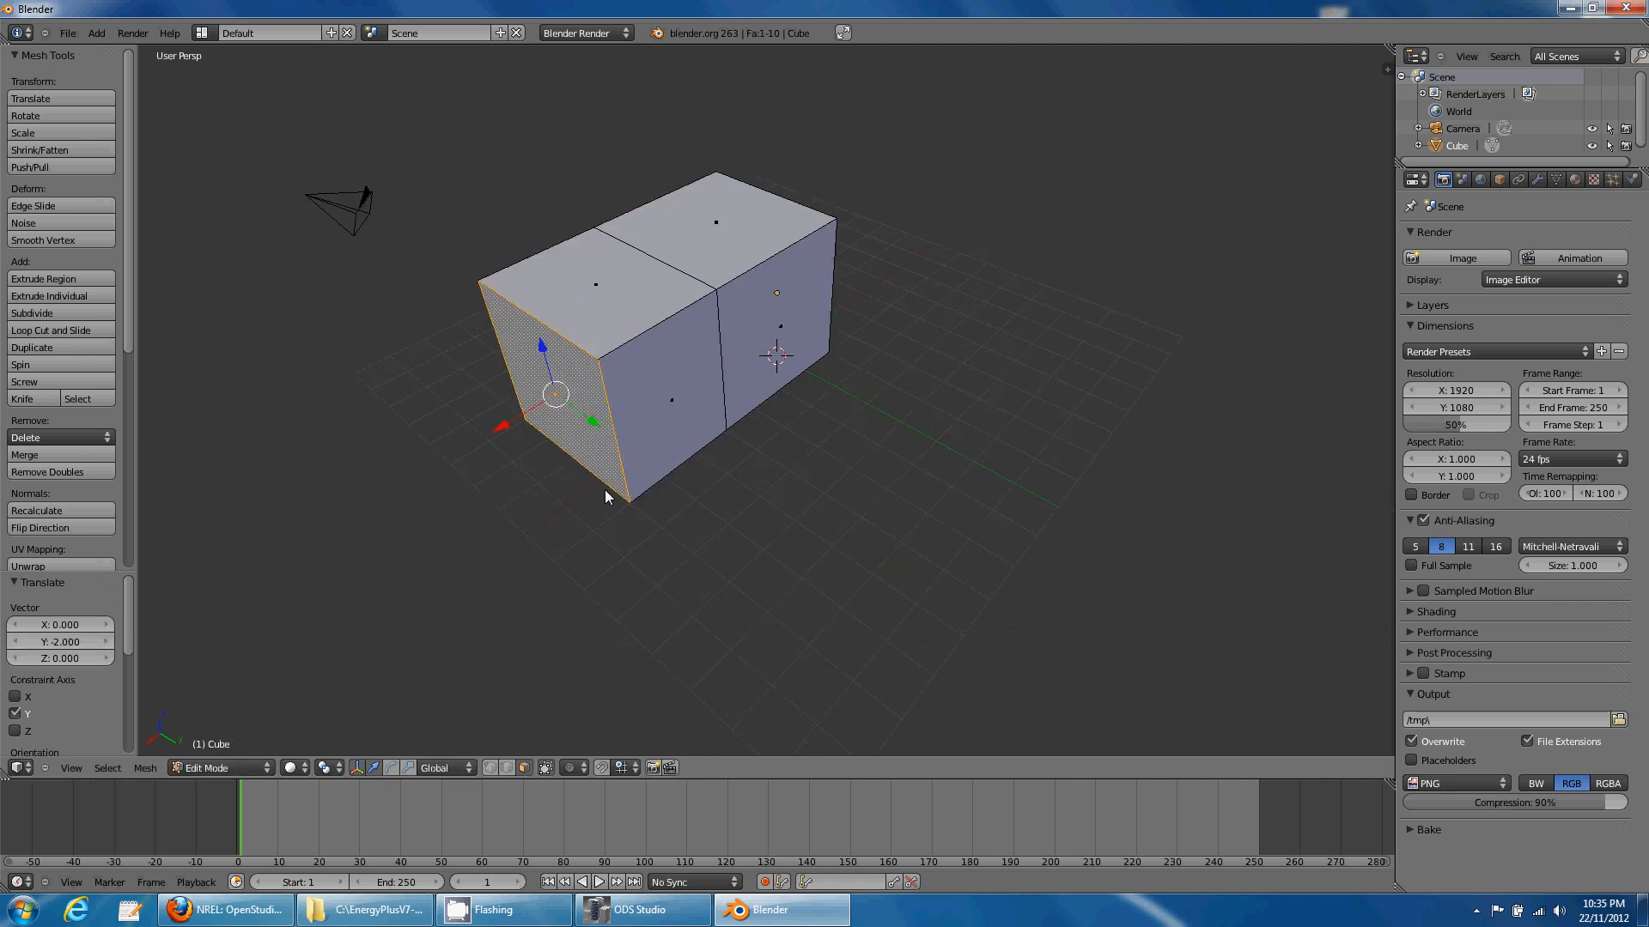
text(gx1)
key(Return)
- Extrude the right block's front face 3 units, then 1 more unit, along Y
right_click(665, 443)
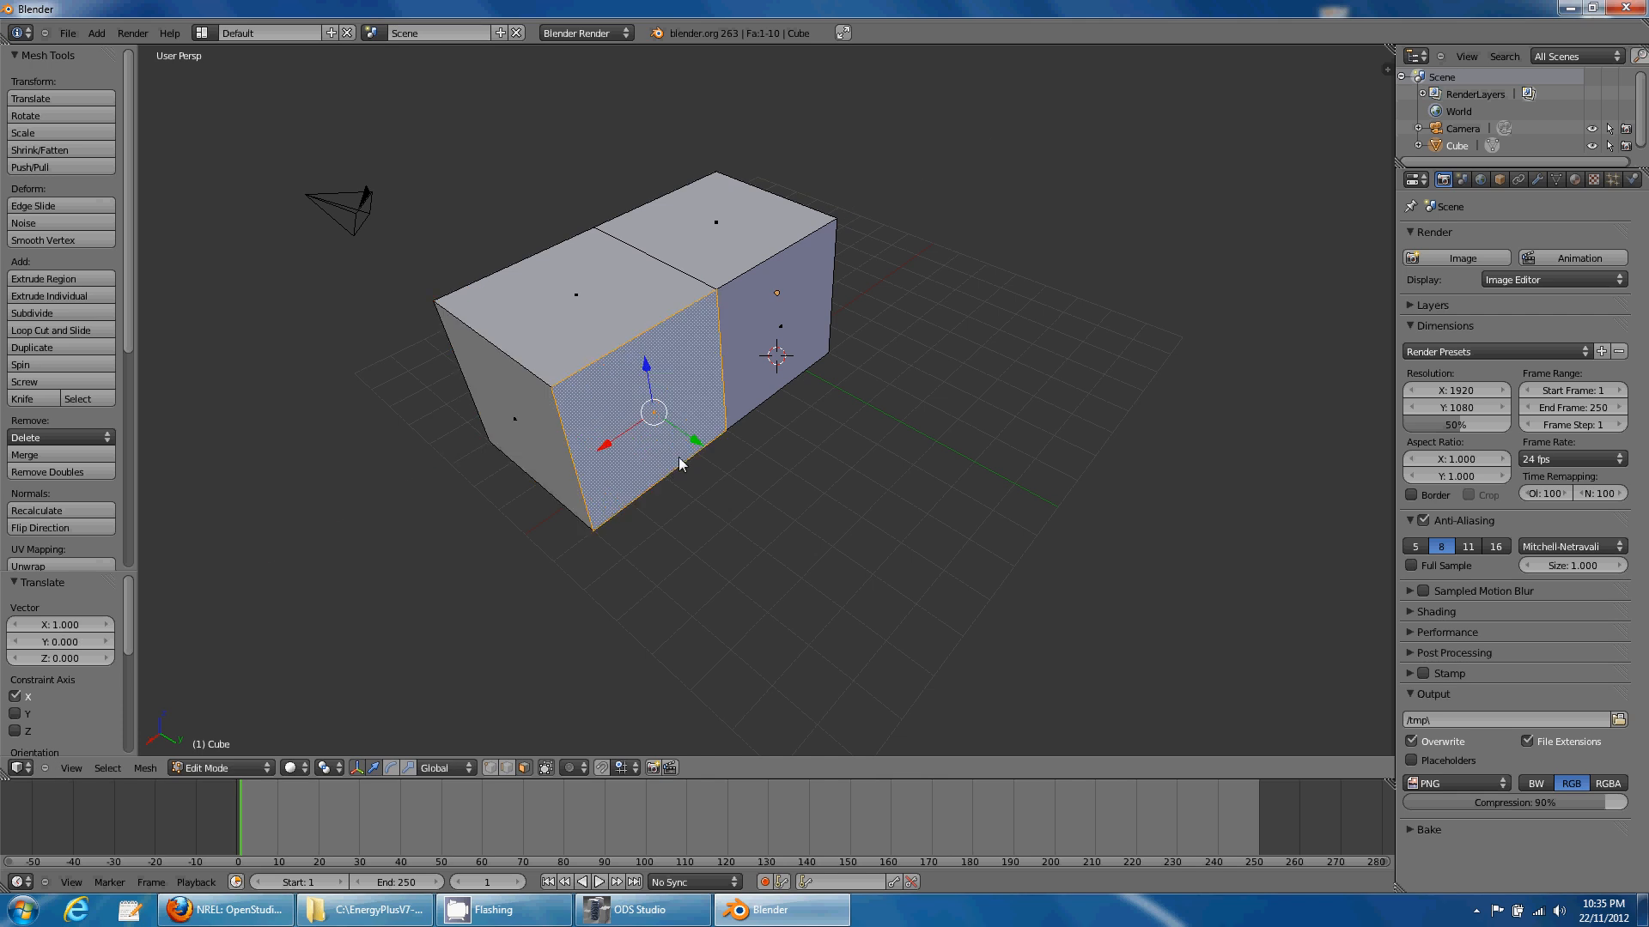
scroll(730, 455, down, 2)
text(ey3)
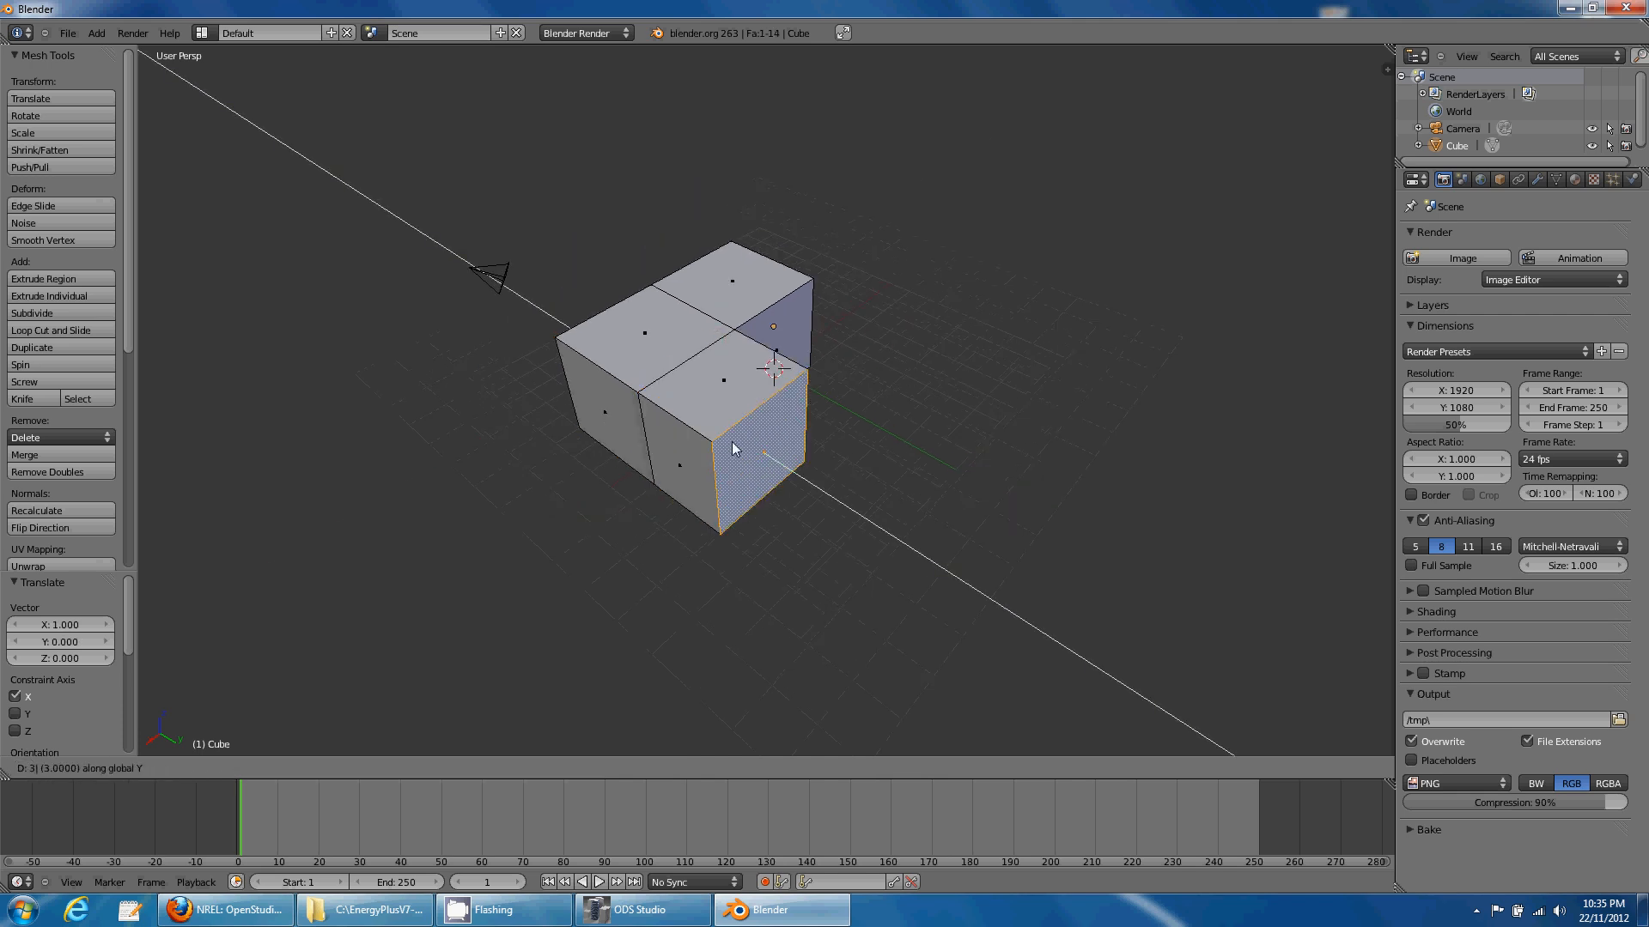
key(Return)
text(ey)
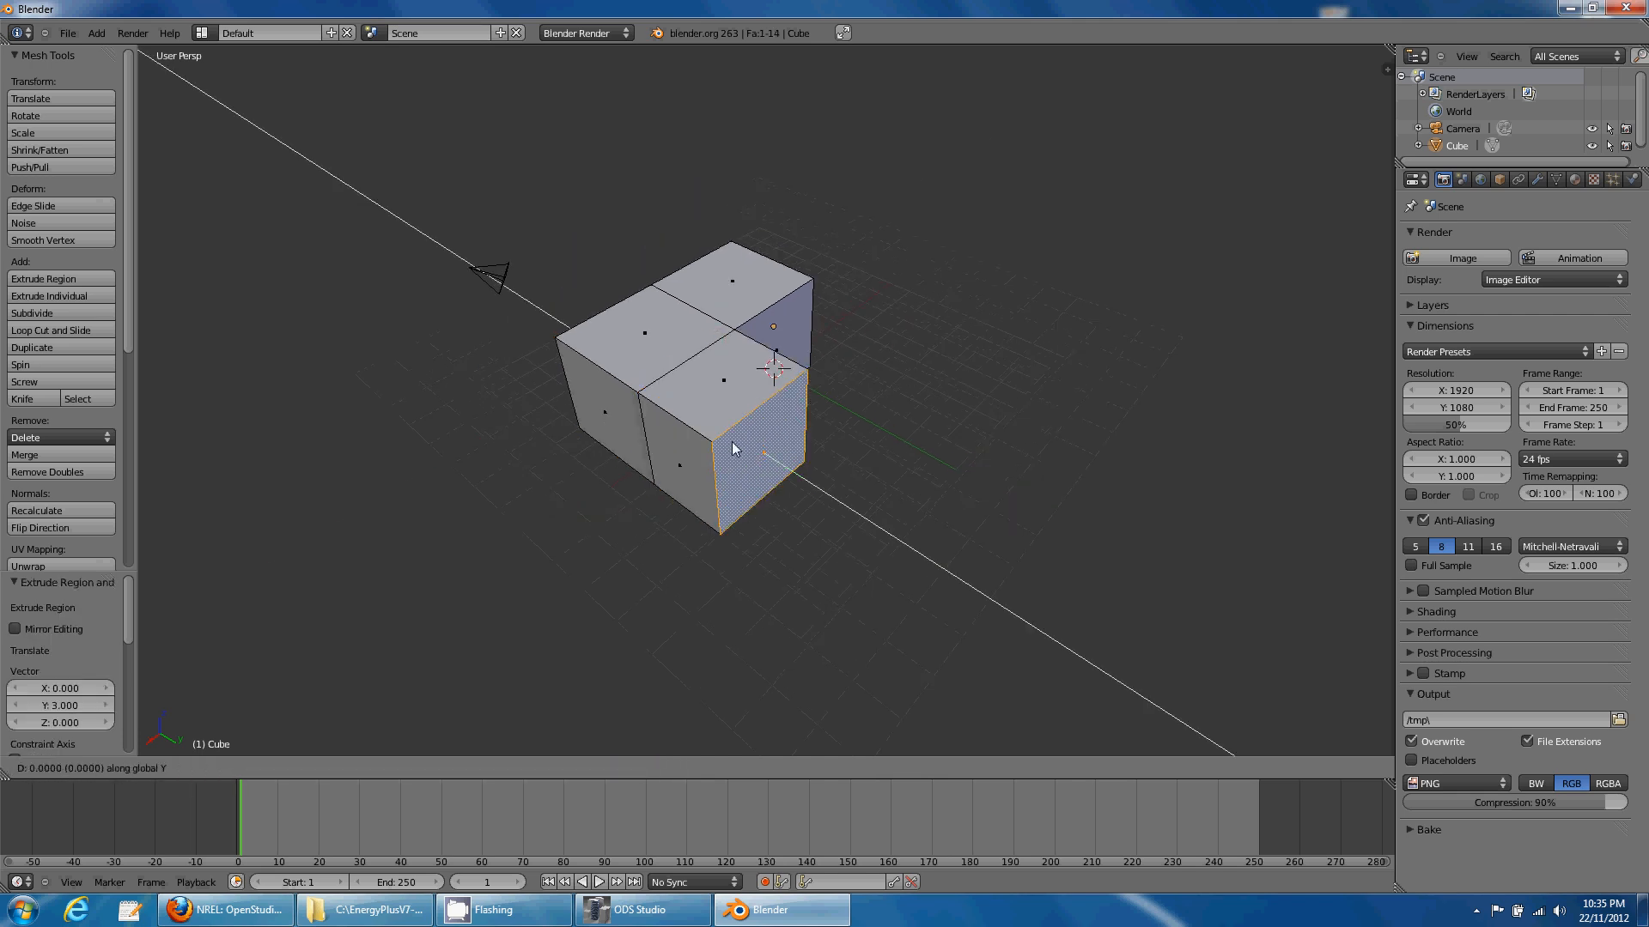
text(1)
key(Return)
- Select all the outer wall faces of the L-shaped block
middle_drag(690, 539, 694, 493)
right_click(654, 408)
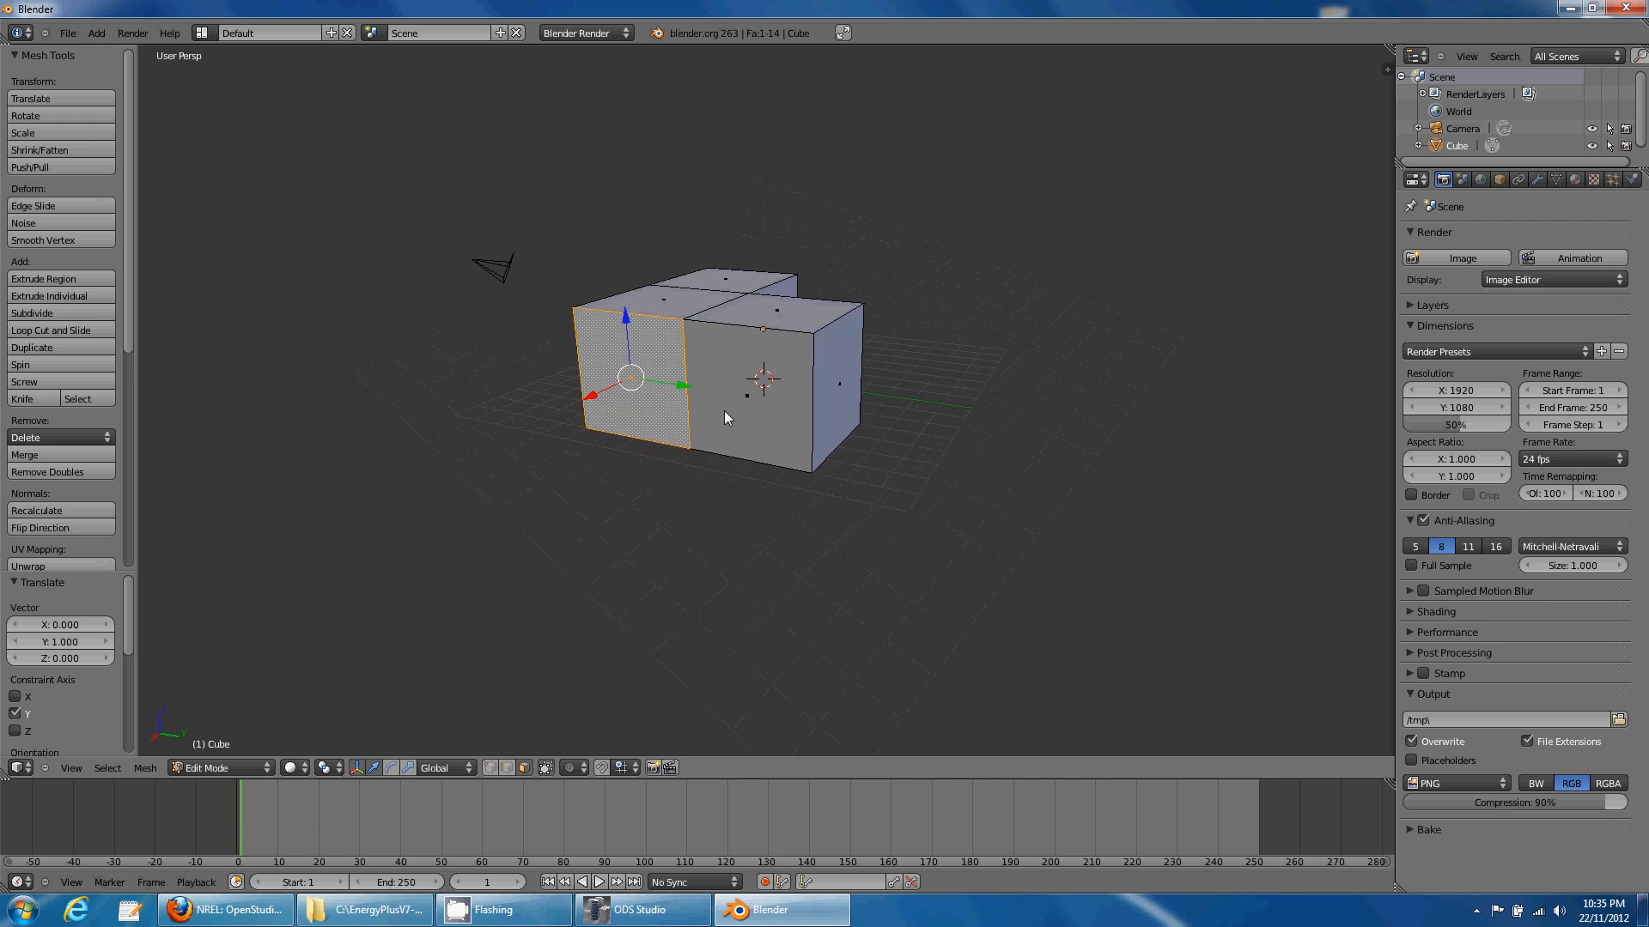
shift+right_click(730, 407)
shift+right_click(825, 392)
middle_drag(807, 410, 601, 412)
shift+right_click(712, 372)
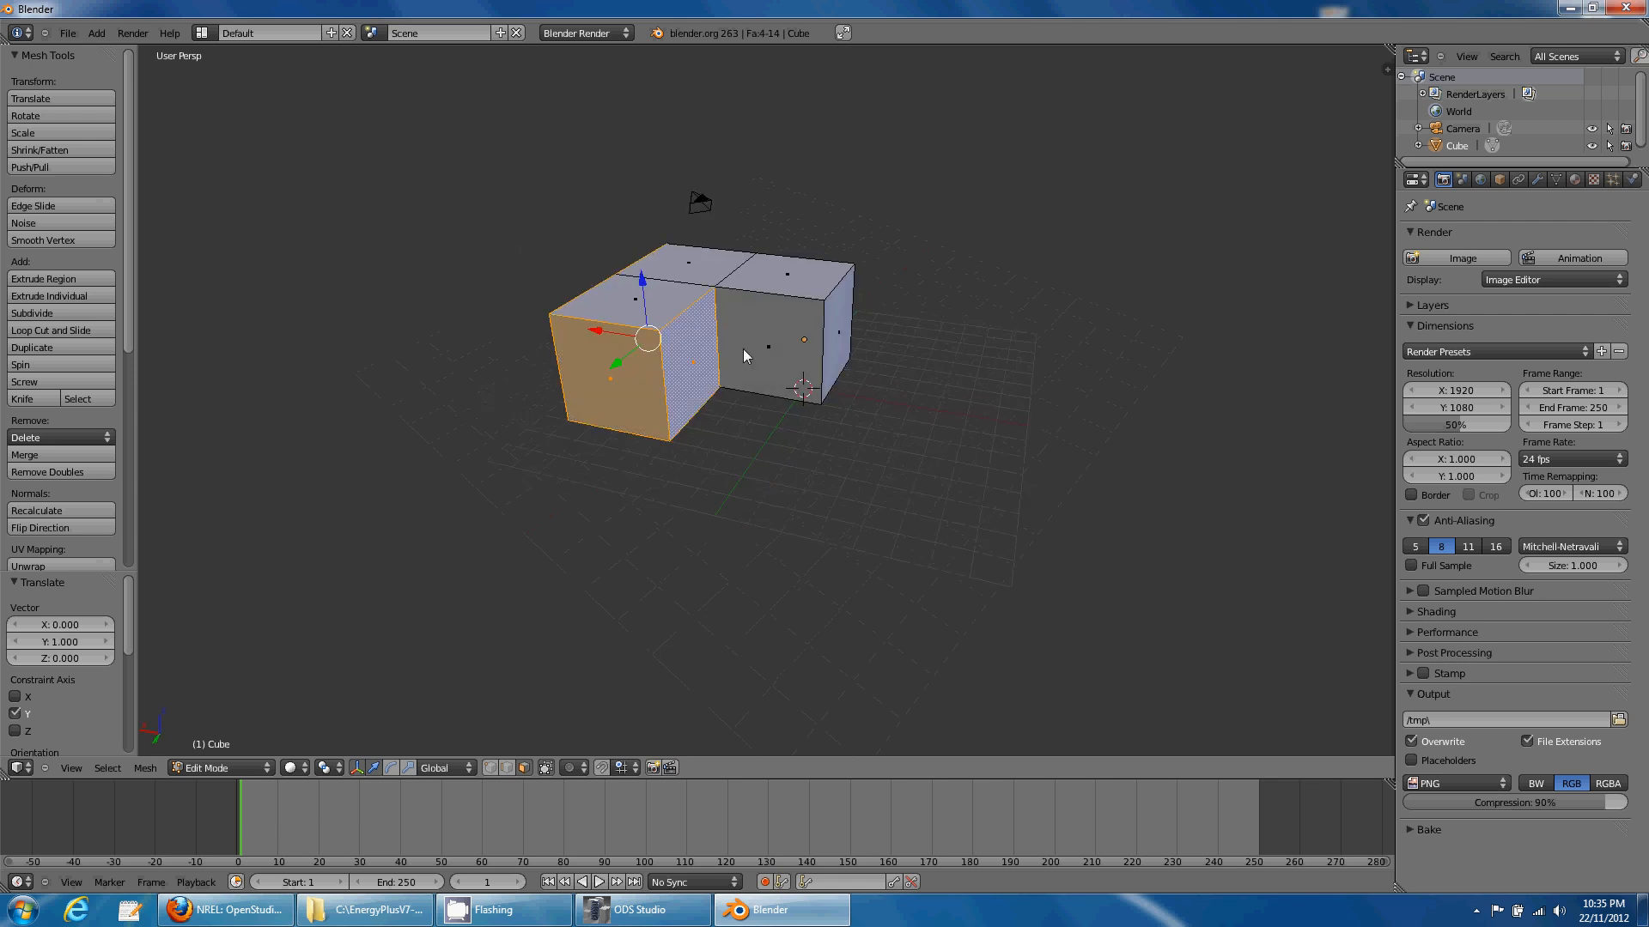
shift+right_click(746, 348)
middle_drag(800, 394, 711, 392)
shift+right_click(831, 350)
middle_drag(865, 391, 919, 476)
shift+right_click(838, 371)
shift+right_click(900, 354)
- Bring up Blender's user preferences with Ctrl+Alt+U
scroll(842, 403, up, 2)
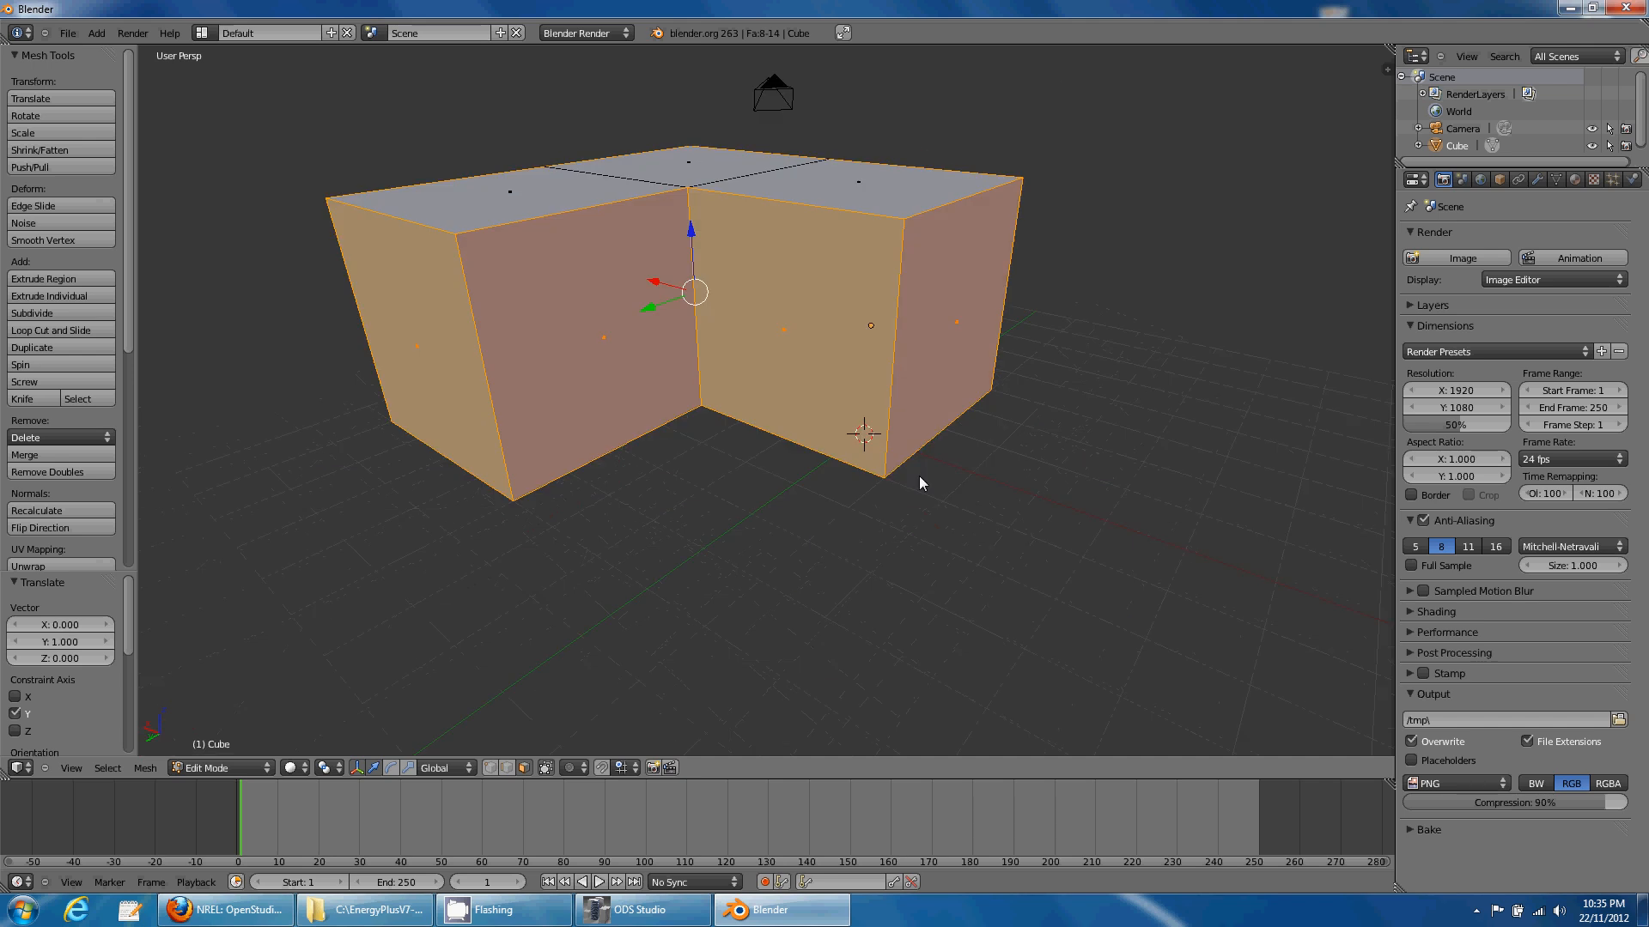
scroll(941, 462, up, 2)
scroll(811, 471, down, 3)
middle_drag(810, 470, 822, 482)
key(space)
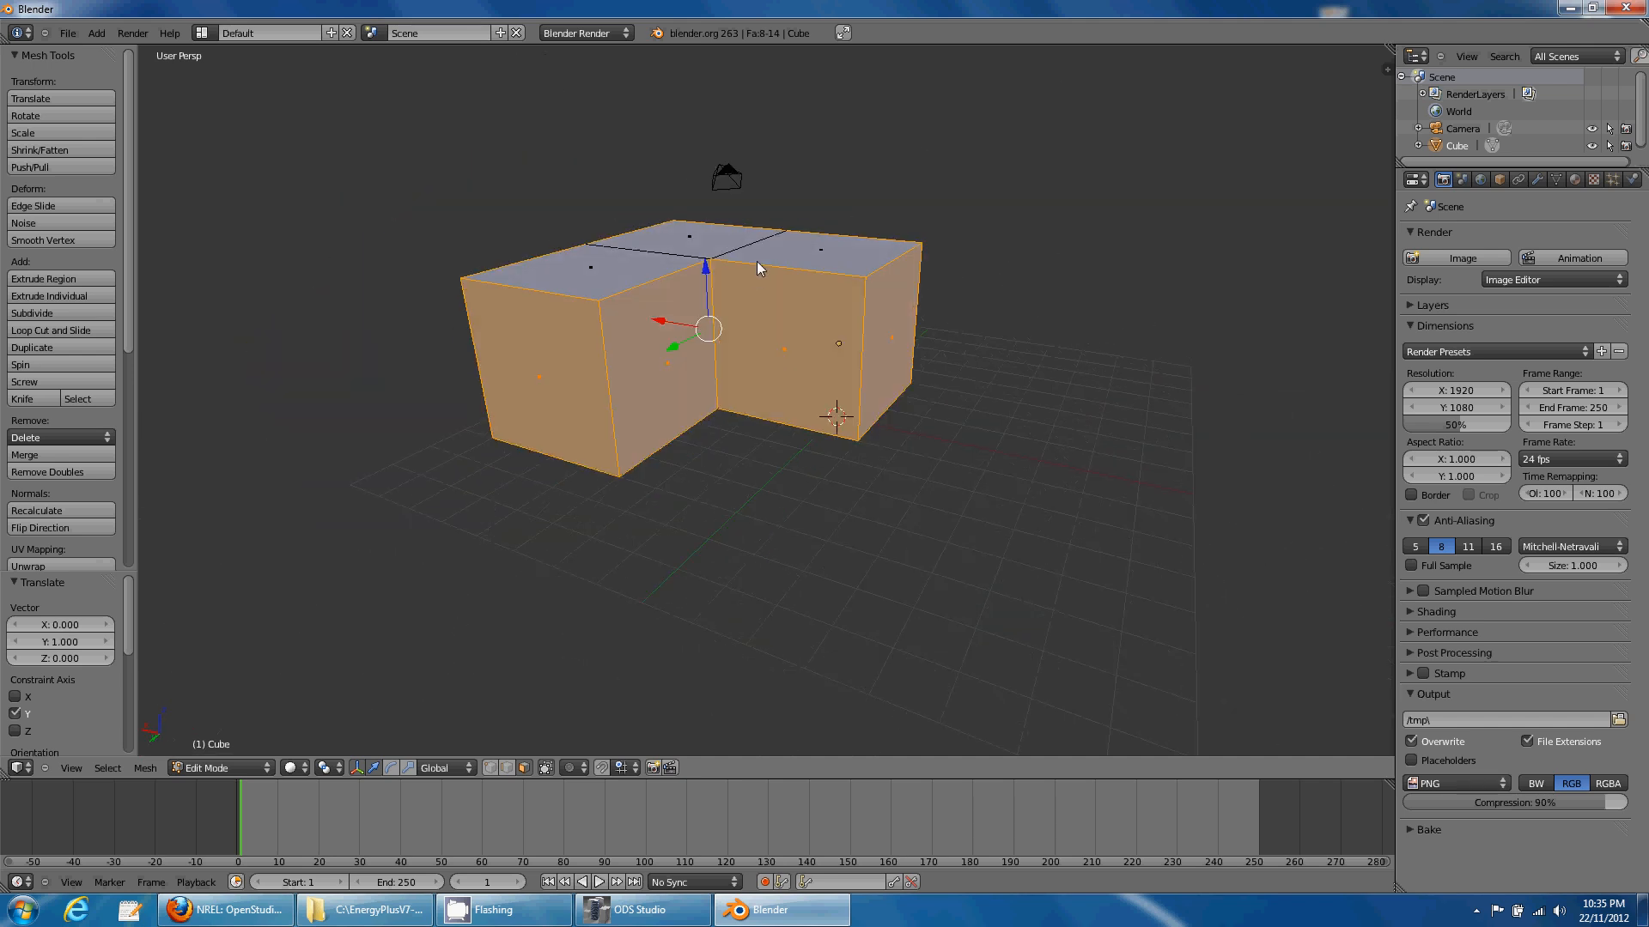
key(ctrl+alt+u)
- Enable the Architecture add-on 'ODS Studio - Radiance' and close the preferences
click(728, 72)
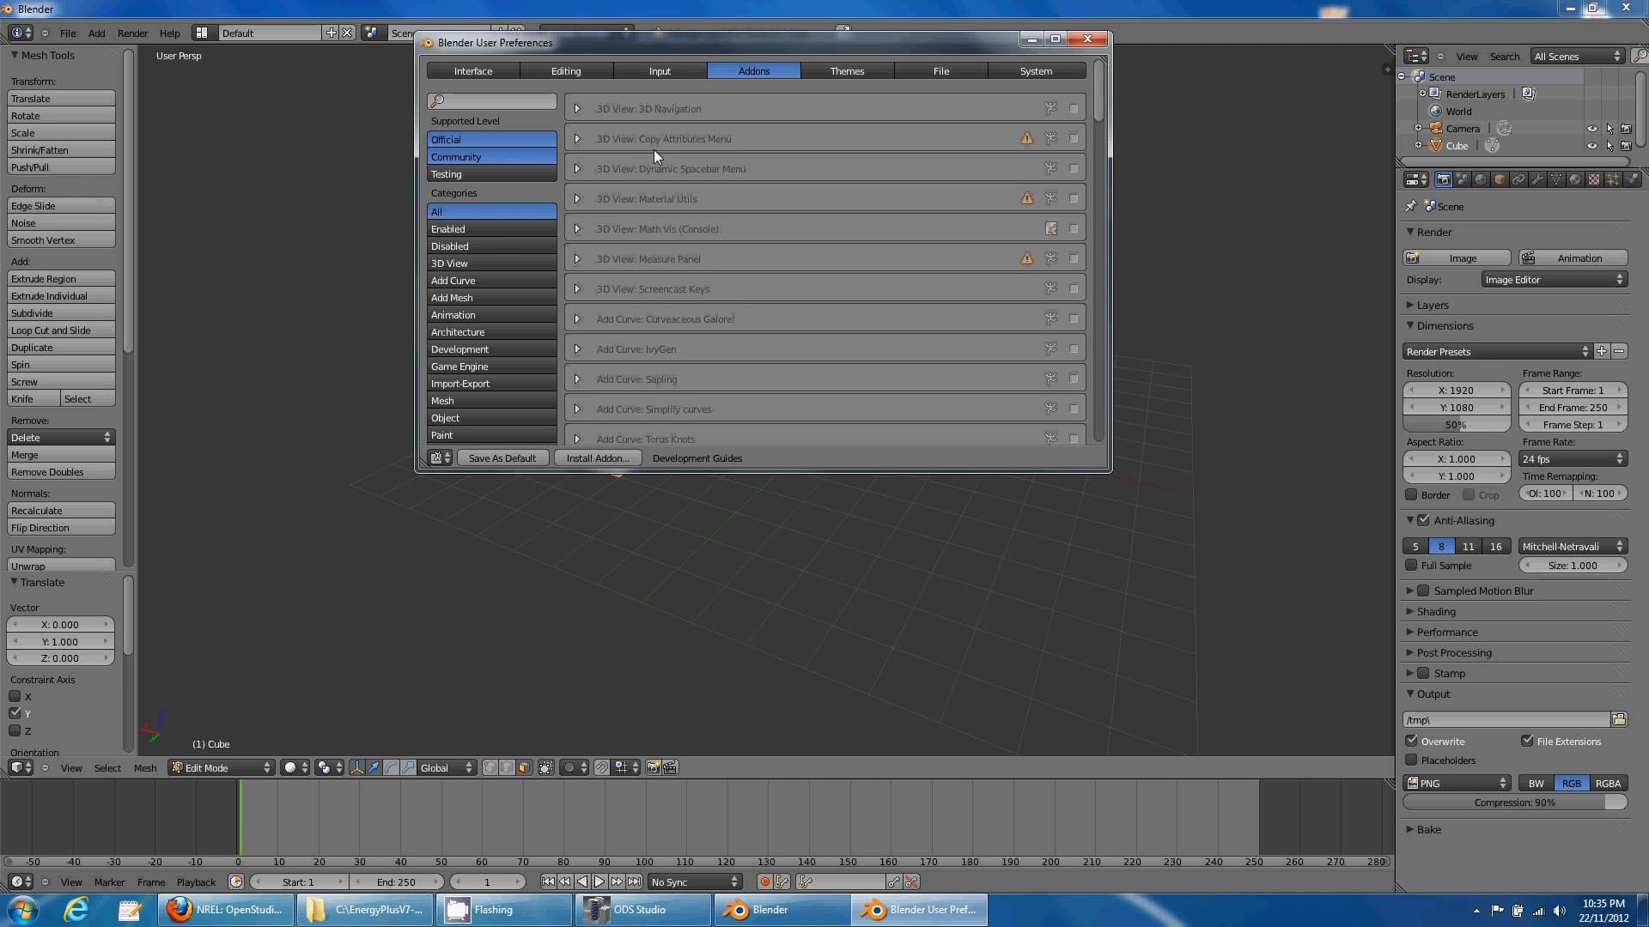
click(522, 329)
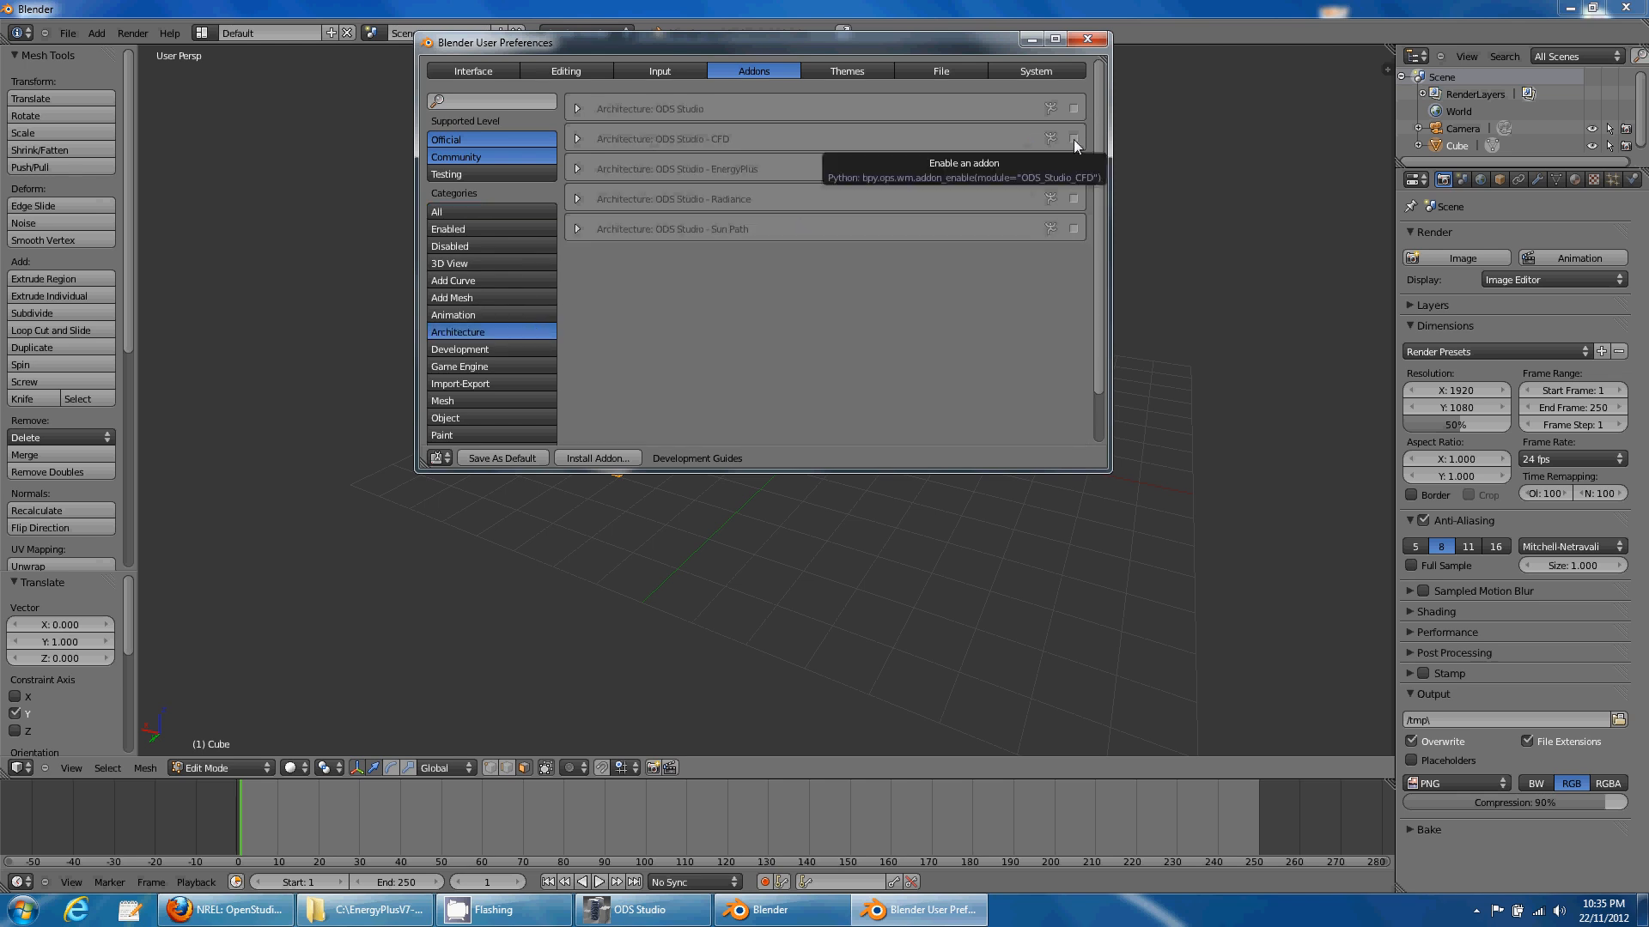
click(1075, 198)
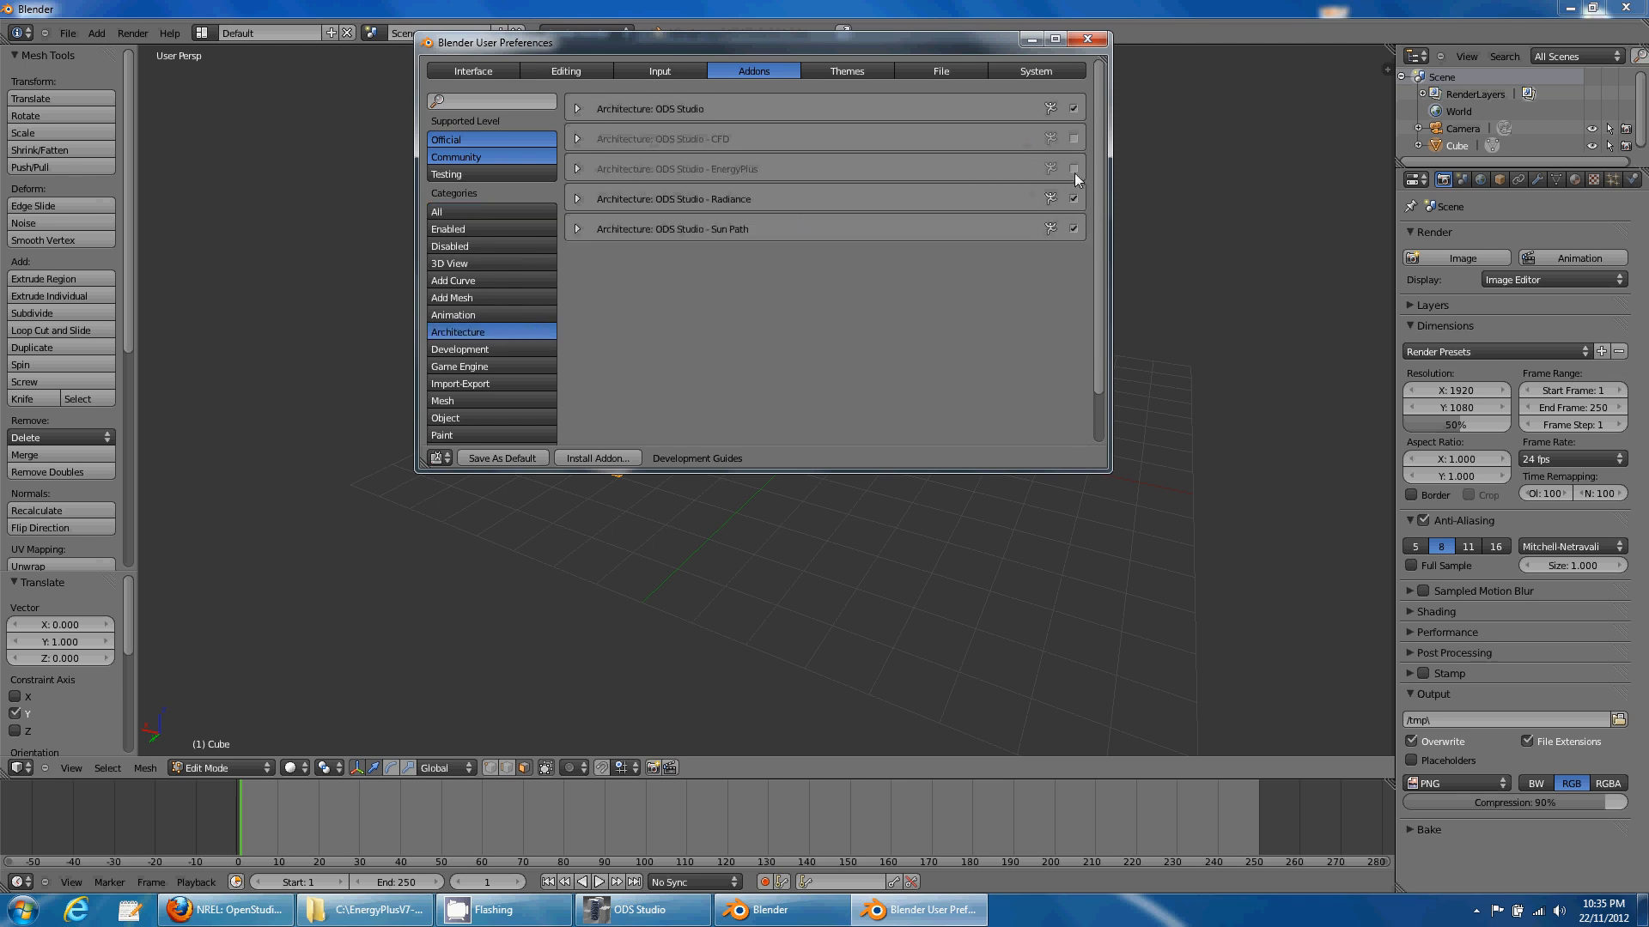
click(1088, 40)
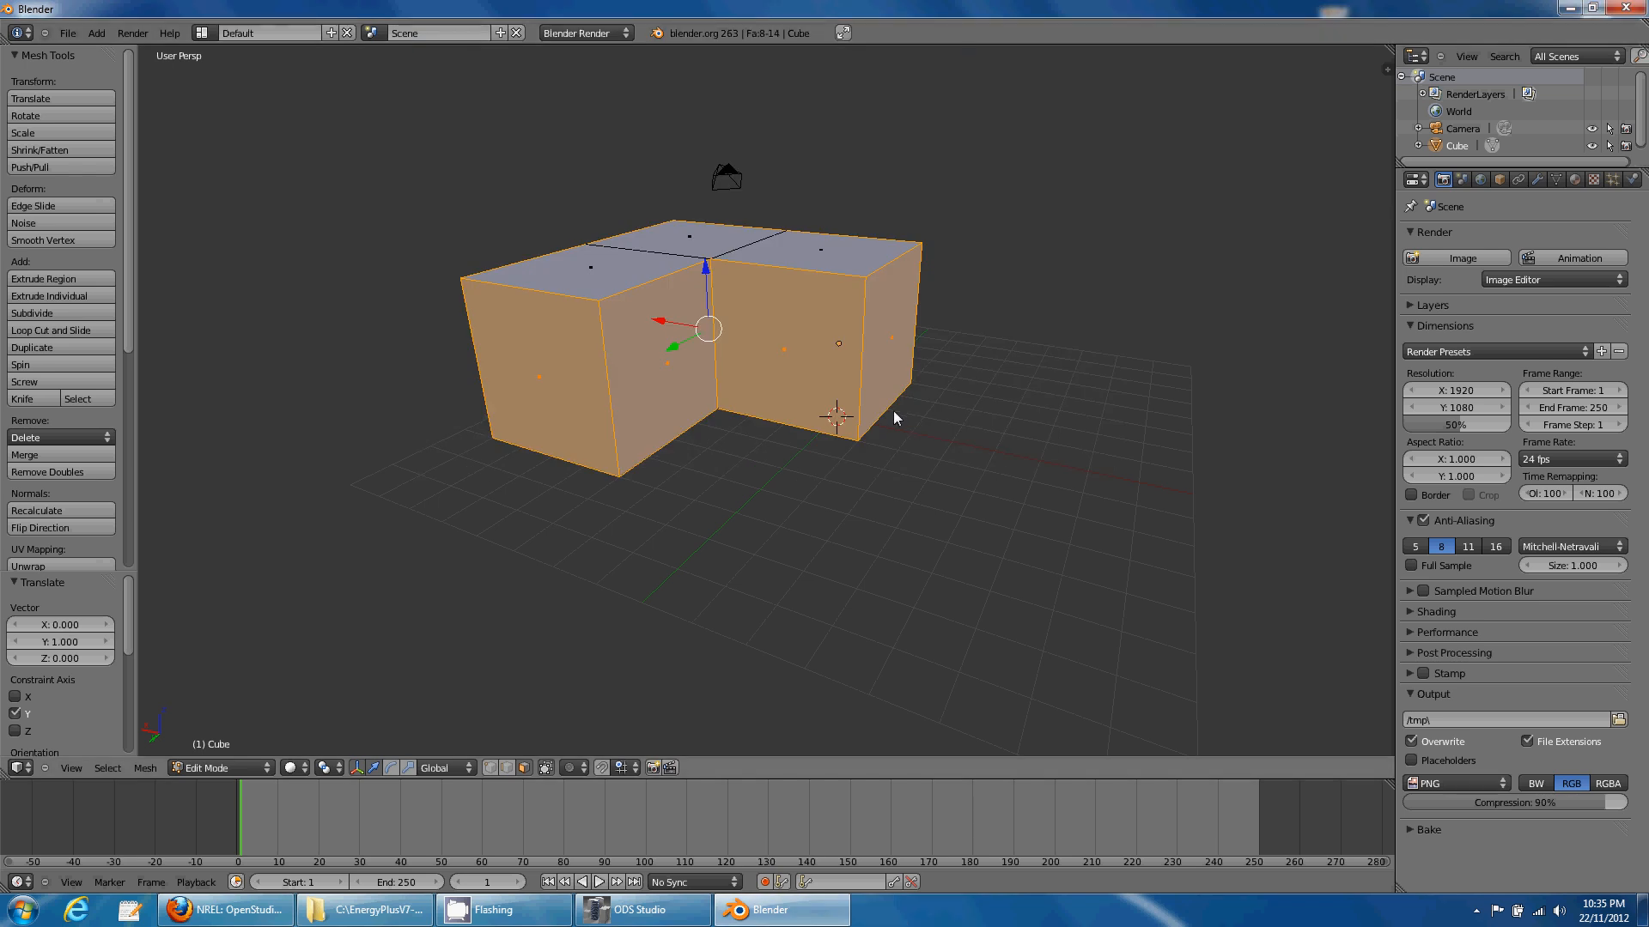
- Inset each selected wall face individually with thickness 0.20
key(space)
text(inset)
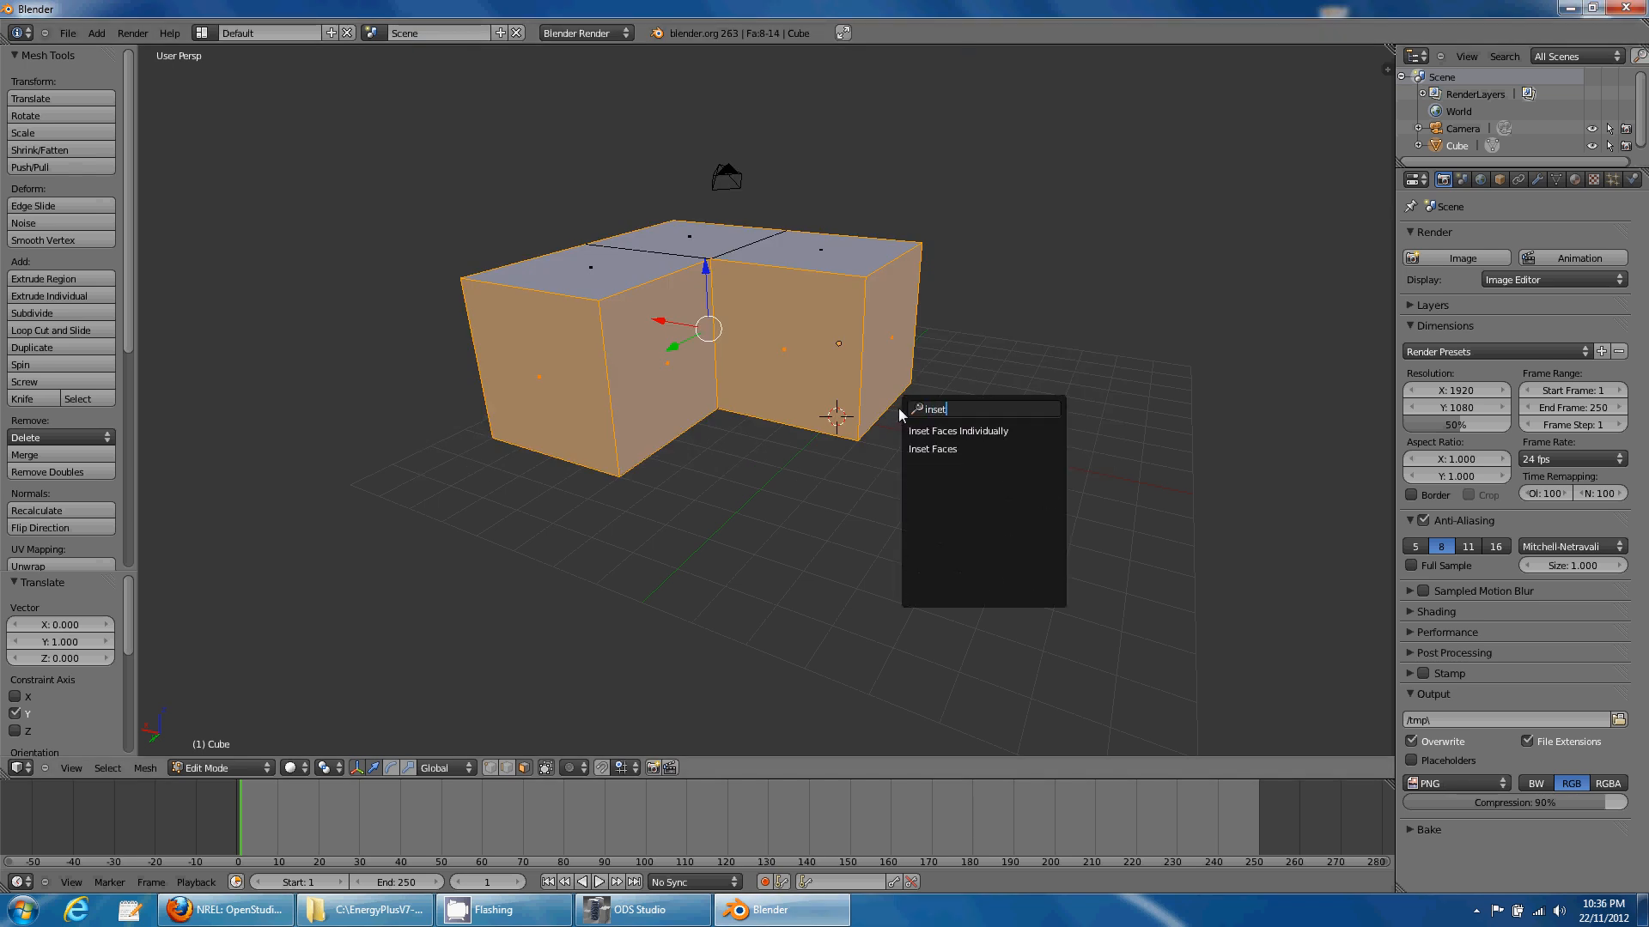
key(Return)
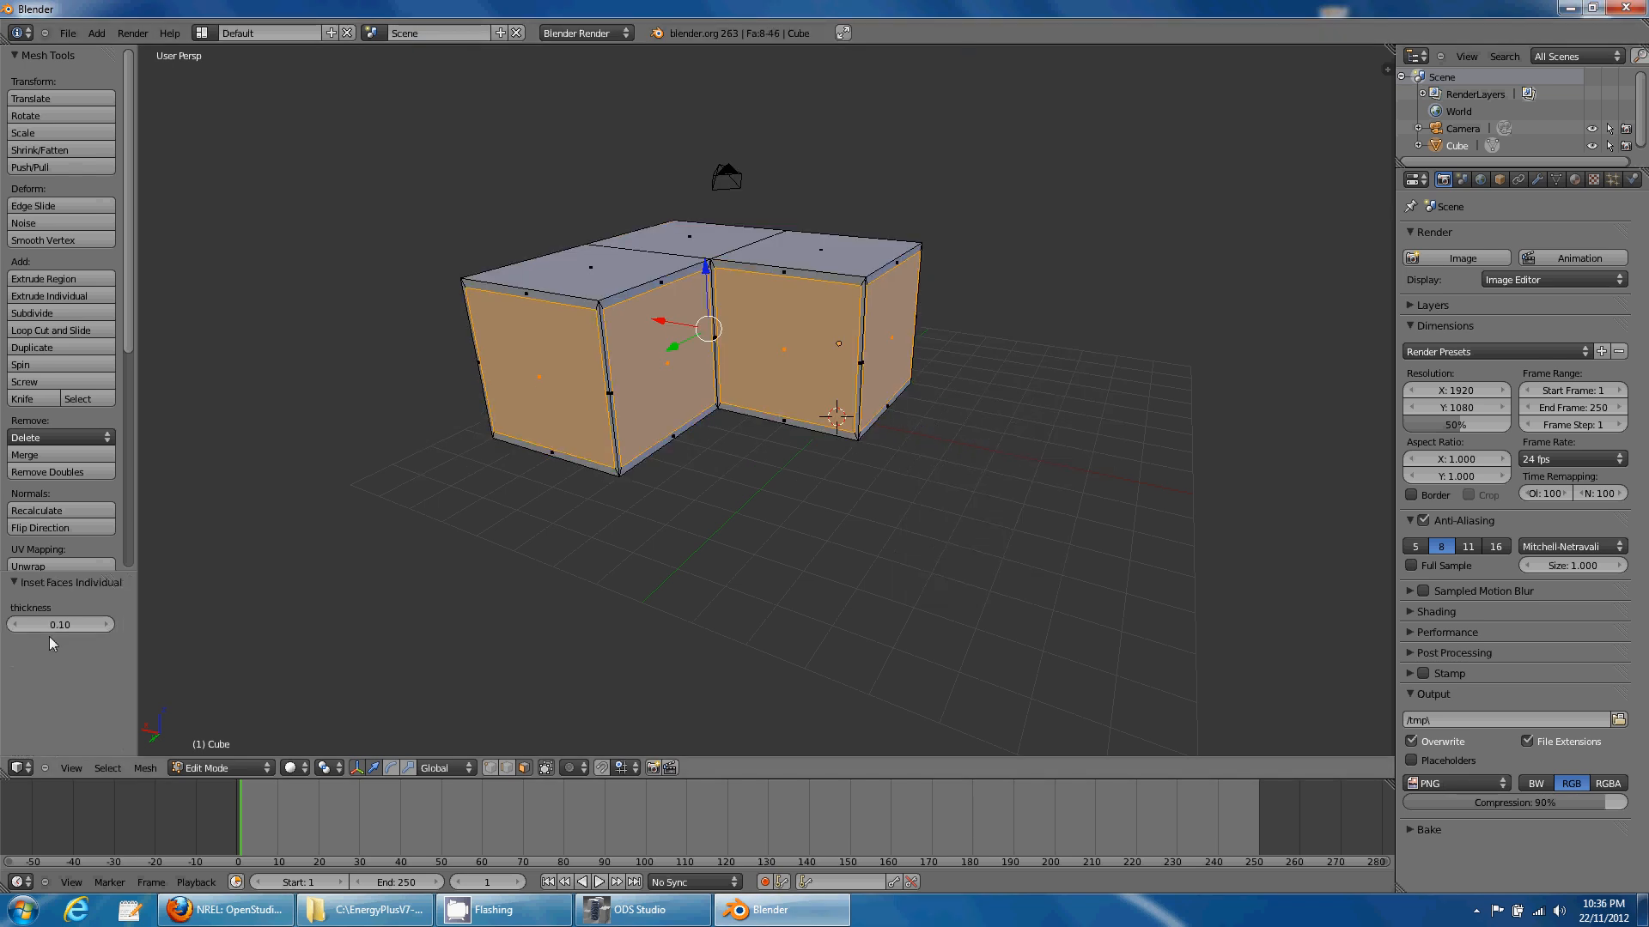
text(0.2)
key(Return)
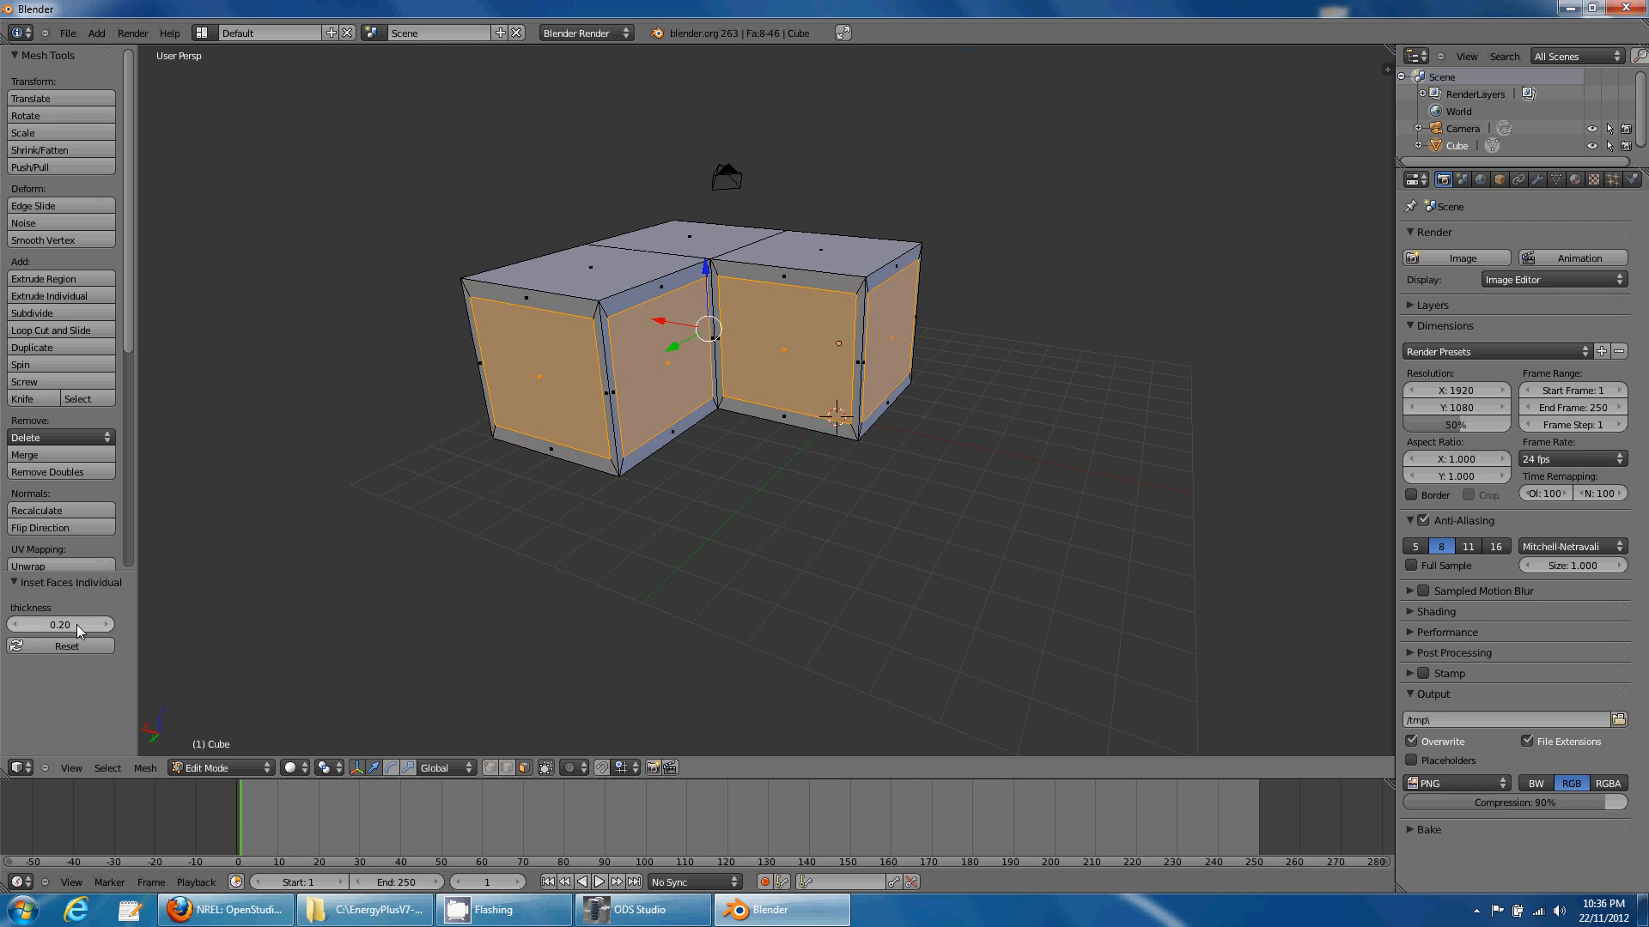
click(77, 625)
text(0.5)
key(Return)
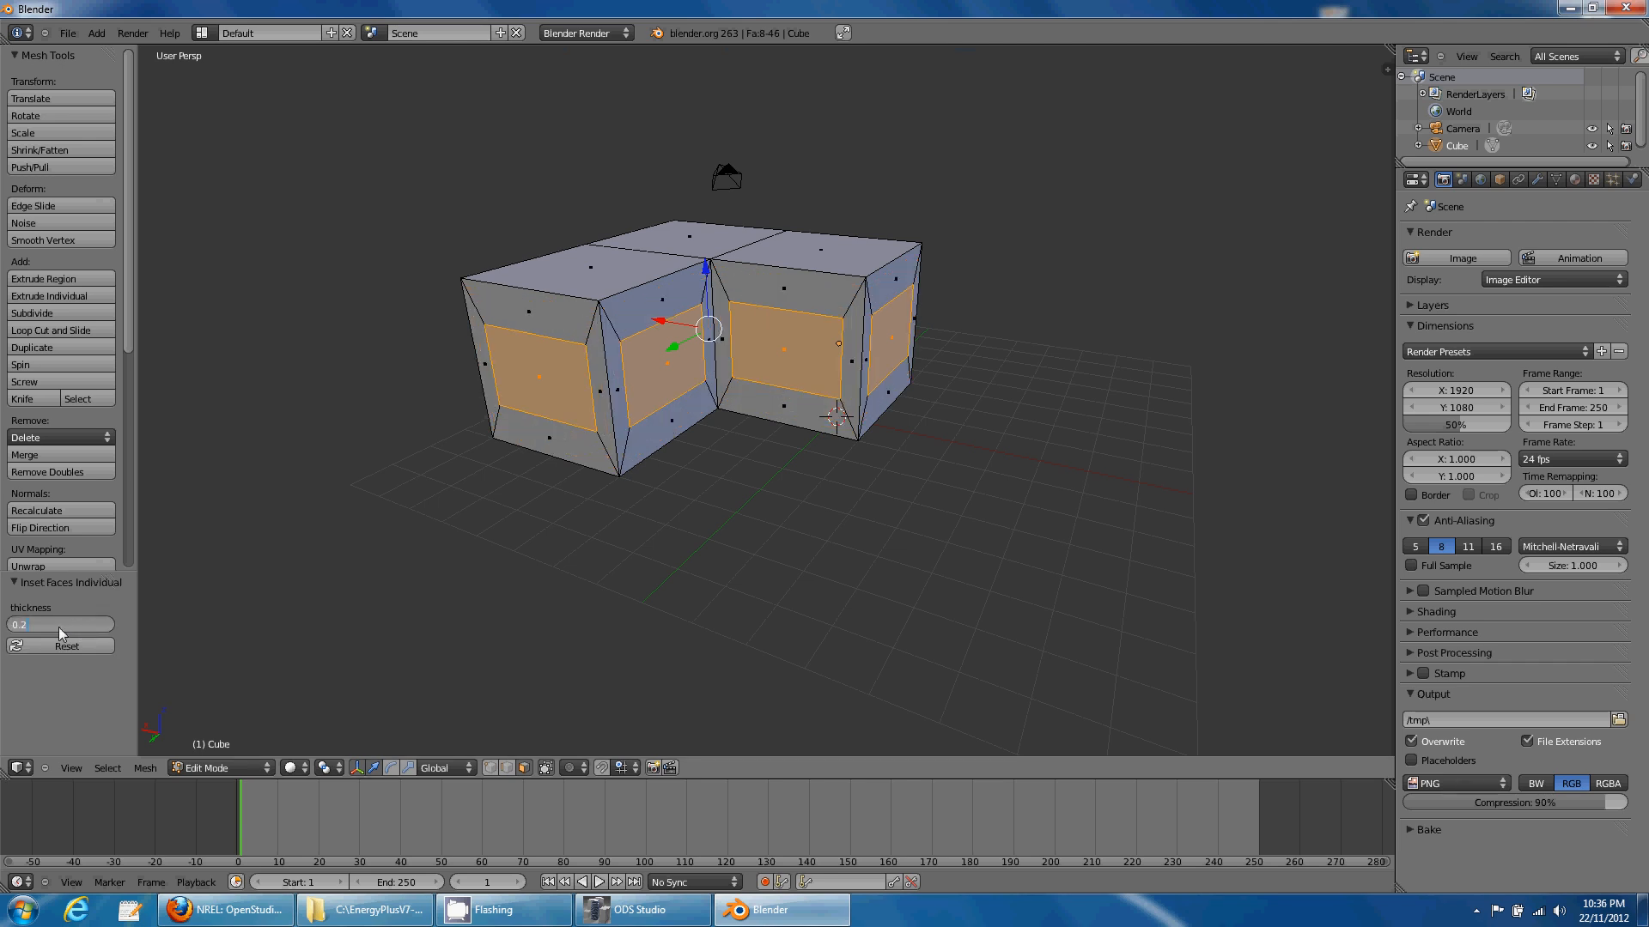
key(Return)
middle_drag(450, 585, 507, 565)
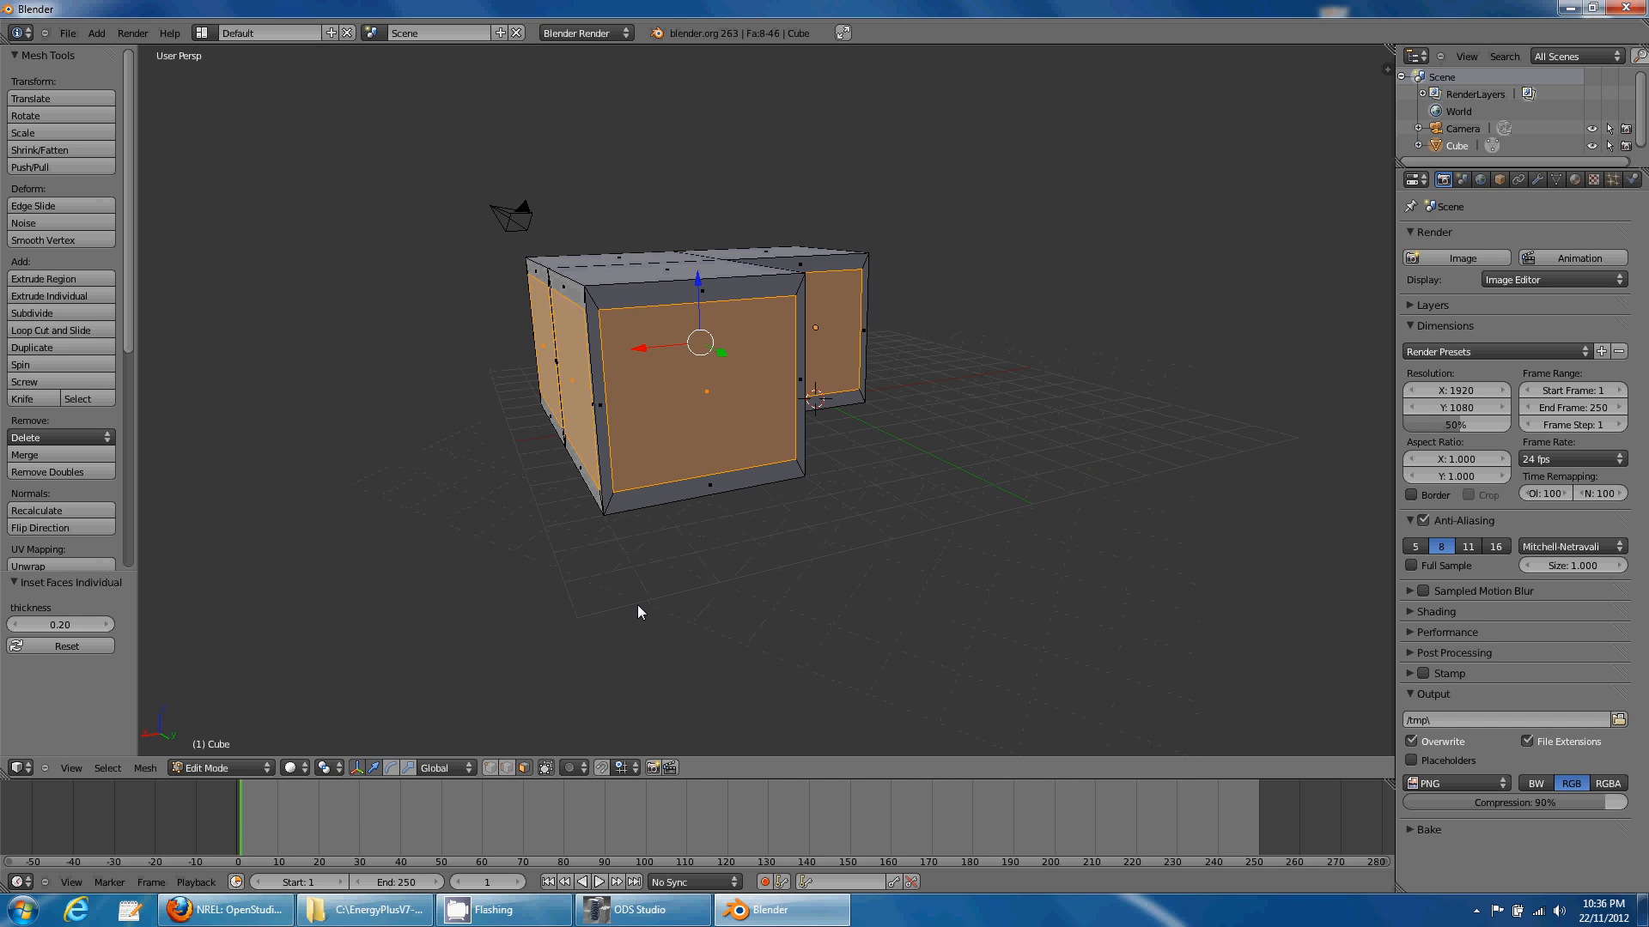
- Scale the inset panels along Z to about half height
key(s)
key(z)
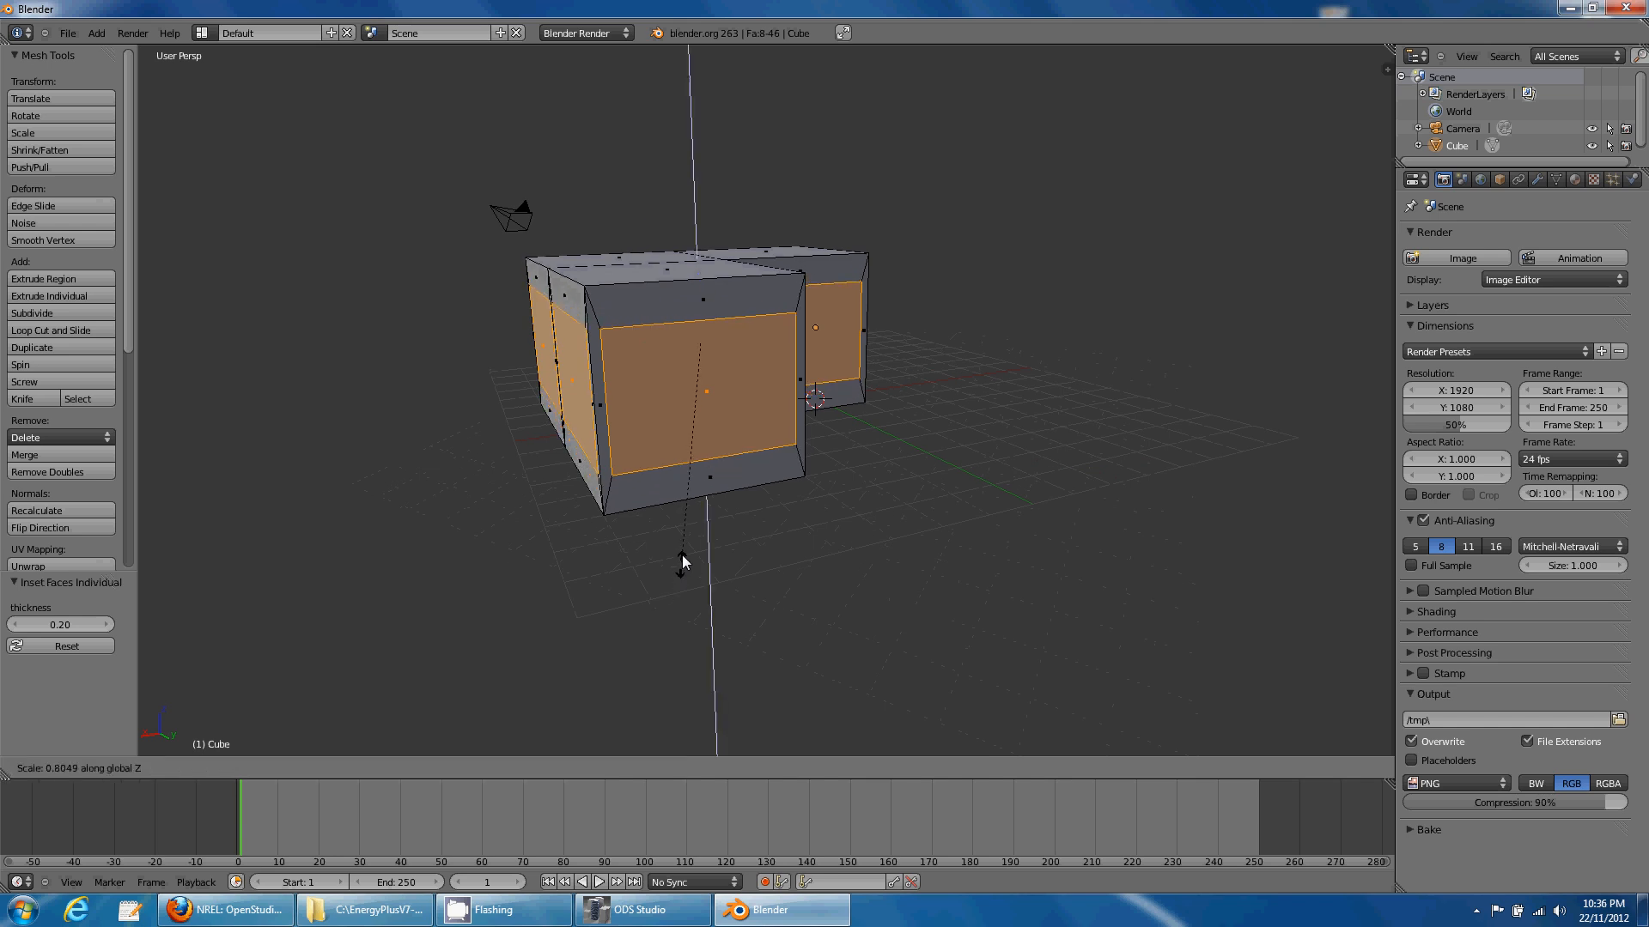
click(703, 481)
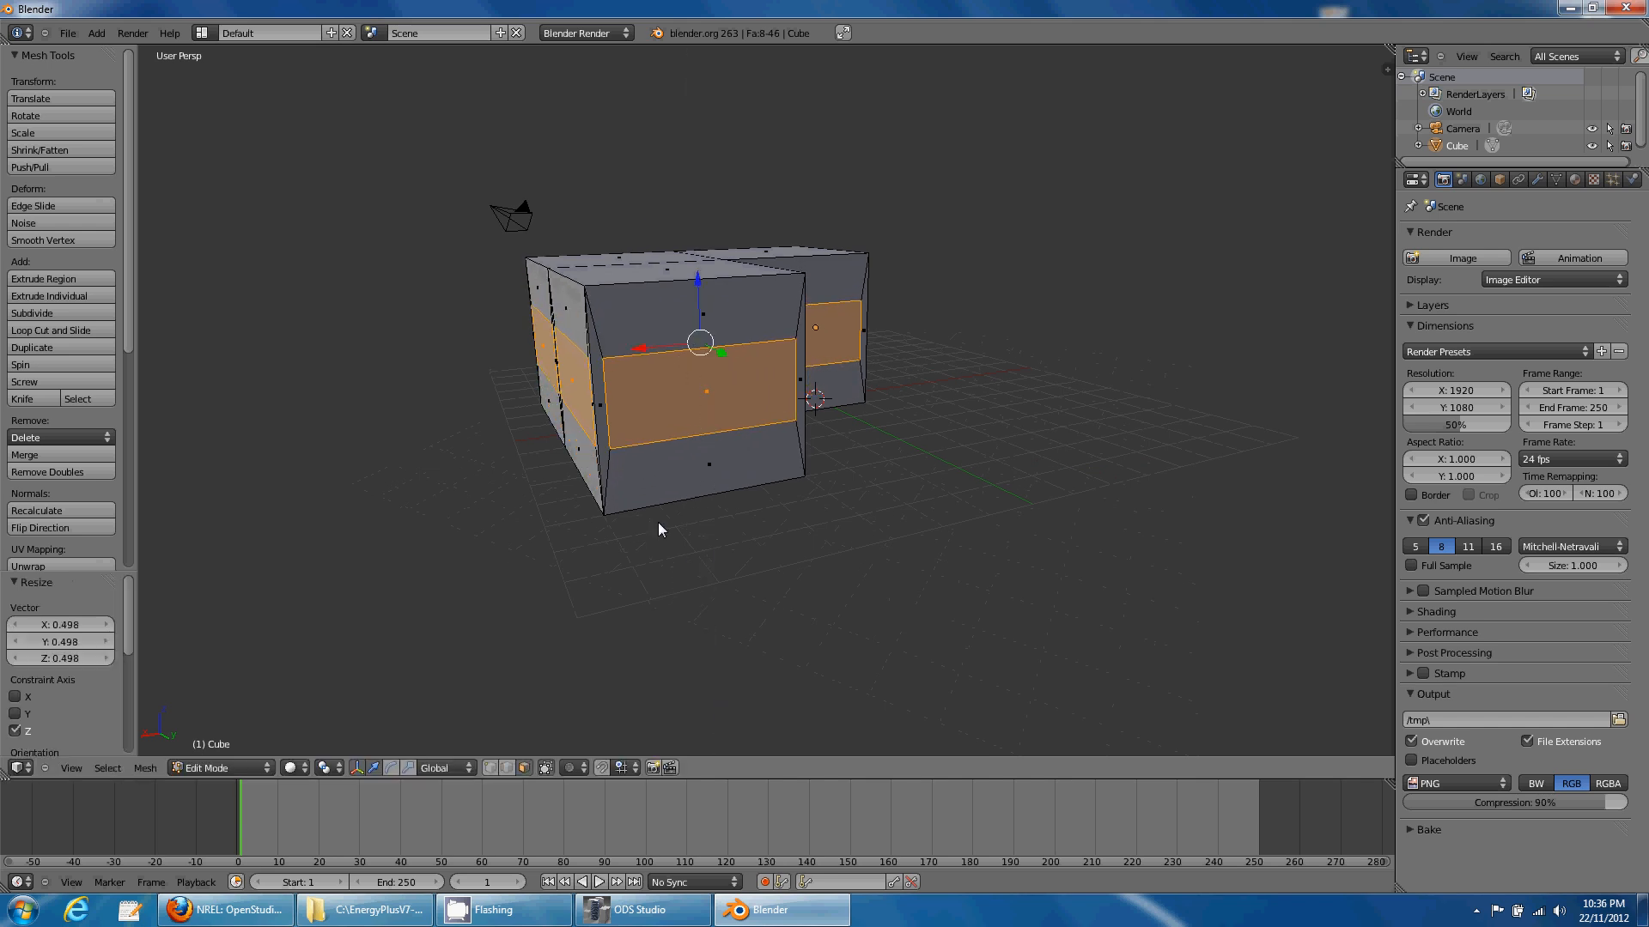
middle_drag(658, 522, 734, 539)
scroll(718, 554, down, 4)
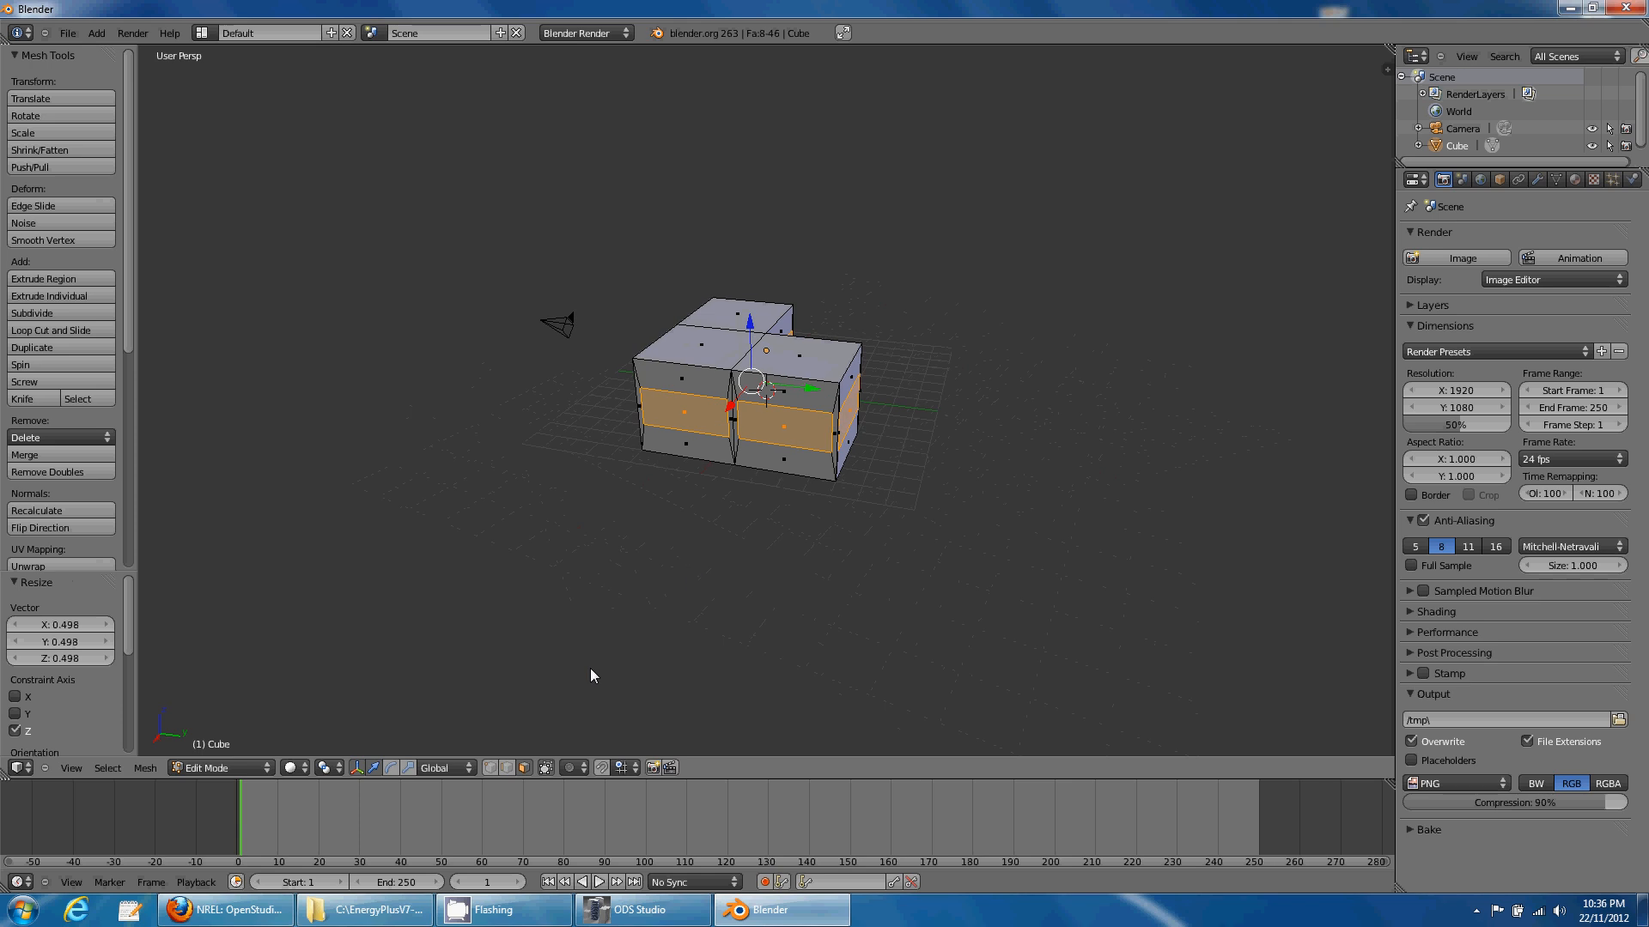
click(507, 767)
- Extrude the window-band edges 1 unit along X and lower them by 0.25
scroll(756, 428, up, 3)
right_click(755, 424)
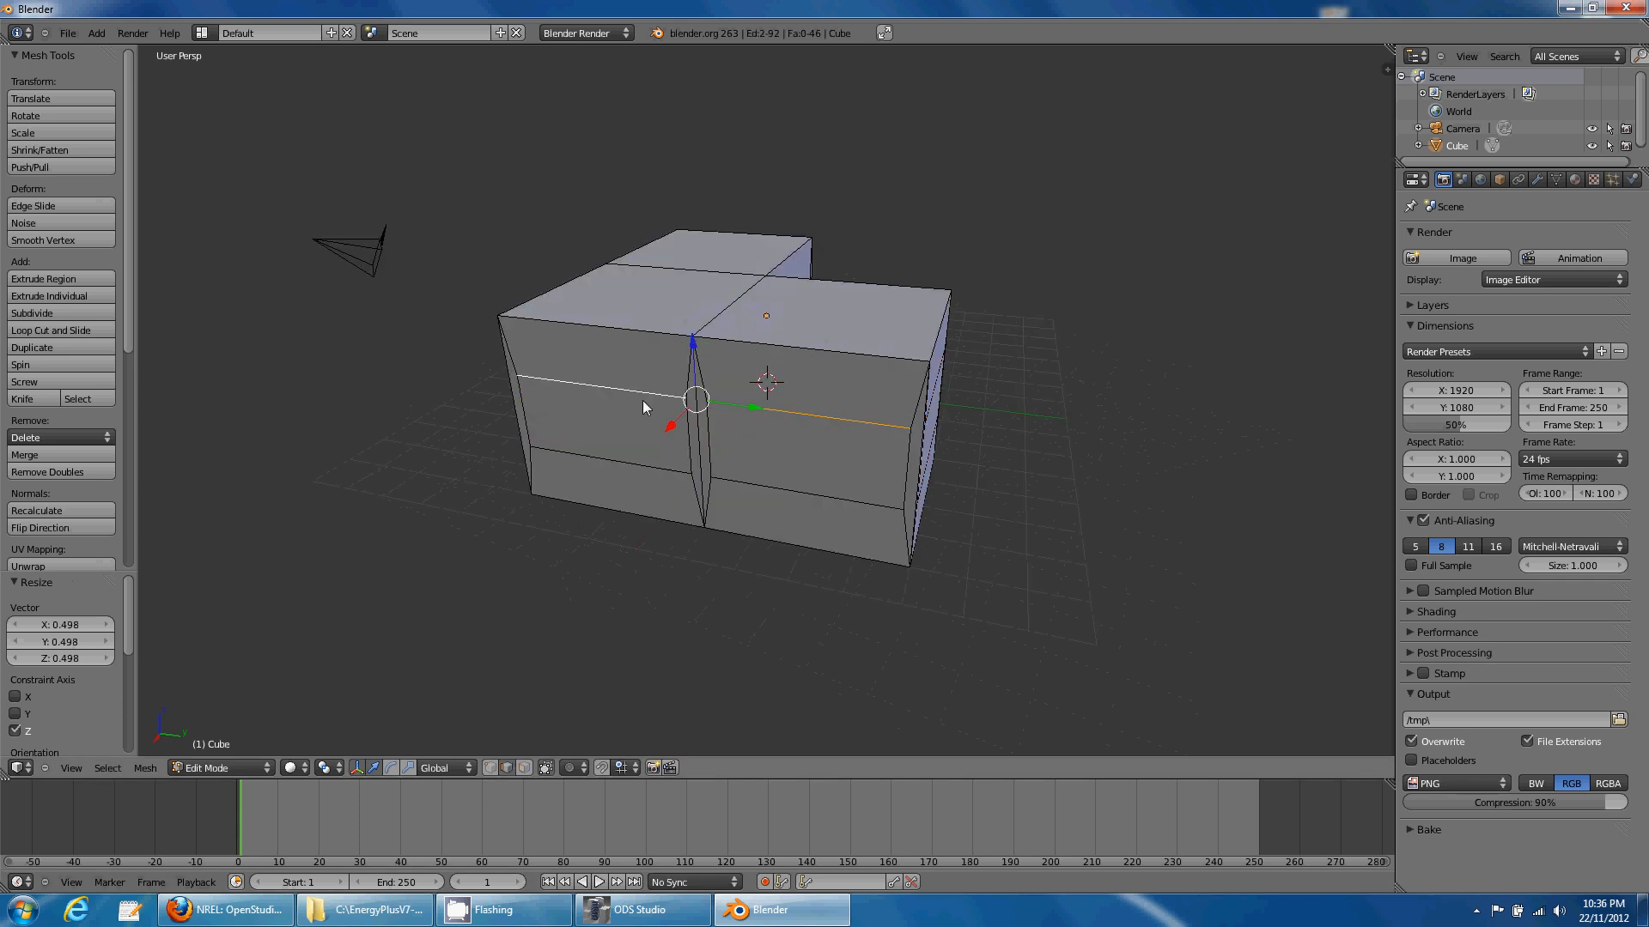
middle_drag(756, 424, 644, 515)
middle_drag(699, 461, 760, 467)
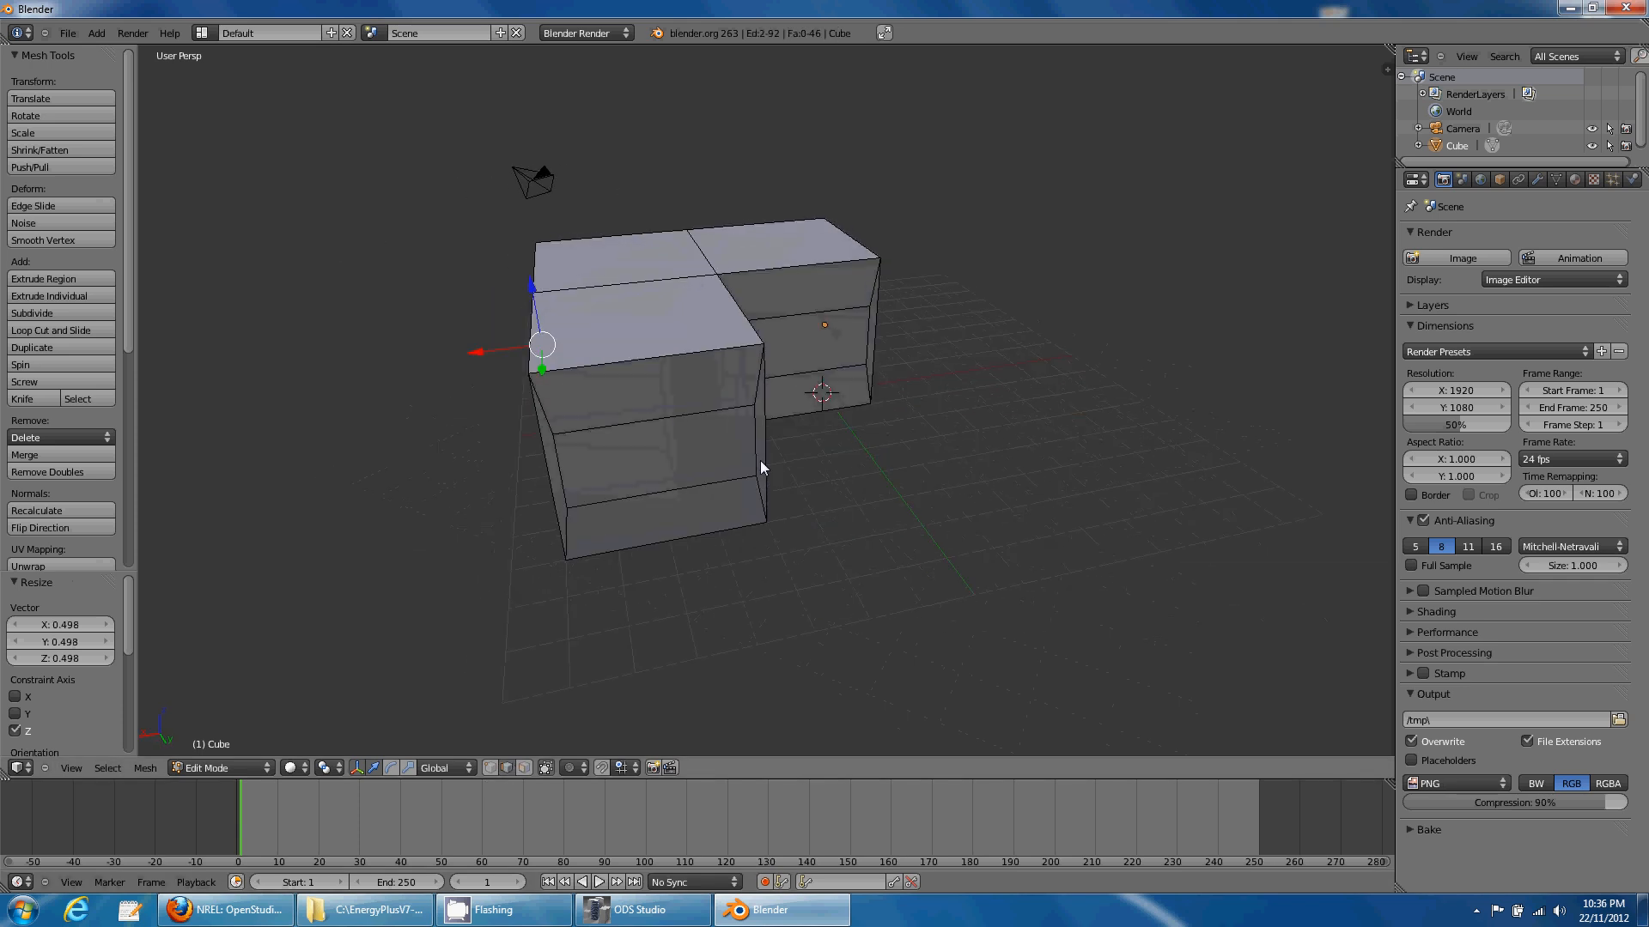
middle_drag(700, 565, 742, 579)
key(e)
key(x)
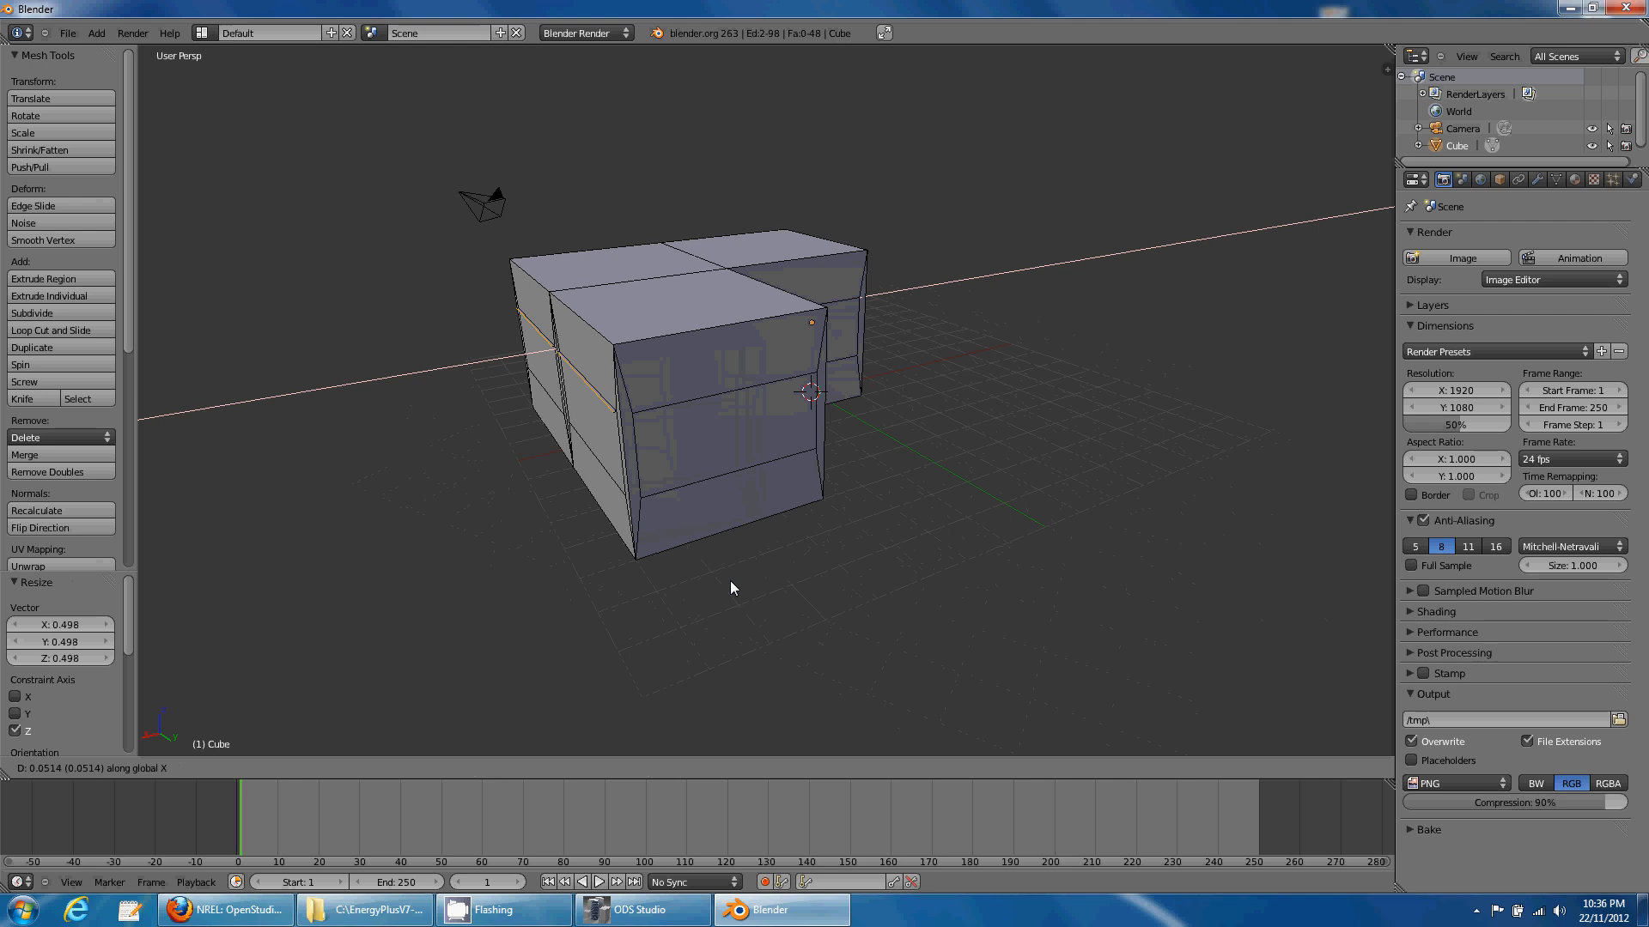
key(1)
key(Return)
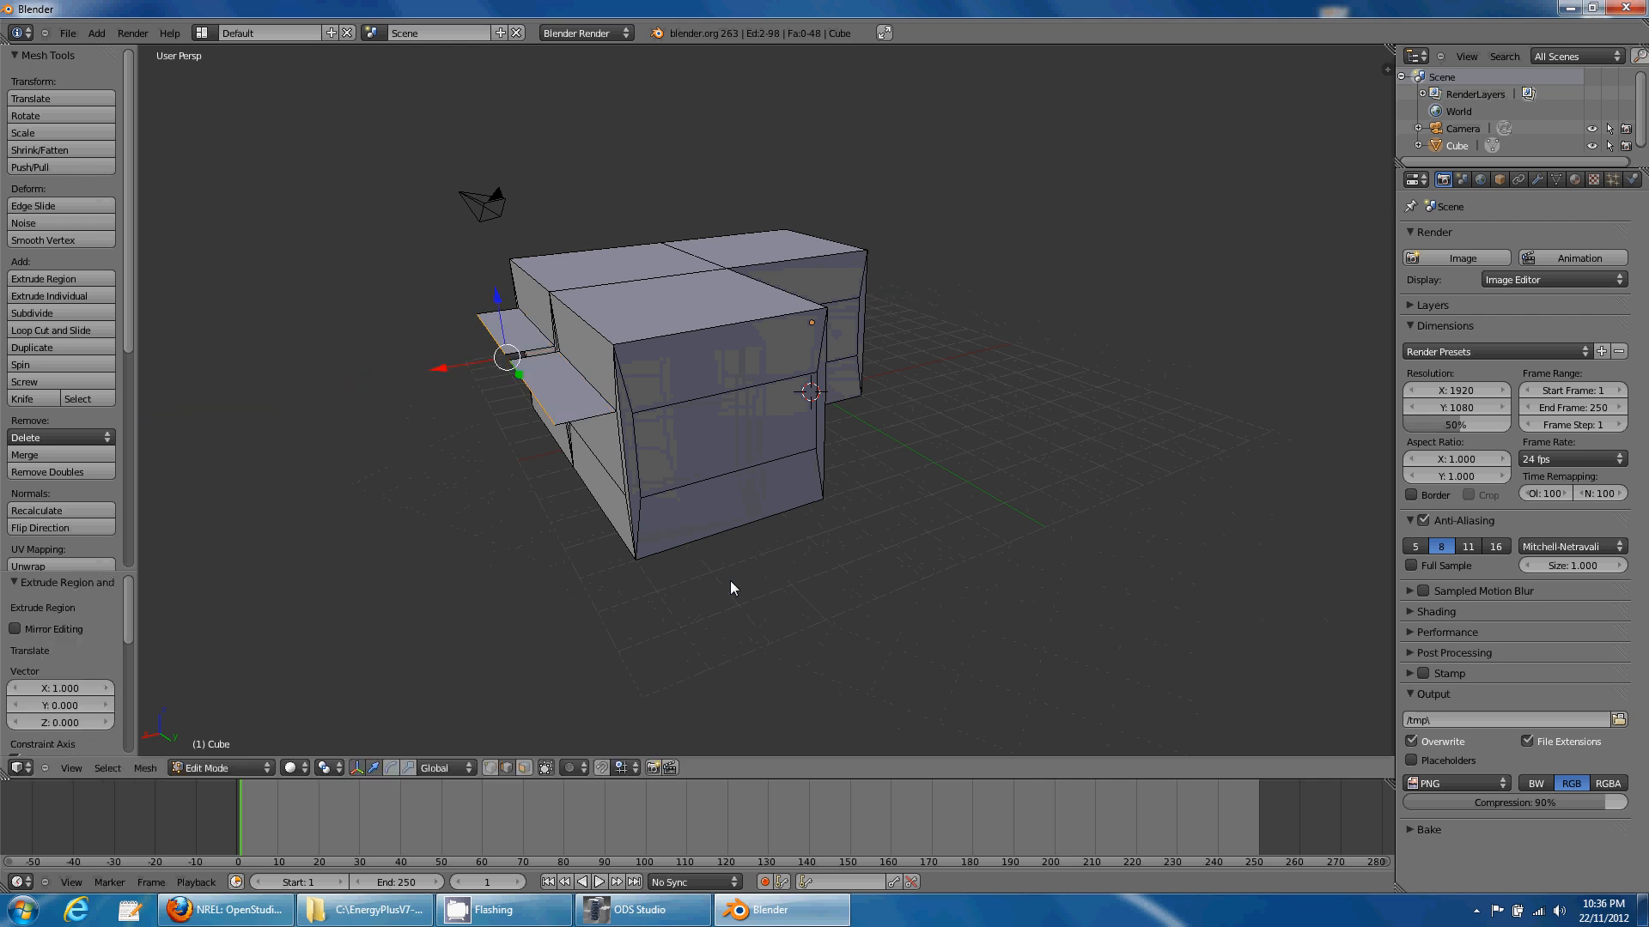
text(gz)
text(-0.25)
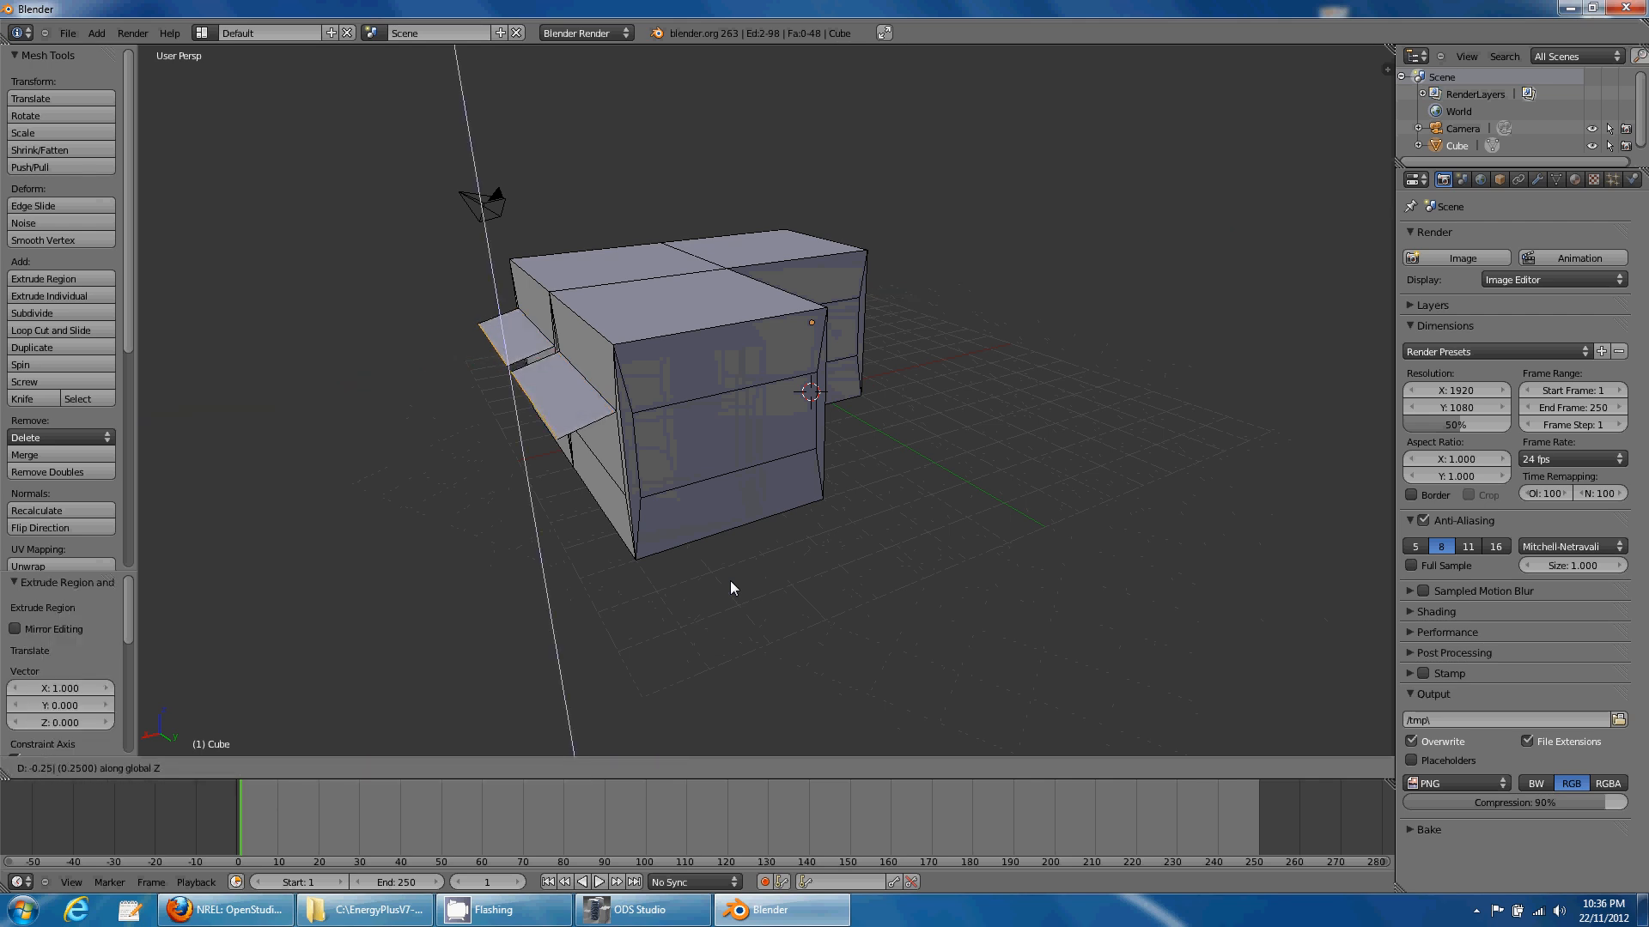
key(Return)
- Extrude the two window bands' upper edges 0.5 along X to form ledges
right_click(726, 396)
middle_drag(786, 452, 639, 466)
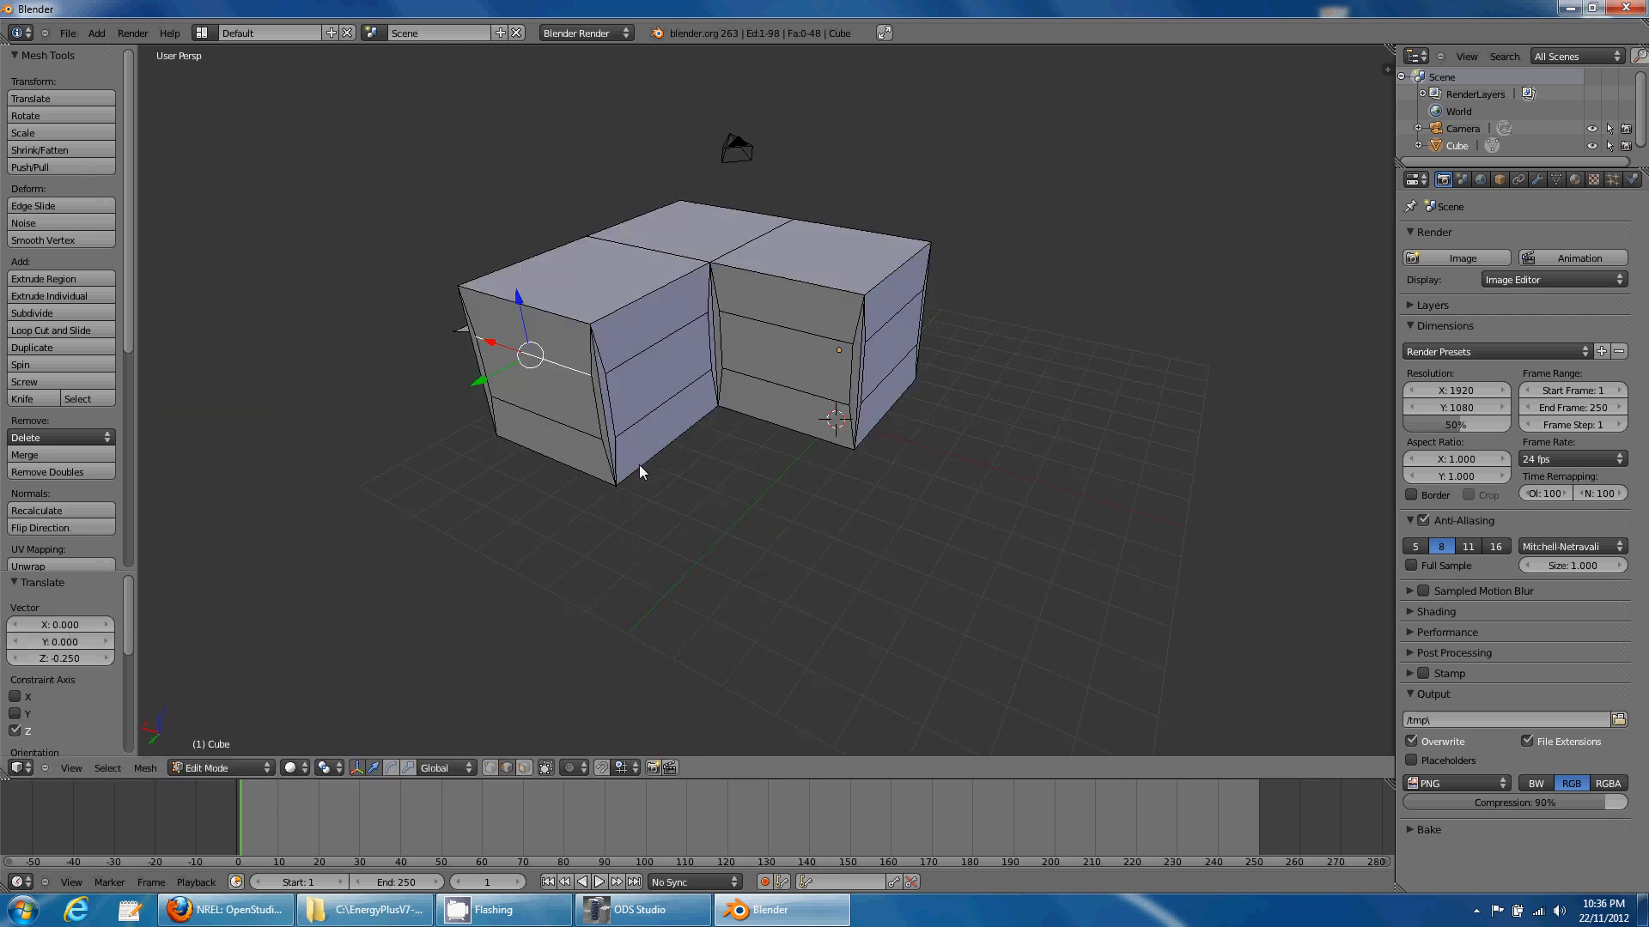
right_click(649, 349)
shift+right_click(871, 311)
middle_drag(854, 453, 830, 467)
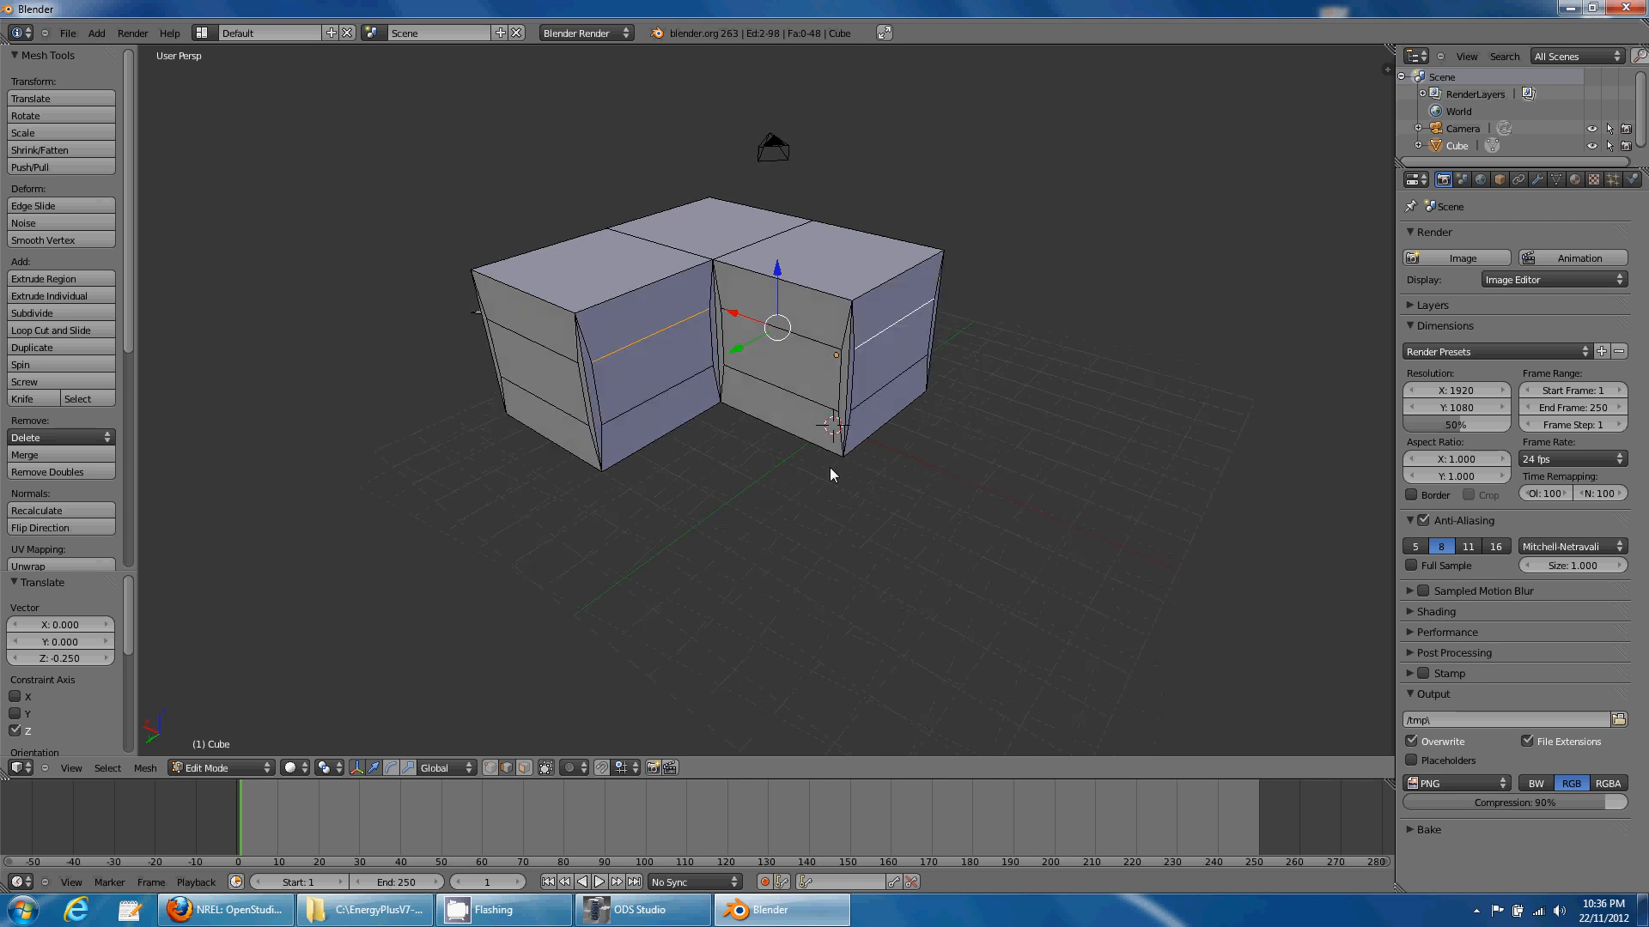
text(ex)
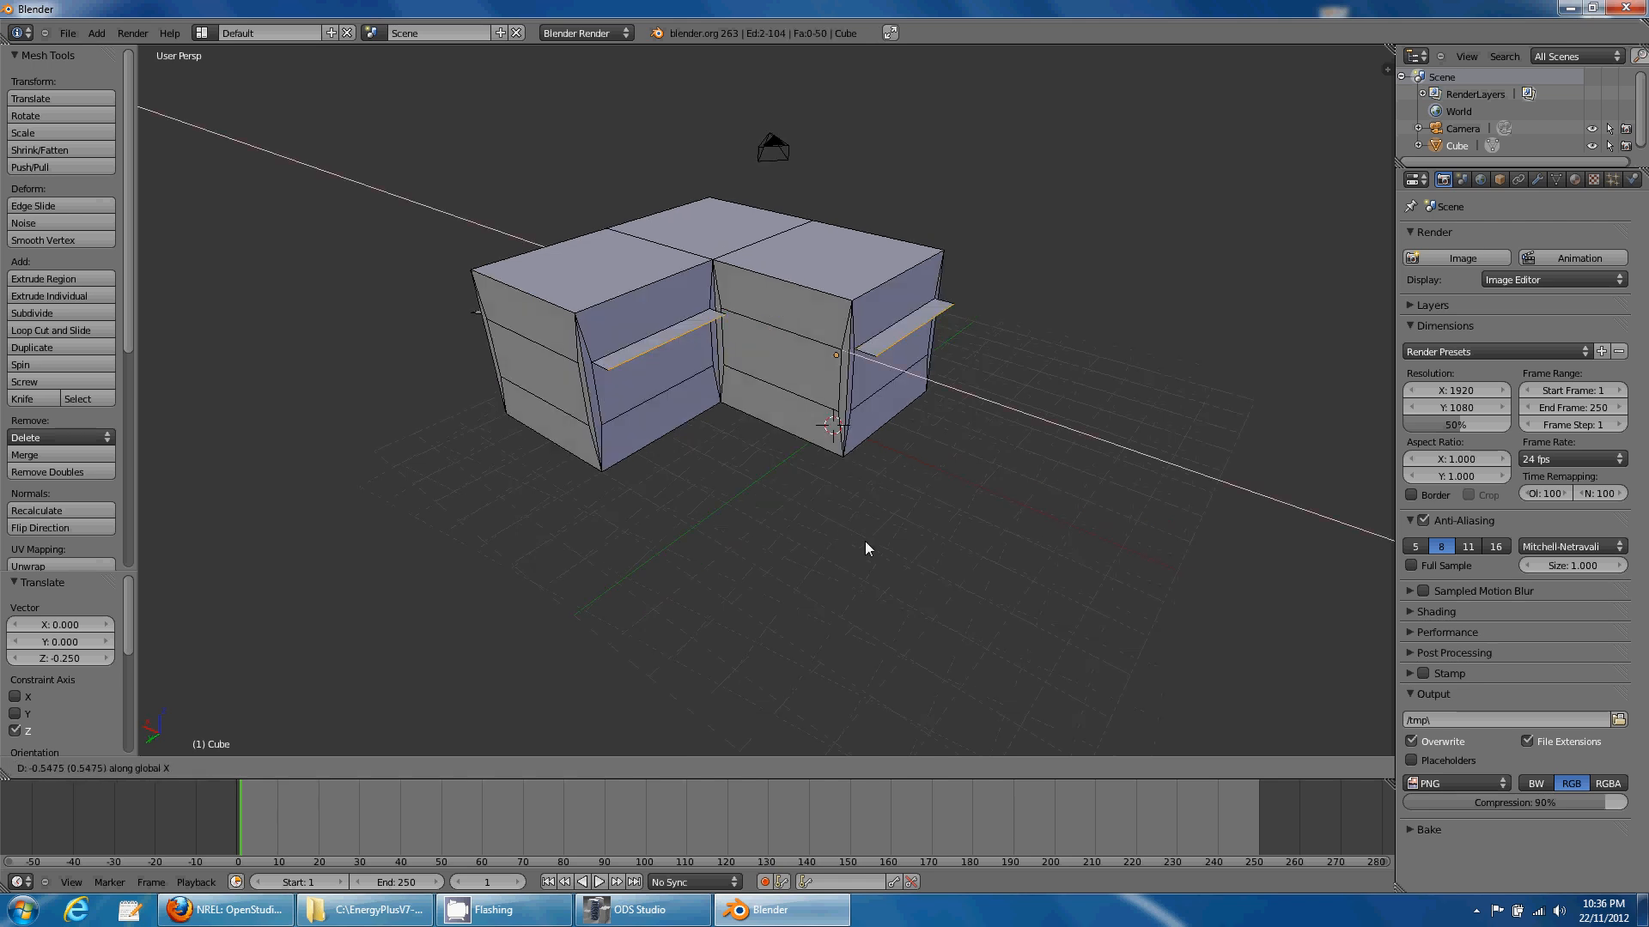
text(0.5)
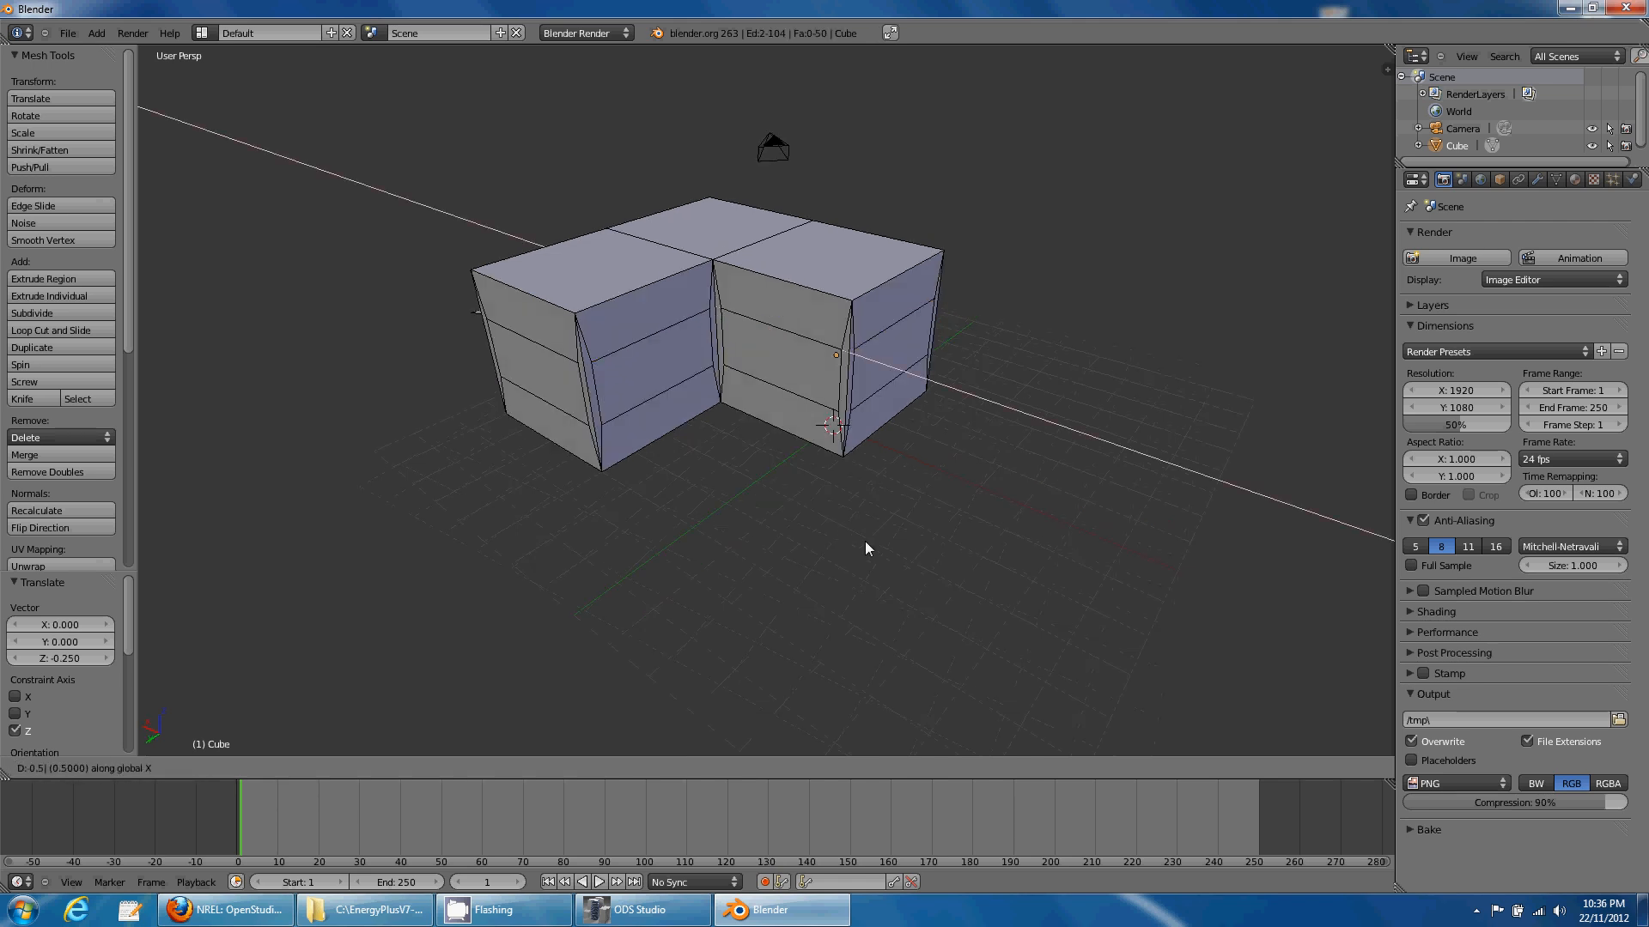
key(Return)
text(gx0.5)
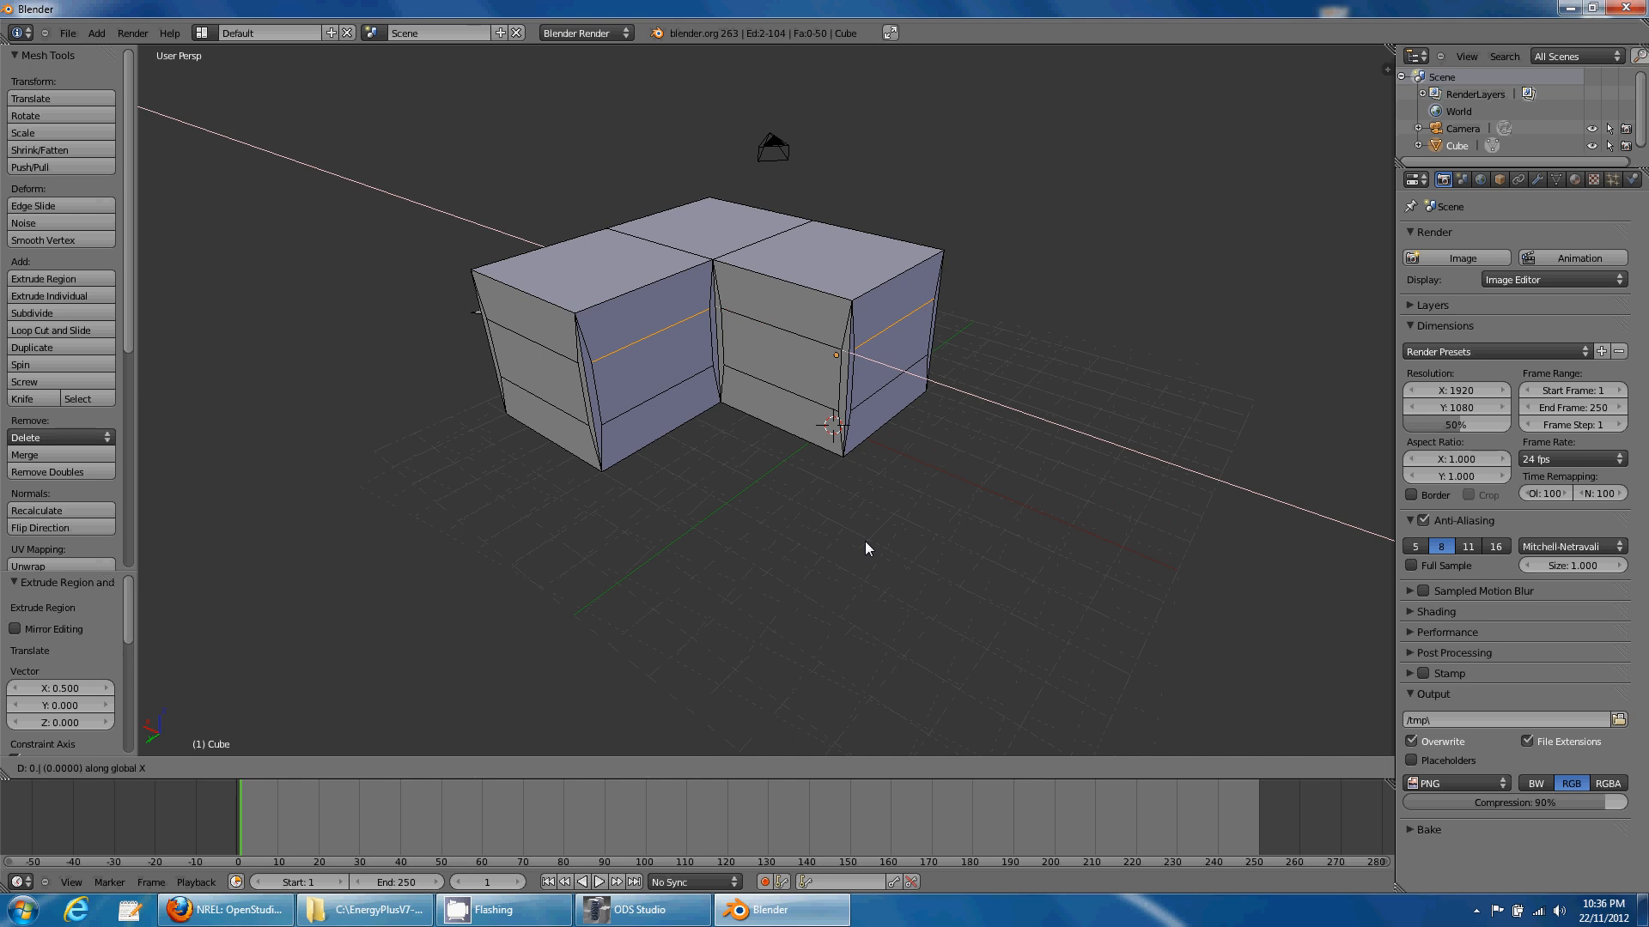
key(Return)
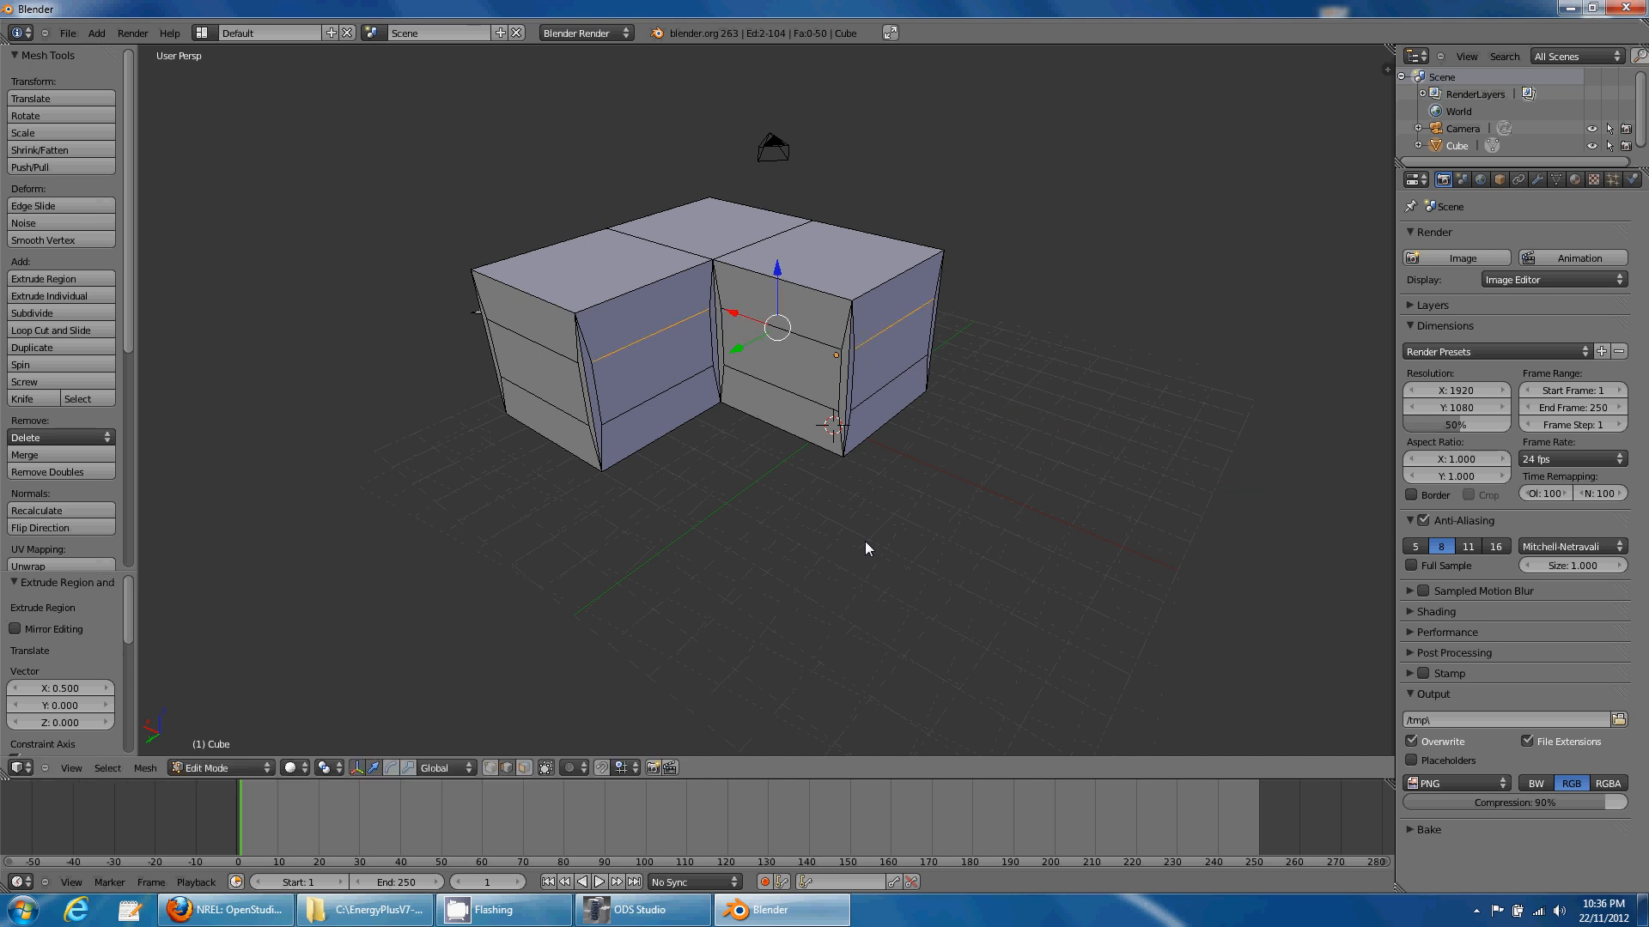
text(gx-0.5)
key(Return)
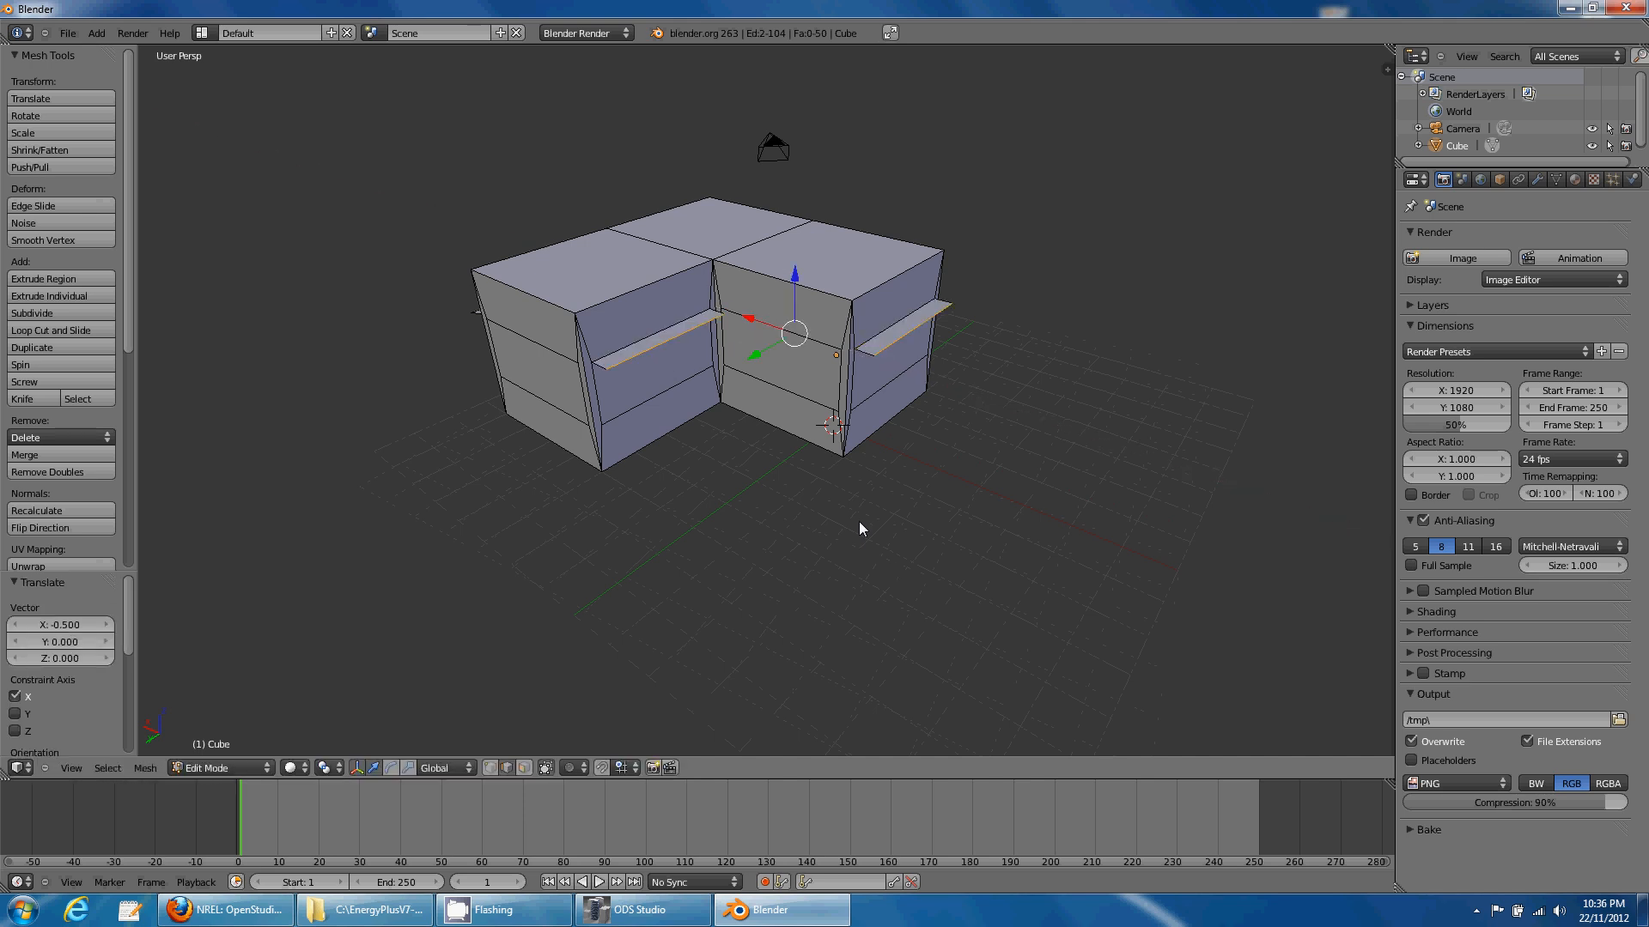
- Extrude another ledge 0.5 units along Y
middle_drag(858, 528, 715, 555)
text(e)
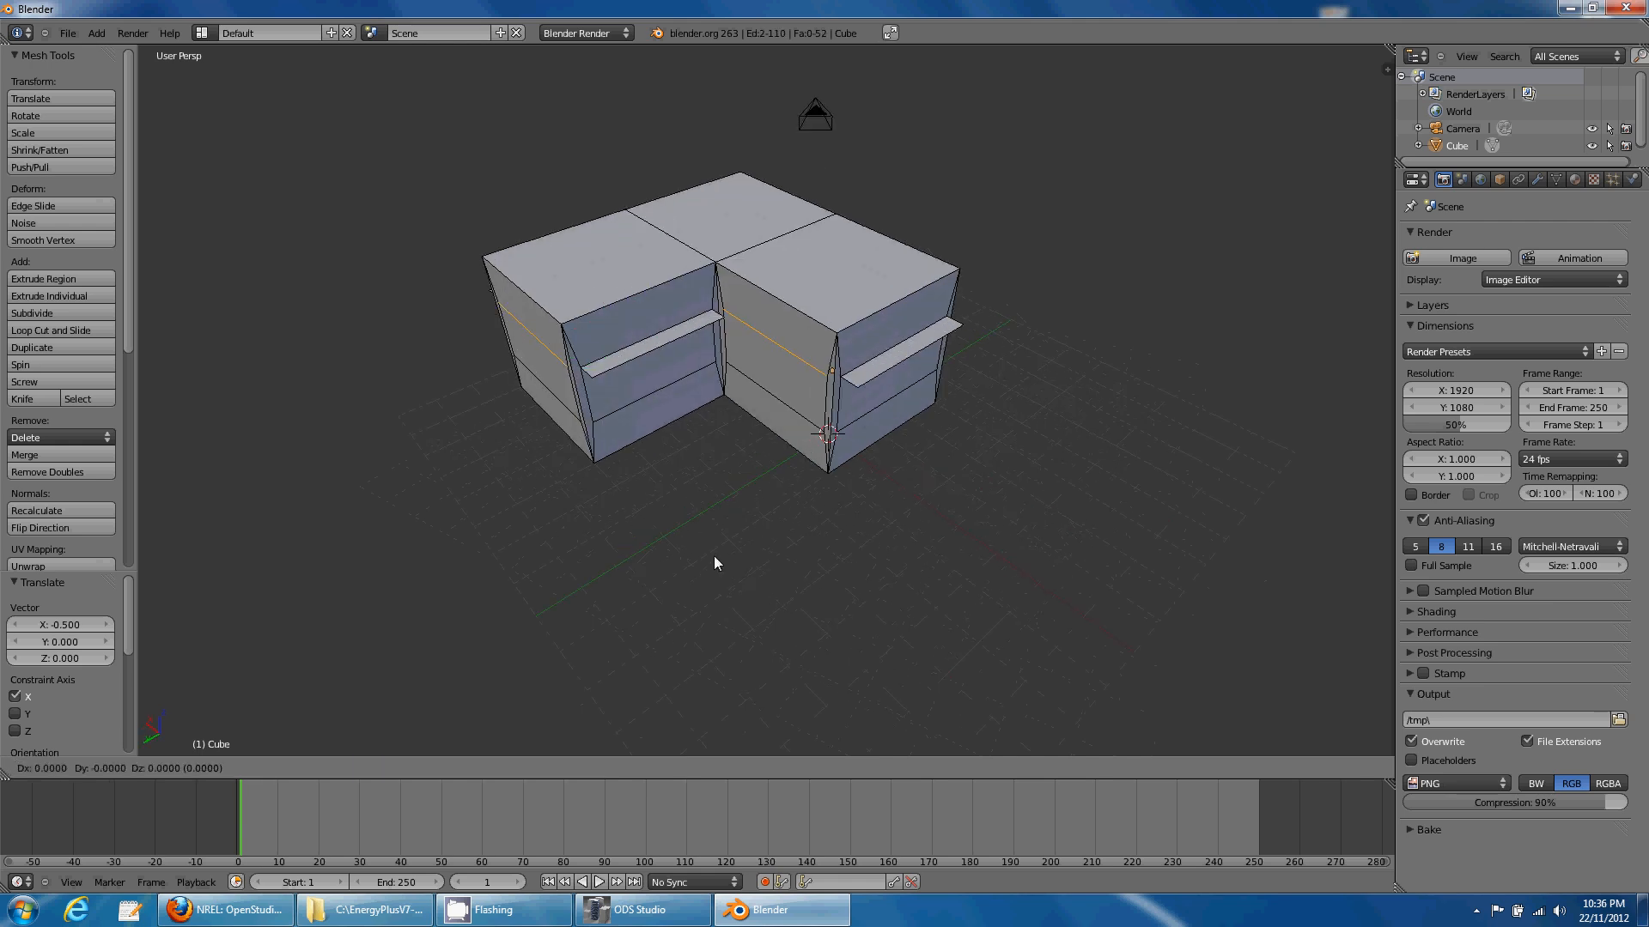
text(y0.5)
key(Return)
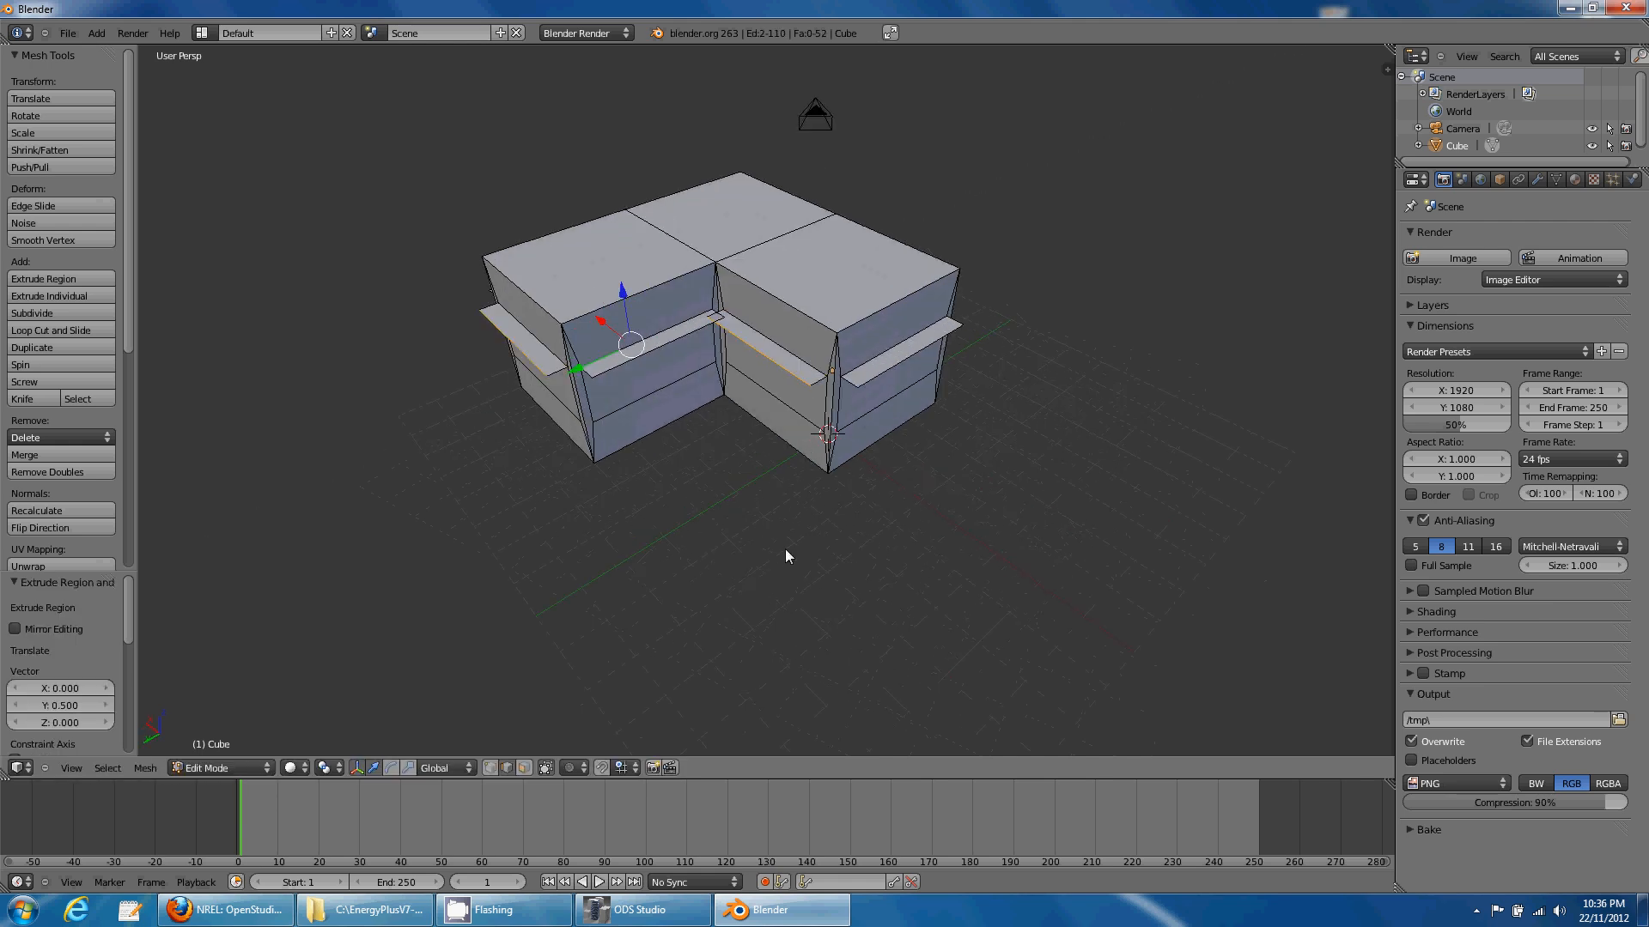
middle_drag(785, 552, 846, 493)
middle_drag(673, 446, 707, 578)
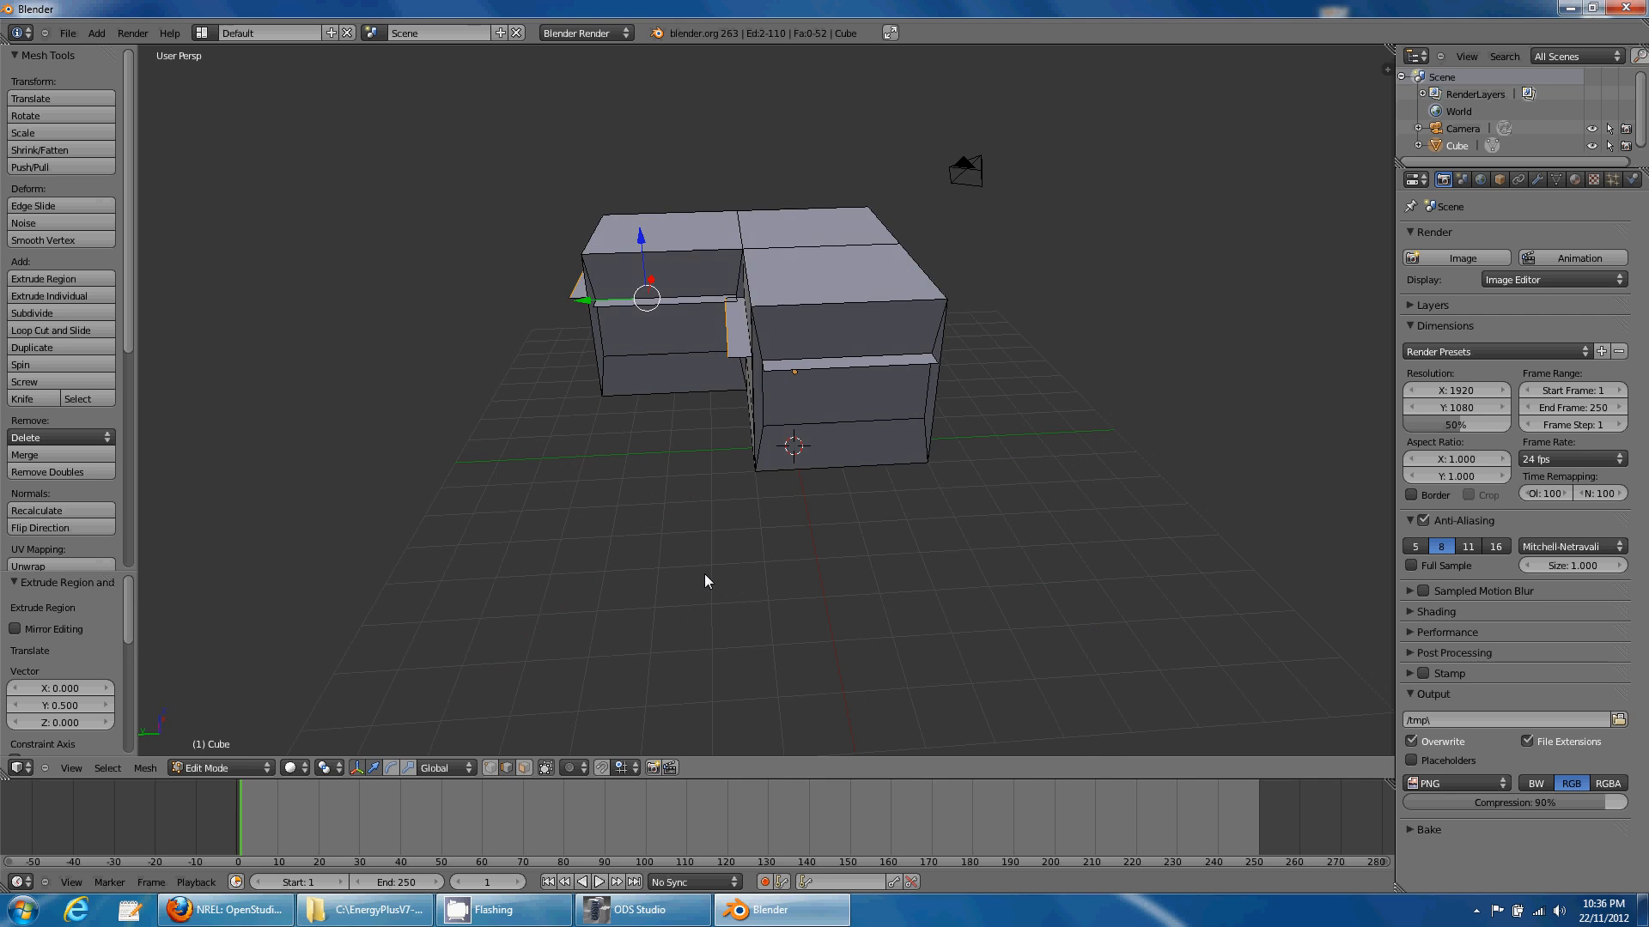
- Select all middle-band window faces and separate them into a new Cube.001 object
click(525, 768)
right_click(789, 397)
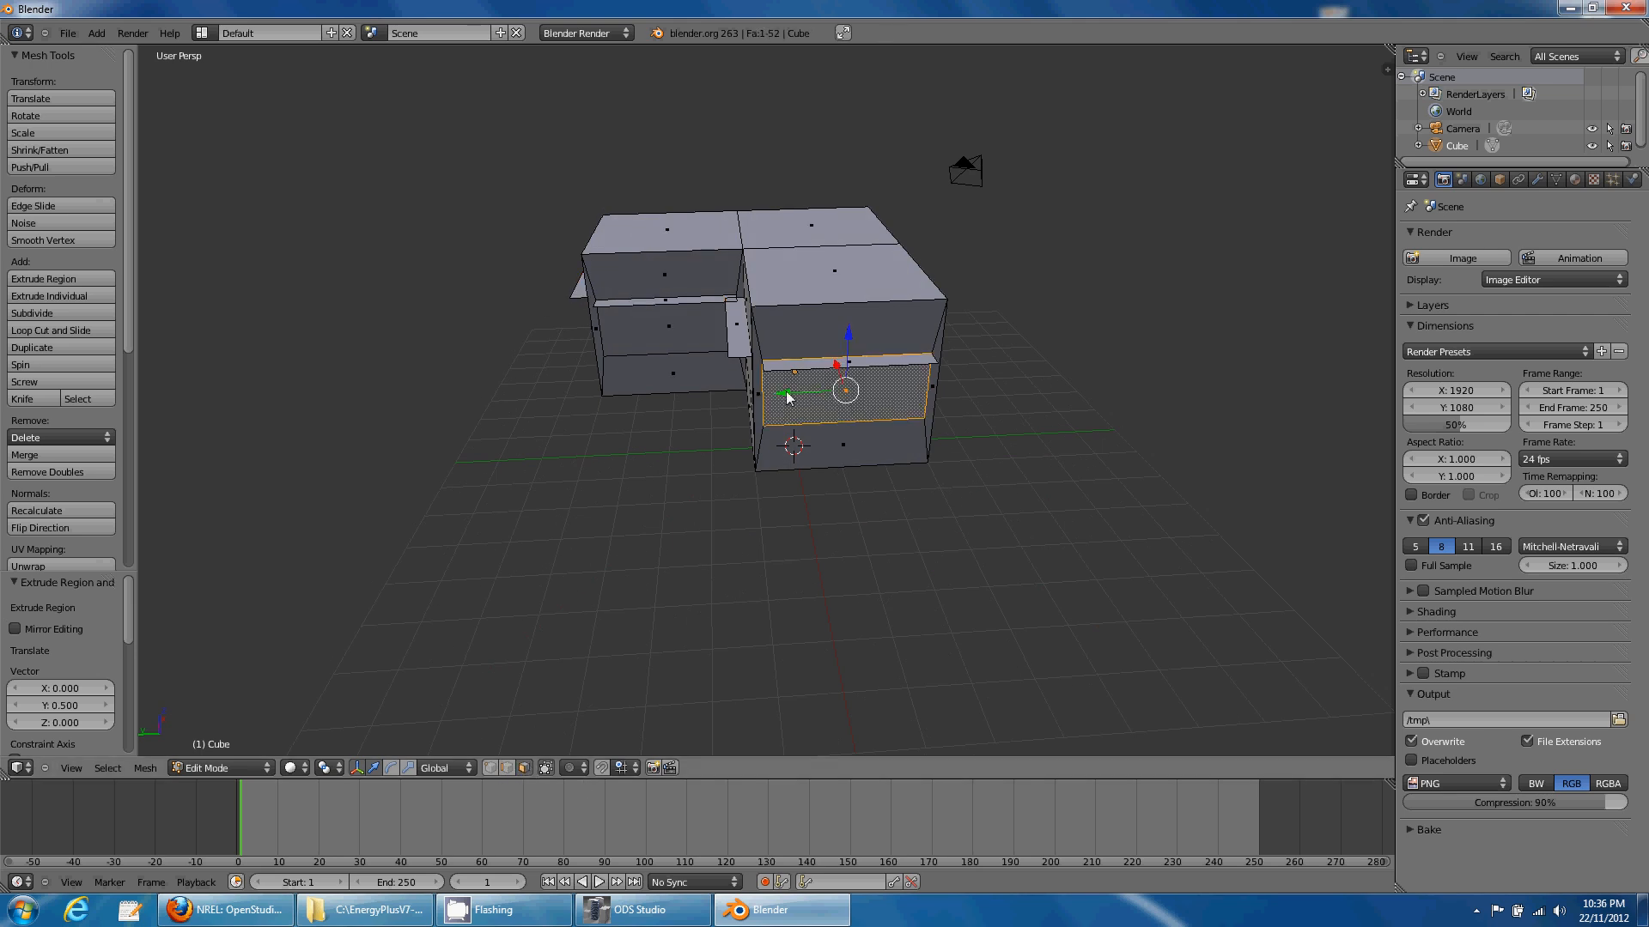
middle_drag(621, 431, 687, 404)
shift+right_click(776, 358)
shift+right_click(658, 363)
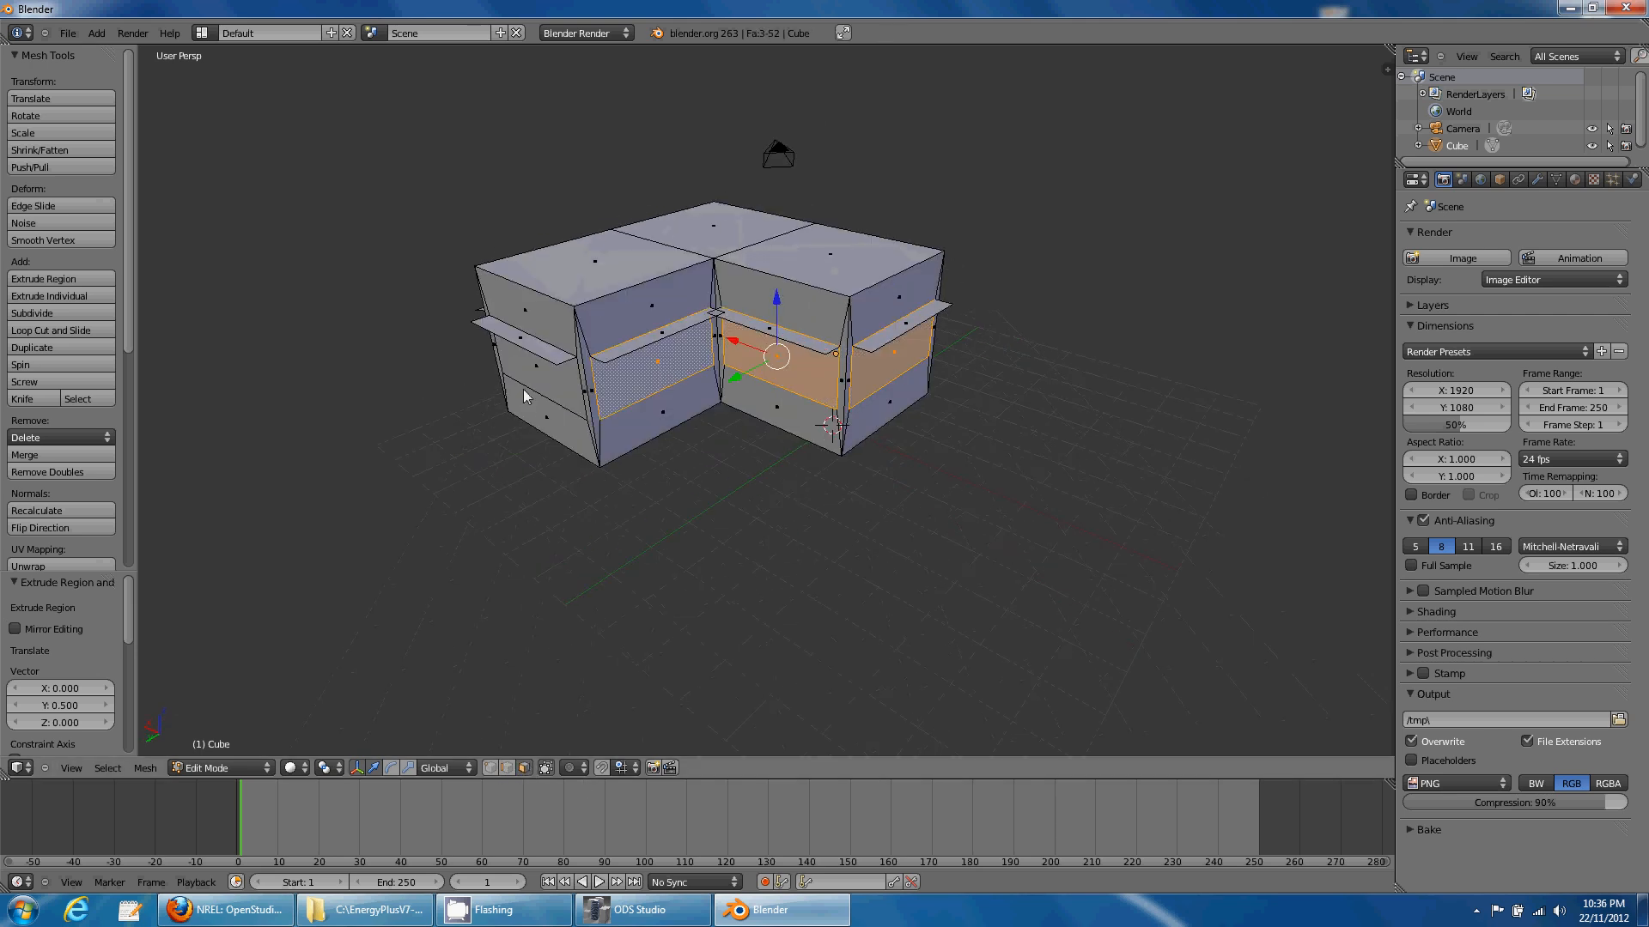
shift+right_click(536, 367)
middle_drag(439, 429, 703, 438)
shift+right_click(787, 434)
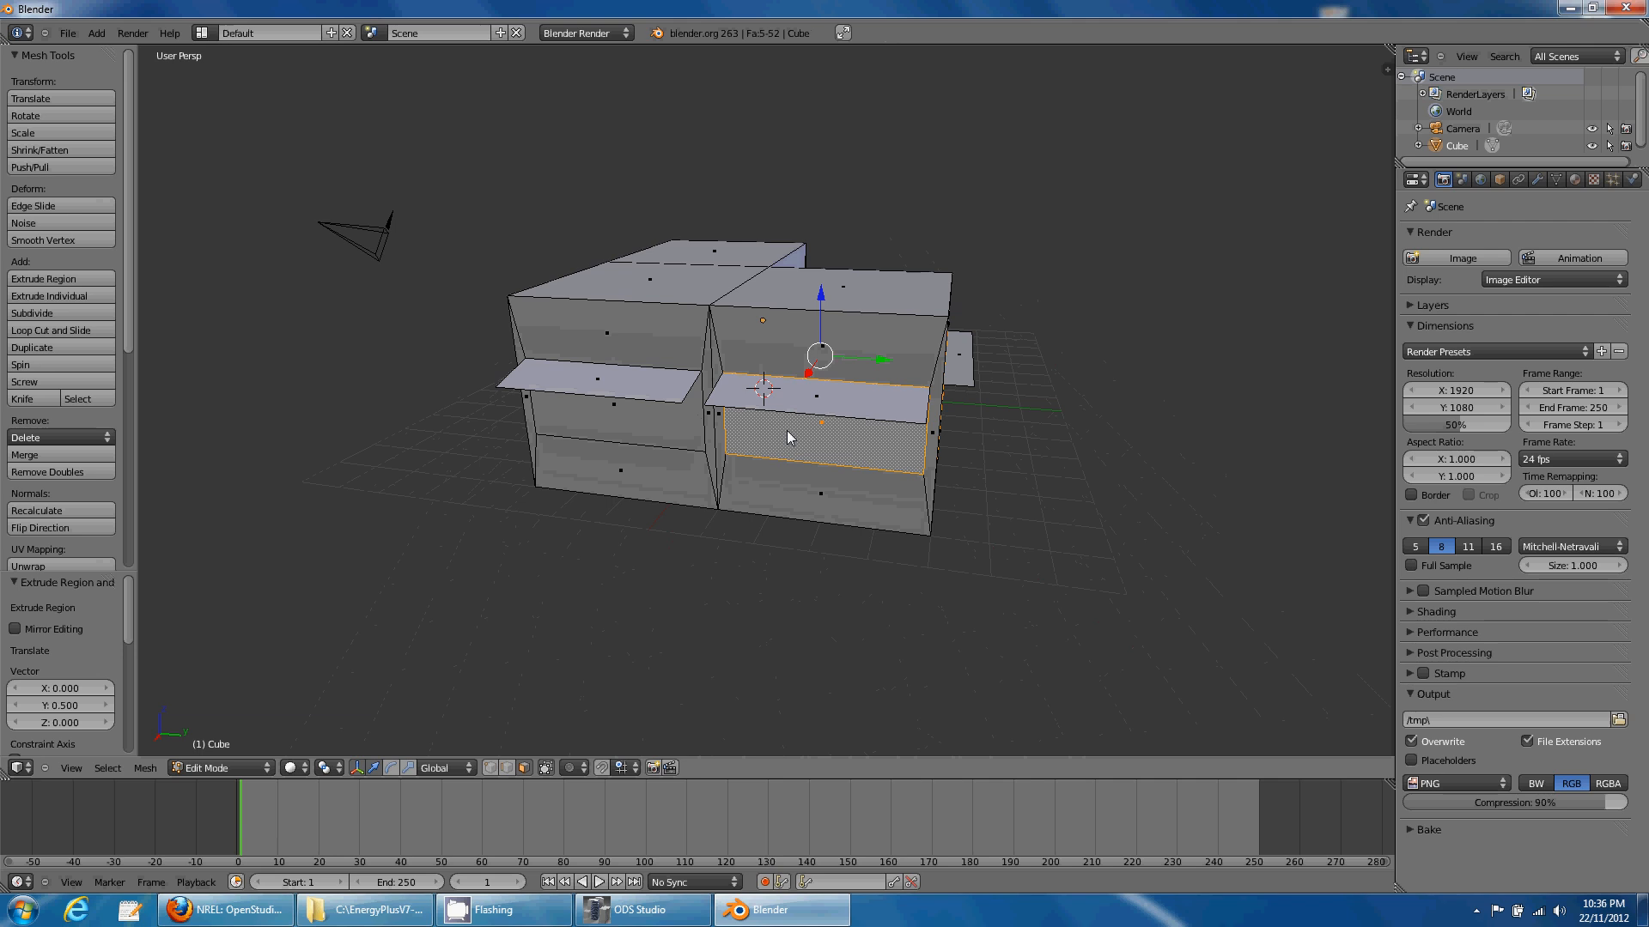
shift+right_click(614, 427)
middle_drag(463, 436, 773, 477)
shift+right_click(690, 412)
shift+right_click(673, 435)
shift+right_click(685, 388)
shift+right_click(811, 397)
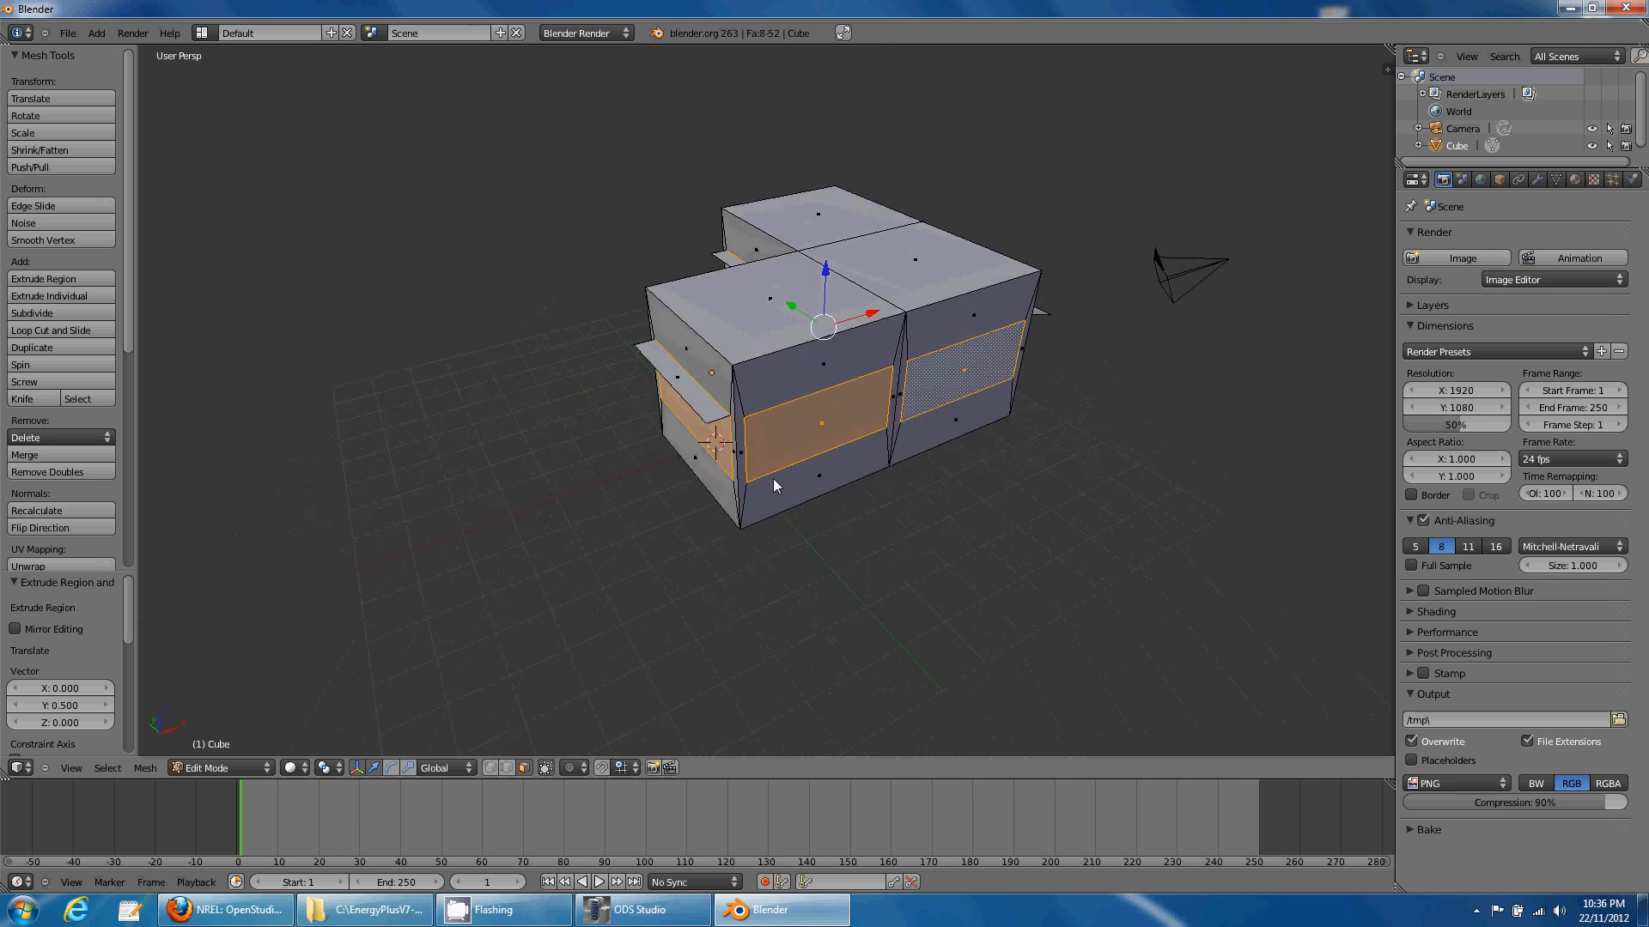
key(p)
click(785, 488)
- Select the separated window object and give it a new material named Window
key(Tab)
right_click(807, 434)
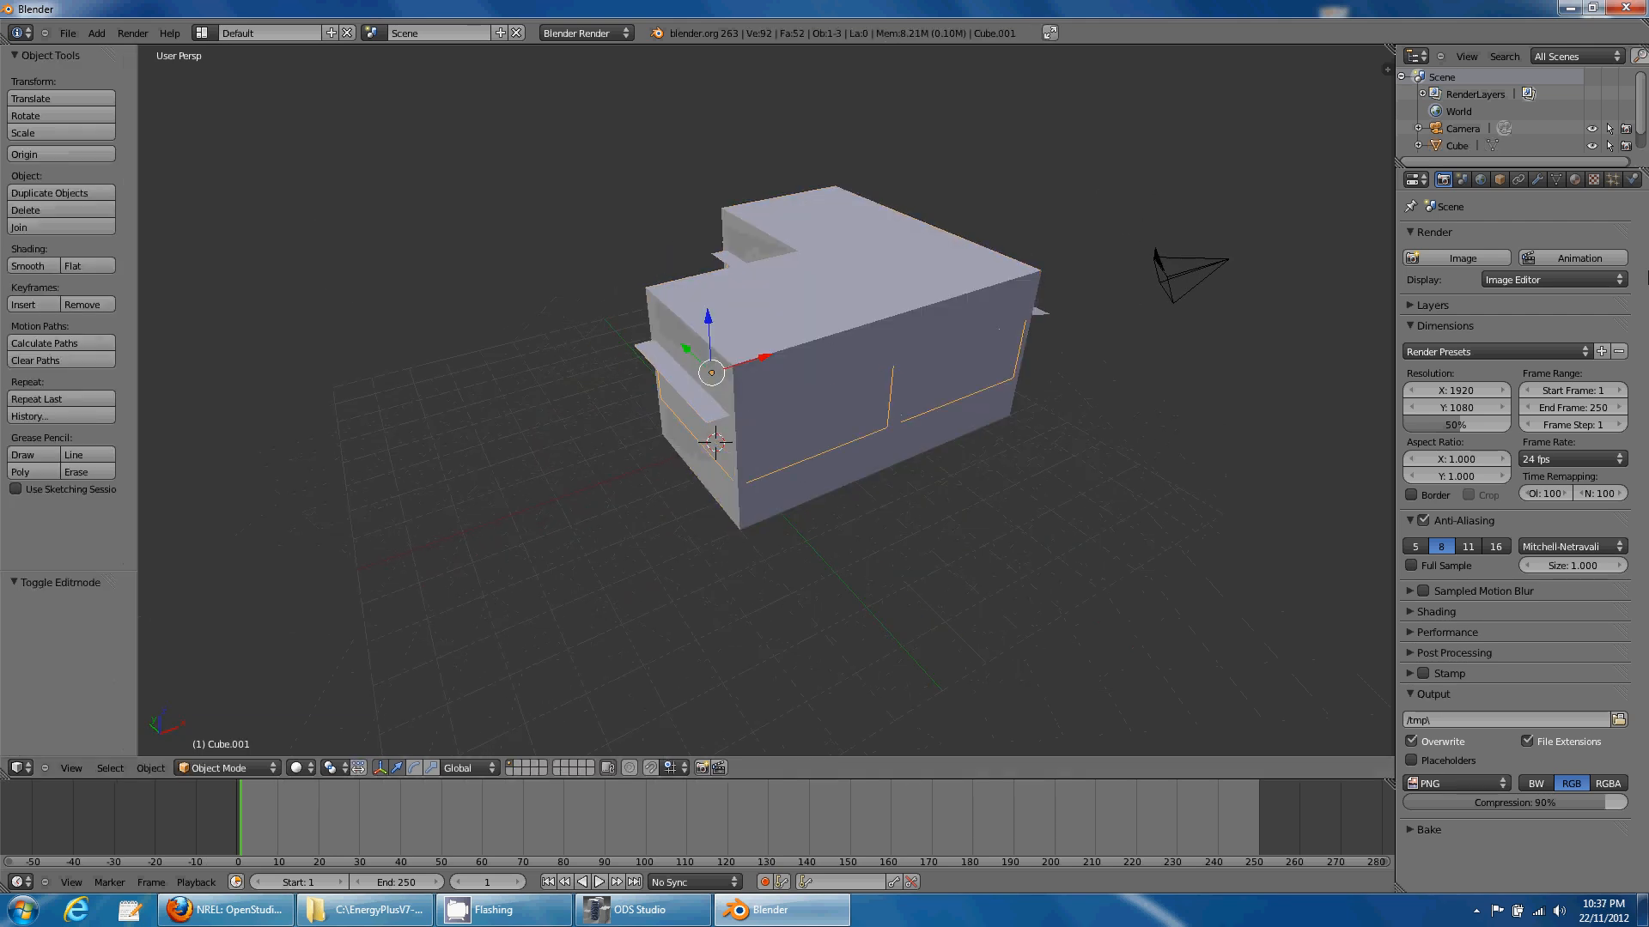
click(1578, 178)
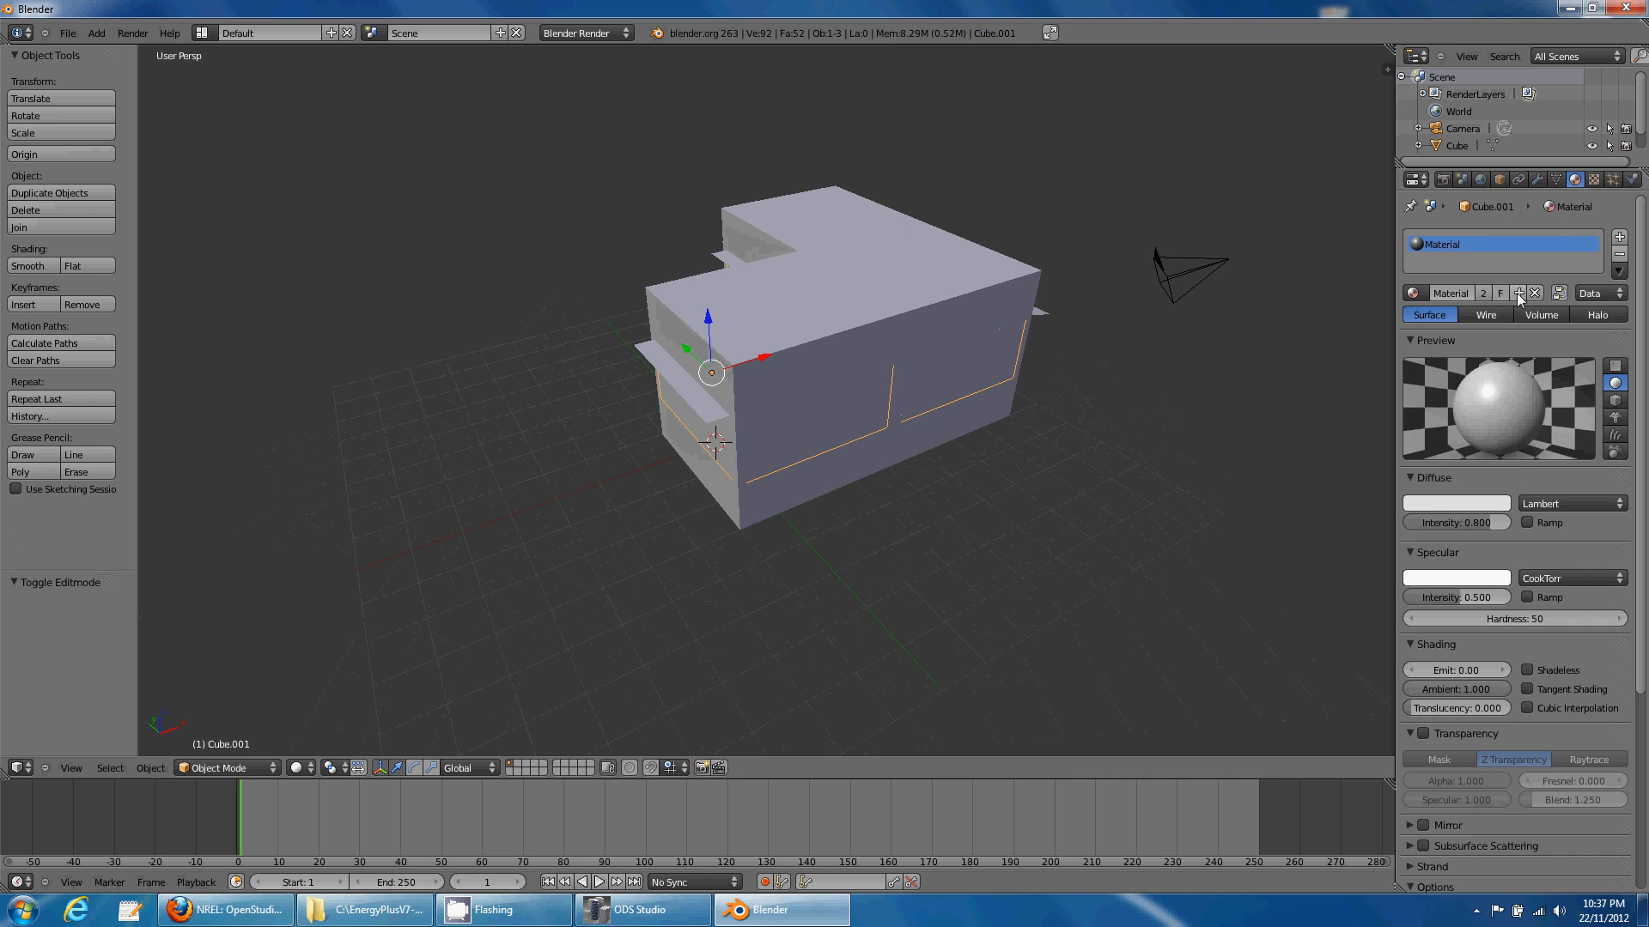
click(1516, 293)
click(1469, 299)
text(Window)
key(Return)
- Enable transparency at alpha 0.5 and set the window to display transparent
click(1424, 734)
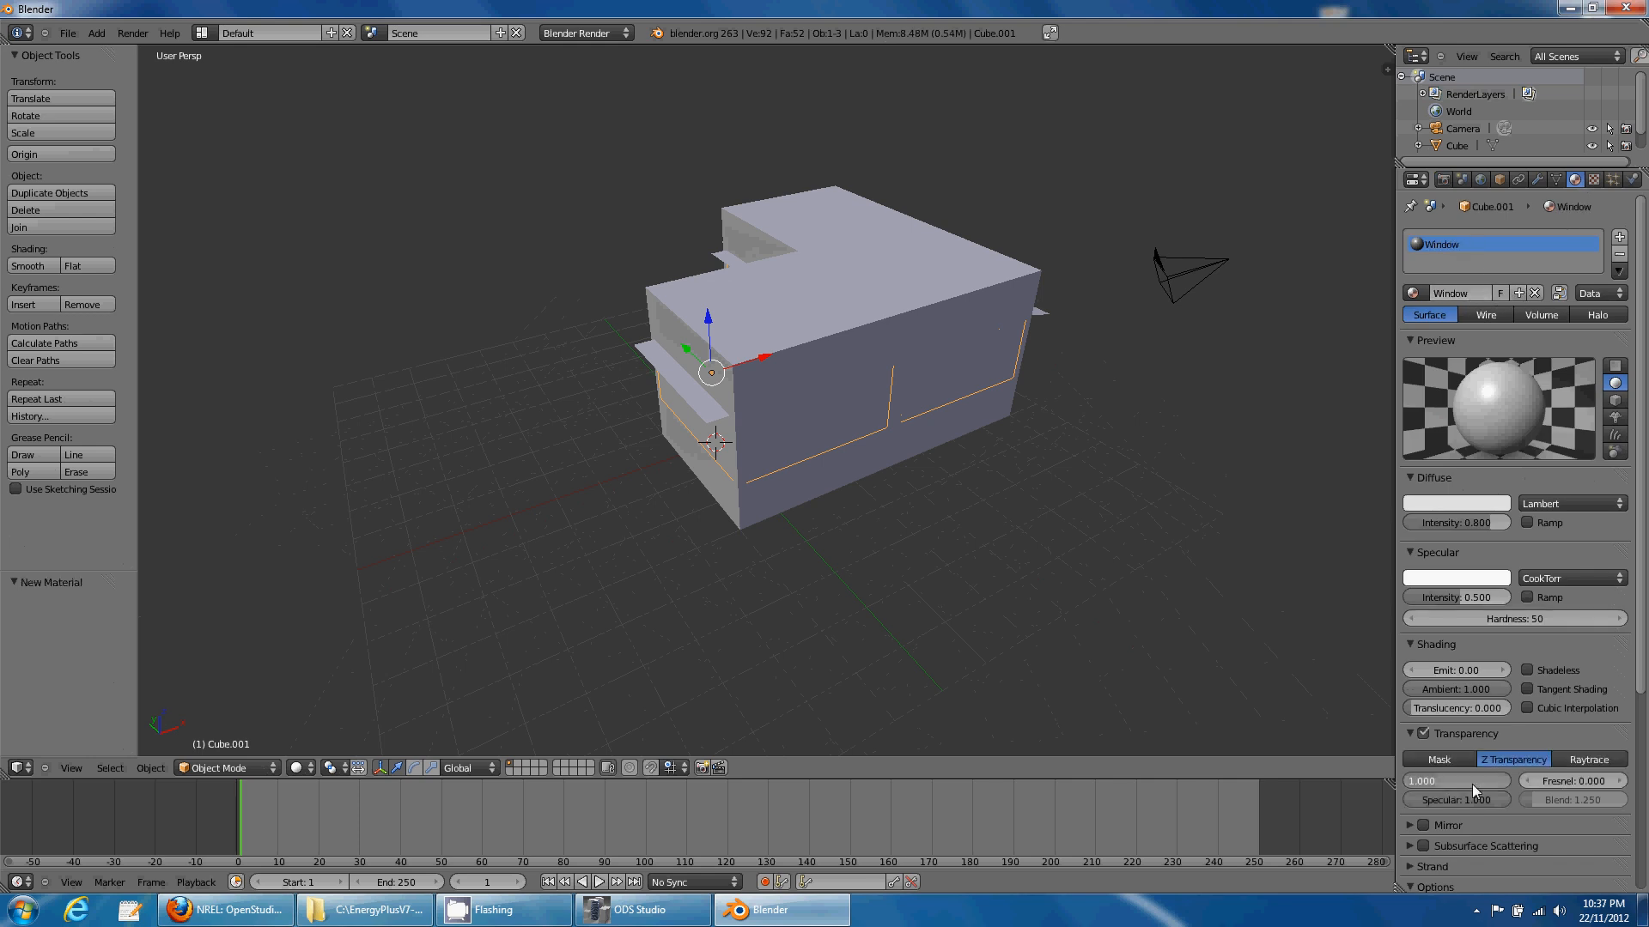
text(0.5)
key(Return)
key(space)
text(di)
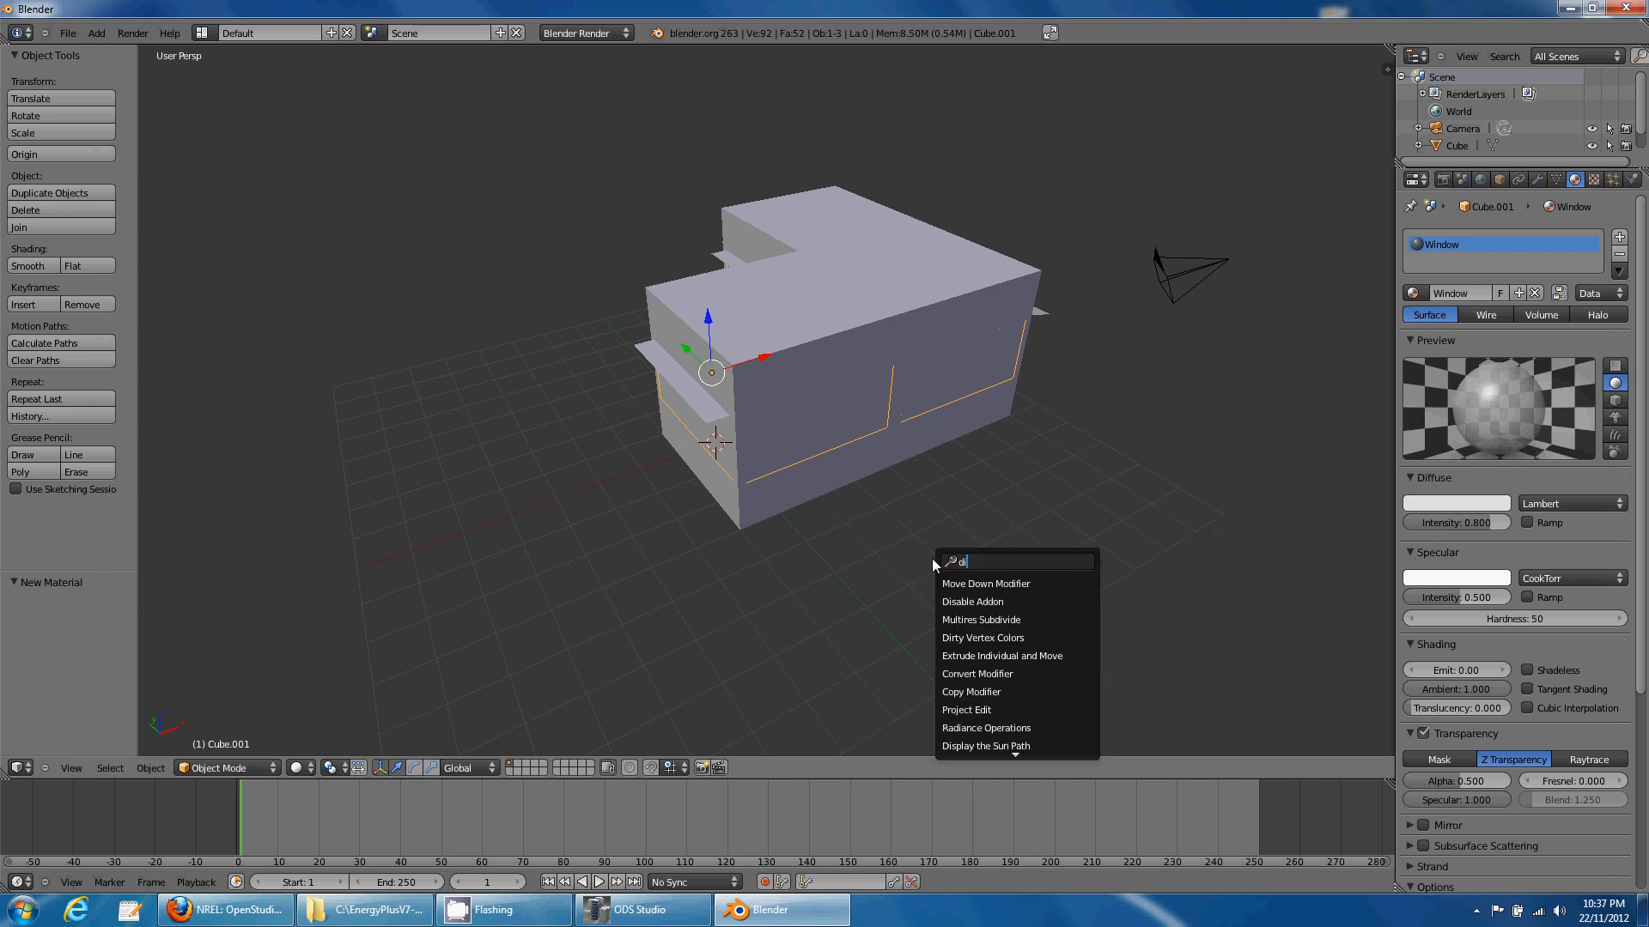
text(sp)
key(Down)
key(Down)
key(Down)
key(Return)
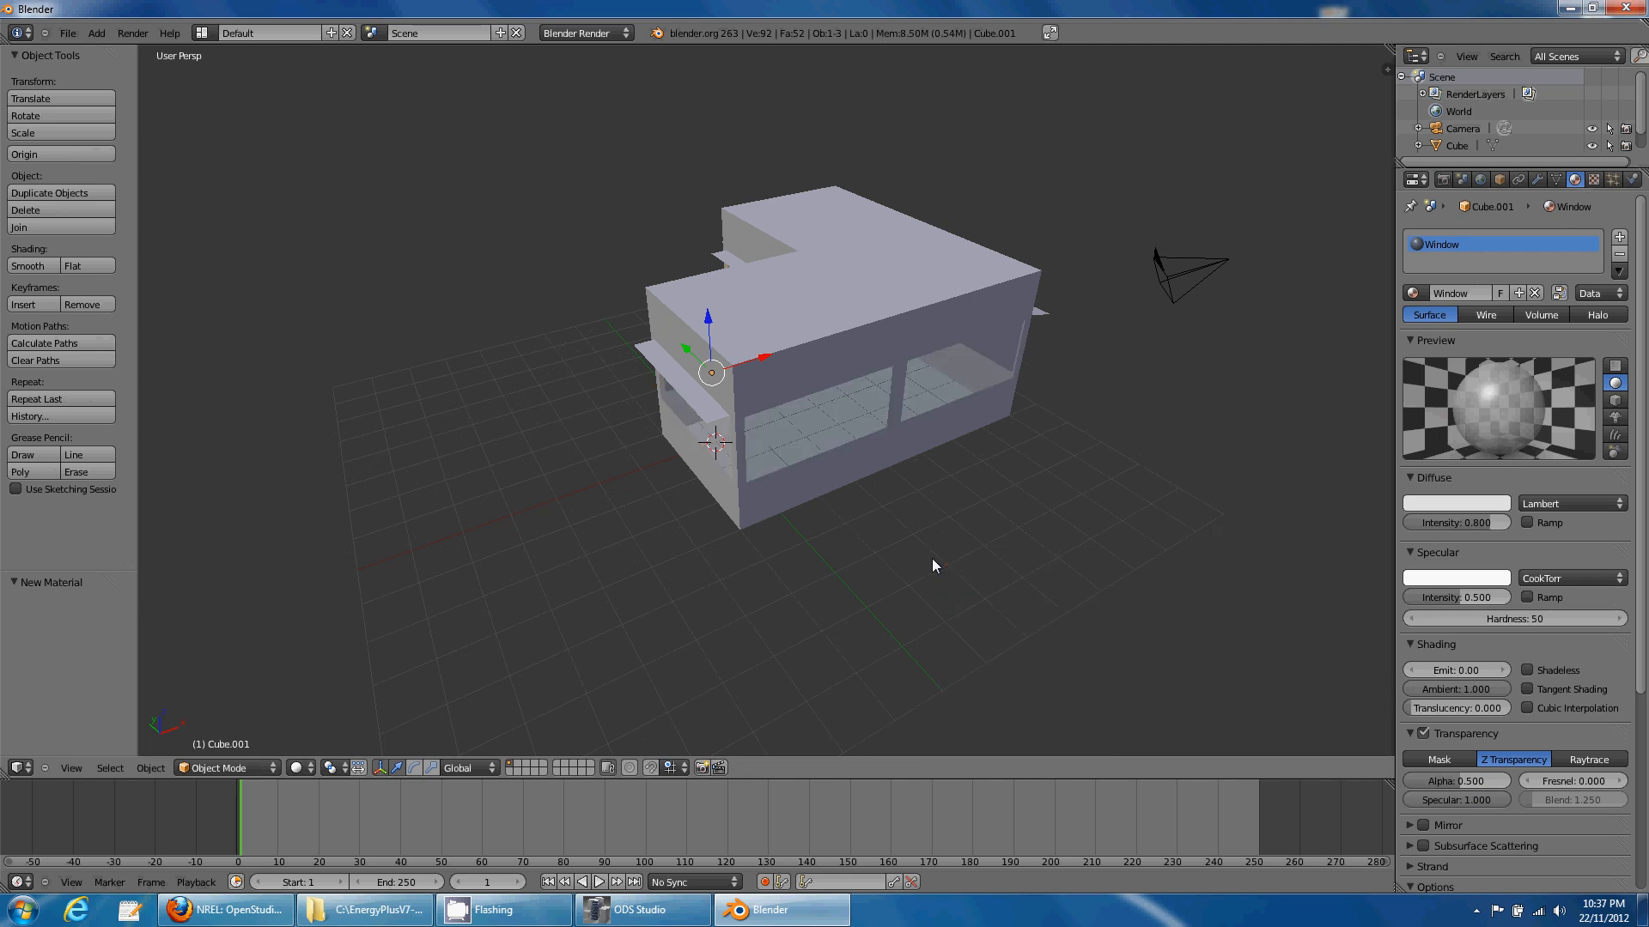
middle_drag(934, 565, 862, 456)
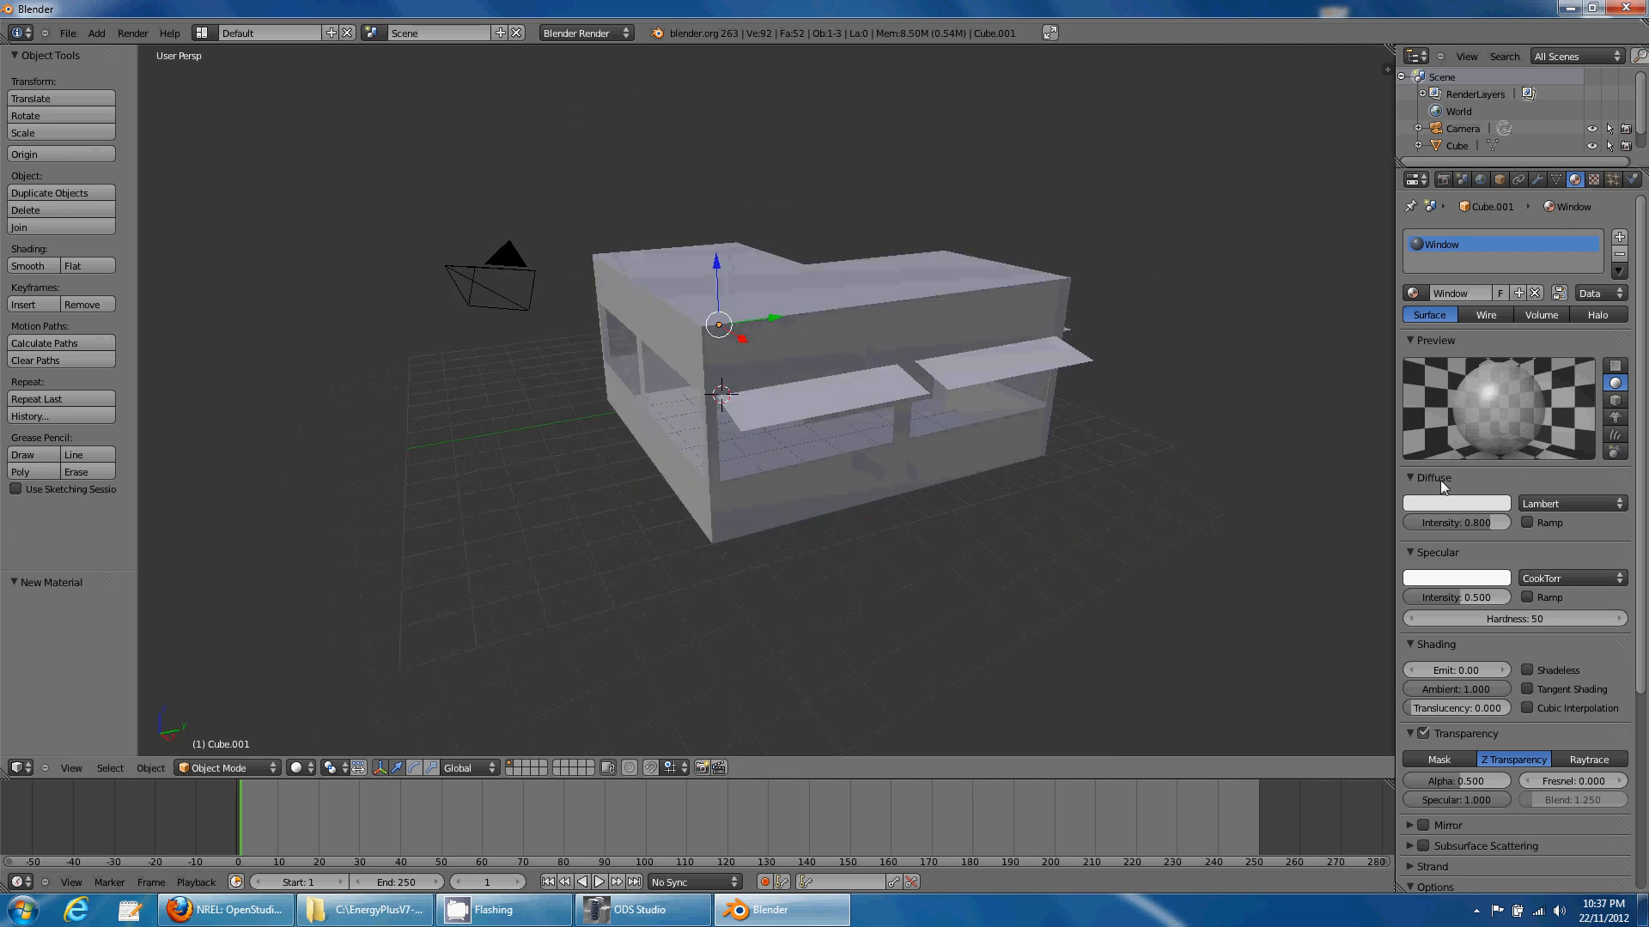
- Set the Window material's ODS Studio Radiance type to Glass, then select the camera
key(space)
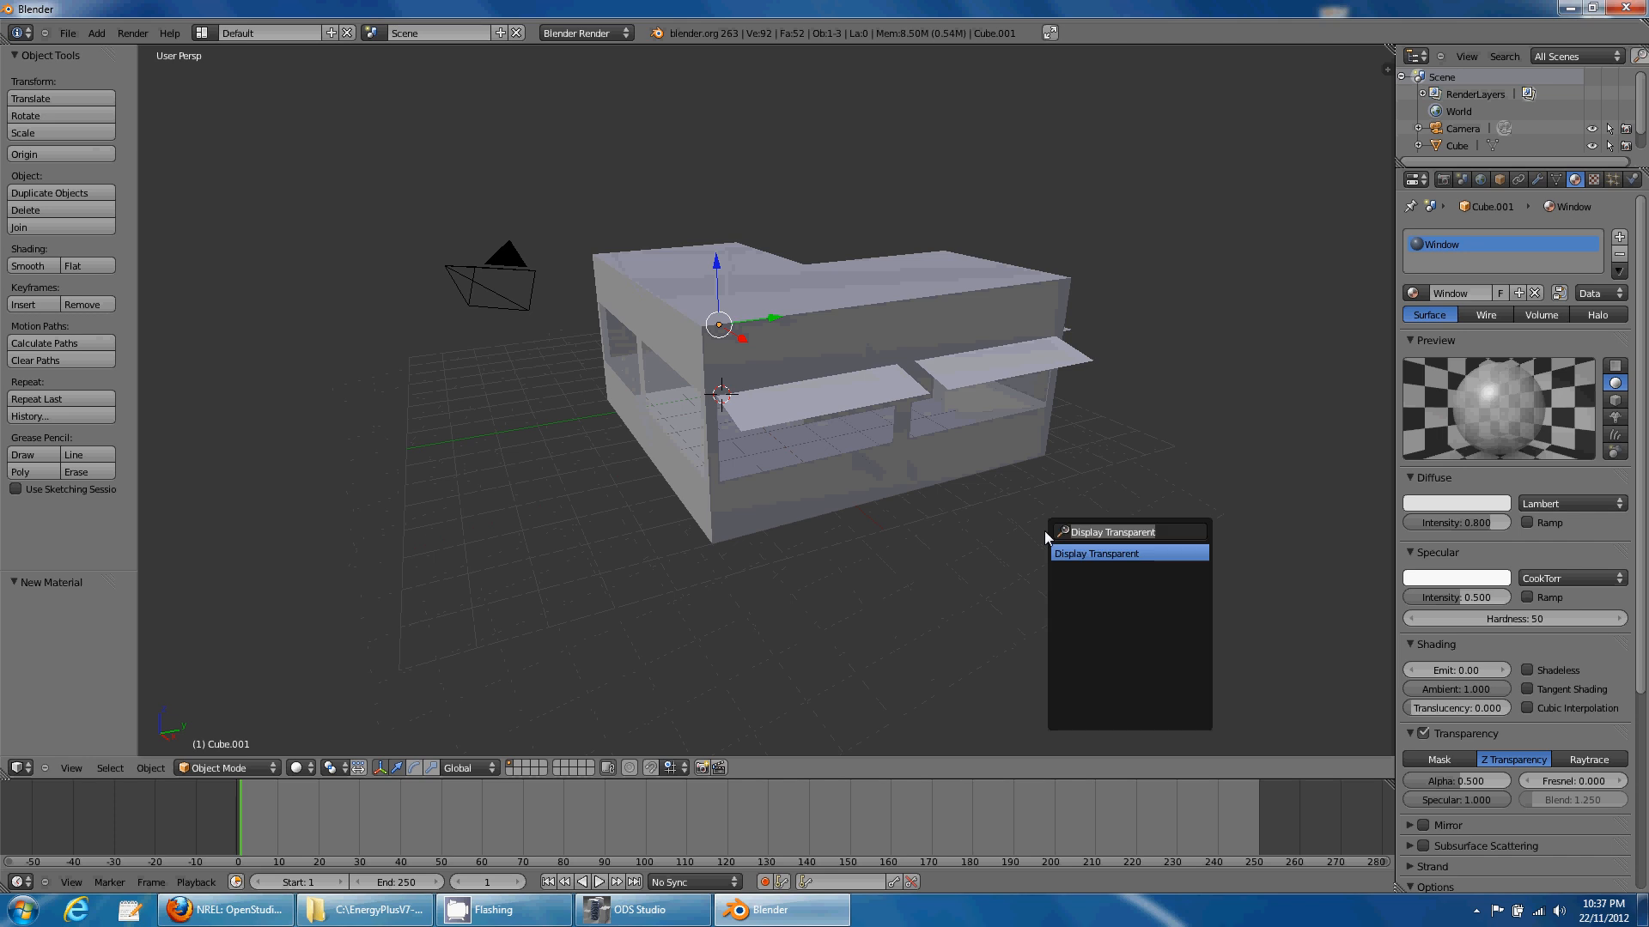
text(ods)
key(Return)
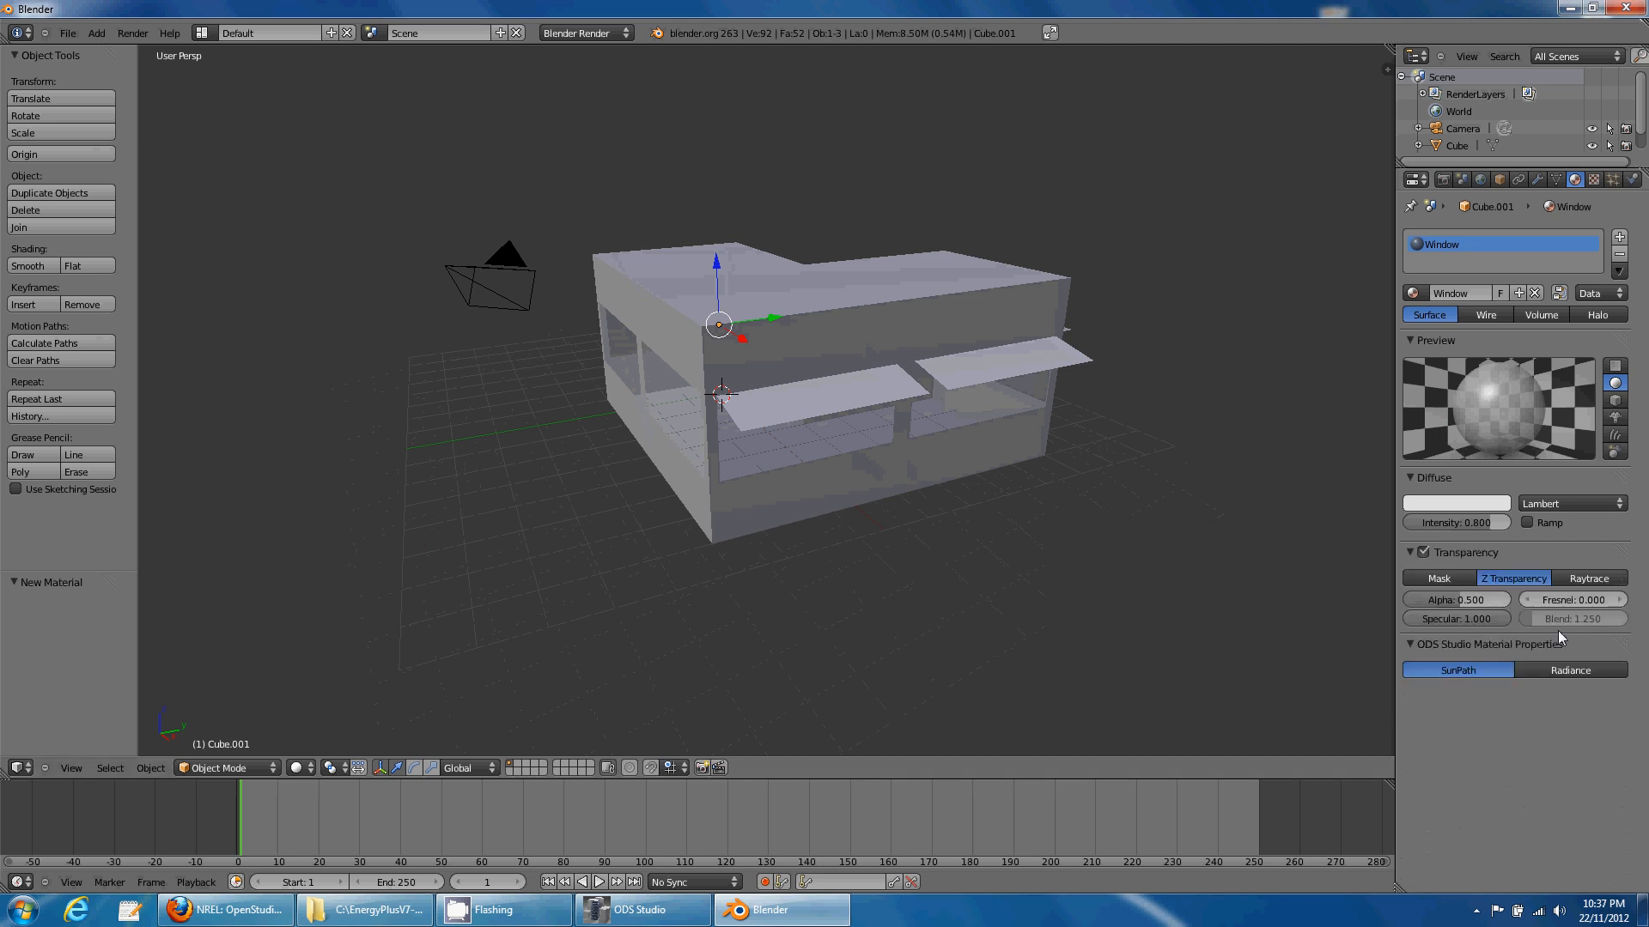
click(1561, 670)
drag(1622, 650, 1639, 330)
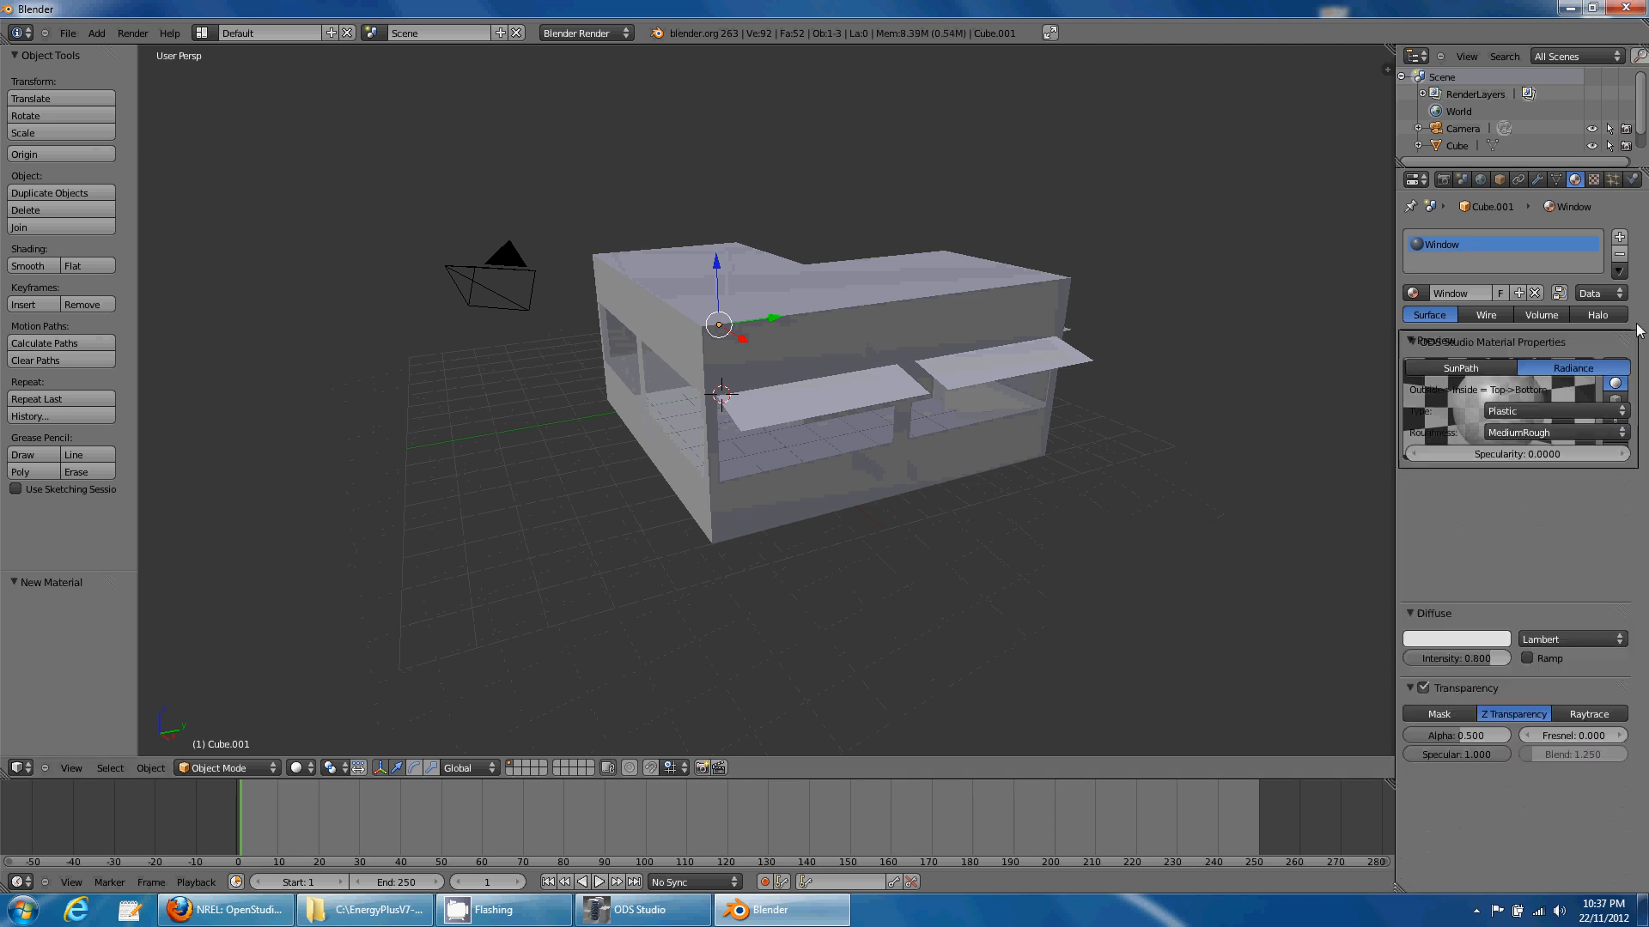
click(1578, 407)
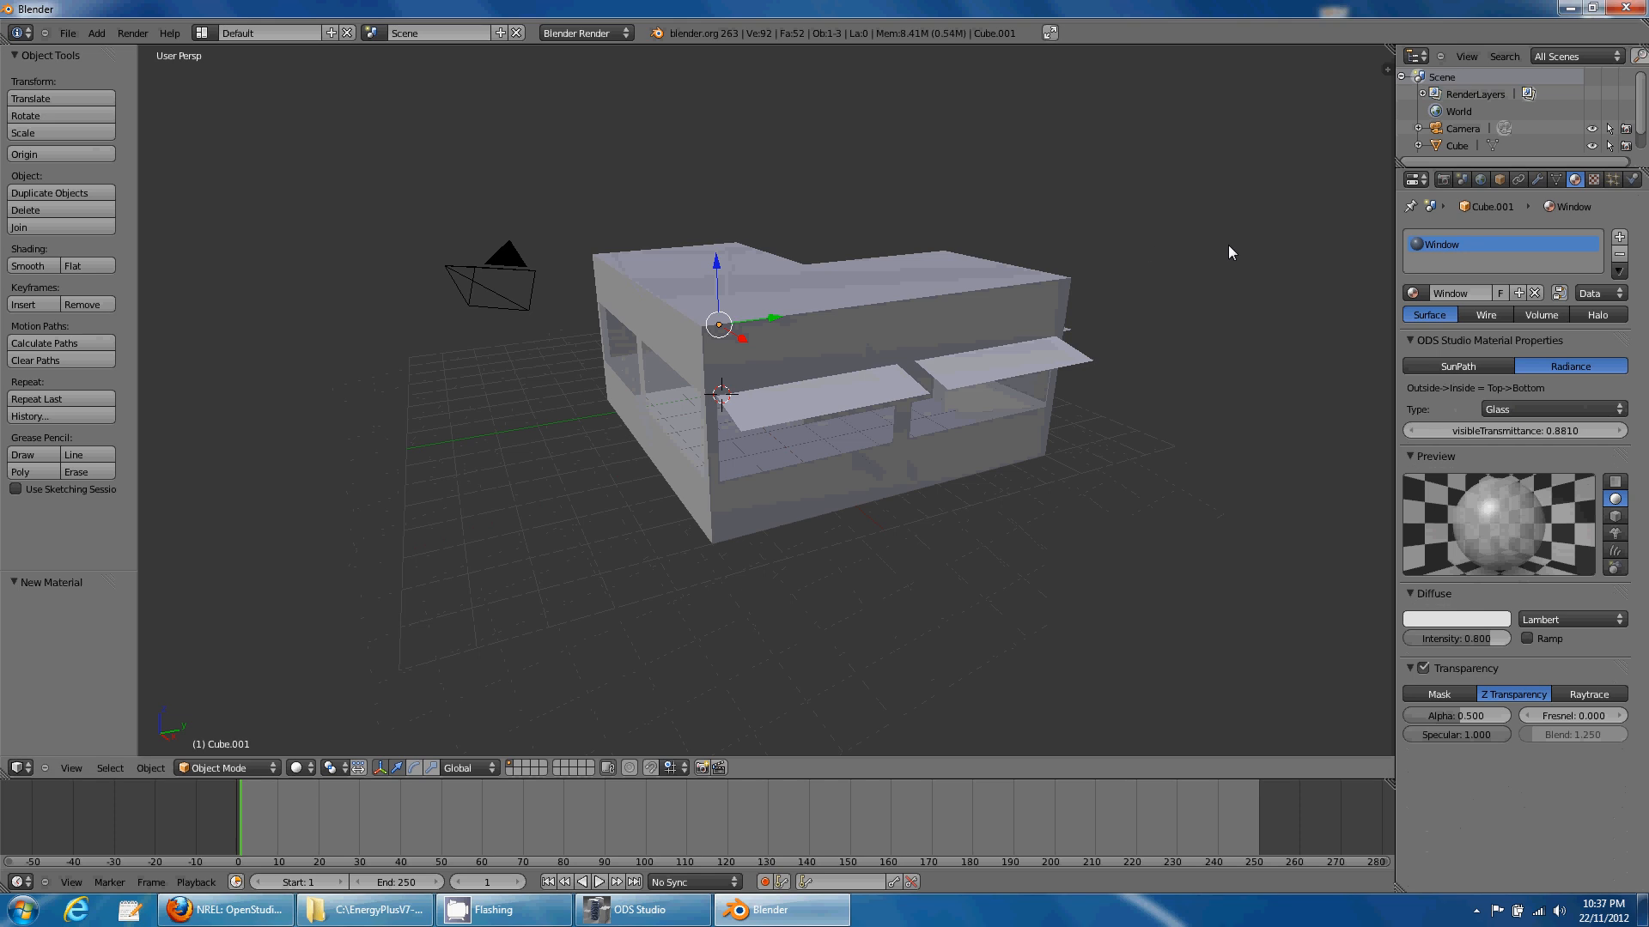
right_click(932, 408)
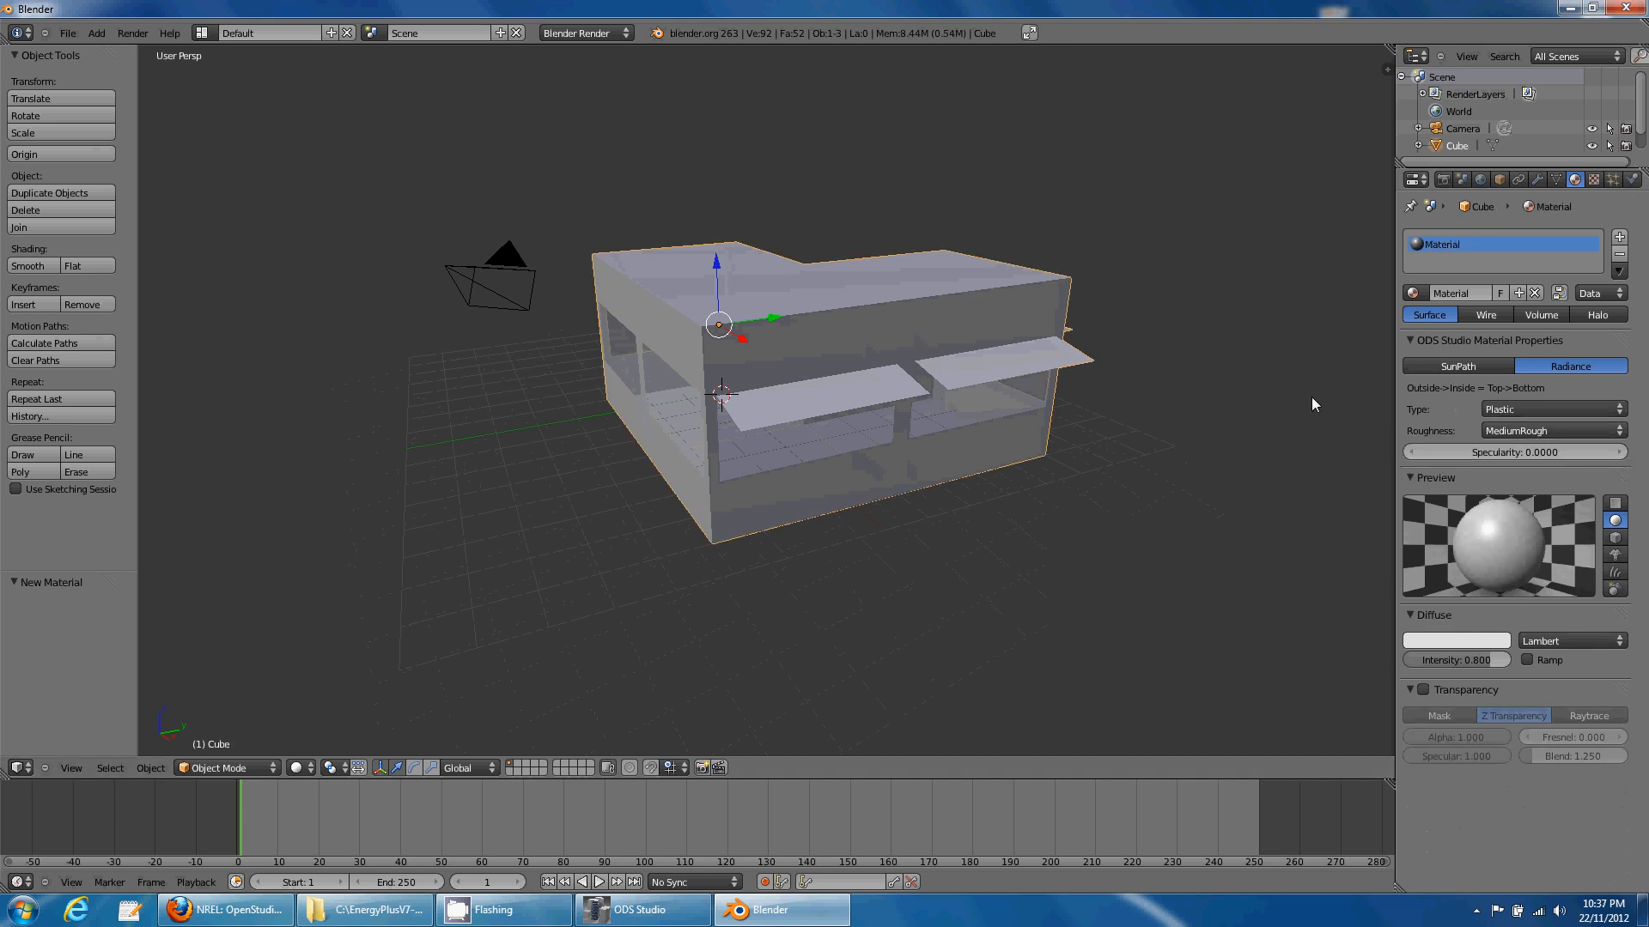
right_click(440, 311)
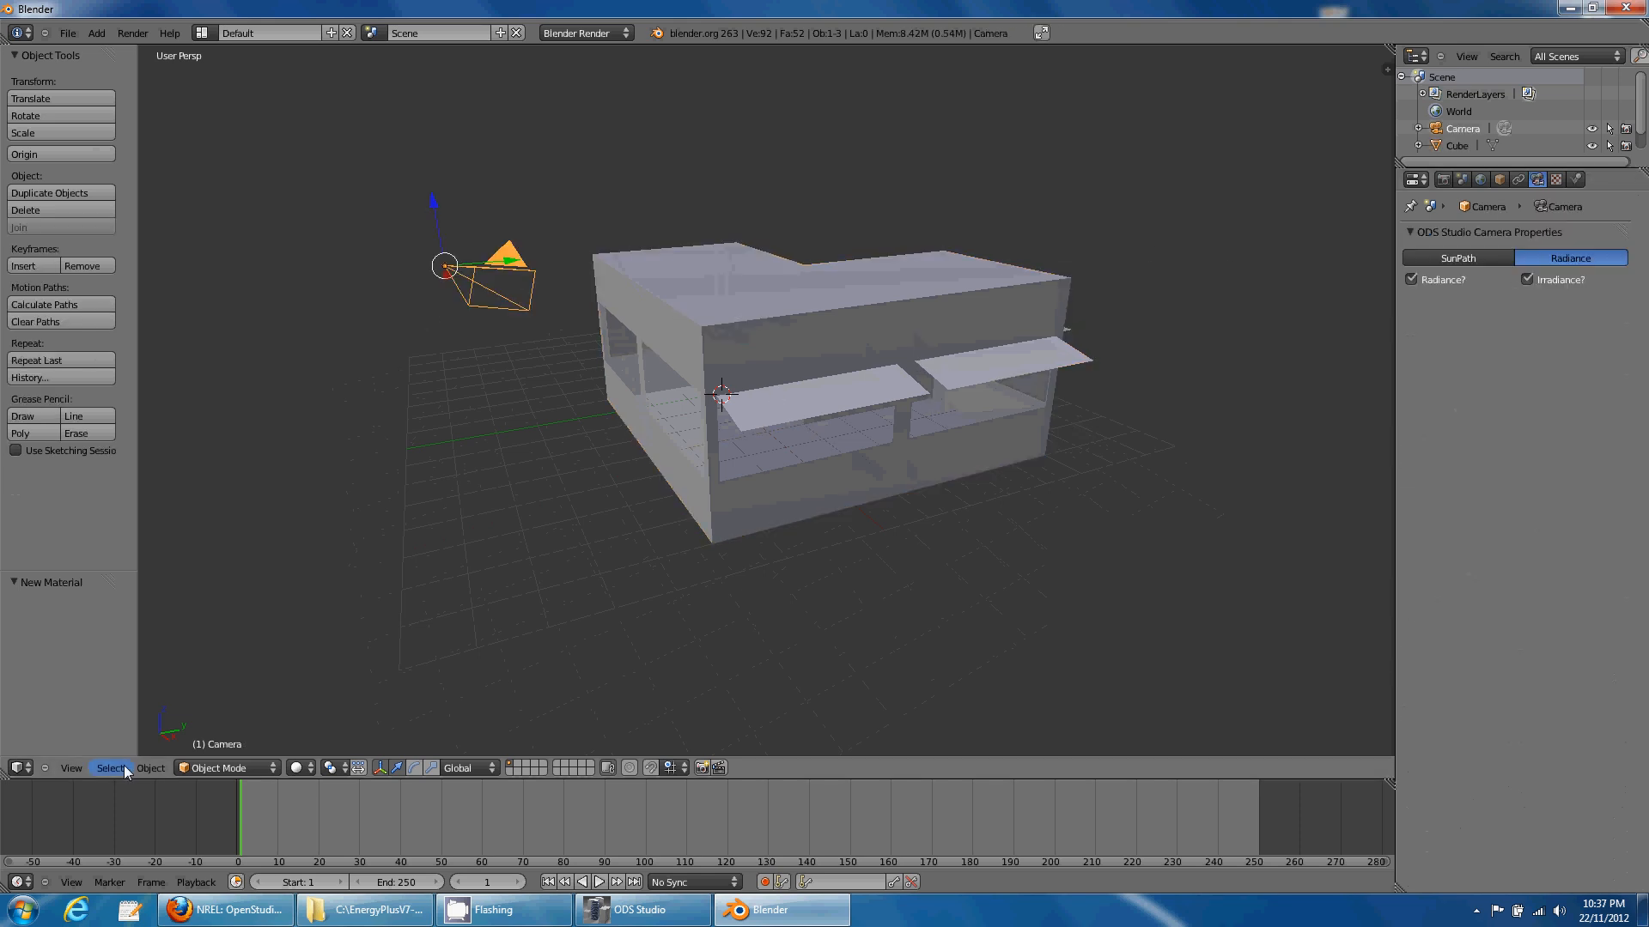
- Look through the scene camera and fly it to the building's inside corner
click(72, 768)
click(94, 711)
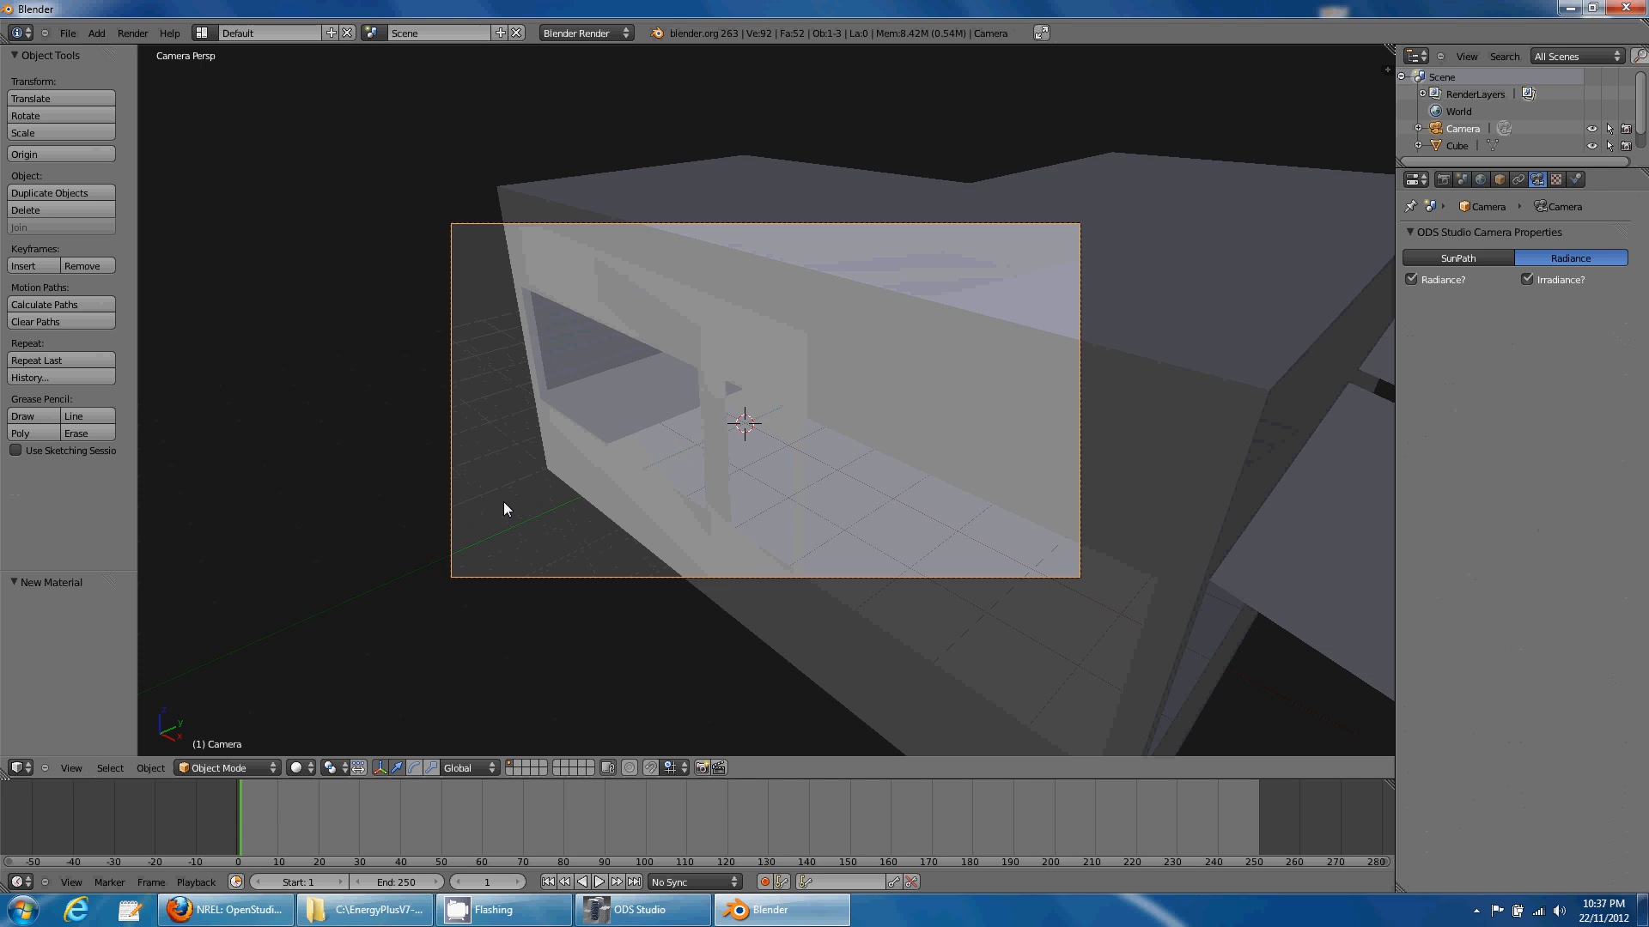
key(shift+f)
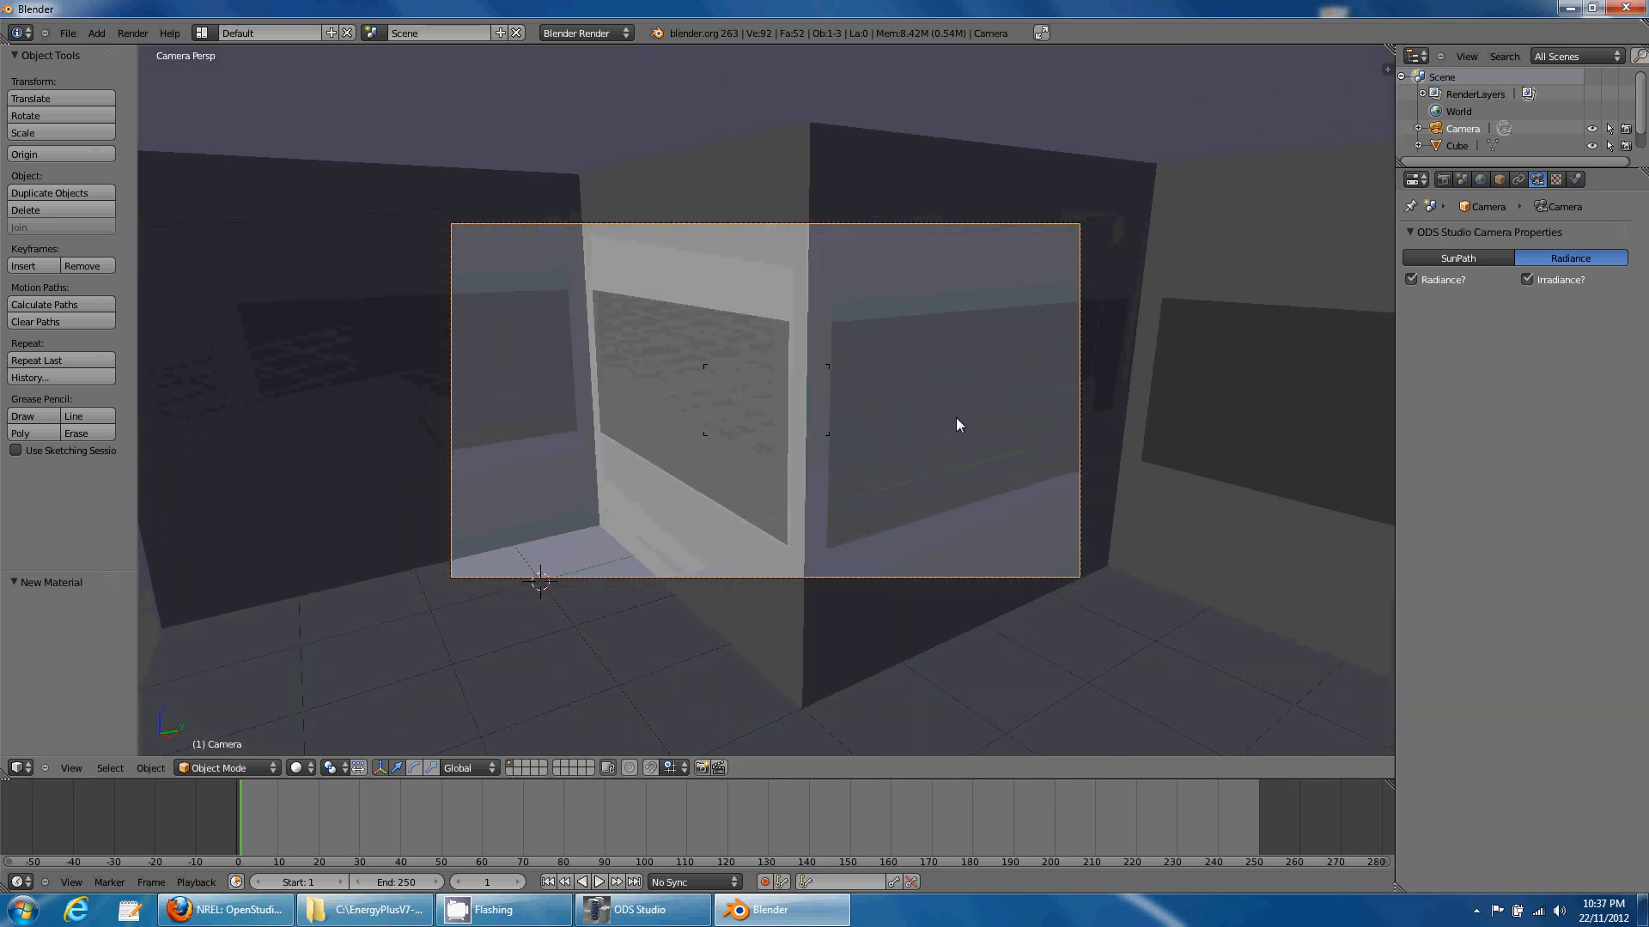
click(890, 495)
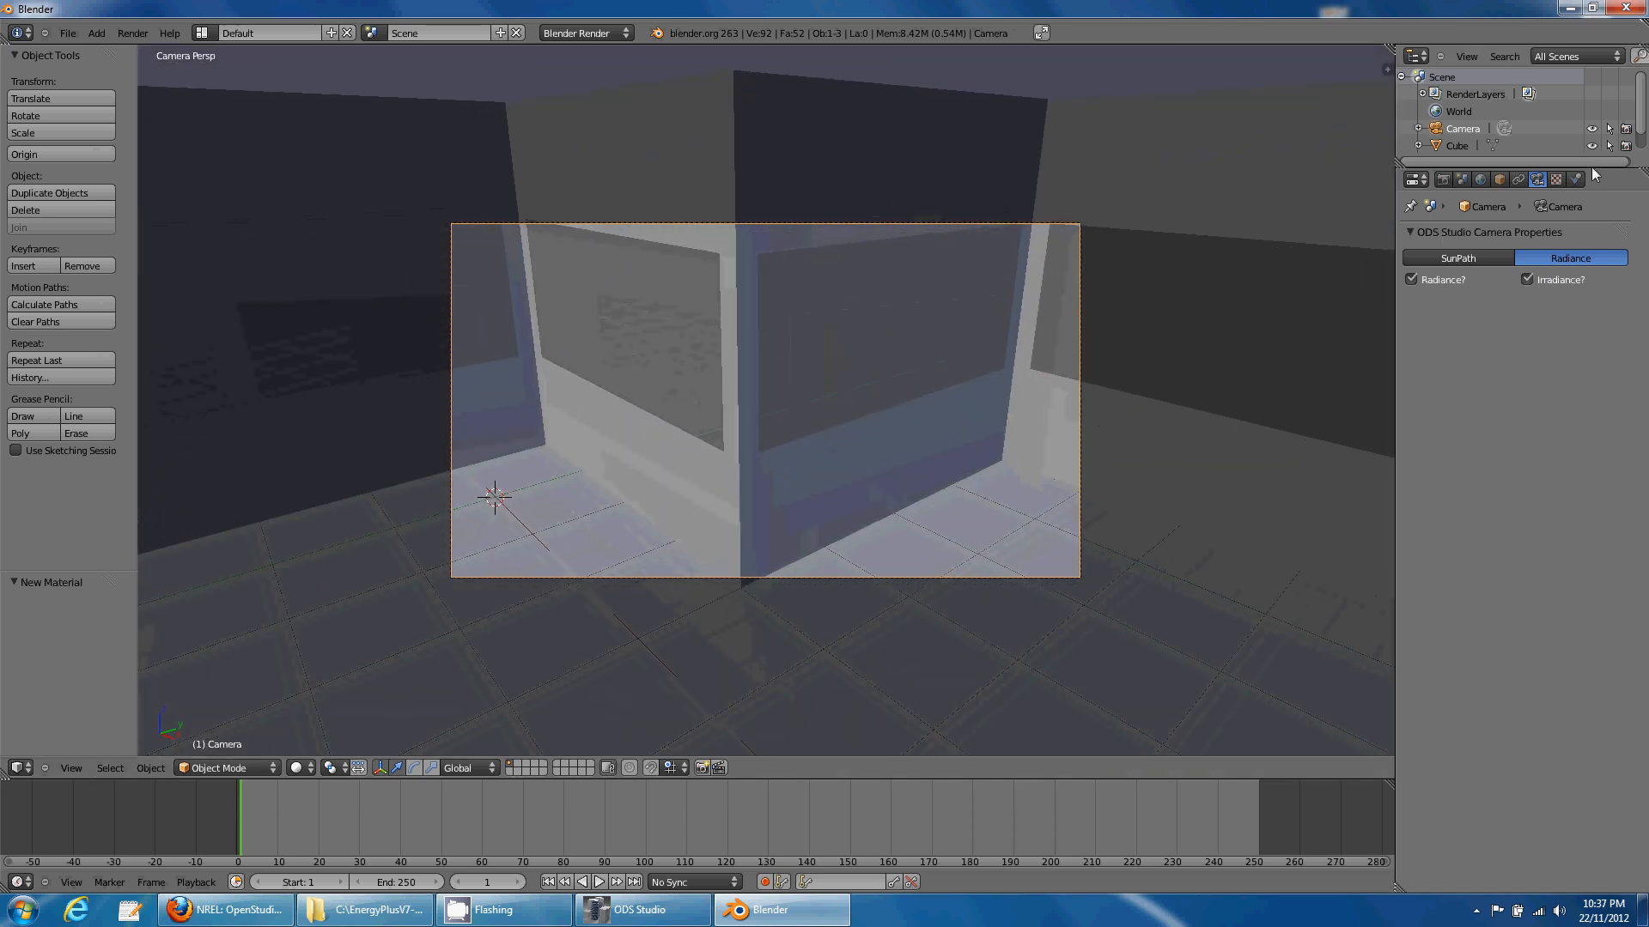
- Switch the camera lens unit to degrees with a 100° field of view
key(space)
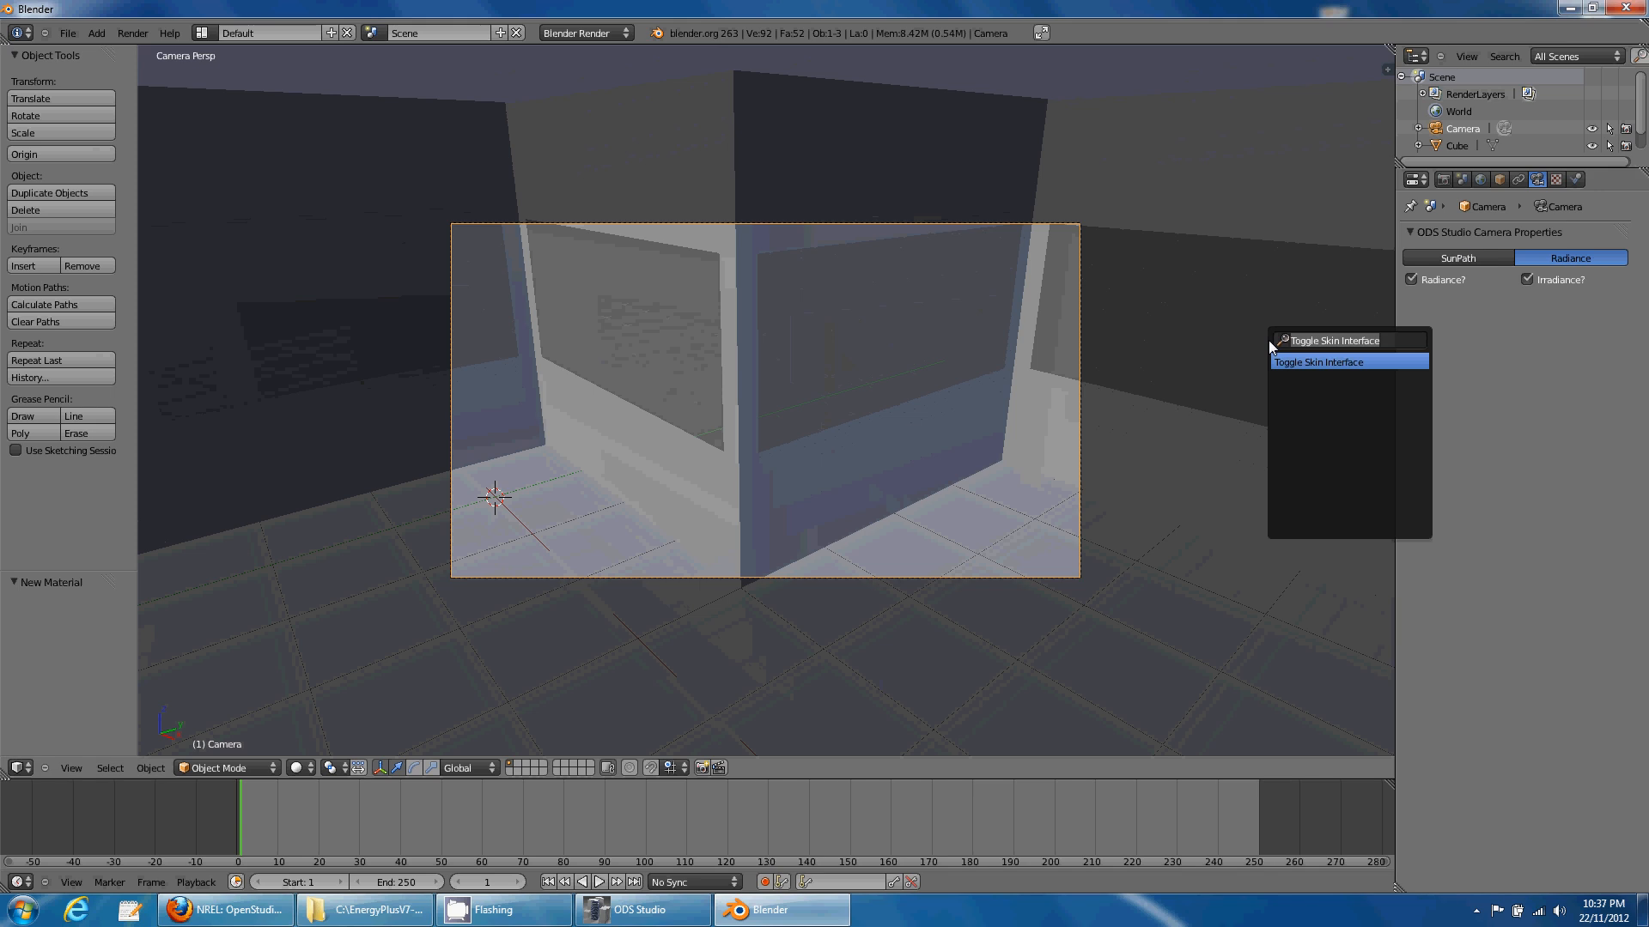
click(1311, 360)
click(1545, 698)
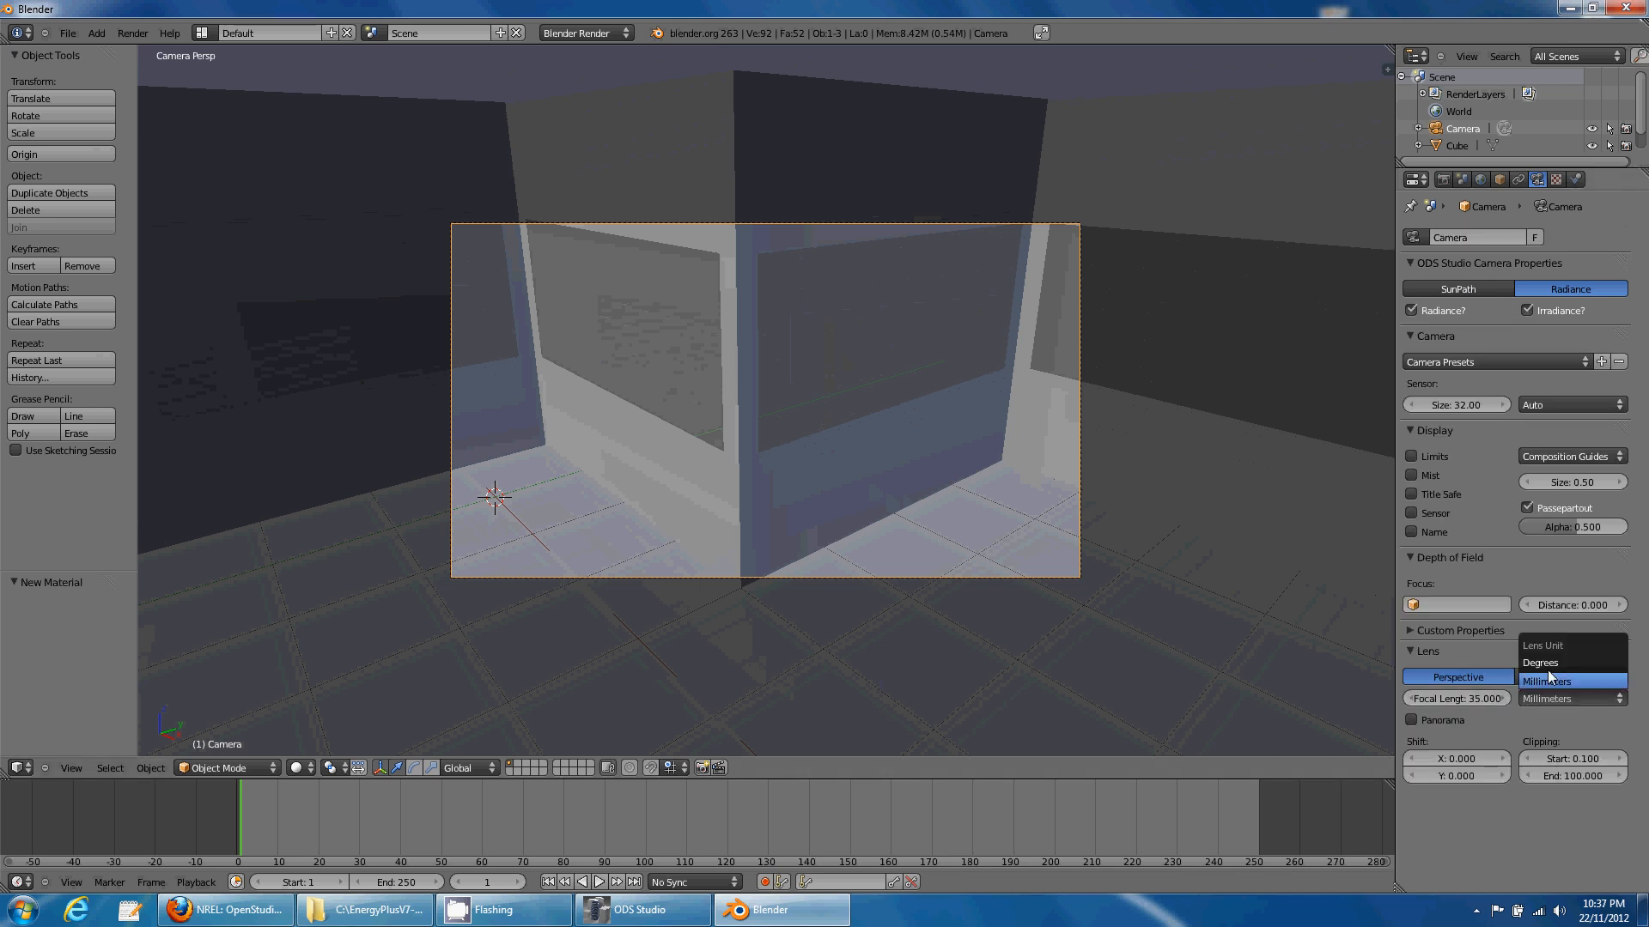
click(1541, 663)
click(1504, 698)
click(1477, 699)
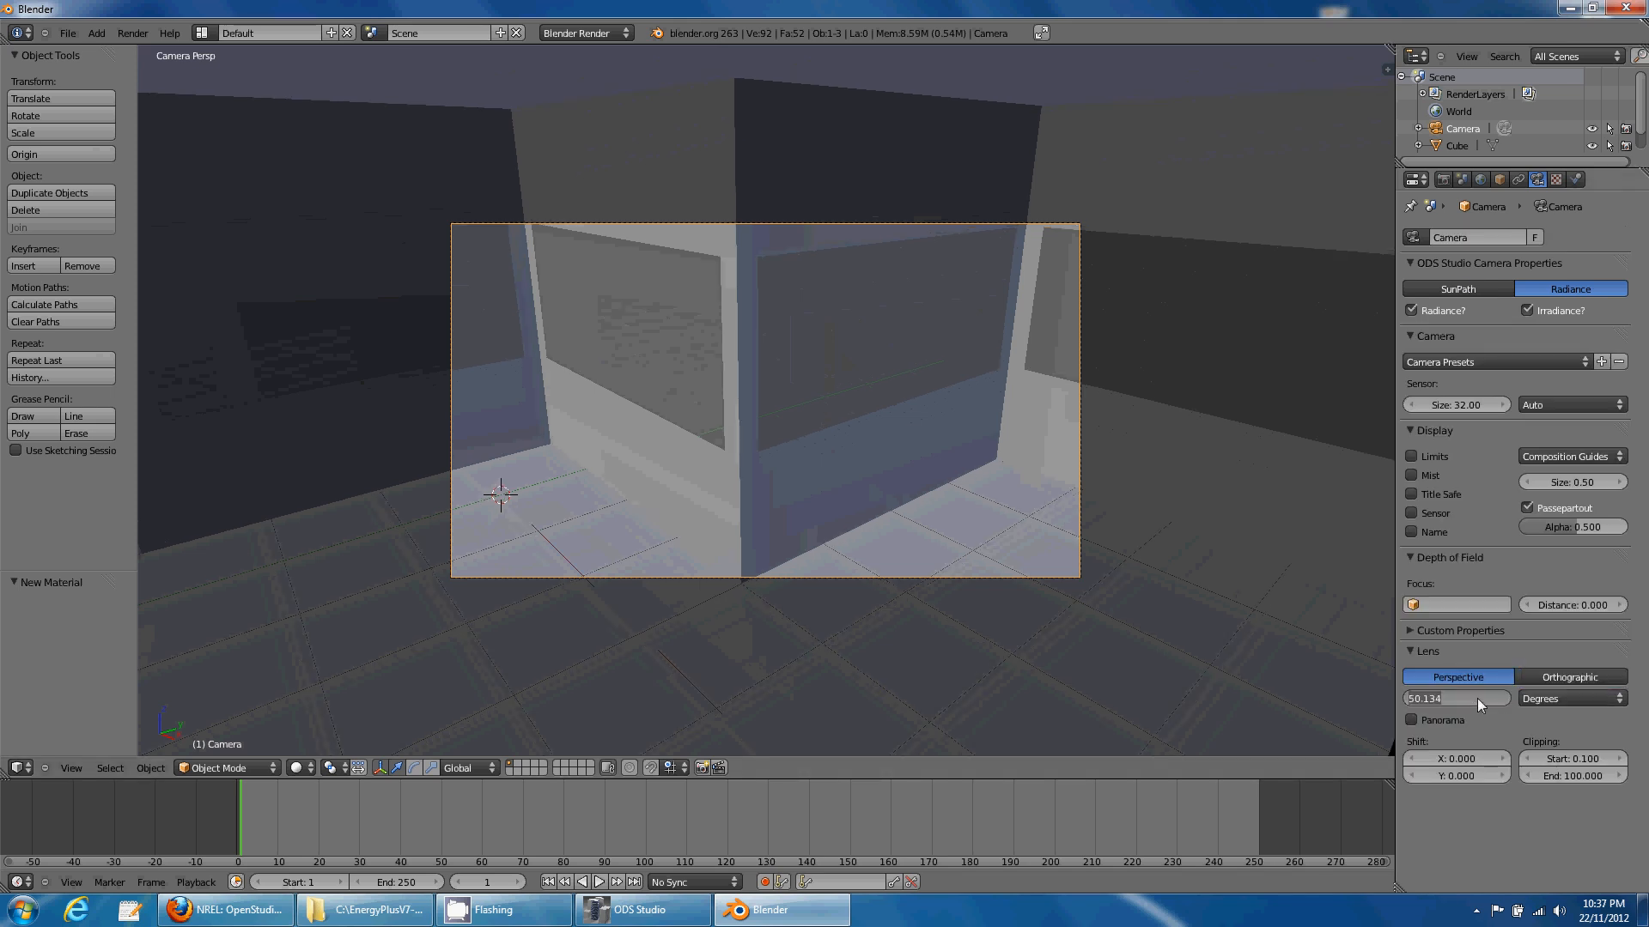
text(100)
key(Return)
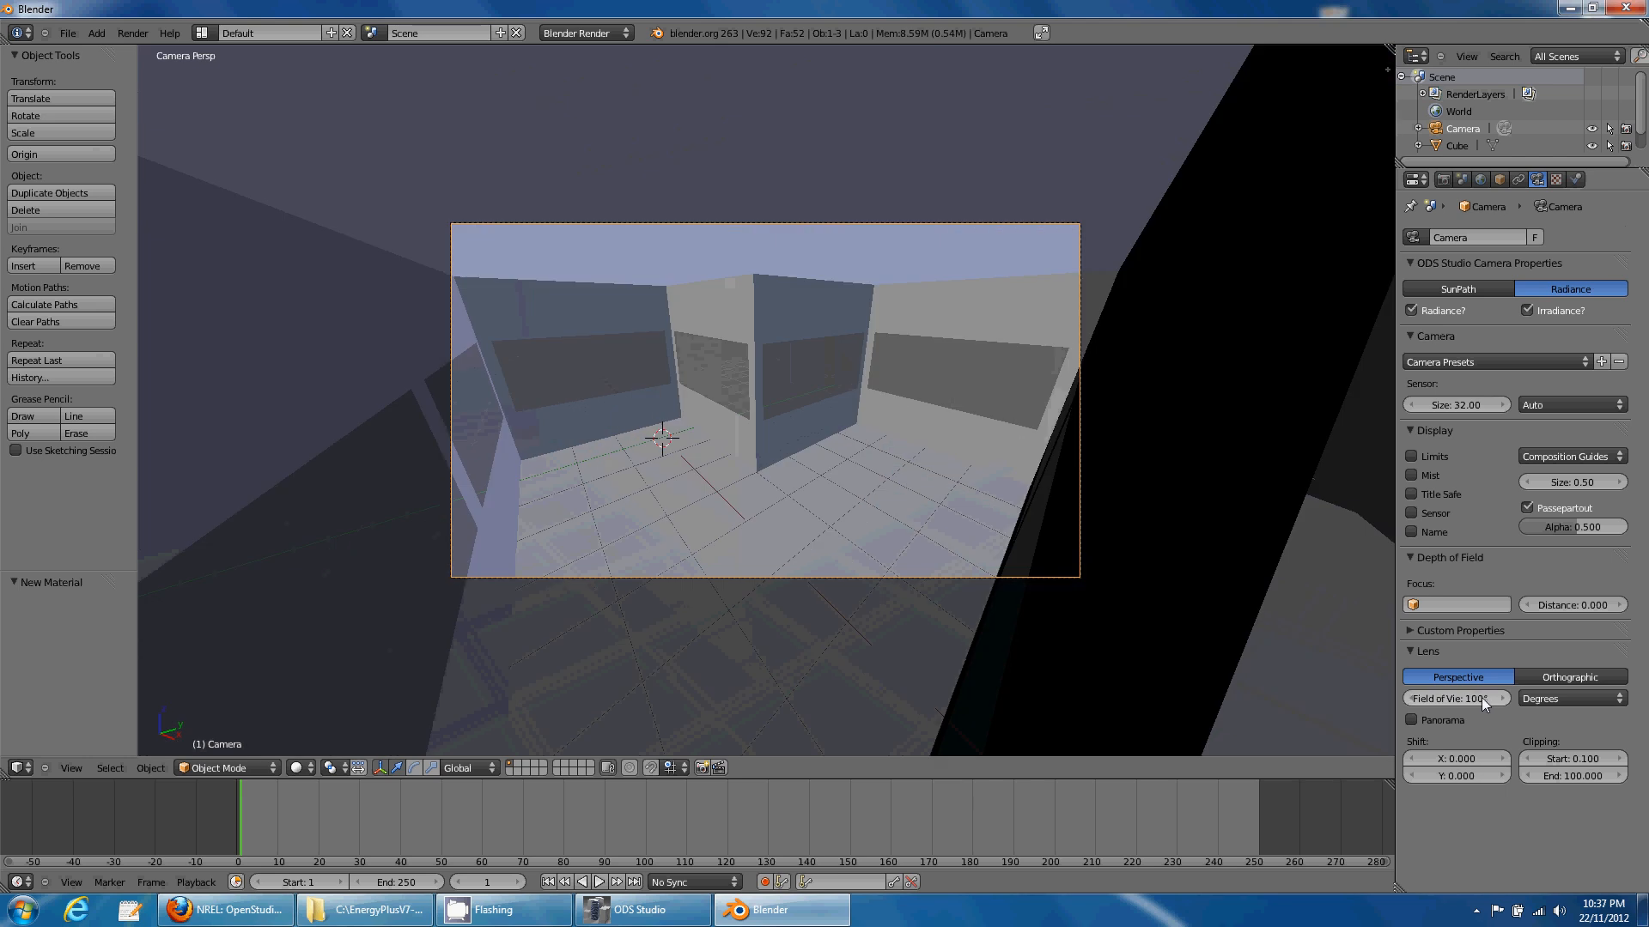
- Look around the interior, deselect everything, and show the viewport Properties sidebar
middle_drag(600, 372, 565, 565)
key(a)
key(a)
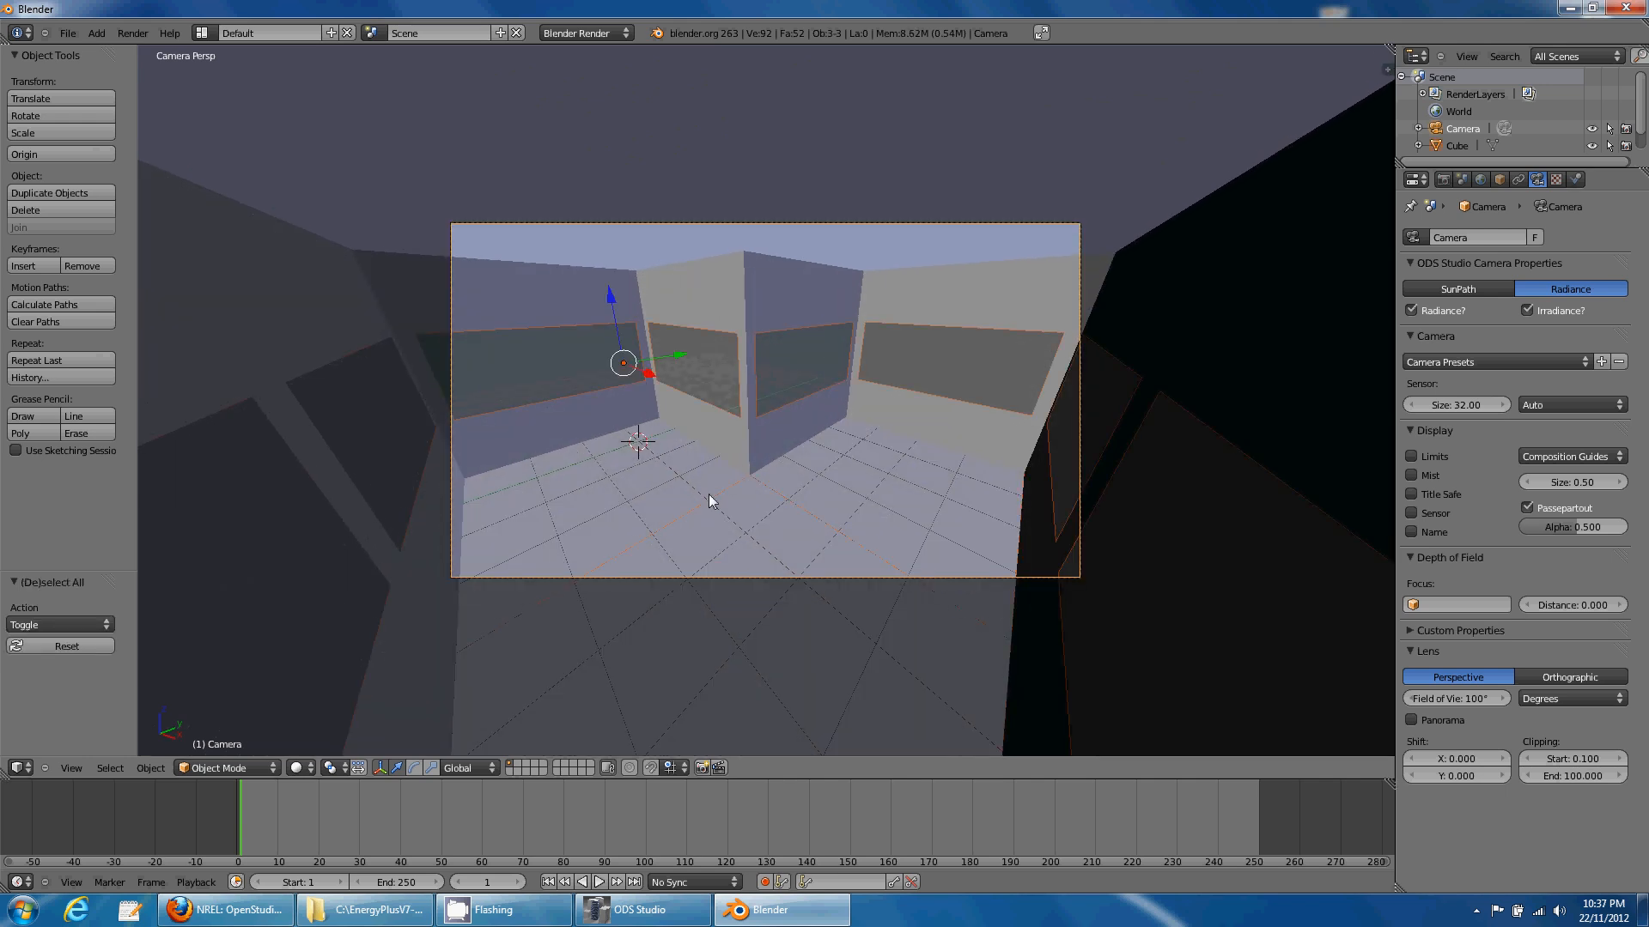
key(n)
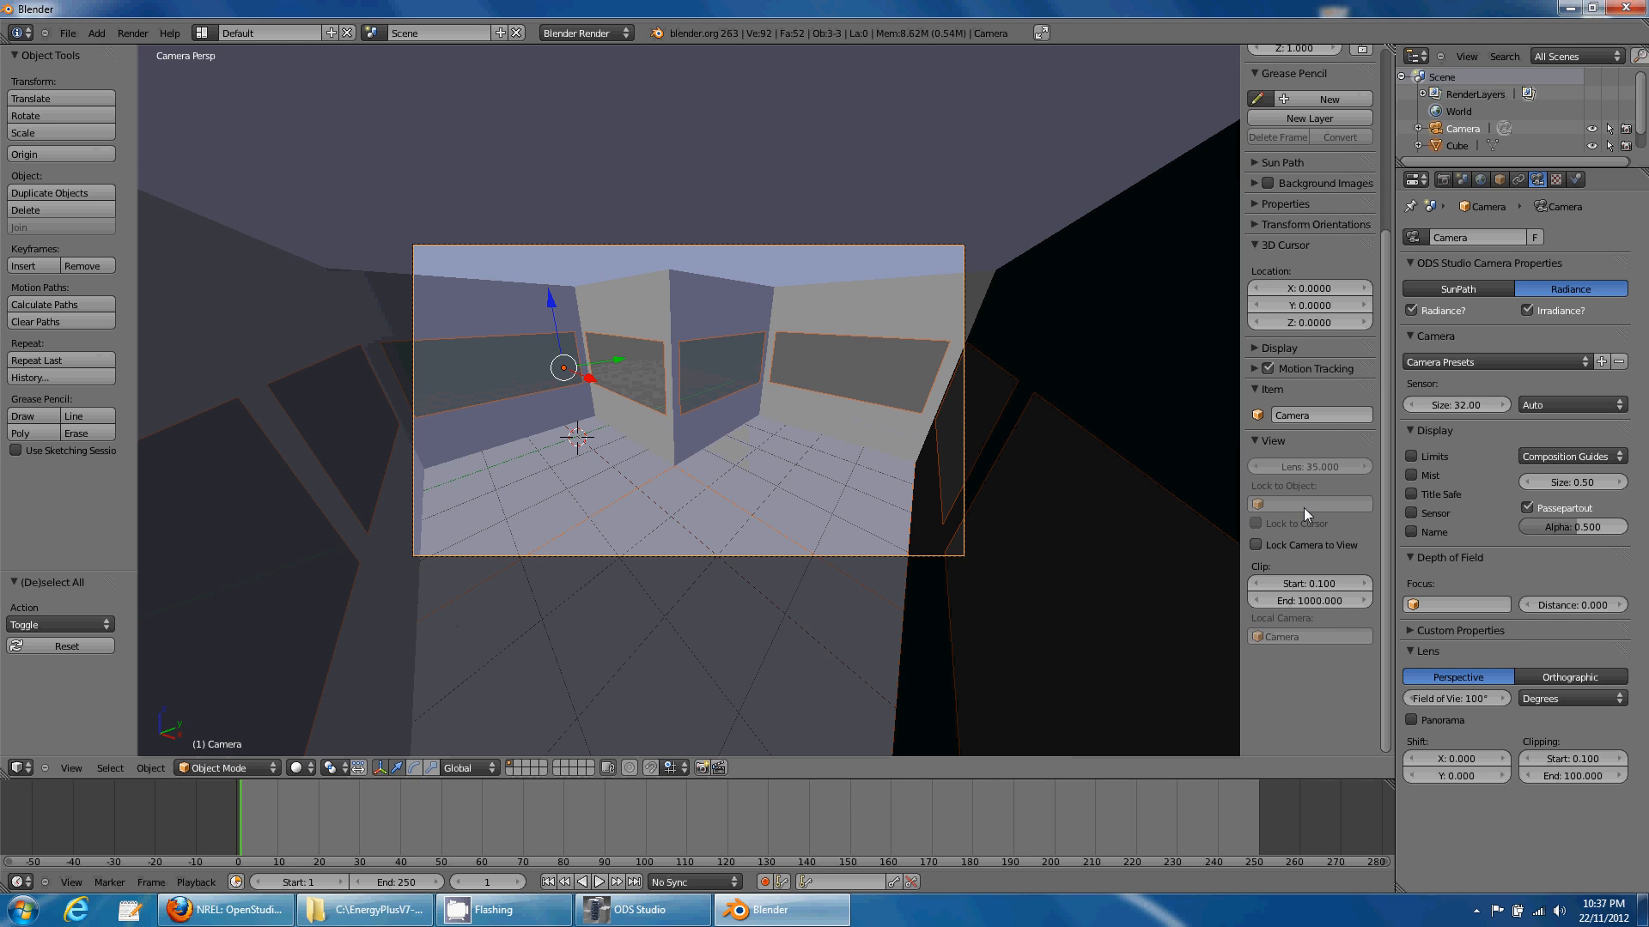
- Draw the sun path with its curves hidden and play the animation to frame 44 (11:00)
click(1260, 167)
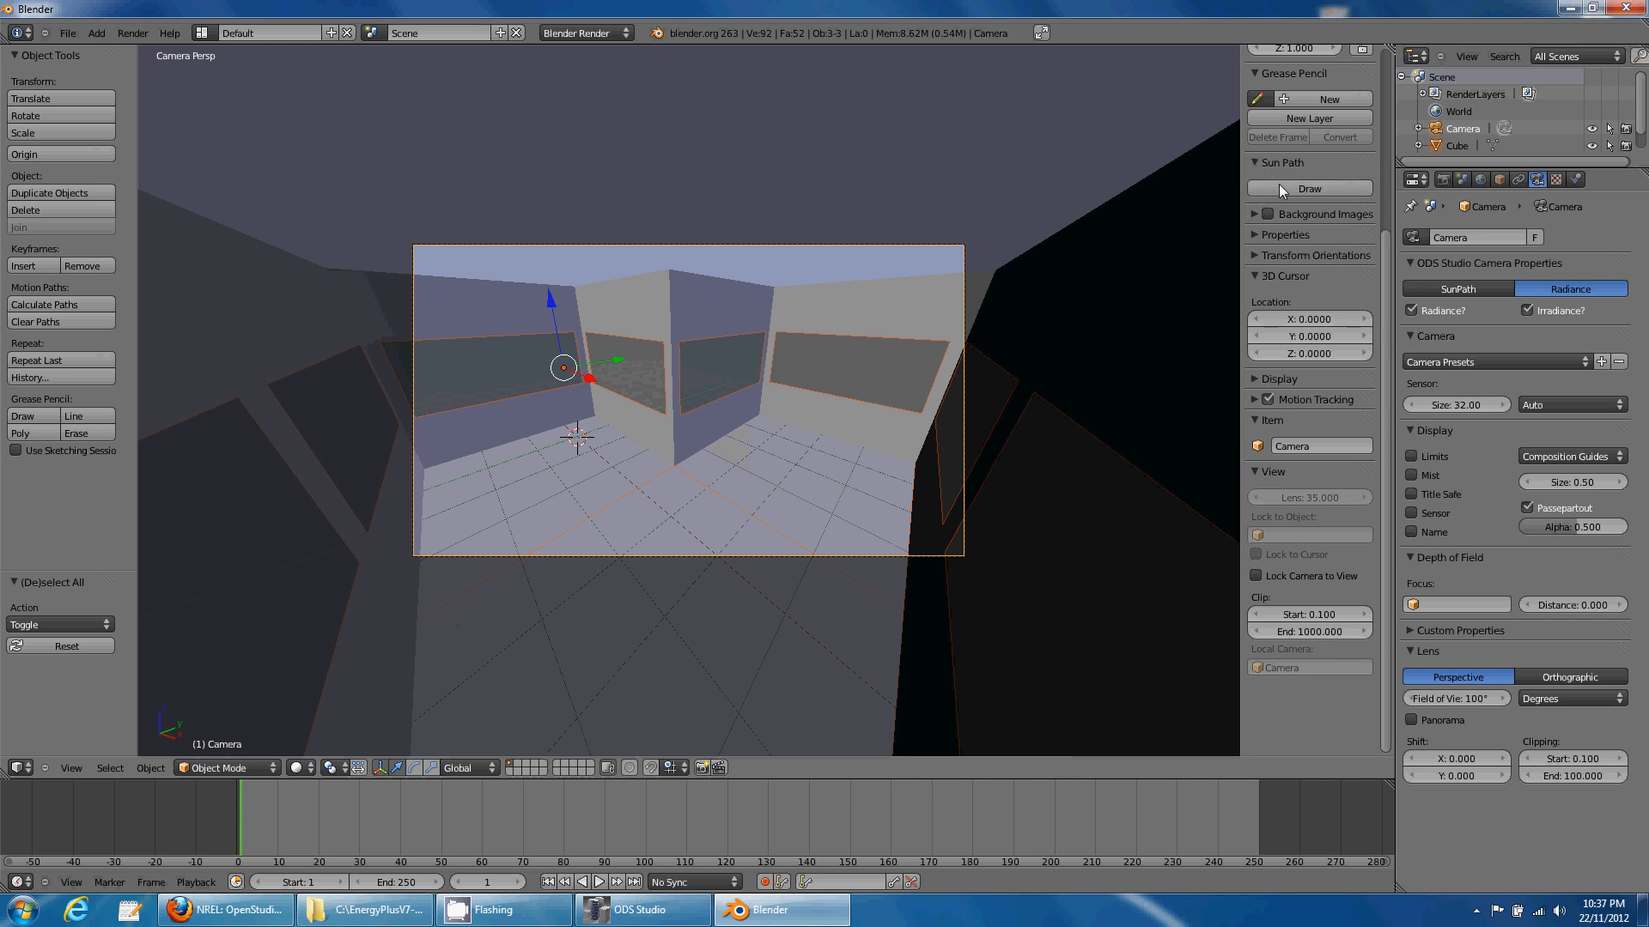
click(1319, 191)
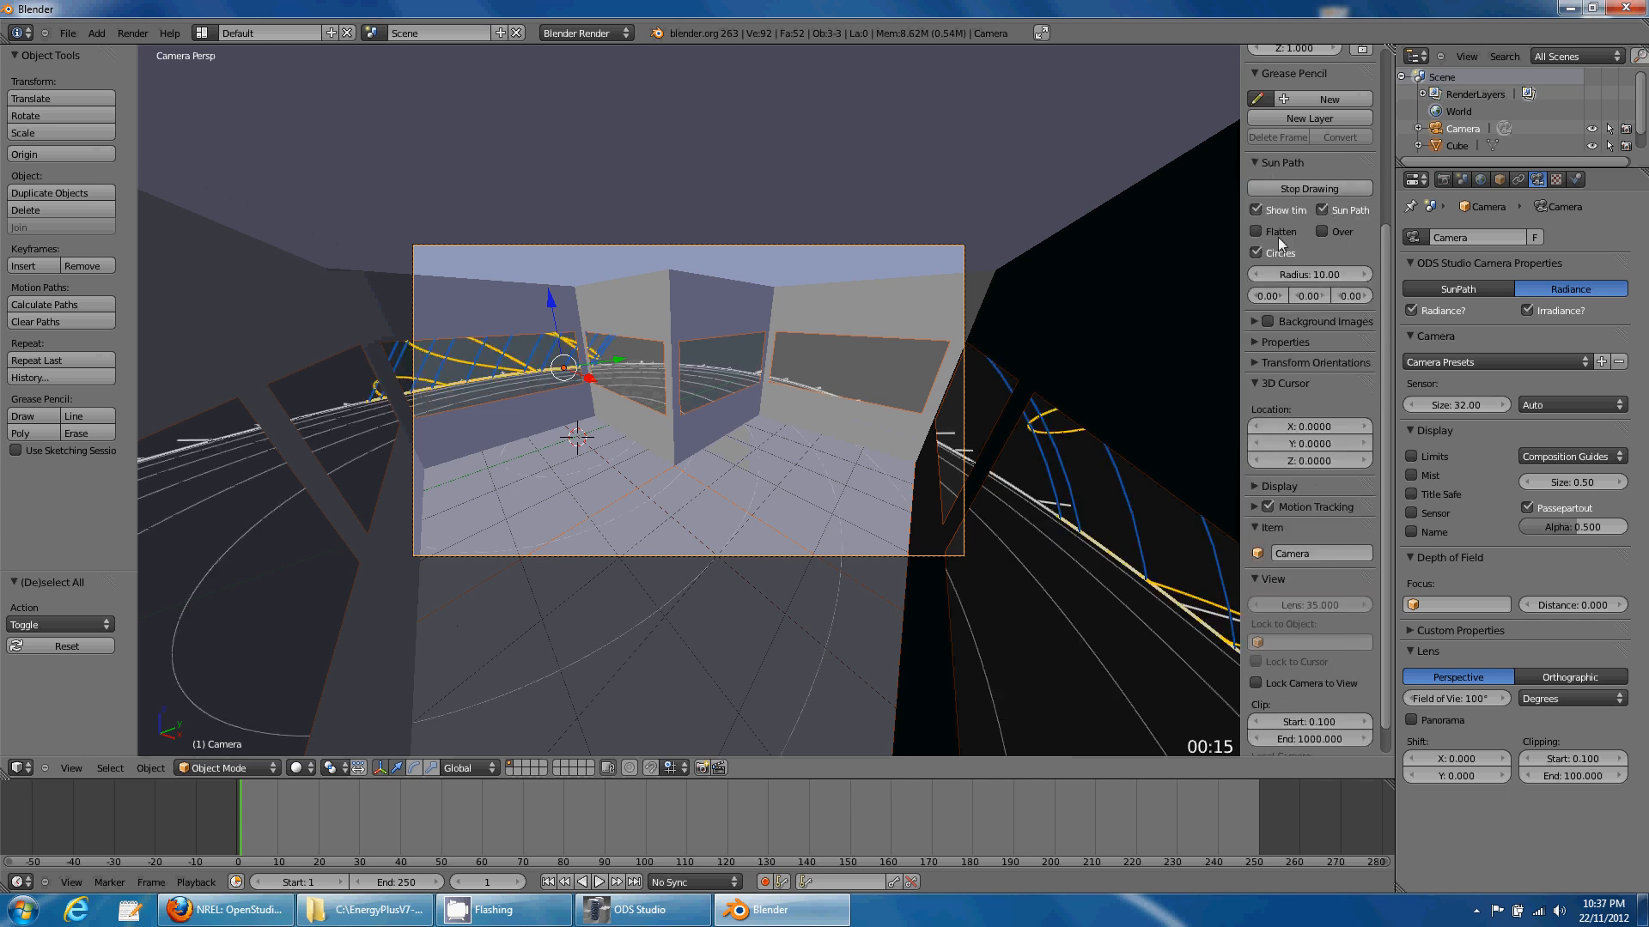
click(1321, 211)
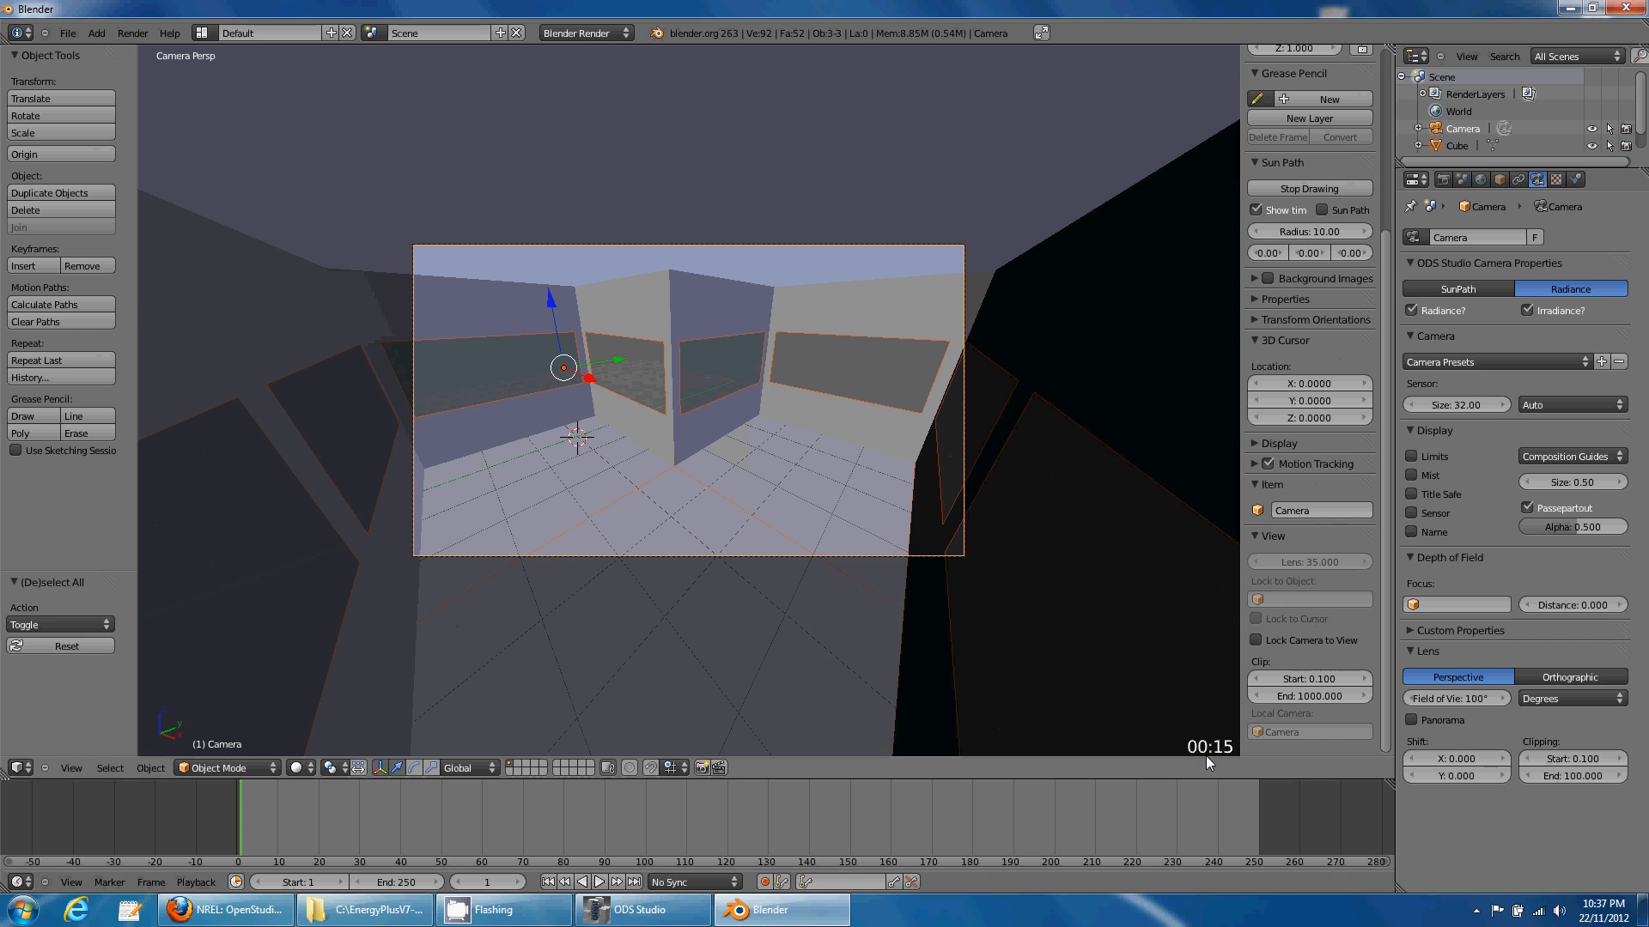
key(alt+a)
click(68, 32)
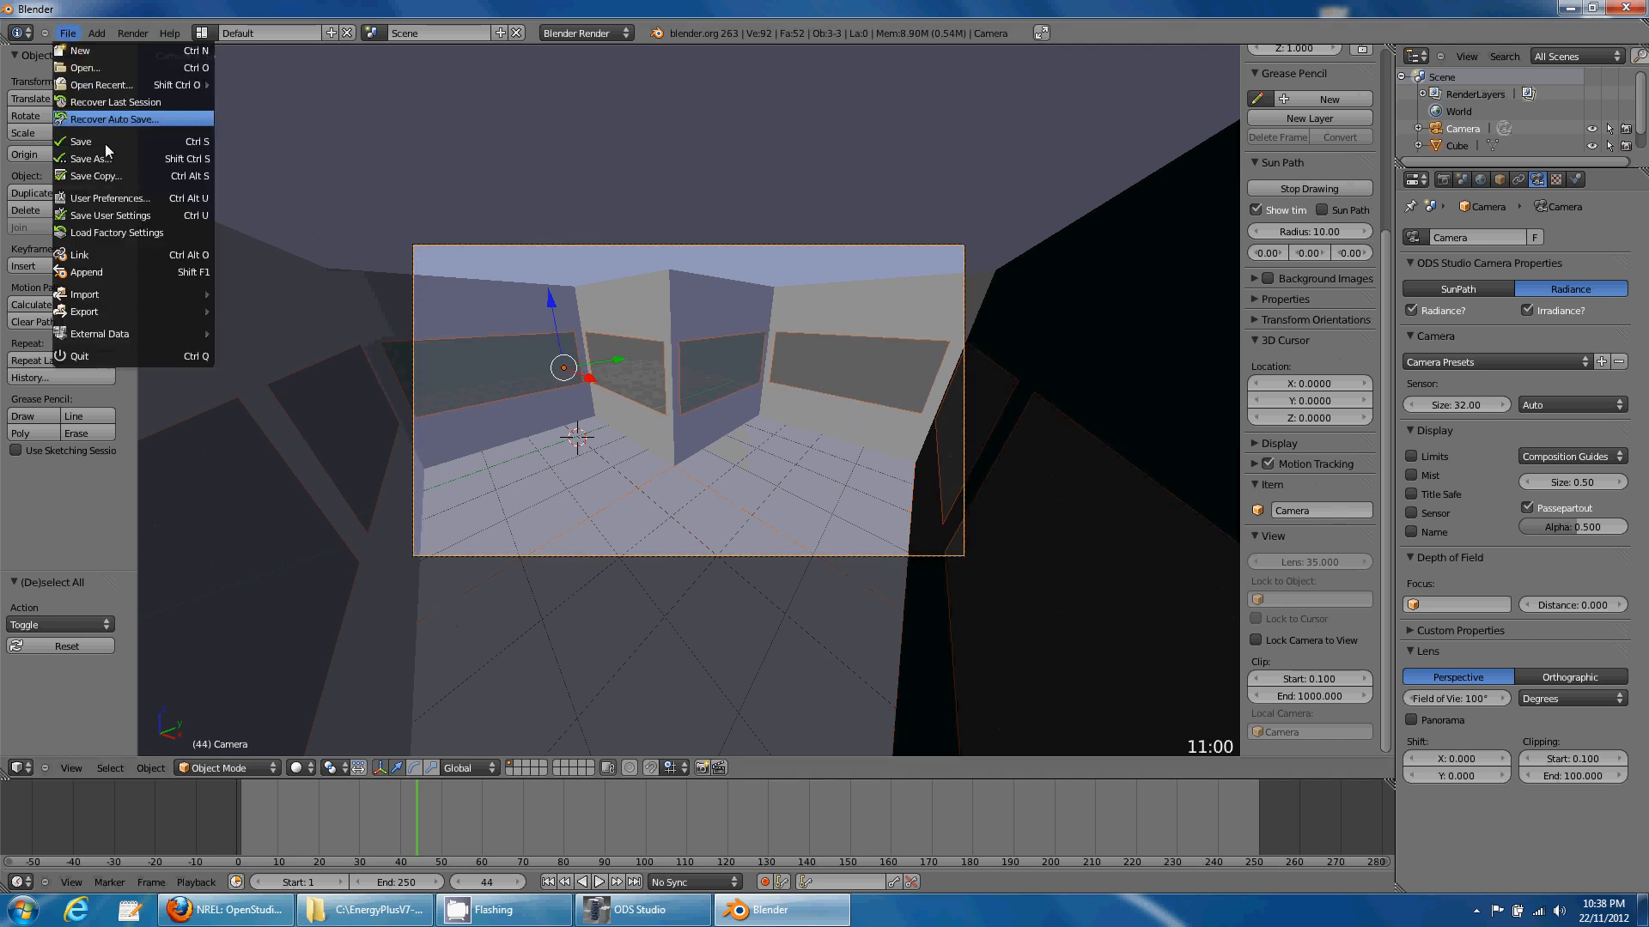
- Save the scene as untitled.blend in a new Desktop folder named test
click(109, 146)
click(69, 227)
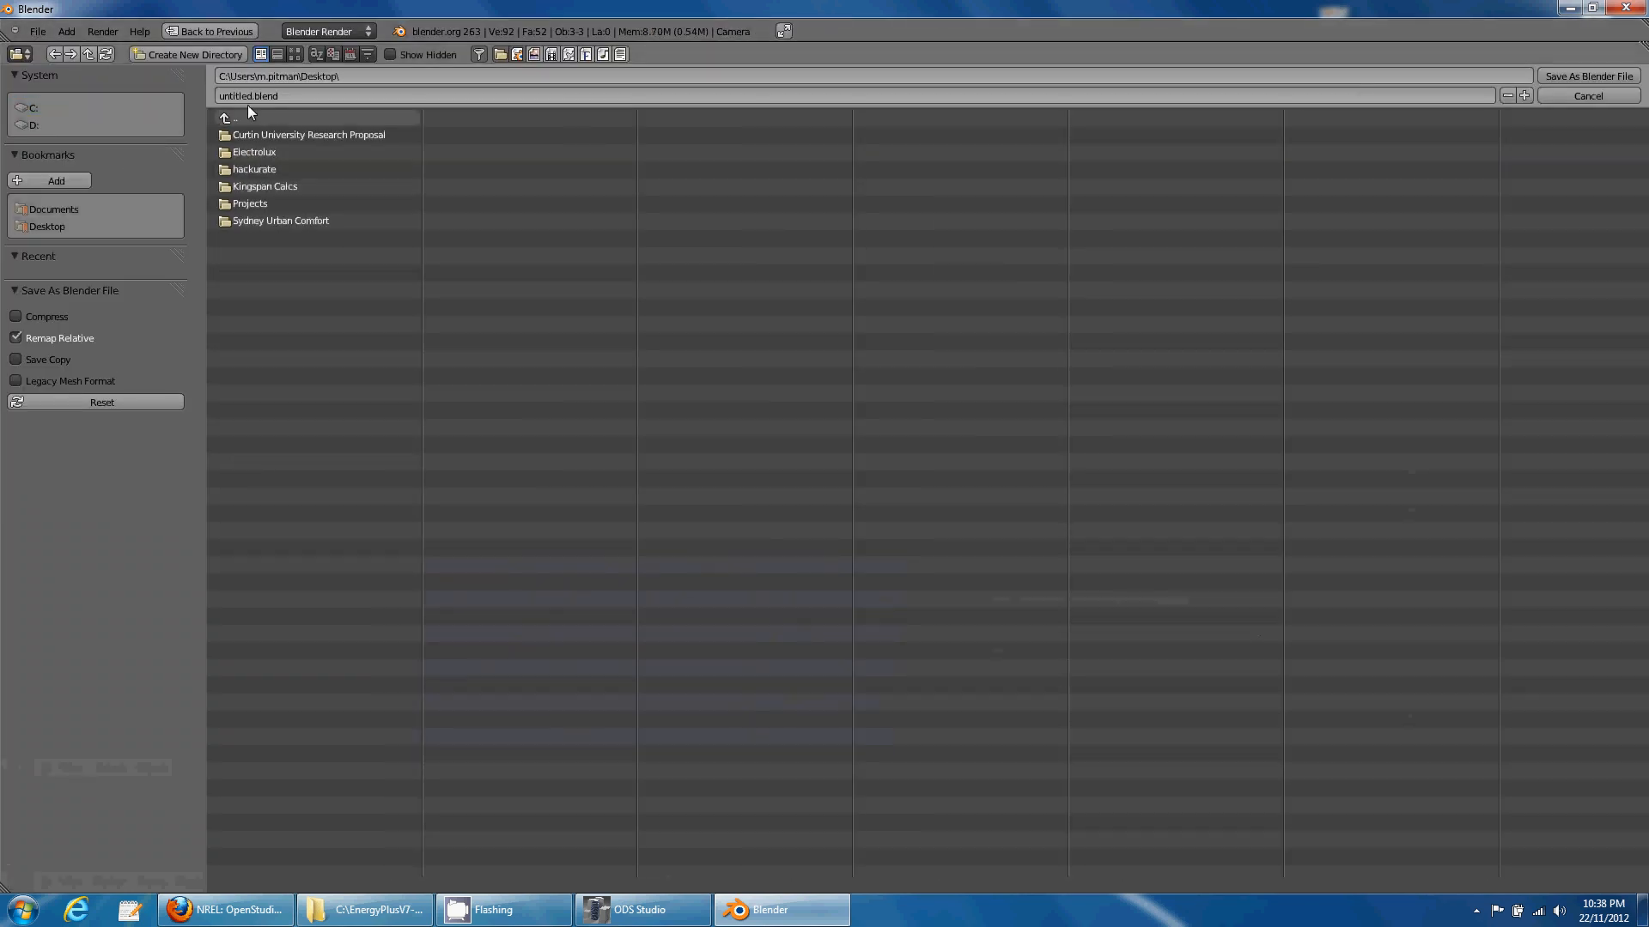
click(179, 55)
click(187, 67)
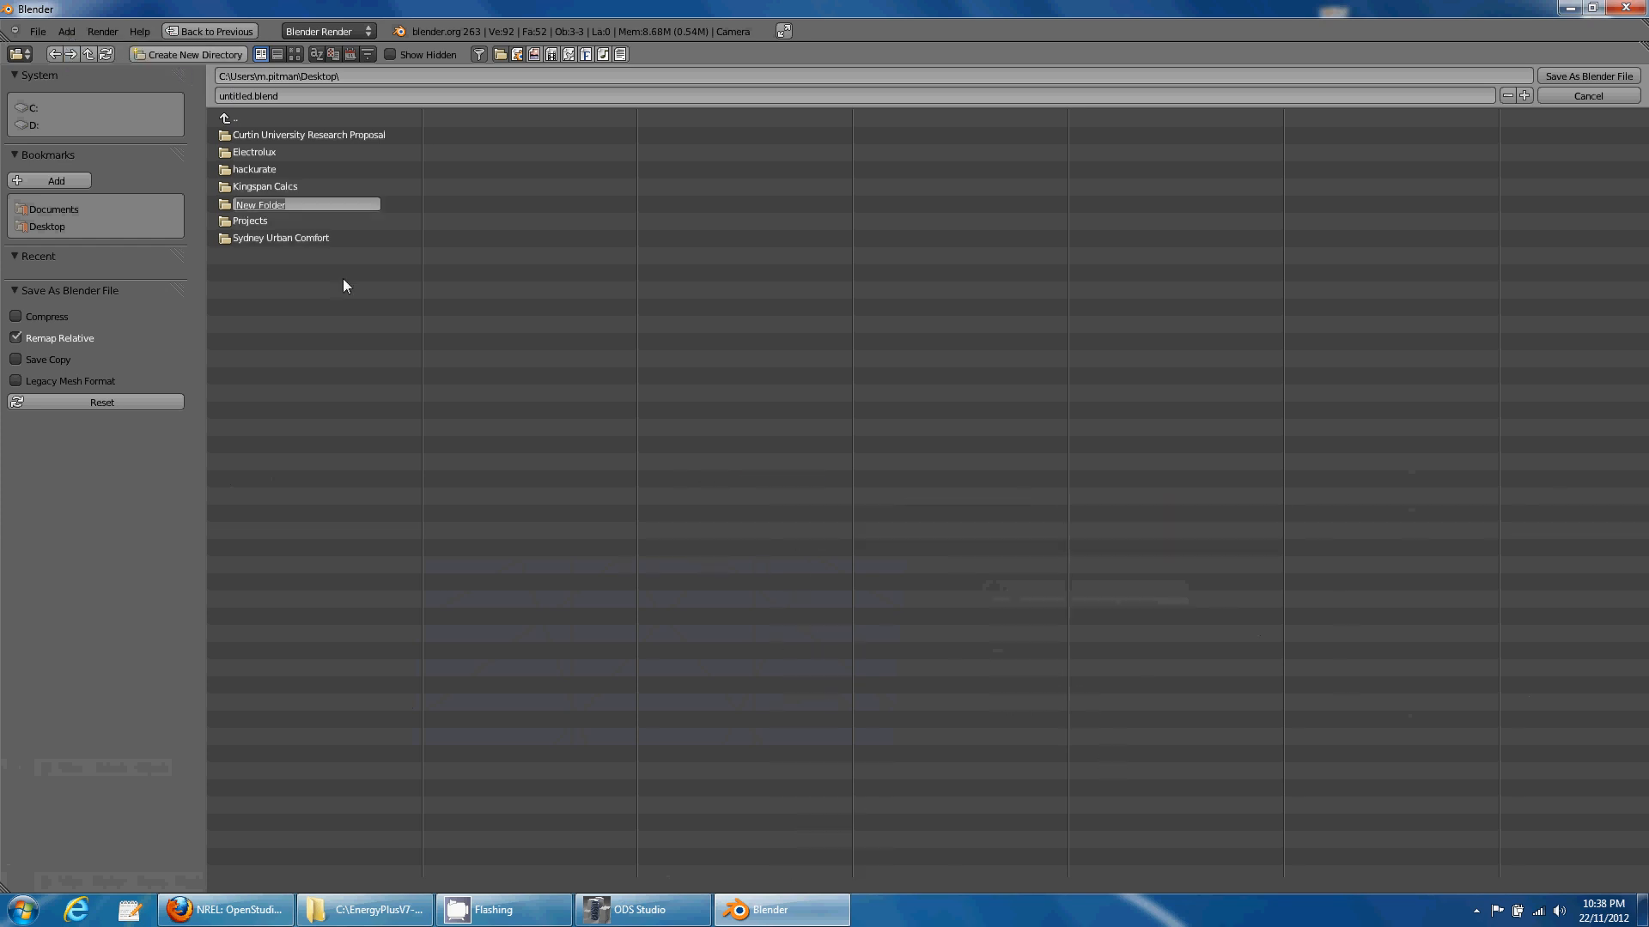
text(test)
key(Return)
click(320, 241)
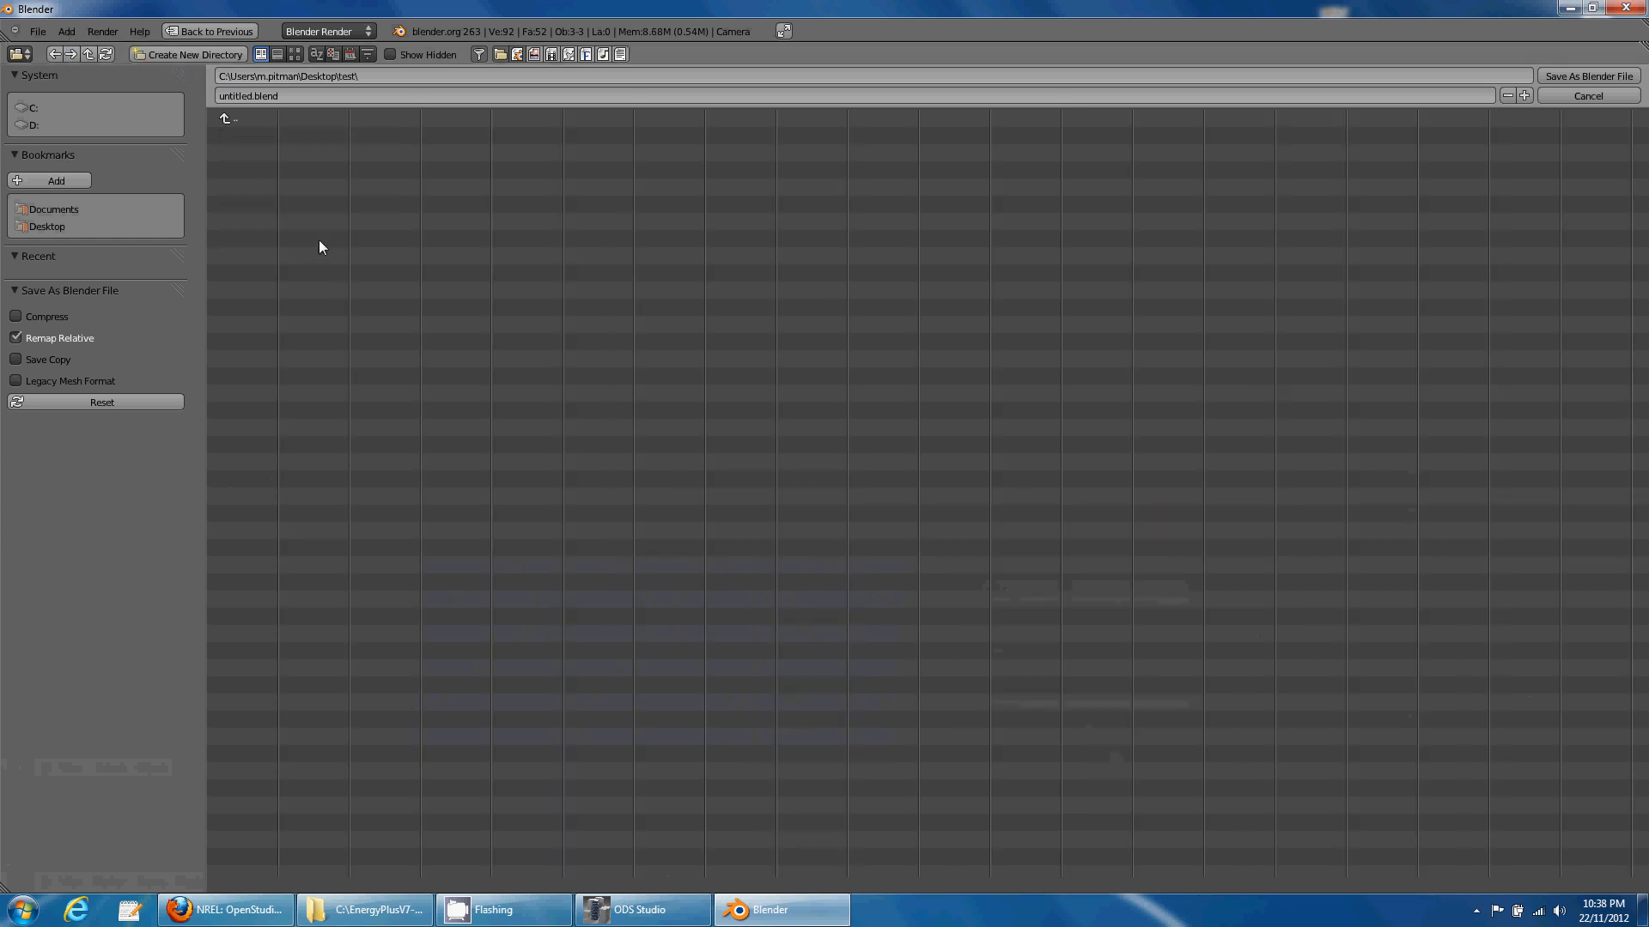
click(1552, 77)
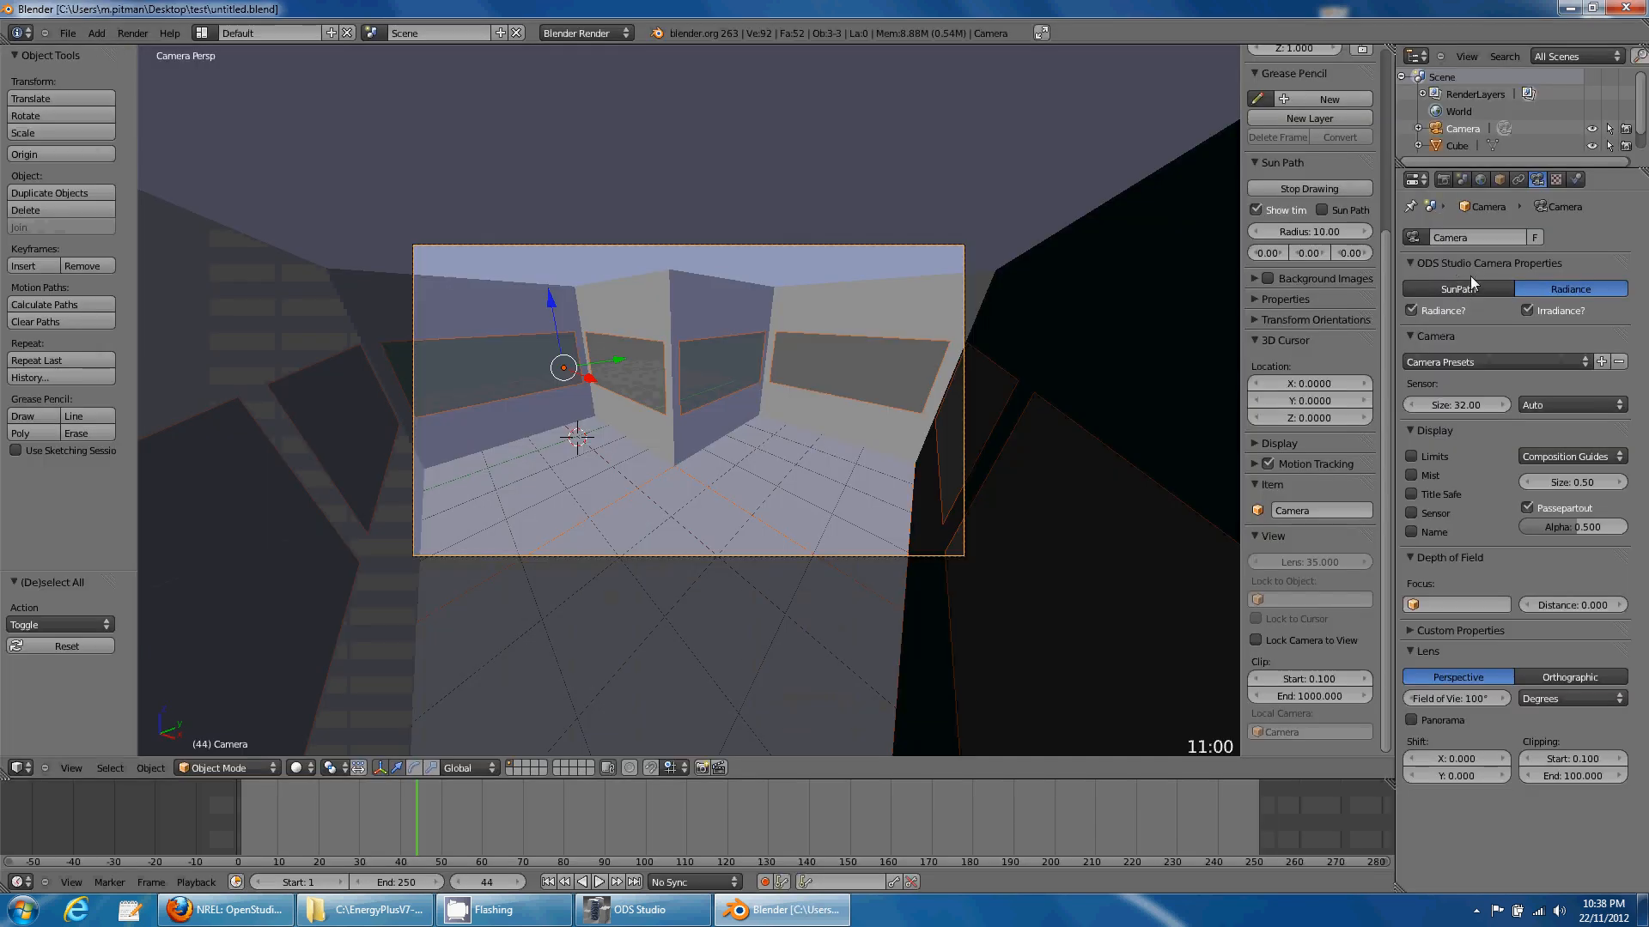
- Set the ODS Studio scene sky to Intermediate sky with sun
click(1461, 180)
key(space)
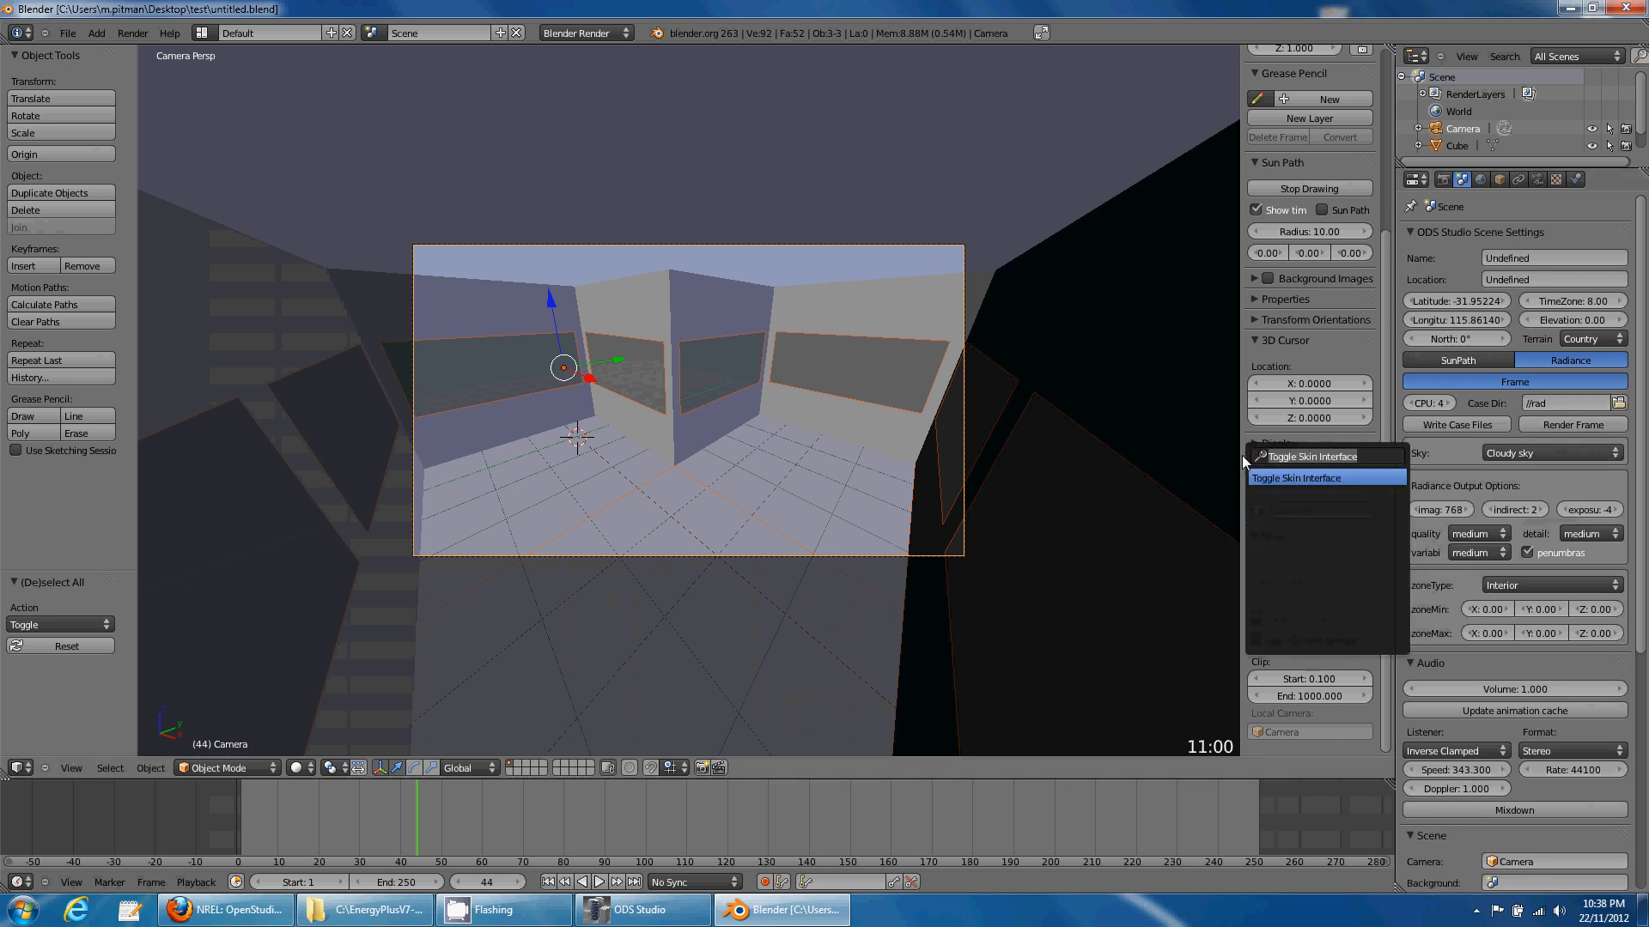
key(Return)
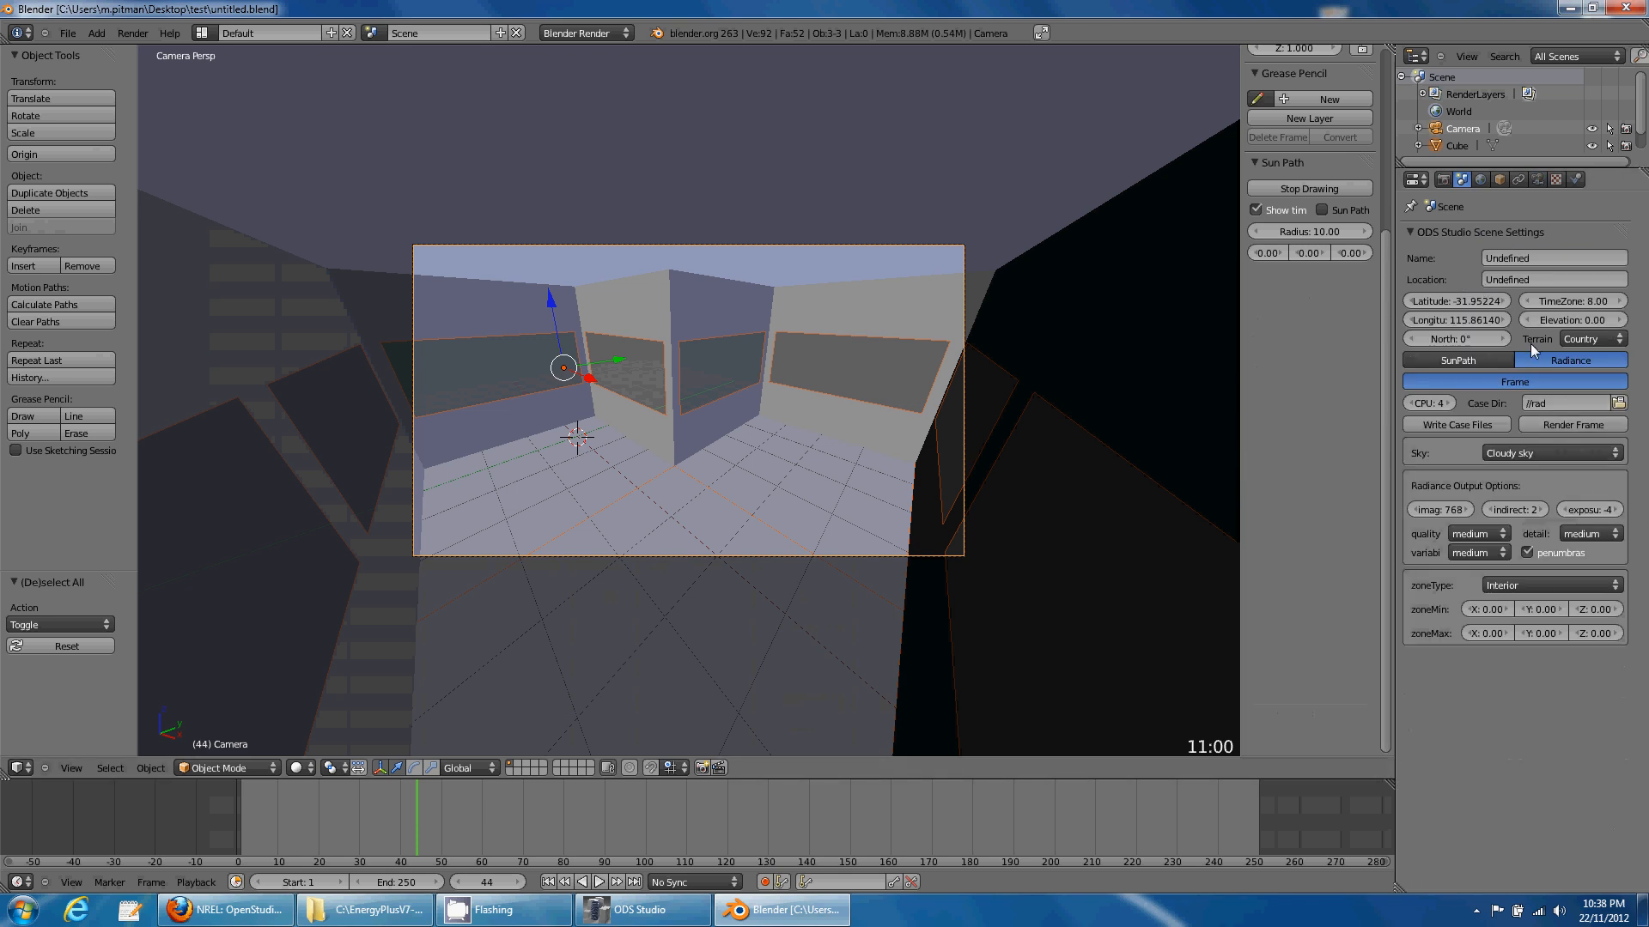
click(1511, 453)
click(1517, 361)
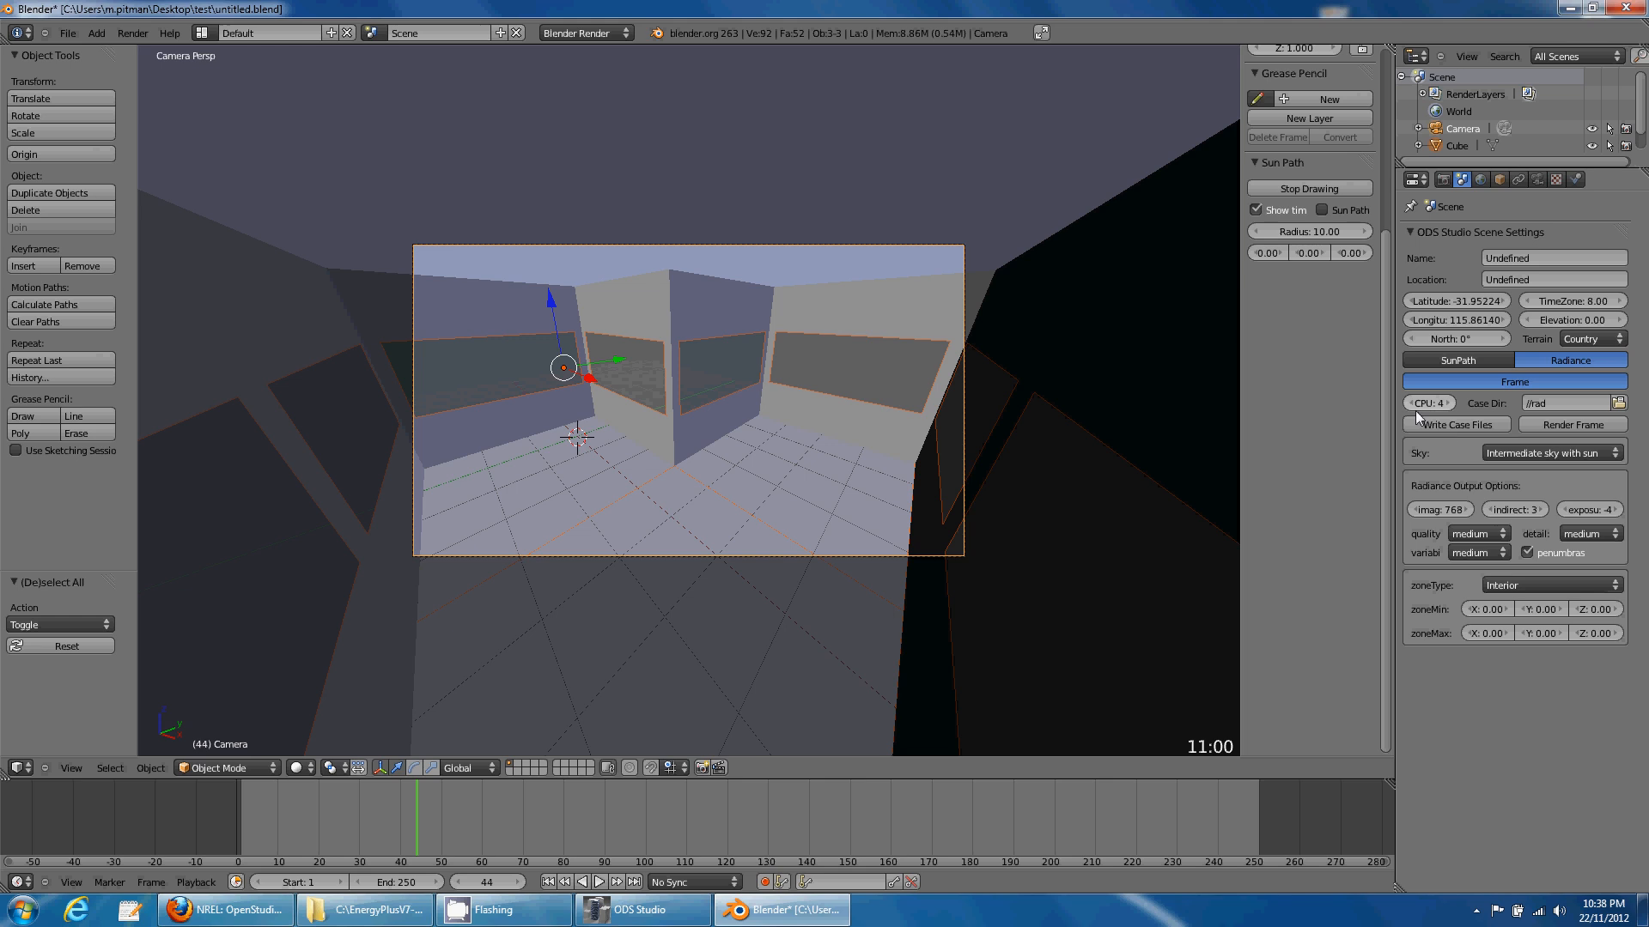
- Save the scene to launch the Radiance render, check its console, and enlarge the timeline
click(67, 33)
click(86, 142)
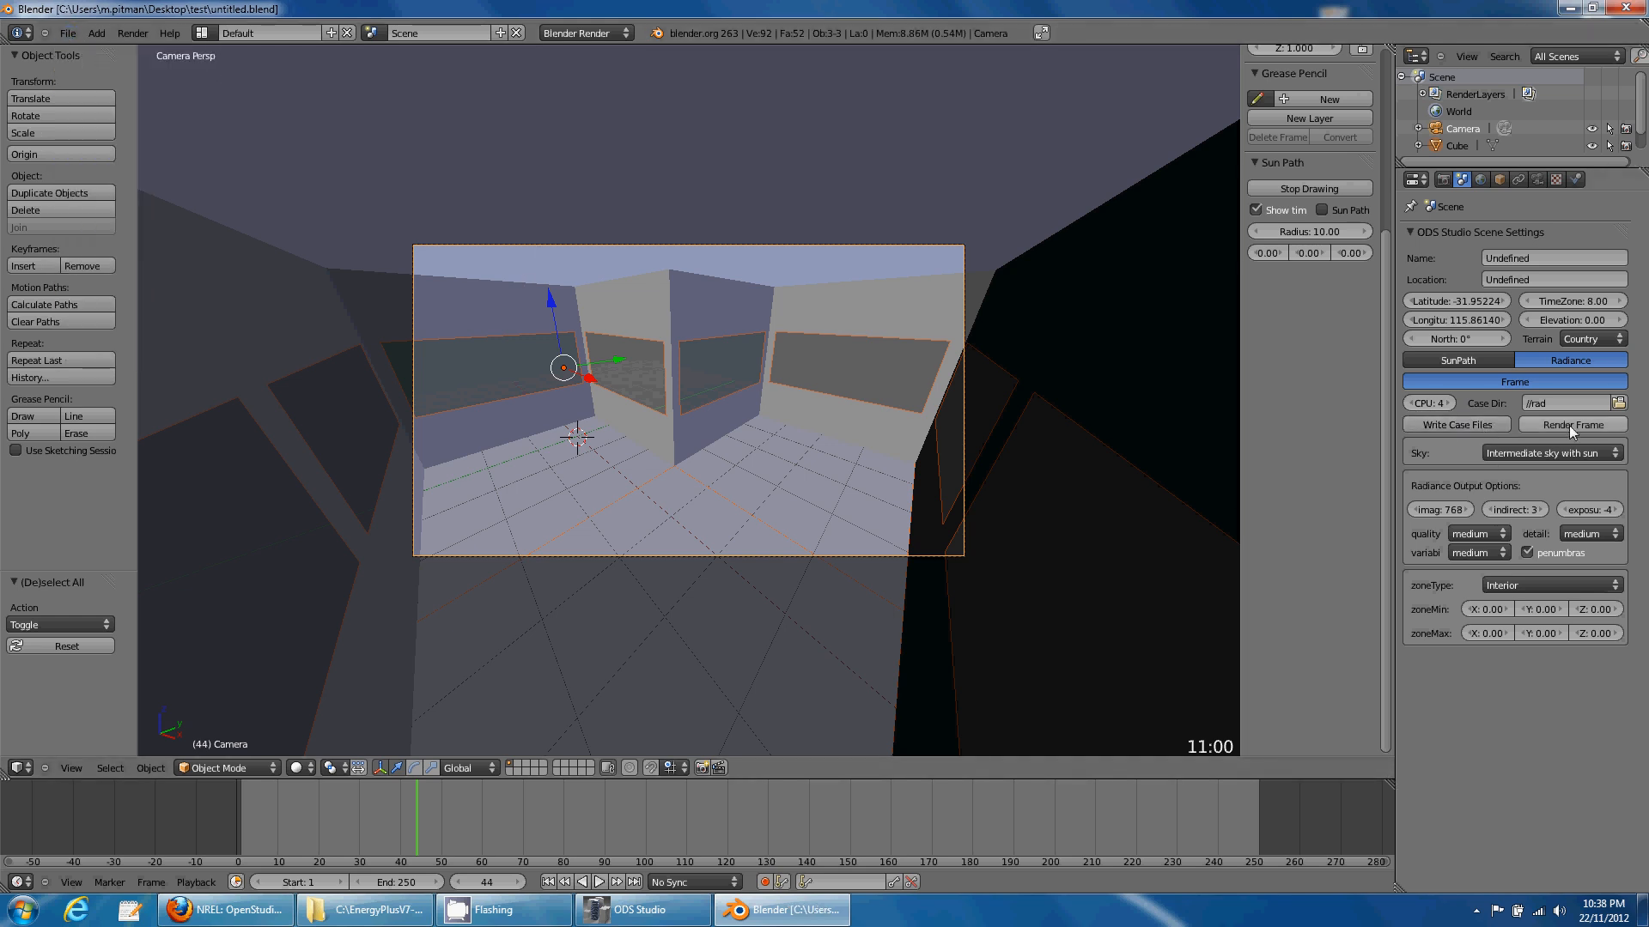
click(639, 910)
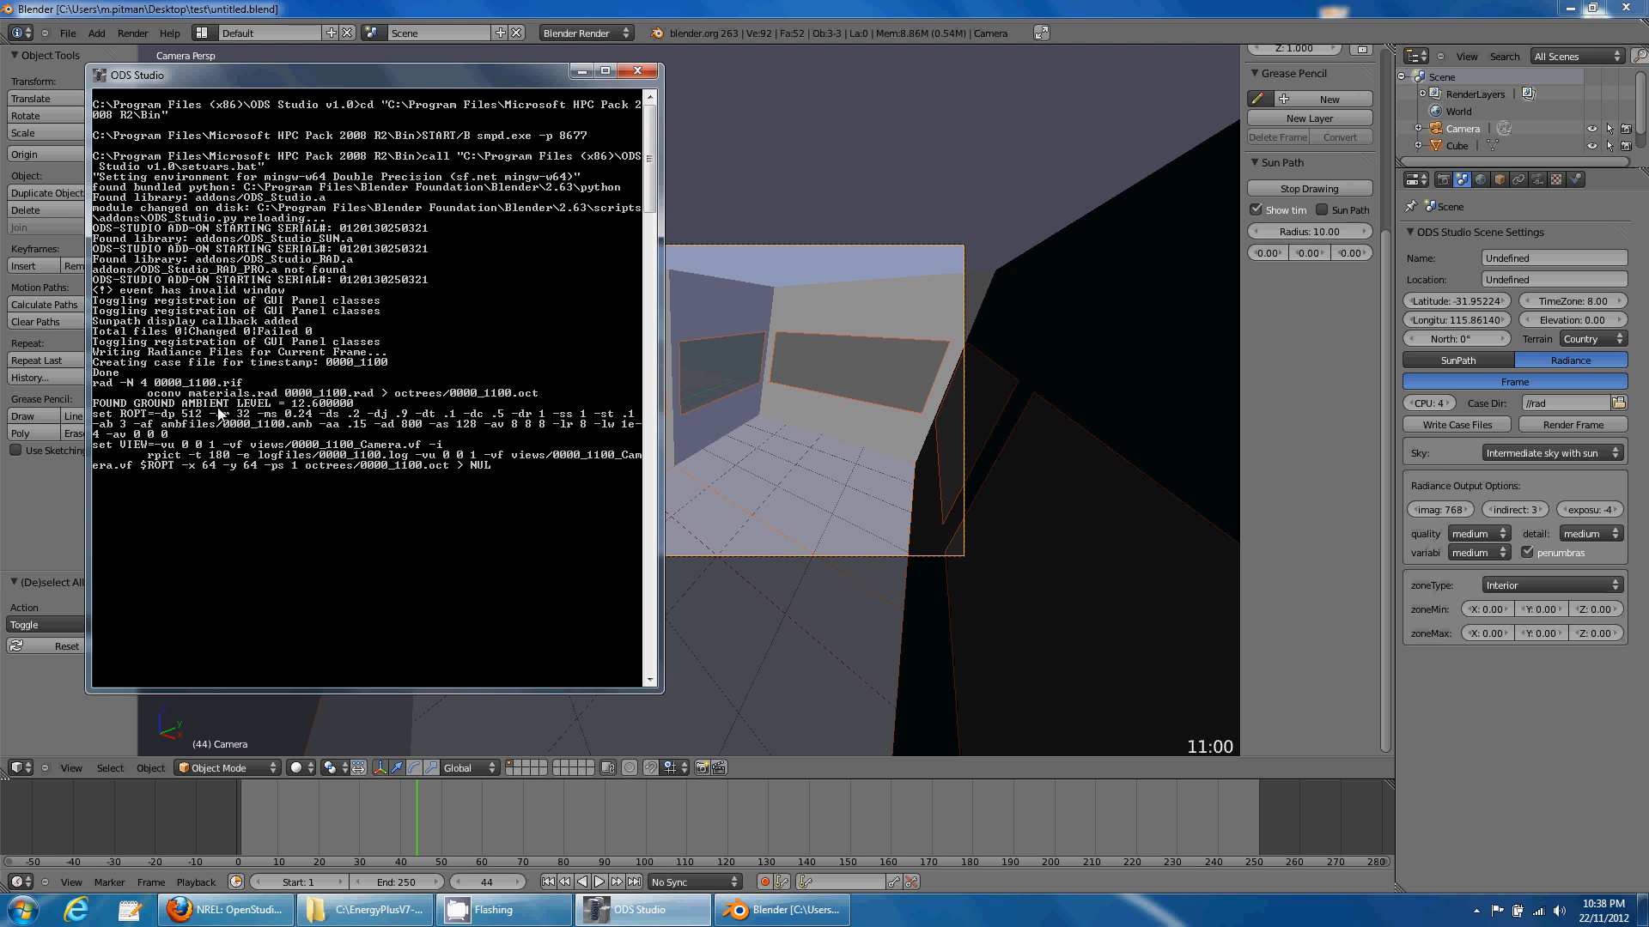
click(915, 14)
drag(687, 779, 662, 453)
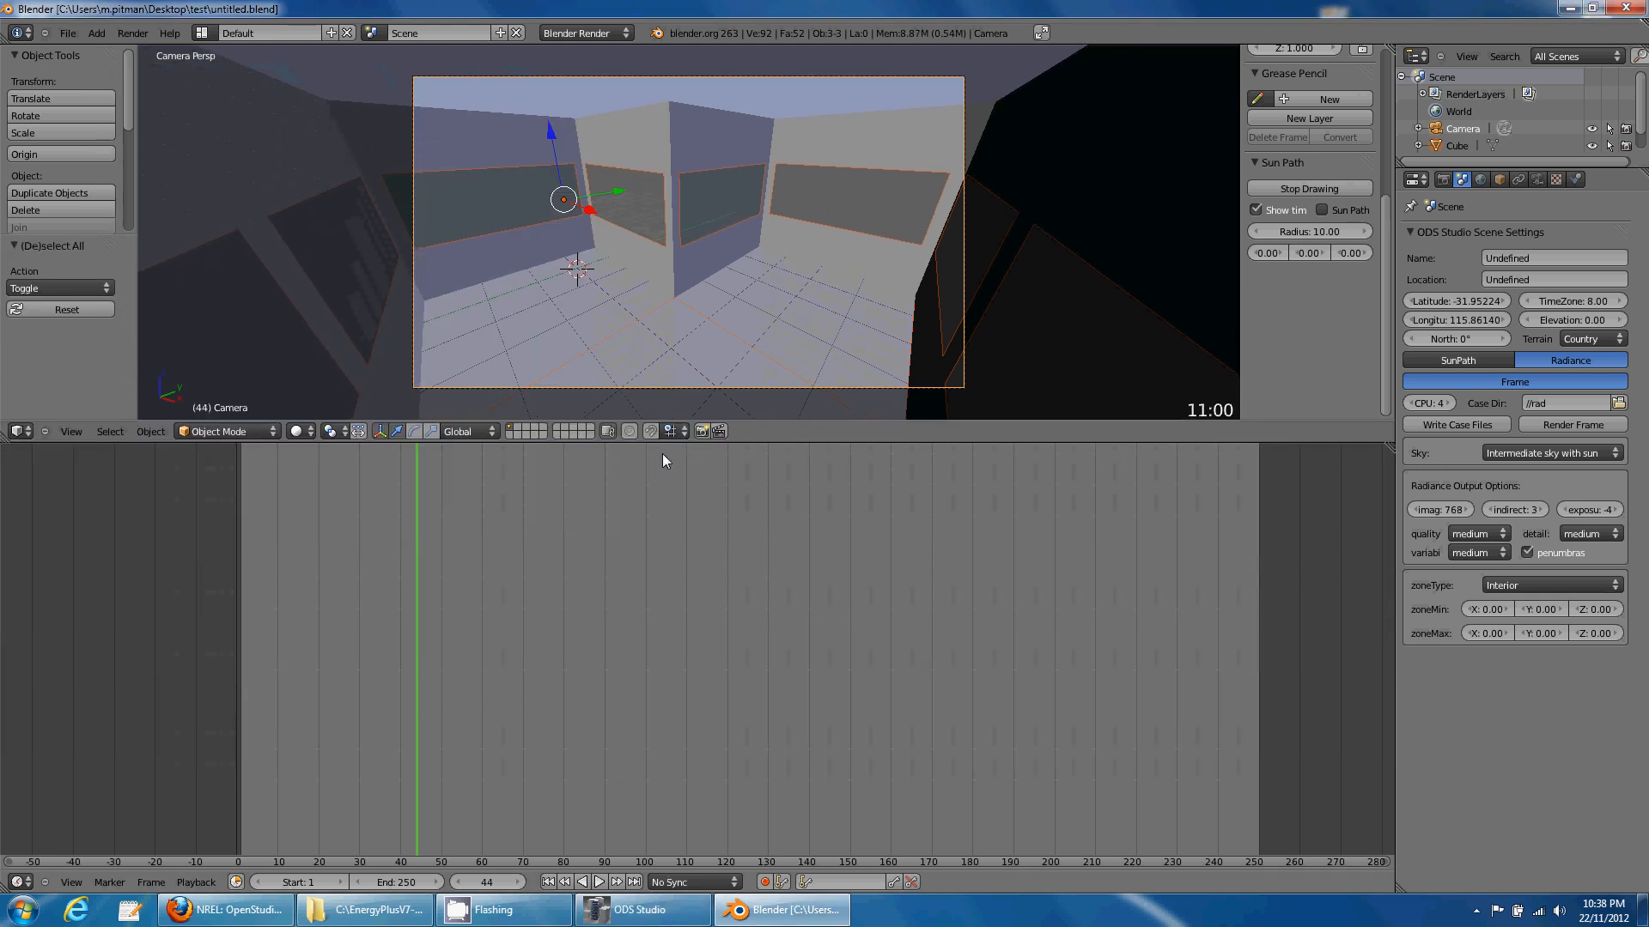
- Turn the timeline into an Image Editor and browse Open Image to test\rad\images
click(20, 882)
click(48, 770)
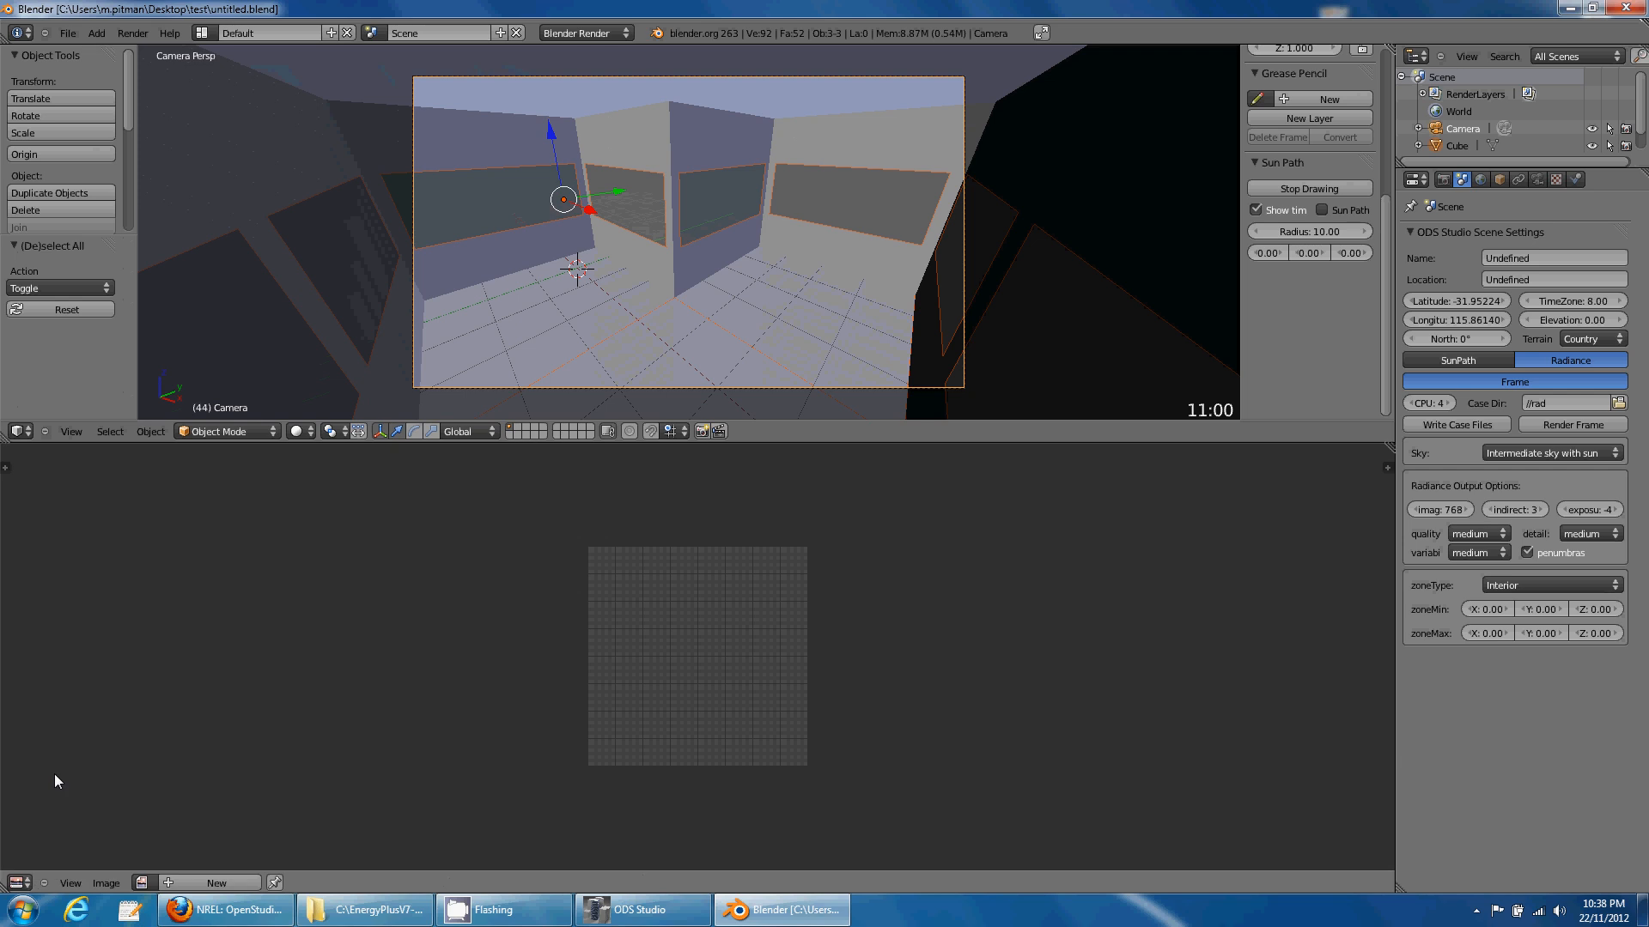
click(5, 468)
click(107, 883)
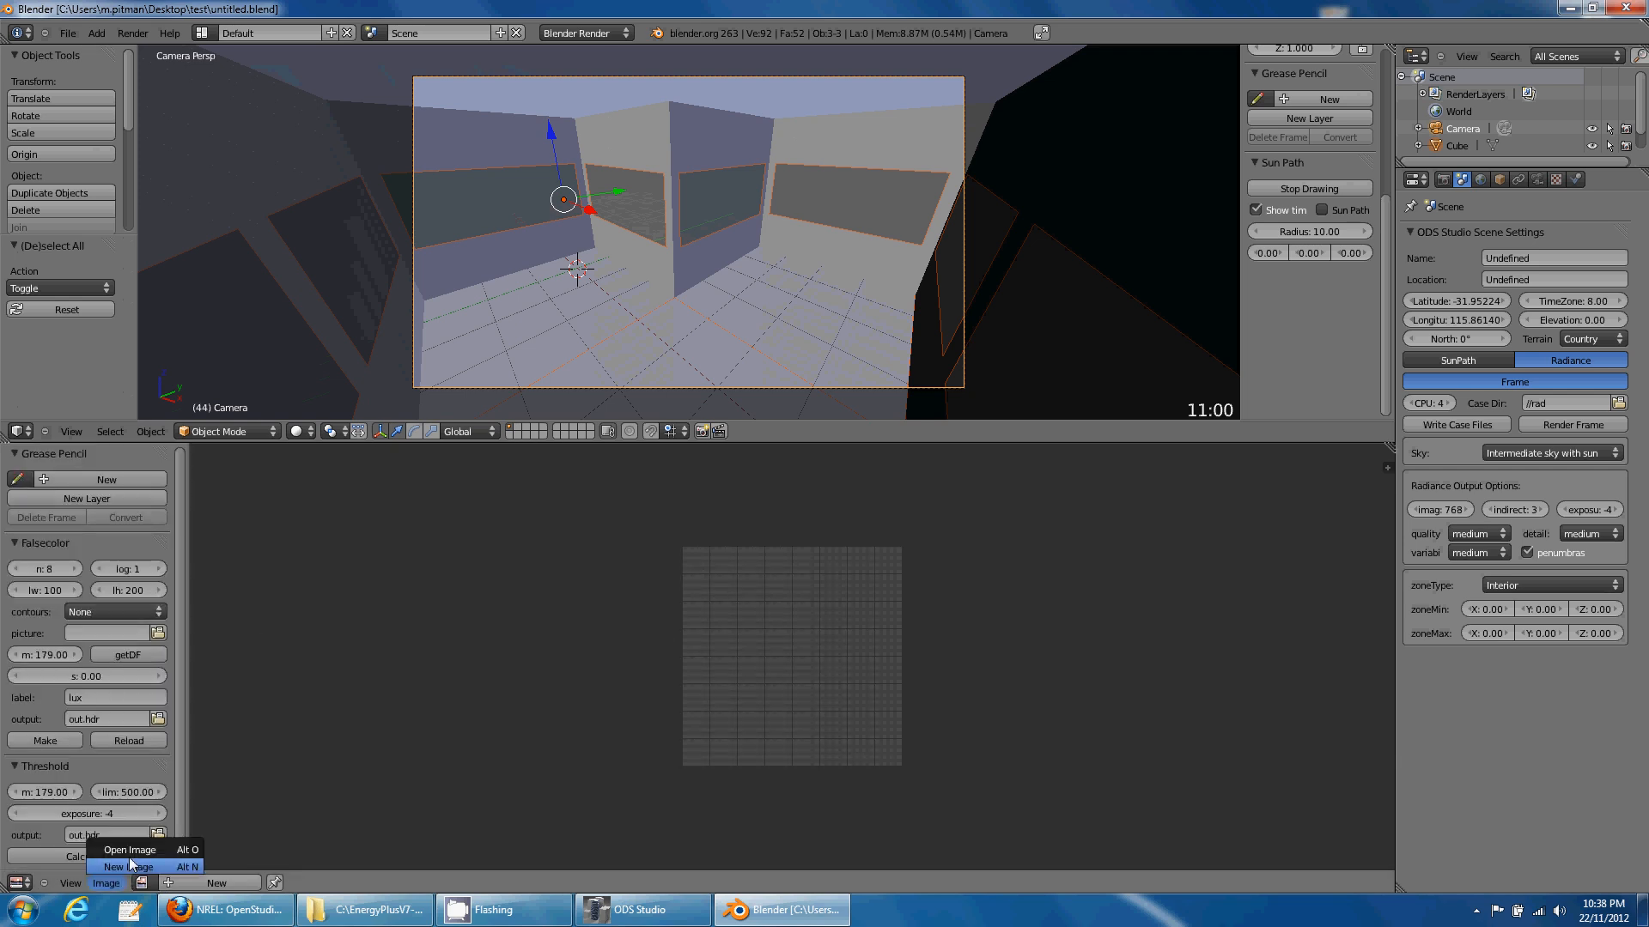
click(128, 850)
double_click(240, 135)
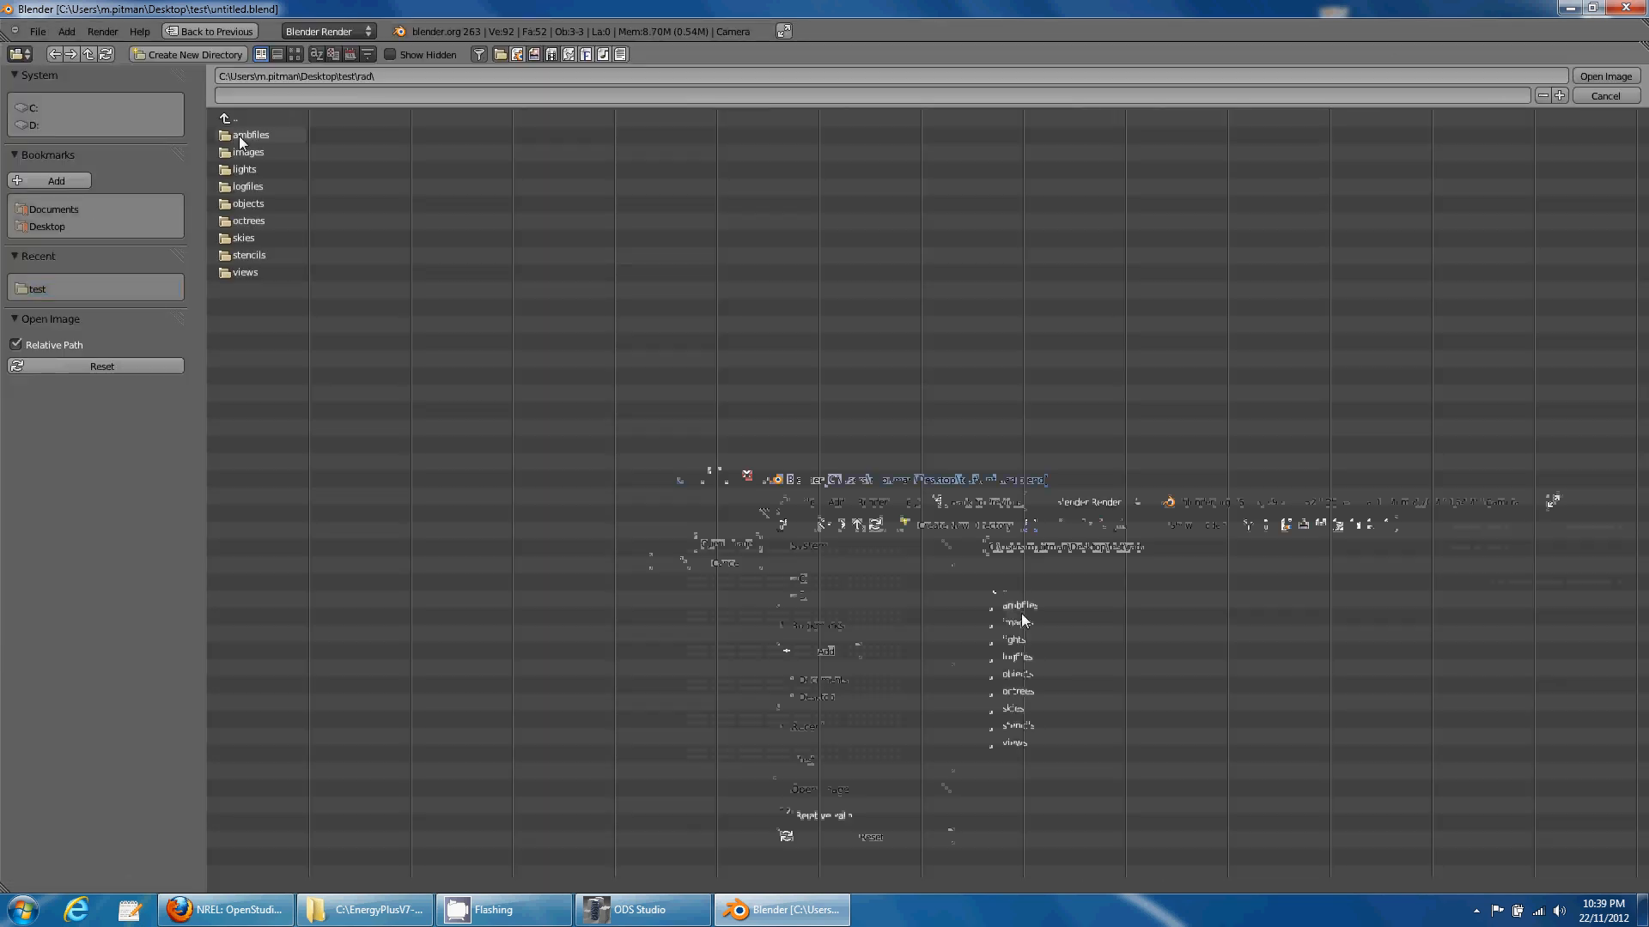
double_click(238, 136)
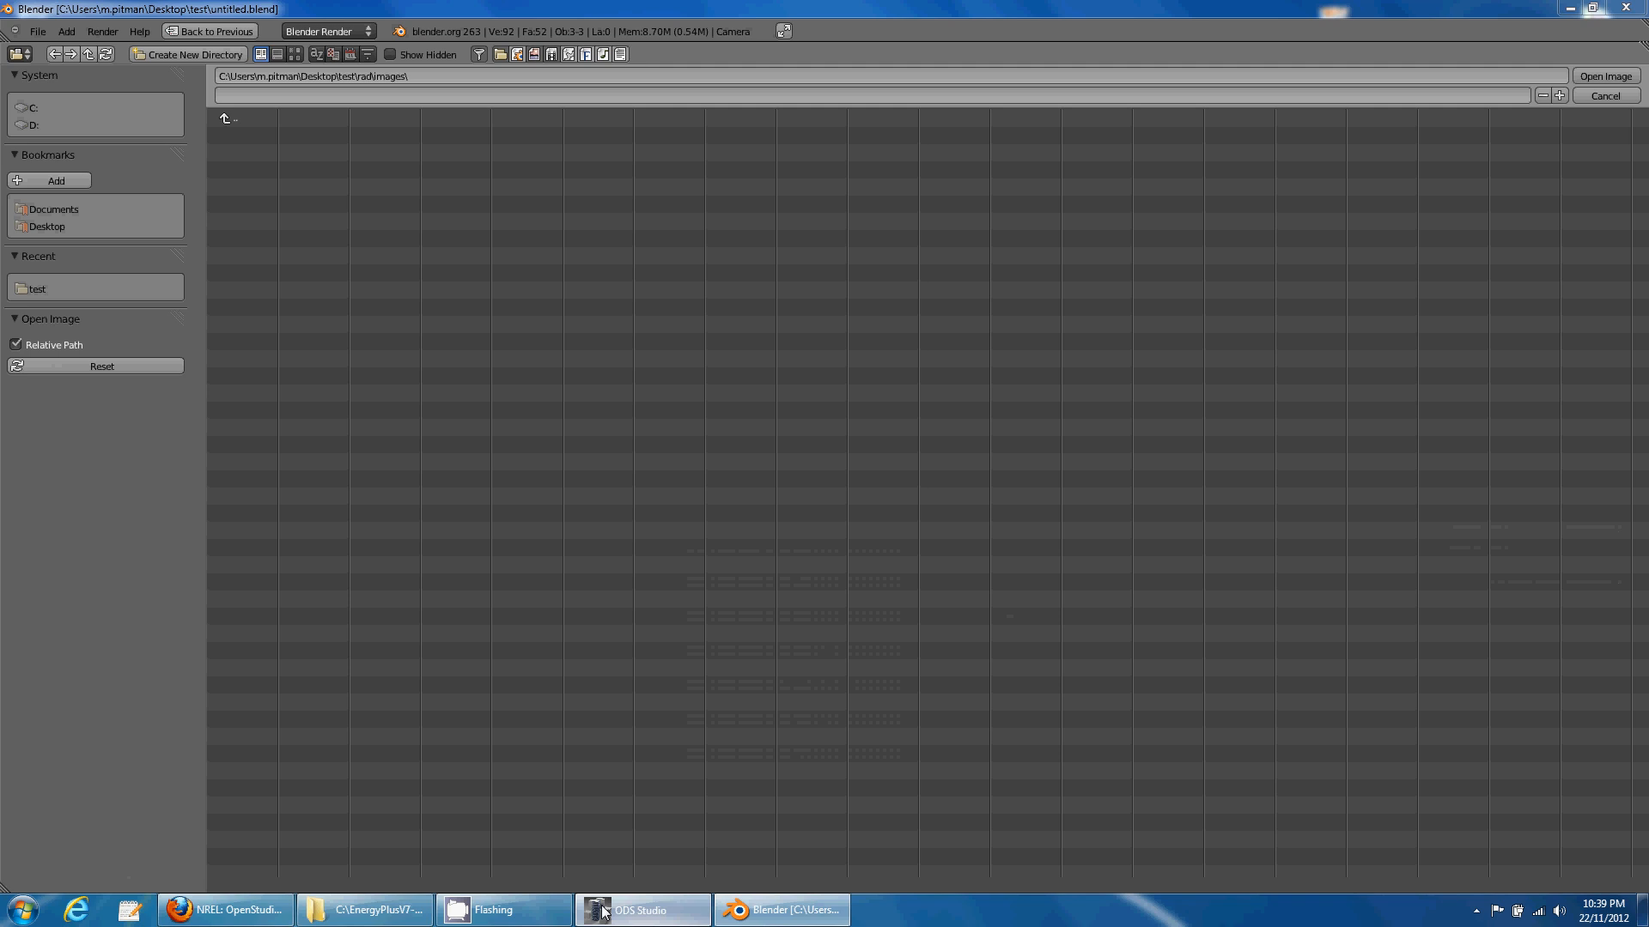
- Check the rpict render progress in the console while moving between the rad and images folders
click(640, 909)
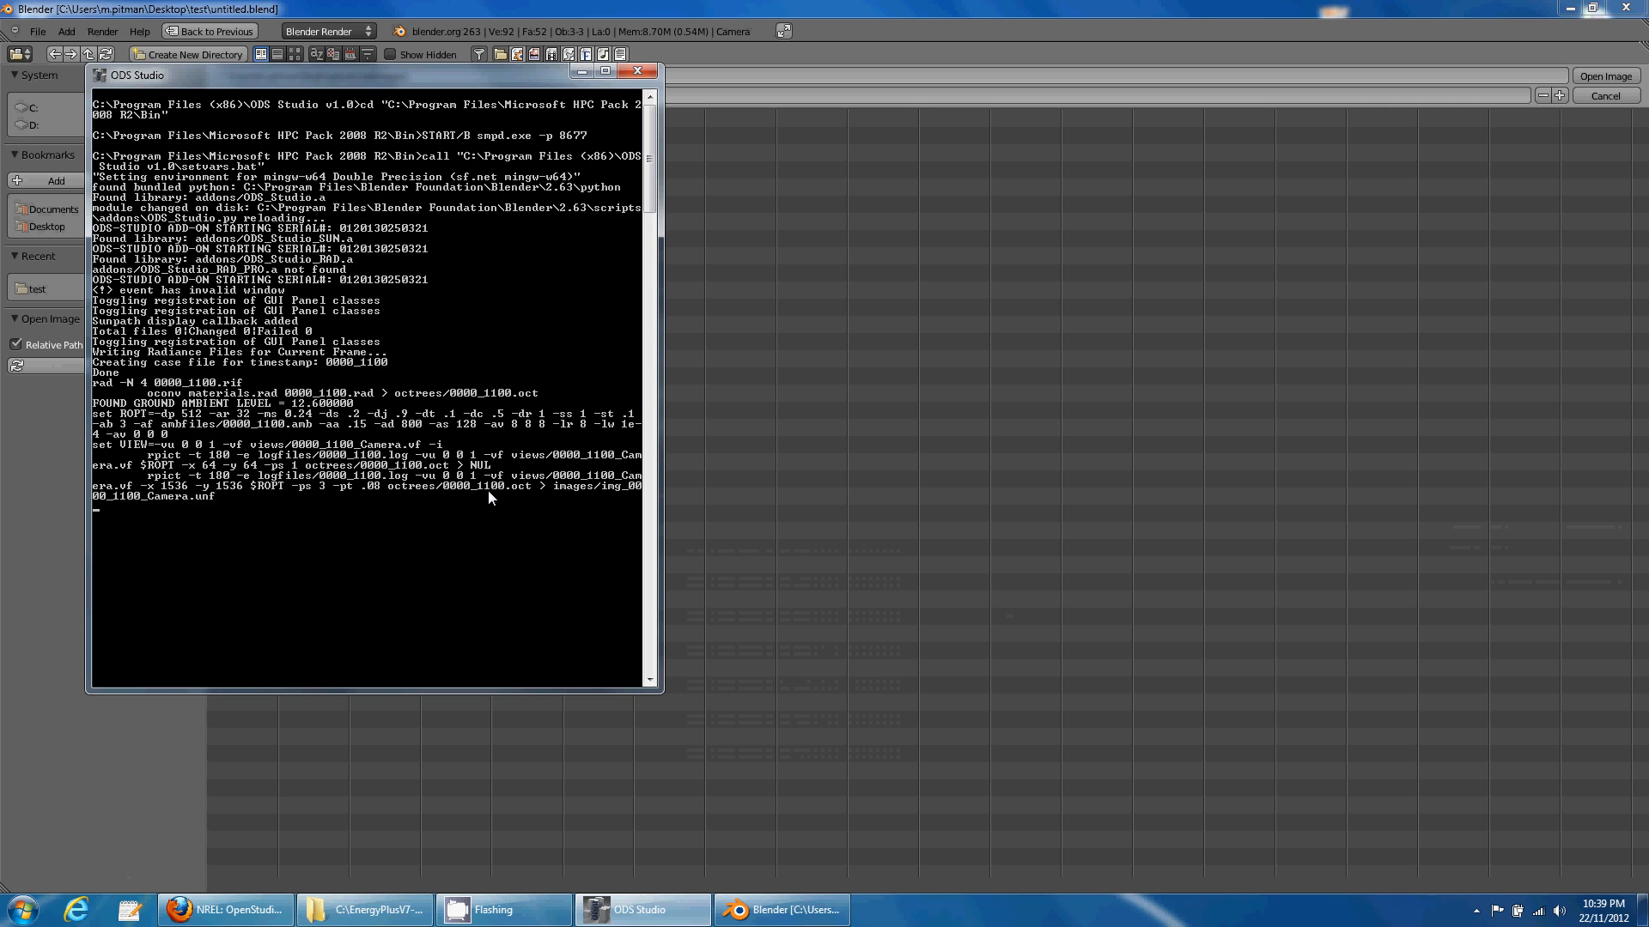
click(1125, 591)
double_click(249, 116)
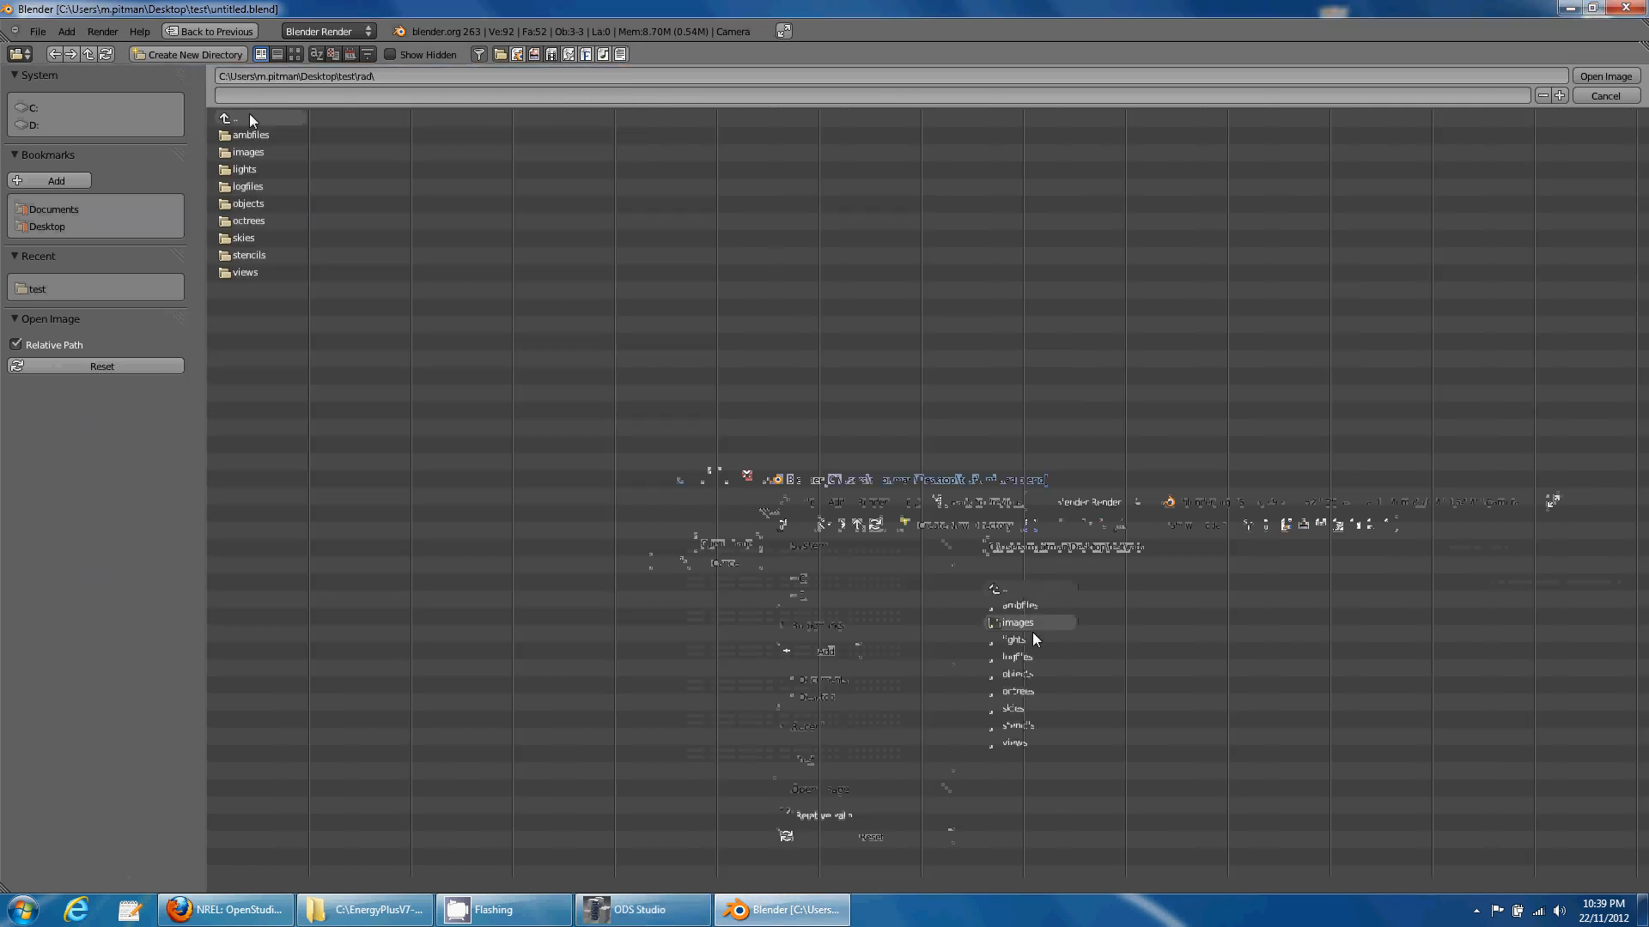
double_click(254, 152)
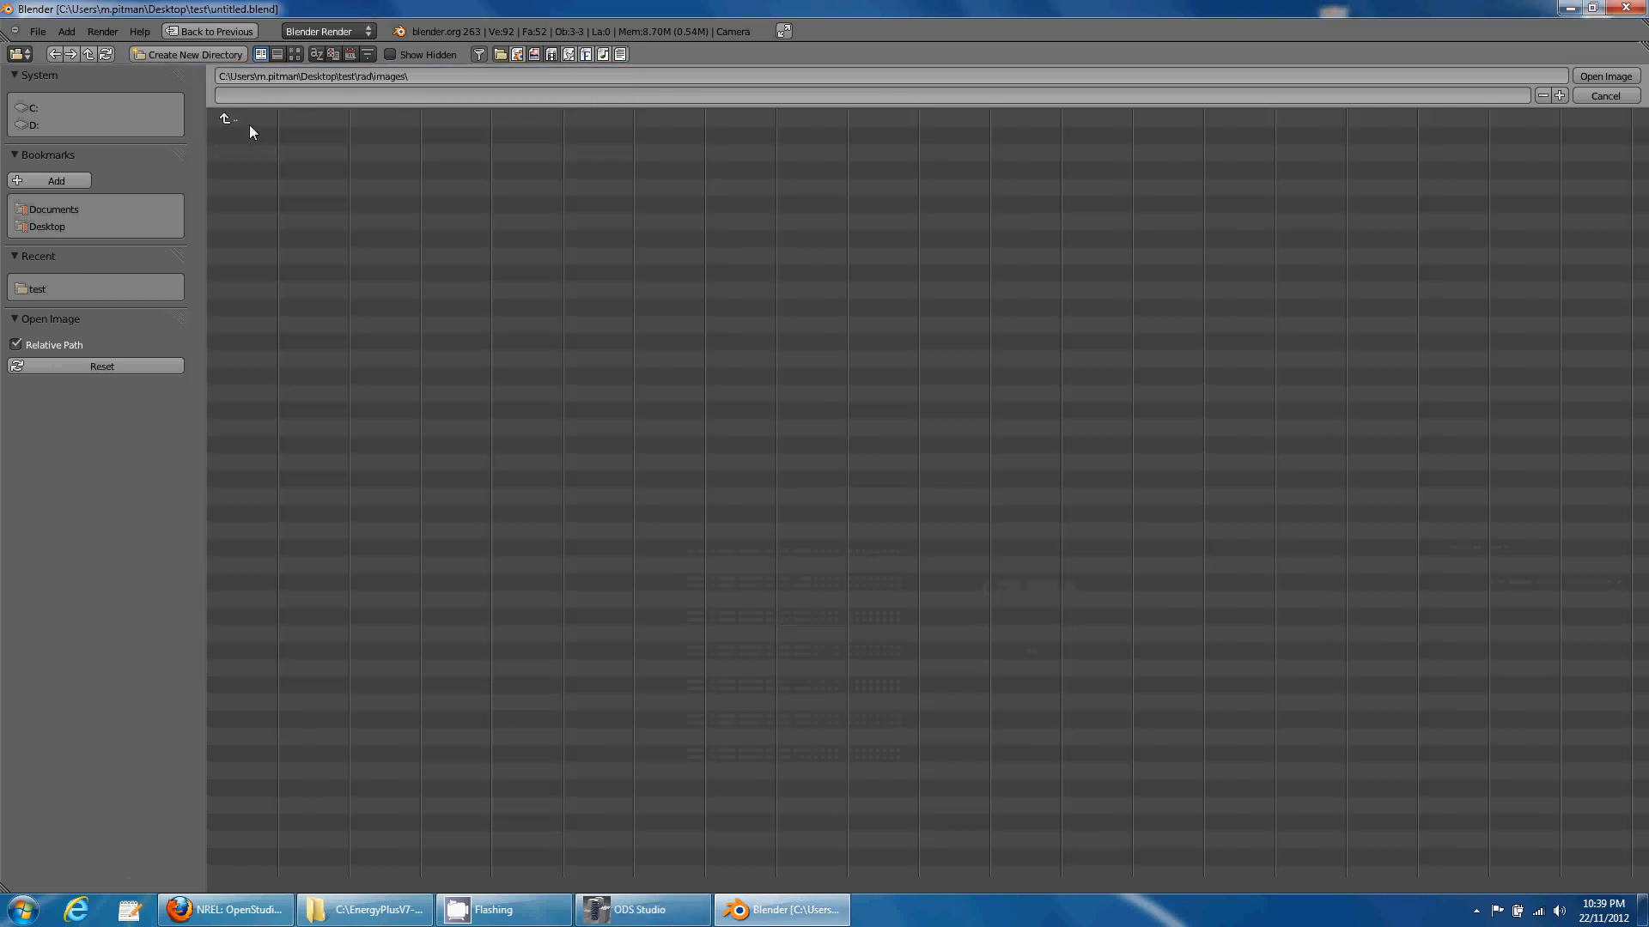
double_click(249, 125)
click(640, 910)
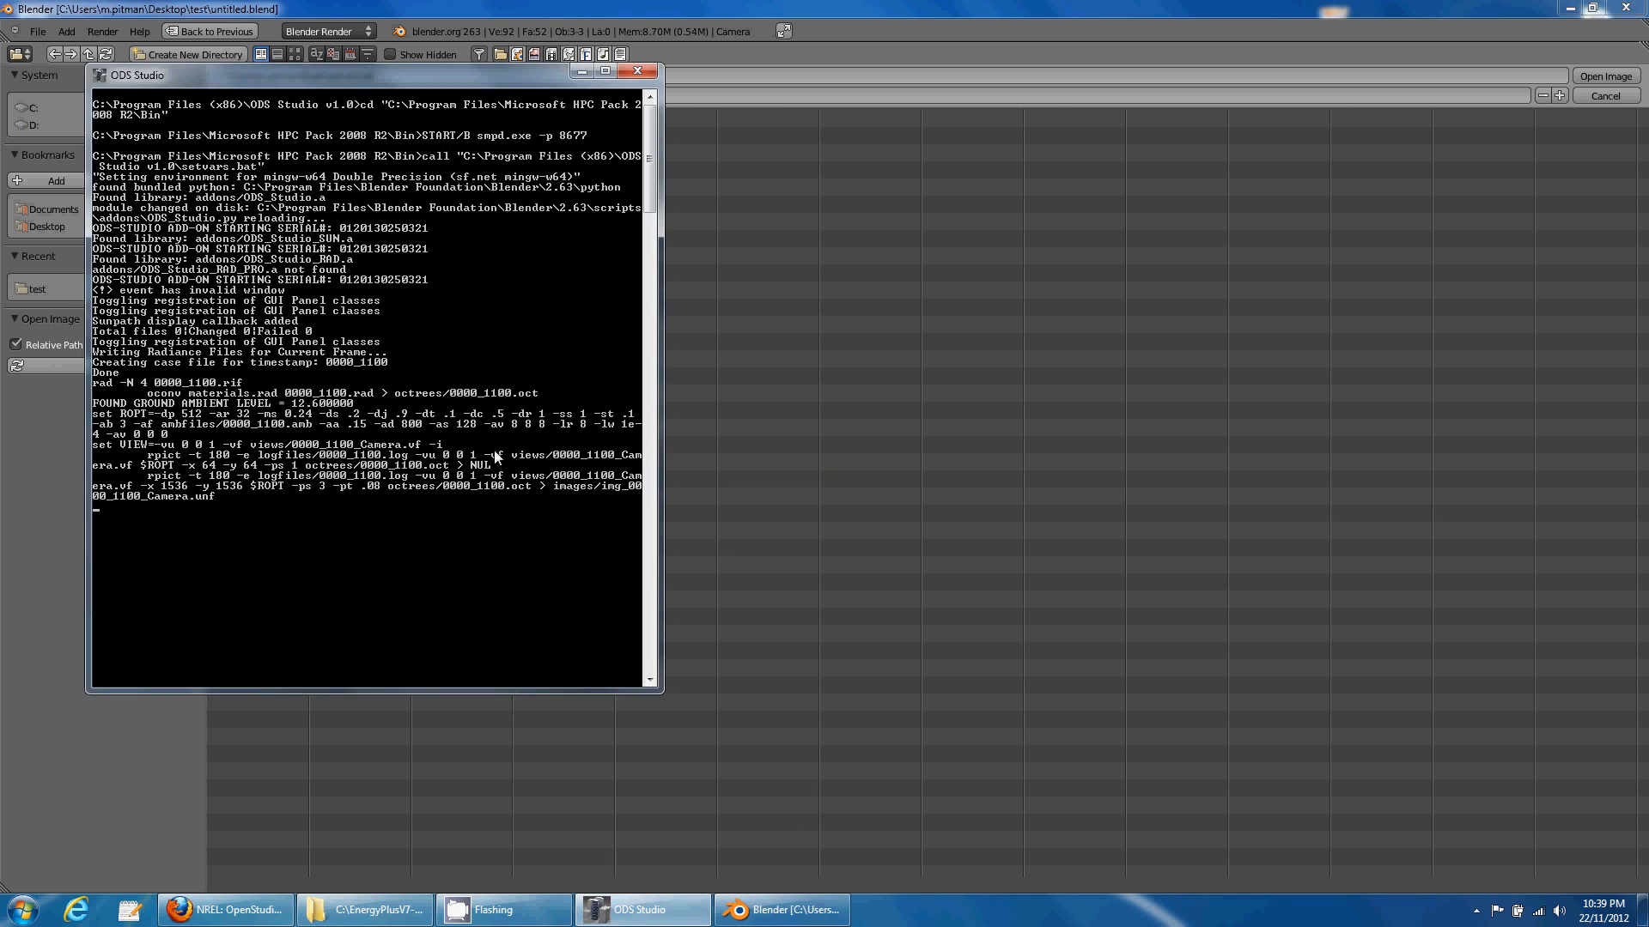
click(651, 916)
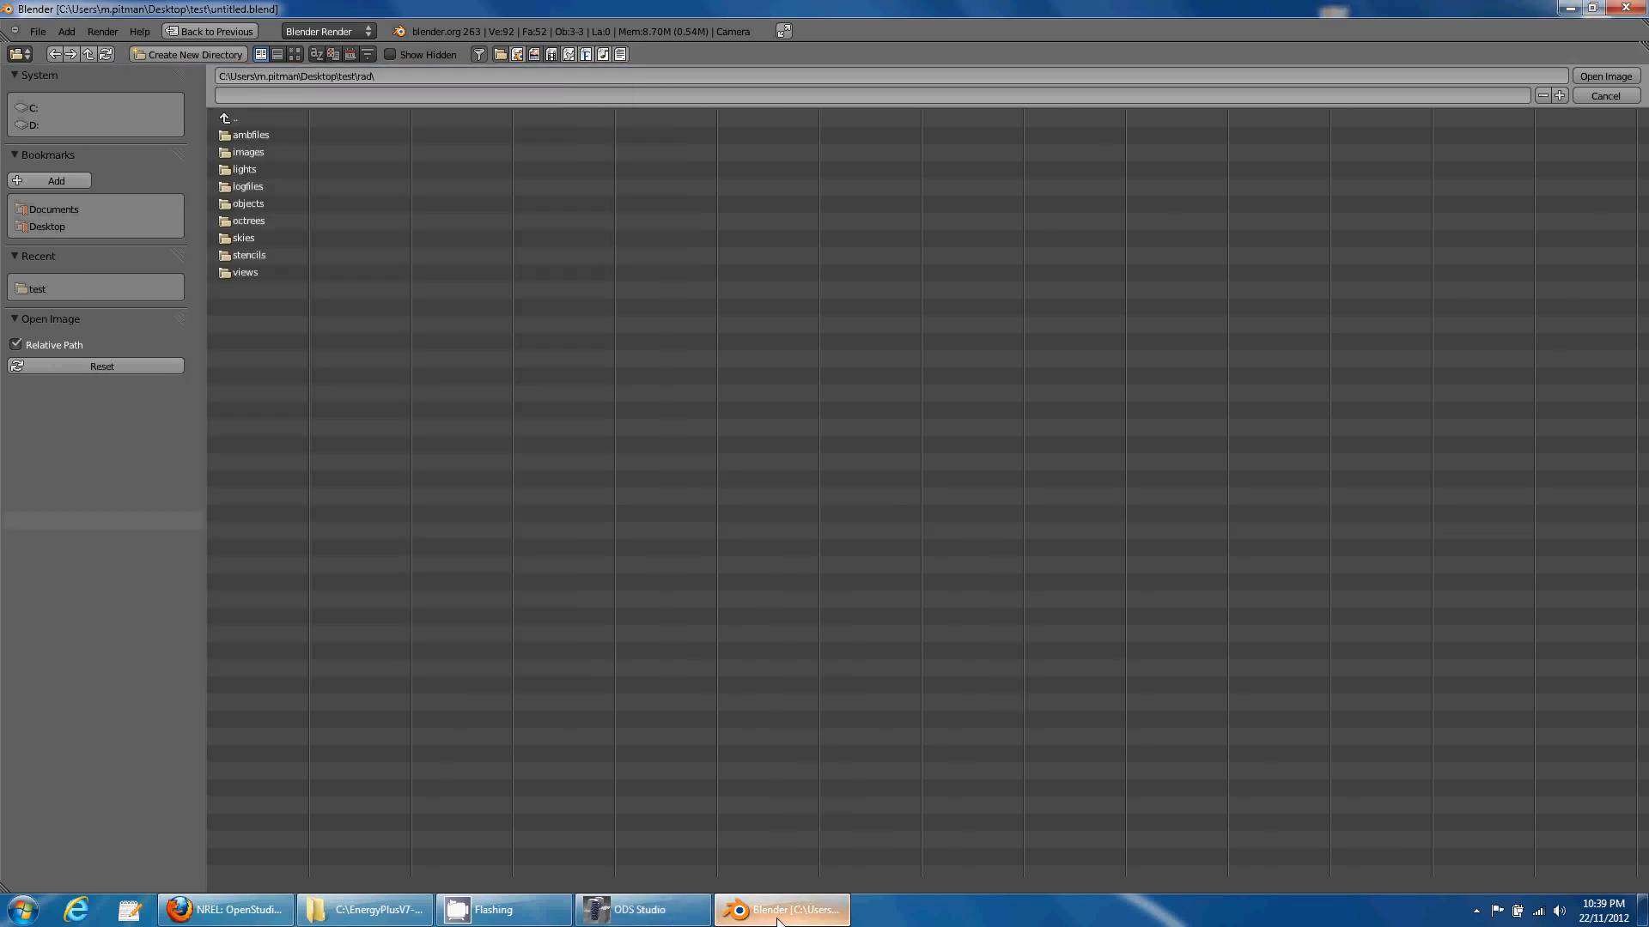
click(652, 912)
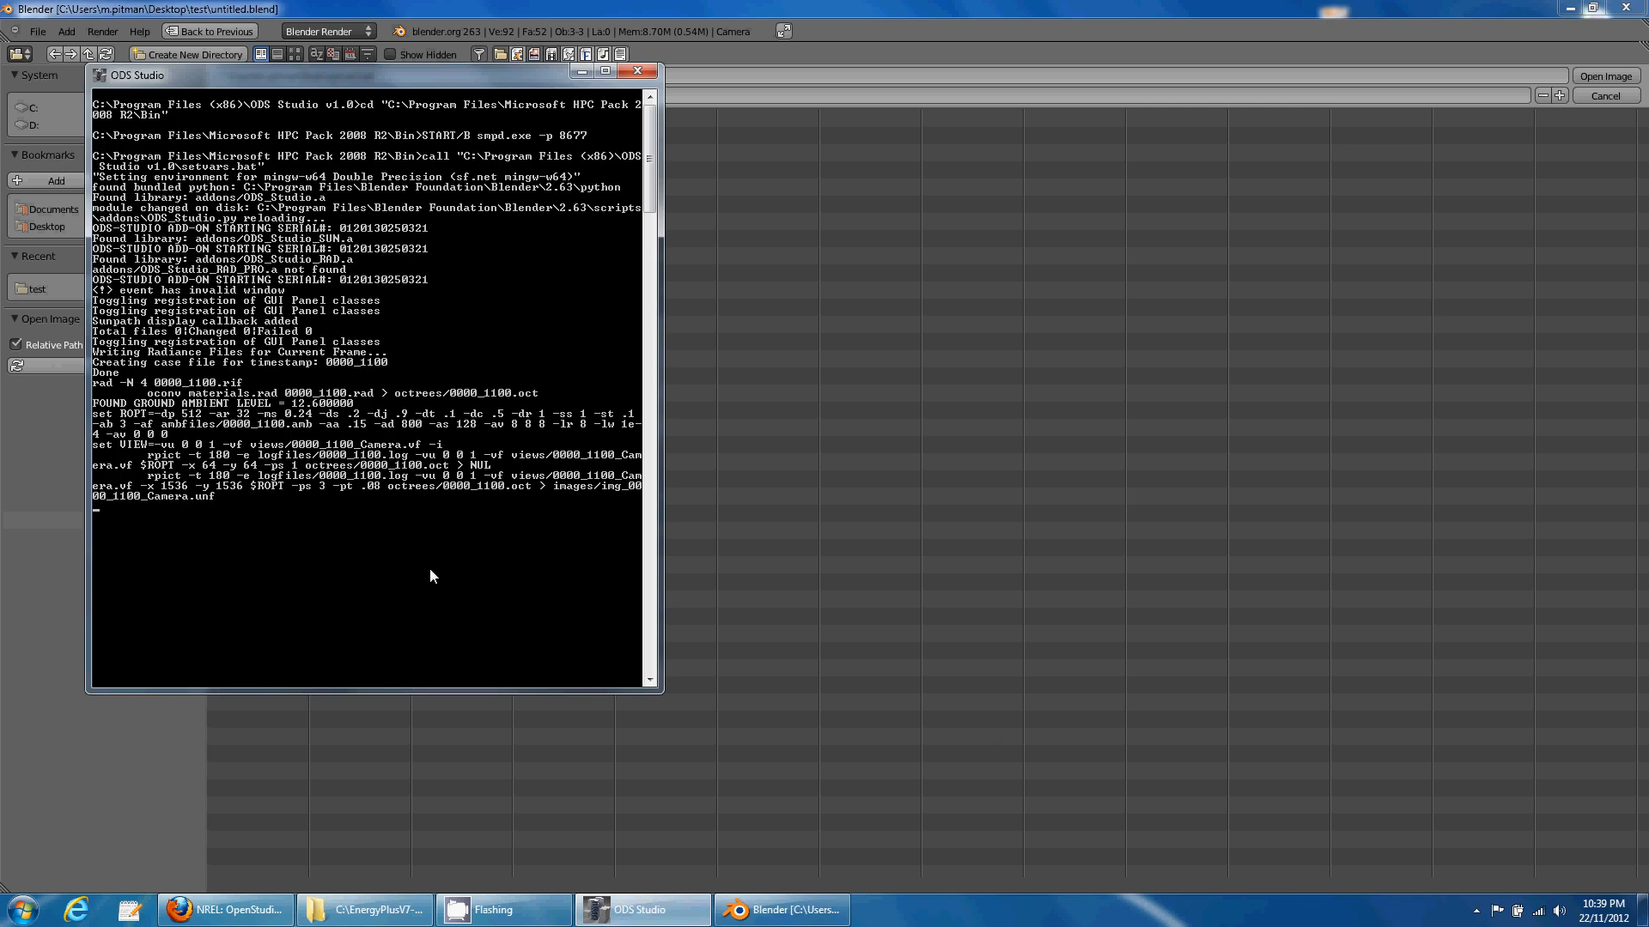
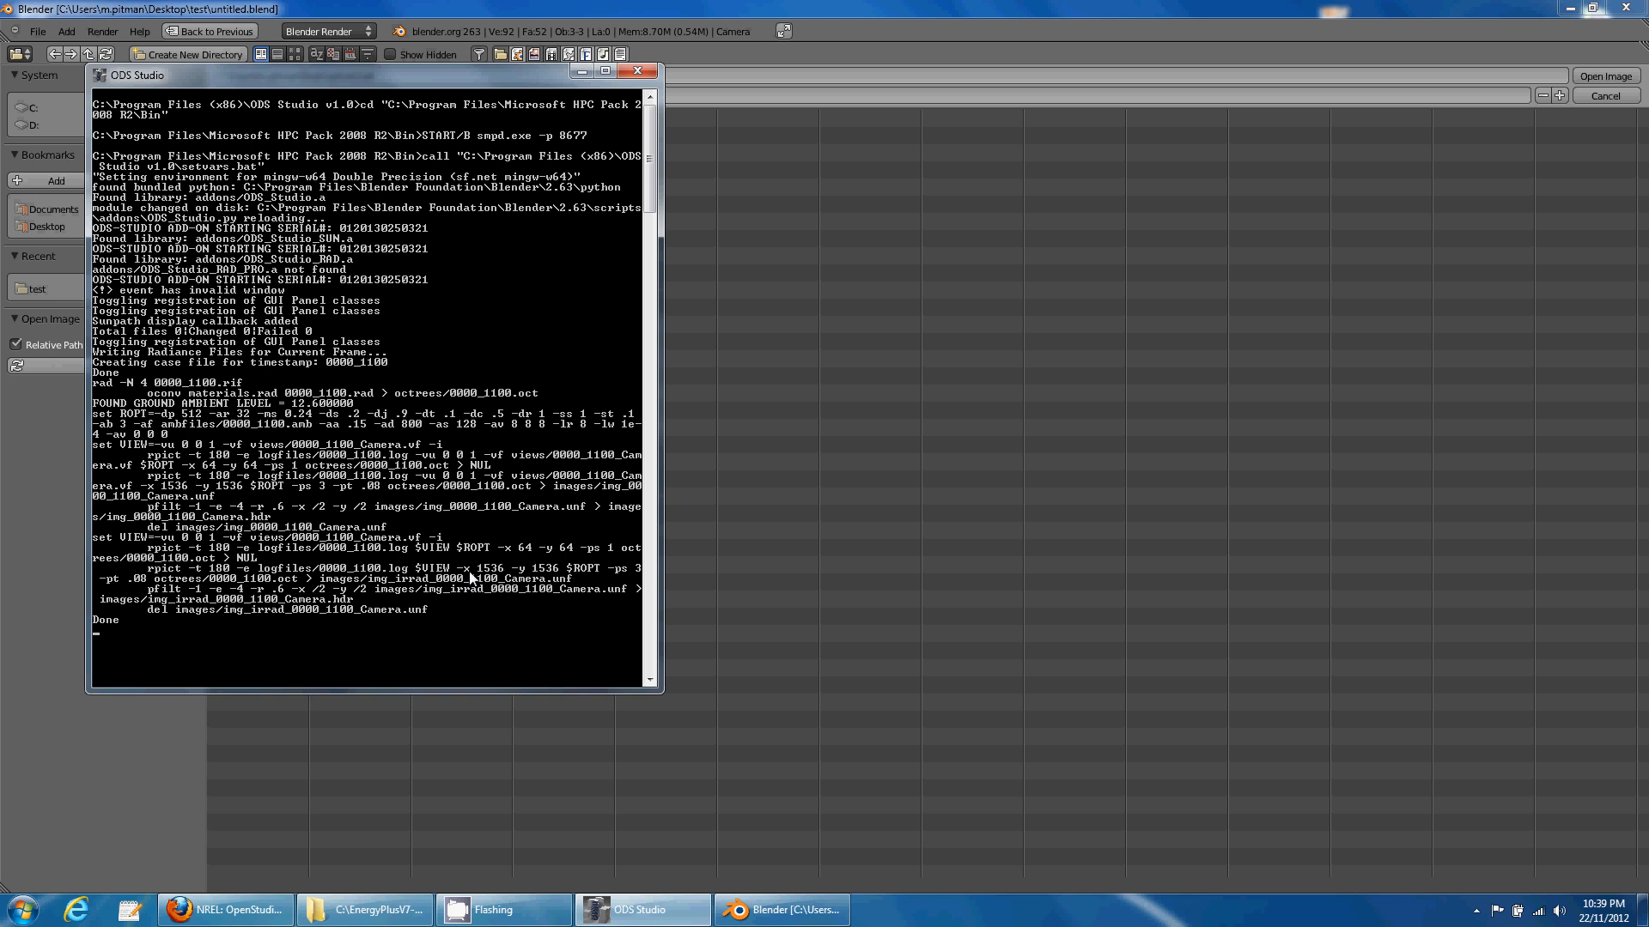
- Enlarge the console and load img_0000_1100_Camera.hdr from rad/images into the image view
drag(462, 79, 479, 56)
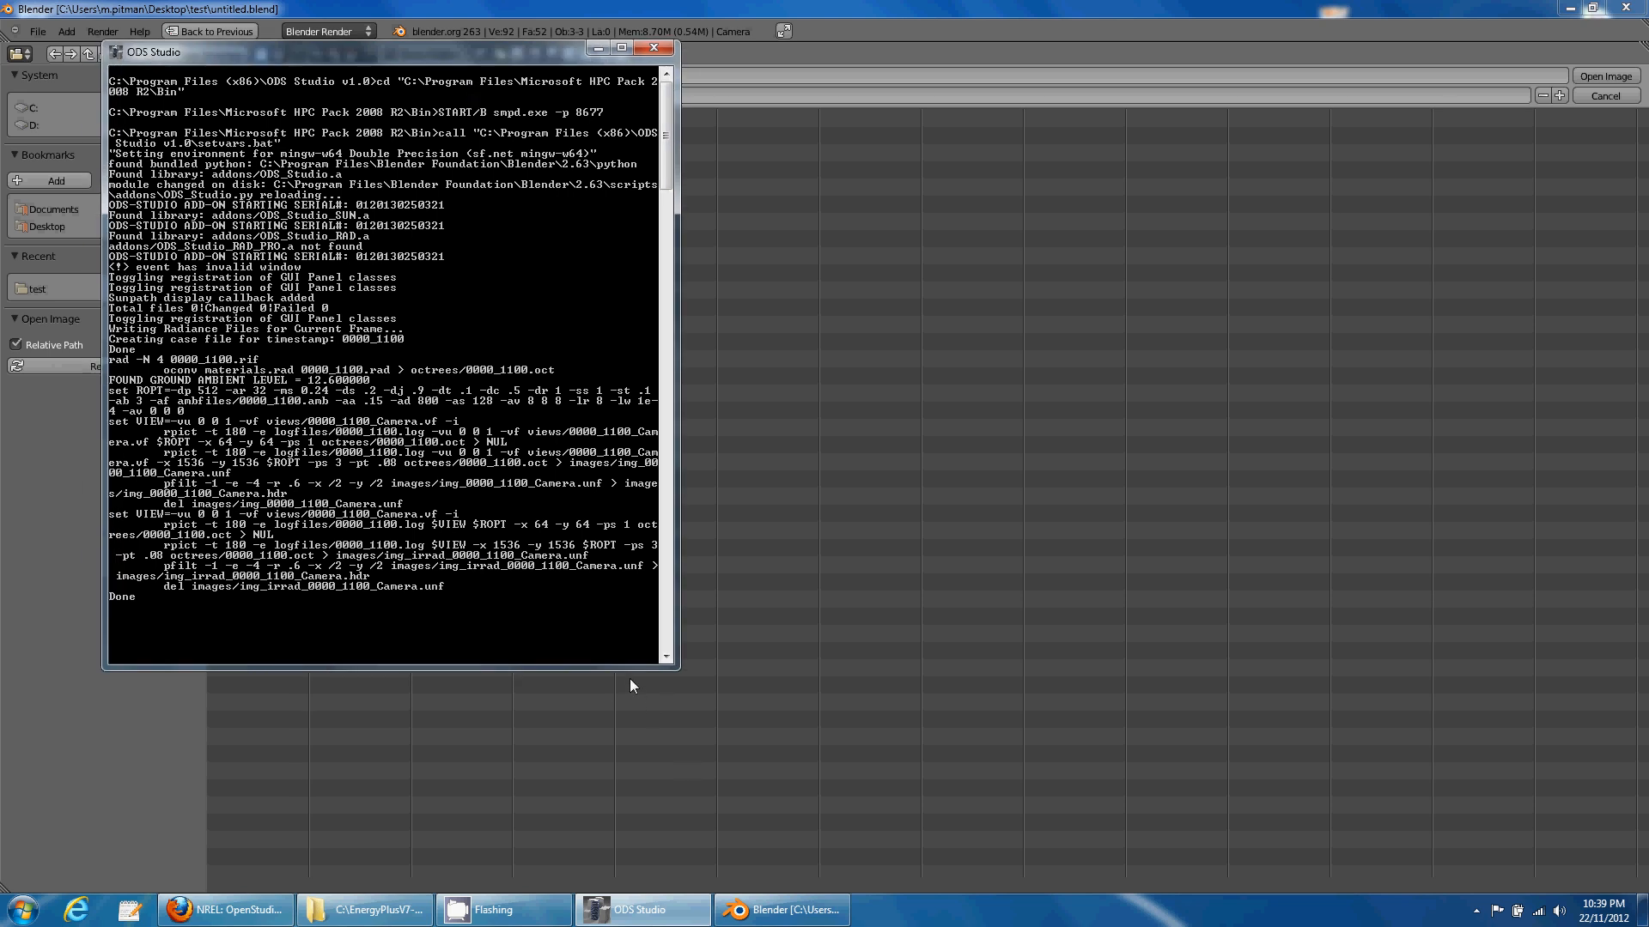
drag(626, 668, 618, 750)
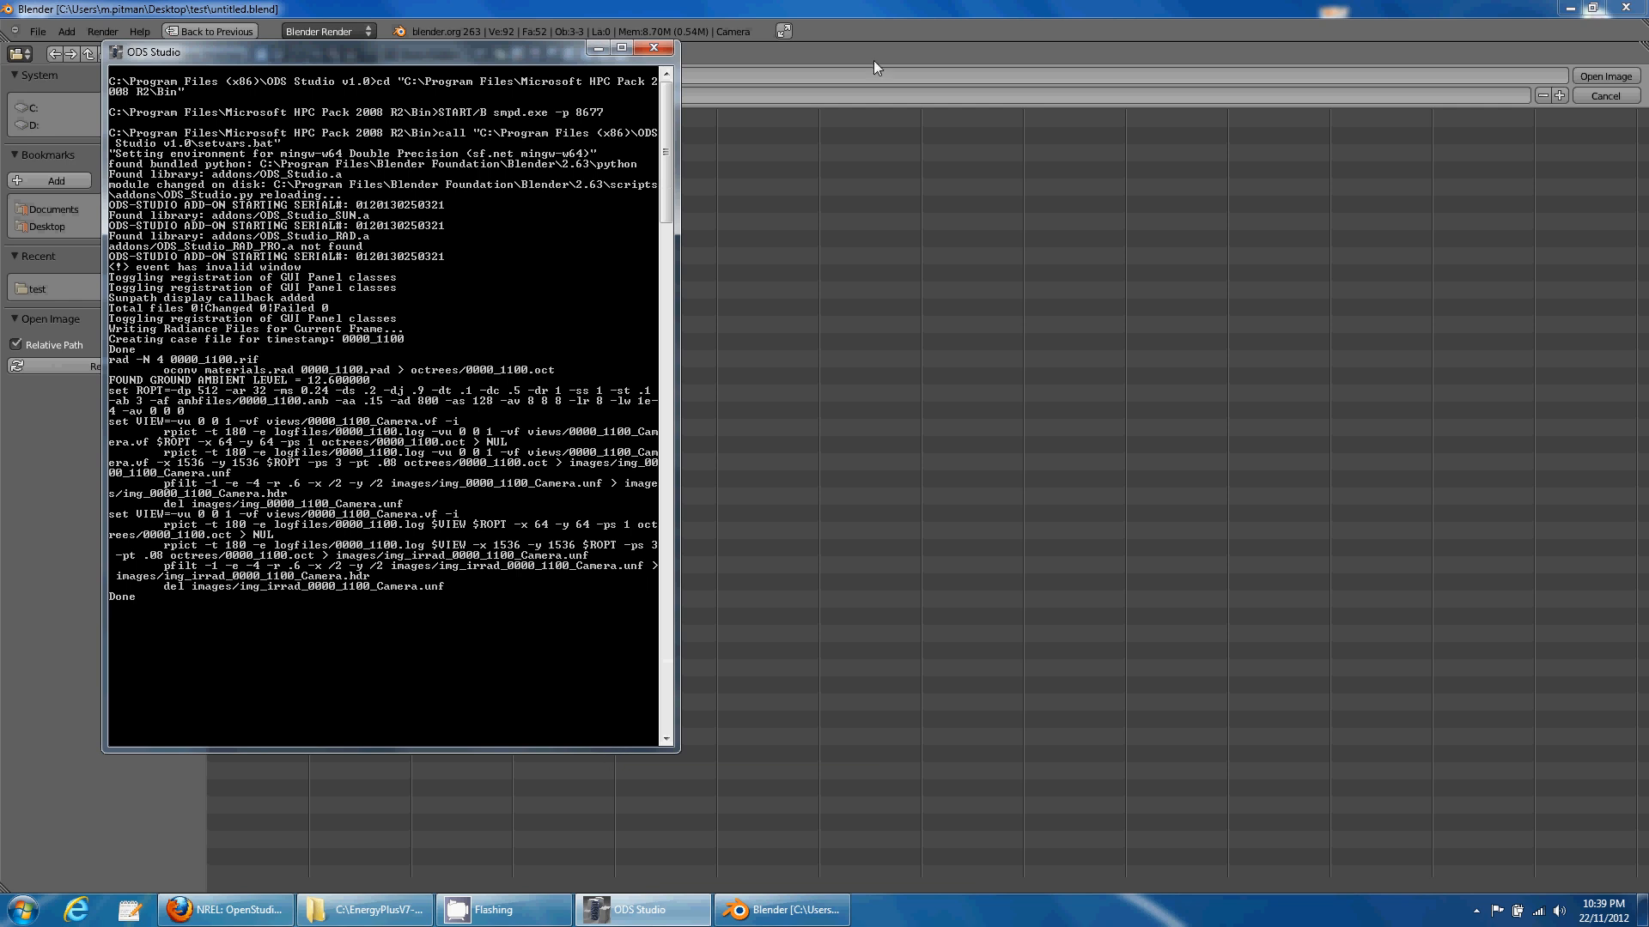
click(878, 3)
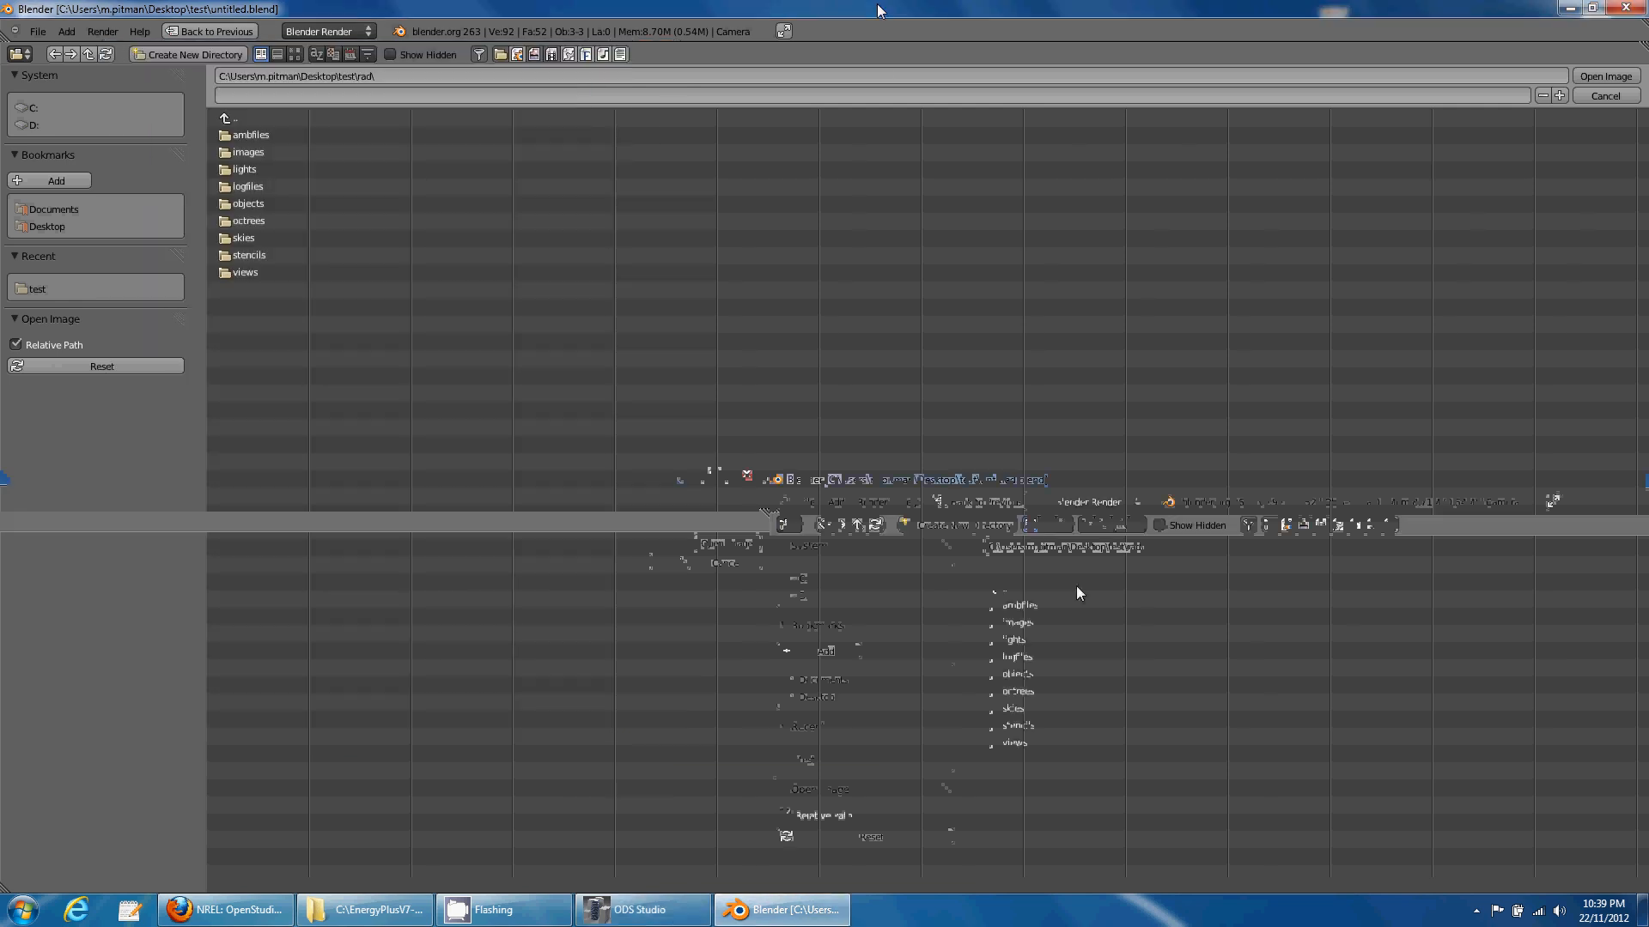
click(249, 152)
click(292, 135)
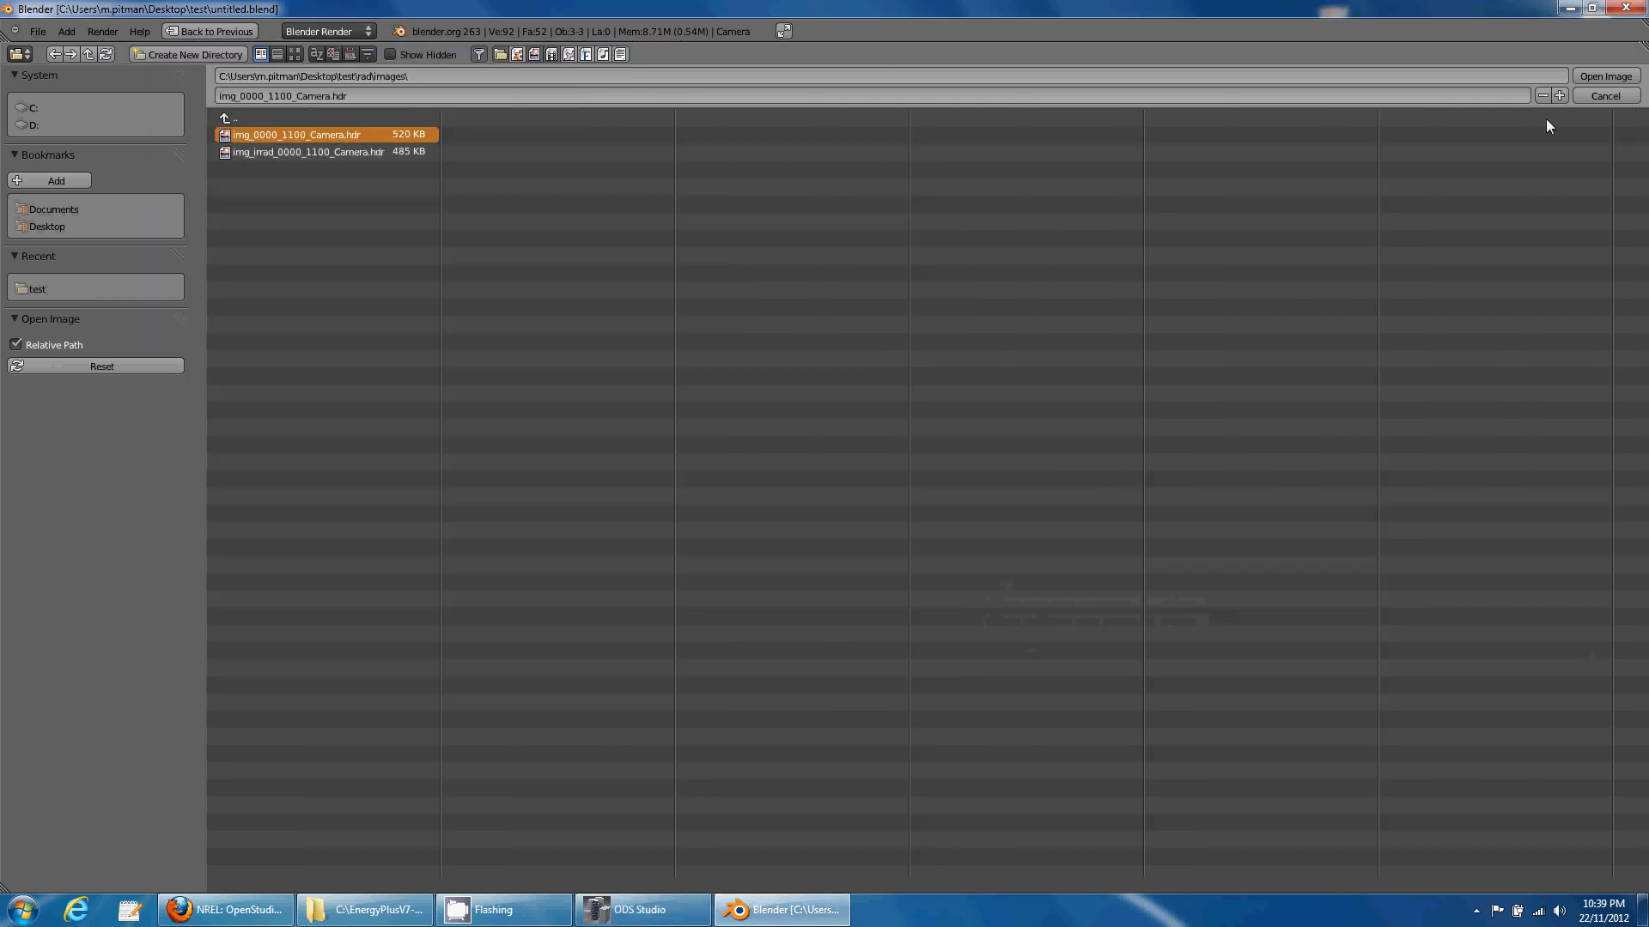
click(1585, 76)
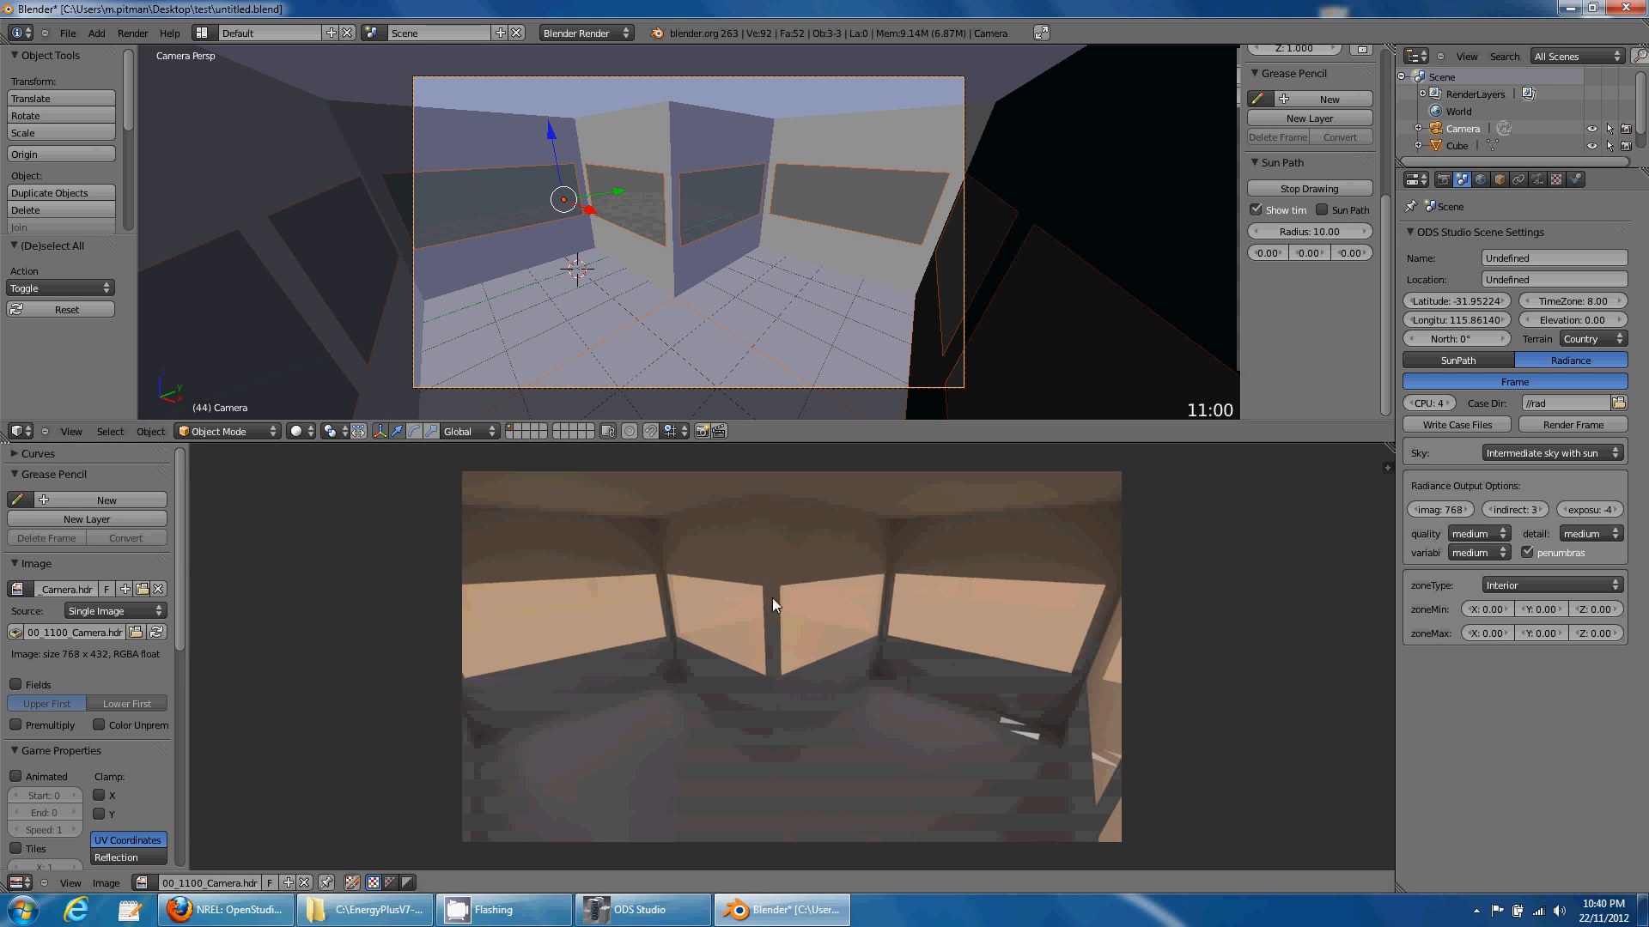
- Load img_irrad_0000_1100_Camera.hdr below the camera view of the room
click(114, 885)
click(111, 845)
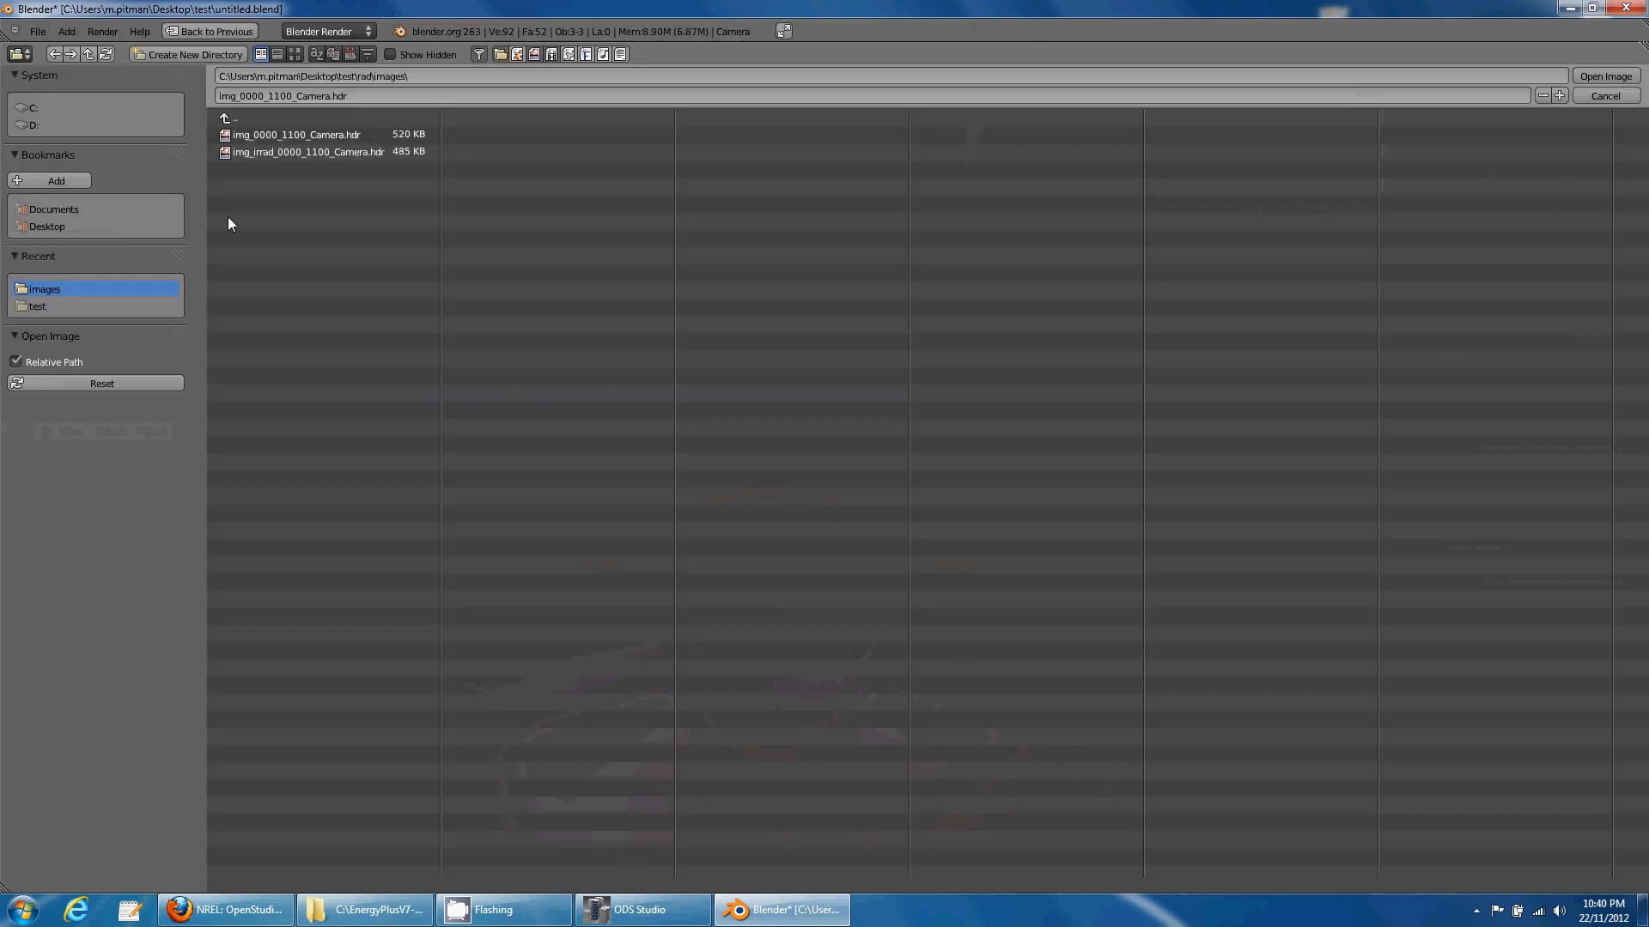
click(284, 153)
click(1589, 76)
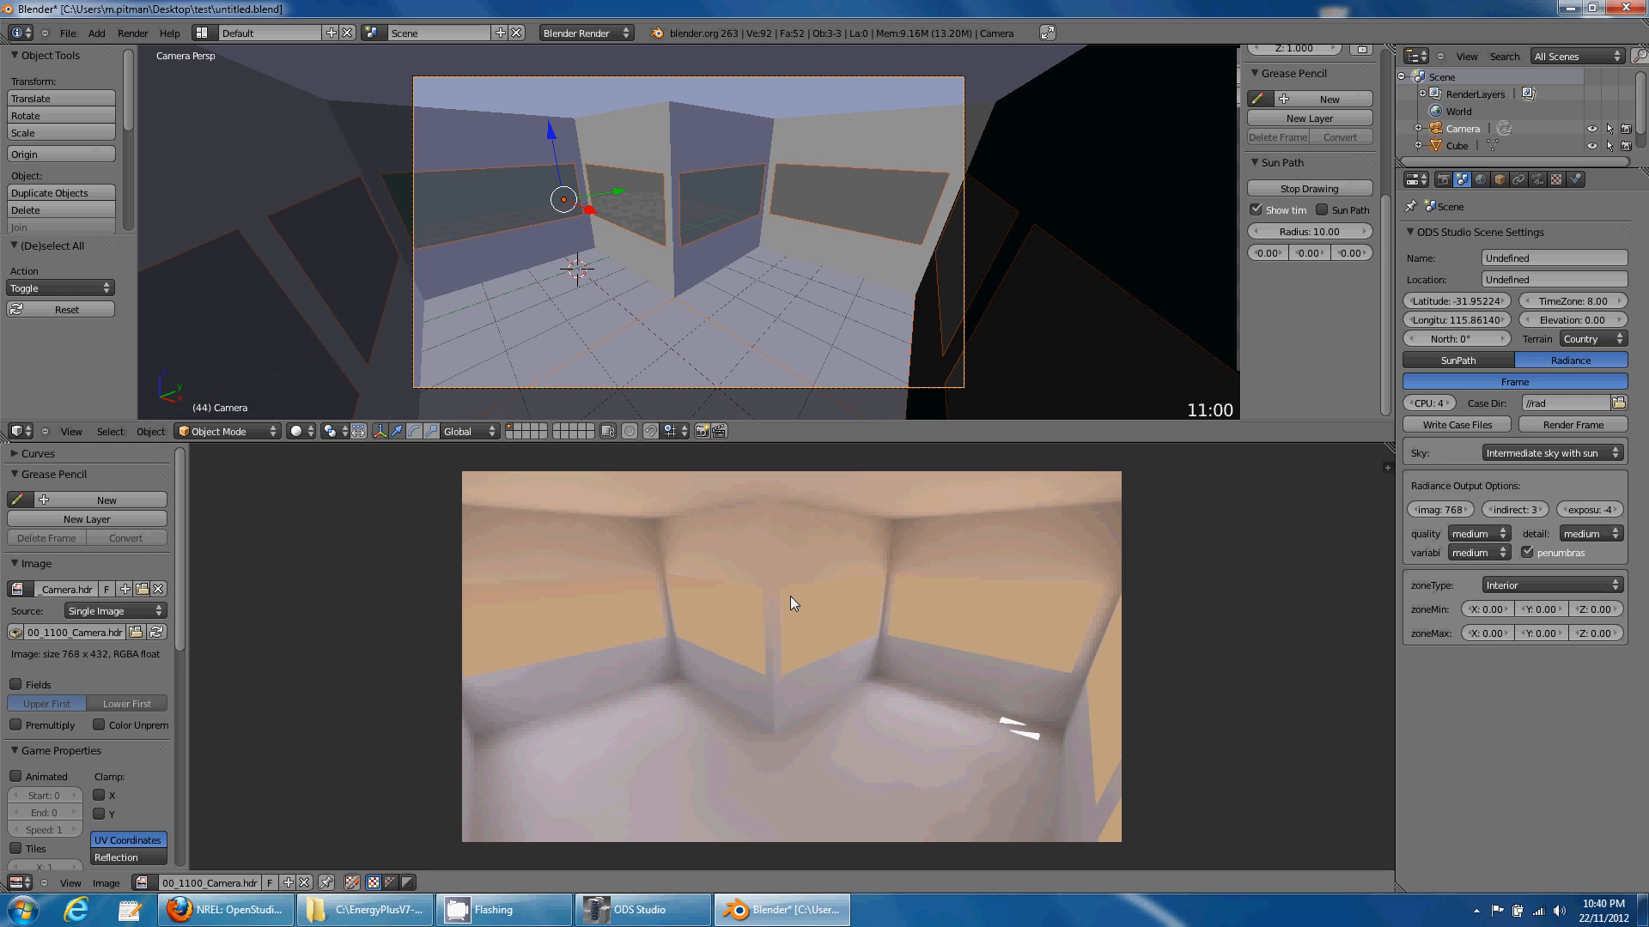
drag(182, 631, 179, 850)
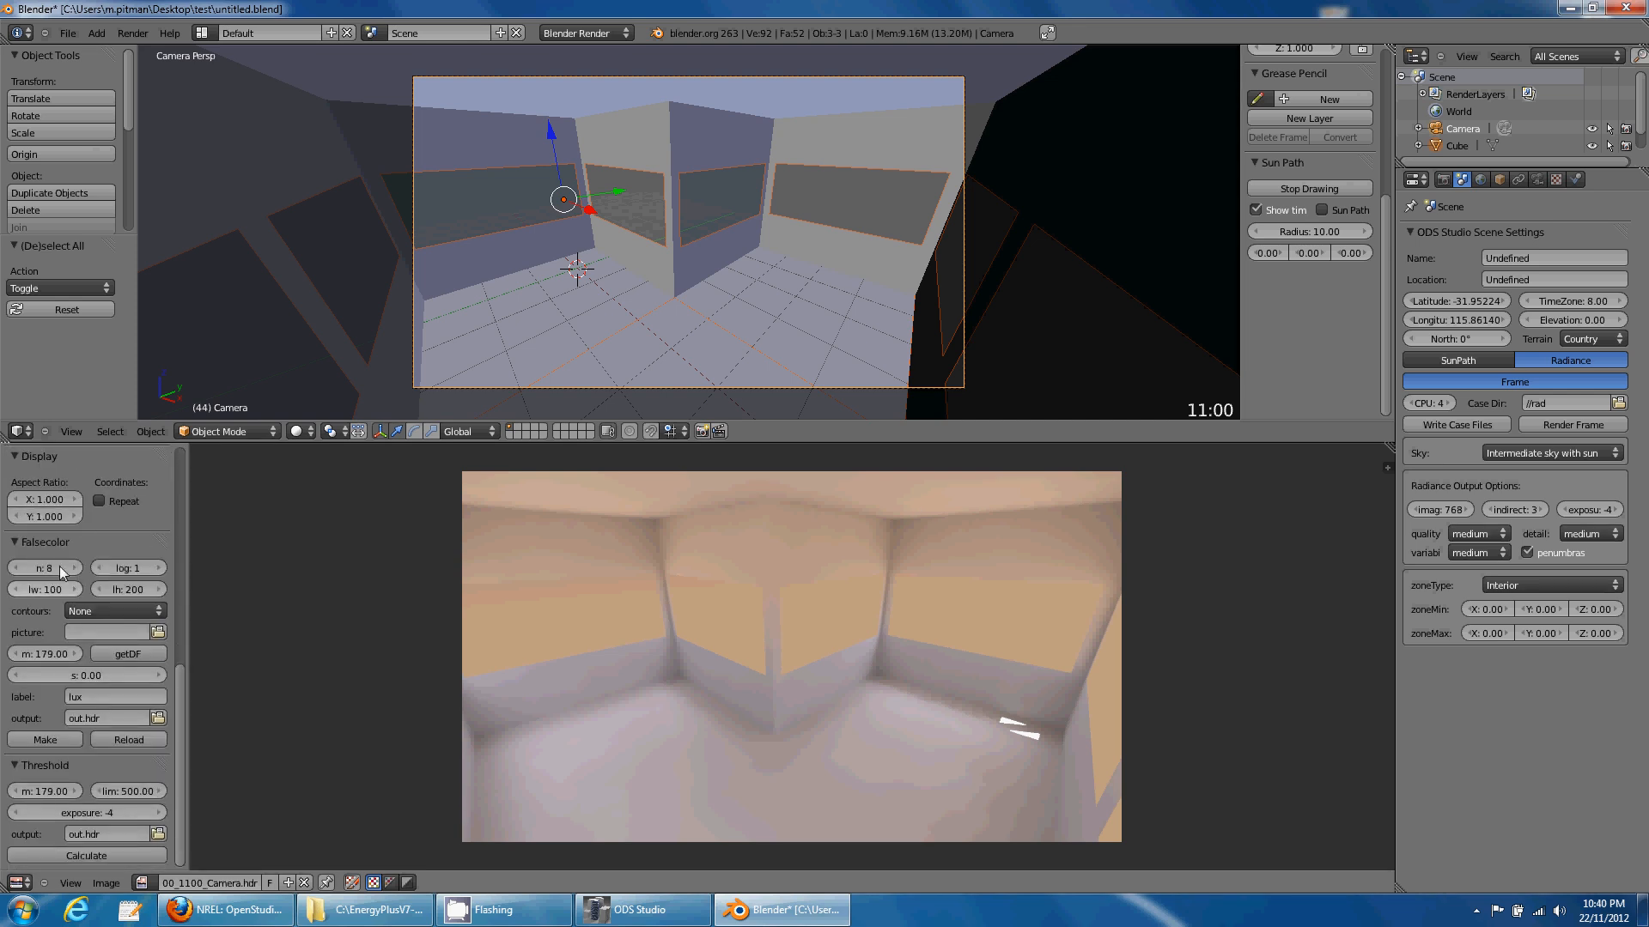
- Derive daylight-factor falsecolor with multiplier 2.53 and show the irradiance render again
click(99, 655)
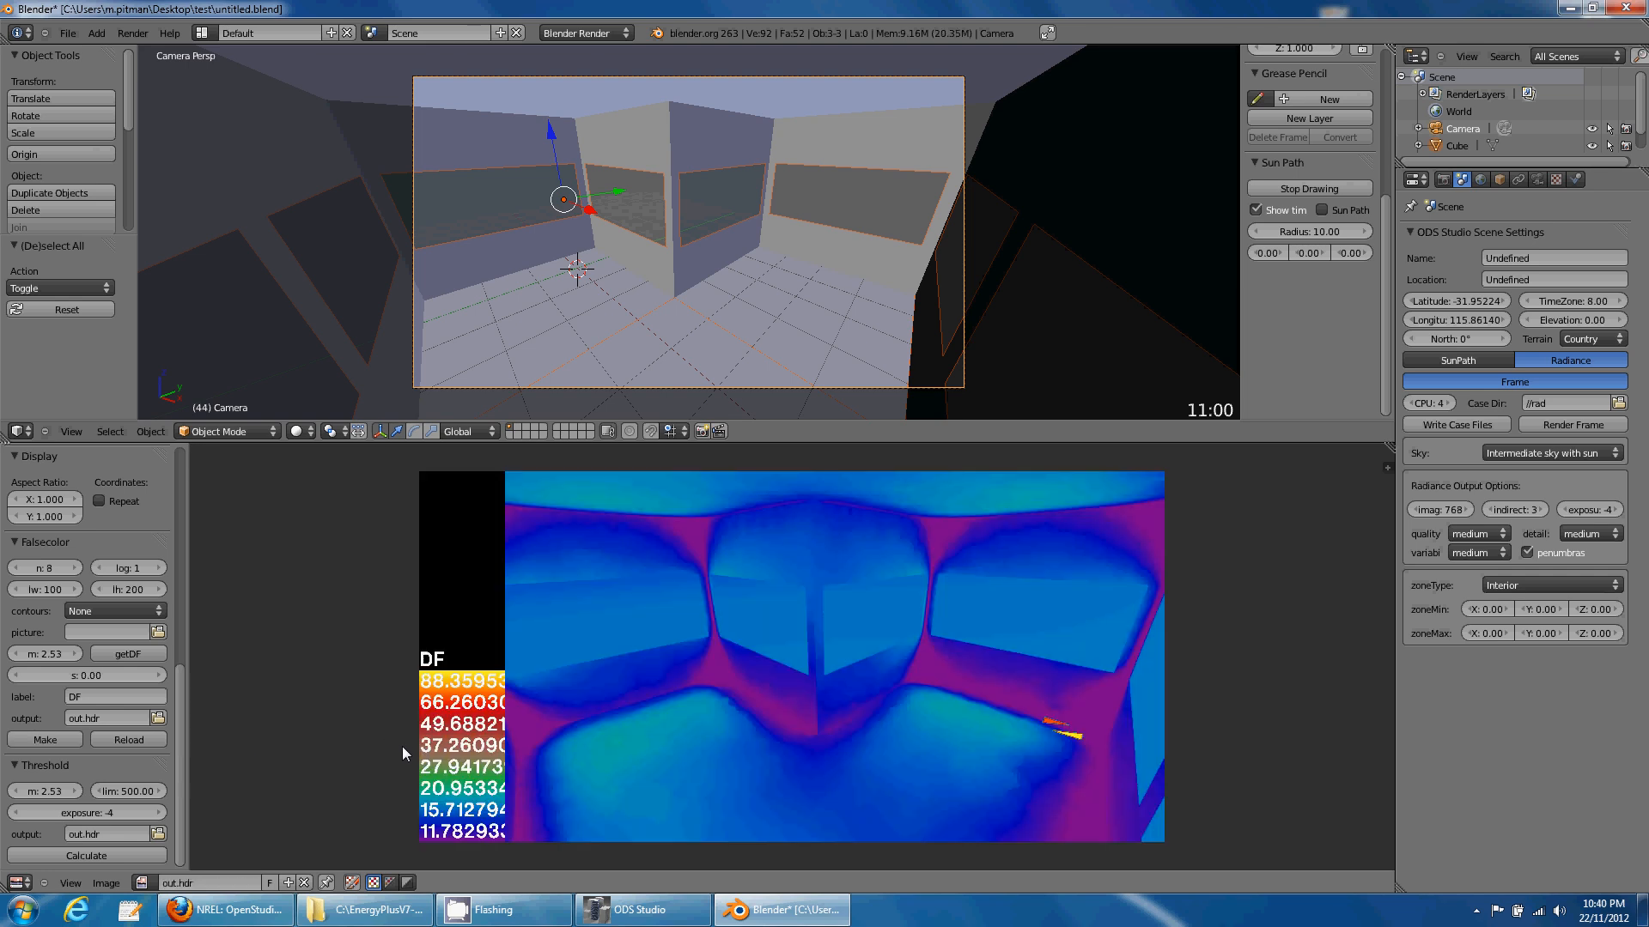
click(142, 883)
click(178, 721)
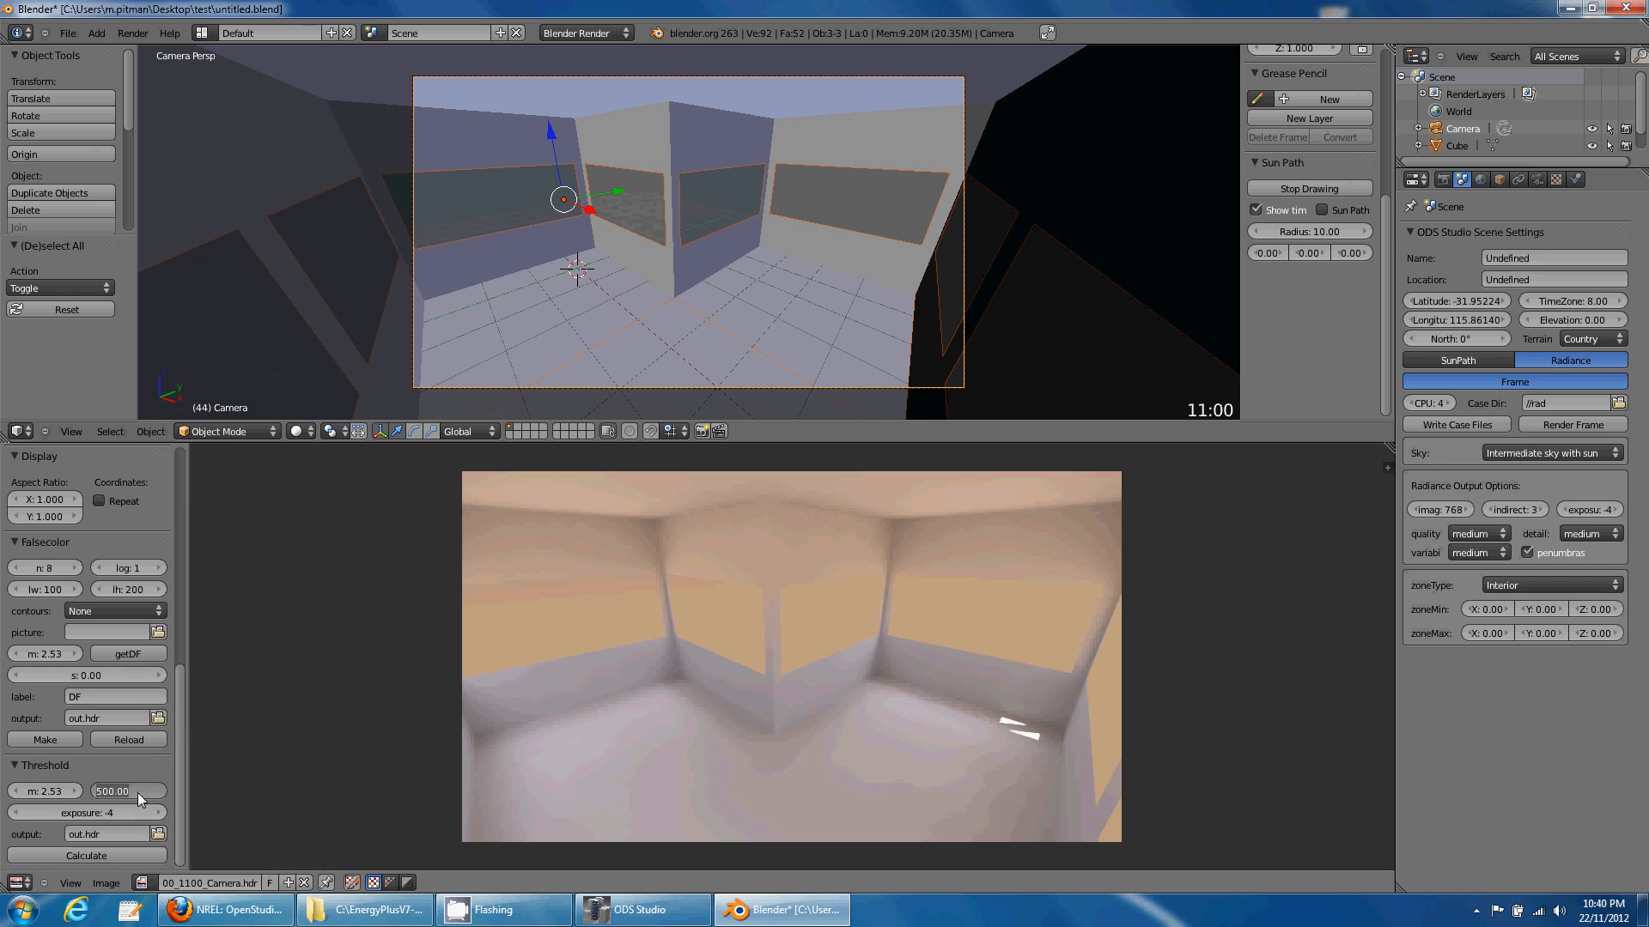
- Calculate the threshold result at limit 6.00 and display the camera render
click(111, 854)
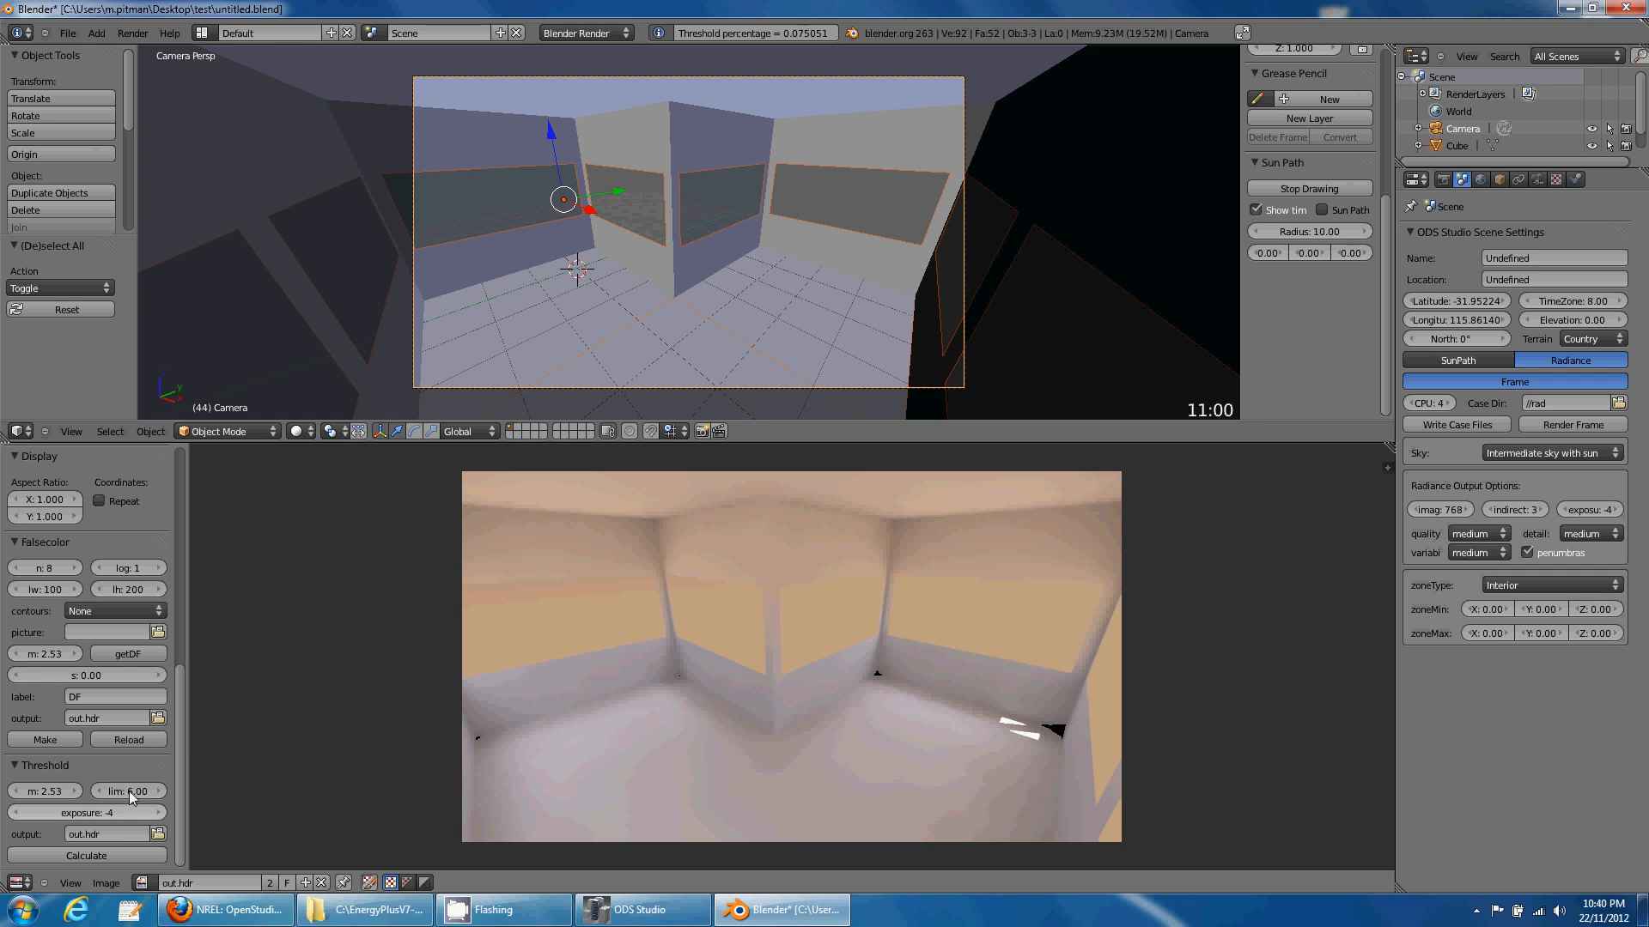
click(141, 882)
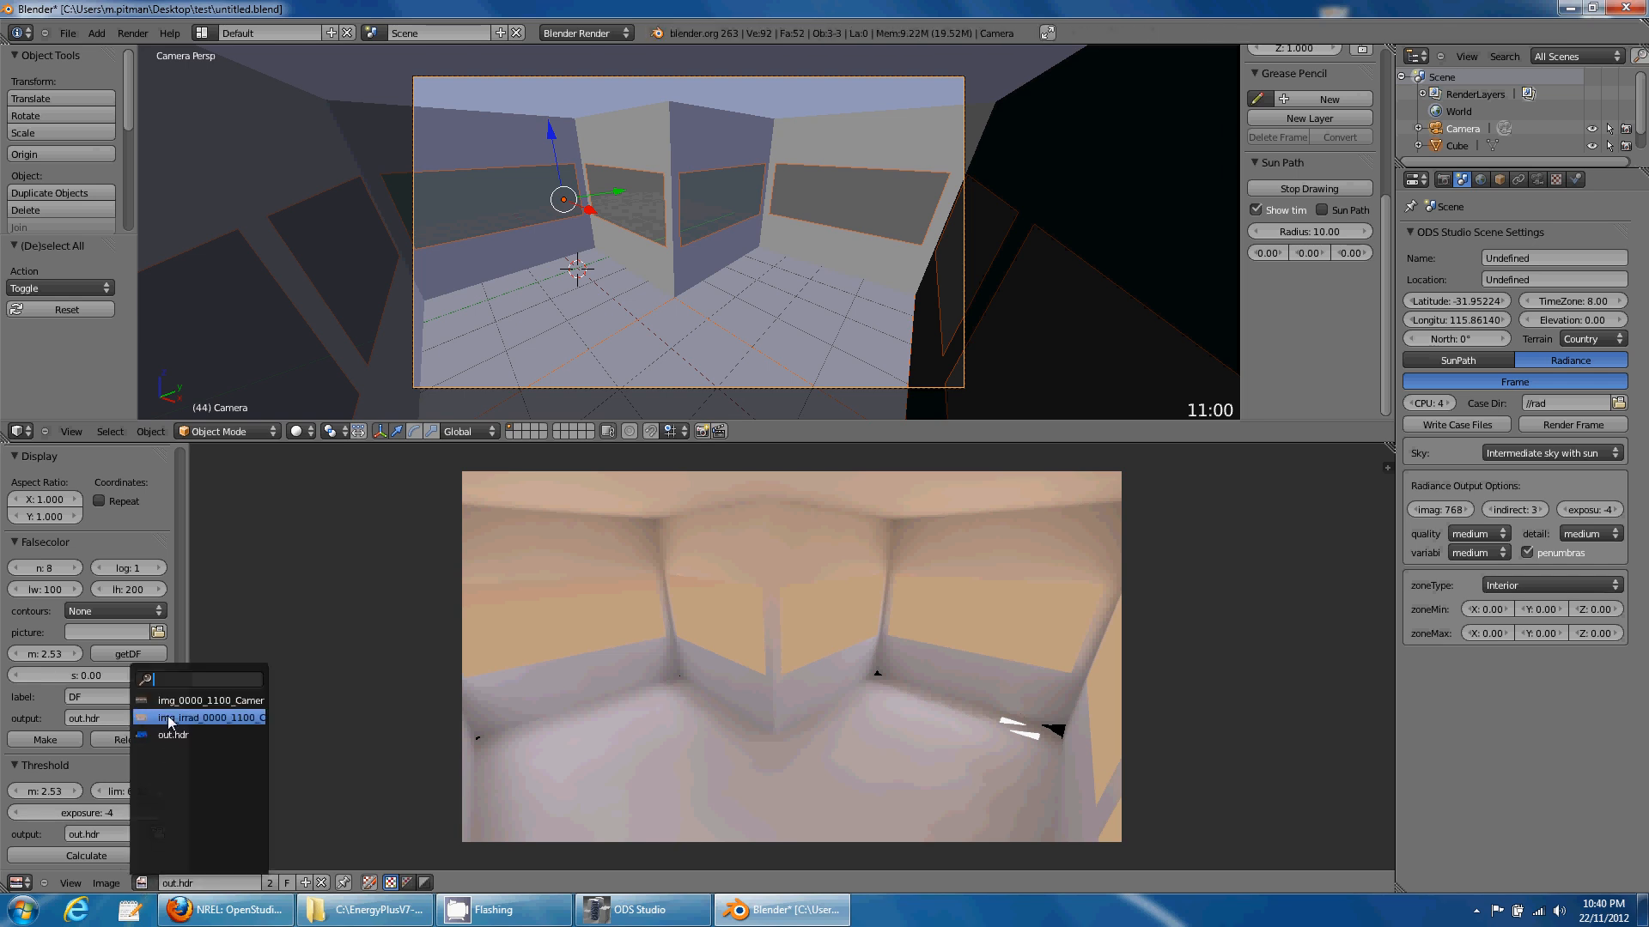
click(206, 700)
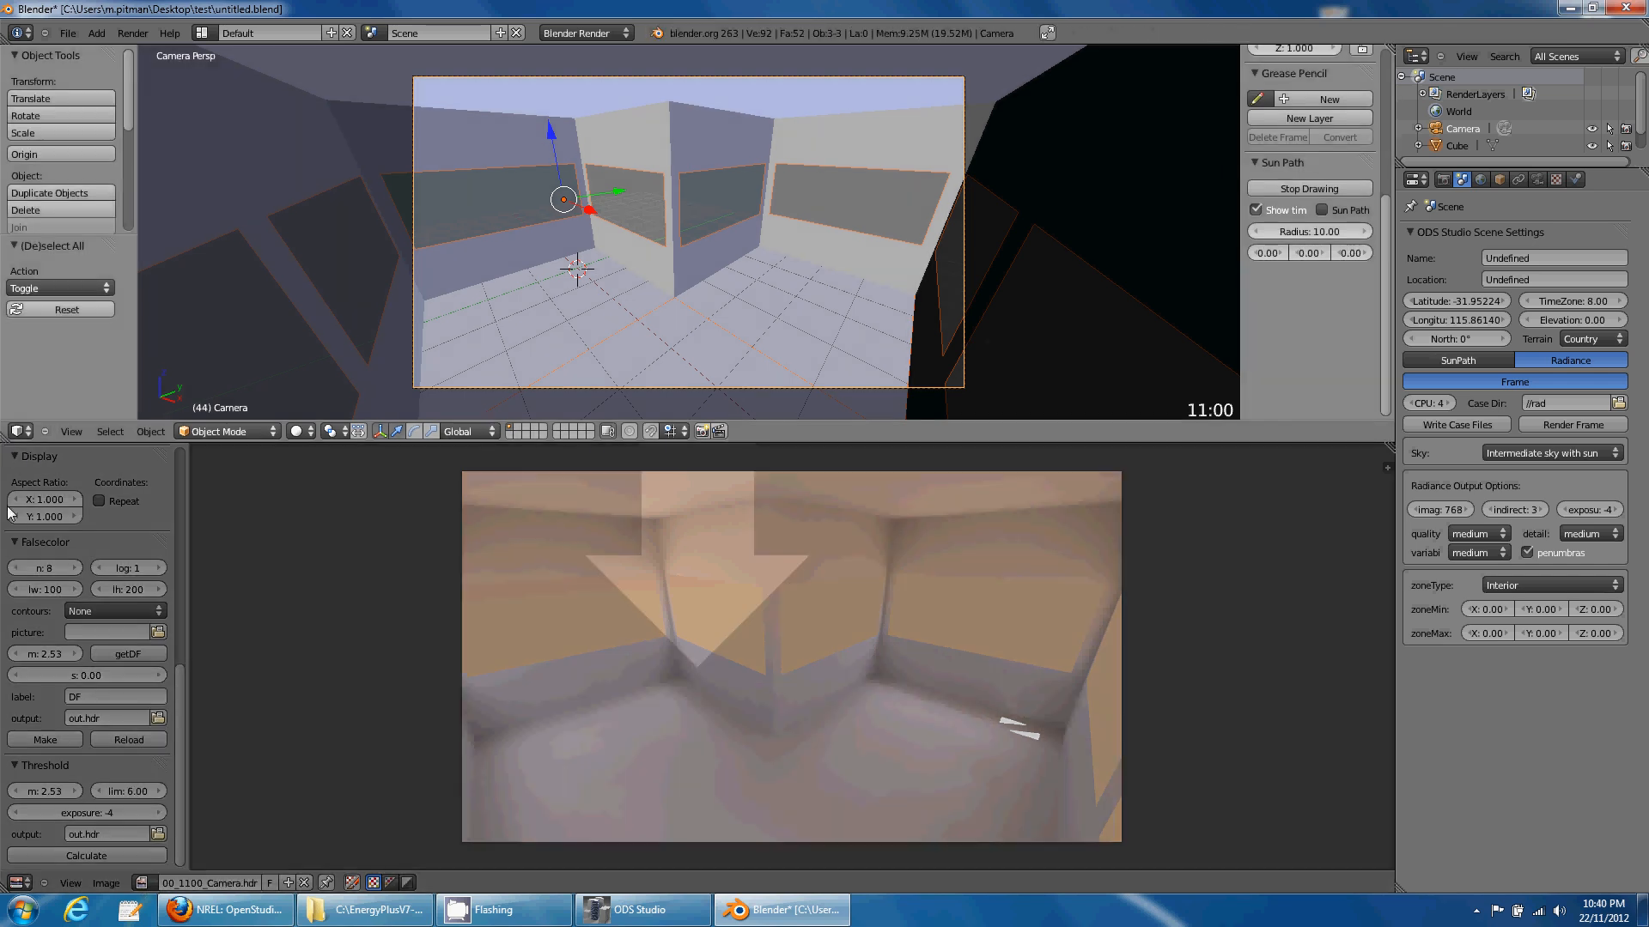
- Merge the image area into the 3D view and move the camera to another layer
drag(10, 512, 454, 574)
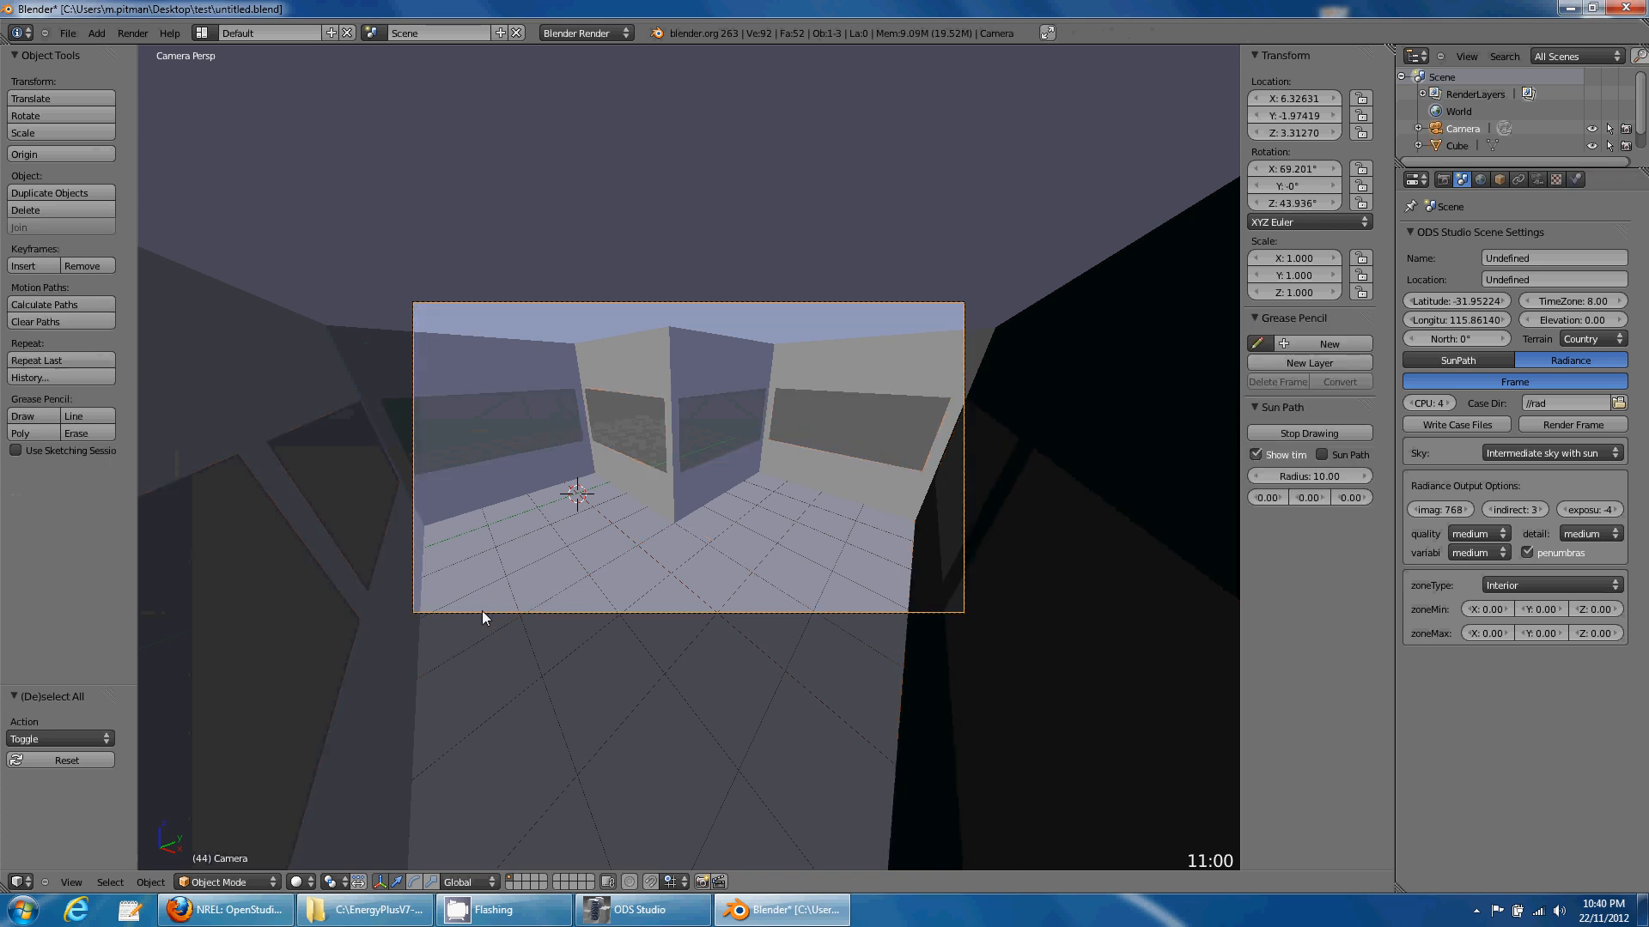
key(m)
click(624, 652)
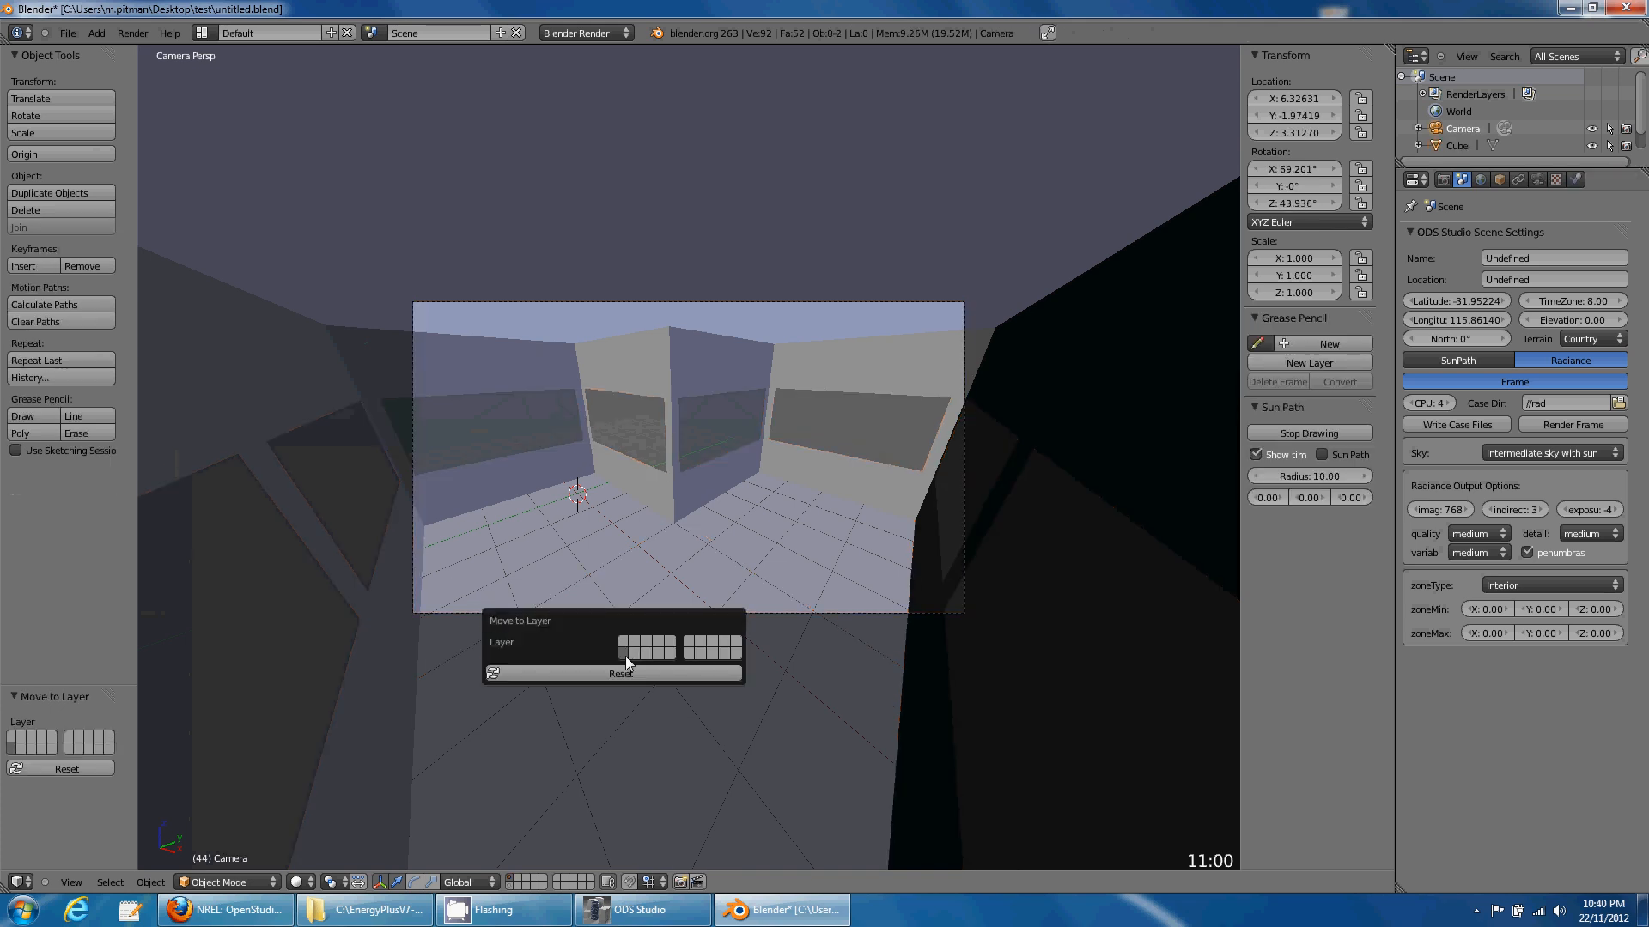
middle_drag(752, 665, 710, 615)
scroll(739, 584, up, 4)
- Move the building -4 then +1 along X, then open the add-on preferences
right_click(886, 404)
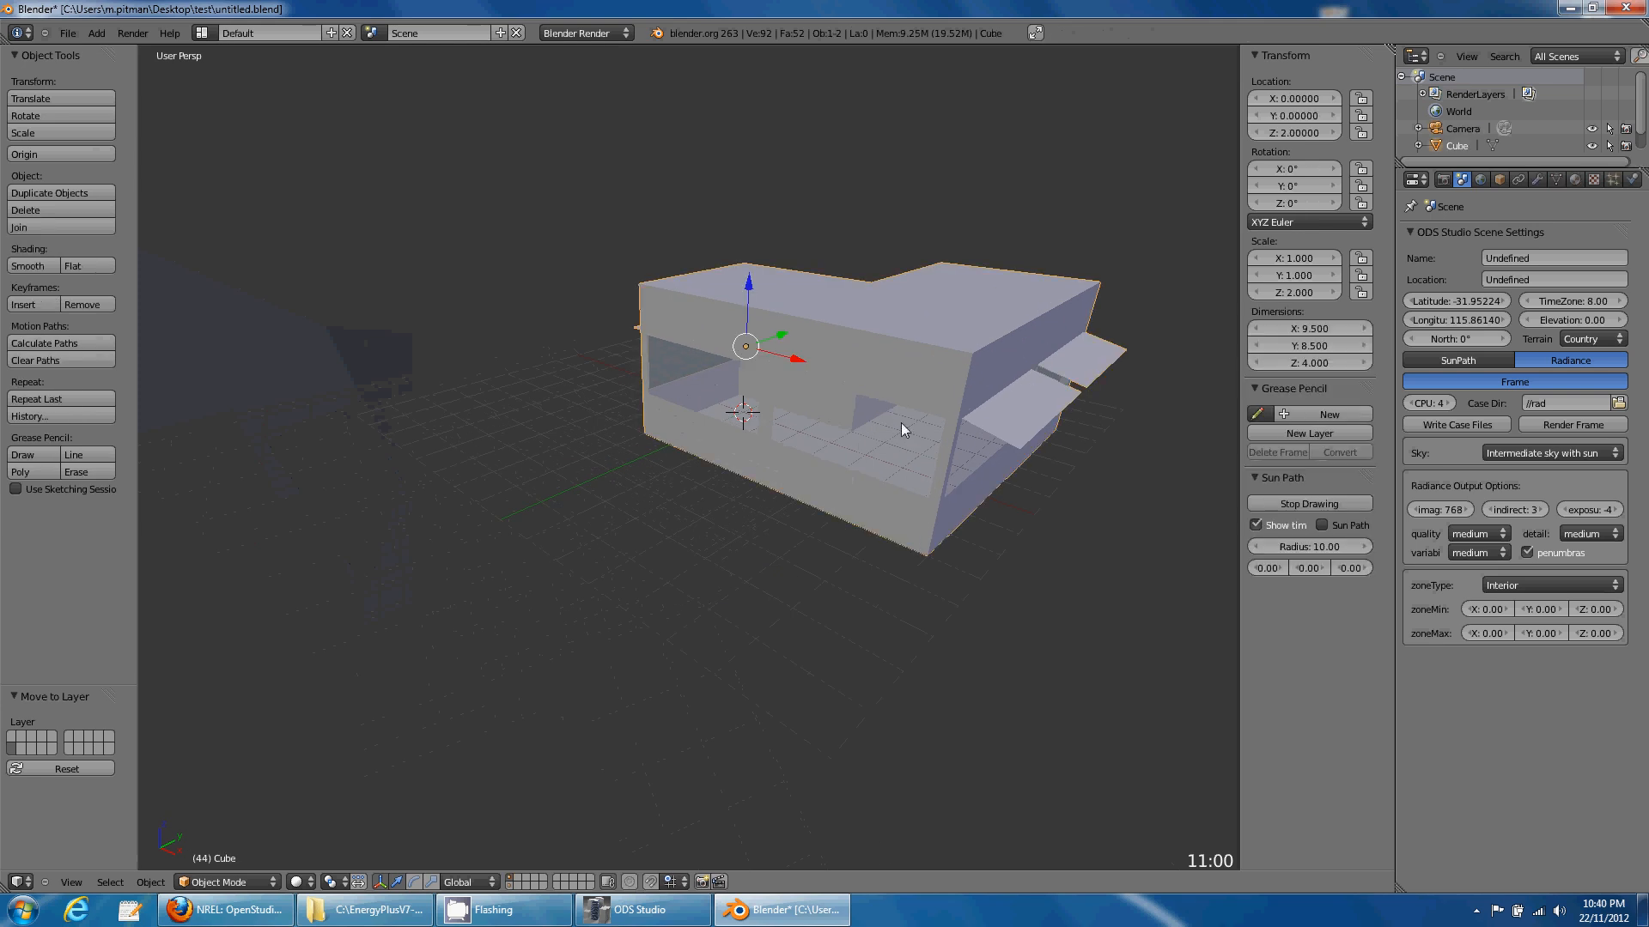
key(a)
key(g)
key(x)
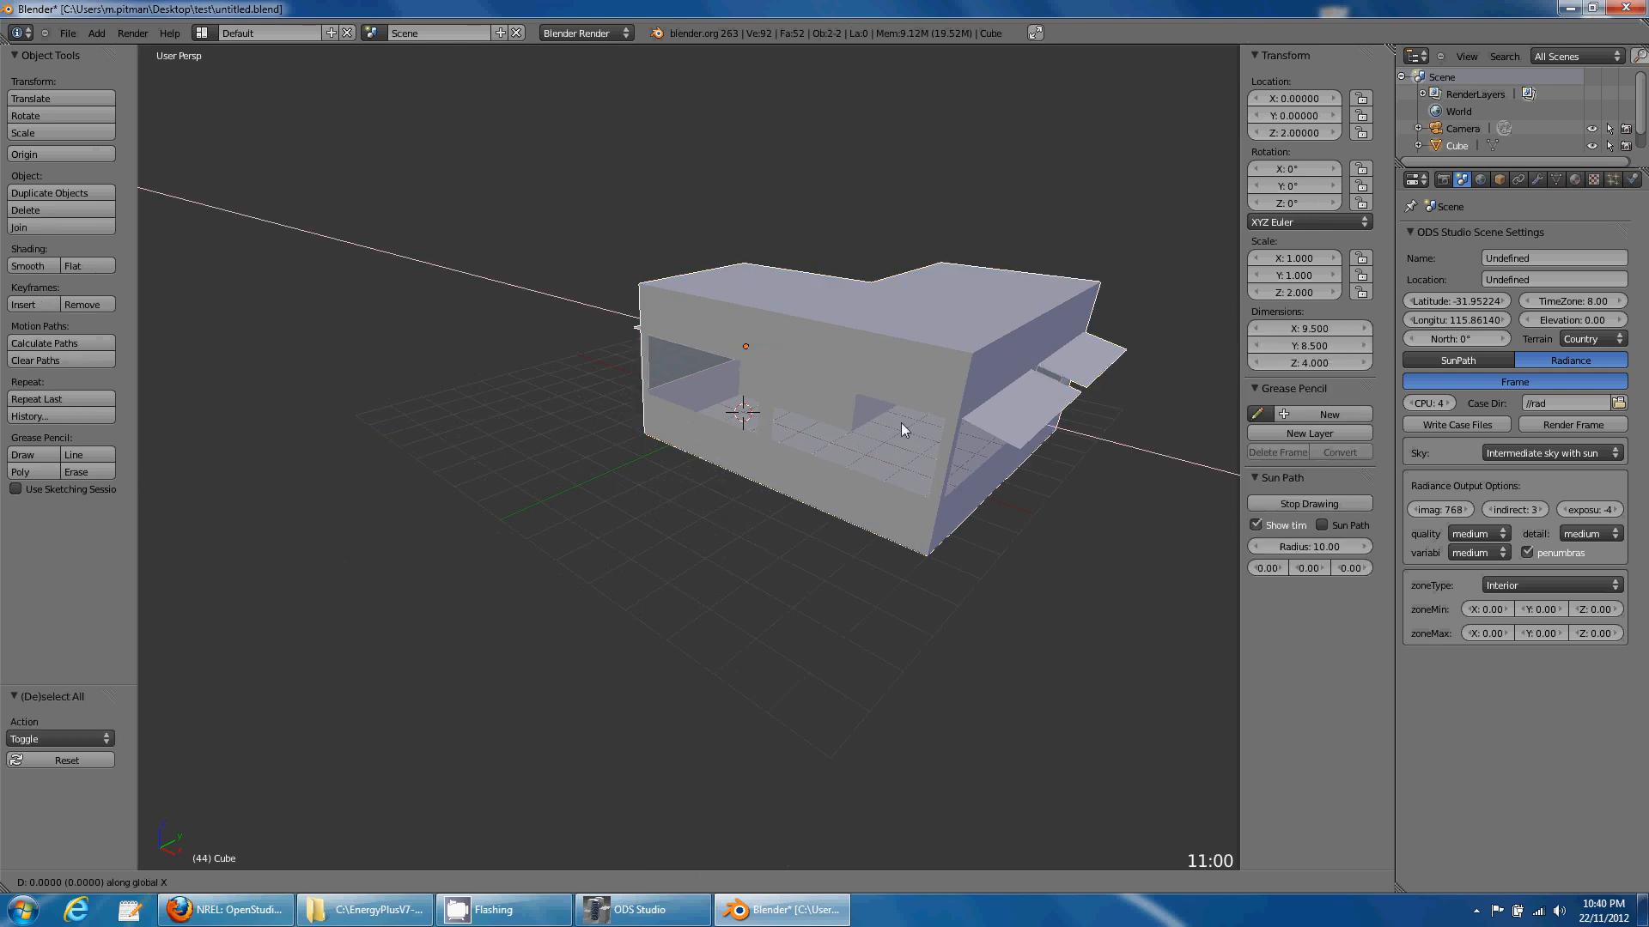
text(-4)
key(Return)
middle_drag(782, 390, 976, 504)
text(gx)
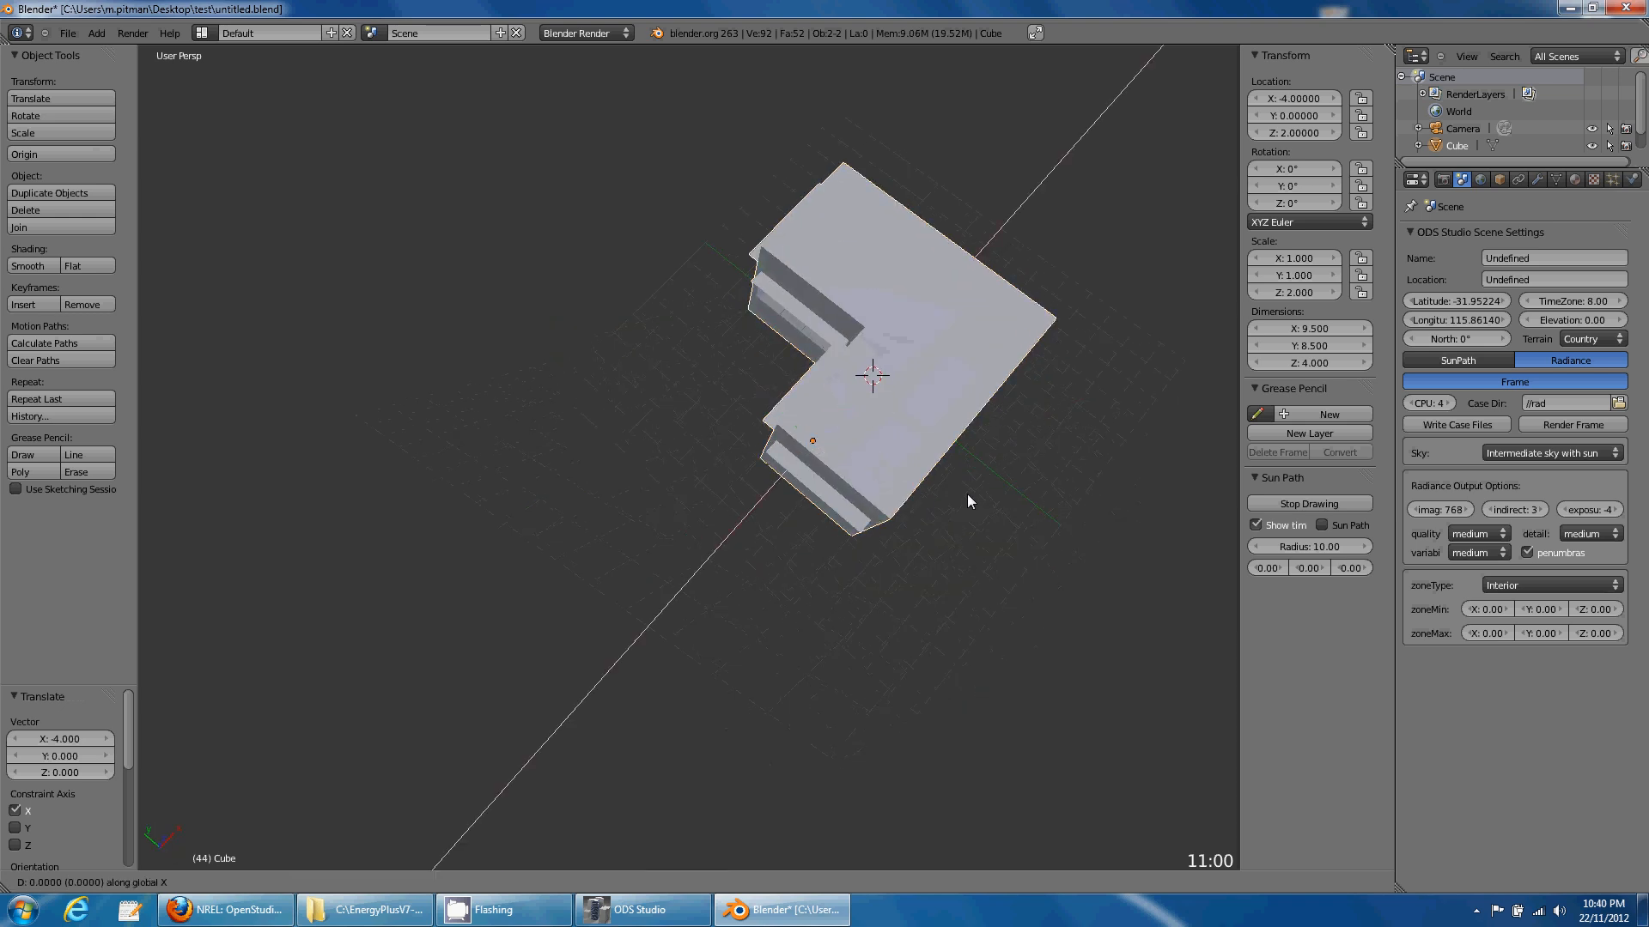
text(1)
key(Return)
middle_drag(966, 500, 790, 481)
scroll(808, 520, up, 5)
key(ctrl+alt+u)
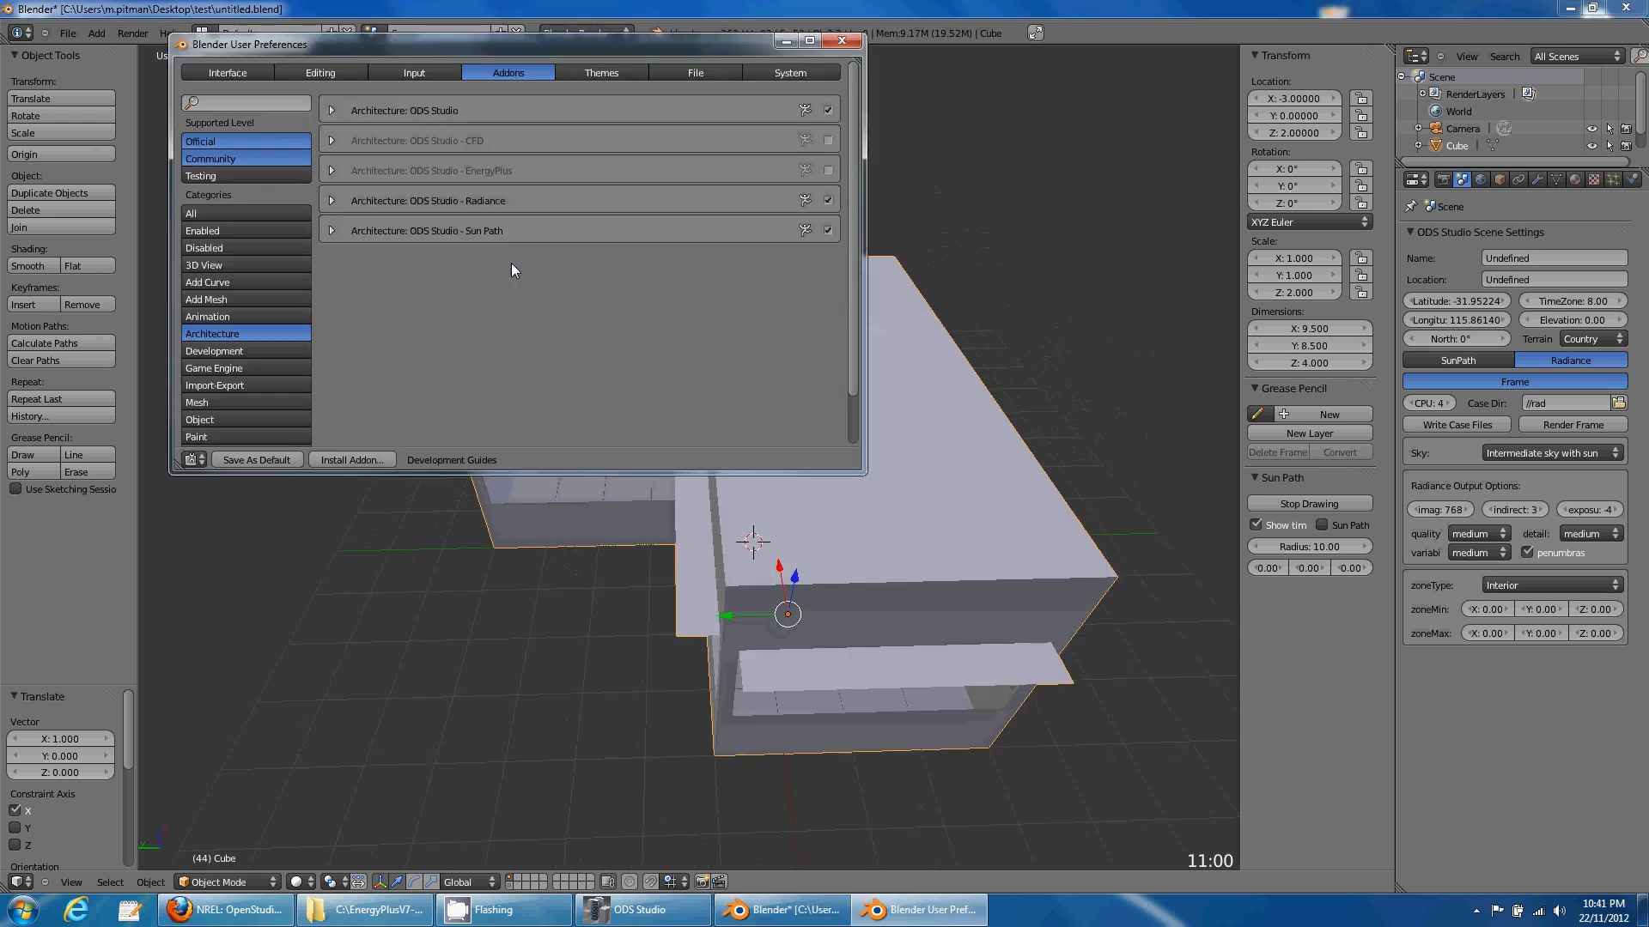
- Enable the ODS Studio CFD add-on and add a 21 × 21 × 8 CFD domain with offset 5
click(828, 140)
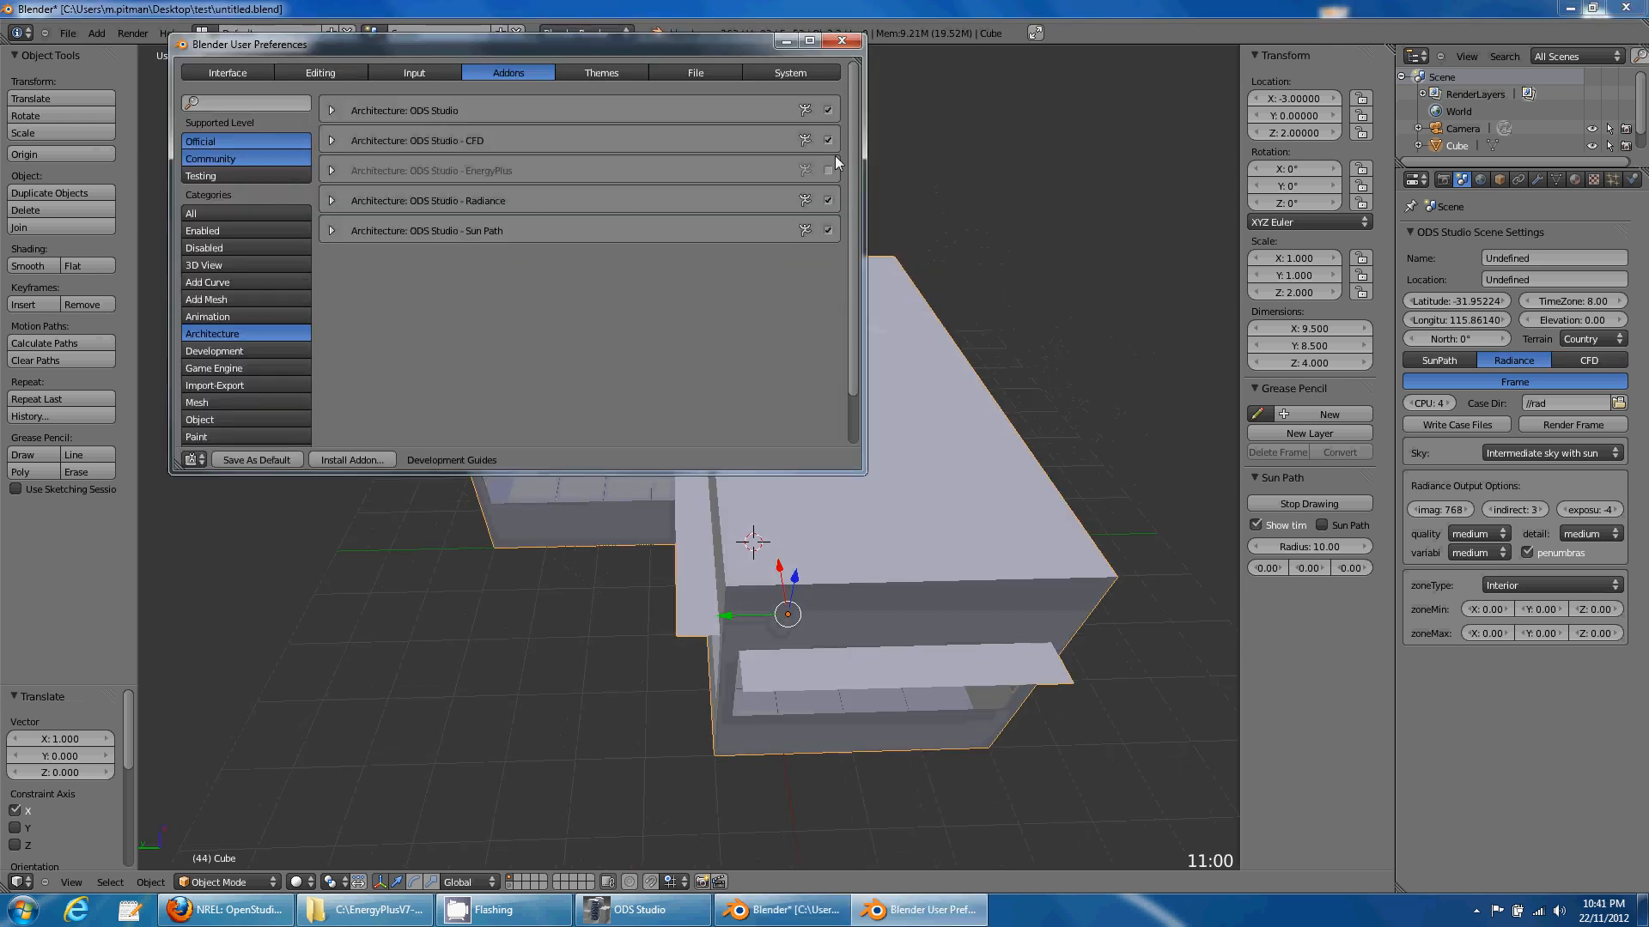
click(842, 41)
click(105, 31)
mouse_move(130, 48)
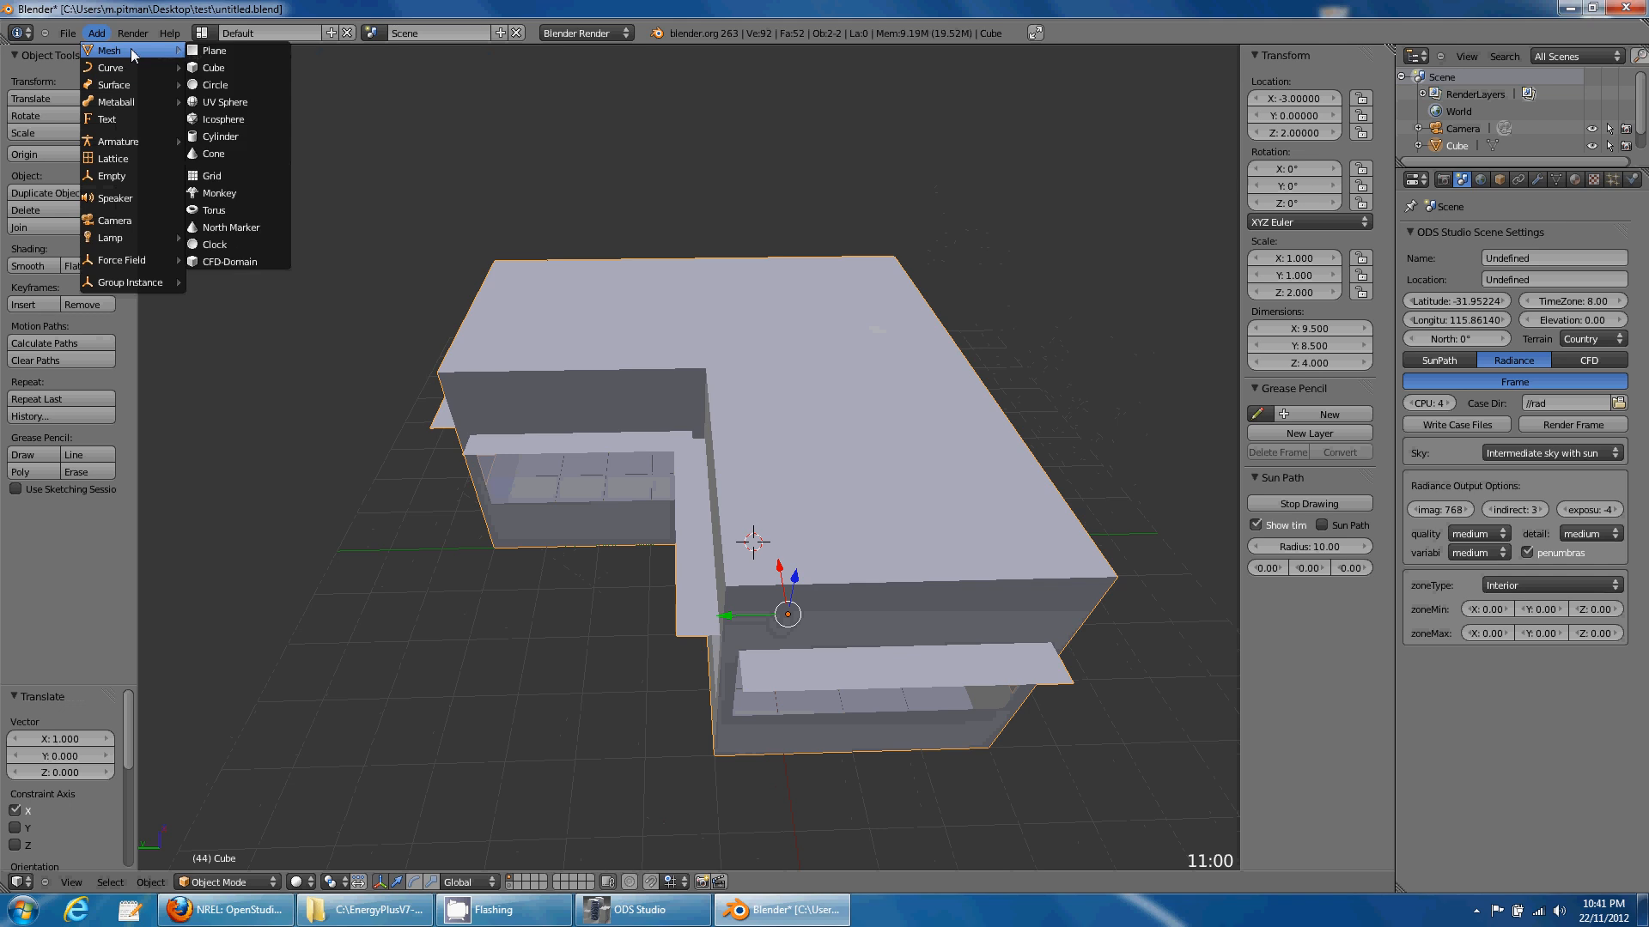
click(250, 262)
scroll(562, 332, down, 5)
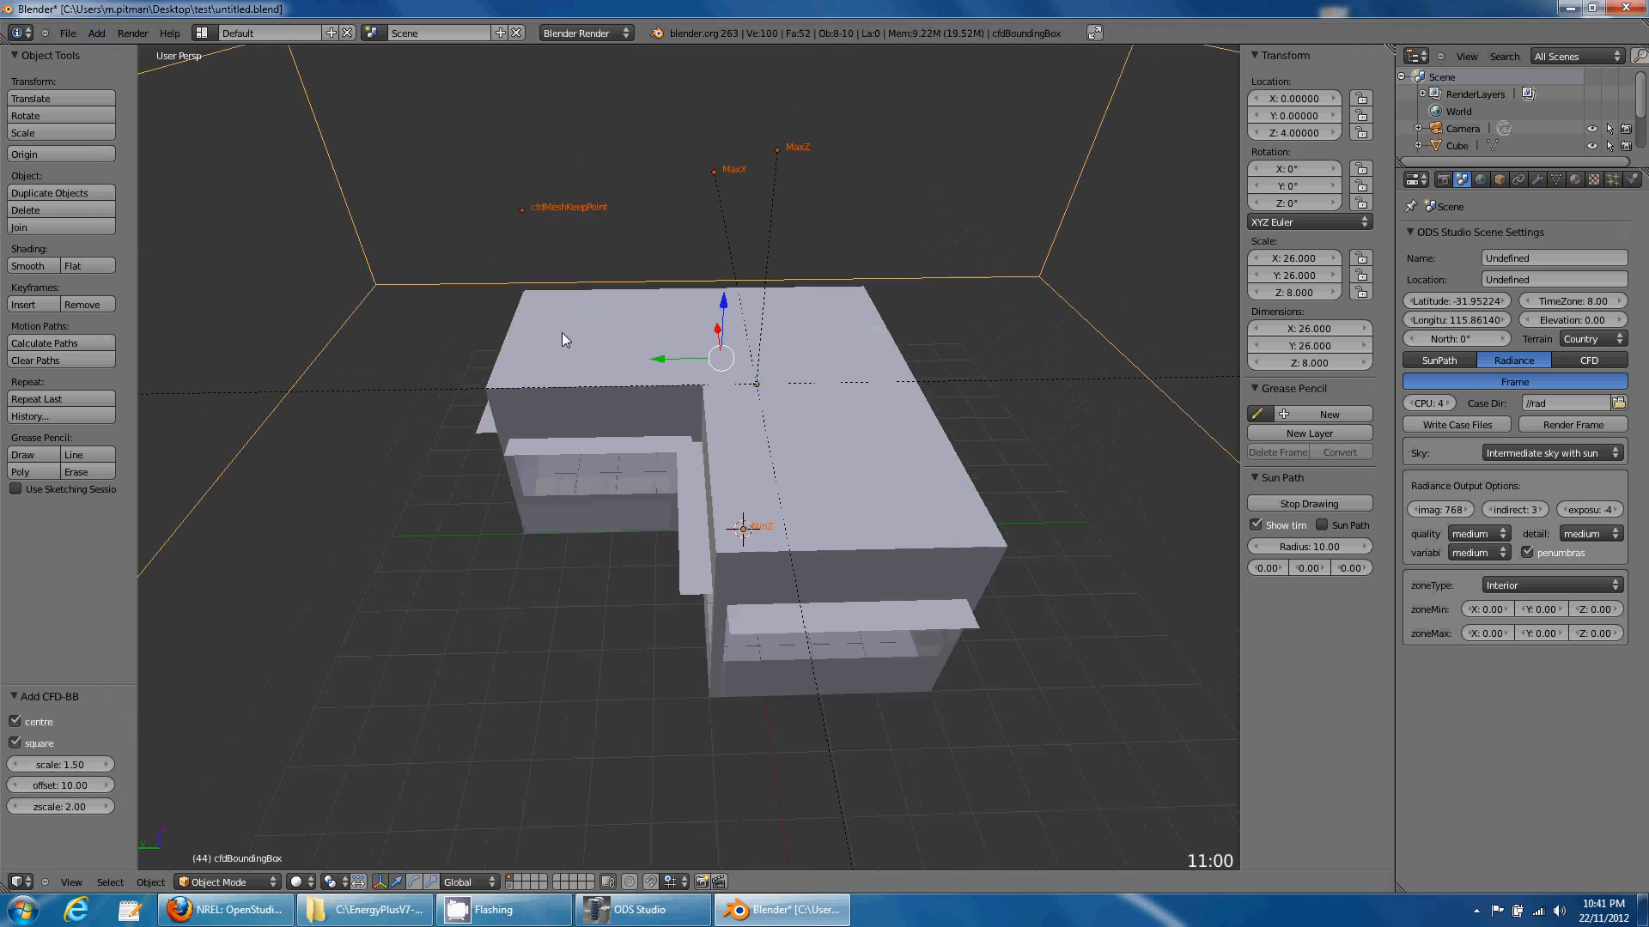
middle_drag(641, 354, 651, 384)
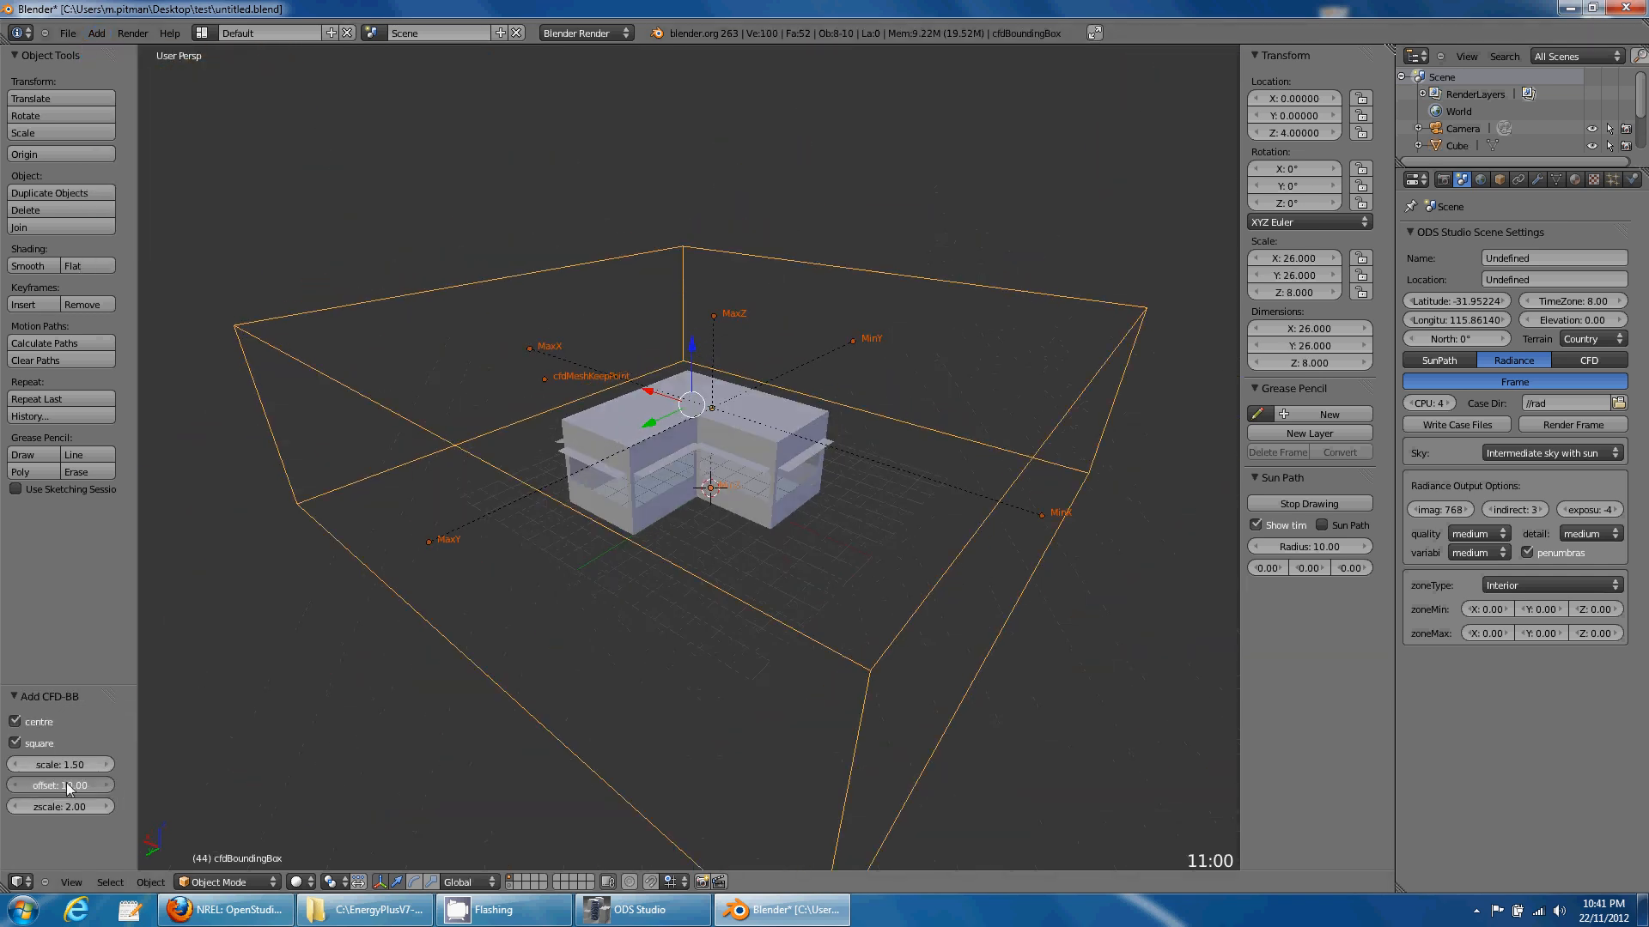
text(5)
key(Return)
middle_drag(360, 678, 825, 443)
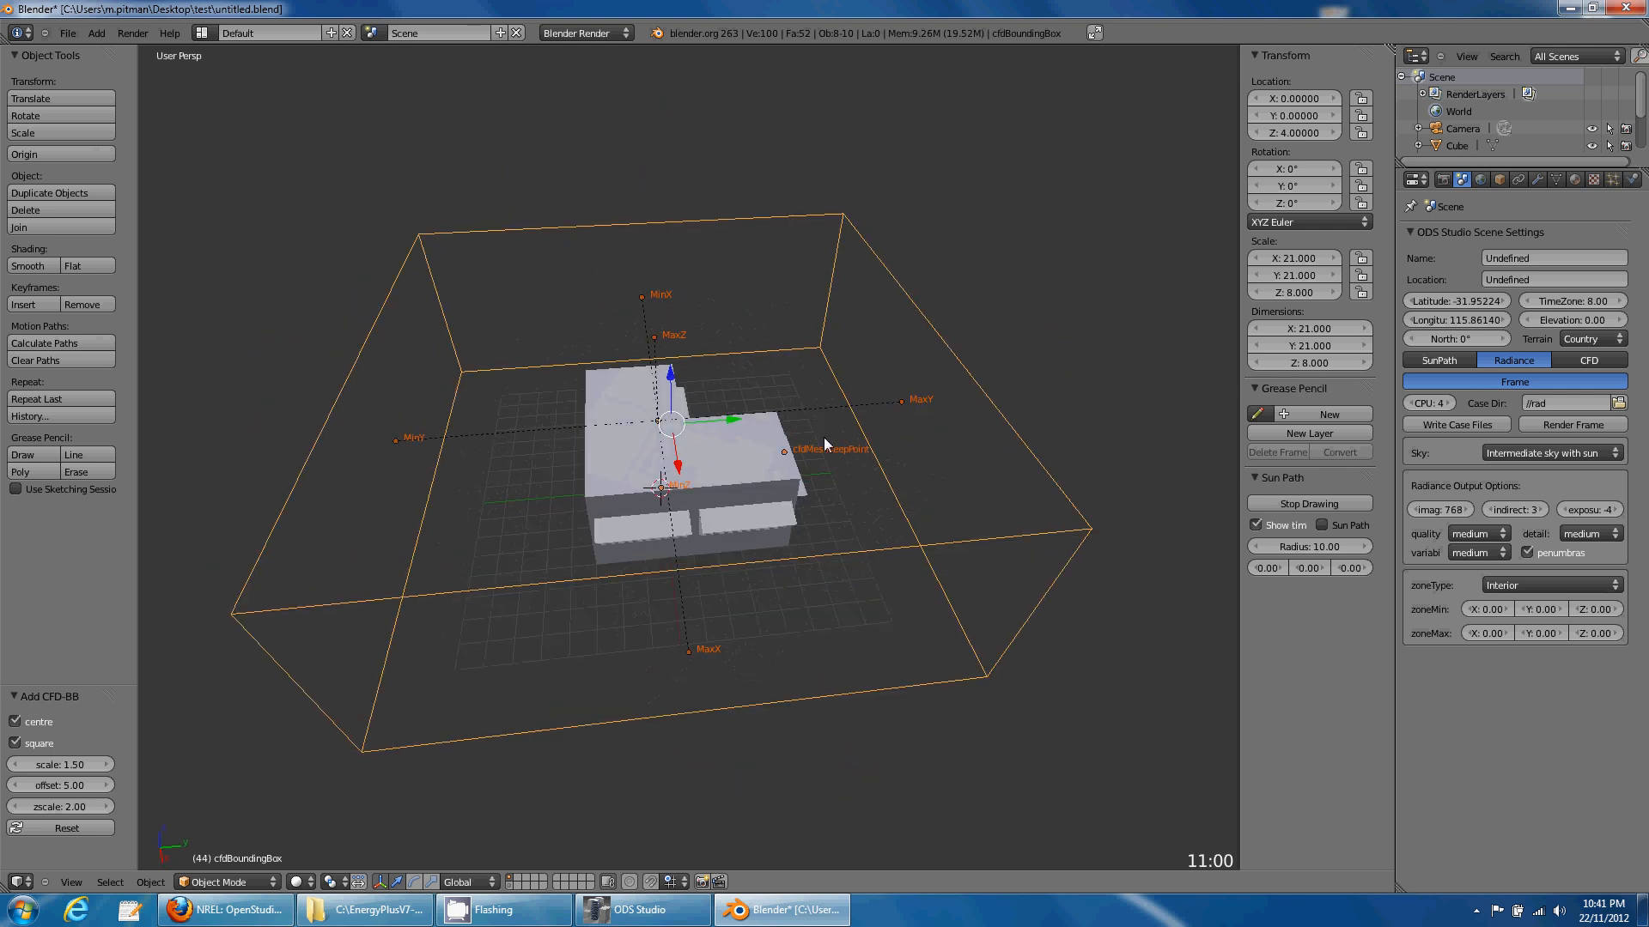
- Make MaxY a fixedVelocity boundary and MinY a fixedPressureOutOnly boundary
right_click(902, 415)
middle_drag(754, 595, 839, 570)
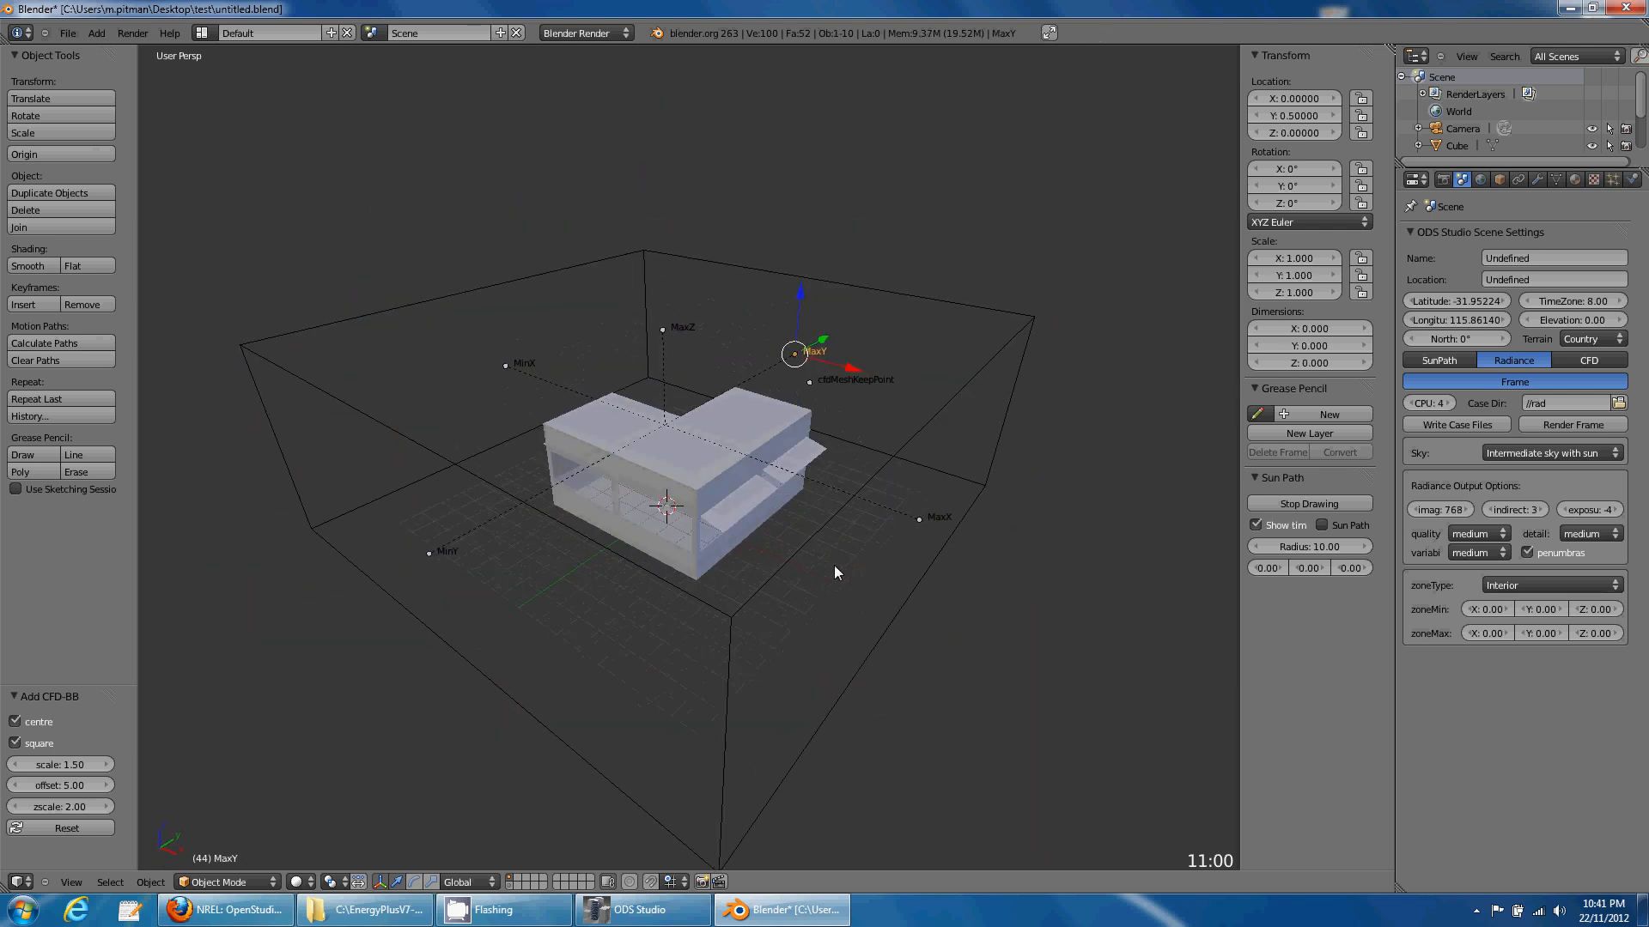
click(1500, 180)
click(1567, 290)
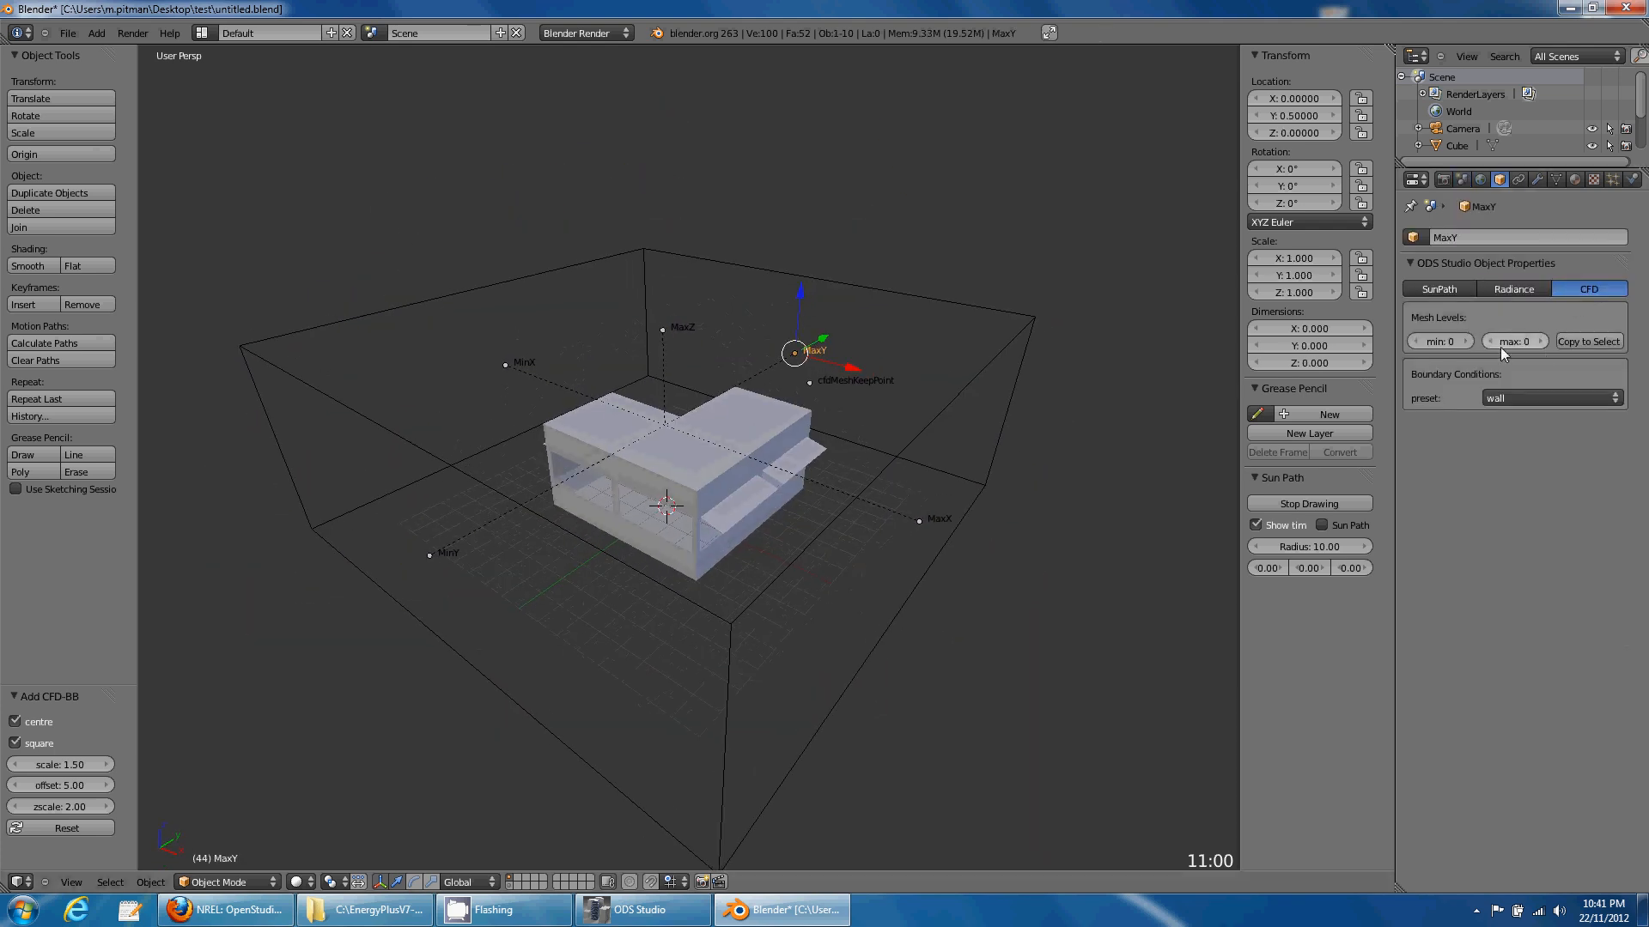
click(1503, 399)
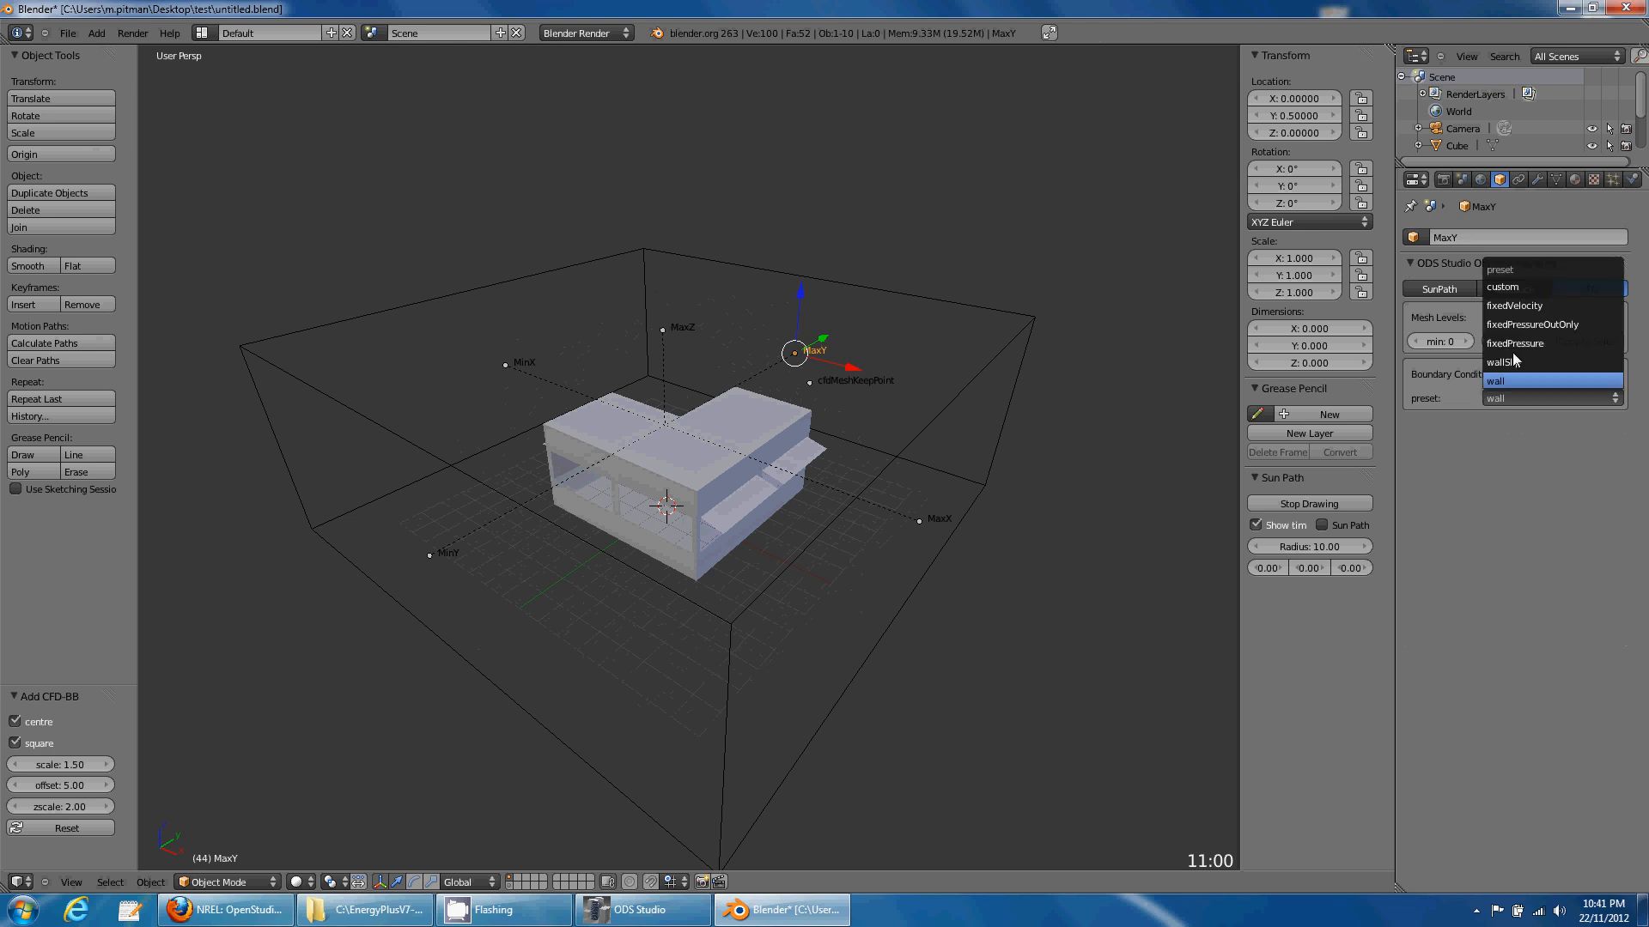
click(1517, 307)
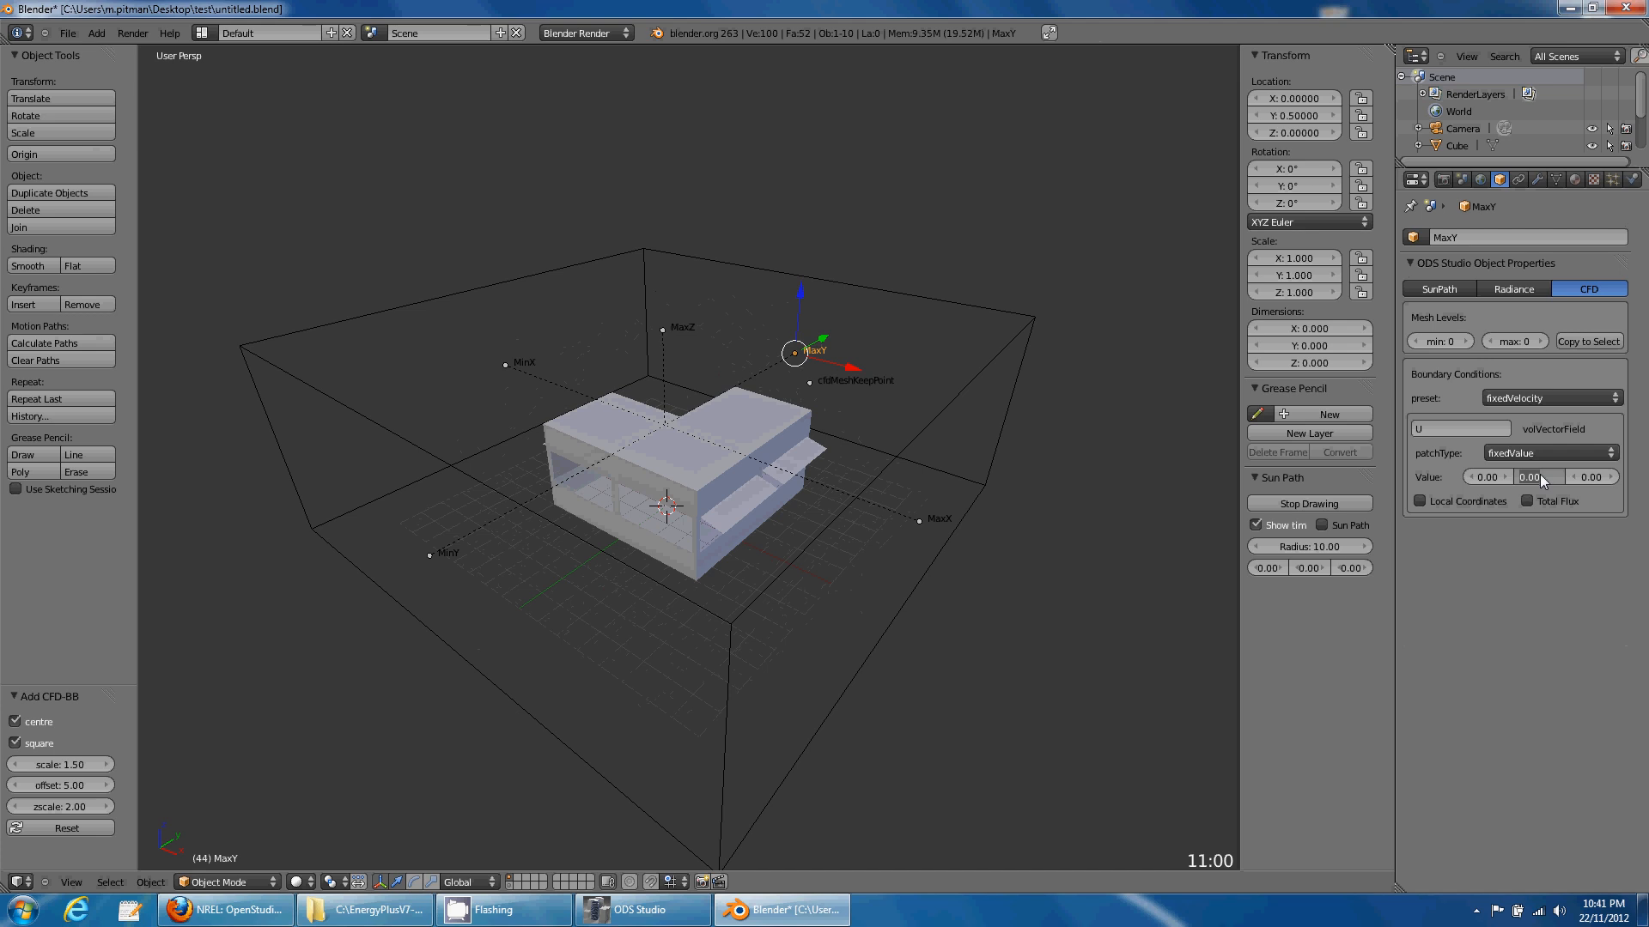
right_click(432, 557)
click(1519, 407)
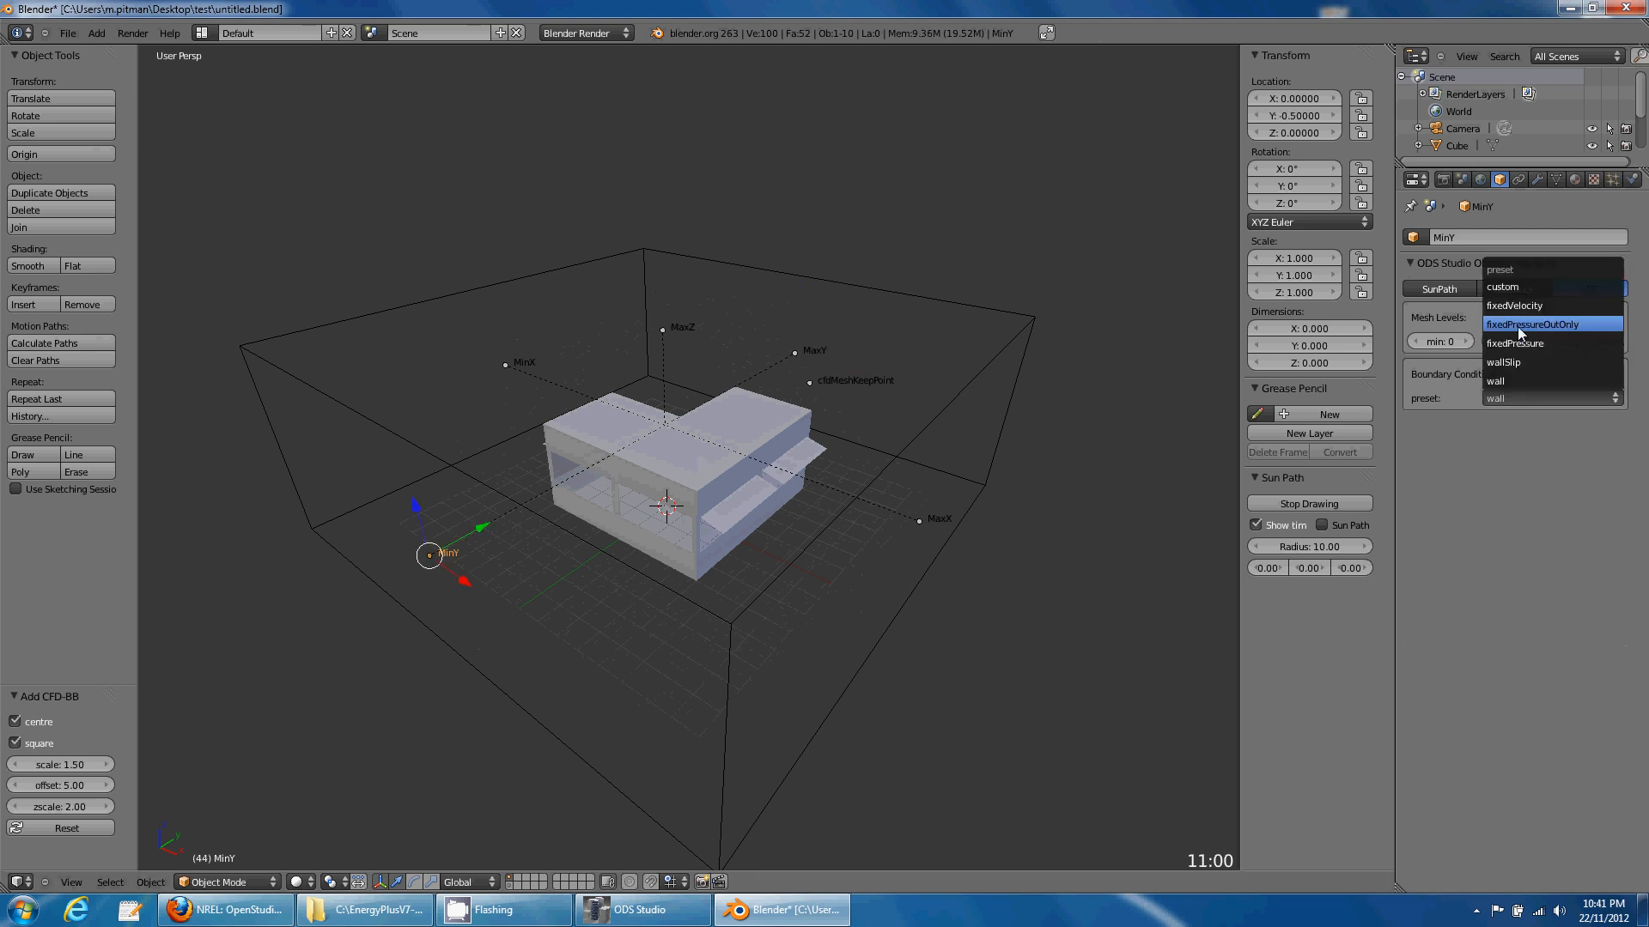
click(1516, 324)
- Give Cube.001 CFD mesh levels min 3 and max 3, then show the scene CFD settings
right_click(702, 501)
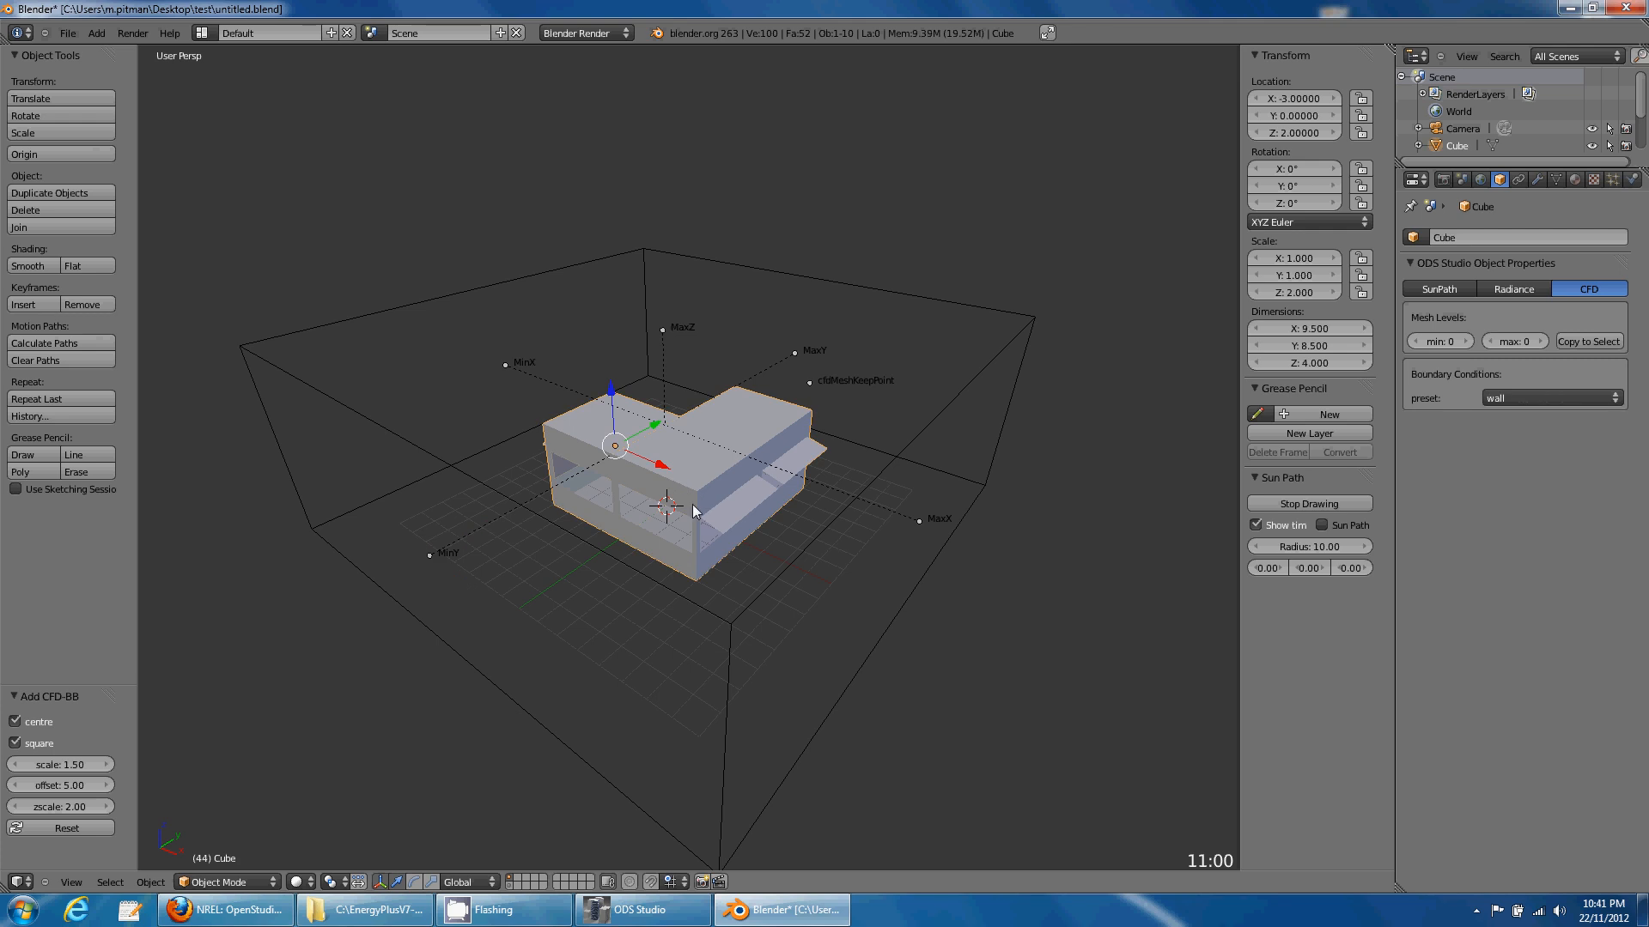
shift+right_click(693, 511)
middle_drag(715, 571, 969, 489)
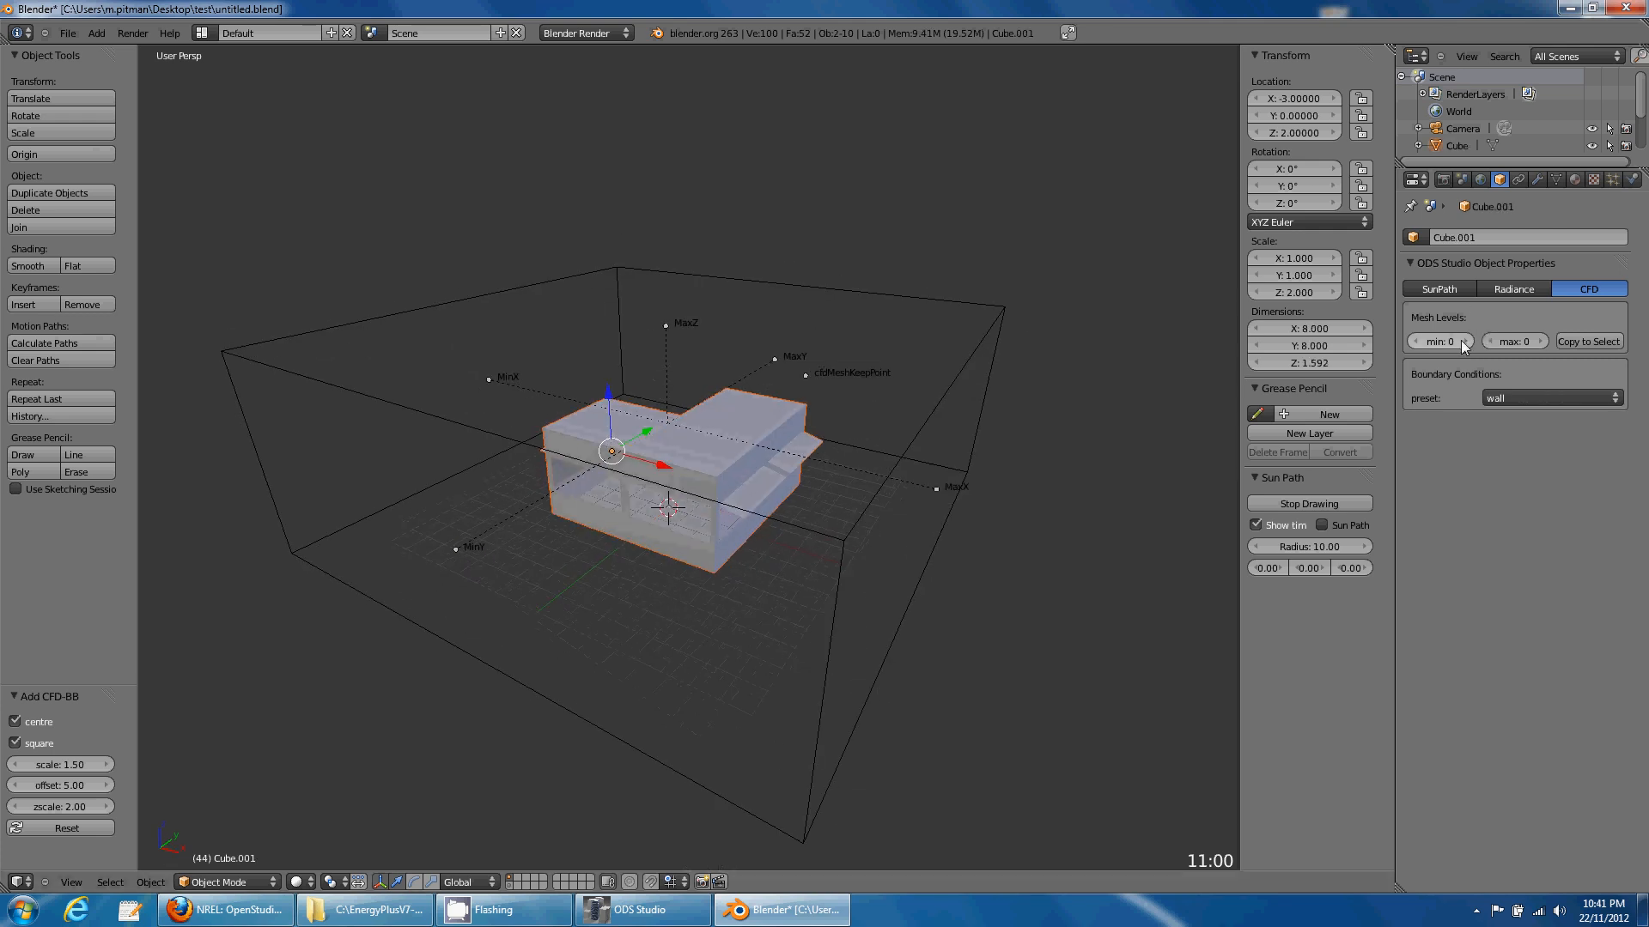
drag(1461, 340, 1588, 338)
middle_drag(793, 438, 770, 461)
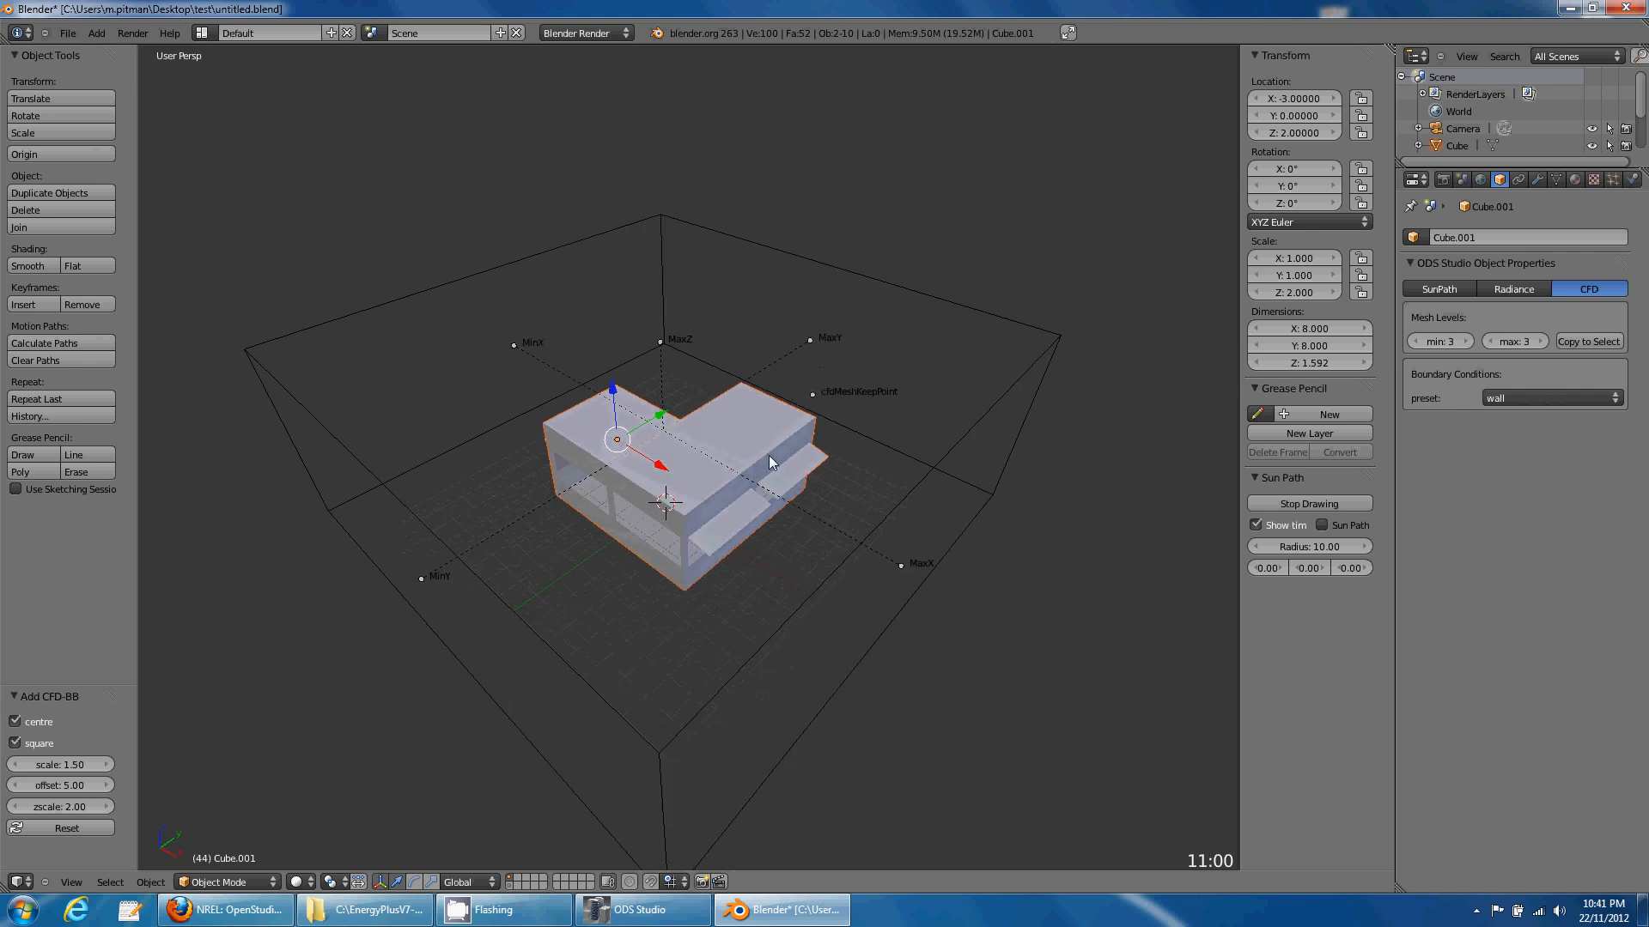
click(1462, 181)
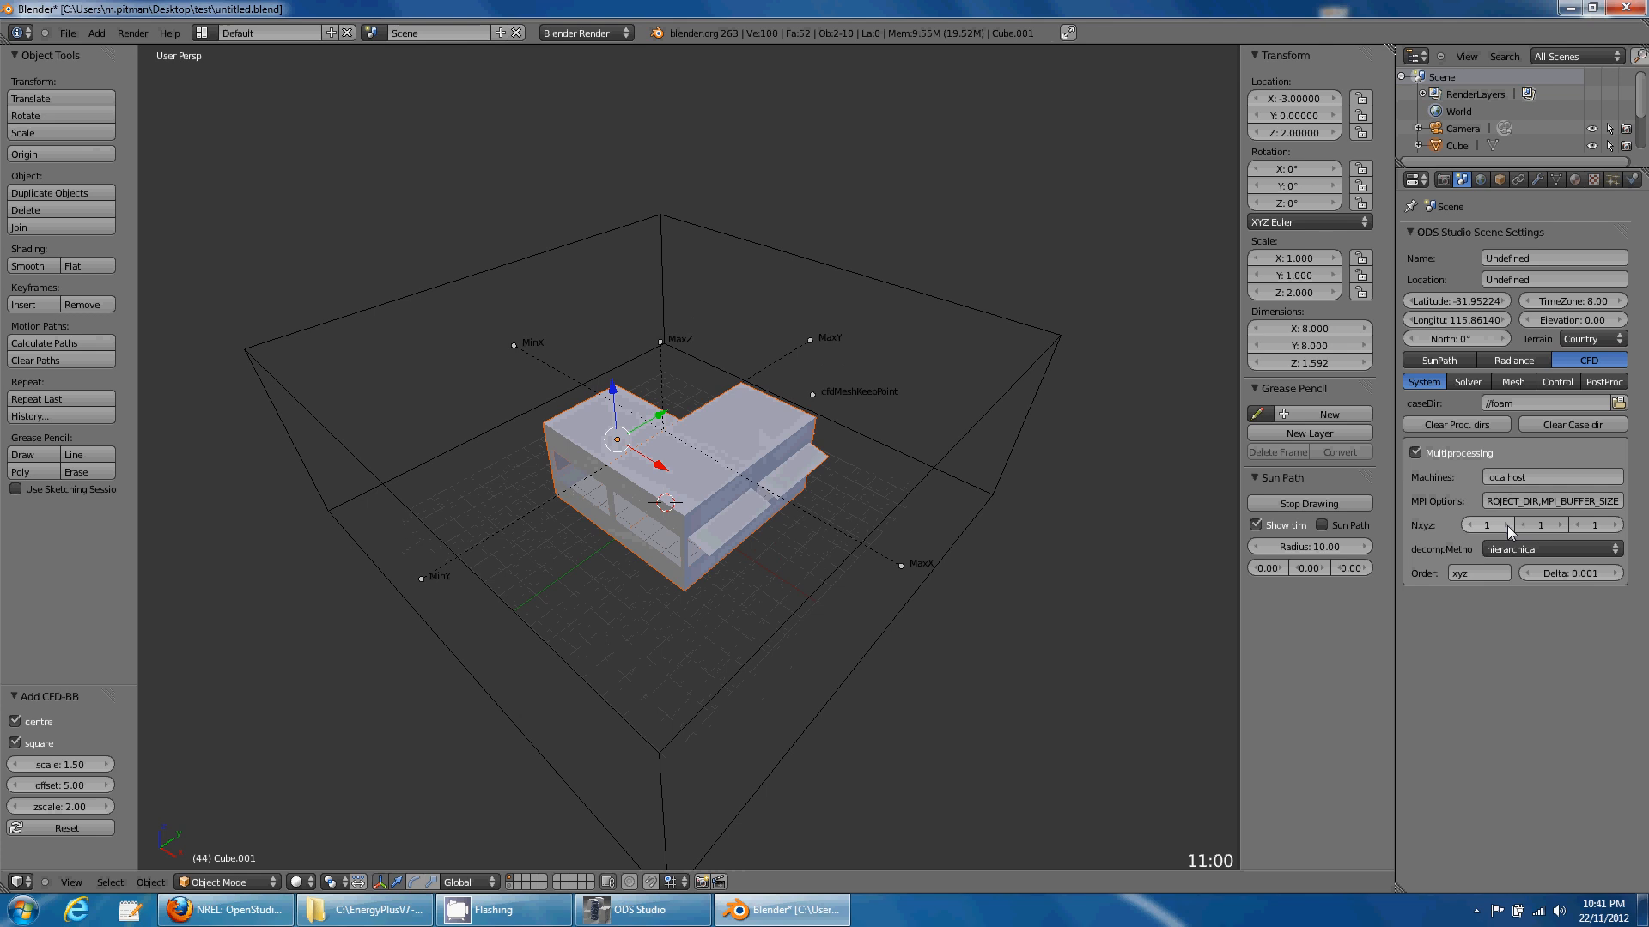
- Set the domain decomposition Nxyz to 2 2 1 and show the meshing options
click(1507, 525)
click(1559, 525)
click(1468, 381)
click(1513, 384)
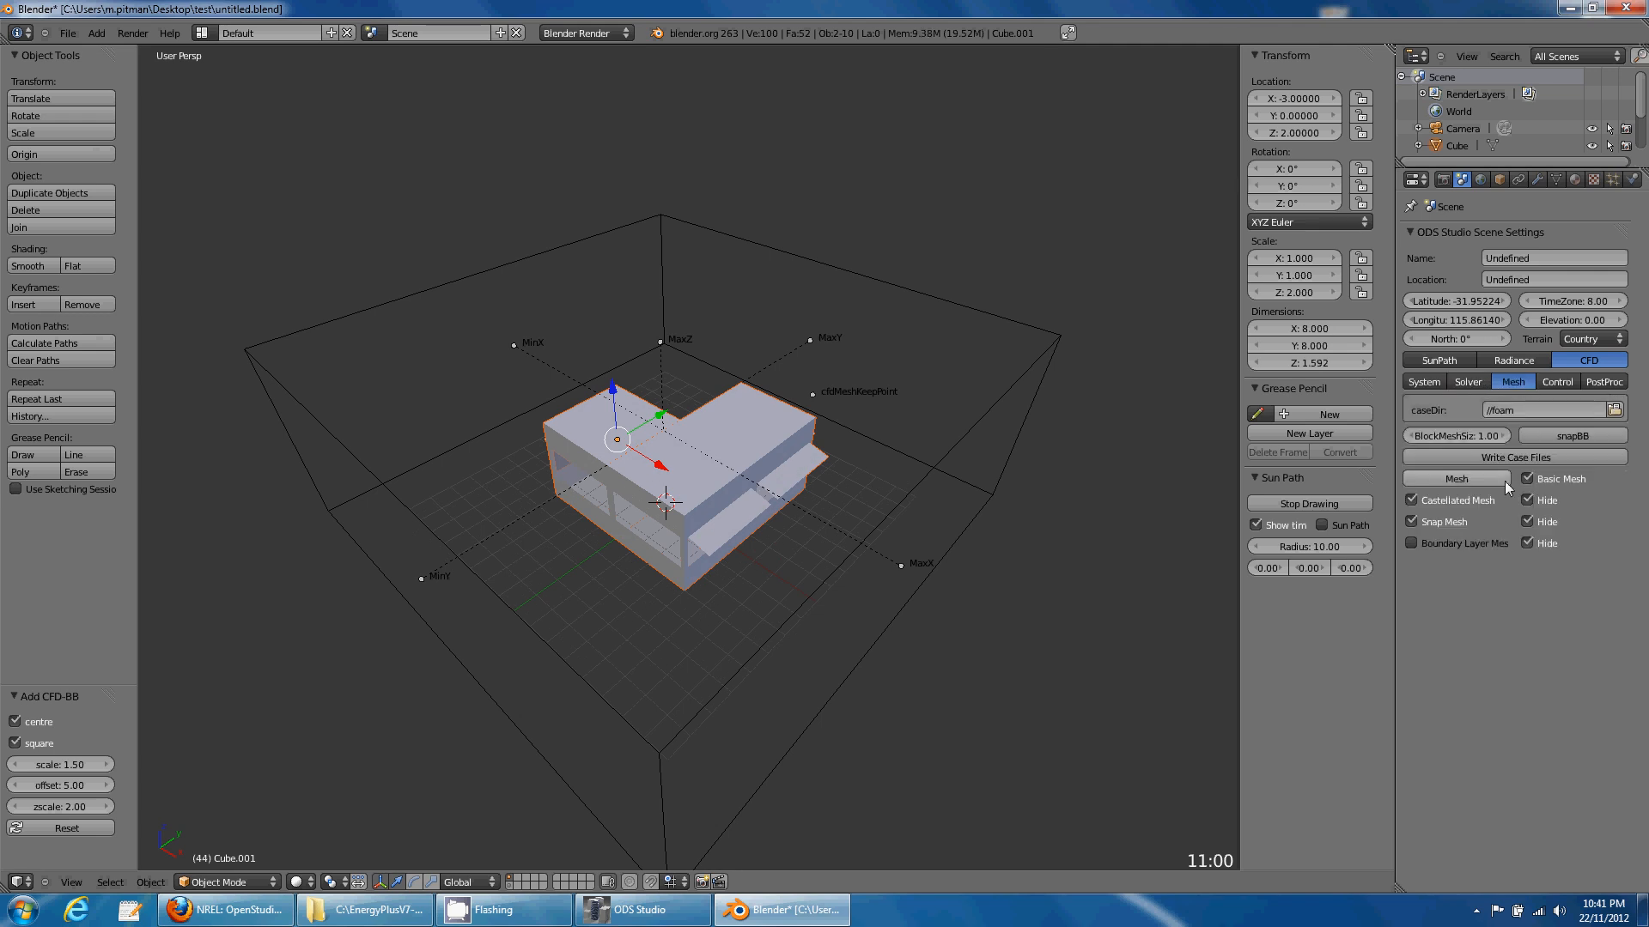
- Select all objects, save the blend file, and write the OpenFOAM case files
click(67, 33)
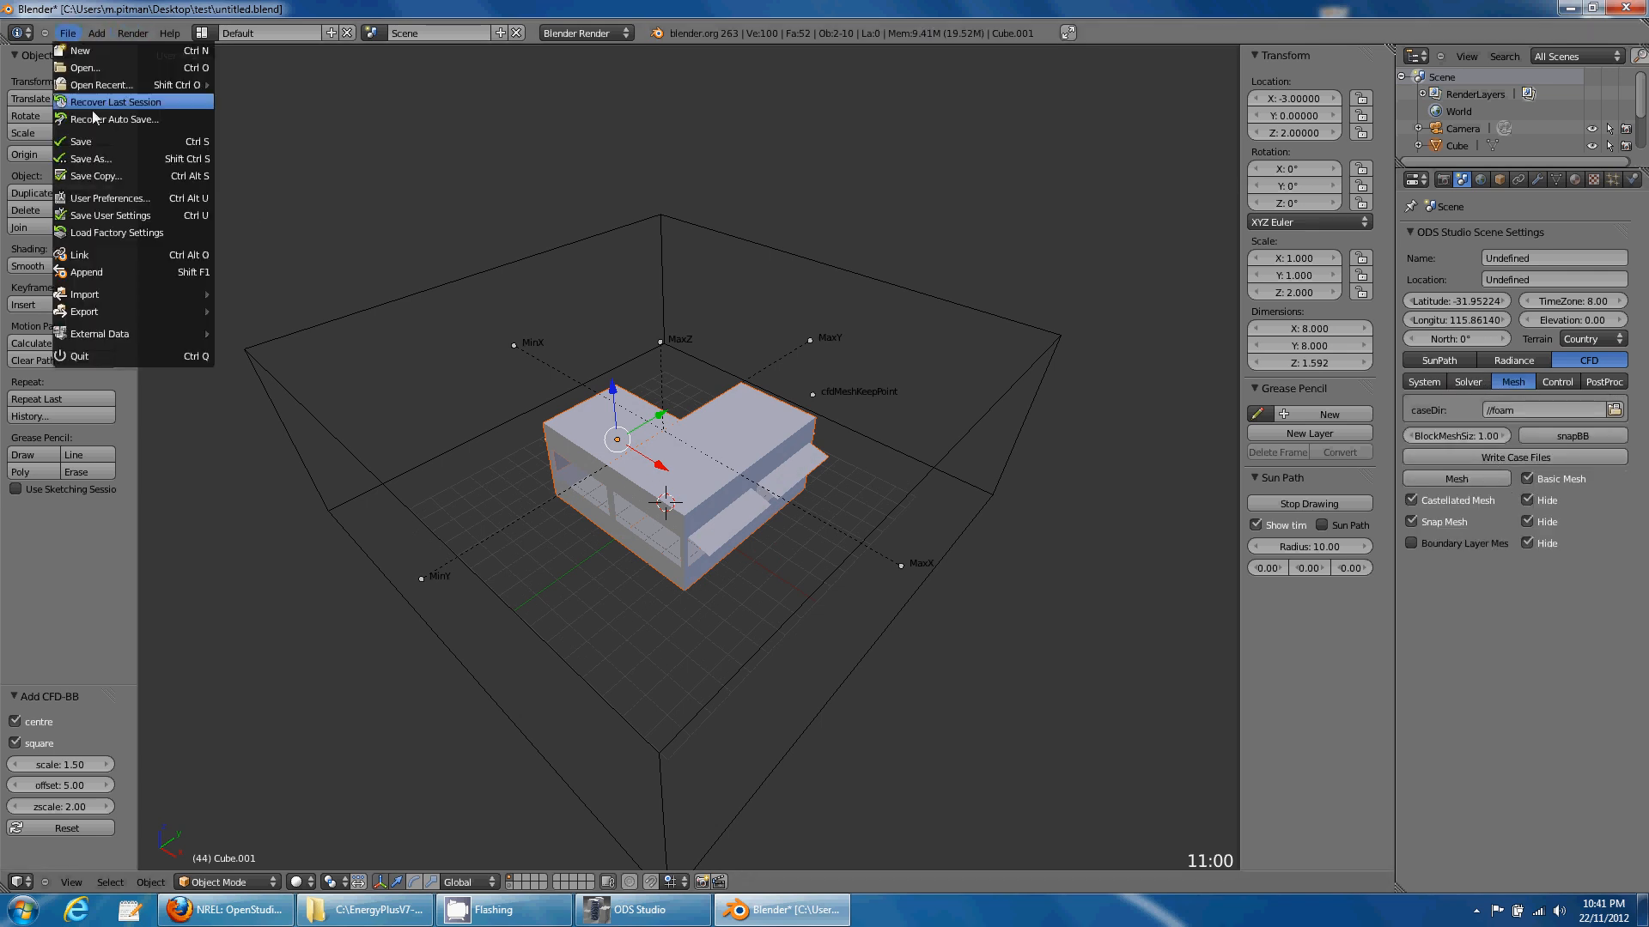
click(111, 140)
middle_drag(617, 485, 496, 467)
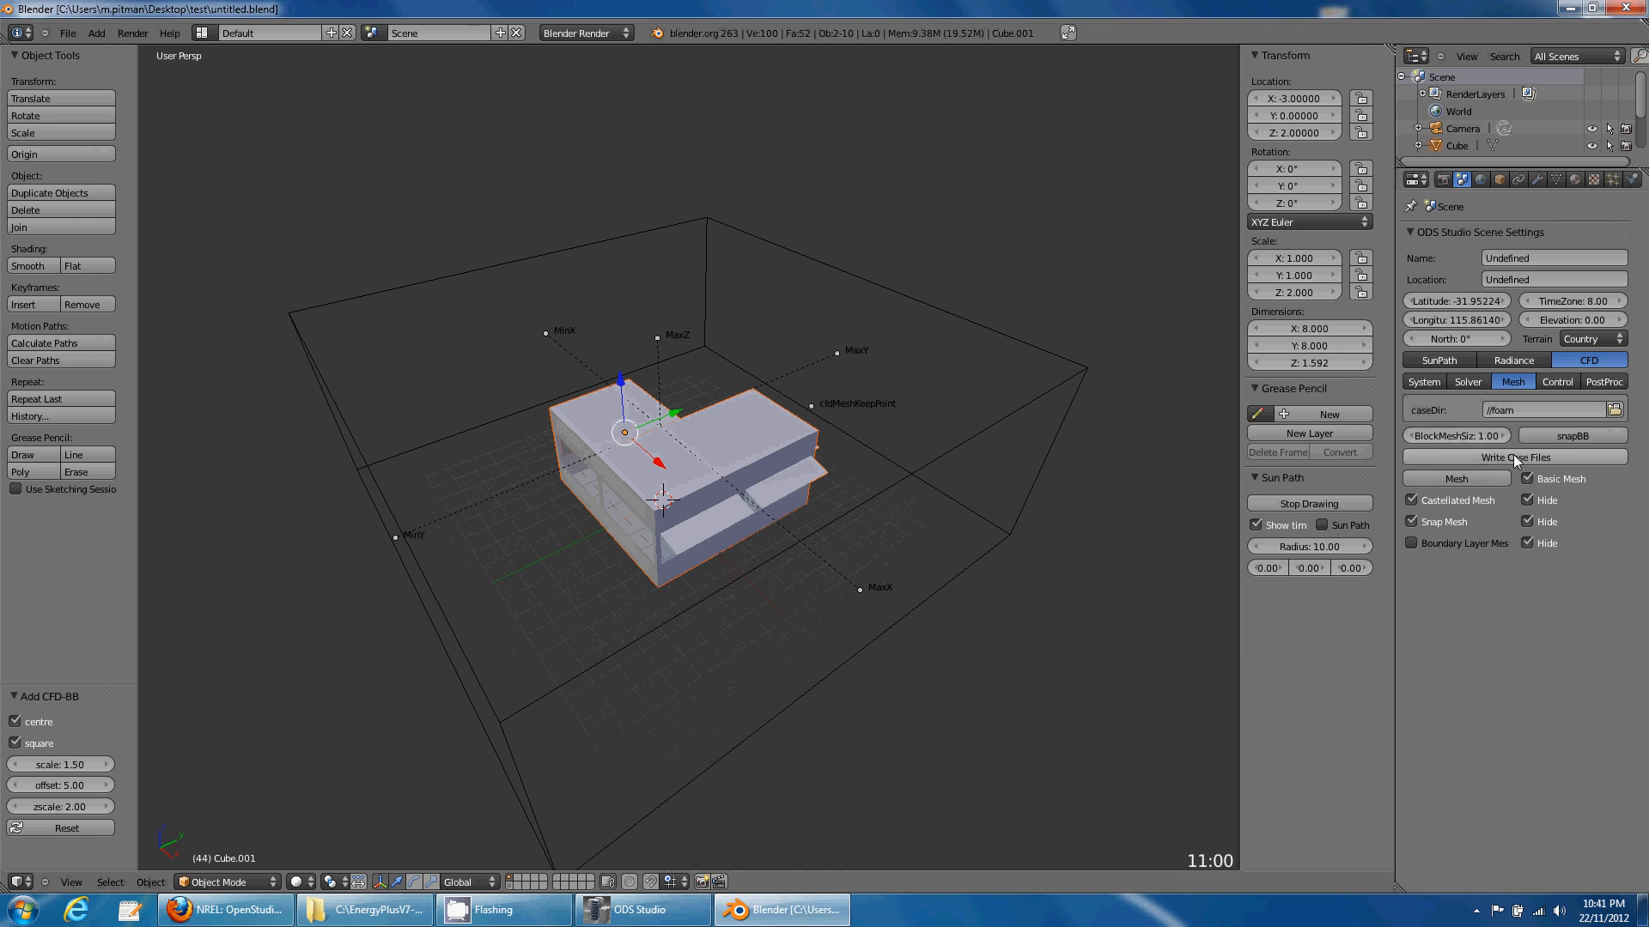
key(a)
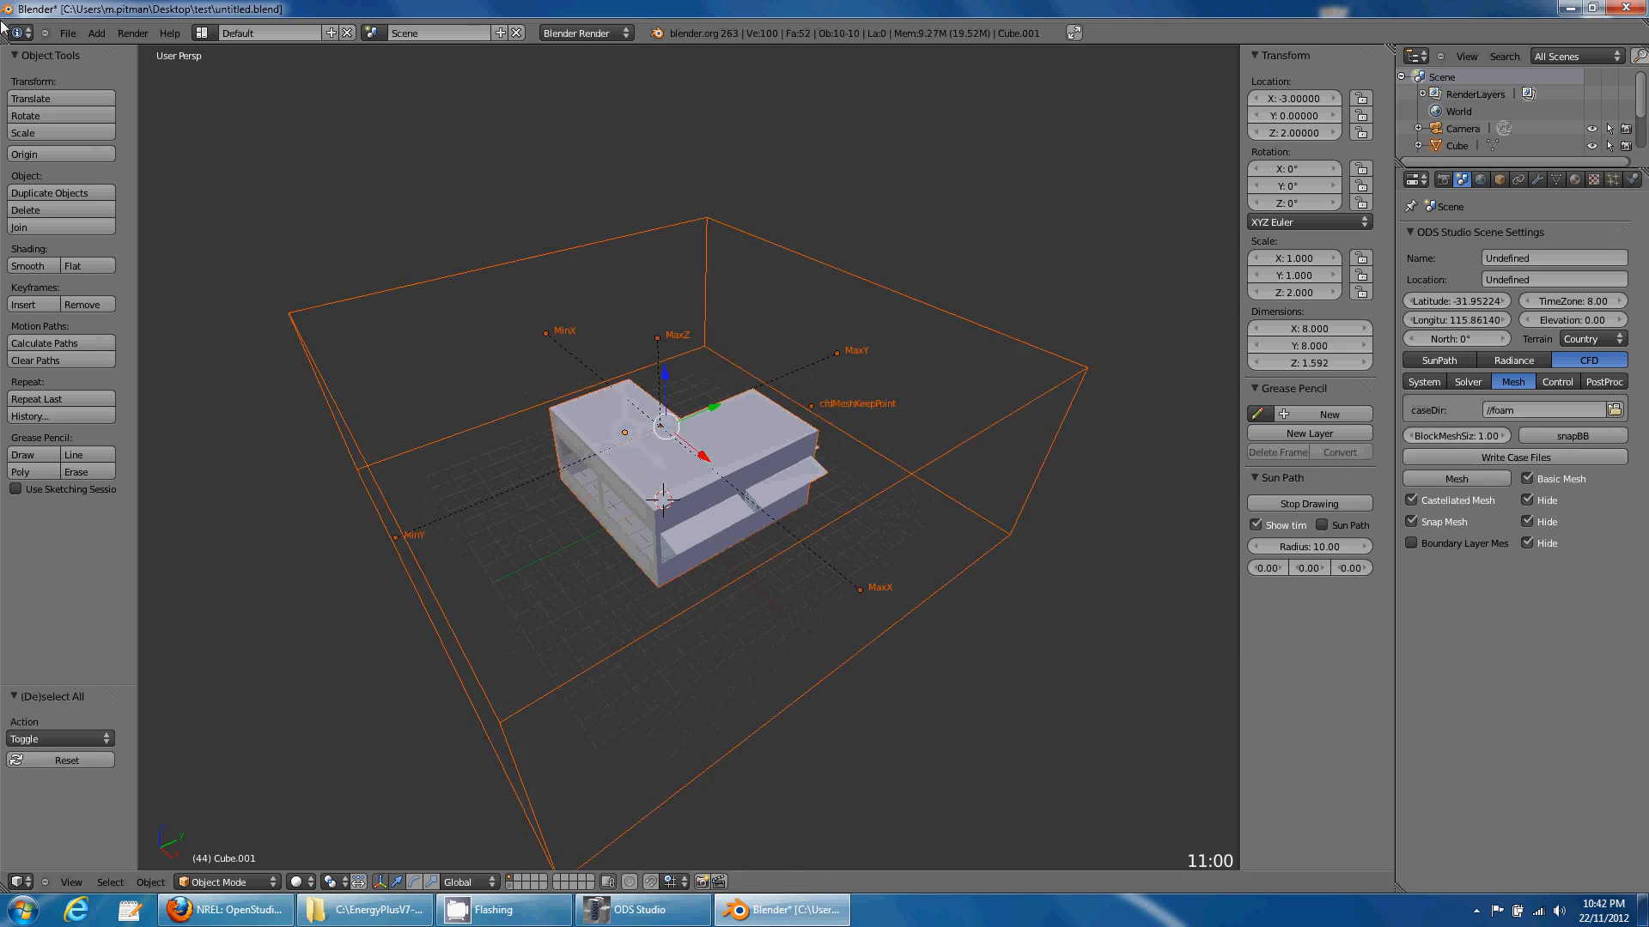
click(67, 33)
click(120, 139)
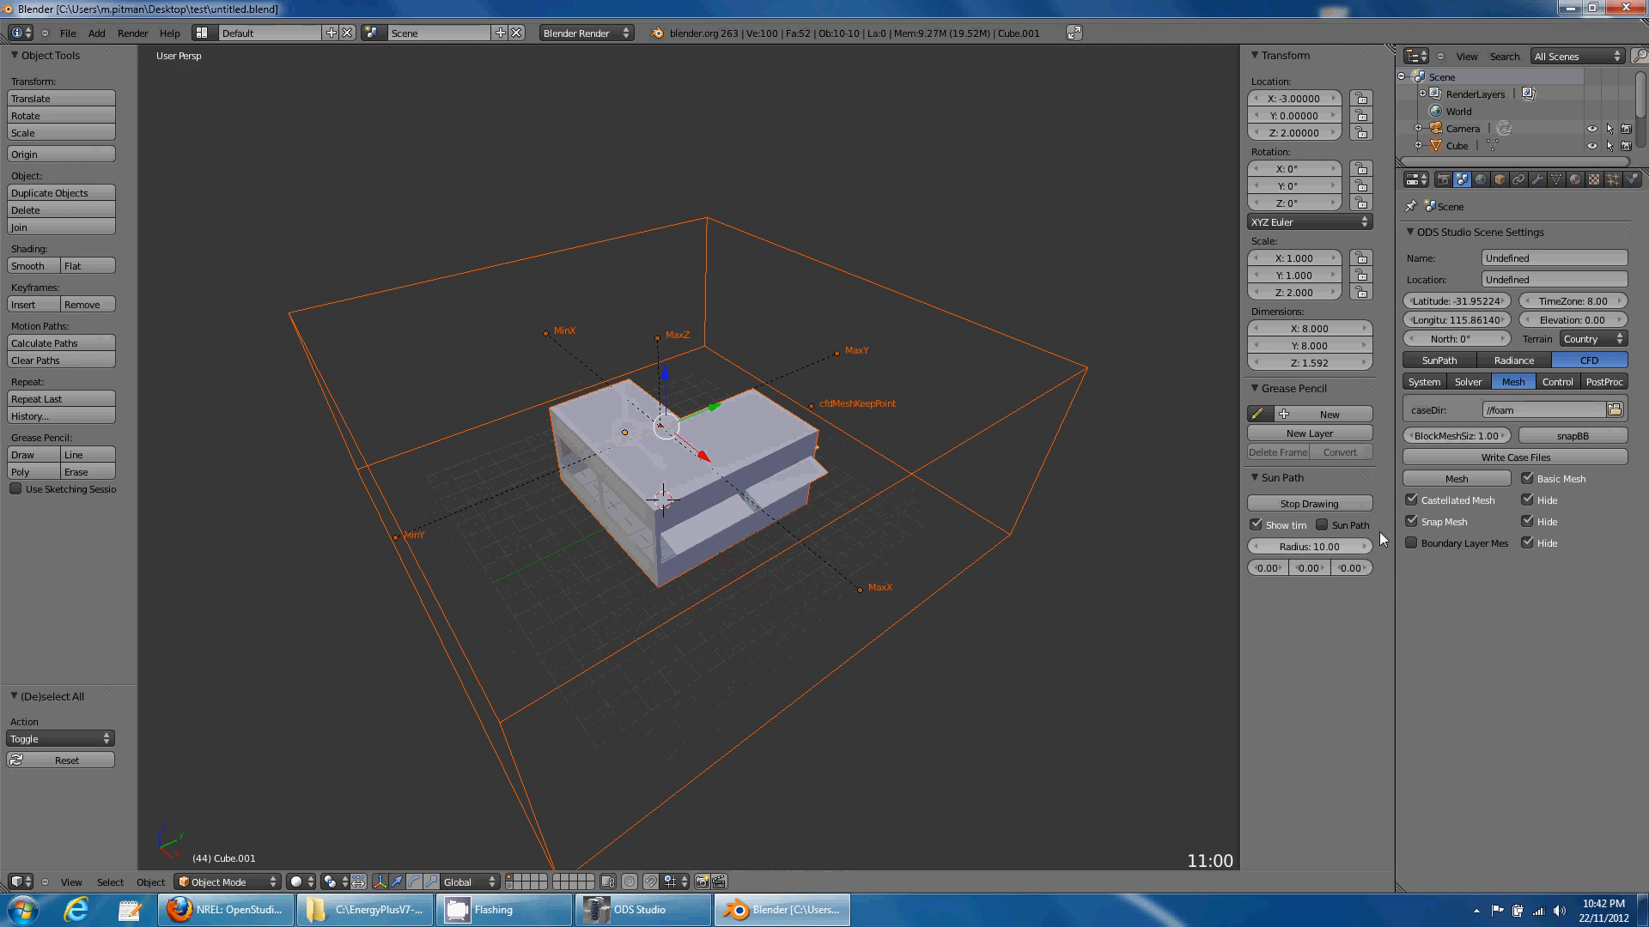
click(1480, 457)
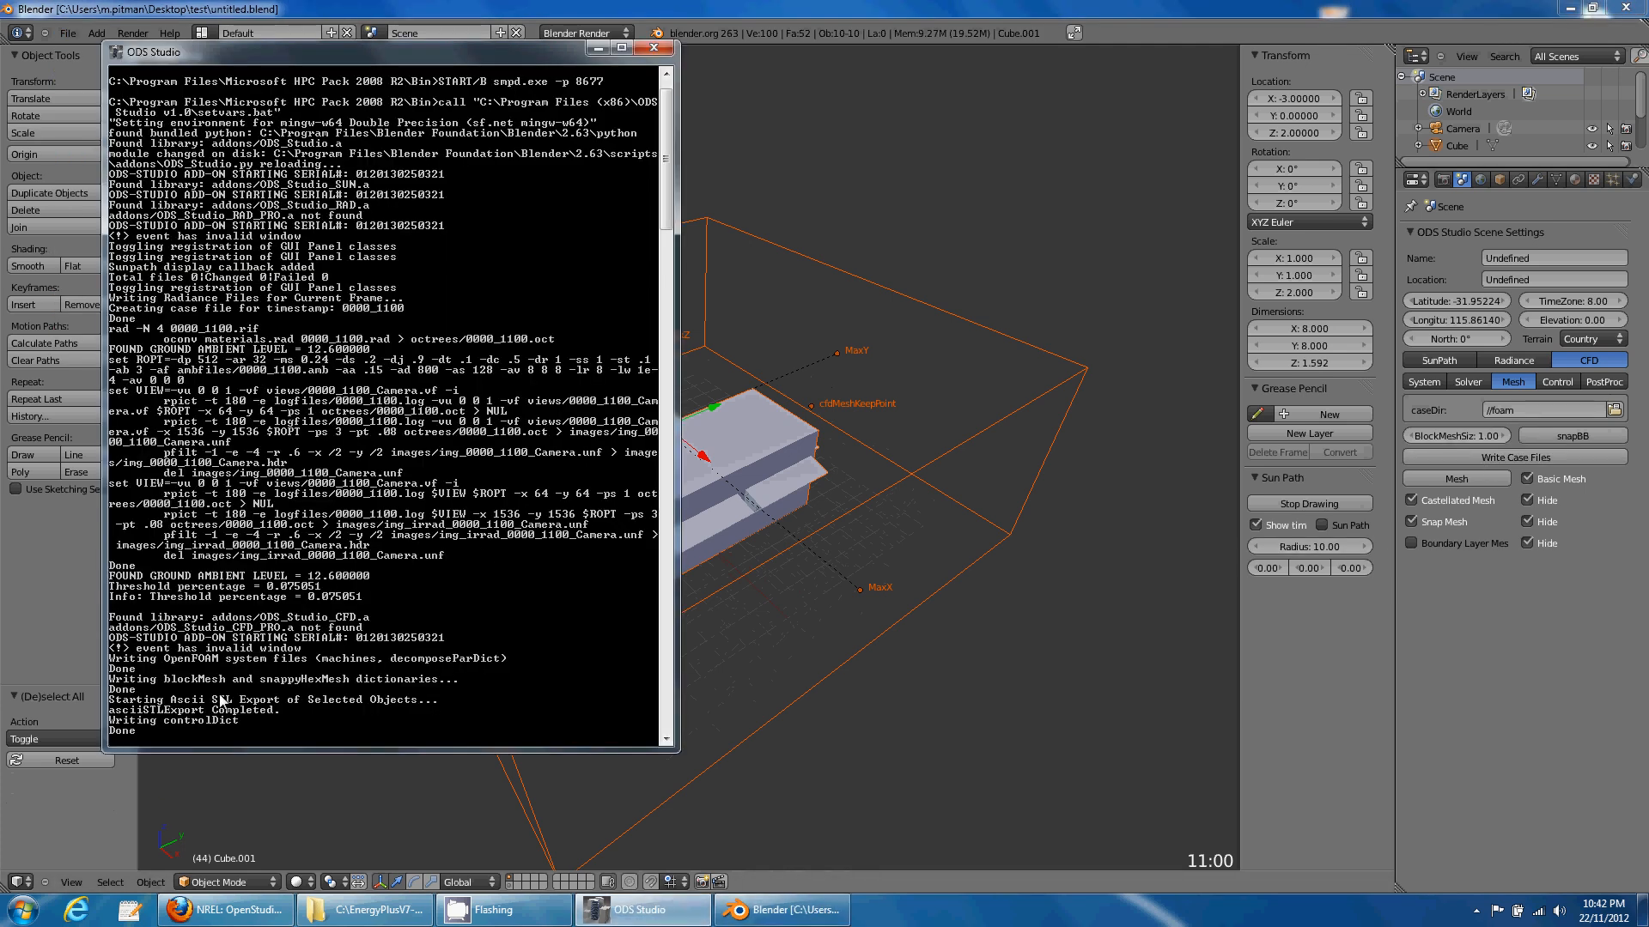
- Generate the CFD mesh and watch the ODS Studio console until meshing finishes
click(1526, 603)
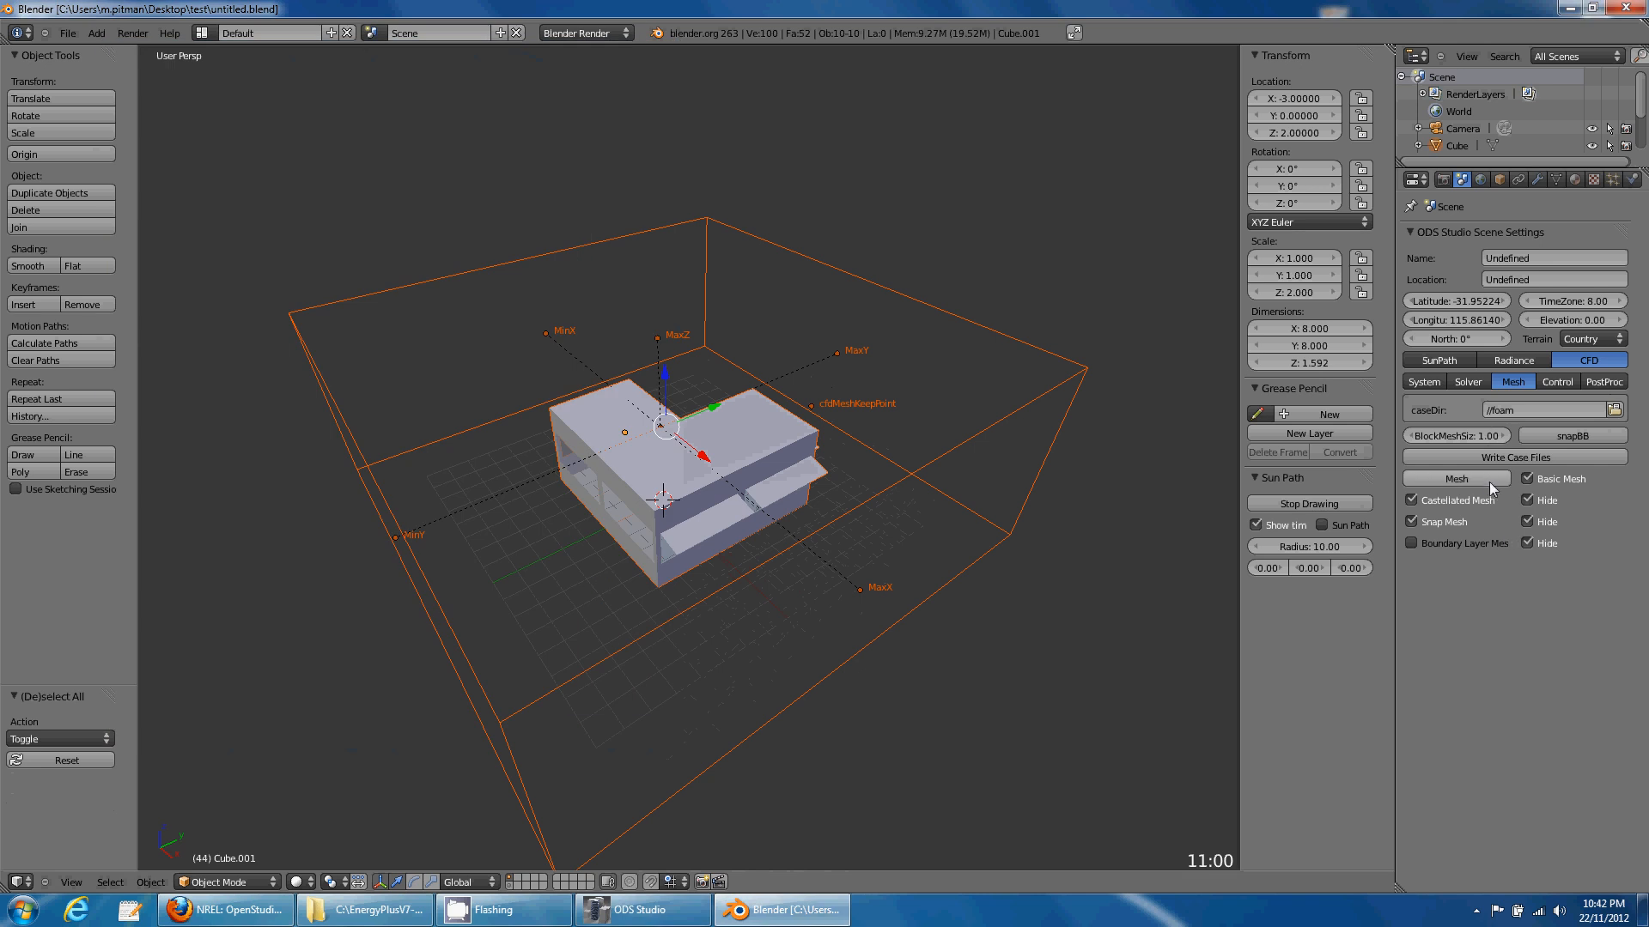
click(1487, 479)
click(642, 915)
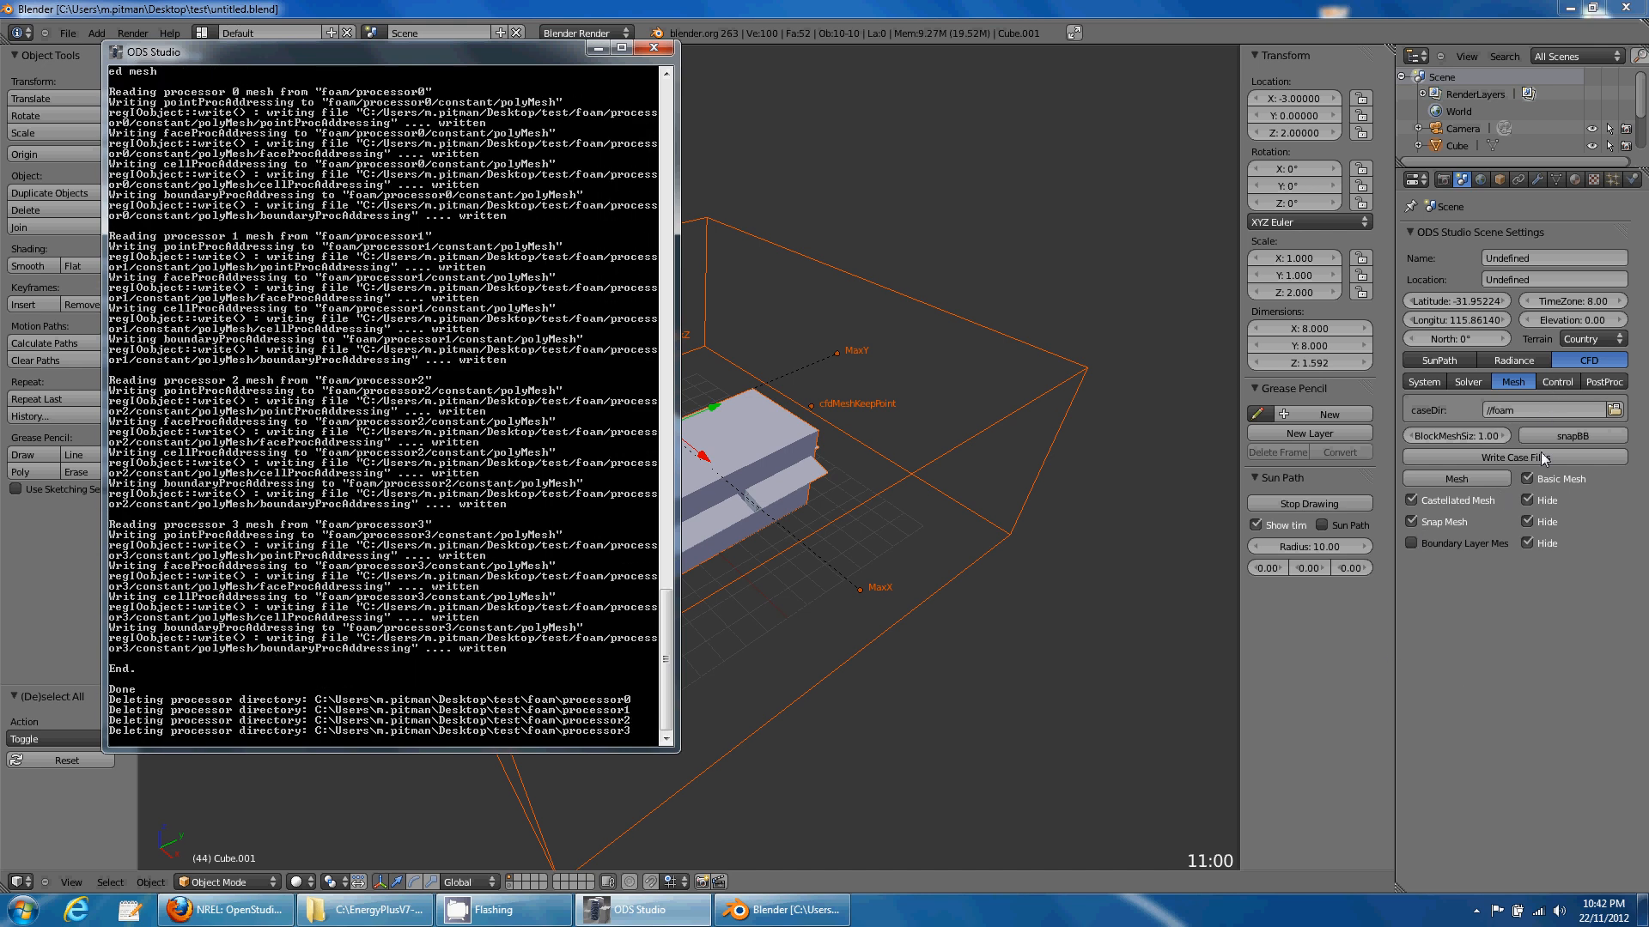
- Launch ParaView 3.98.0-RC1 from the Start menu and maximize its window
click(19, 908)
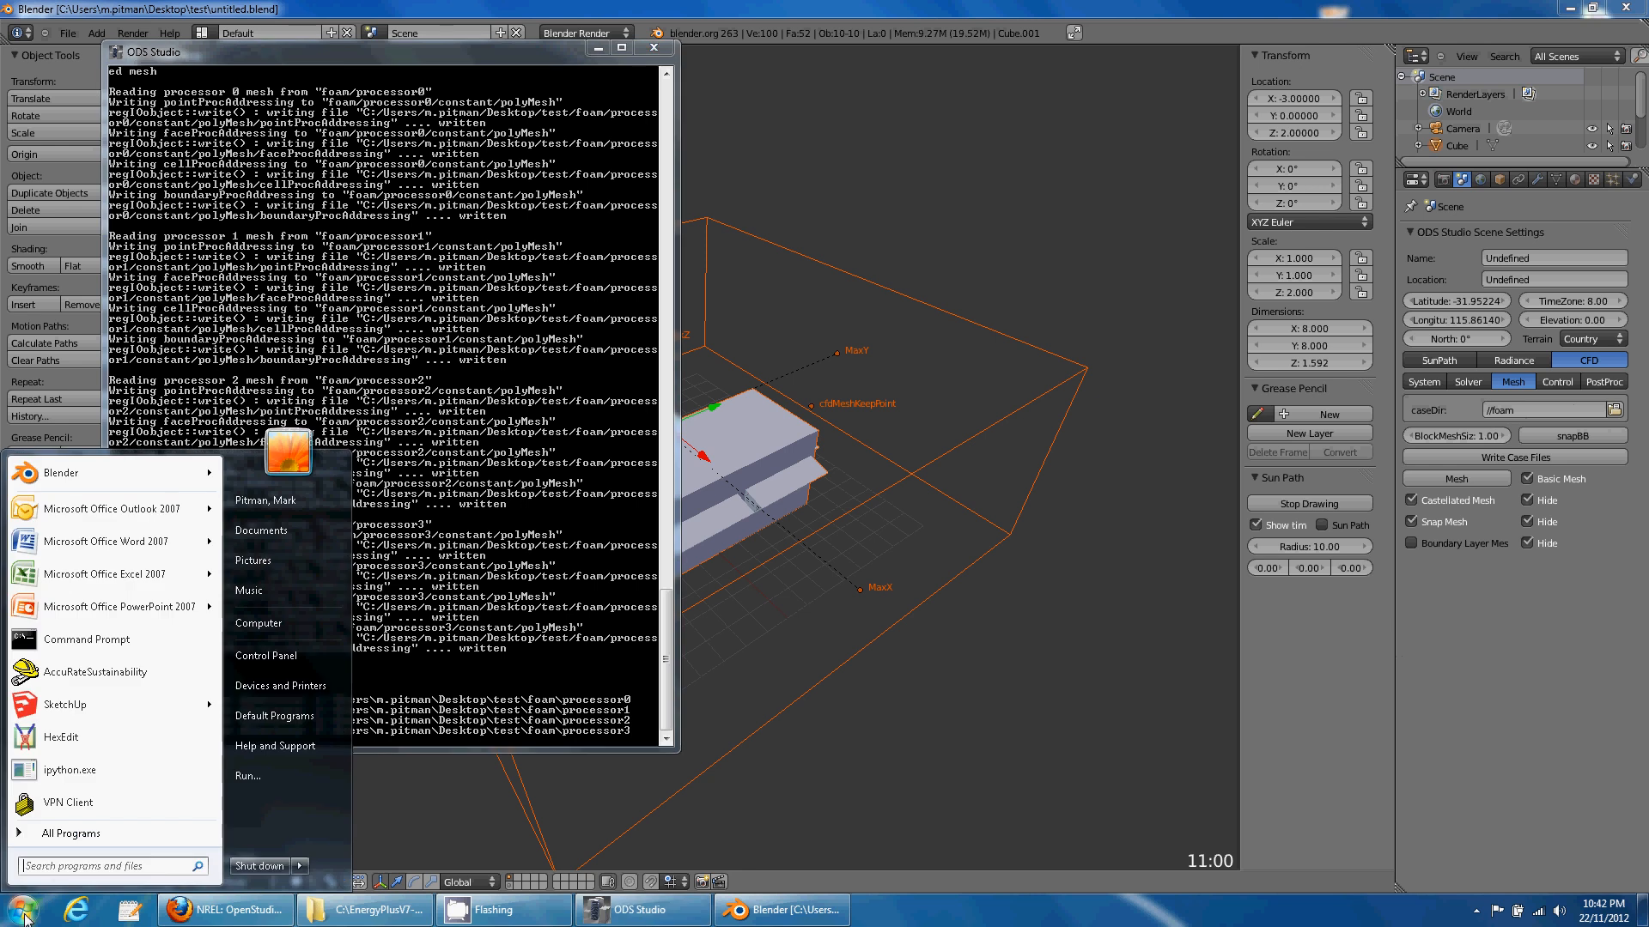
click(65, 831)
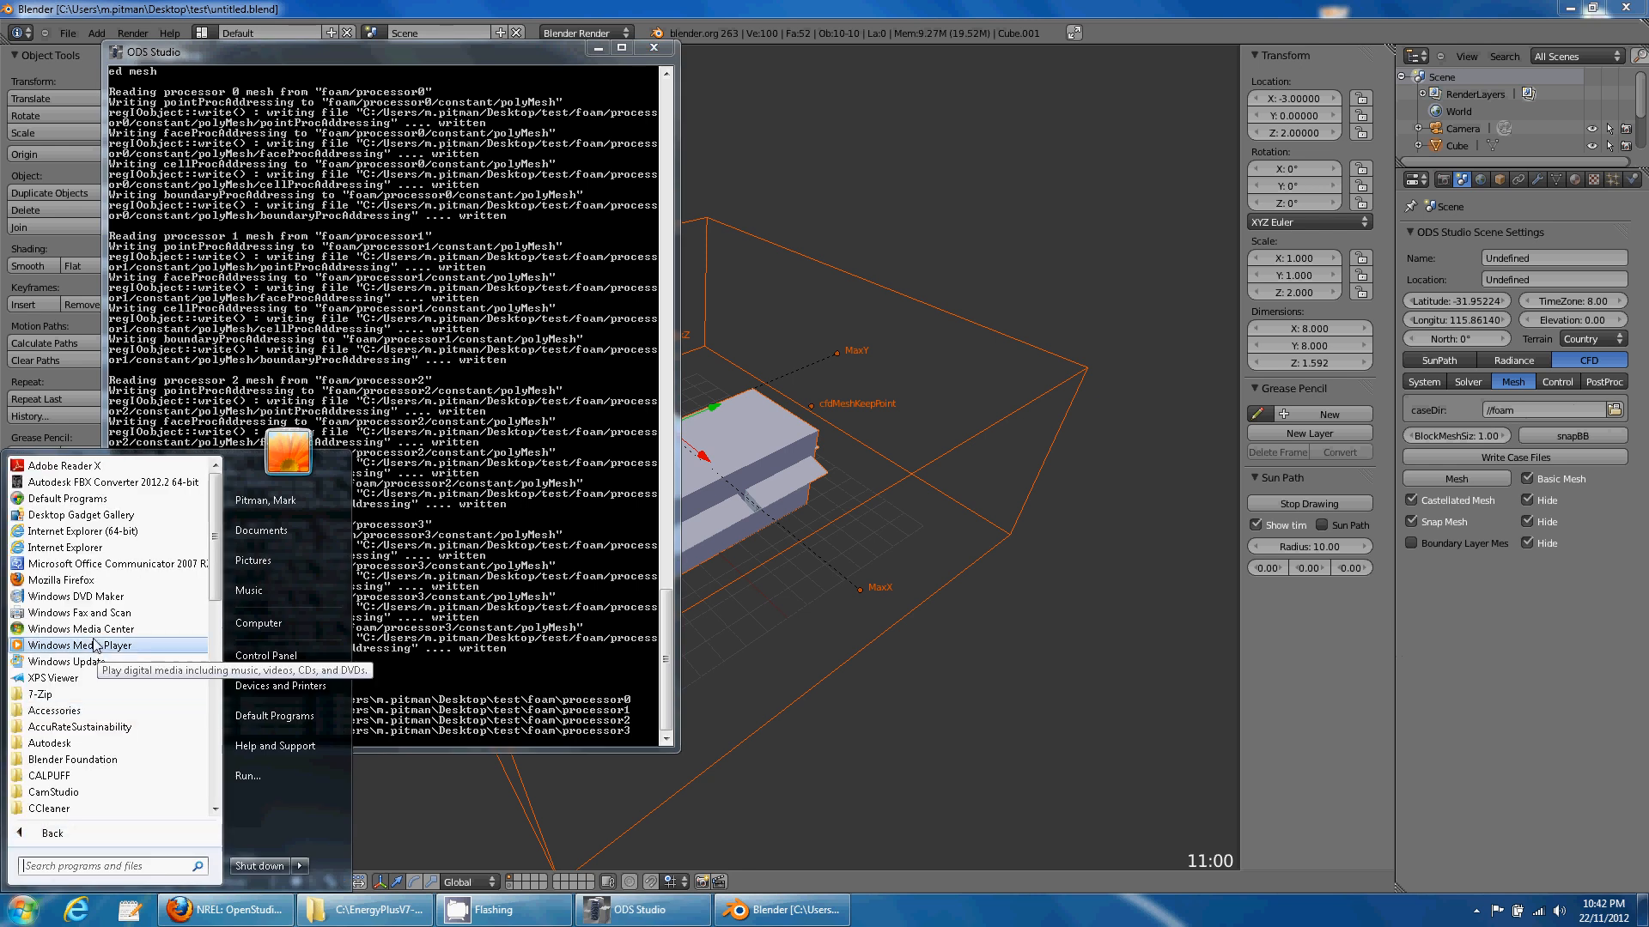
scroll(95, 735, down, 5)
scroll(86, 747, down, 3)
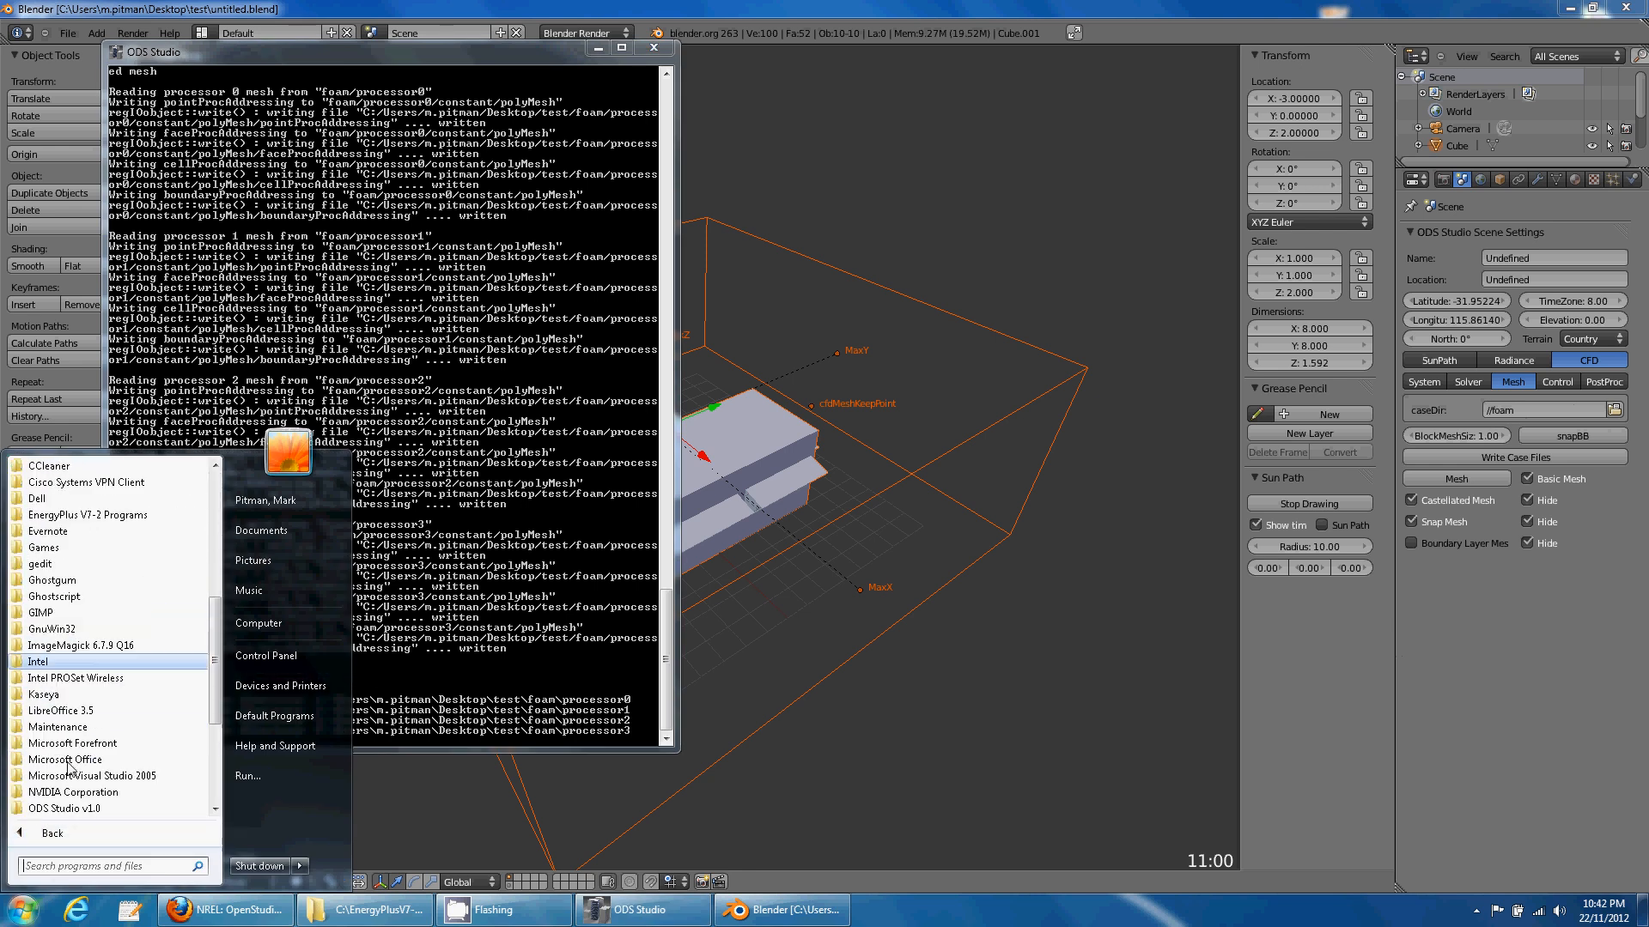
click(67, 793)
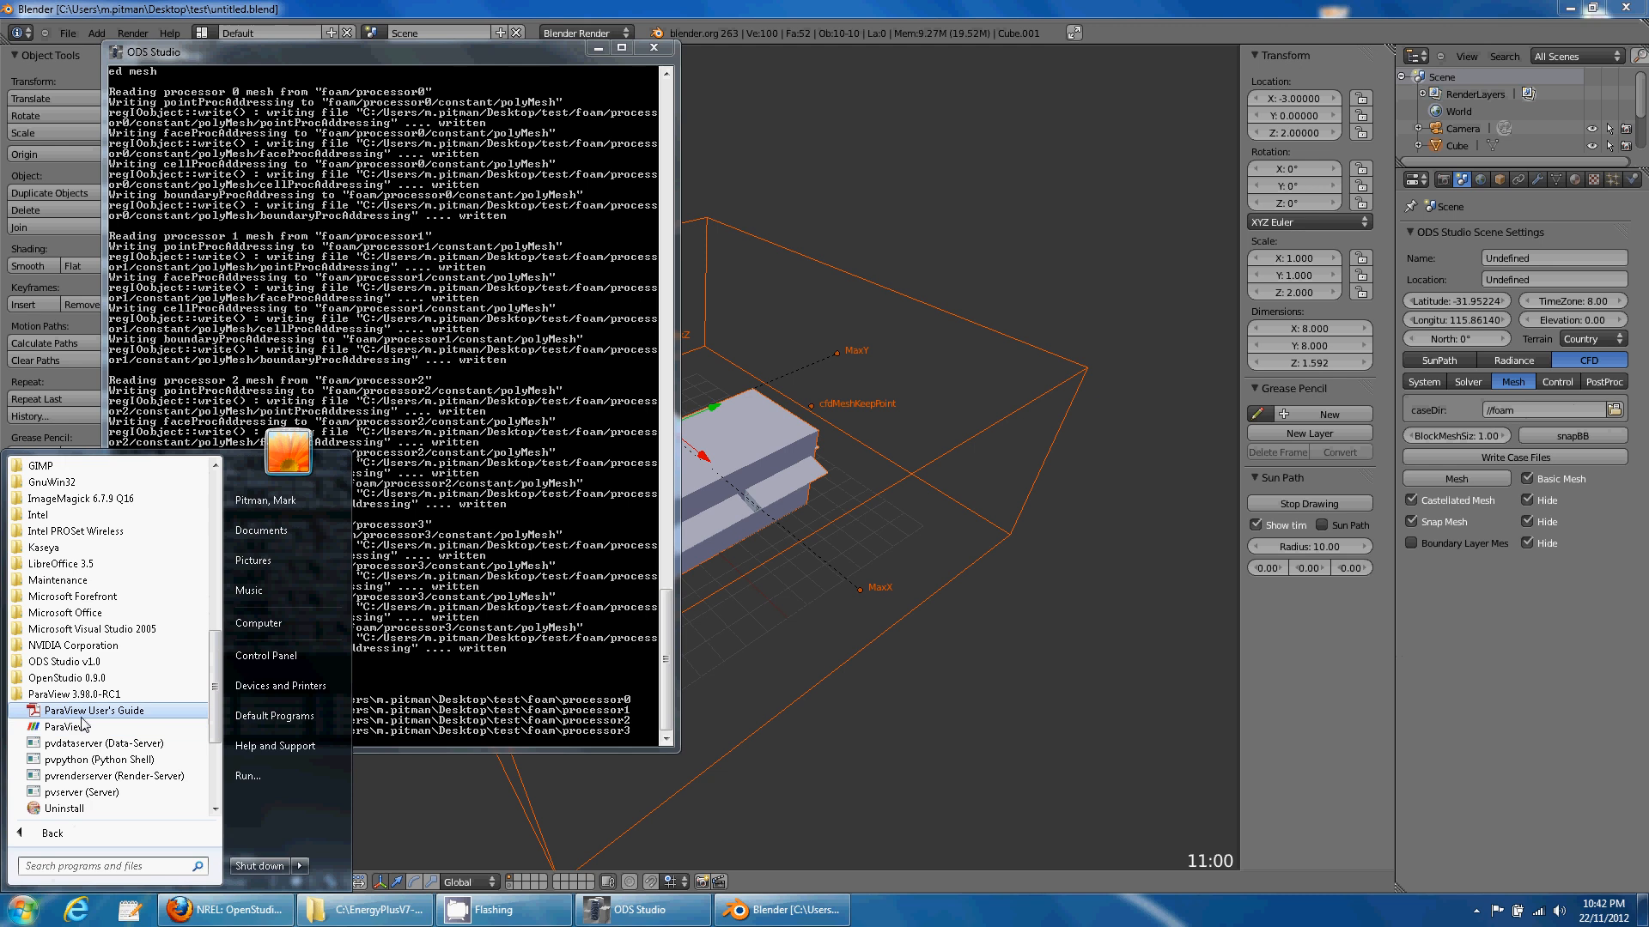
click(76, 736)
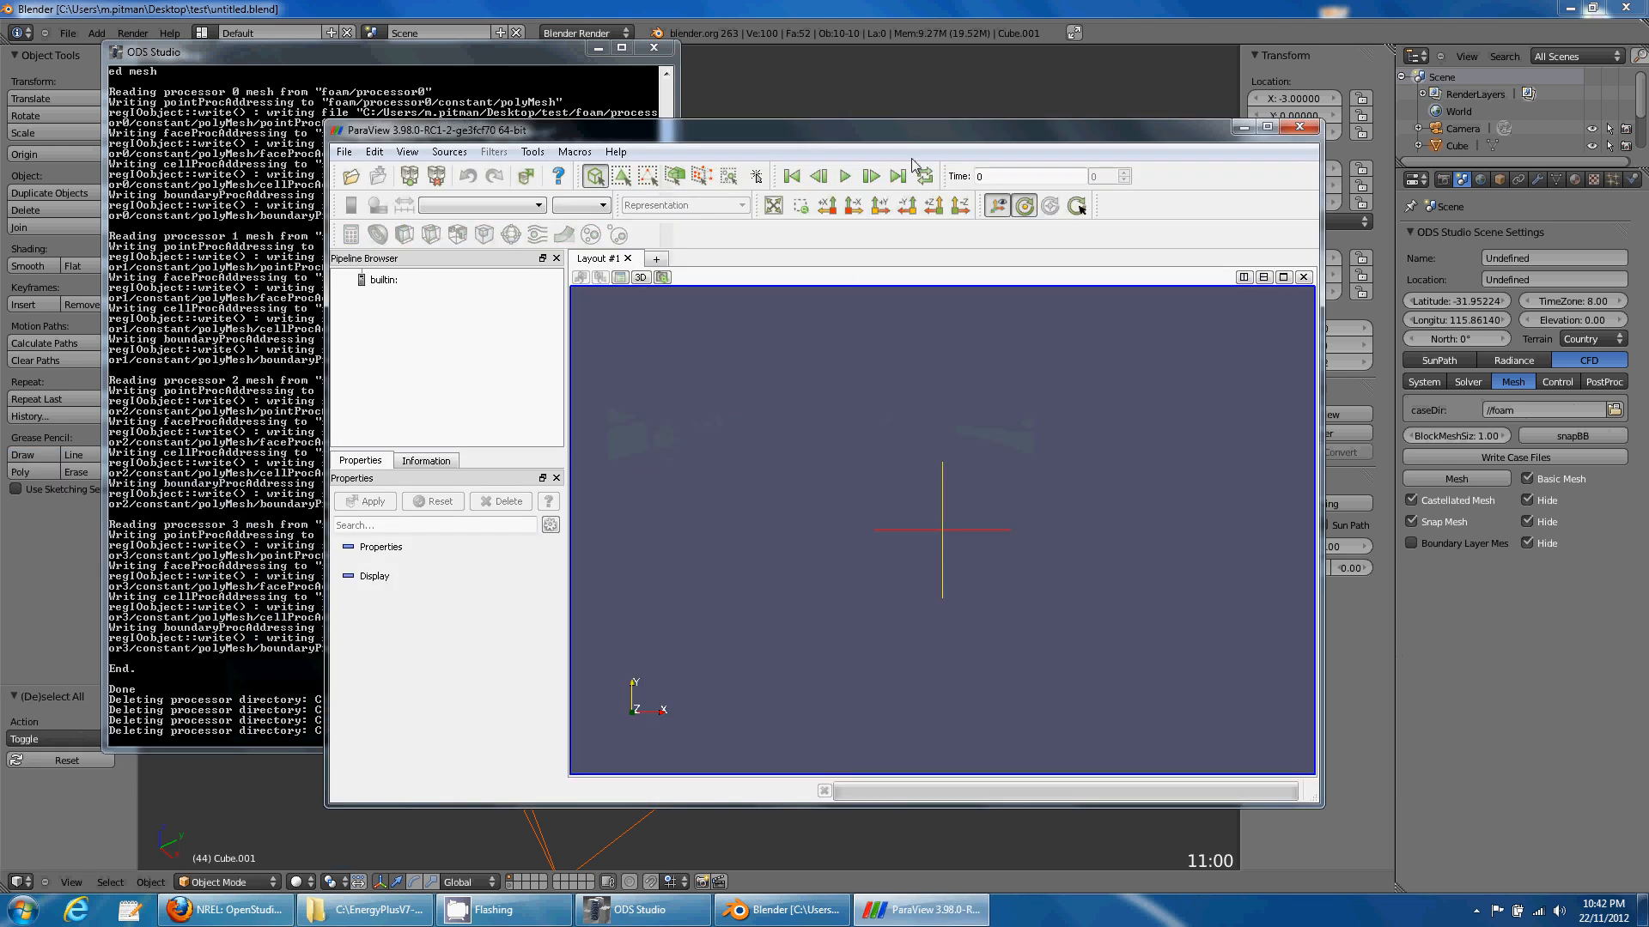
double_click(922, 139)
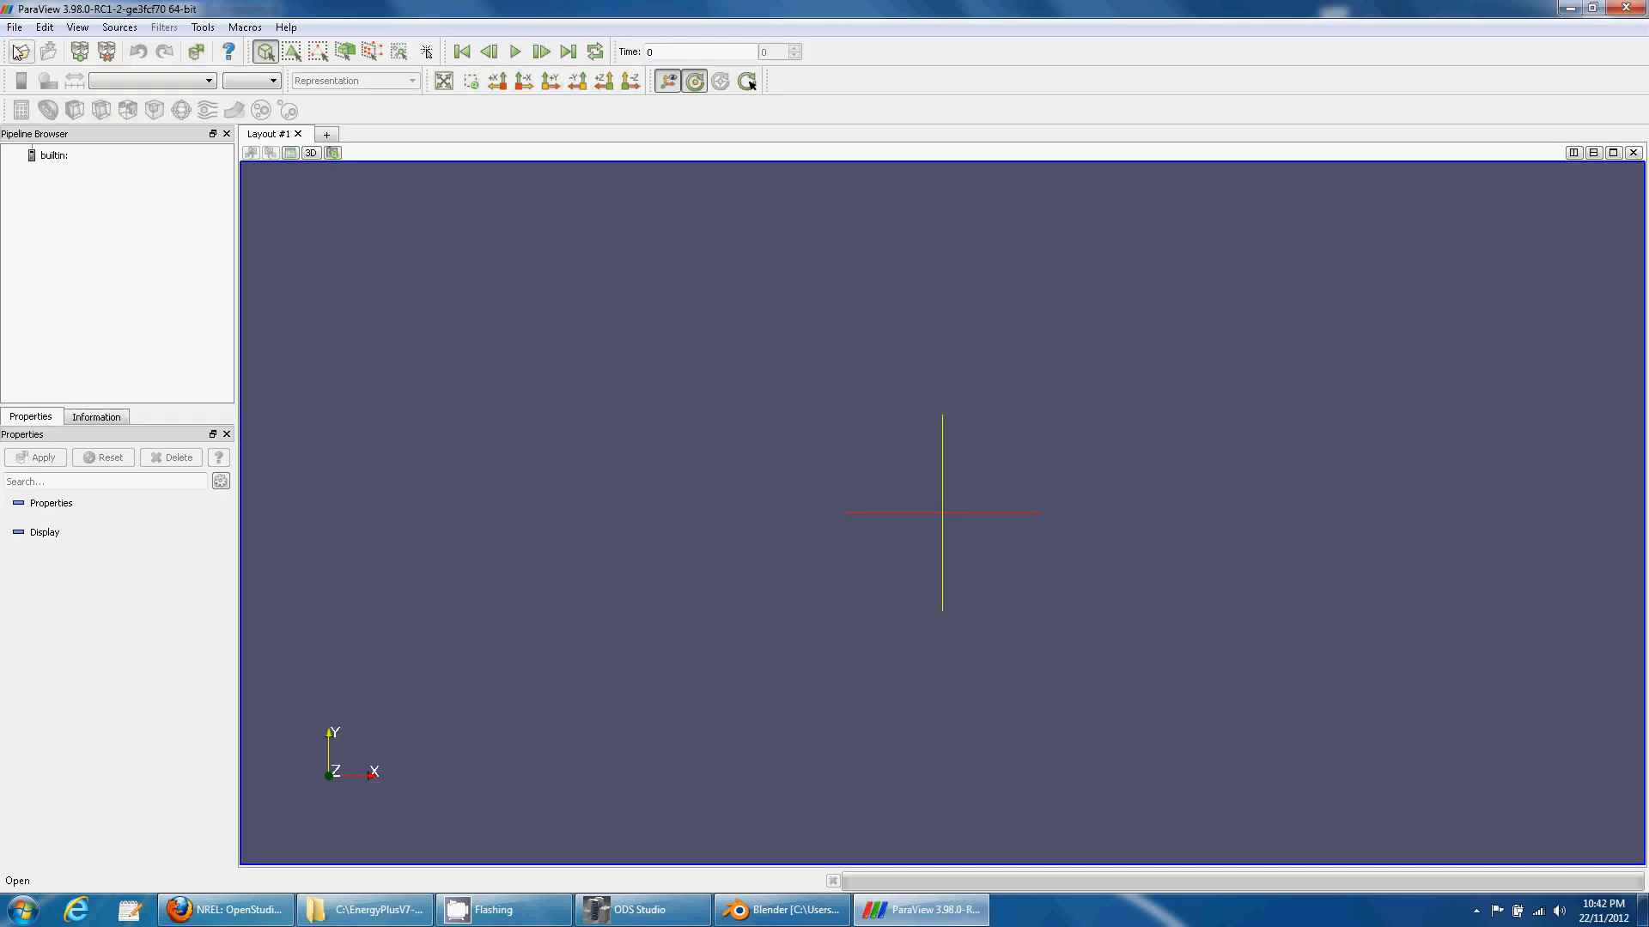
- Open case.foam from the Desktop/test/foam folder
click(21, 52)
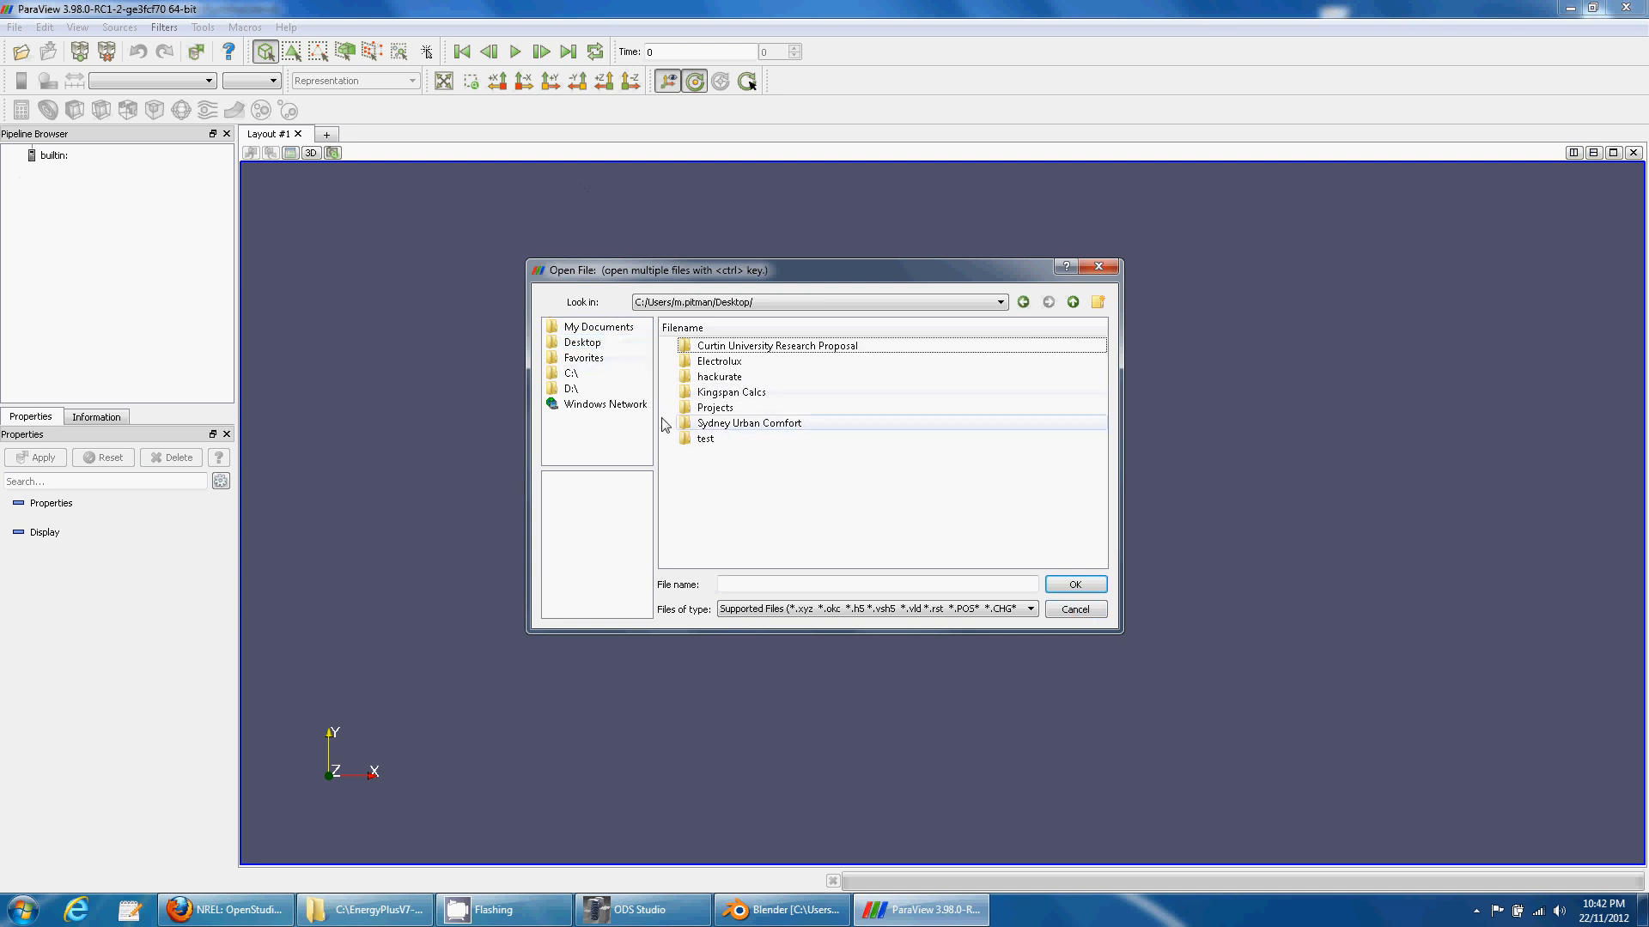
double_click(711, 439)
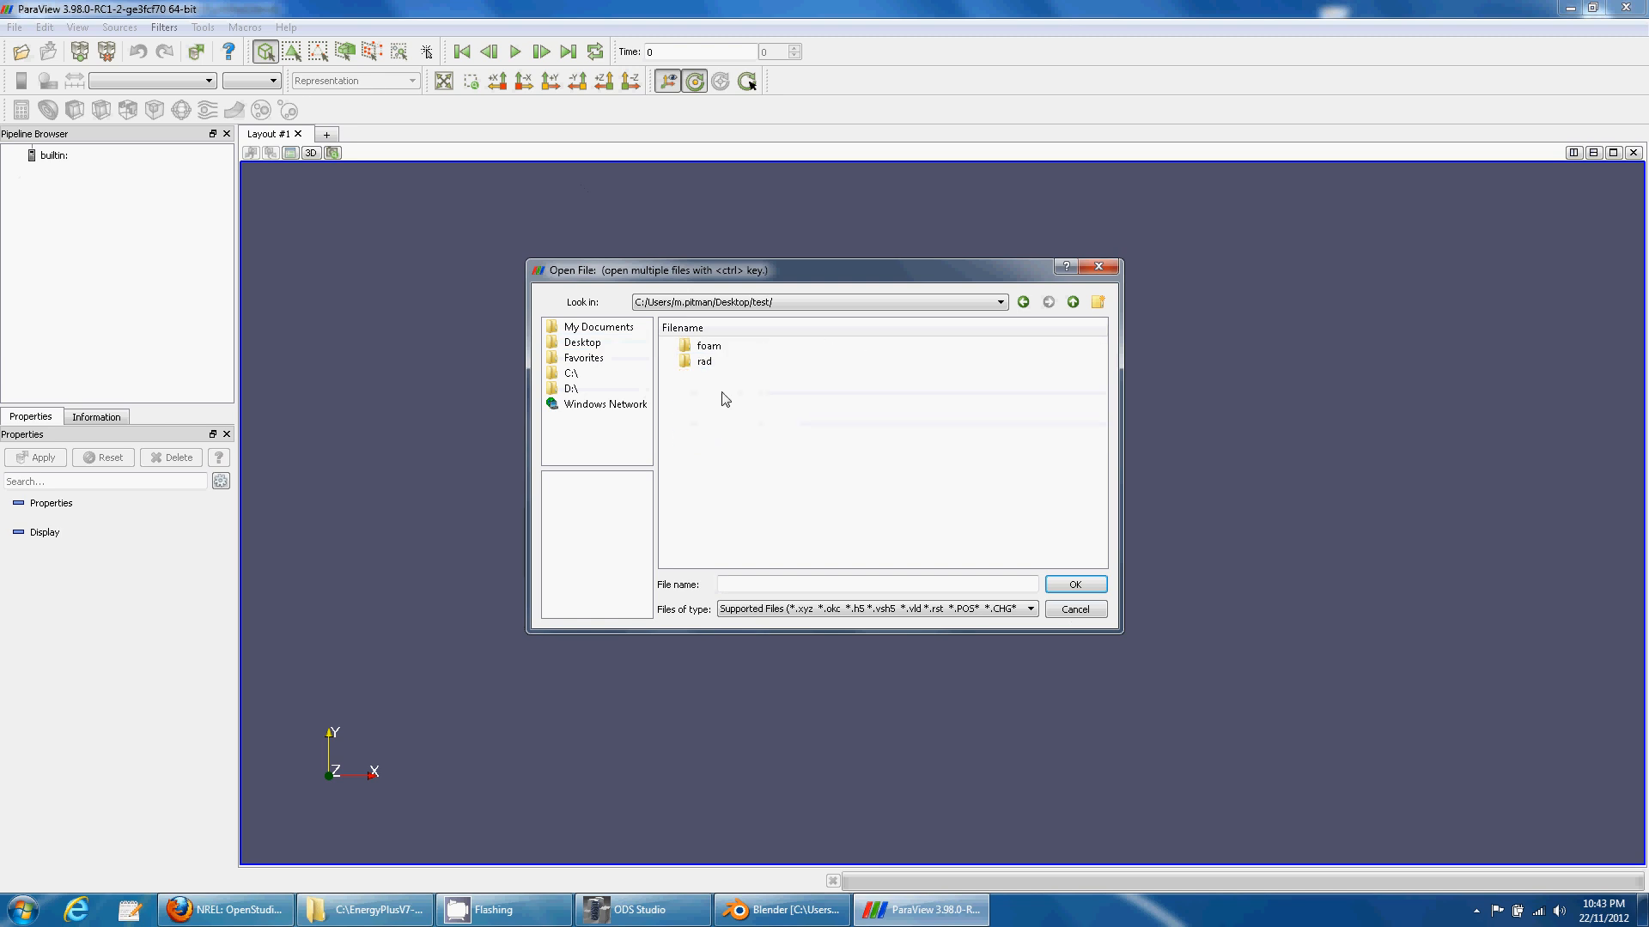
double_click(708, 346)
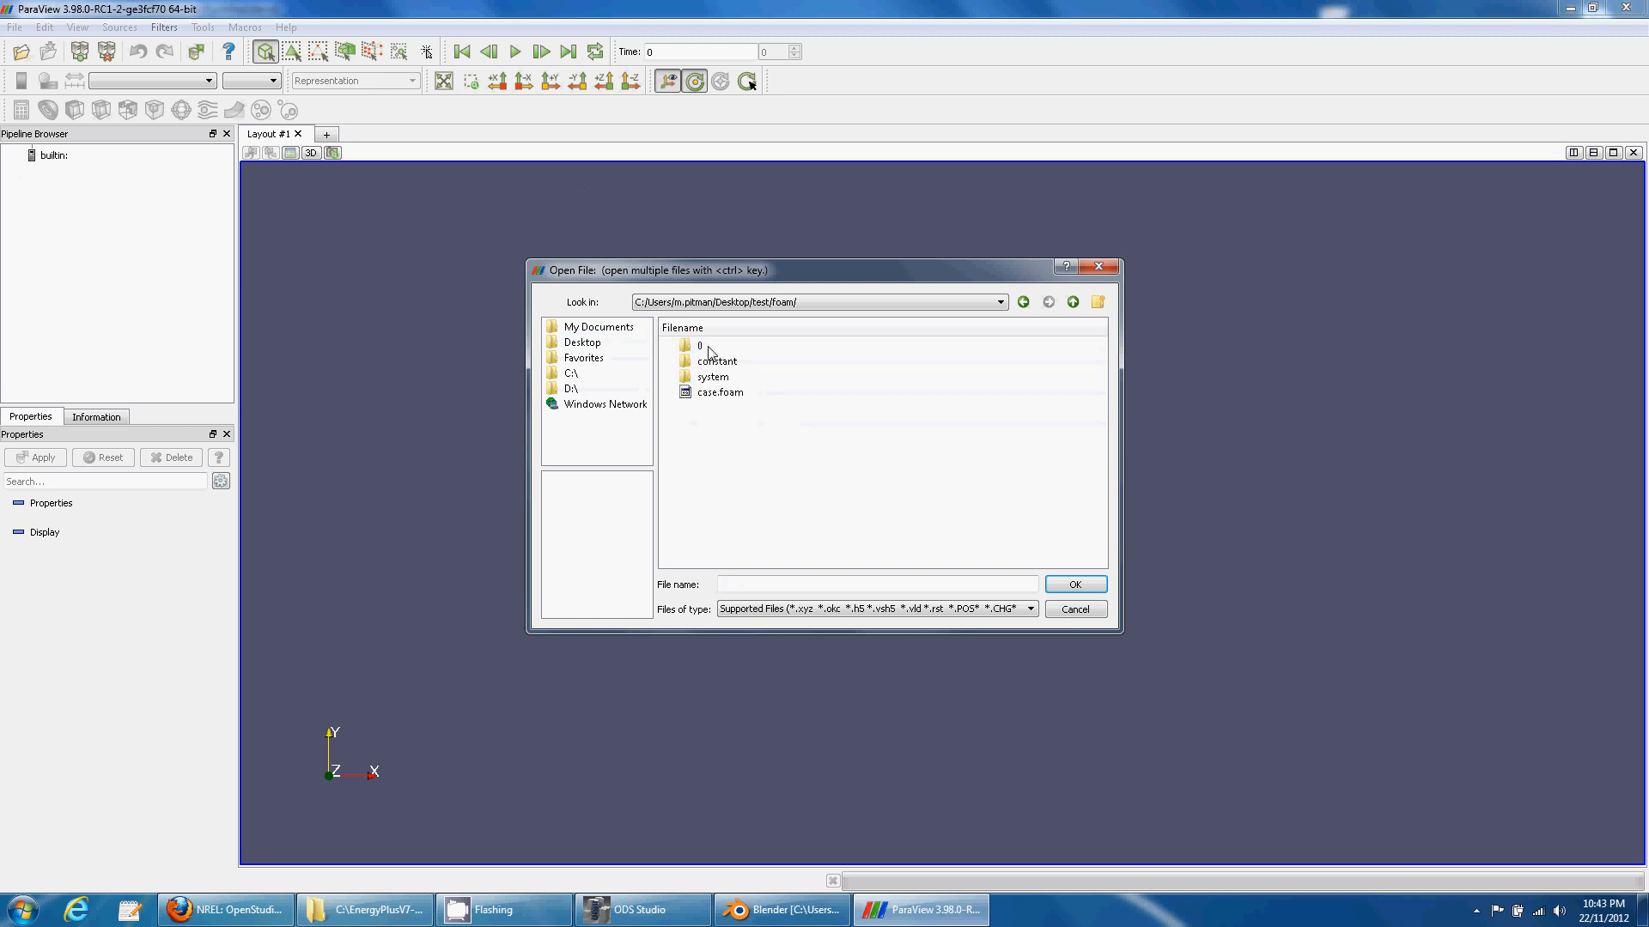
click(720, 393)
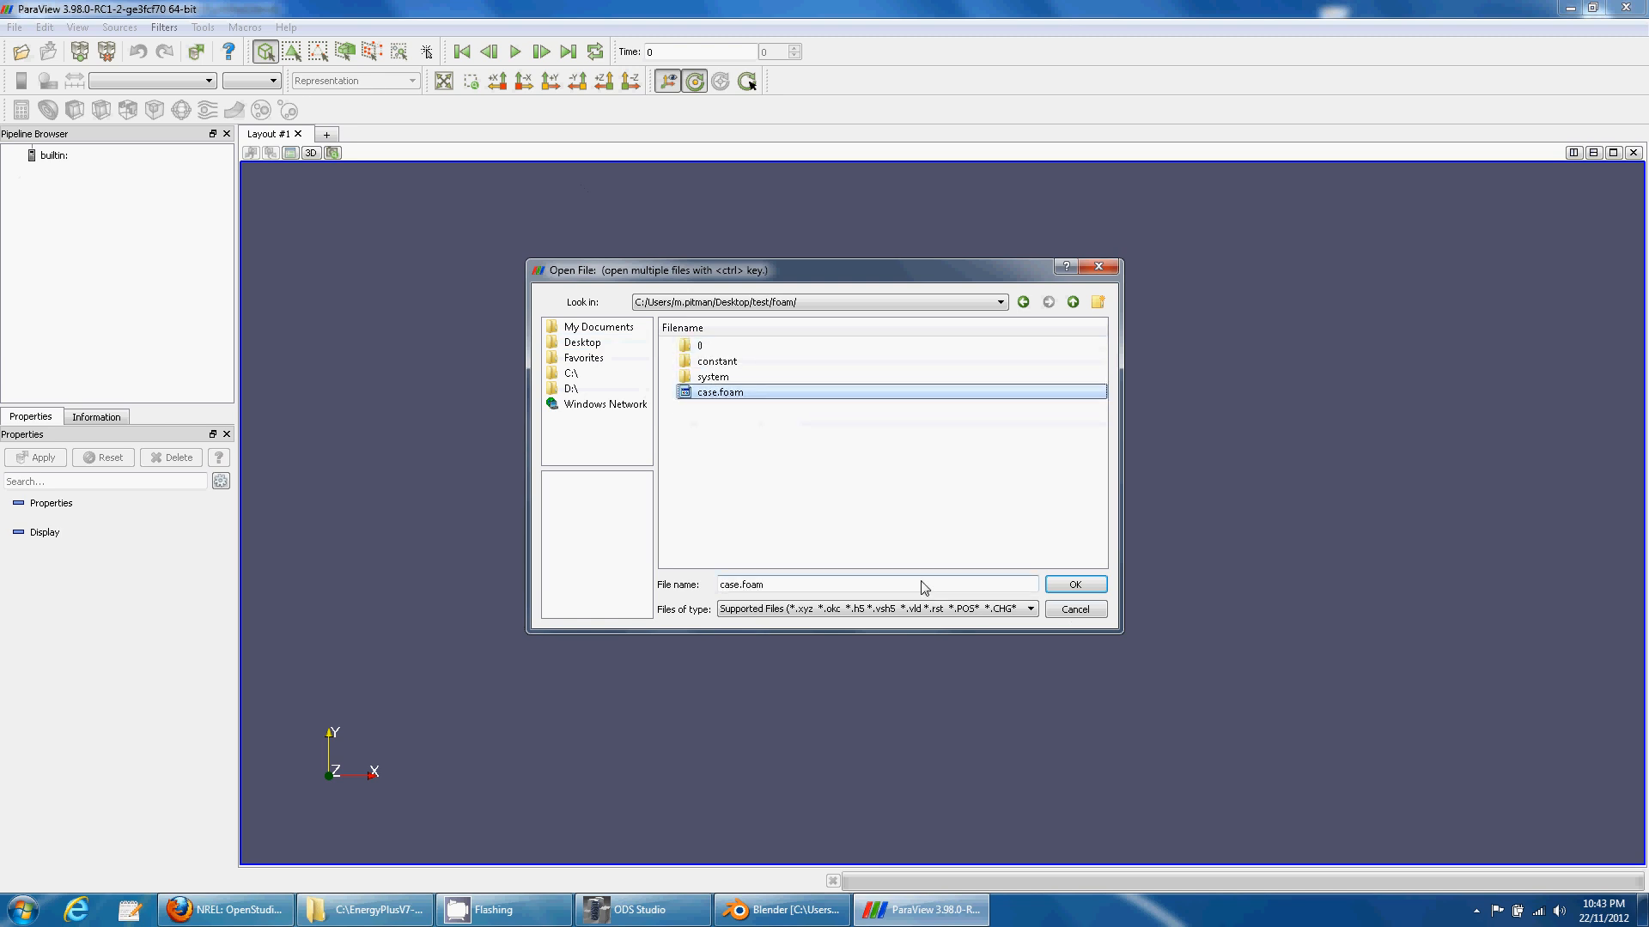
click(1068, 586)
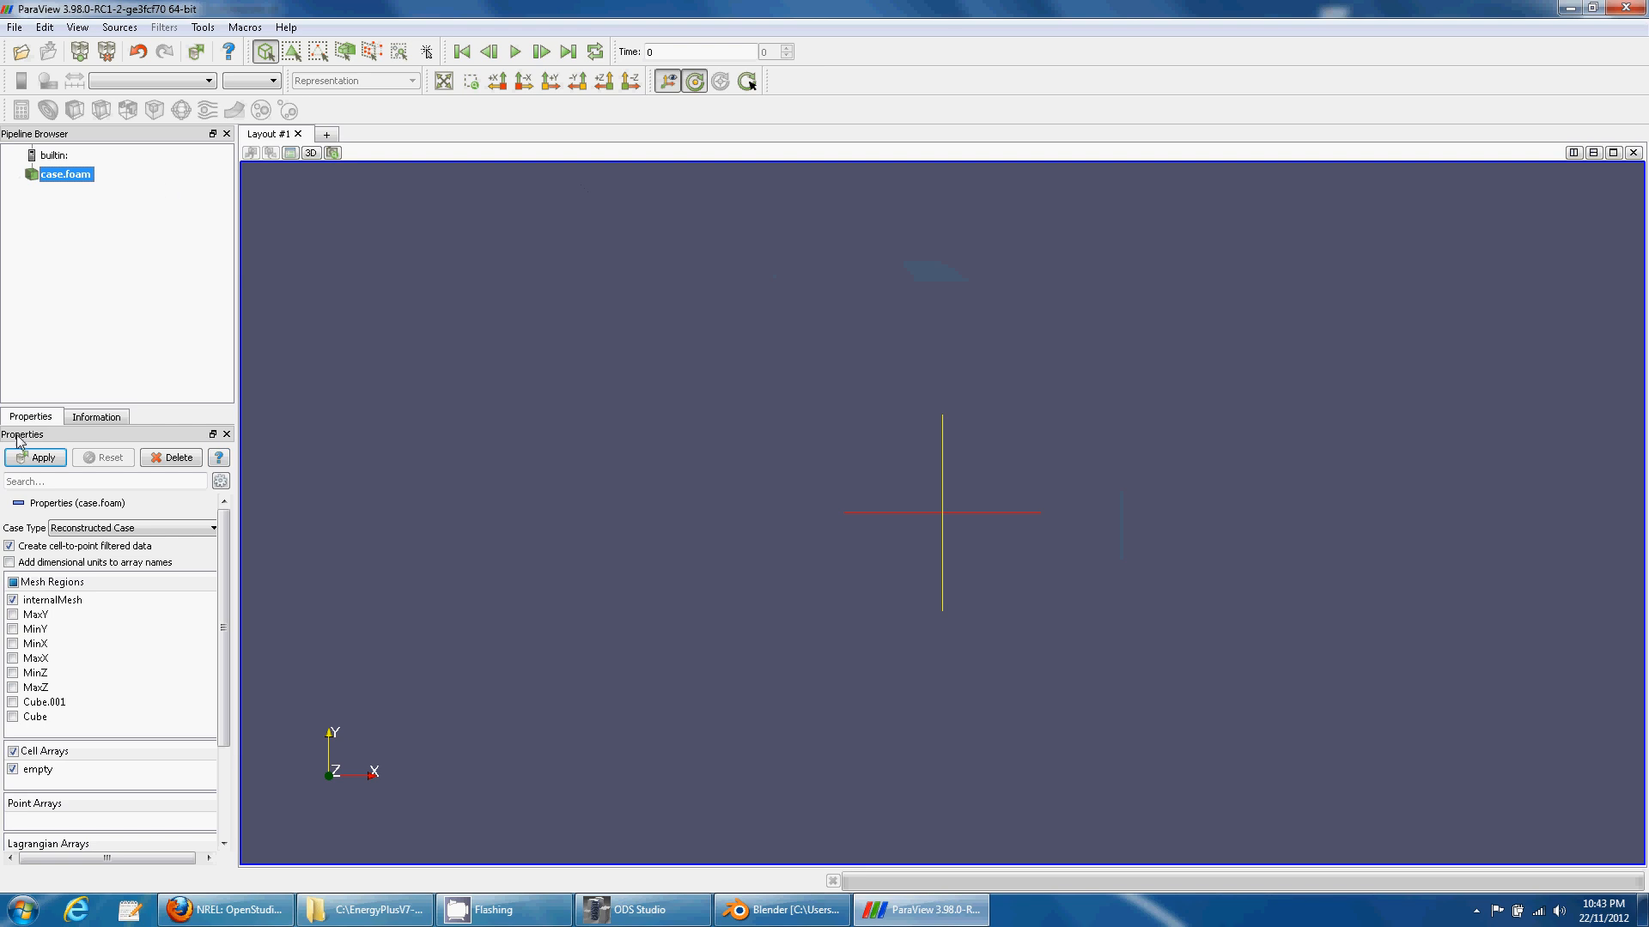
- Load all mesh regions and display the case mesh as a wireframe
click(12, 582)
click(36, 458)
drag(707, 677, 730, 661)
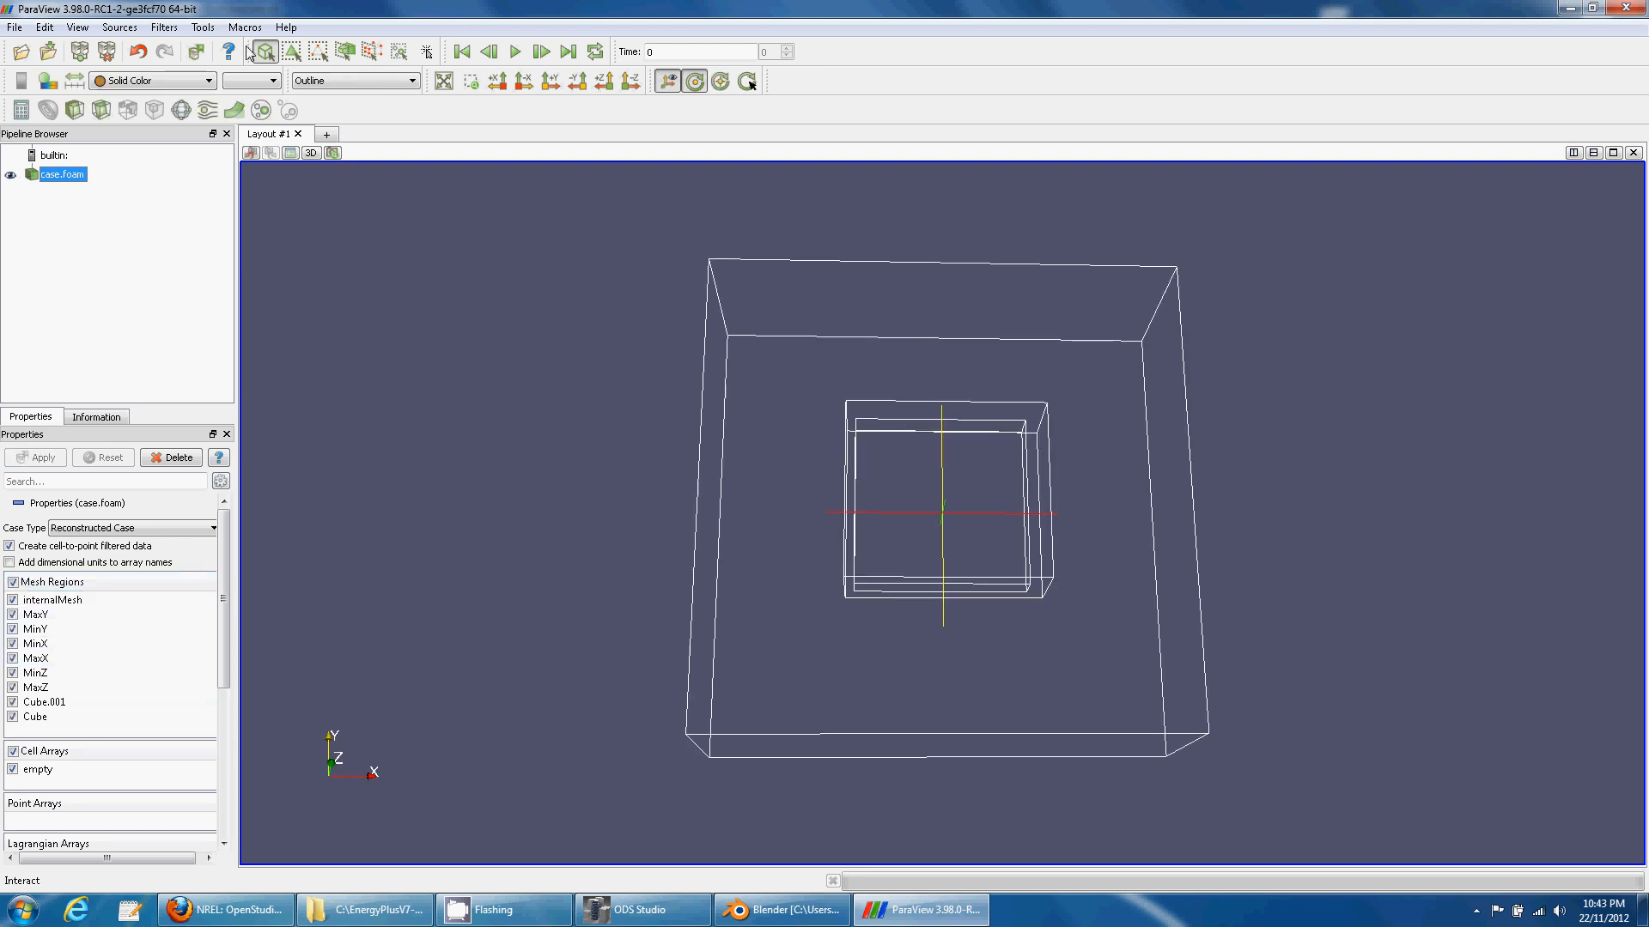
click(324, 81)
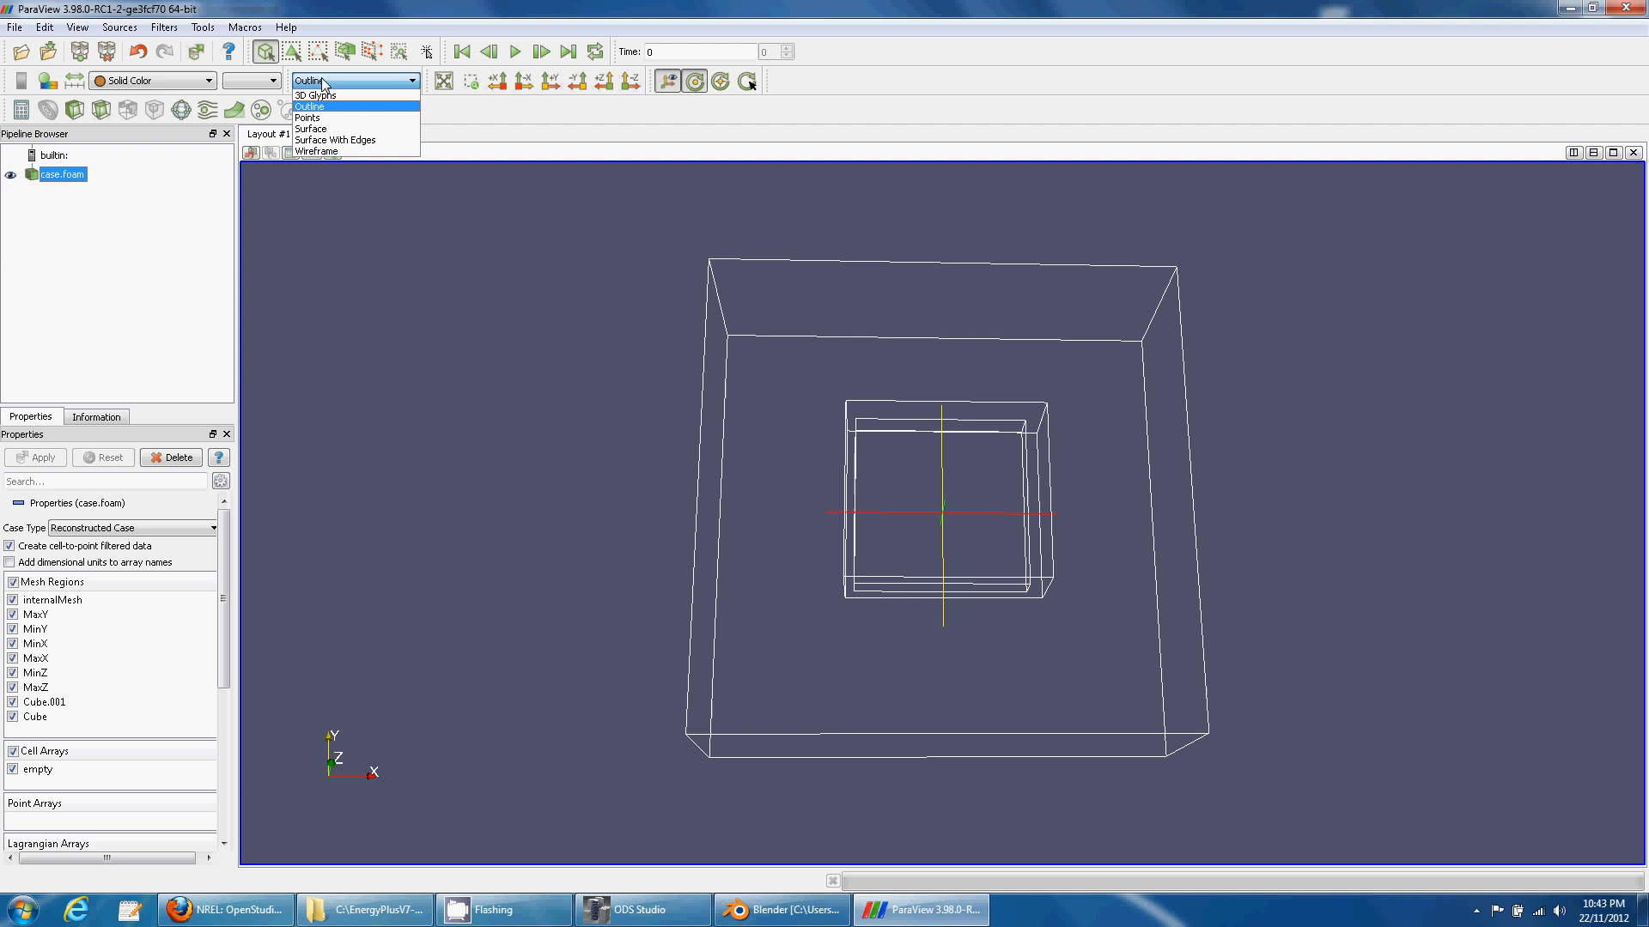
click(322, 151)
- Orbit and zoom around the building mesh to inspect it, then close ParaView
drag(684, 626, 814, 496)
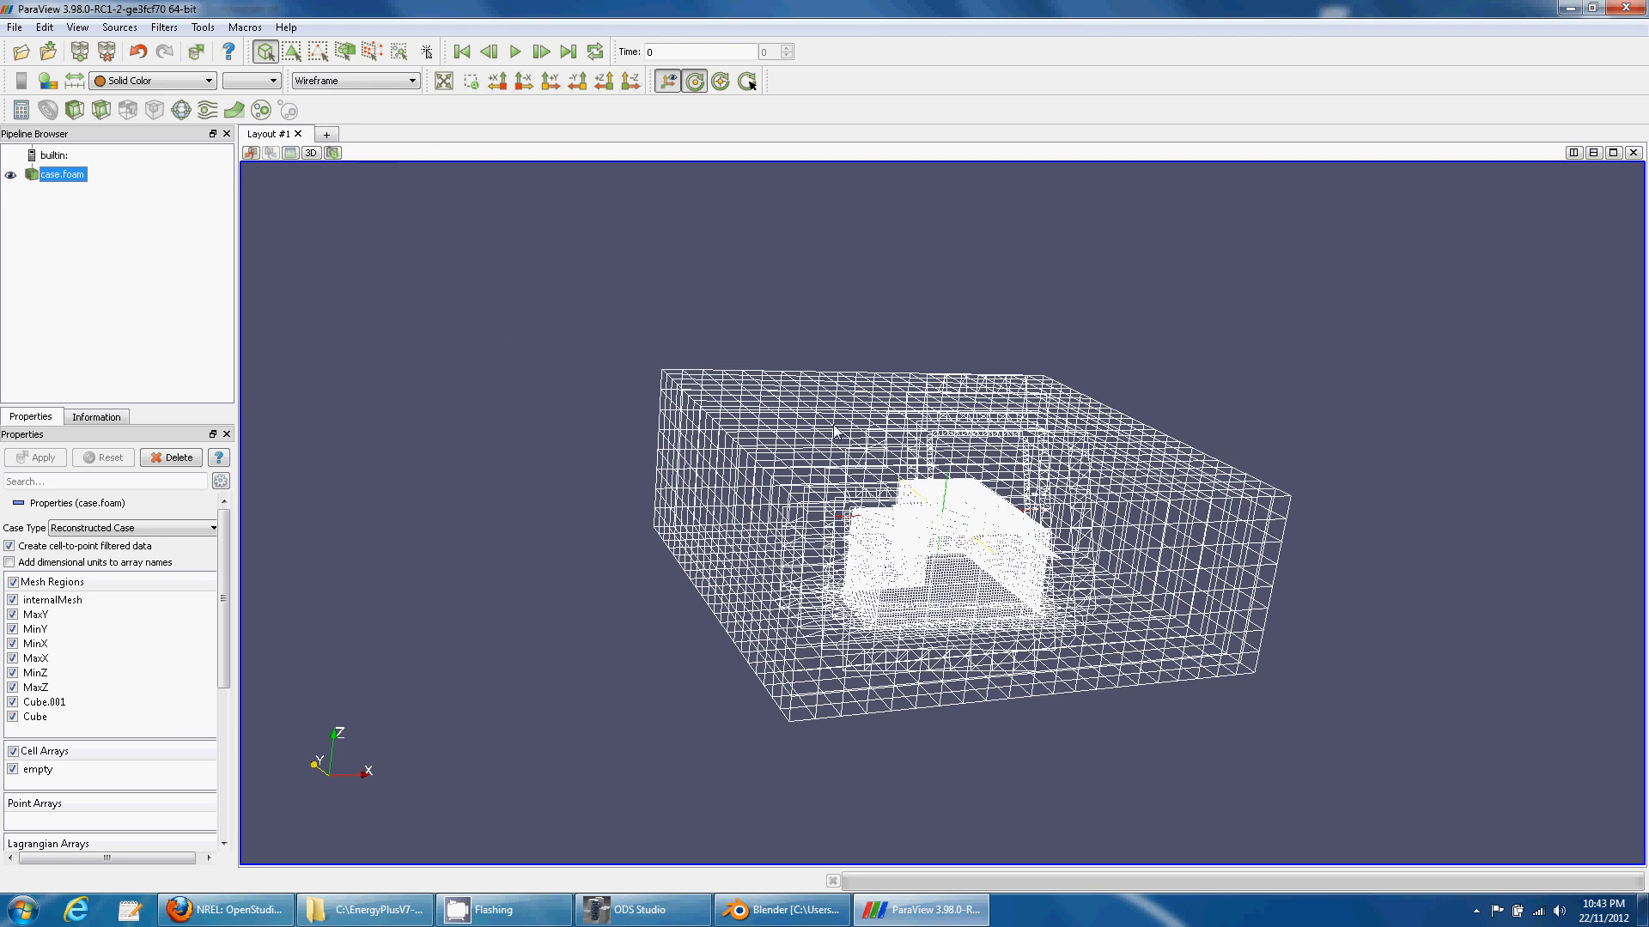
scroll(819, 497, up, 5)
middle_drag(822, 498, 780, 417)
drag(783, 423, 962, 505)
scroll(890, 492, up, 3)
middle_drag(927, 505, 623, 552)
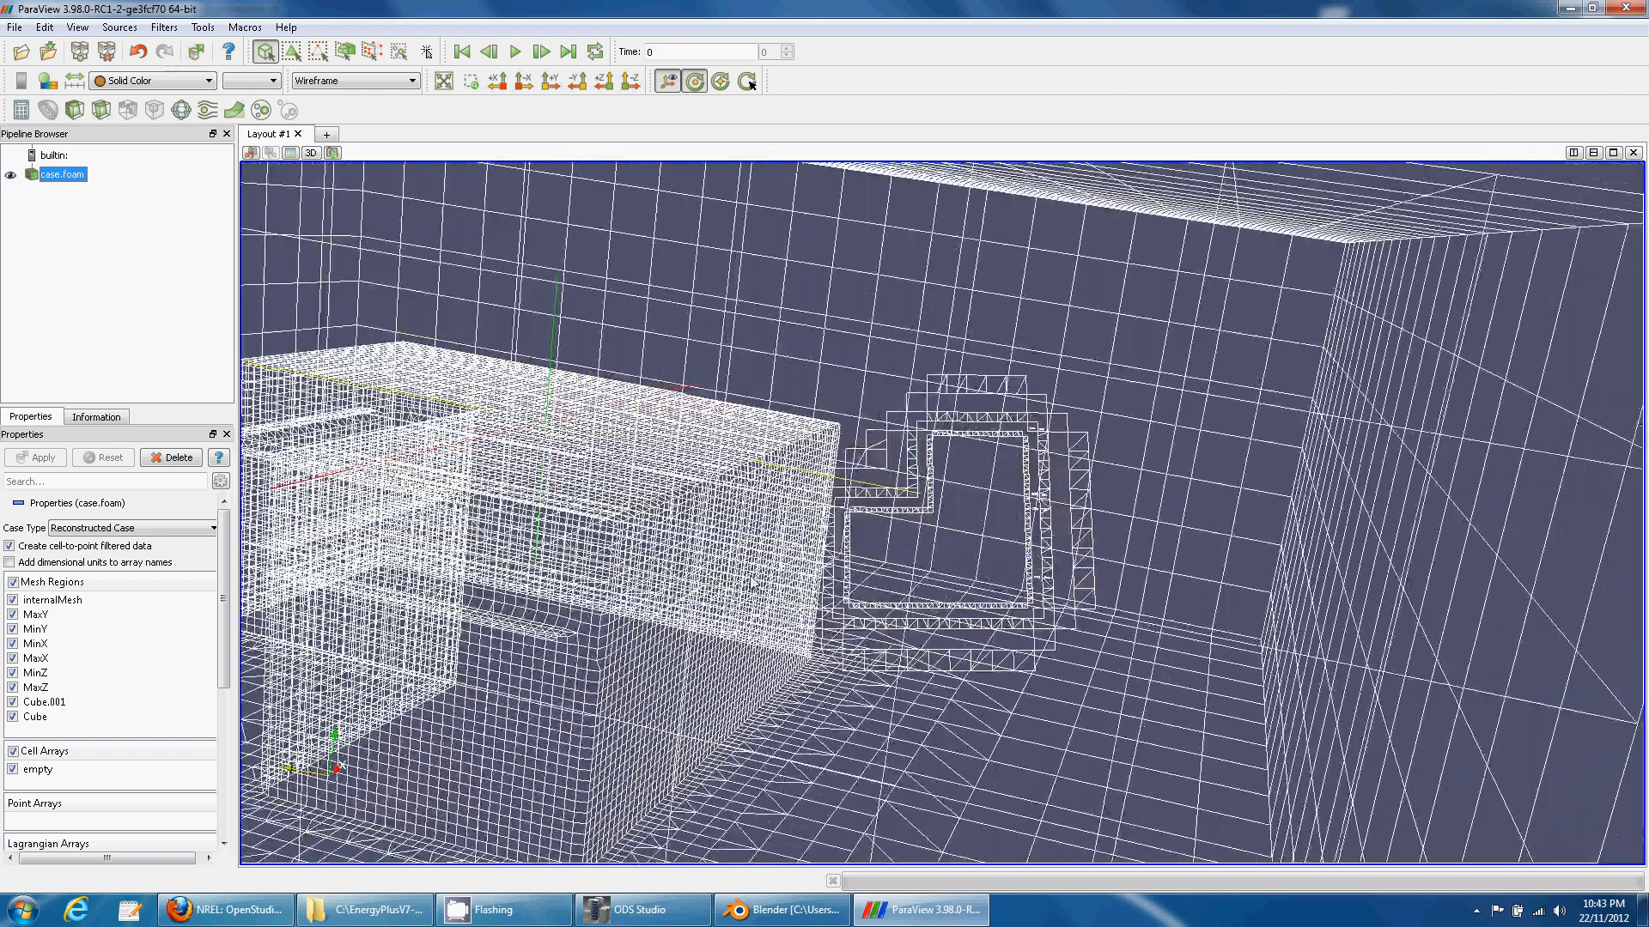
scroll(730, 533, down, 4)
middle_drag(730, 472, 765, 462)
drag(762, 462, 873, 553)
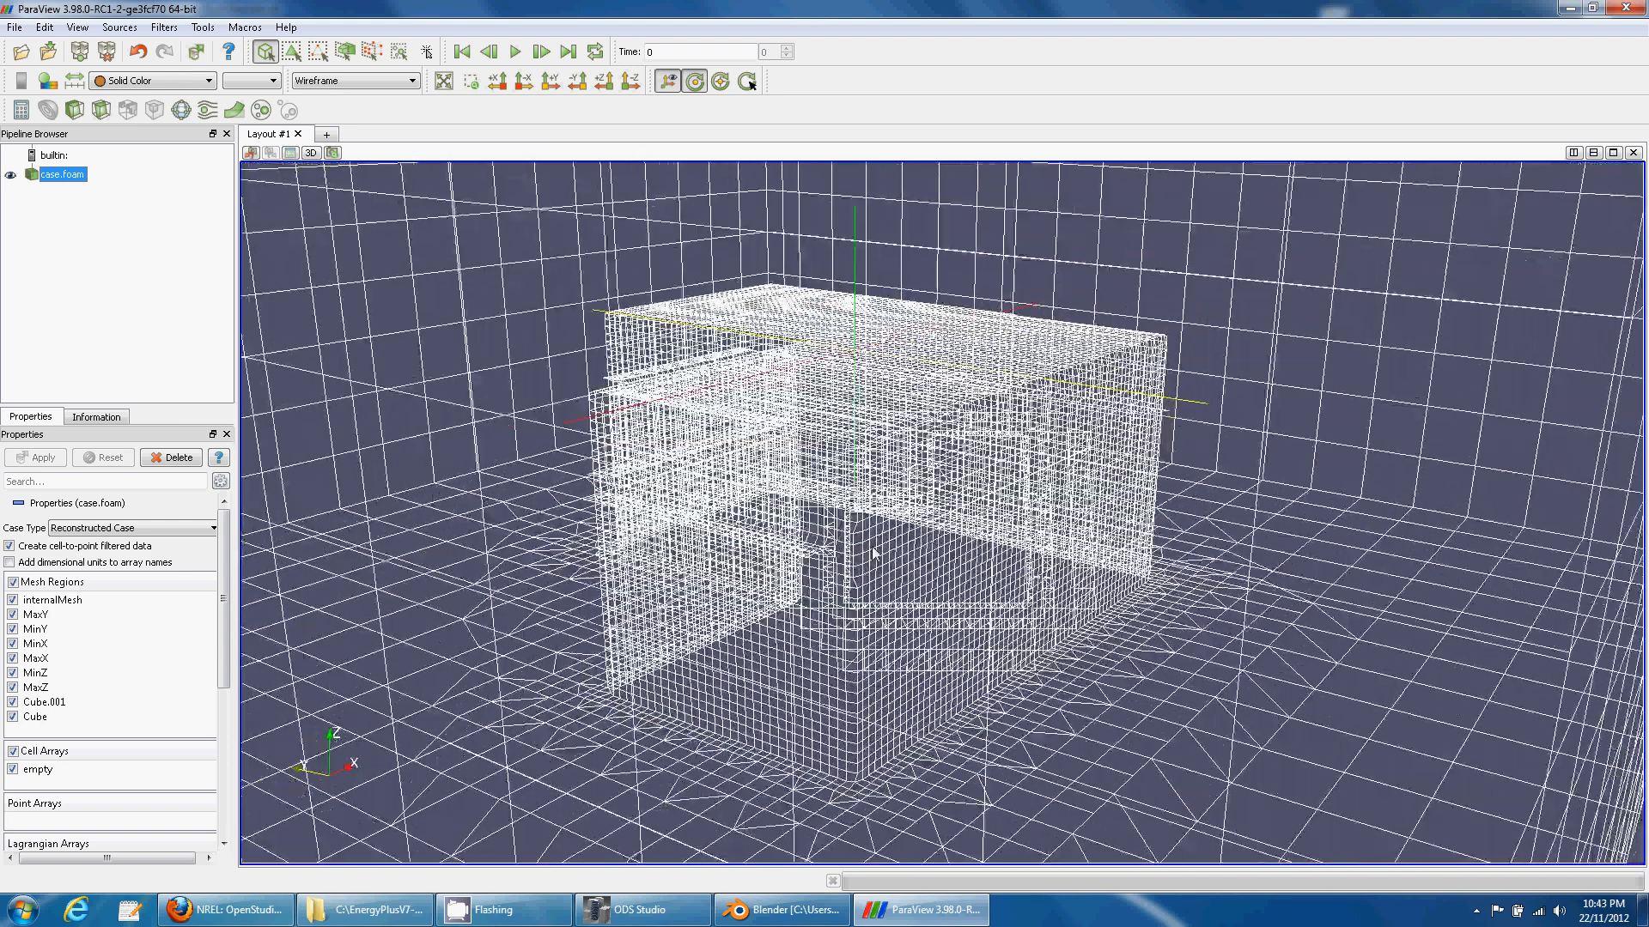
scroll(846, 541, down, 10)
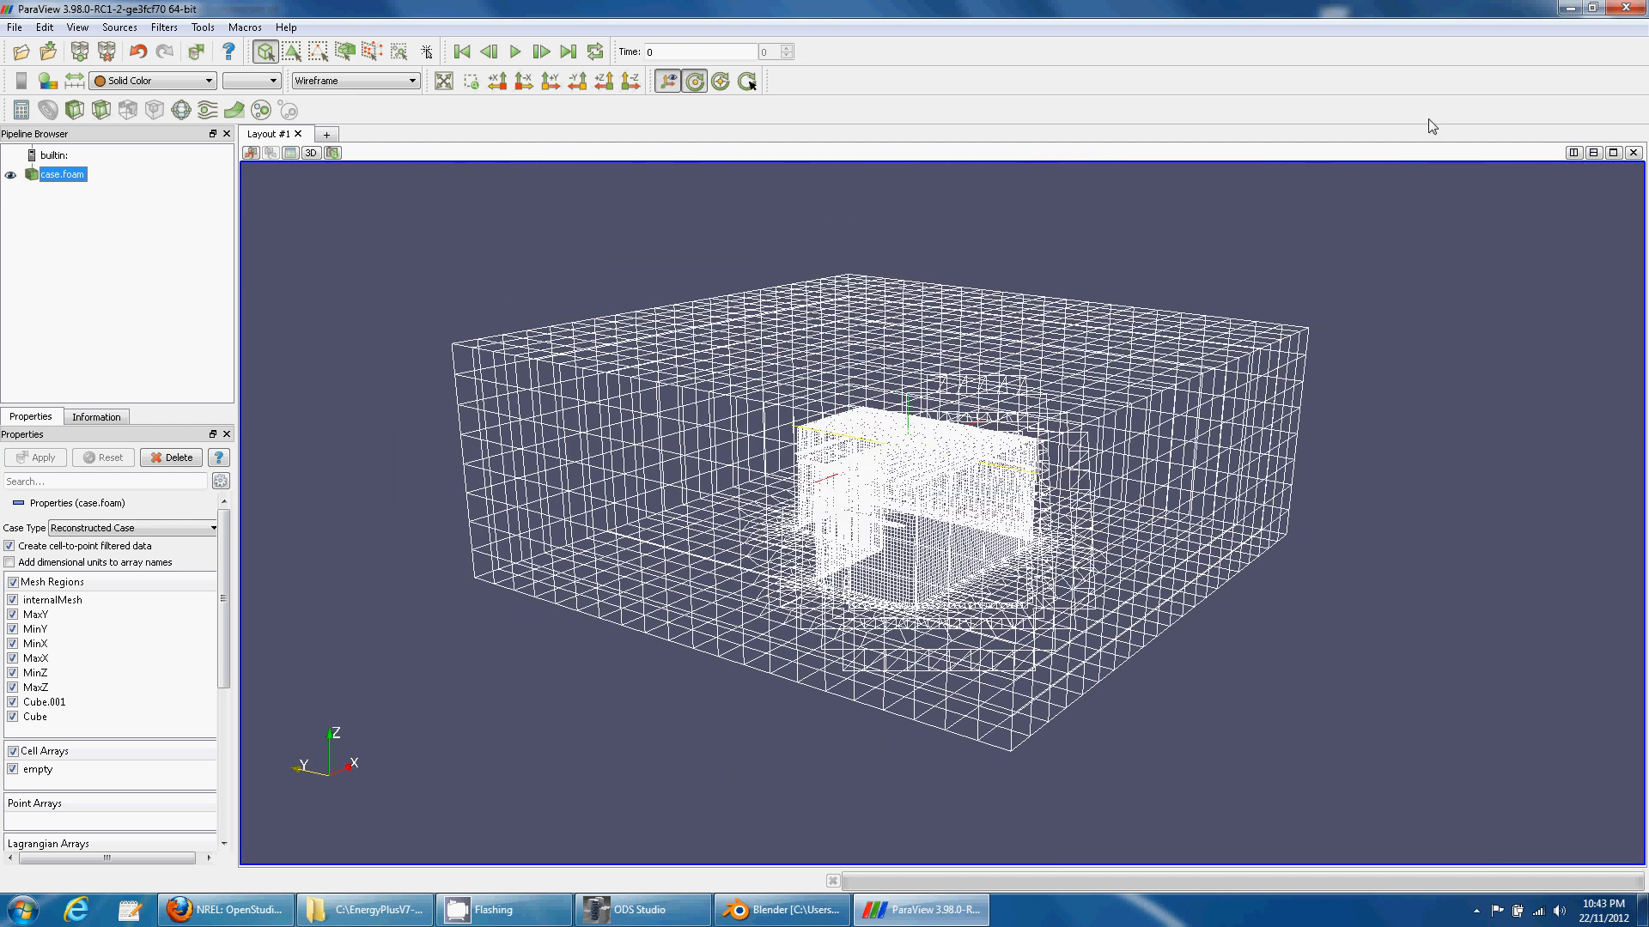
click(1633, 9)
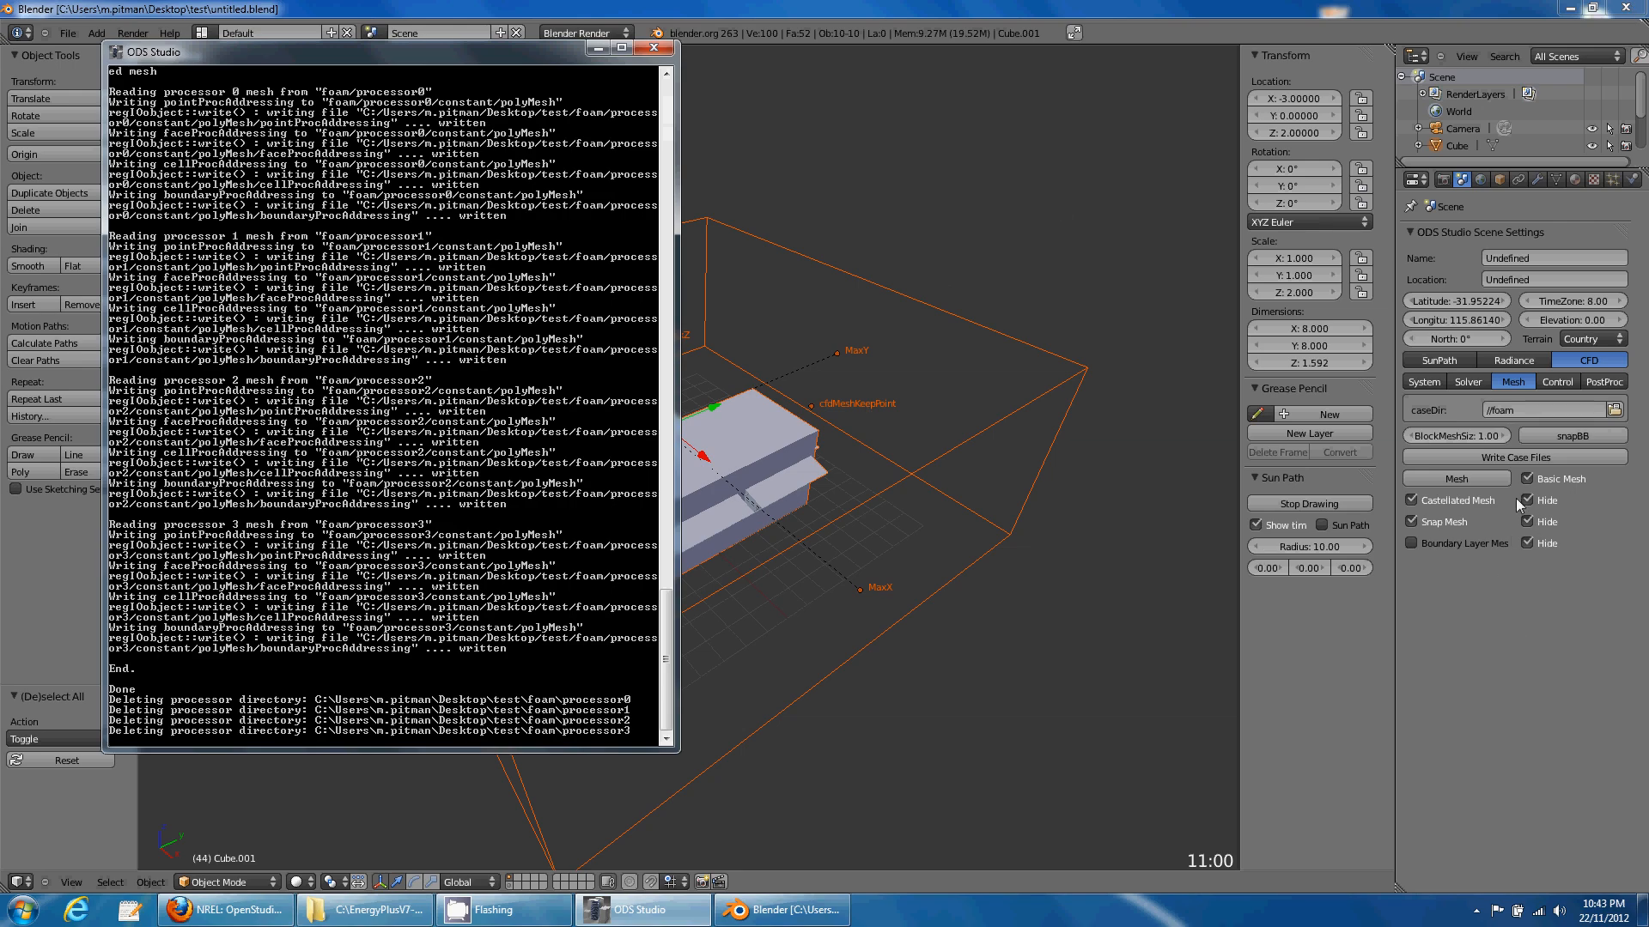
- Run the CFD case from the CFD Control tab and watch simpleFoam residuals in the console
click(1554, 383)
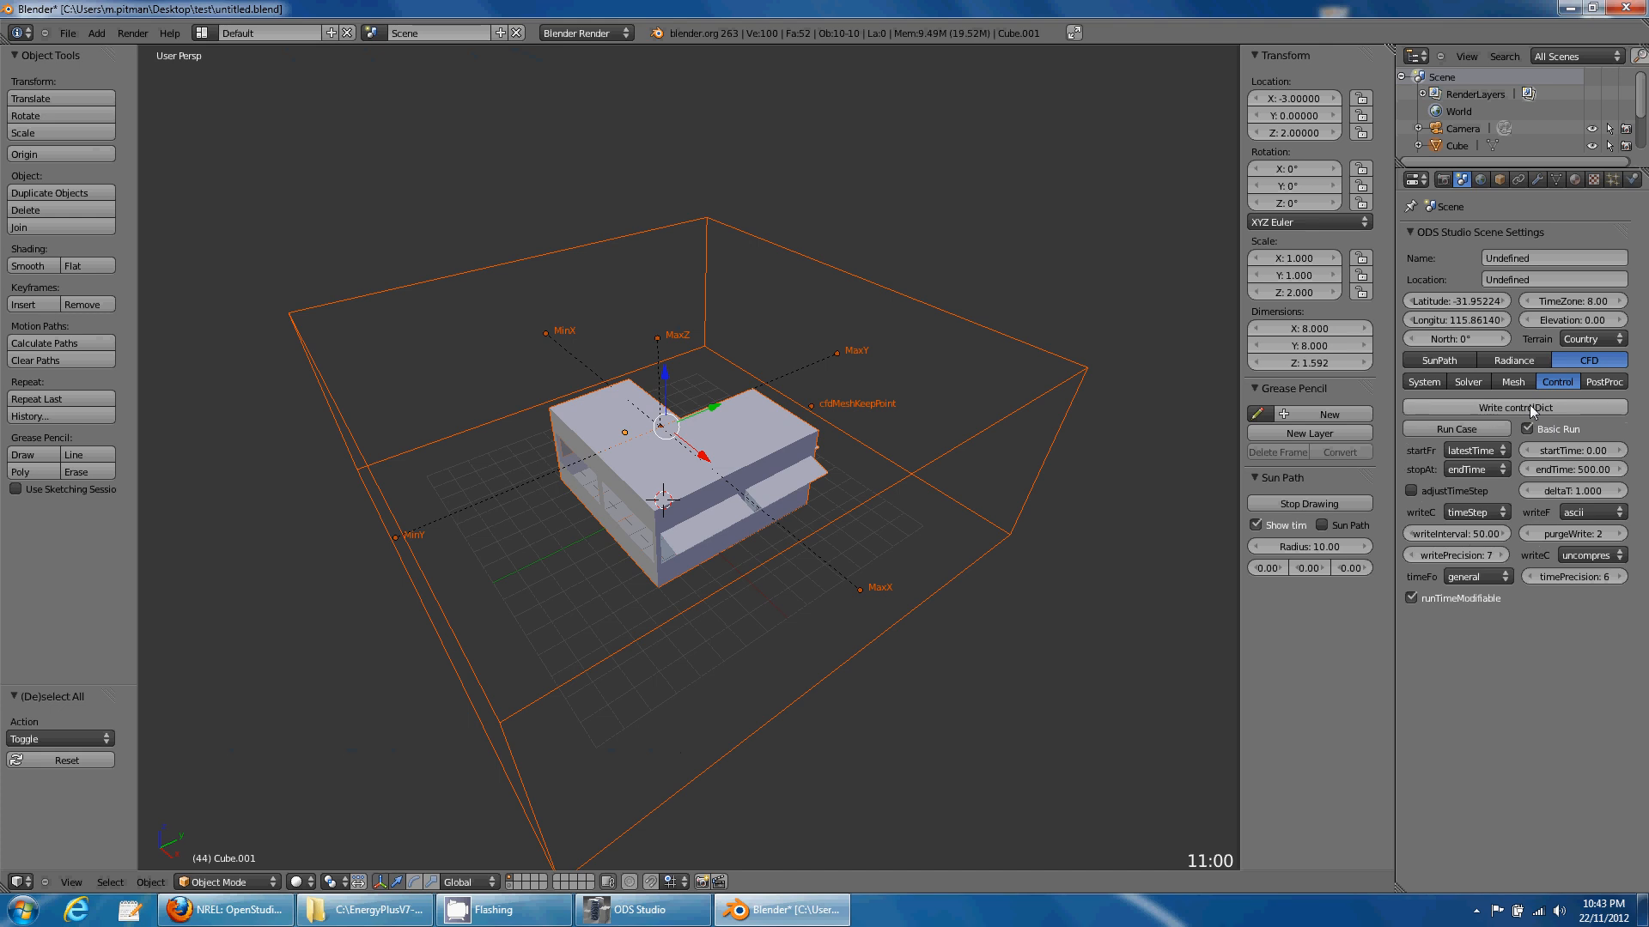
click(601, 908)
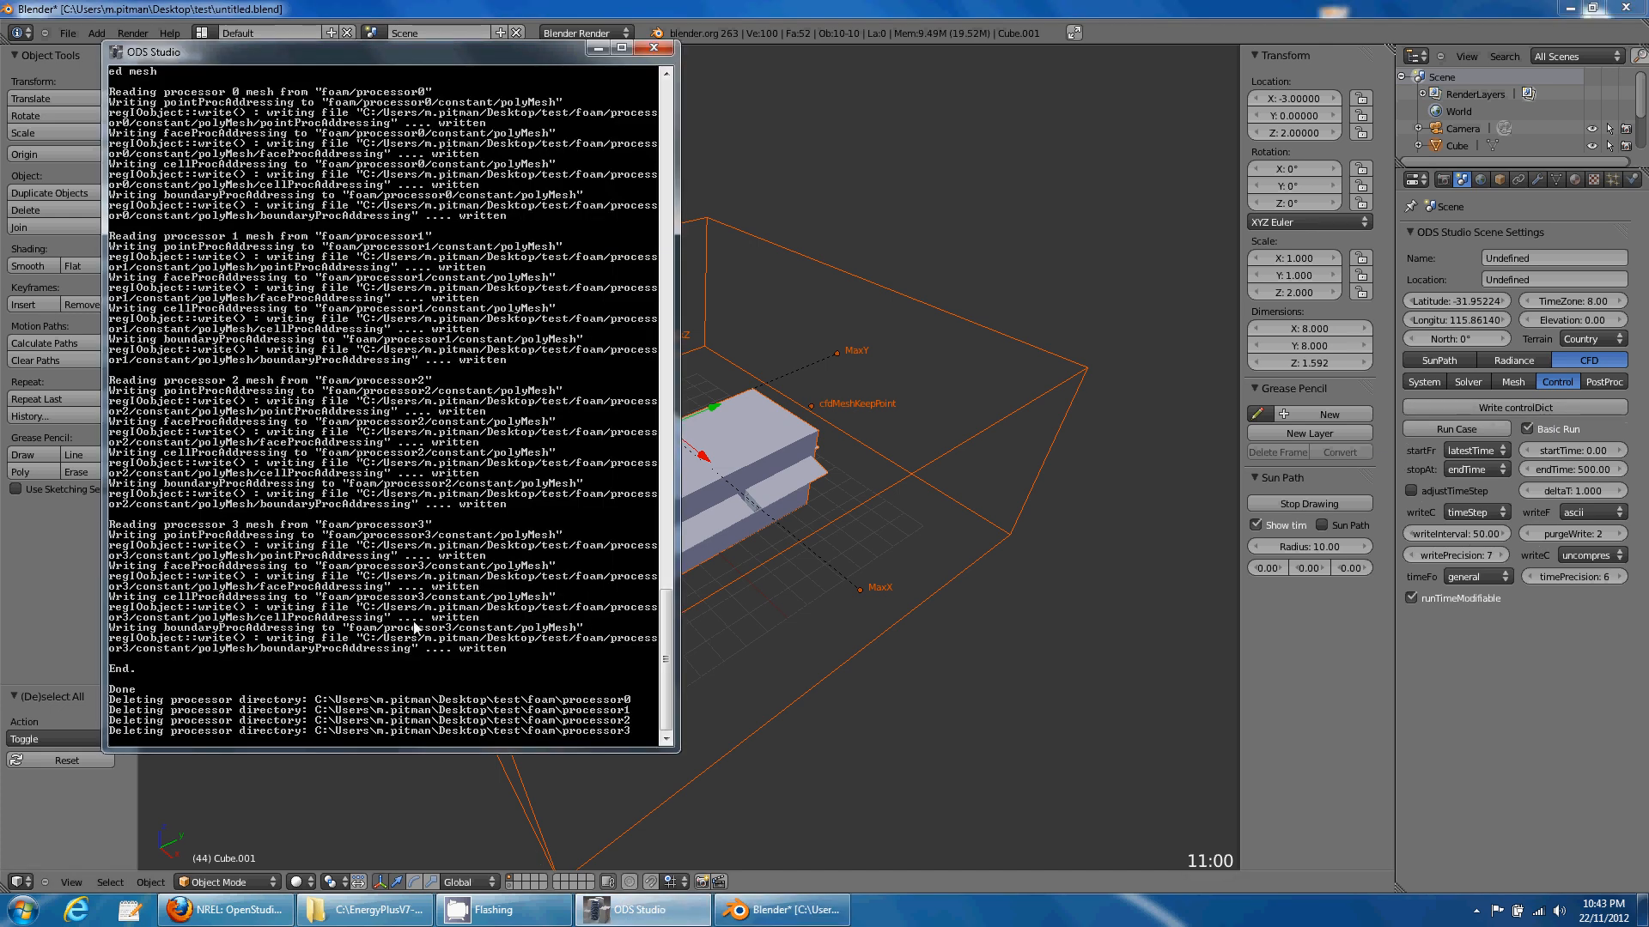
click(1494, 646)
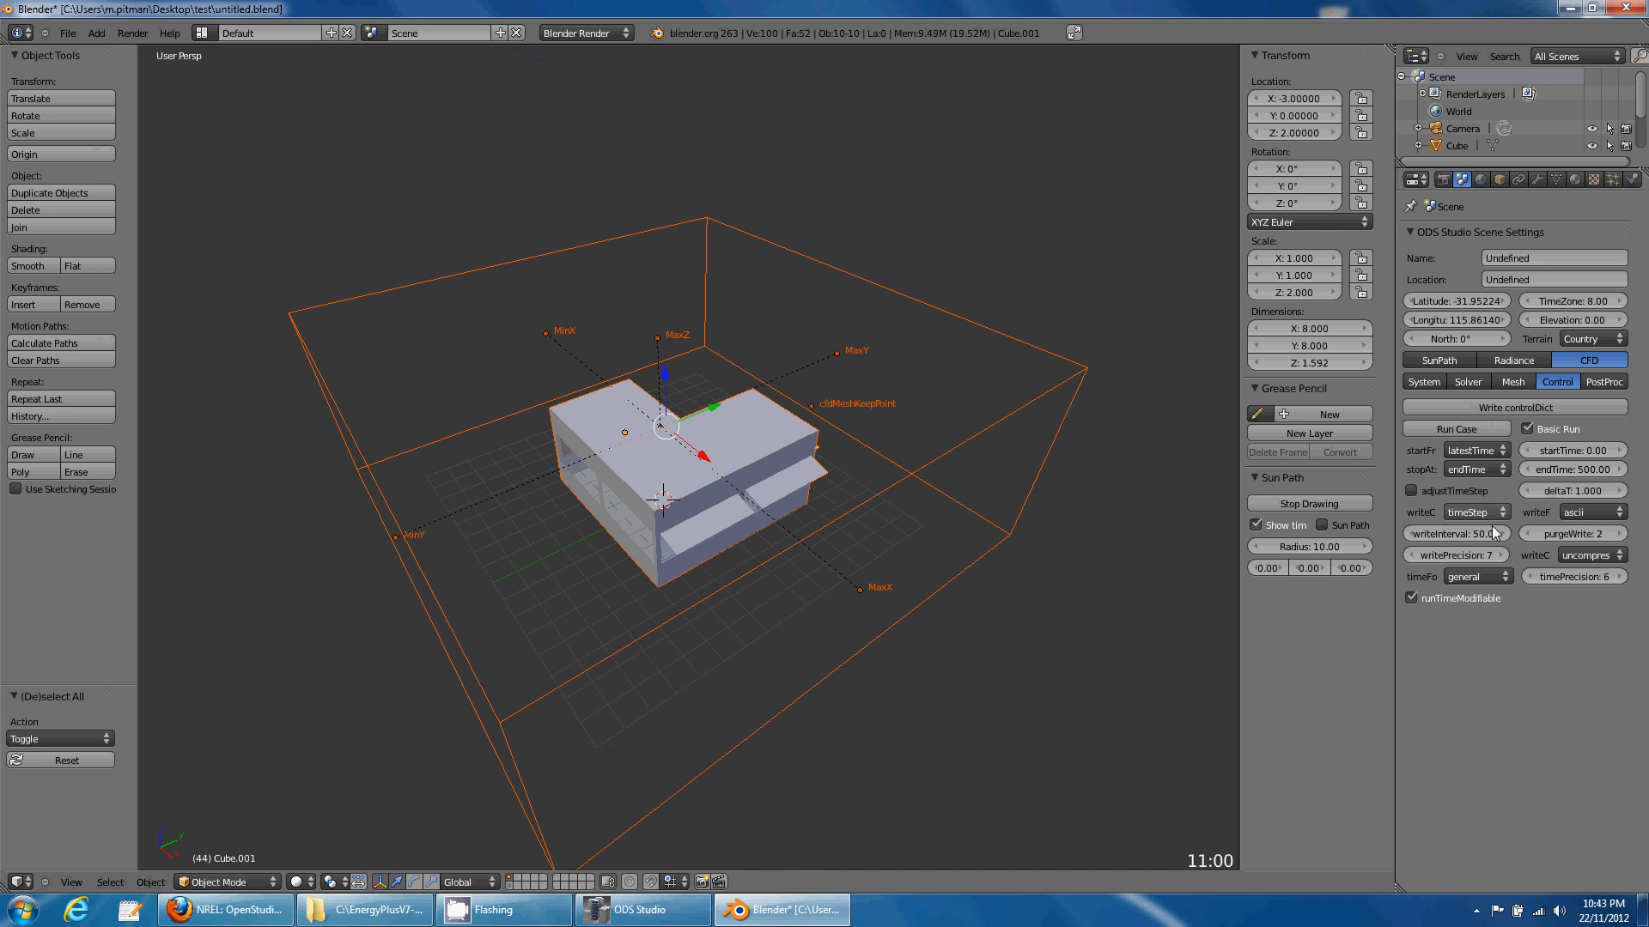
click(1488, 430)
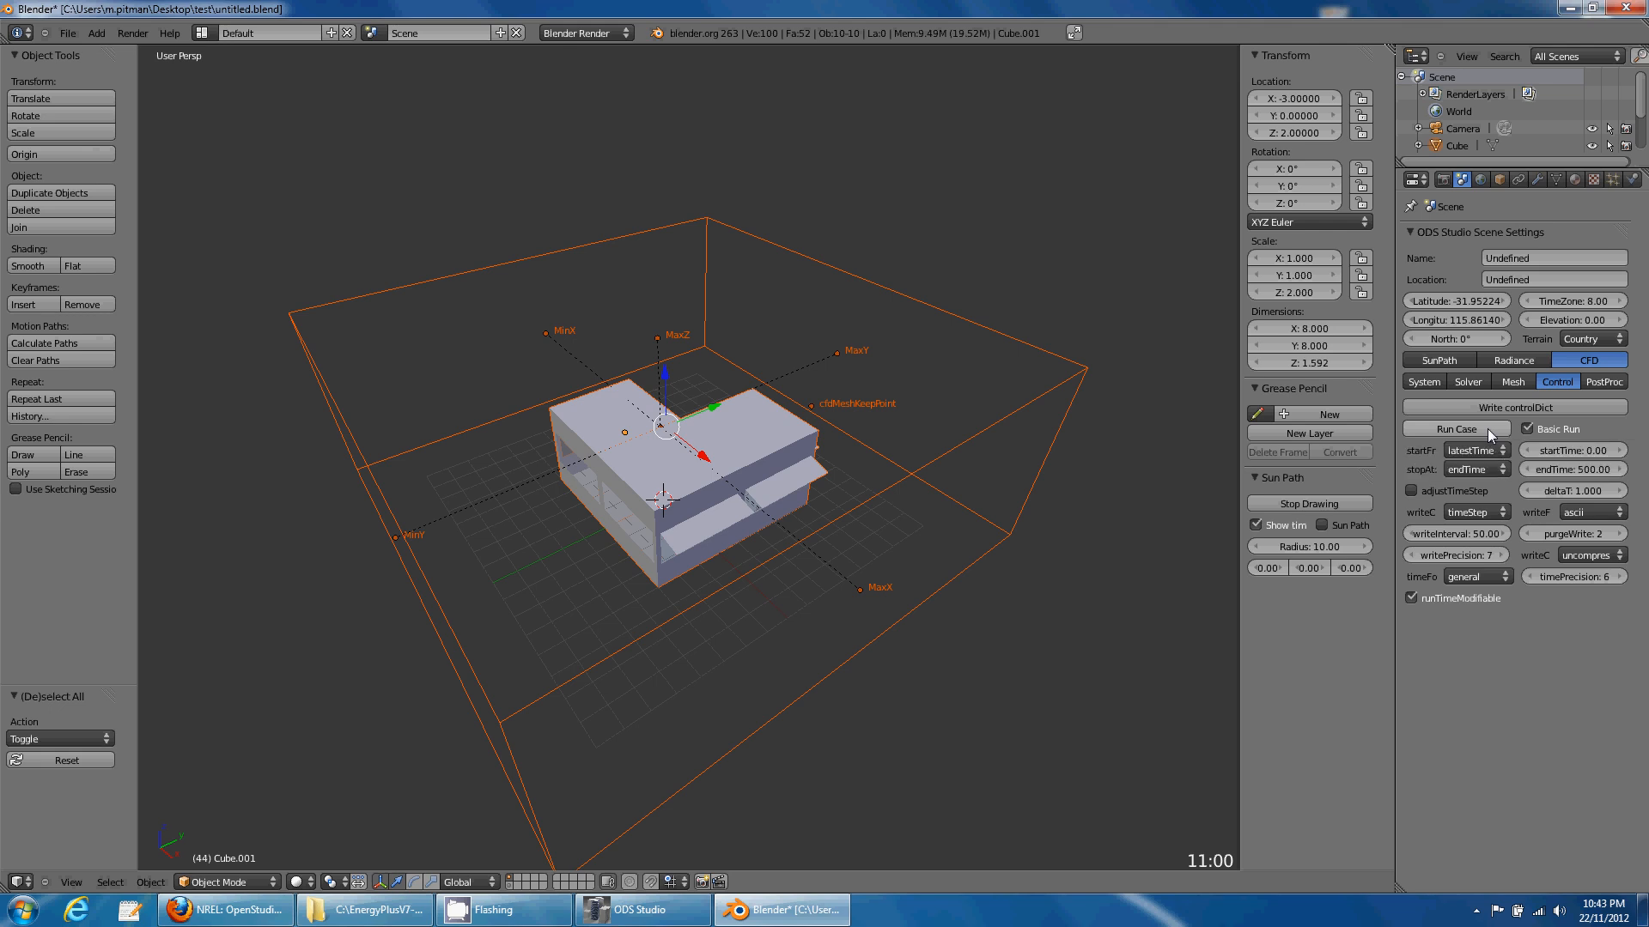
click(657, 906)
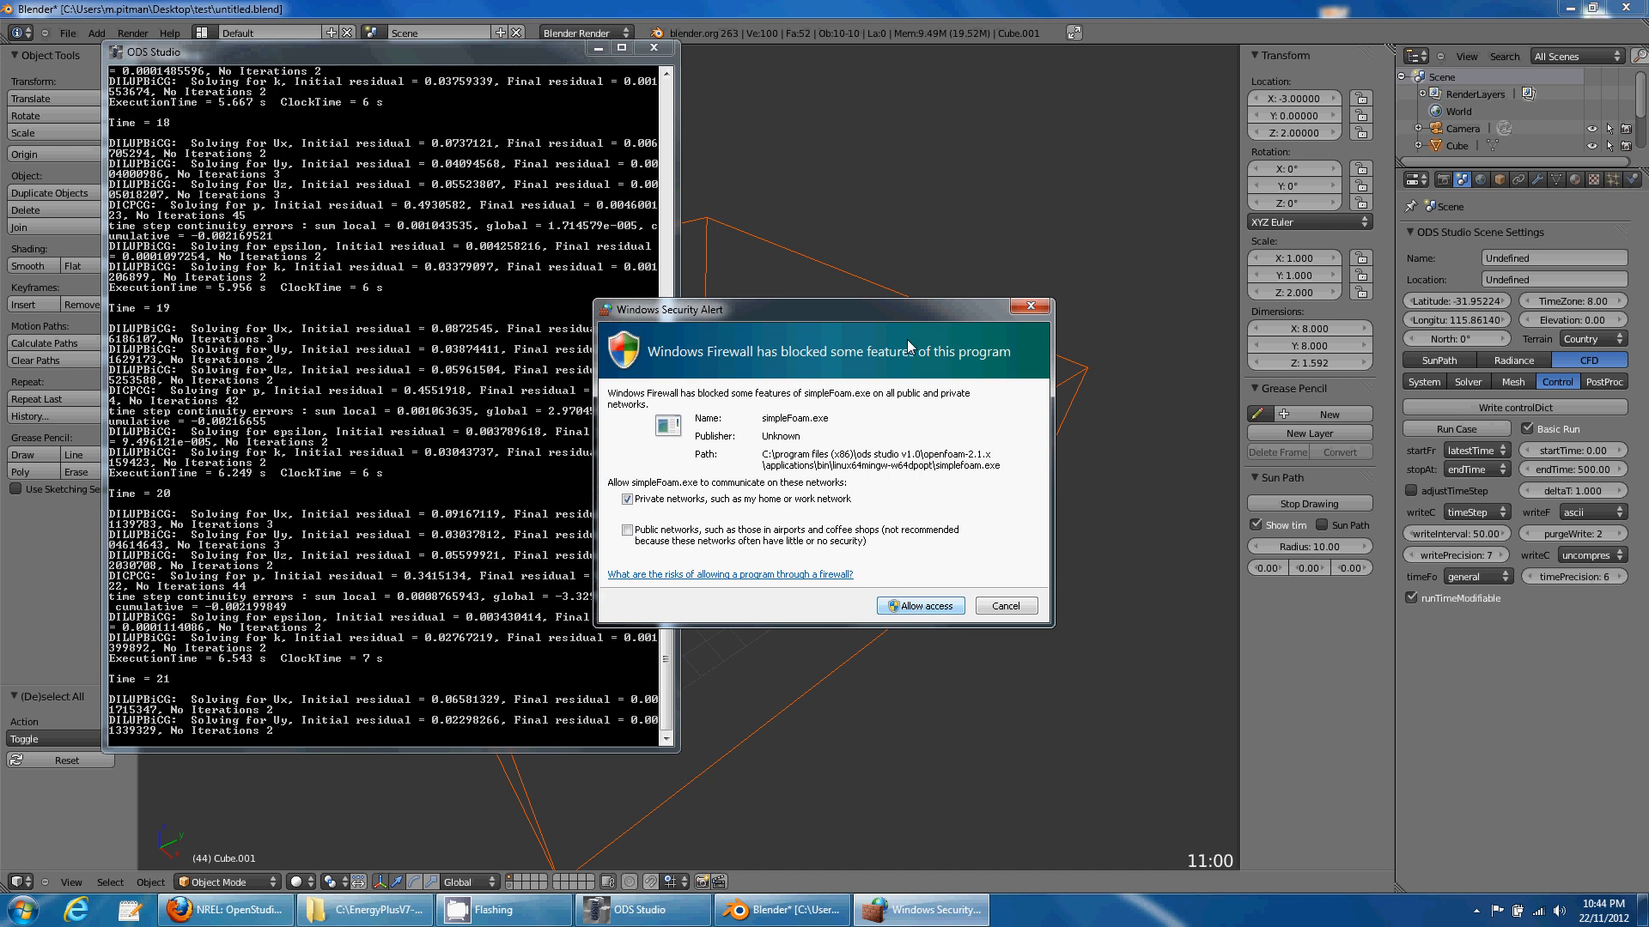
- Check CPU load in Task Manager, then bring up ODS Studio's stopAt choices
right_click(1110, 917)
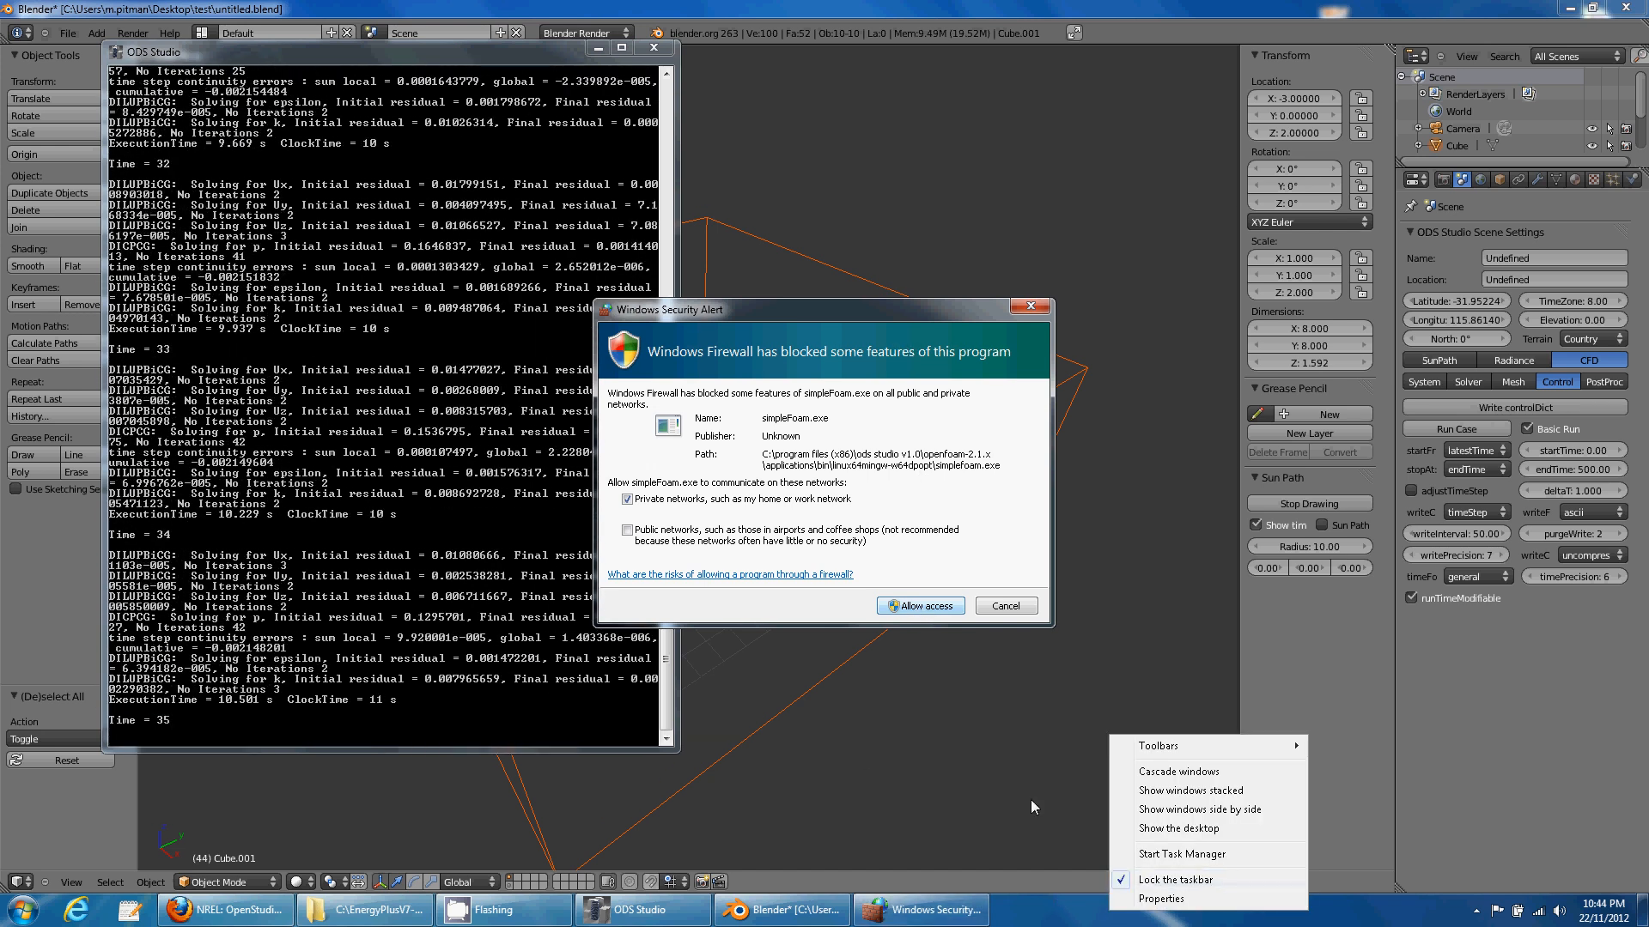
click(1202, 855)
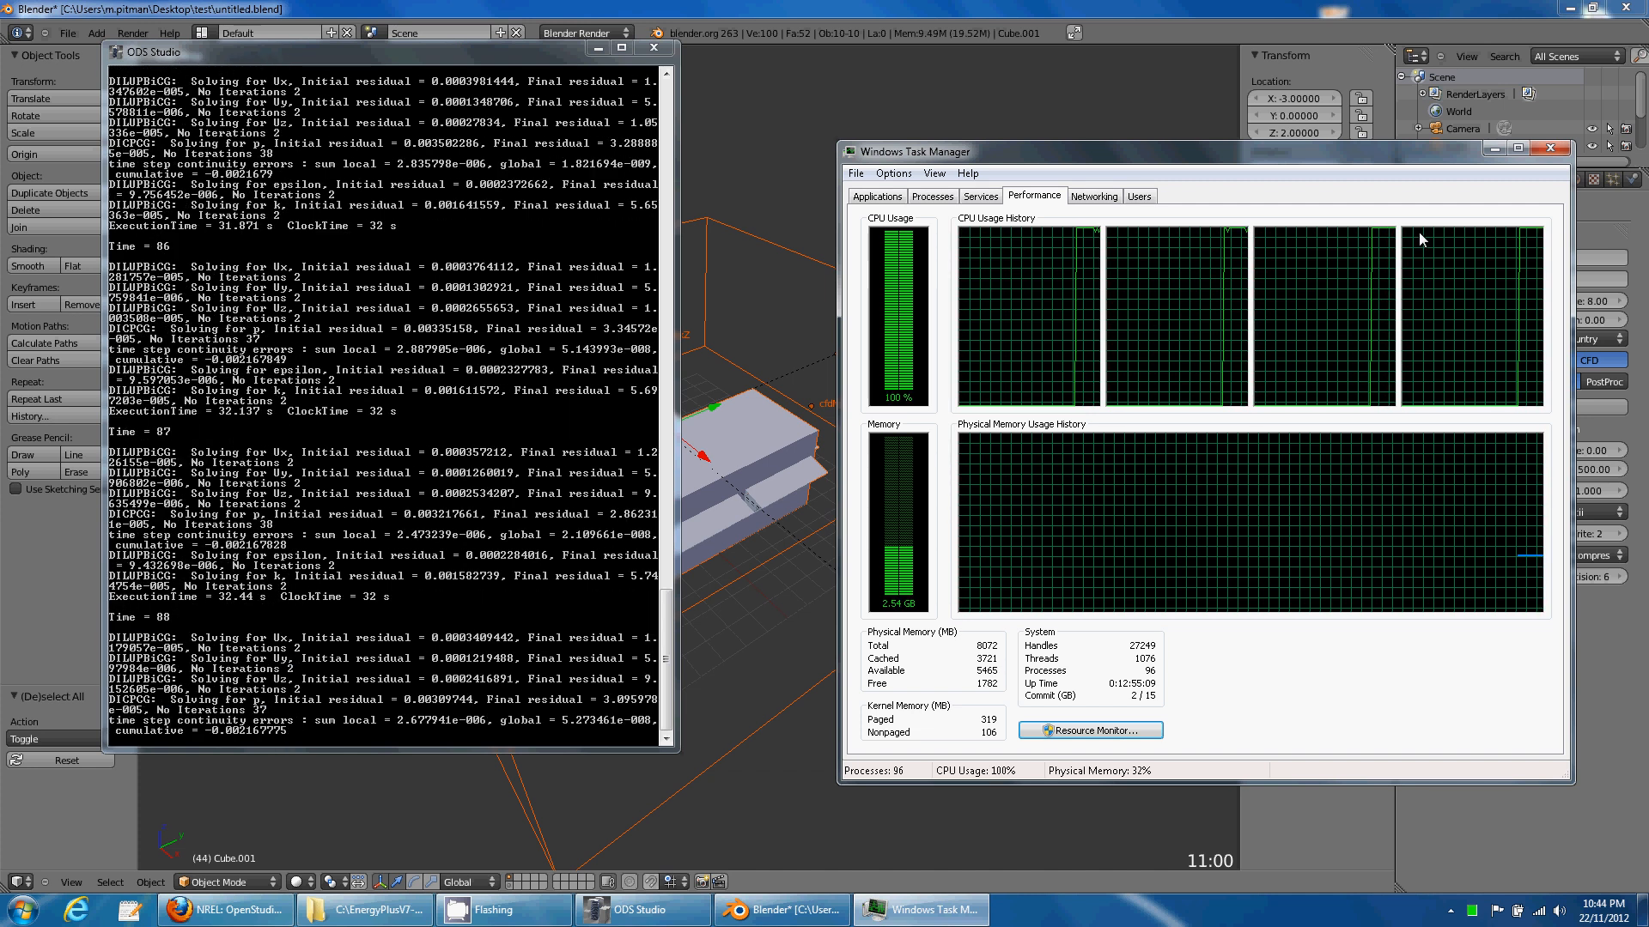
click(1550, 148)
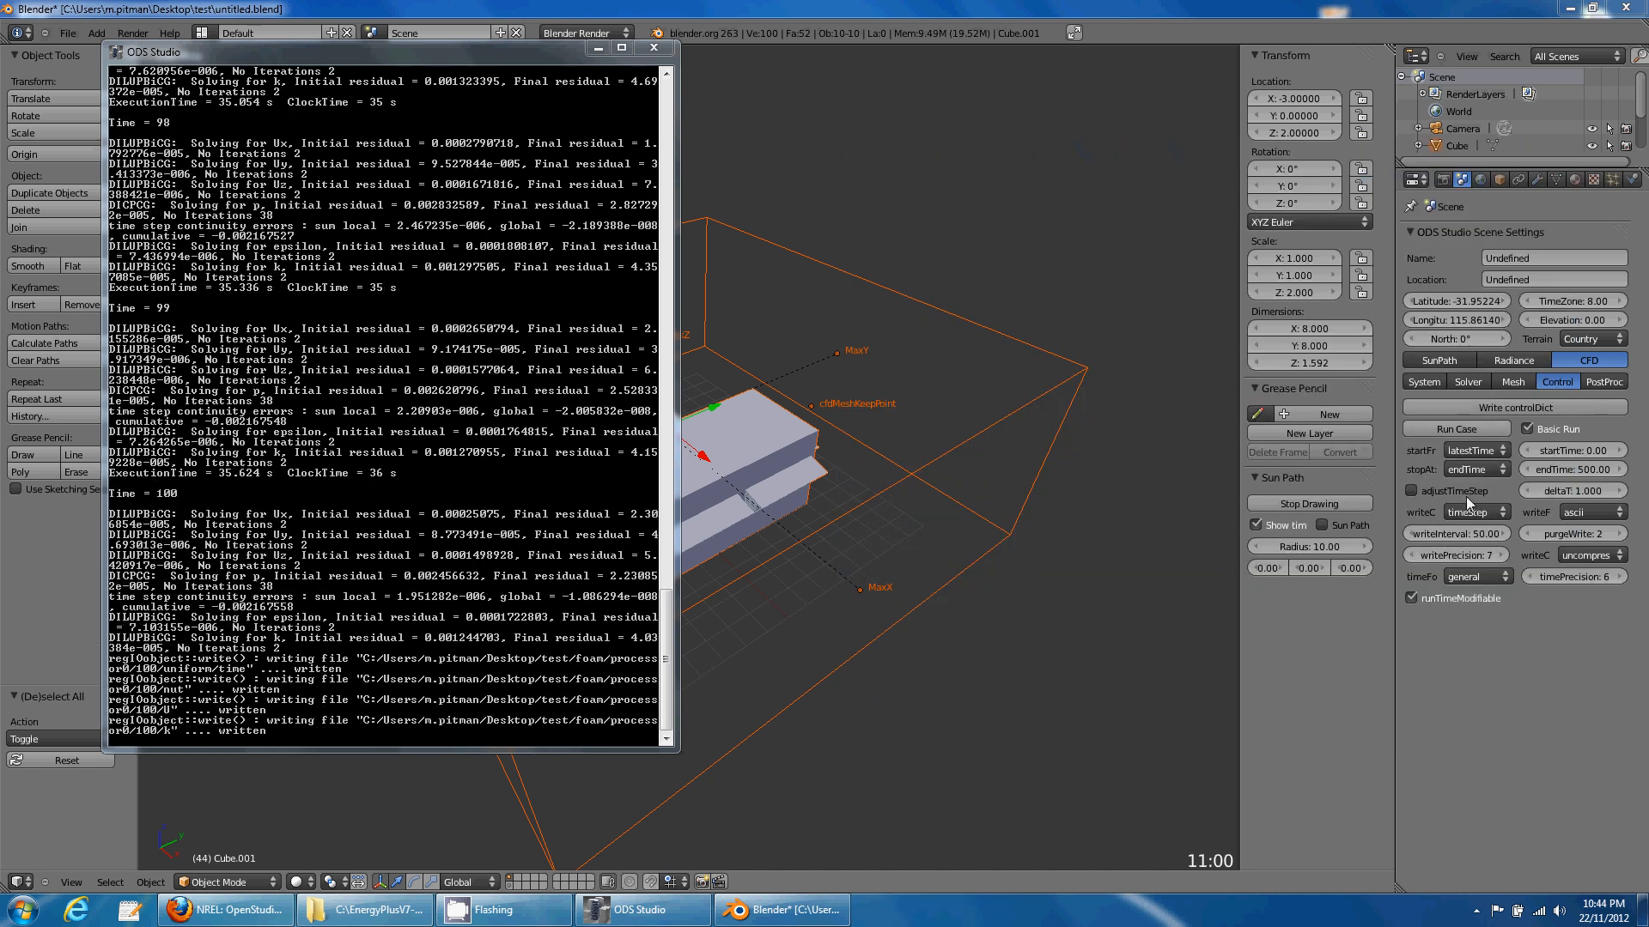
click(1499, 470)
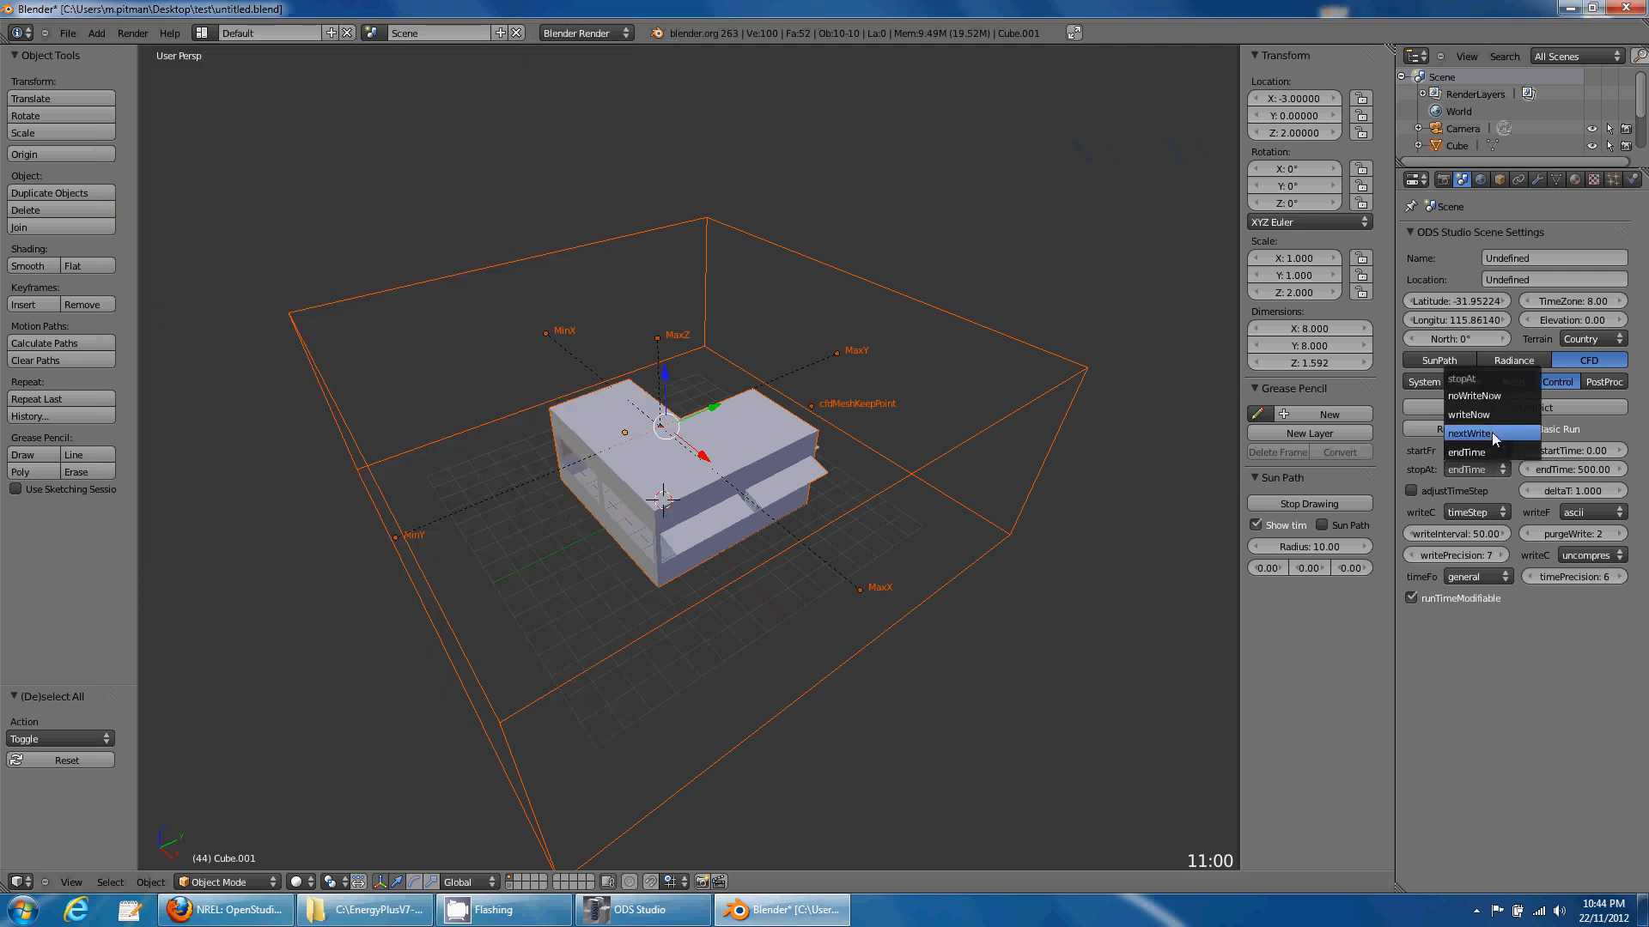
- Set stopAt to nextWrite, write the controlDict, and watch the solver console
click(1492, 433)
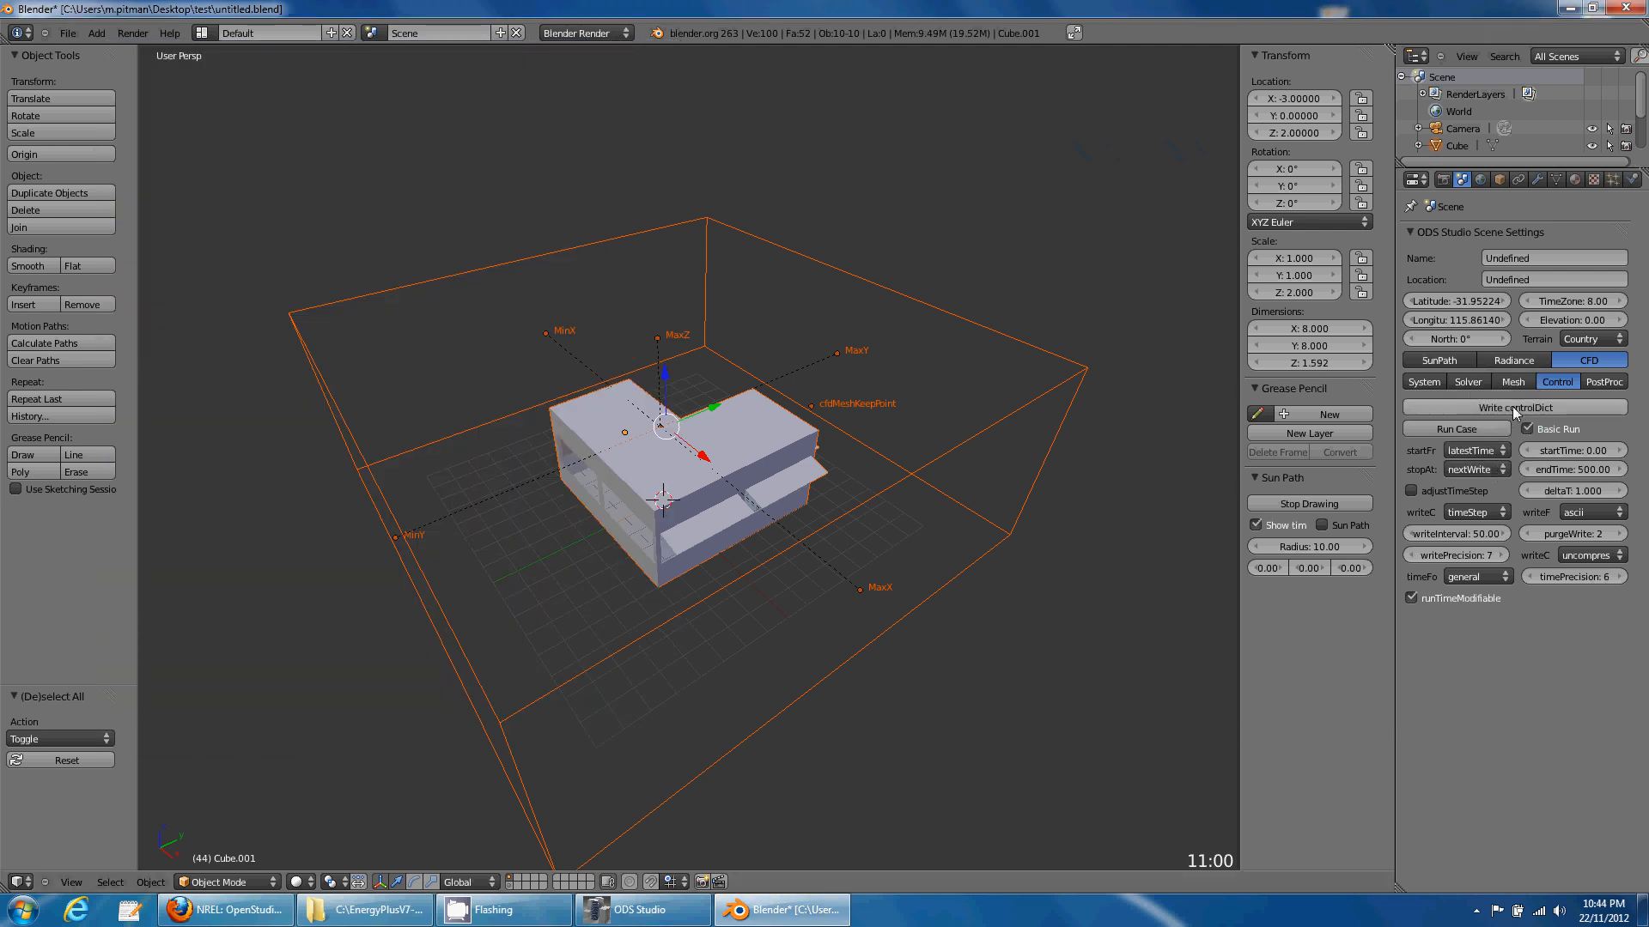
click(1512, 405)
click(640, 909)
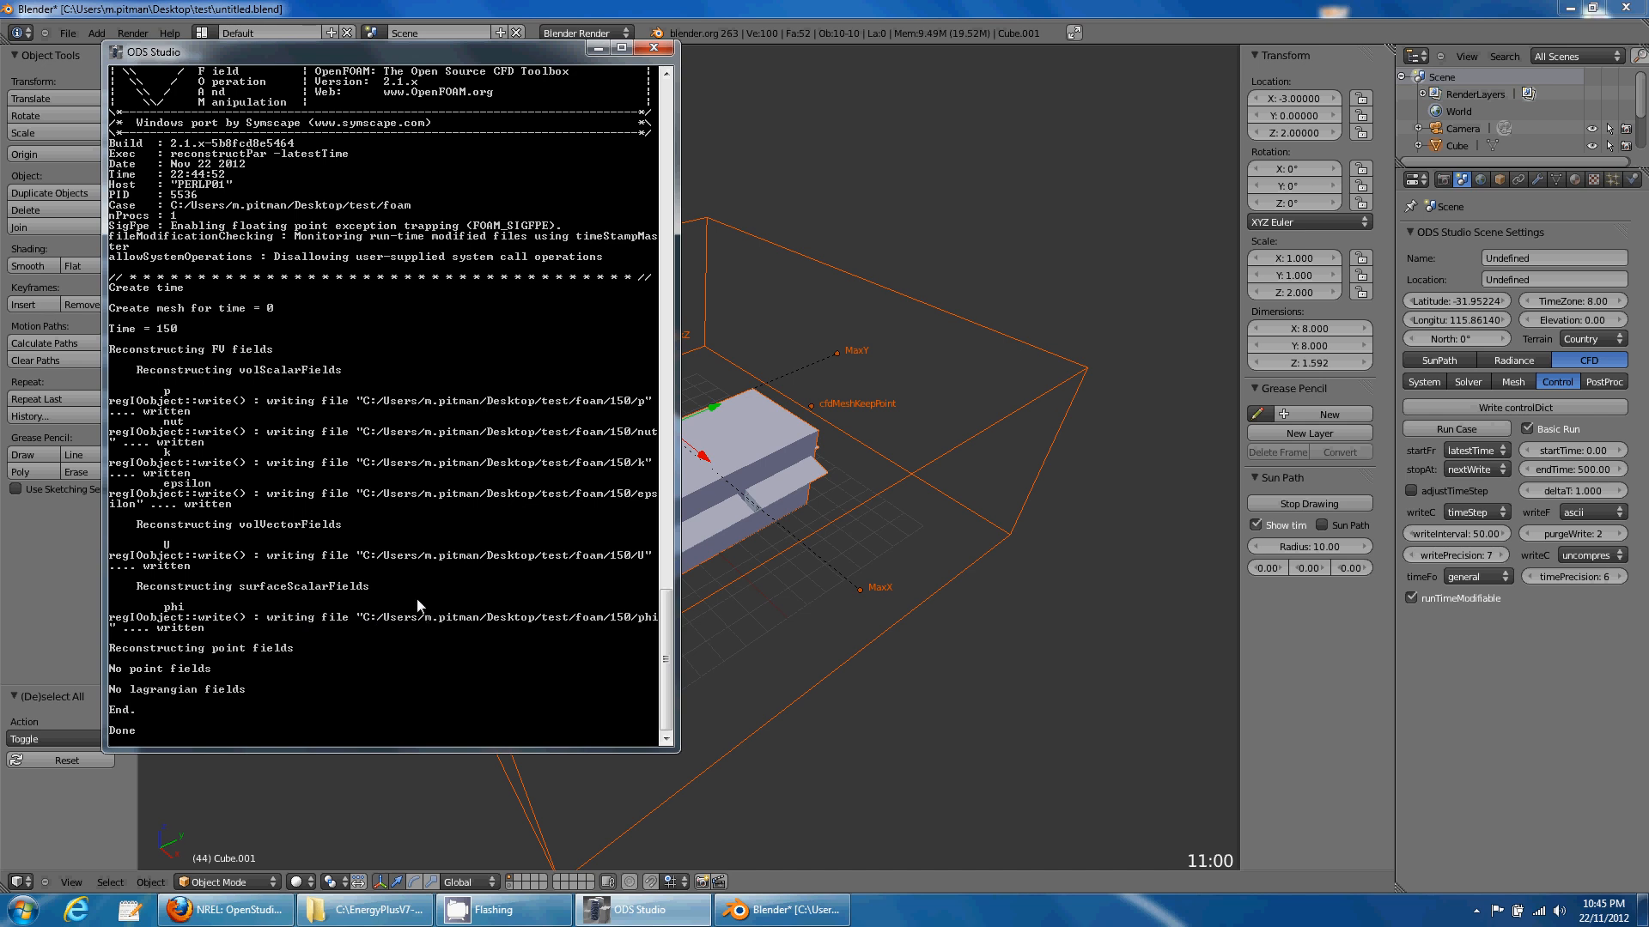
- Launch ParaView 3.14.1 from the Start menu and maximize its window
click(23, 908)
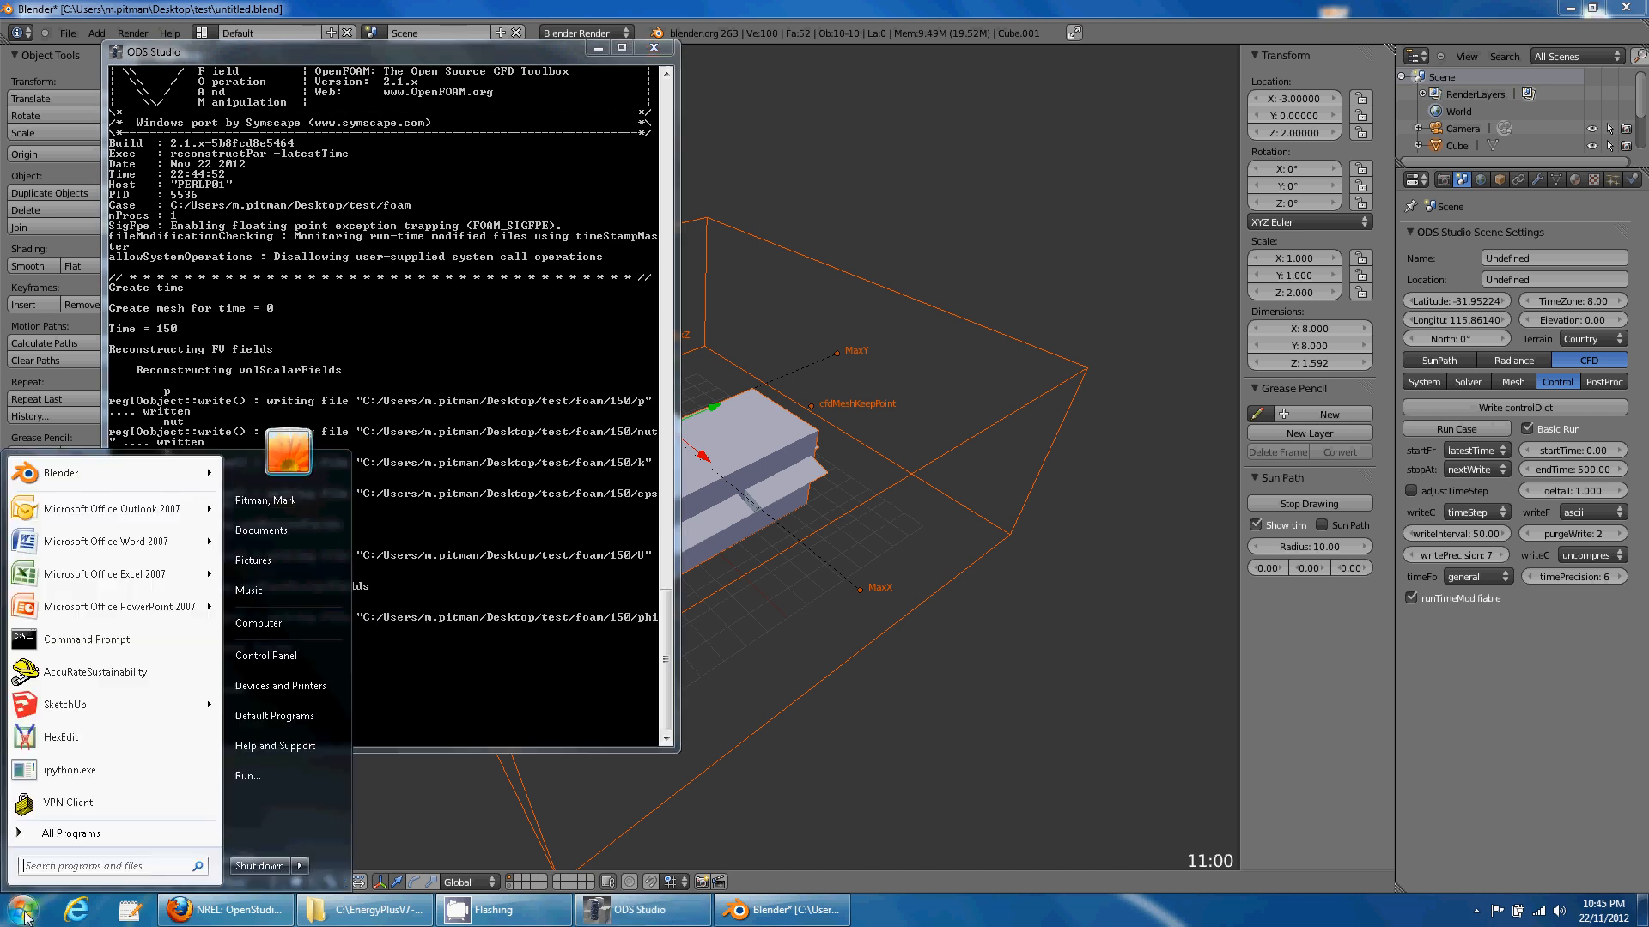
click(73, 833)
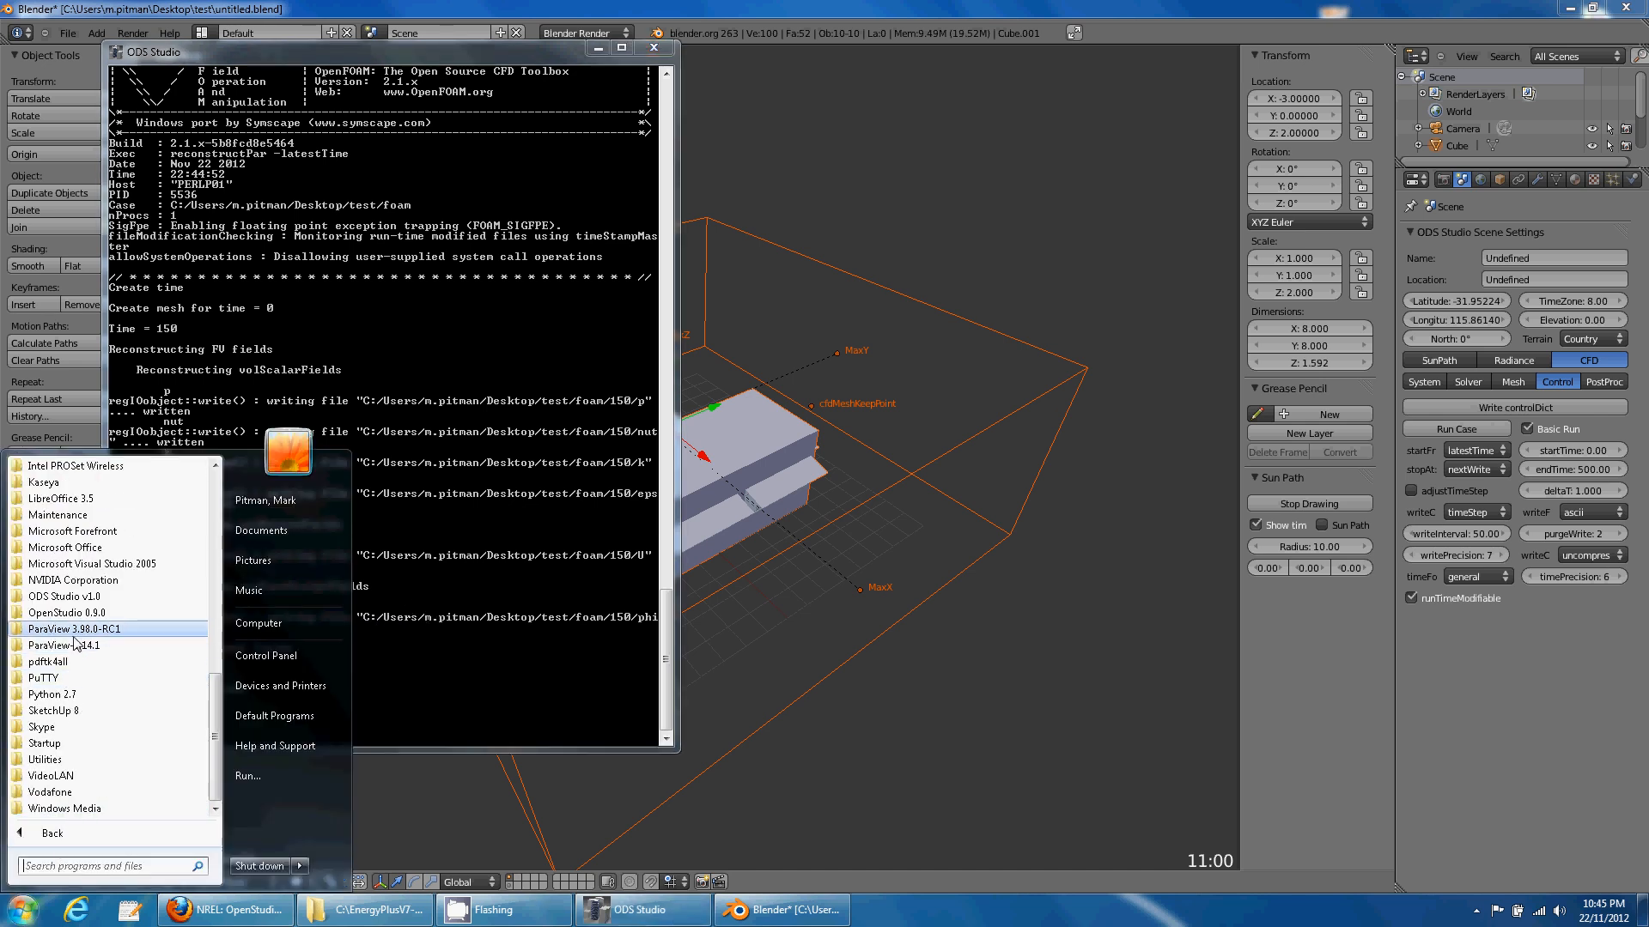
click(68, 710)
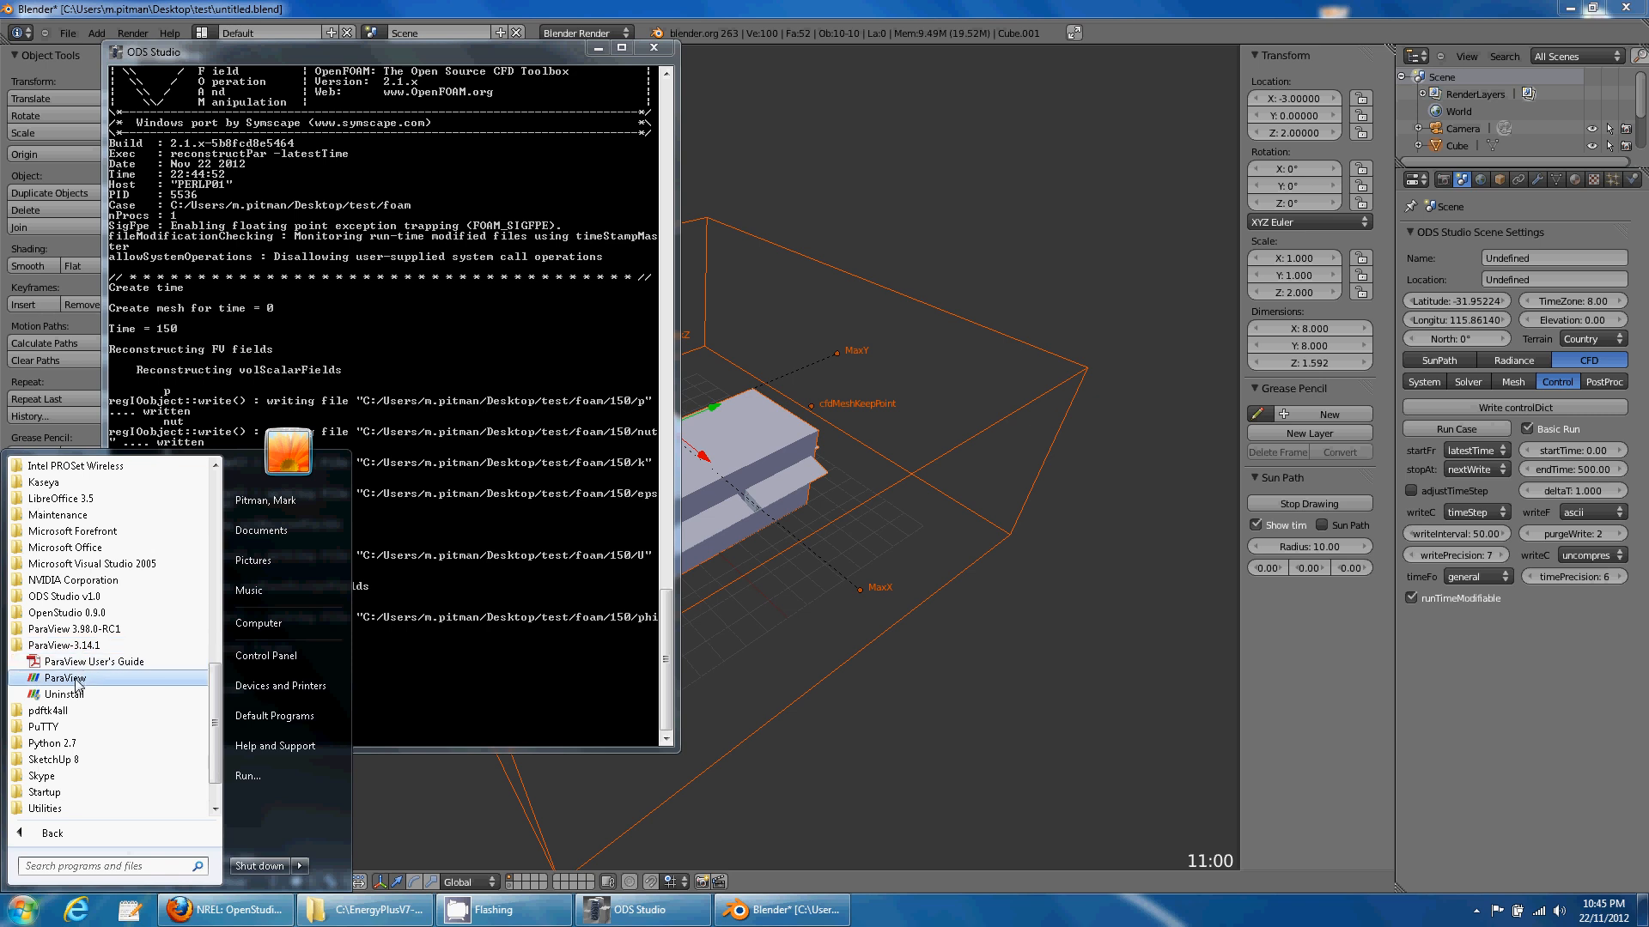
click(67, 678)
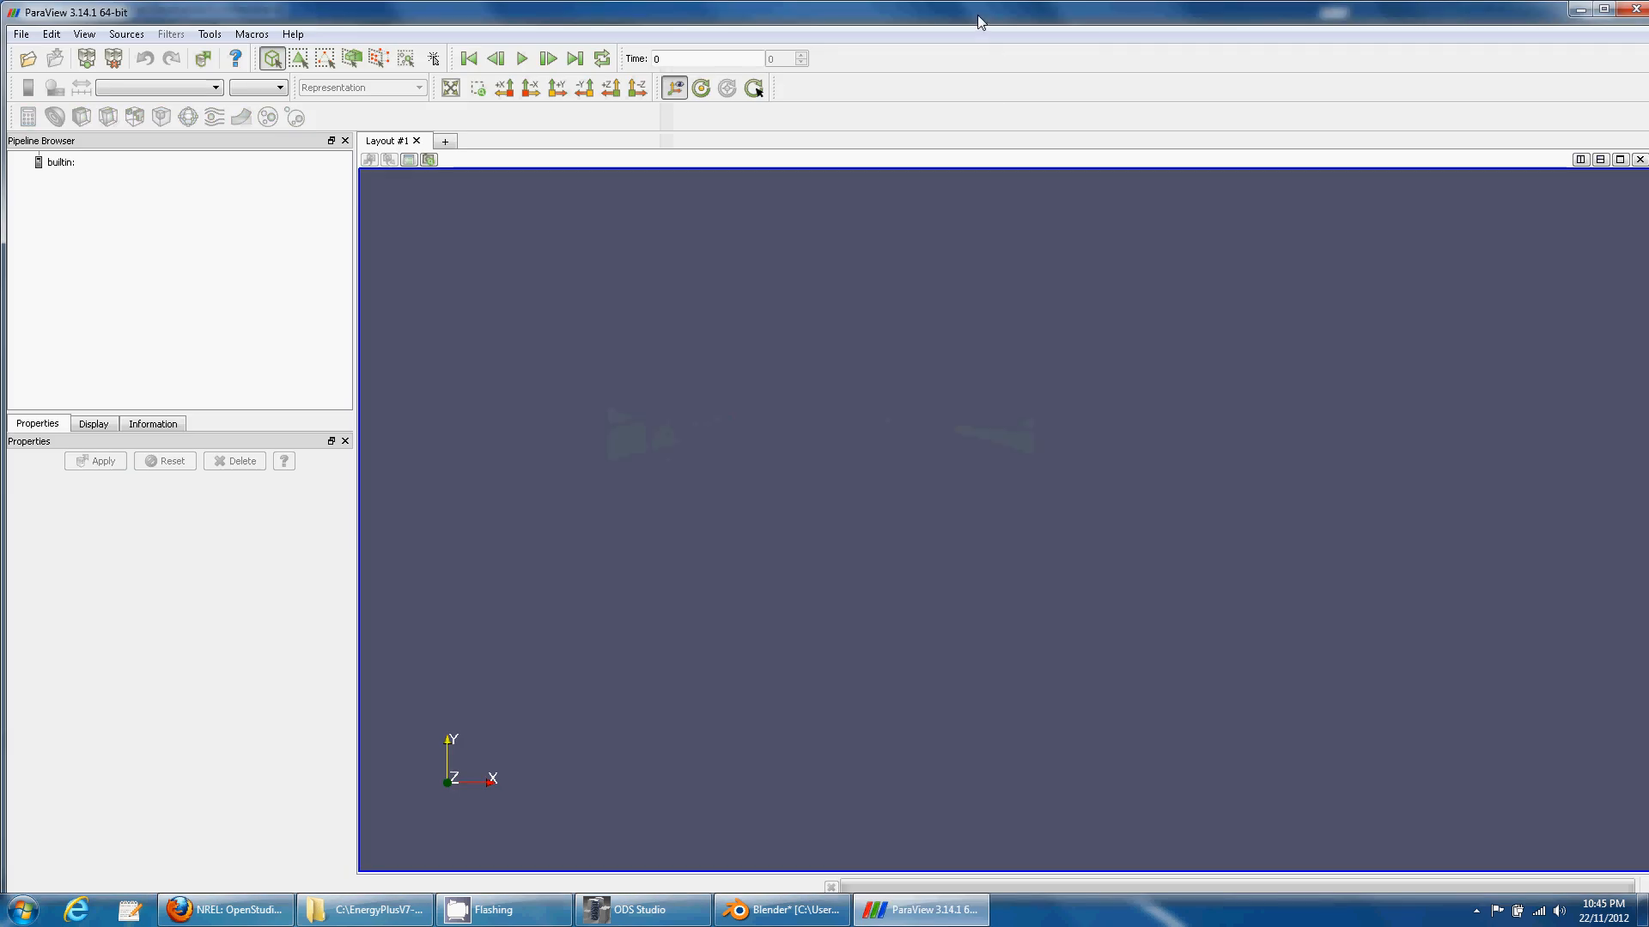
double_click(982, 22)
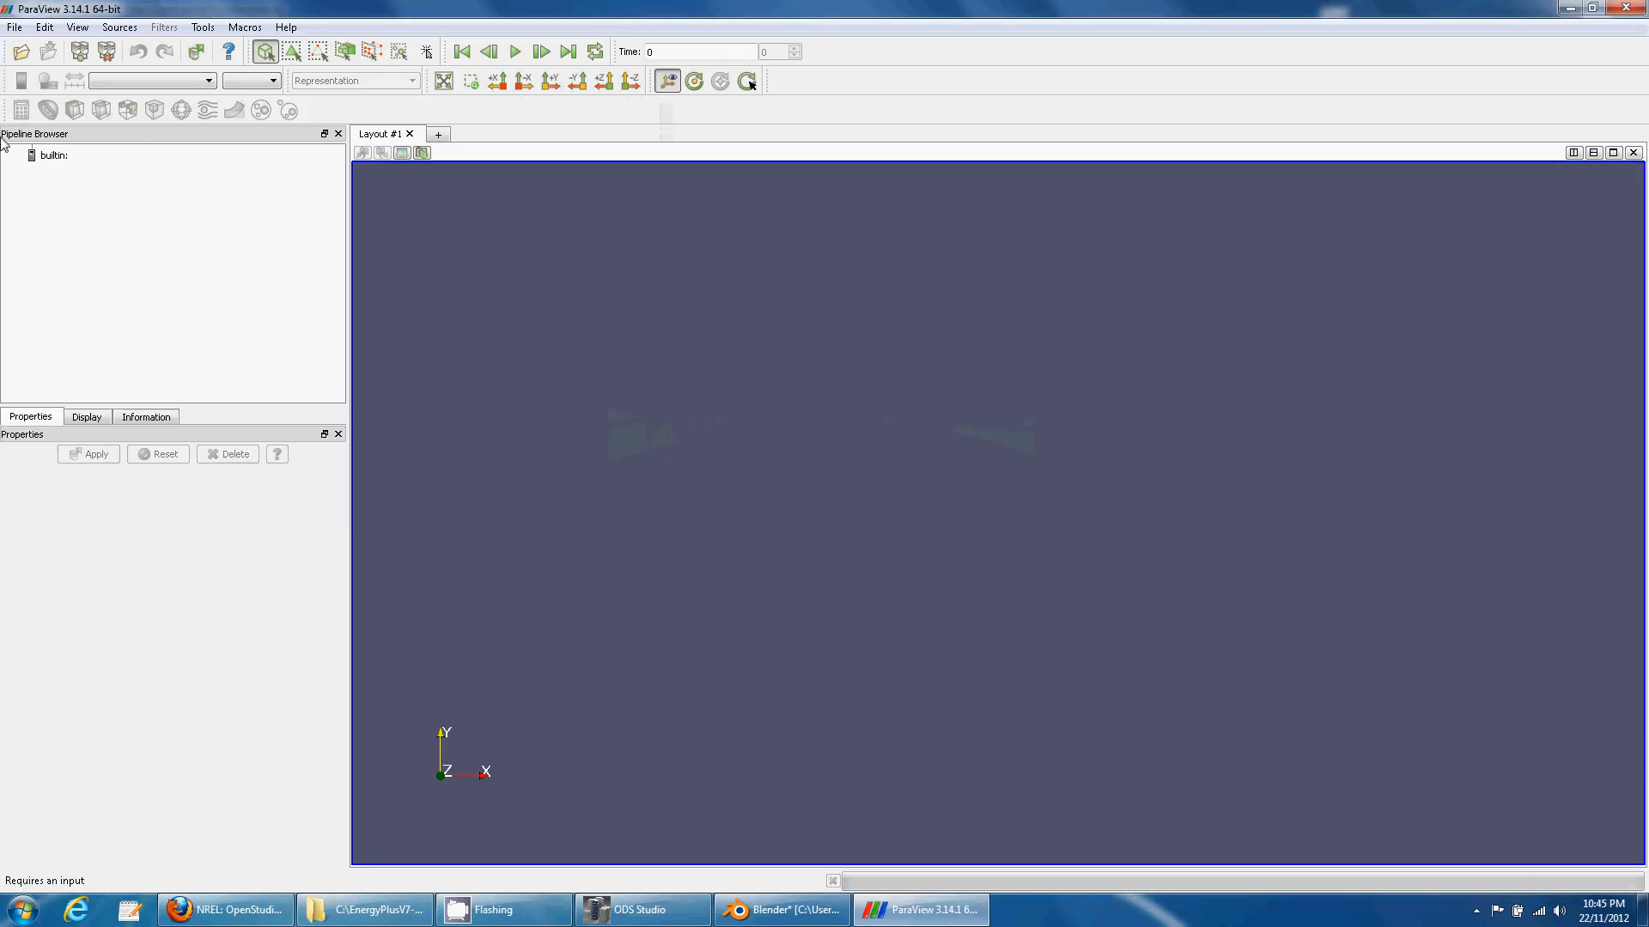
- Load test/foam/case.foam with all mesh regions at the last time step, 150
click(21, 52)
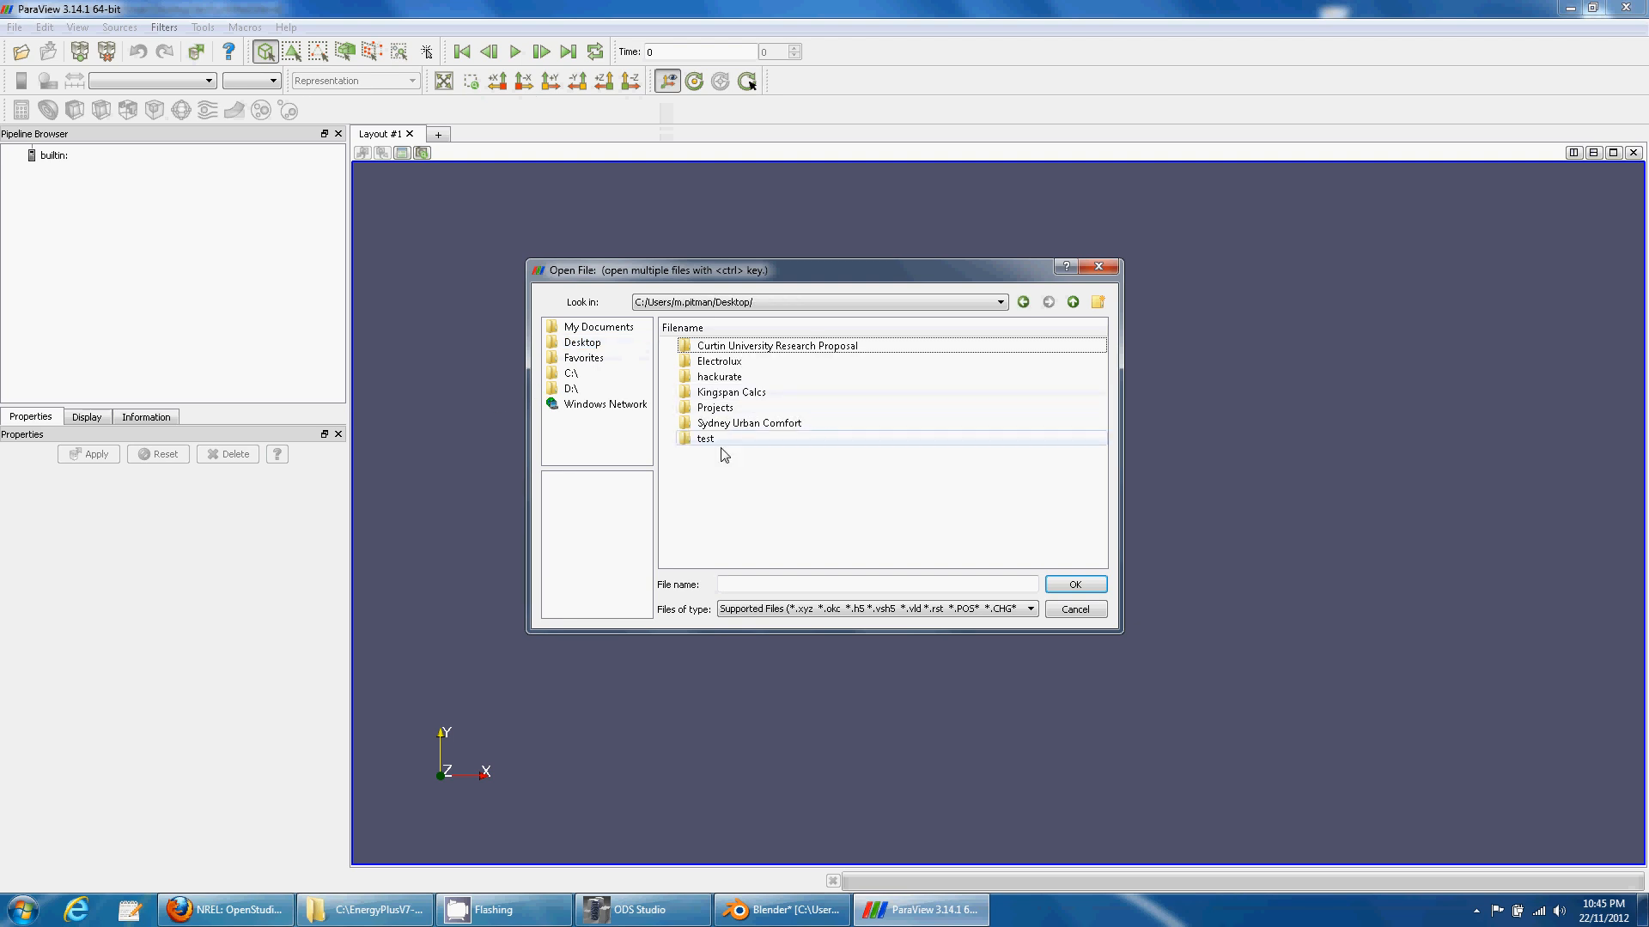
double_click(721, 441)
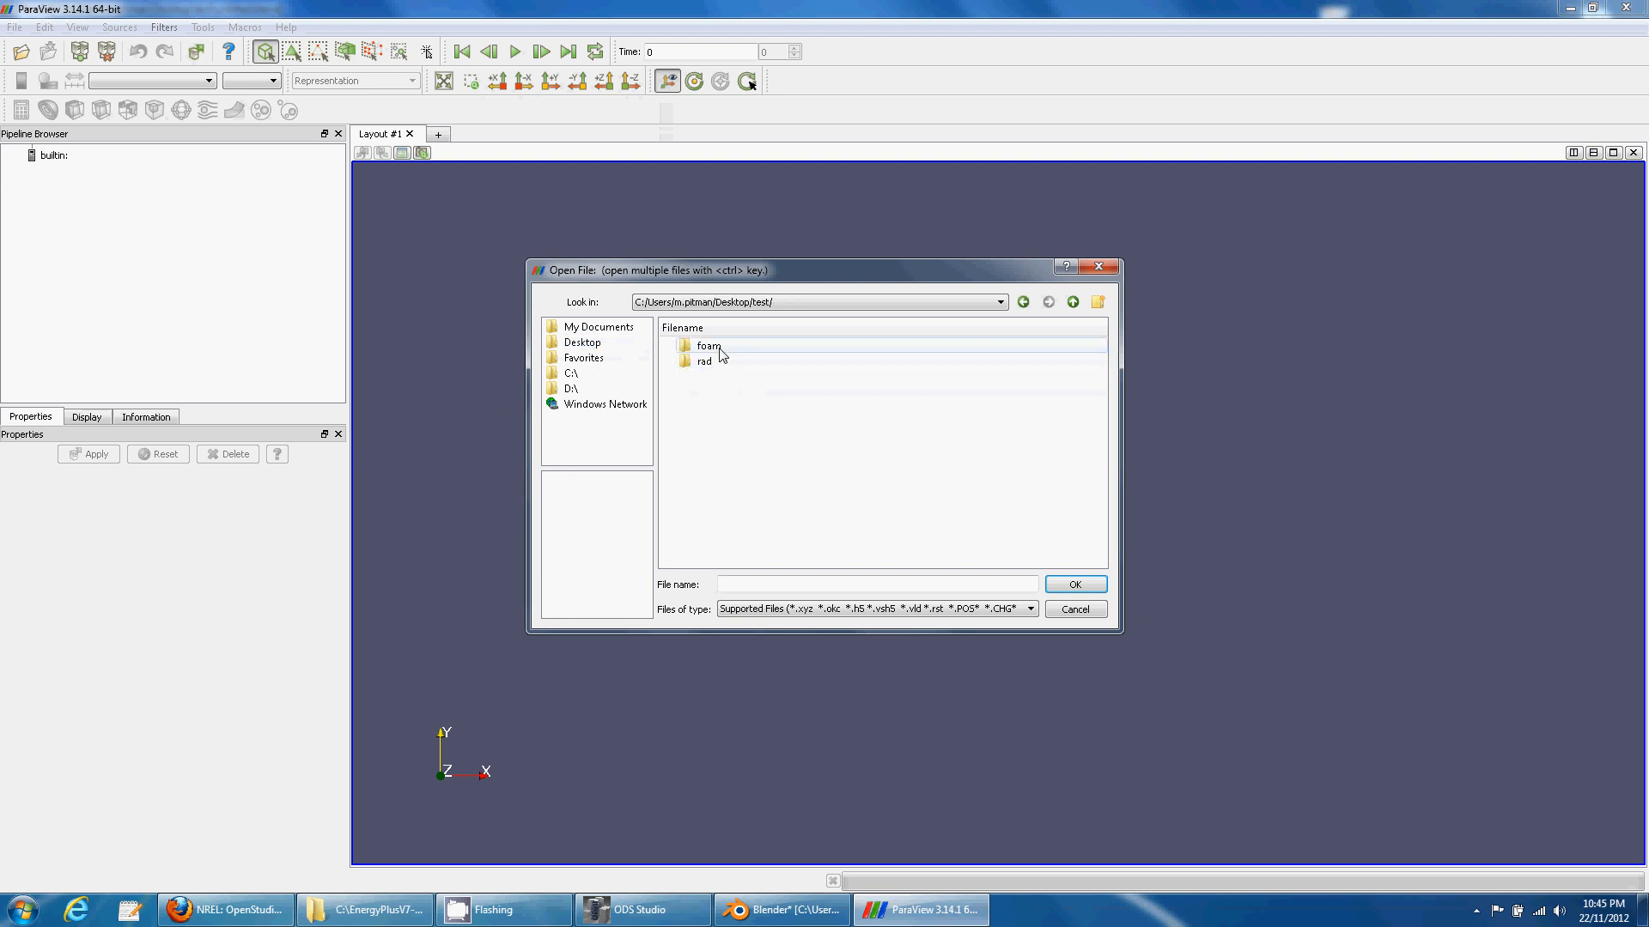
double_click(709, 346)
click(721, 469)
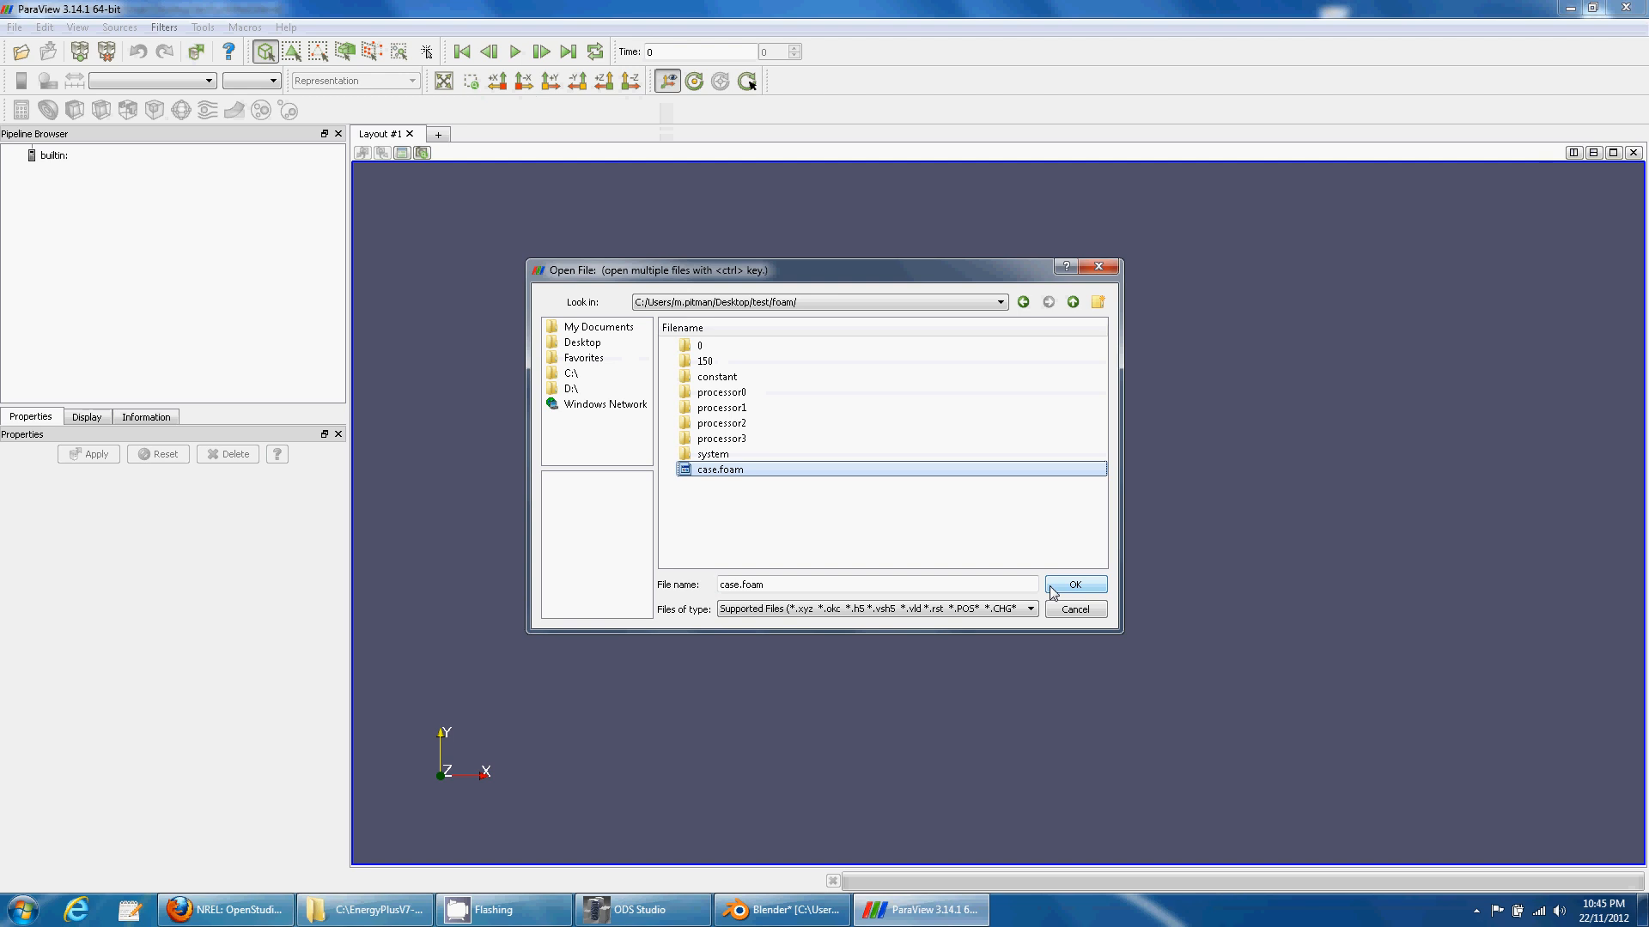
key(Return)
click(17, 573)
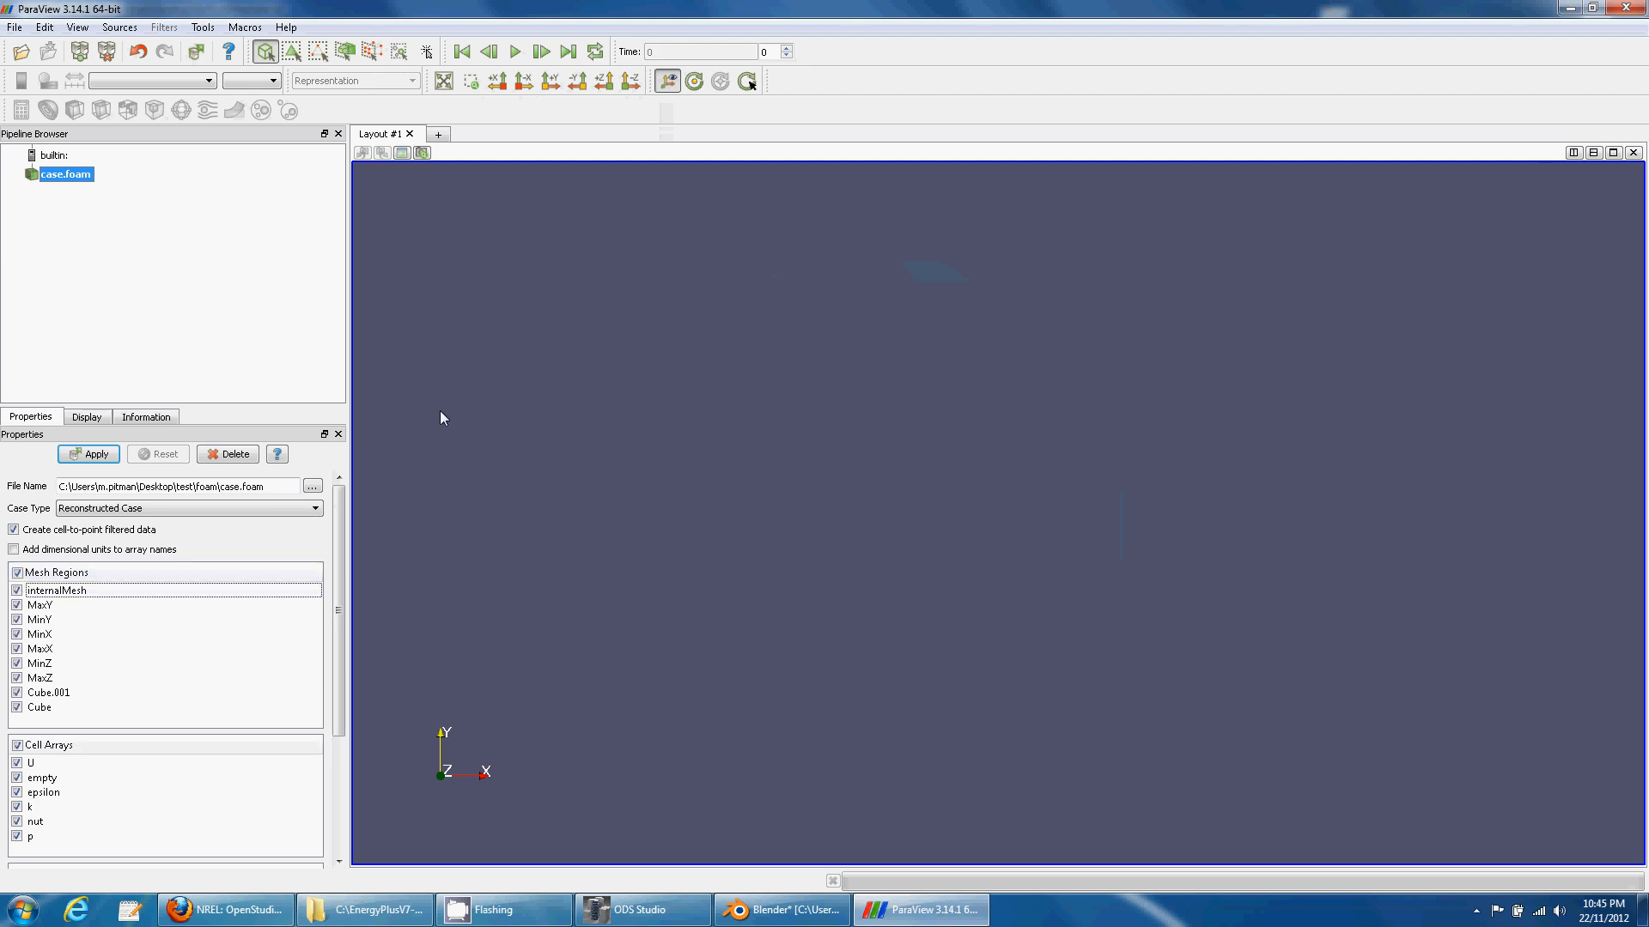
click(567, 53)
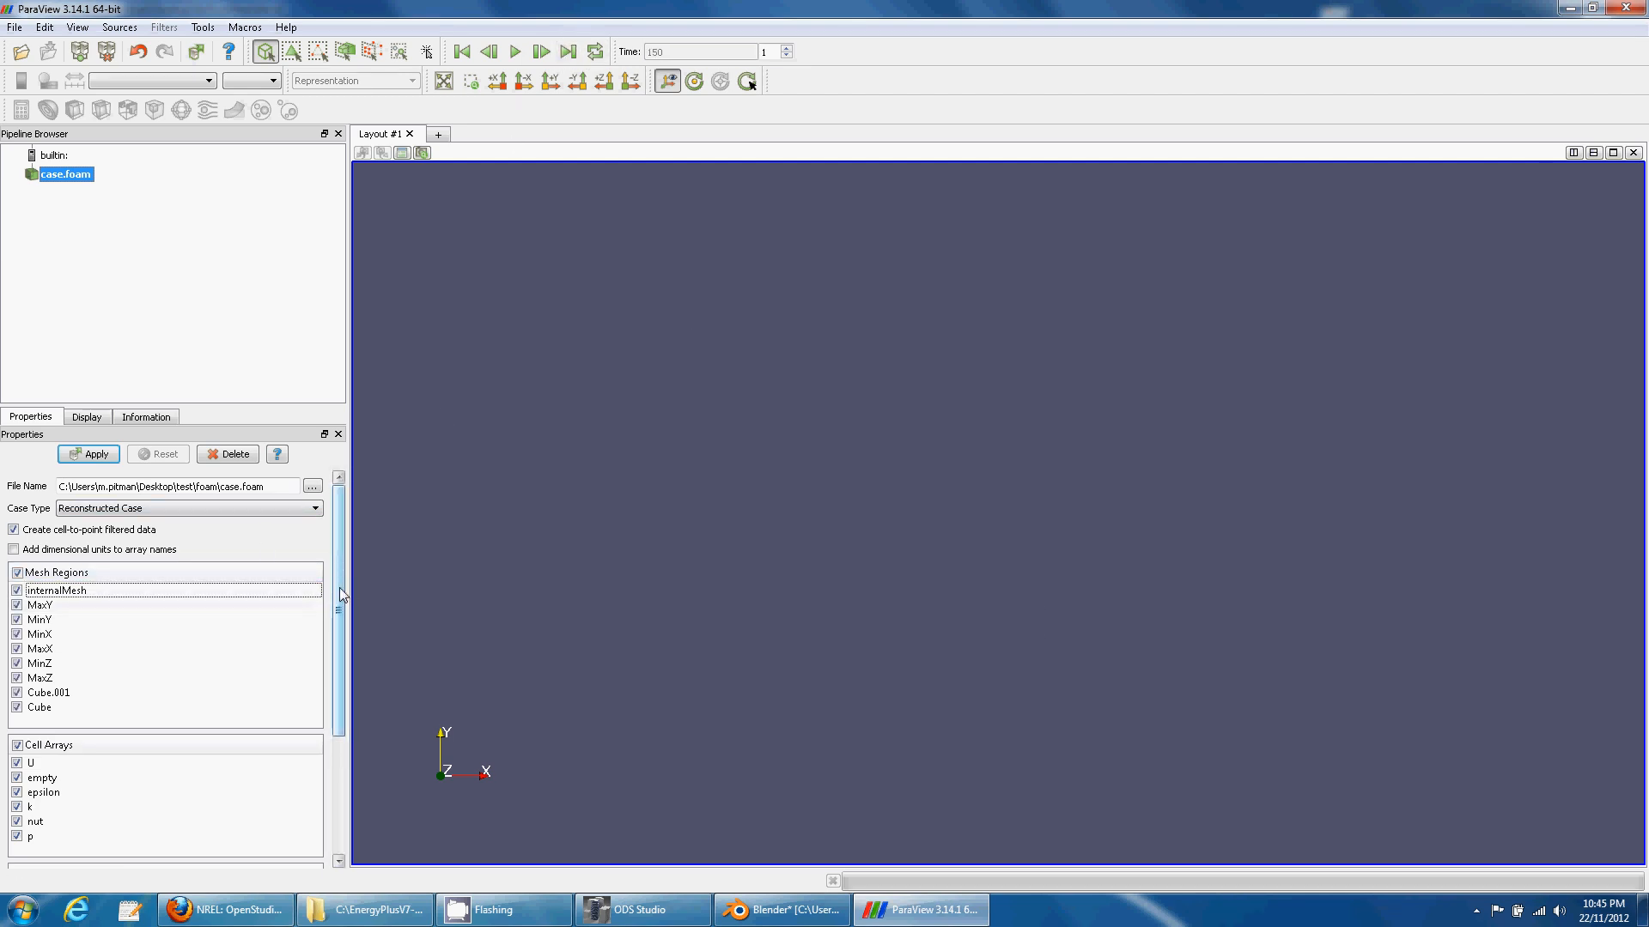
mouse_move(338, 587)
mouse_down()
mouse_move(342, 621)
mouse_move(338, 590)
mouse_up()
click(88, 454)
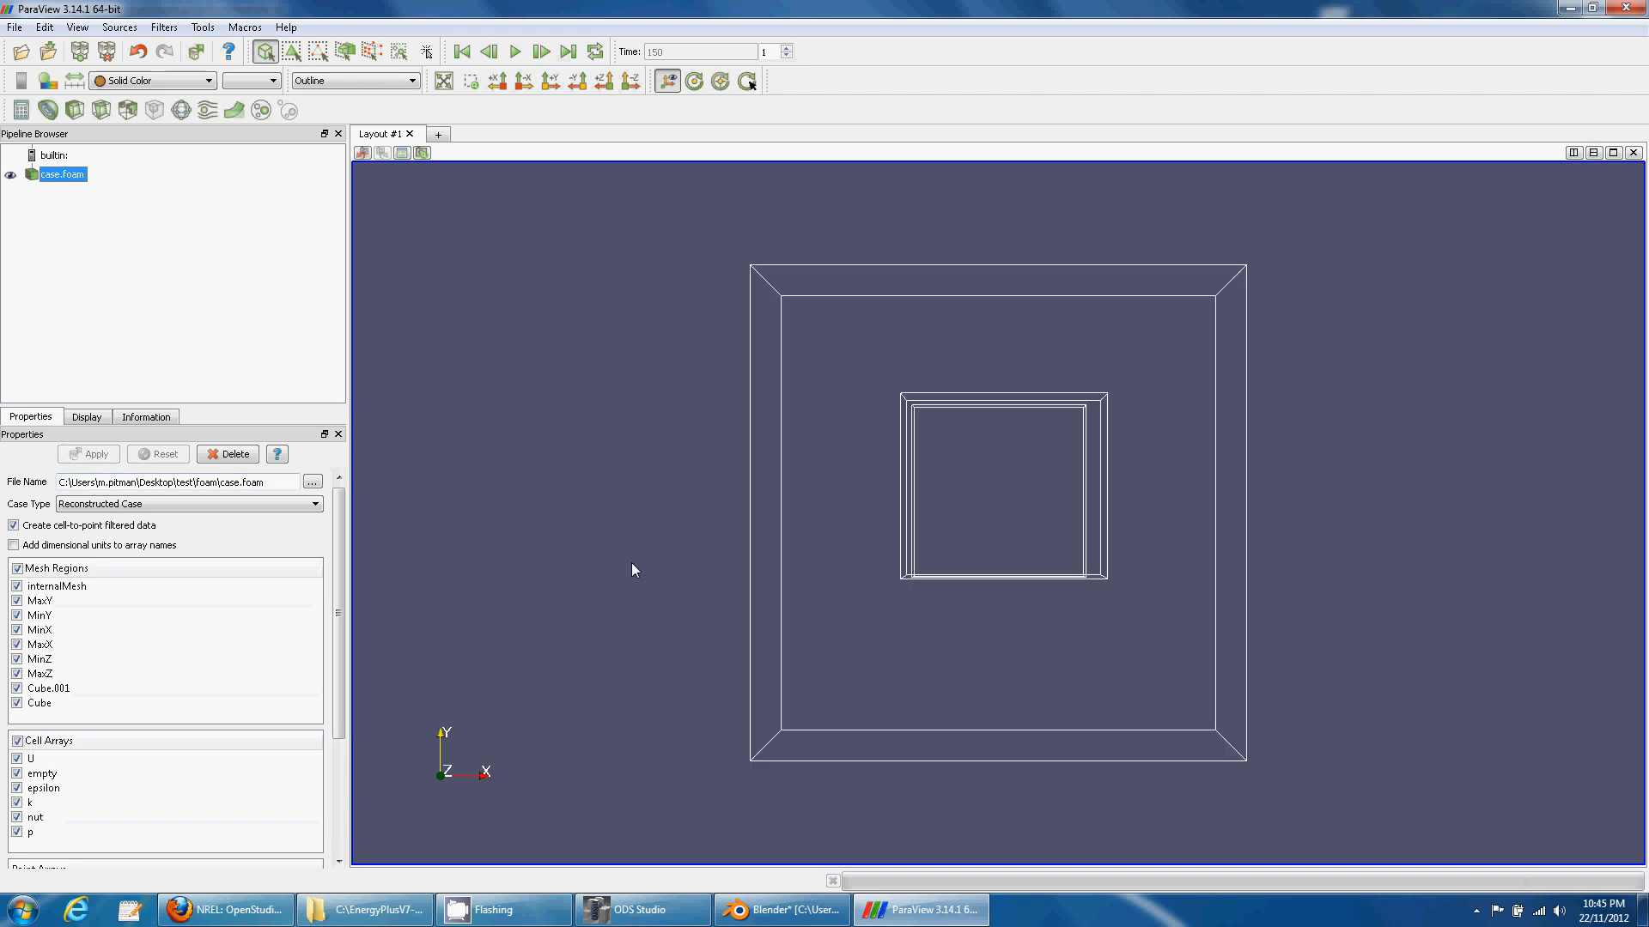
- Display the case mesh as an Outline instead of wireframe
drag(629, 616, 631, 404)
click(330, 80)
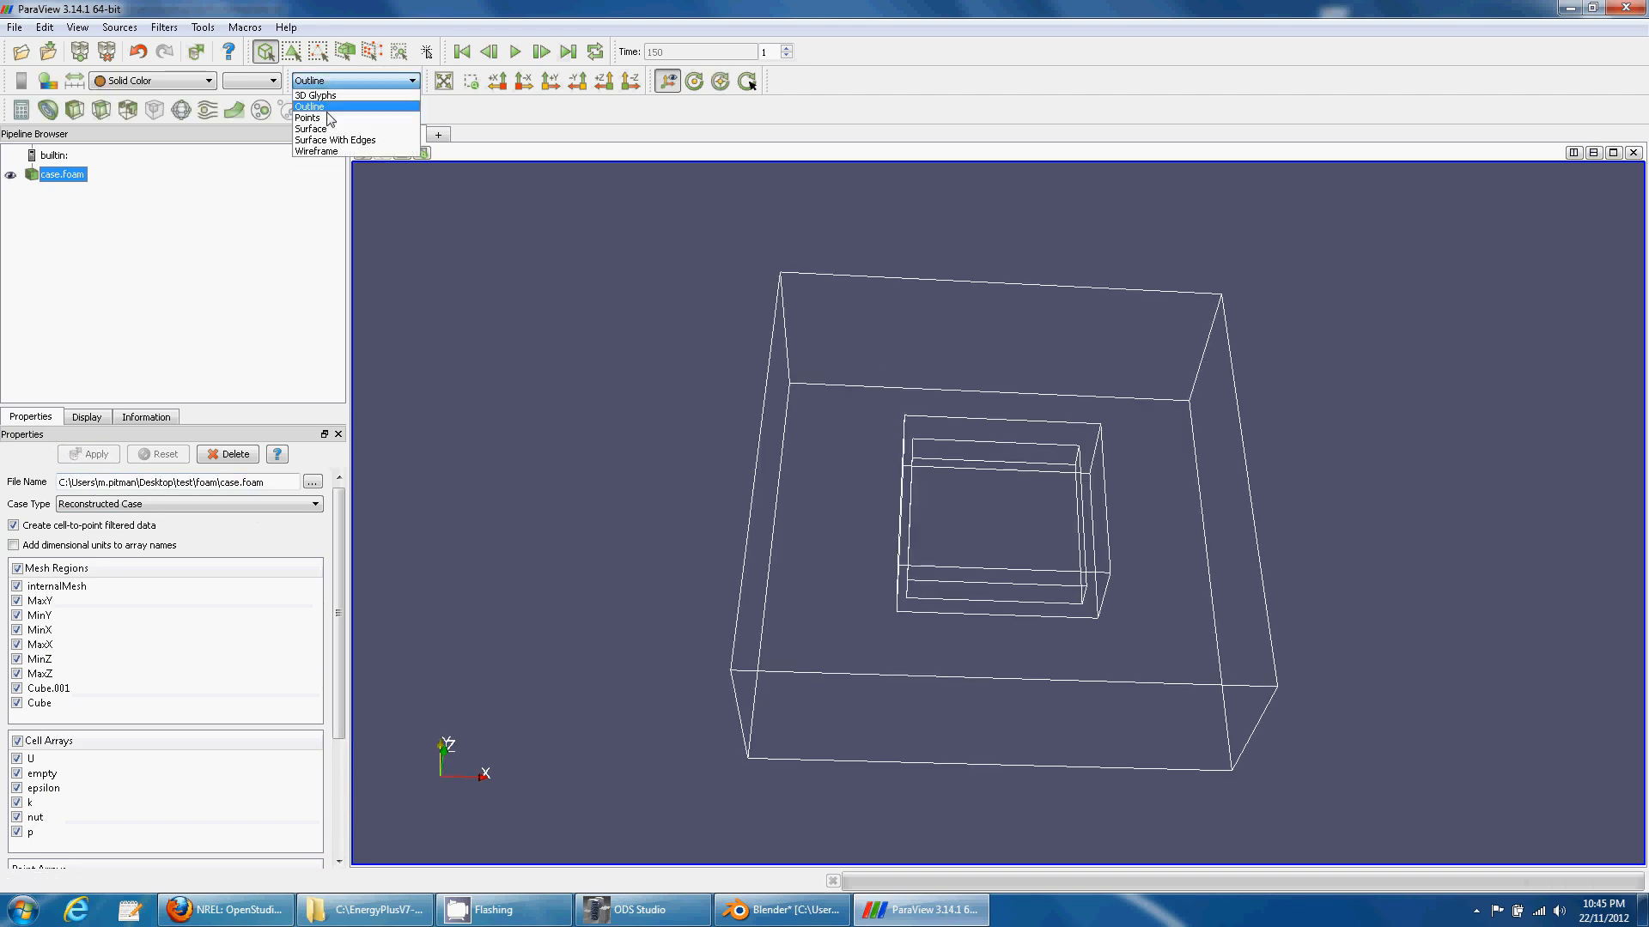
click(331, 152)
drag(491, 341, 549, 331)
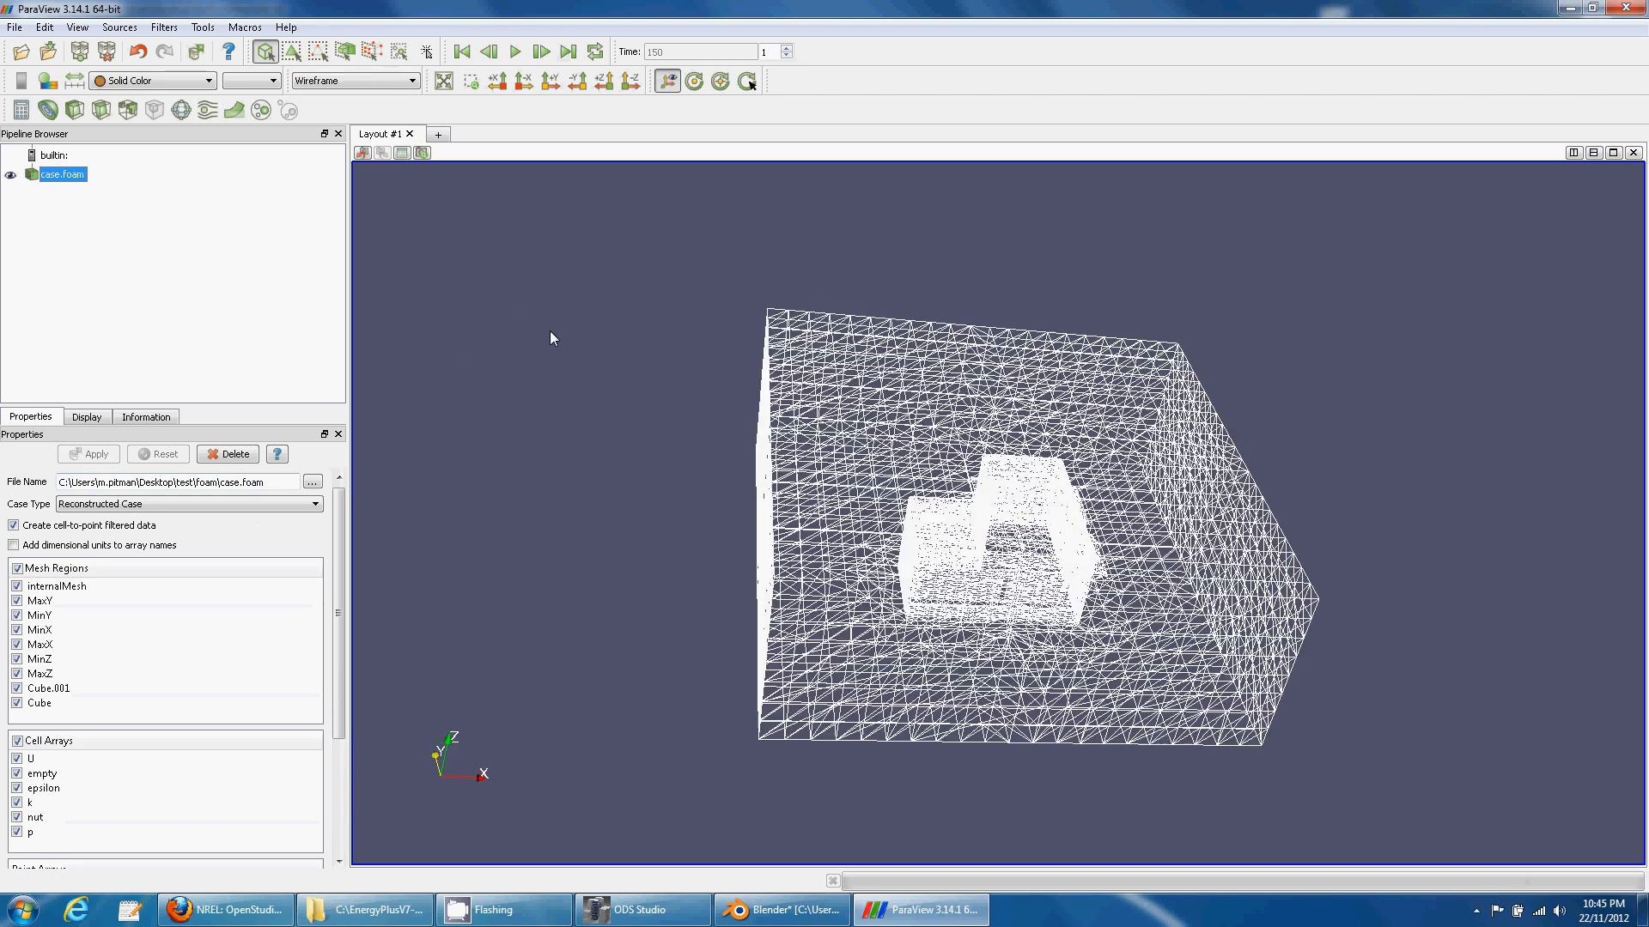
click(354, 81)
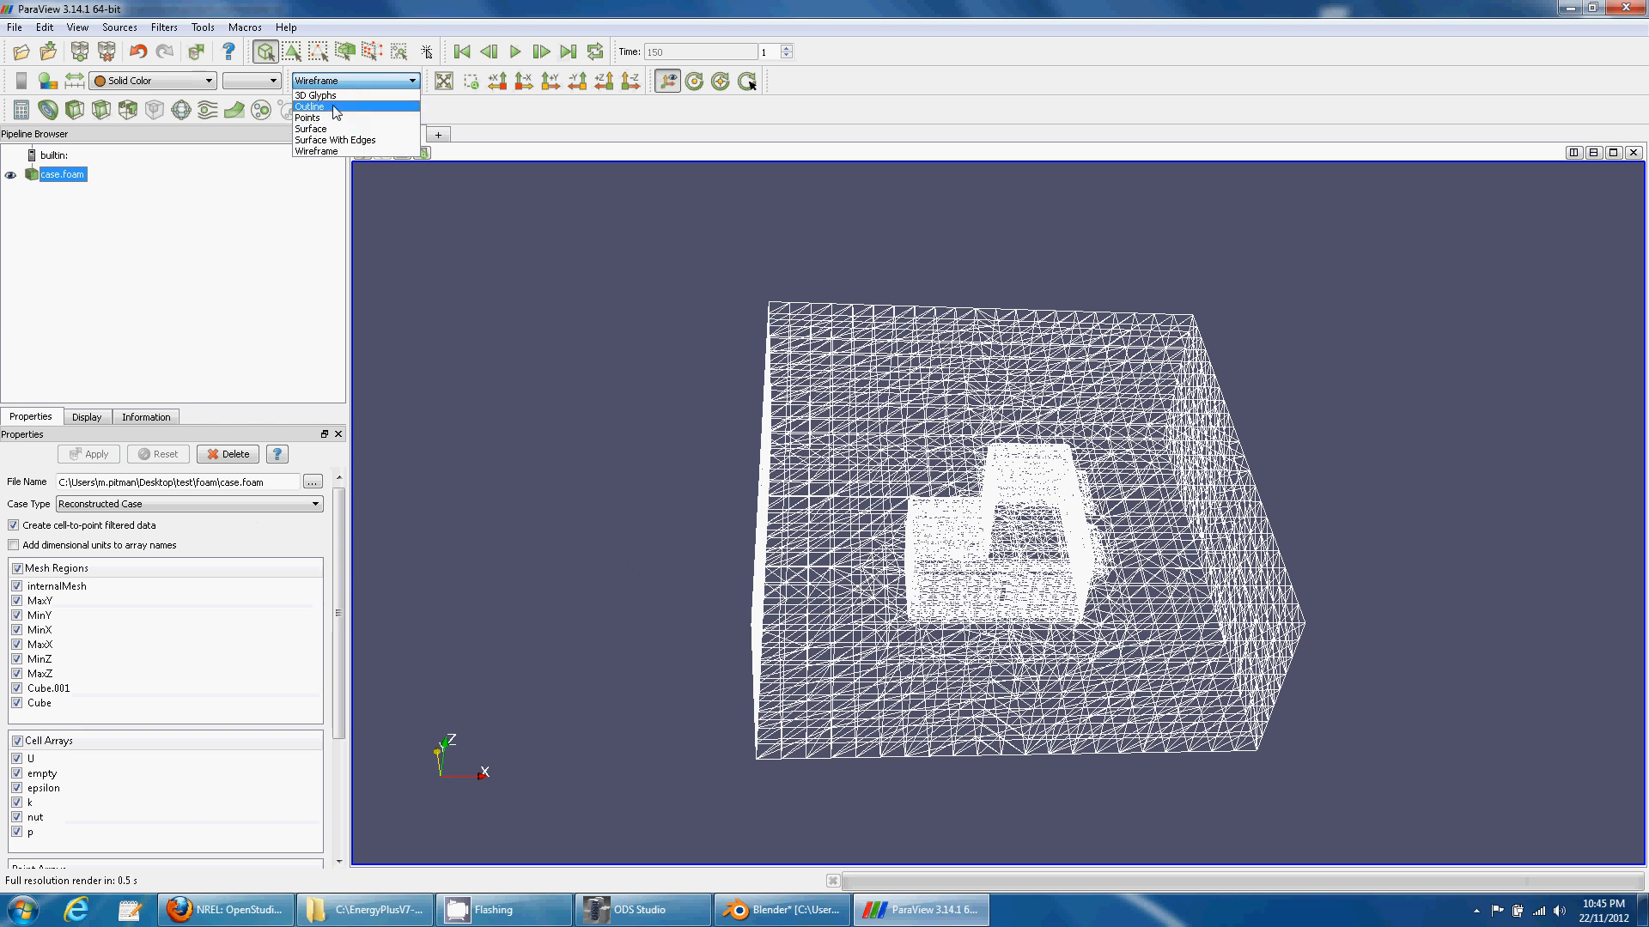
click(327, 93)
- Add a Z-normal Slice with origin Z at 1.5
click(102, 109)
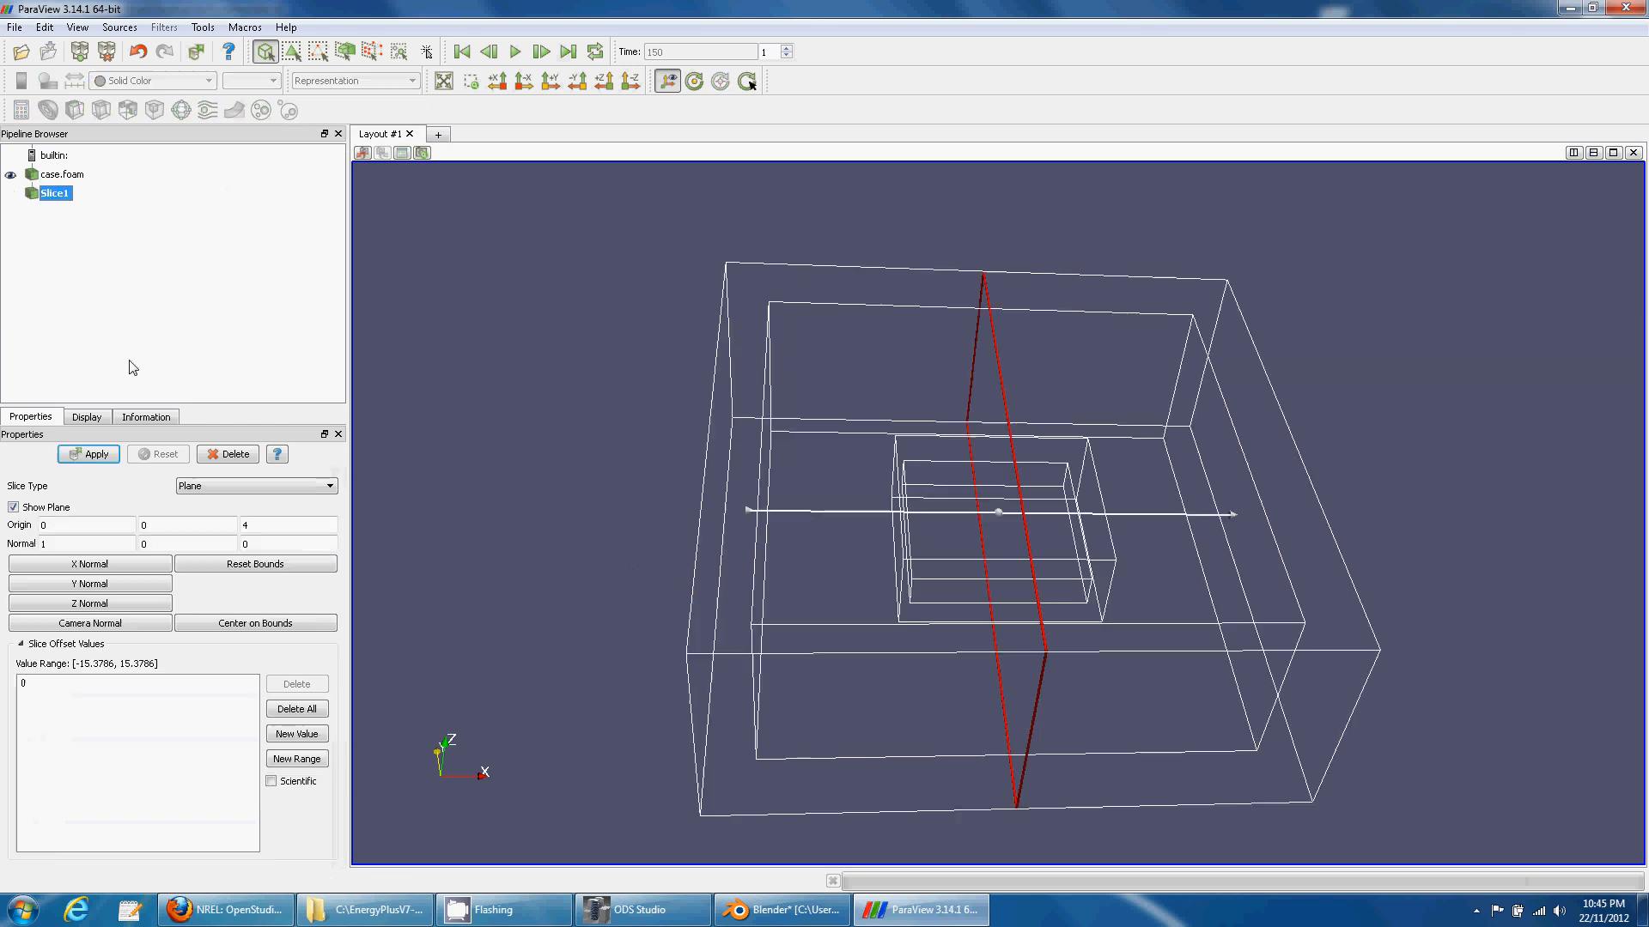
click(129, 604)
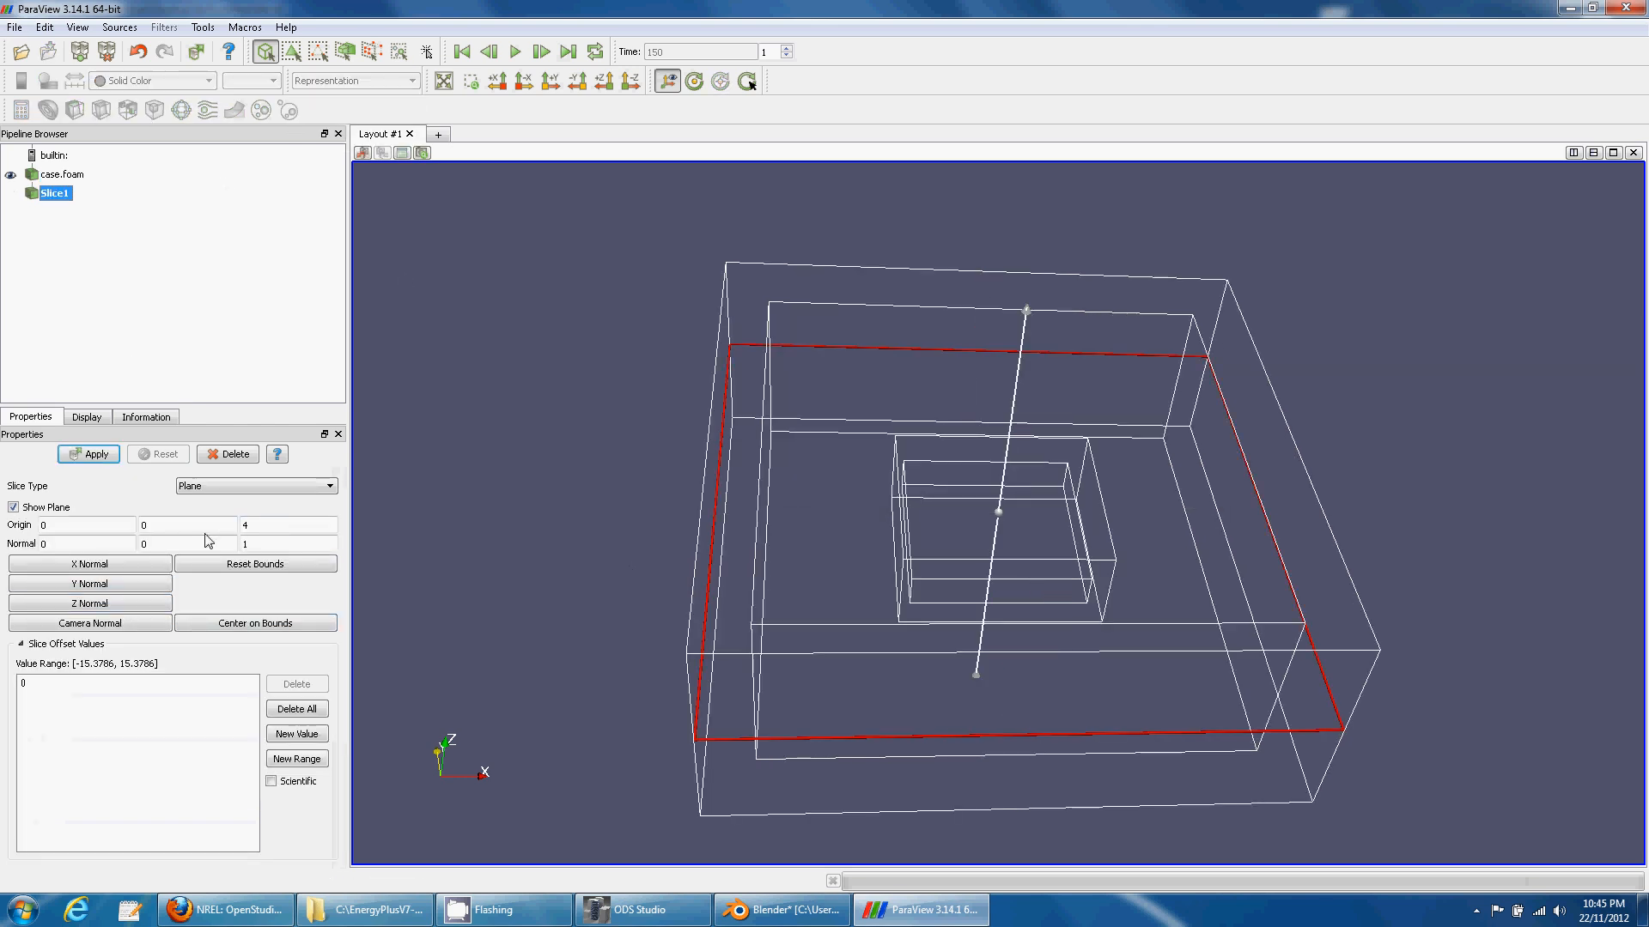
double_click(275, 525)
text(1.5)
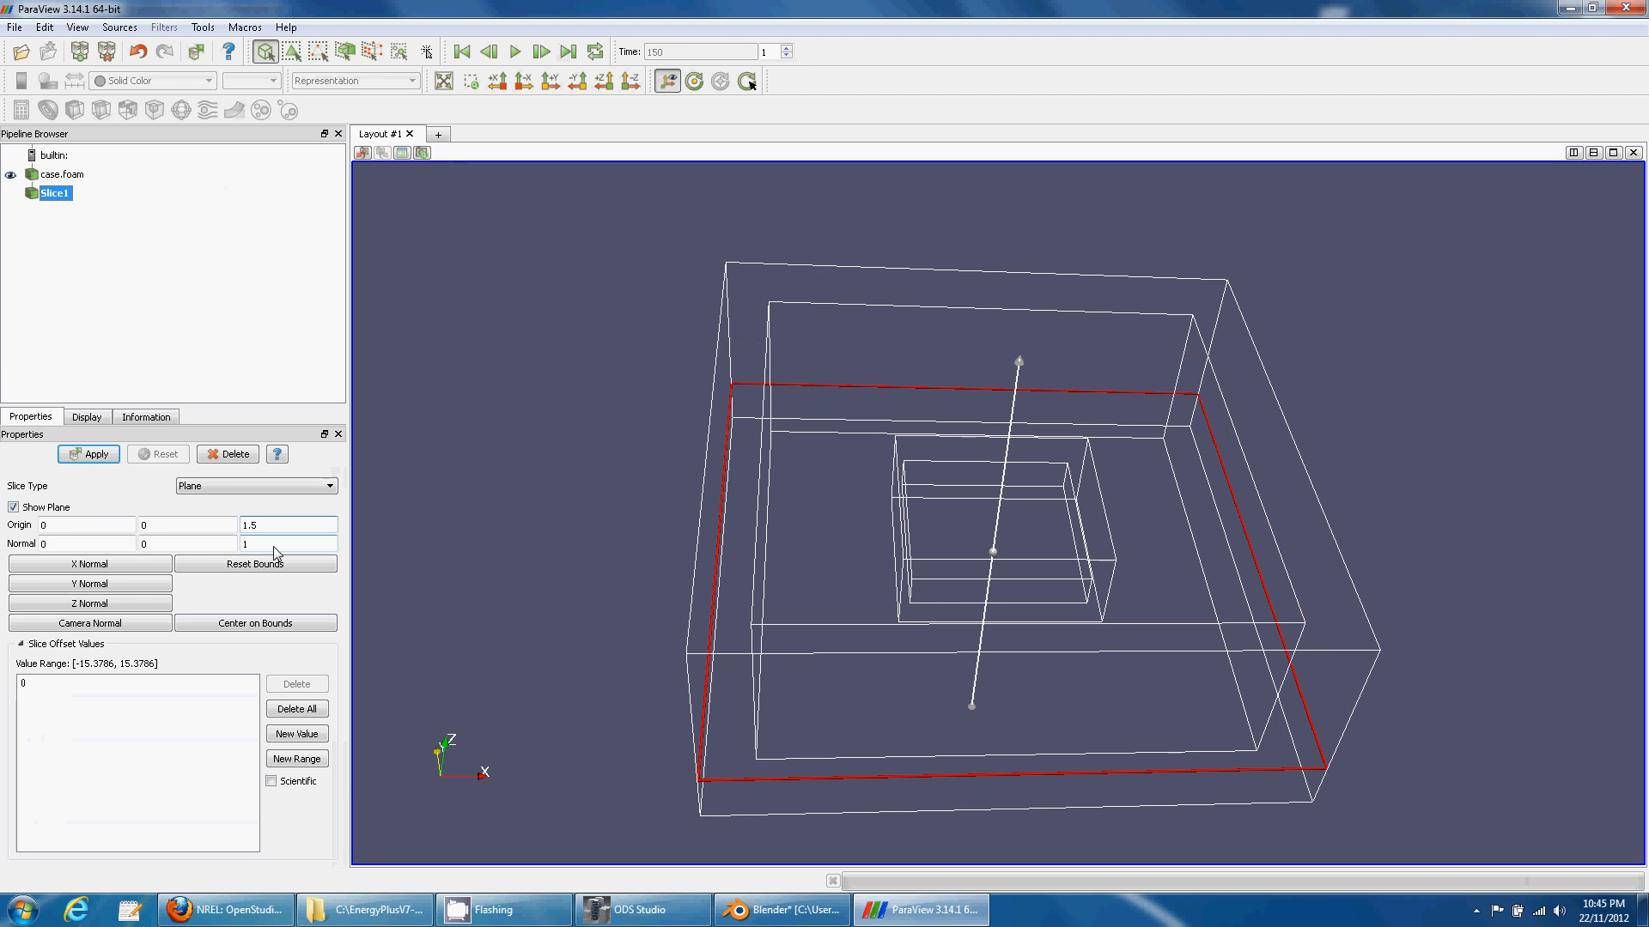
click(91, 454)
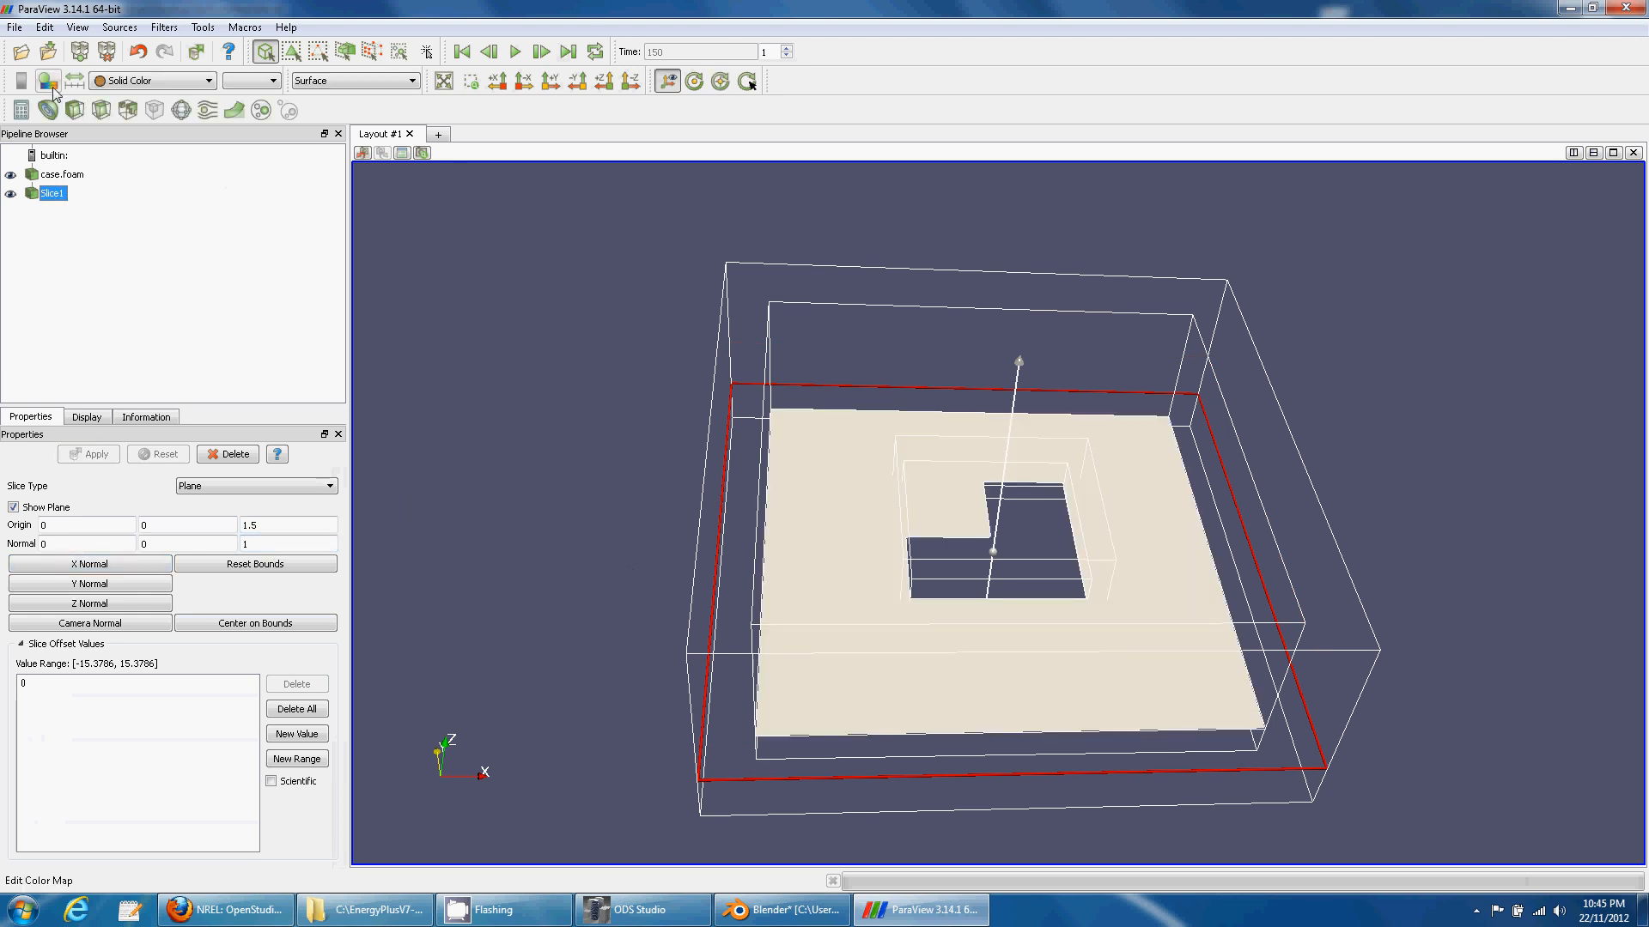
- Colour the slice by U and show the U Magnitude legend
click(121, 82)
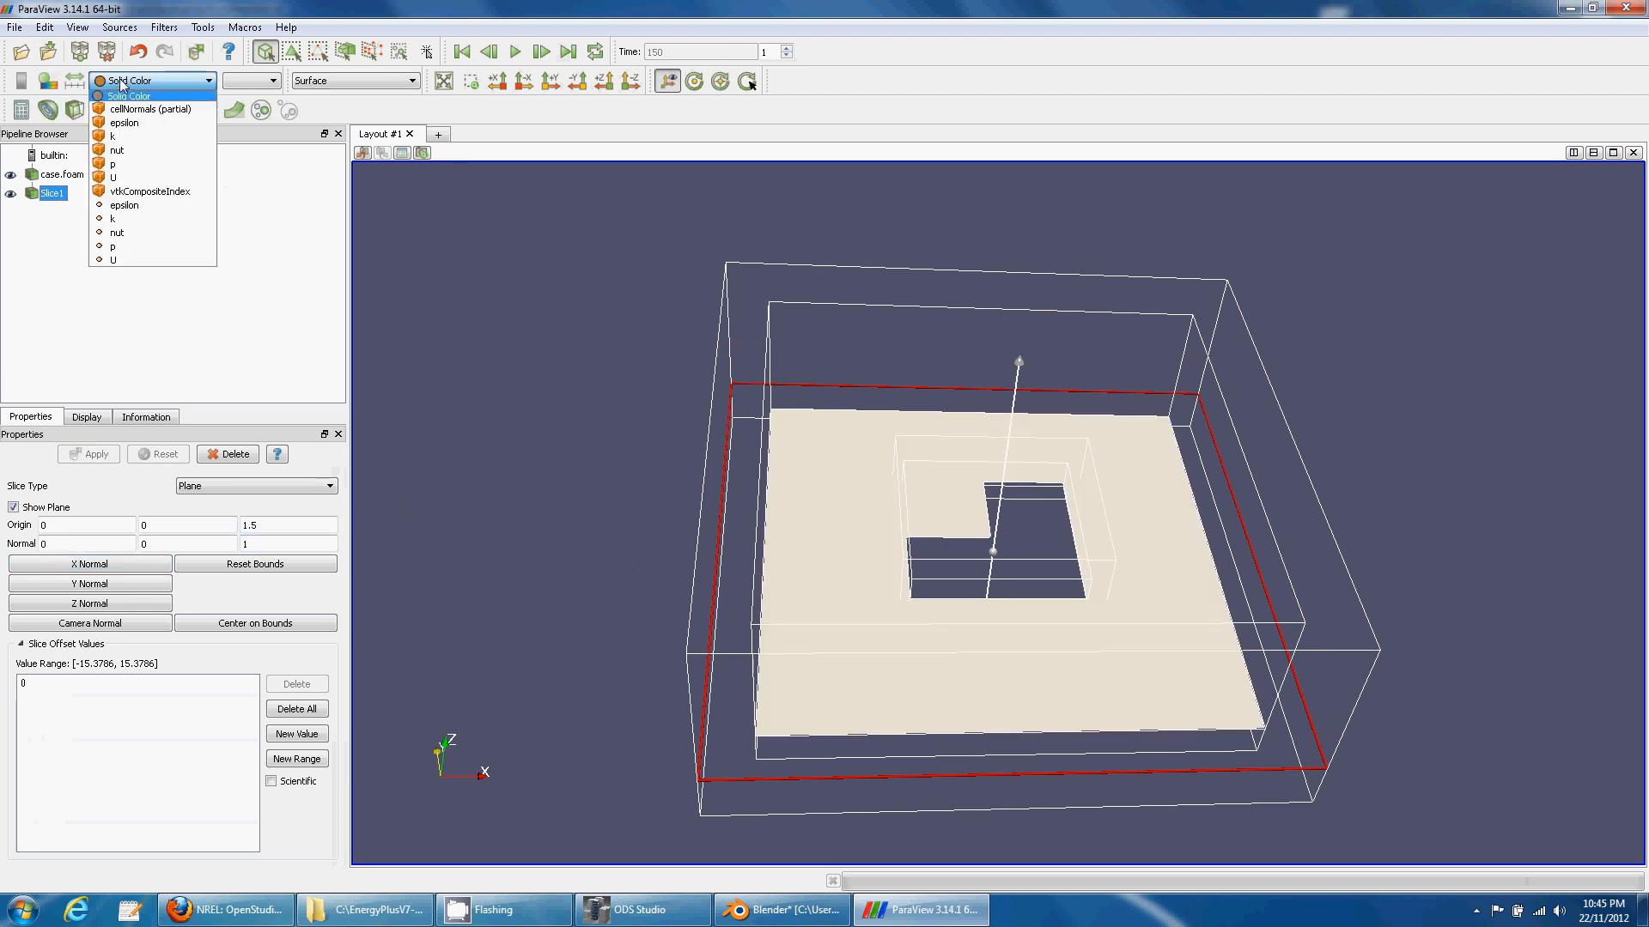
click(129, 259)
drag(425, 409, 497, 508)
click(21, 80)
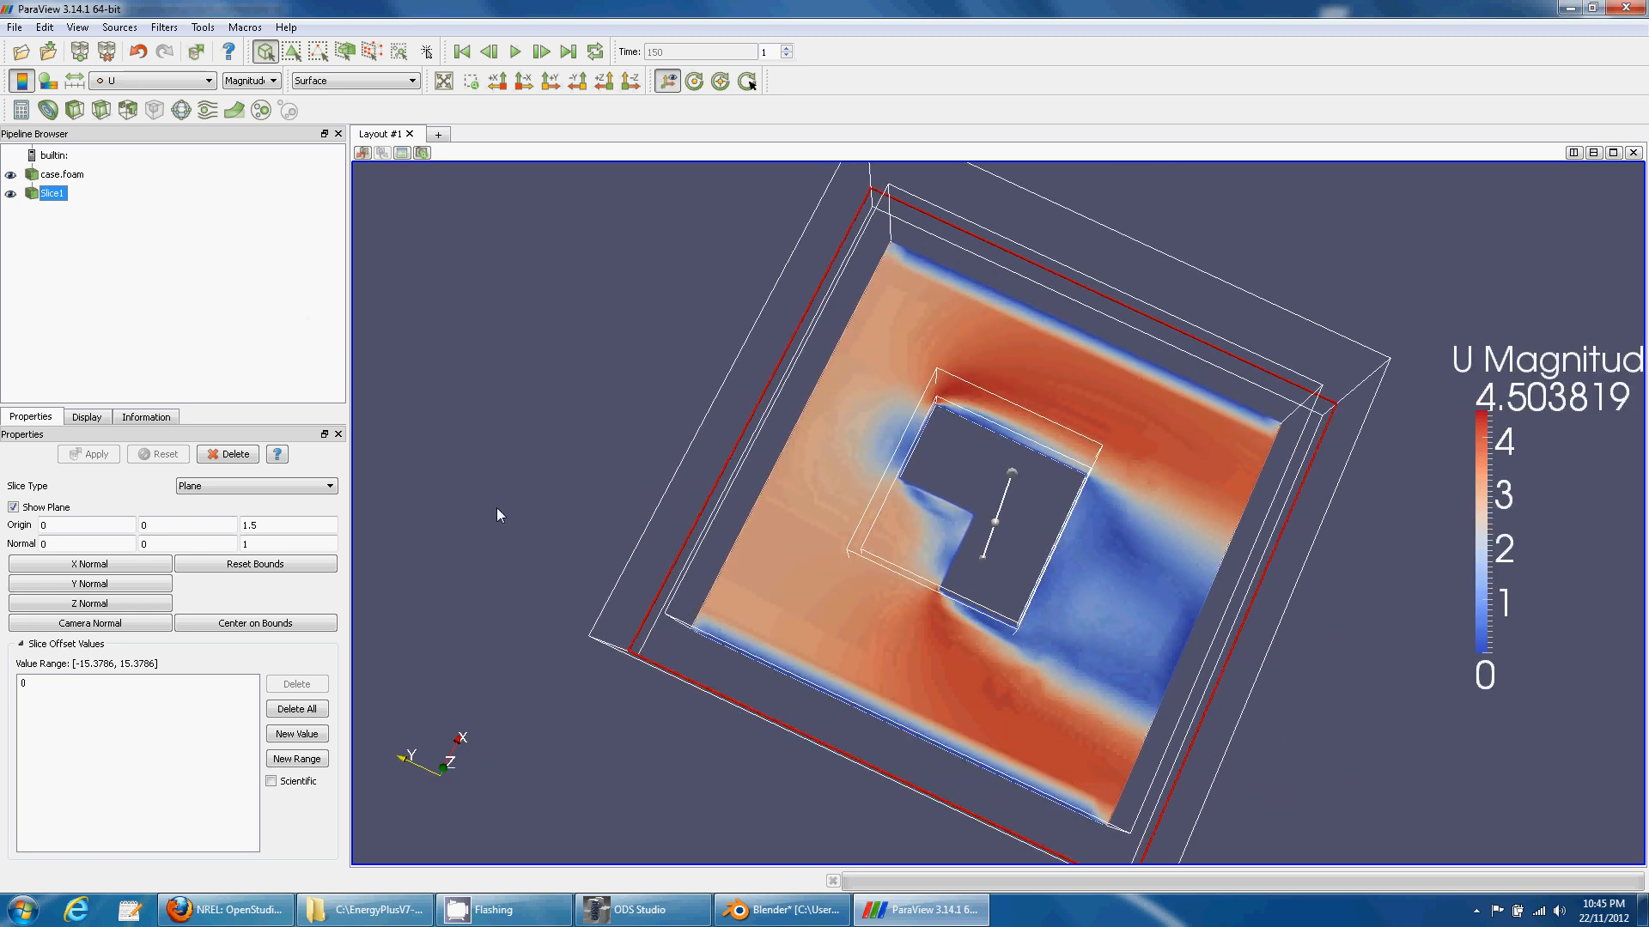
- Turn off the slice's Show Plane widget
click(11, 193)
click(11, 193)
click(36, 507)
- Add a Stream Tracer on case.foam with the seed point moved left of the building
click(61, 175)
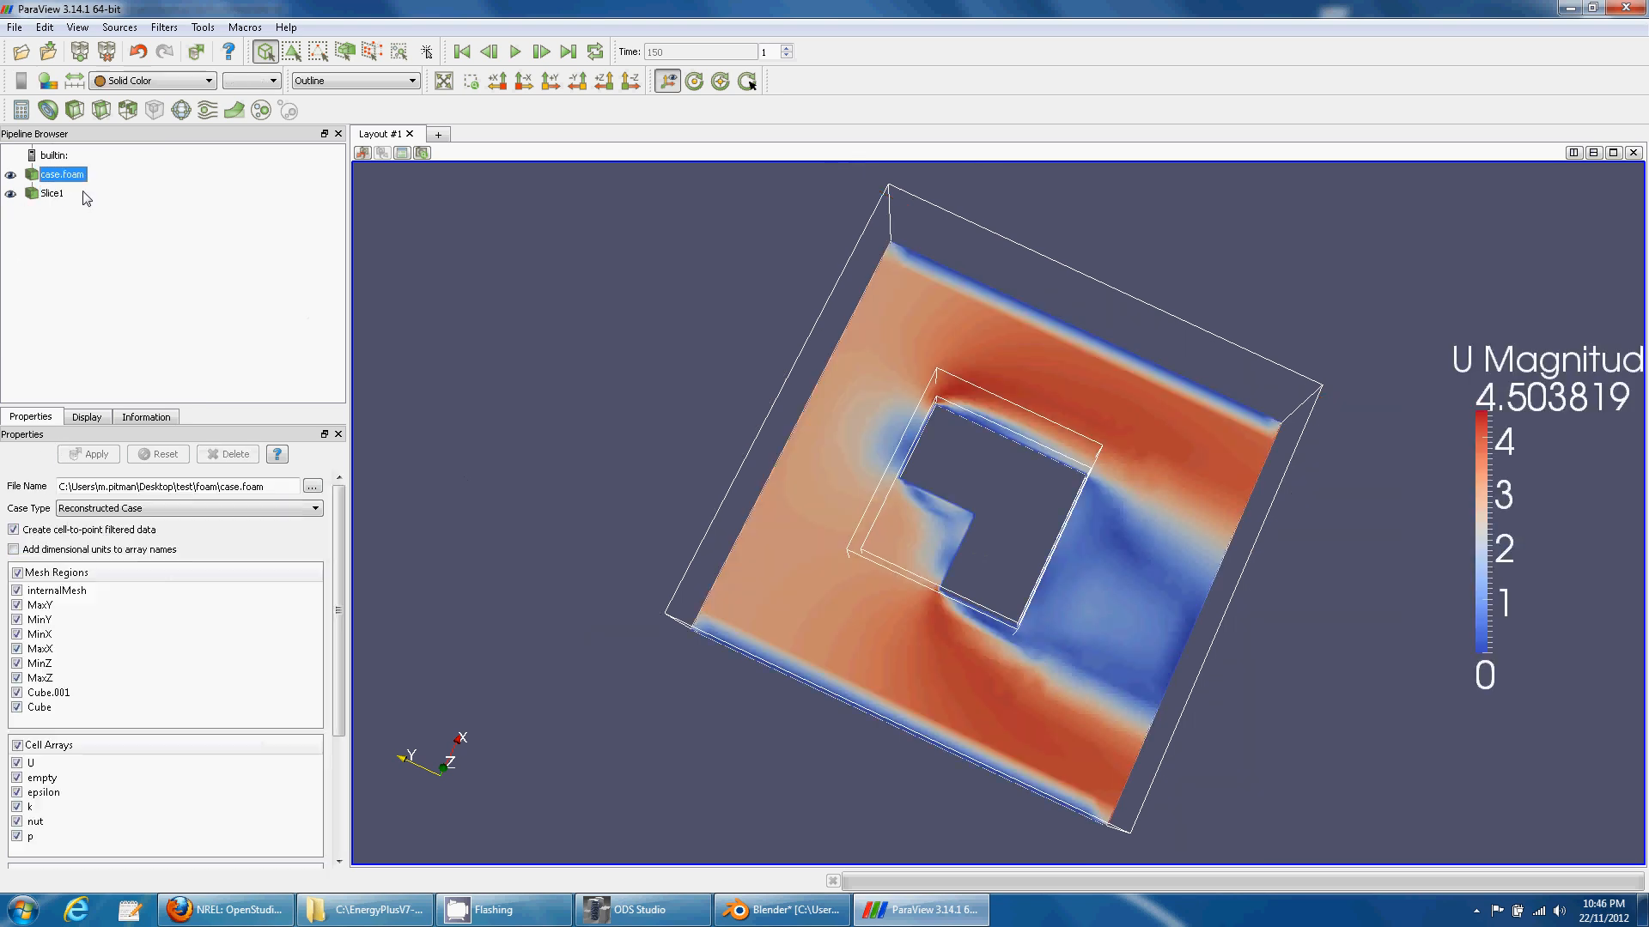
click(208, 110)
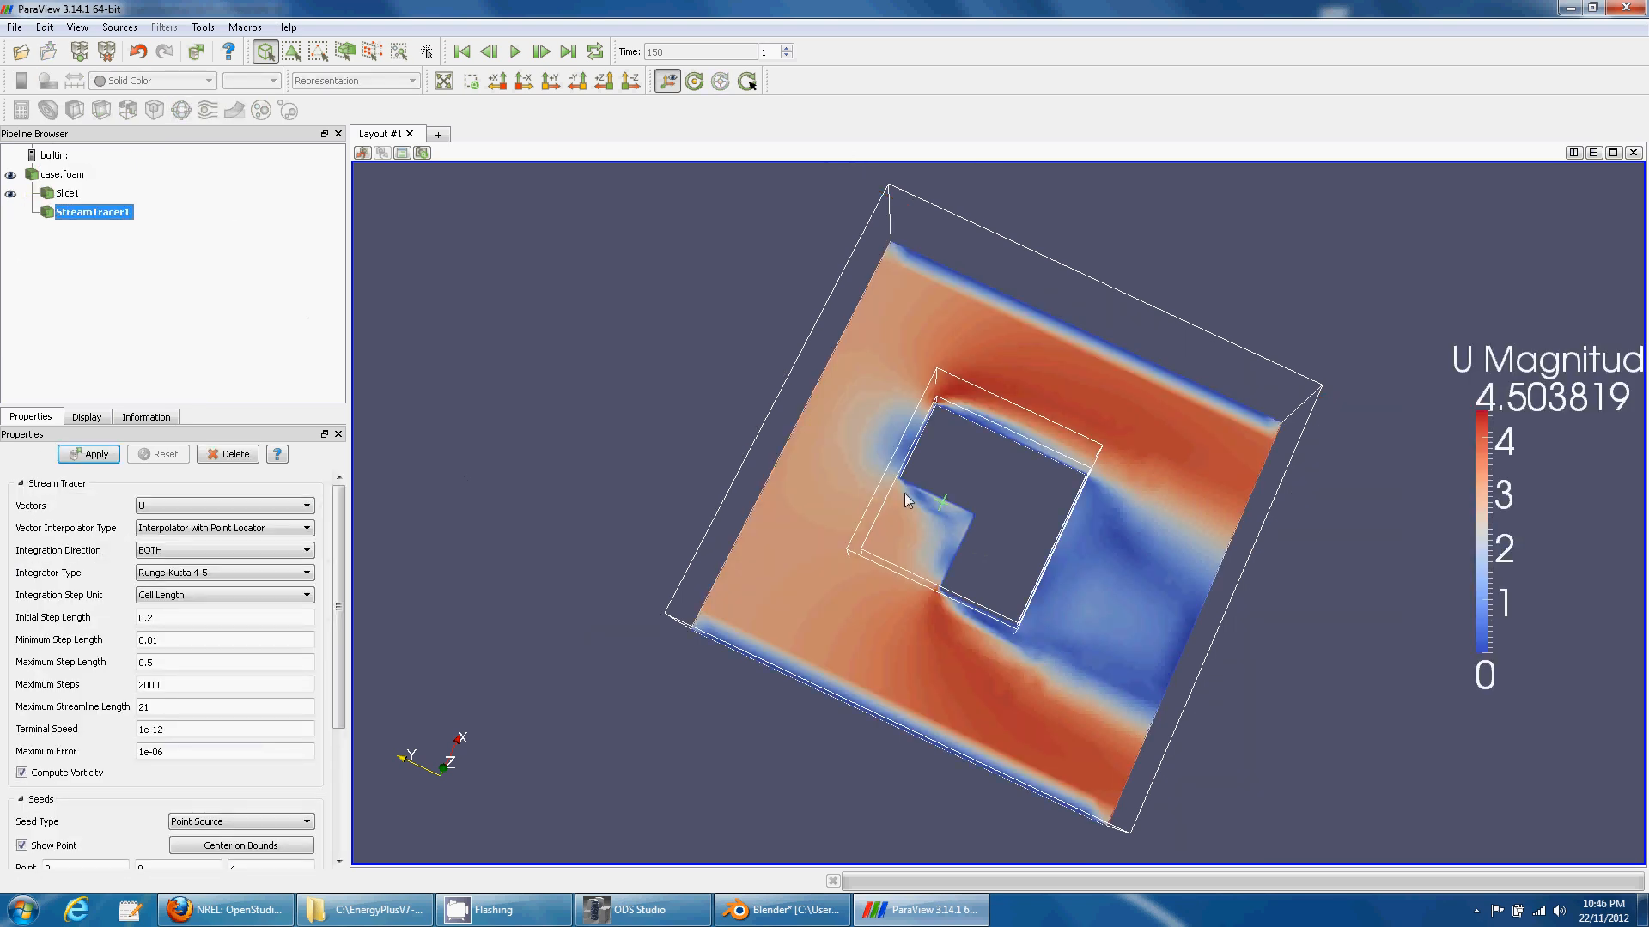
drag(904, 493, 822, 442)
drag(517, 592, 731, 490)
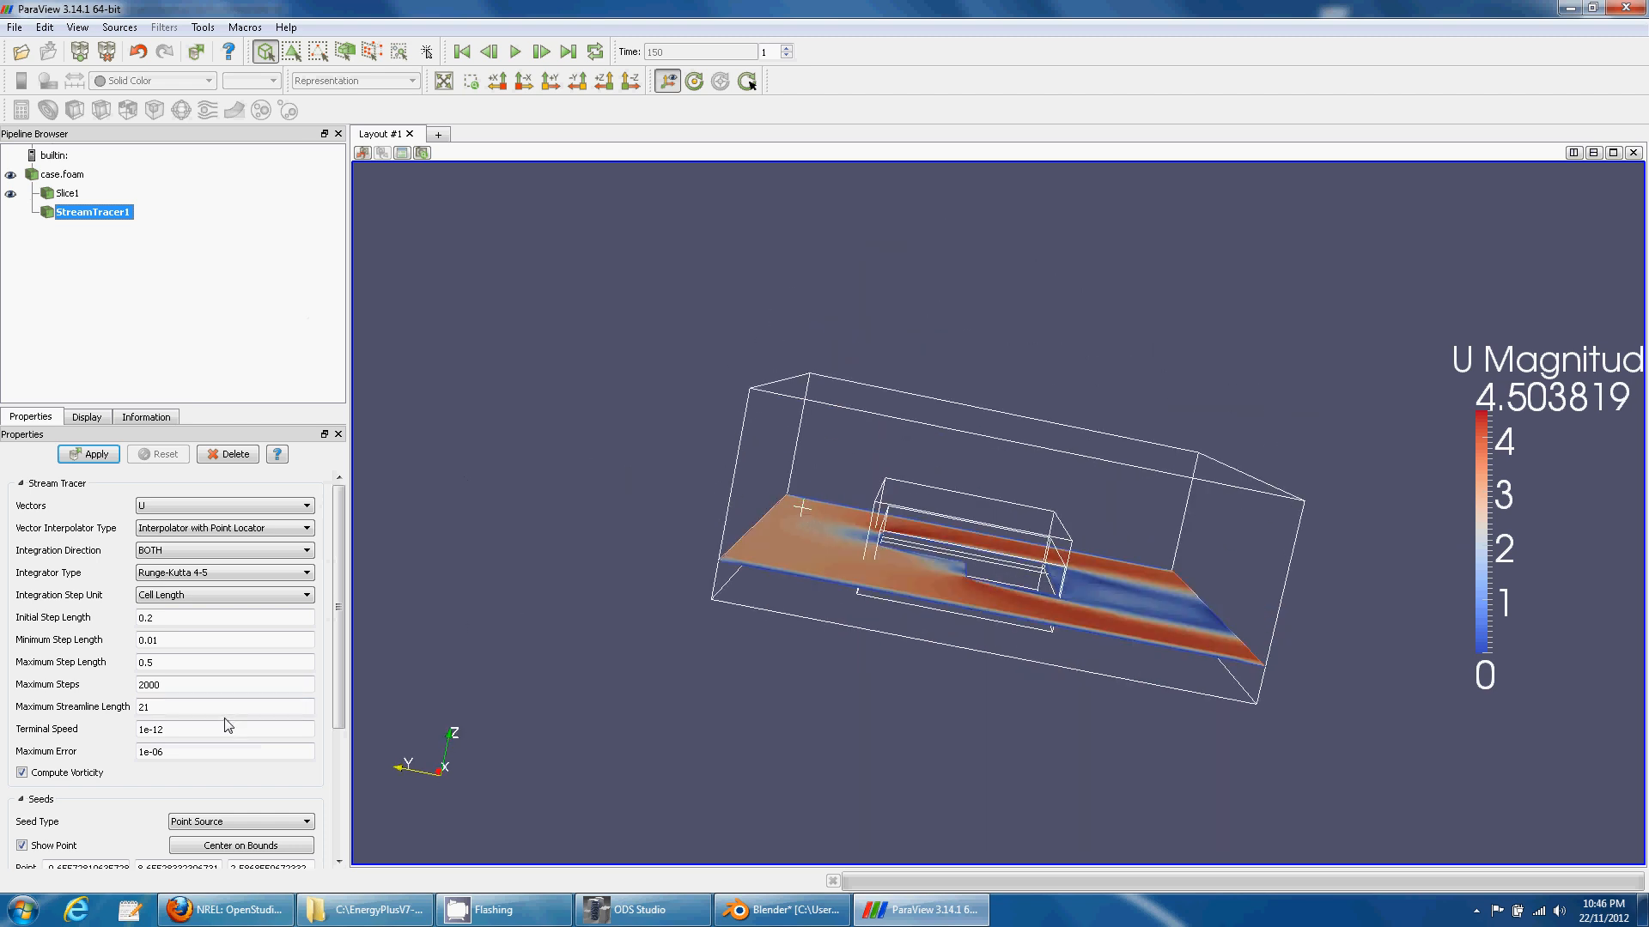
click(89, 455)
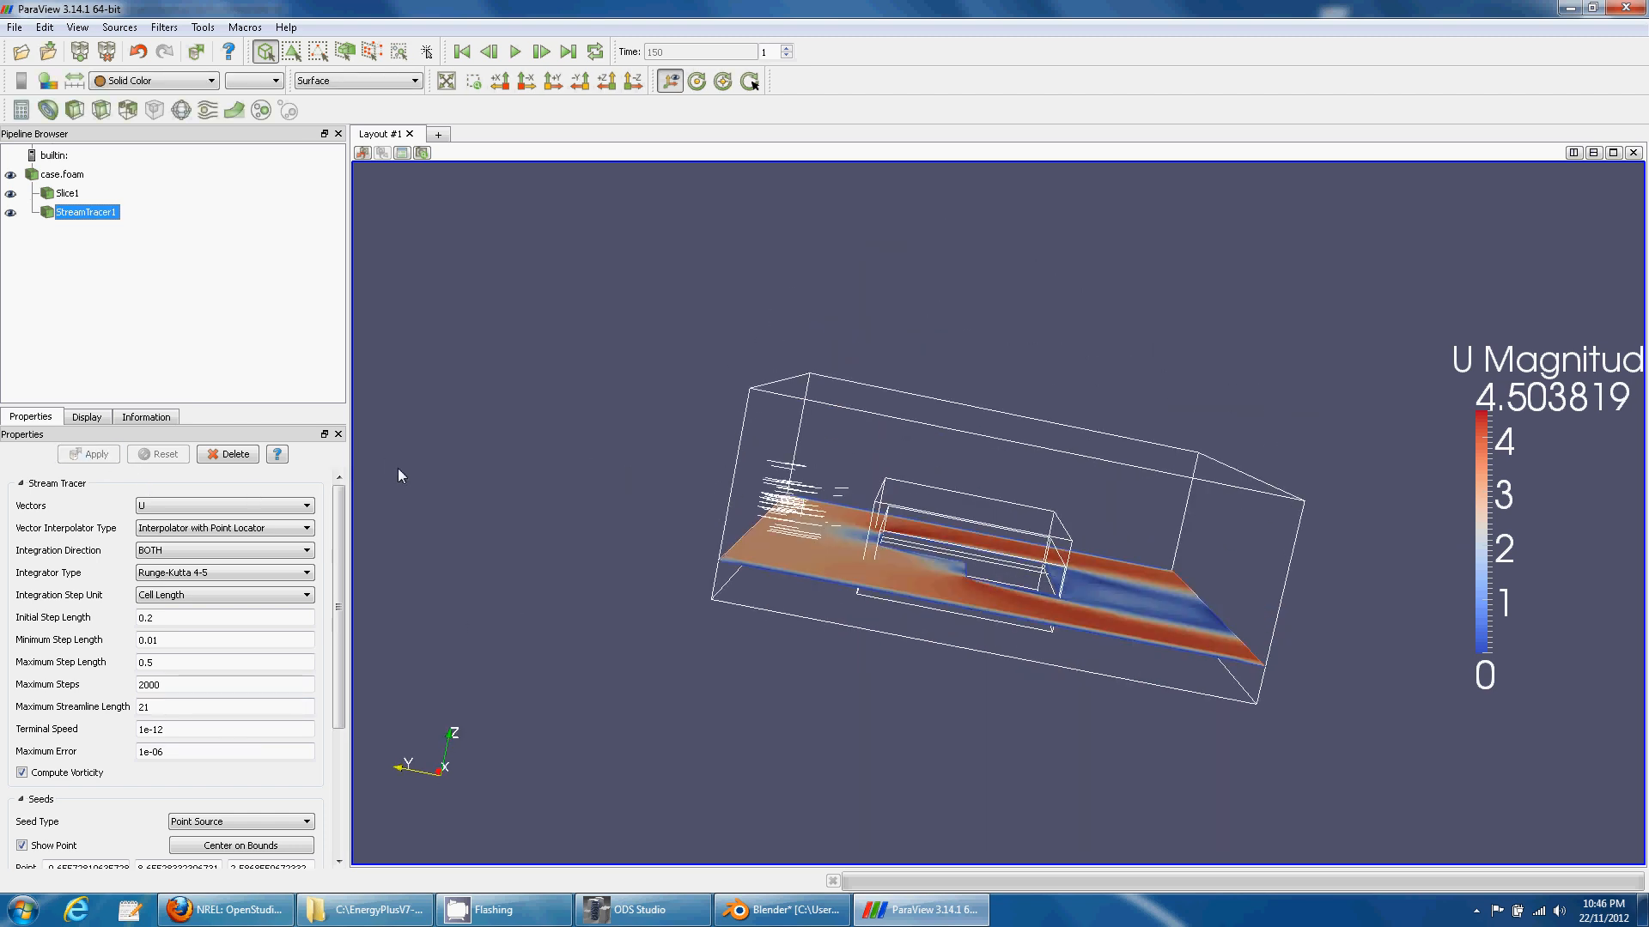
drag(575, 417, 589, 478)
right_drag(491, 344, 502, 457)
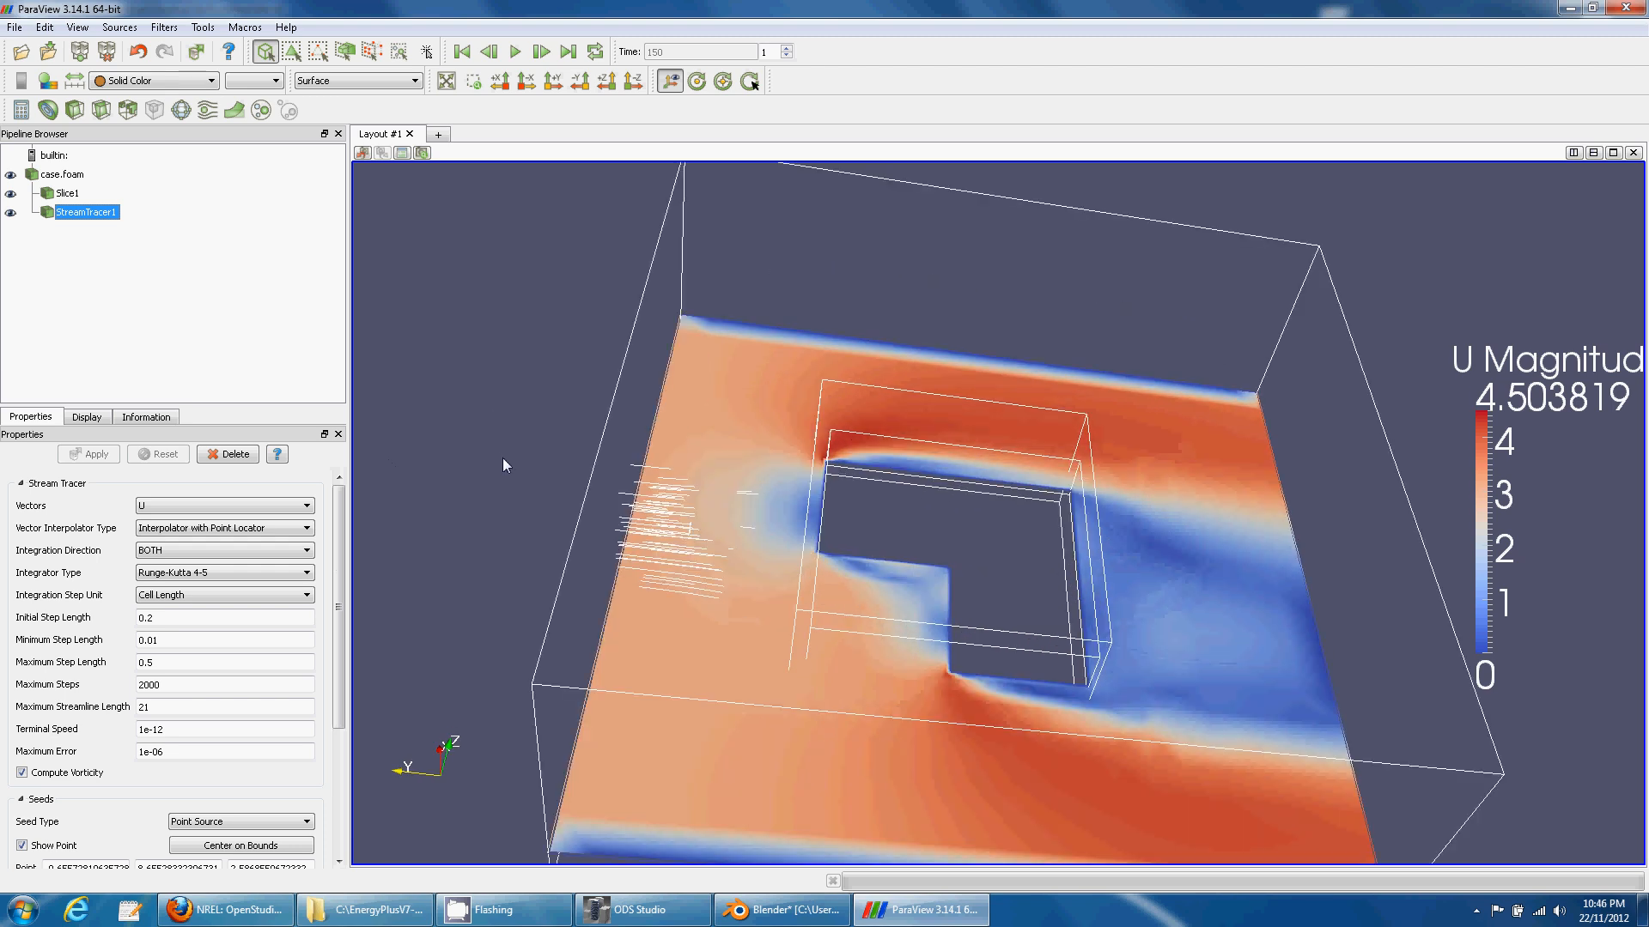
middle_drag(425, 381, 666, 330)
drag(605, 391, 632, 301)
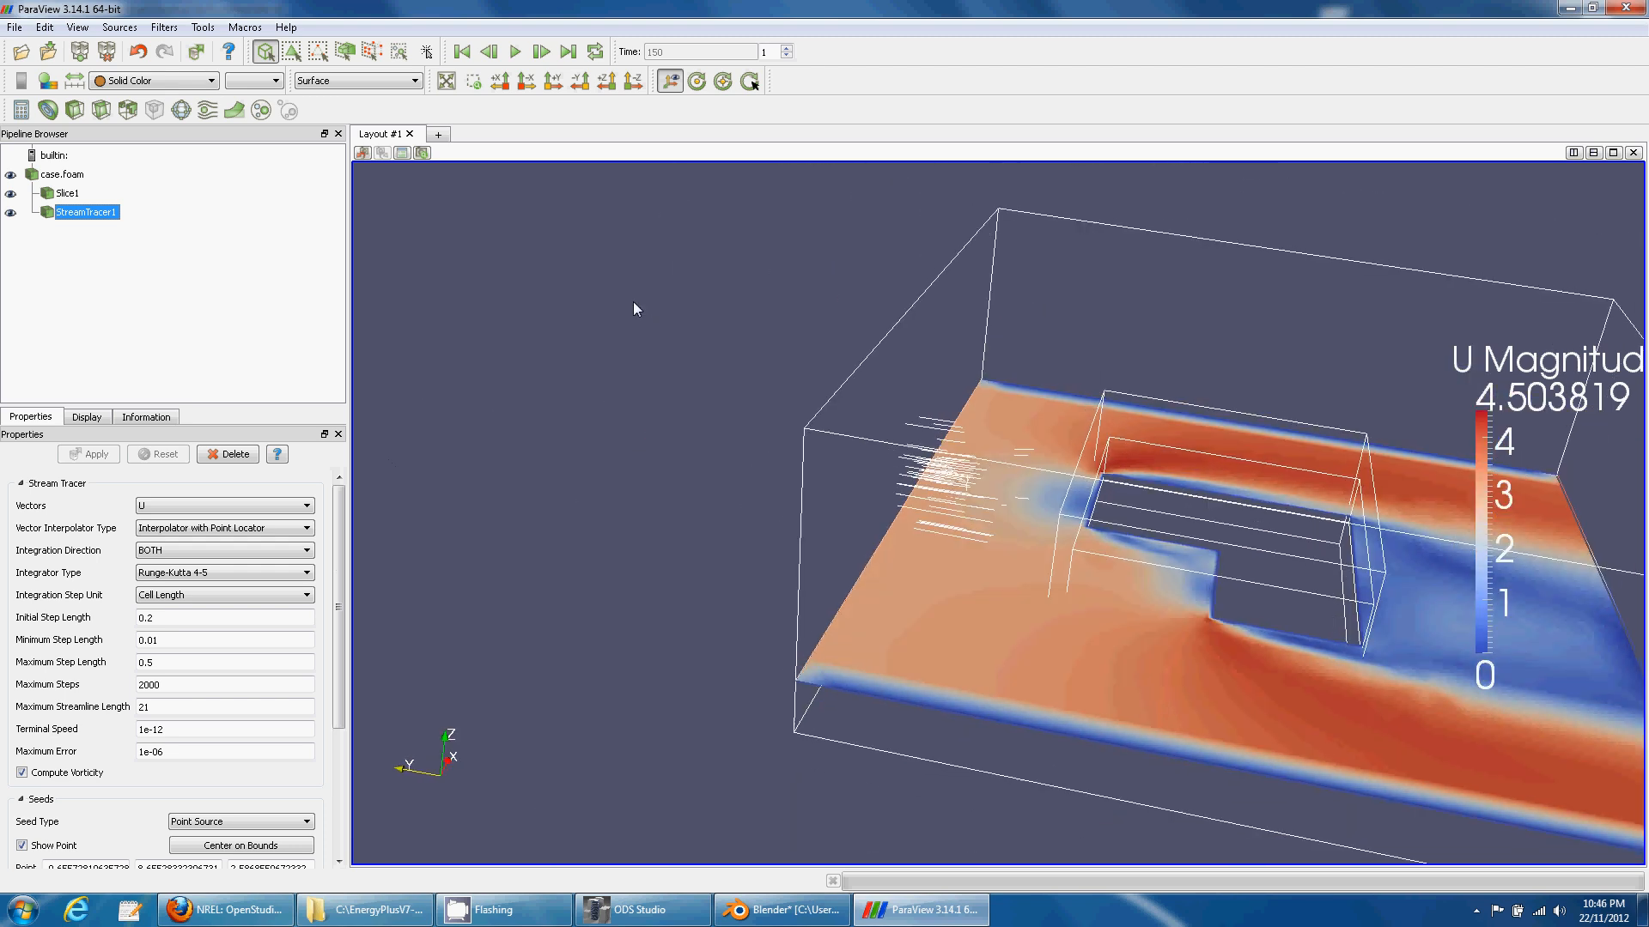
right_drag(632, 301, 620, 481)
right_drag(563, 410, 508, 342)
- Reload case.foam with Decompose polyhedra turned off
click(69, 175)
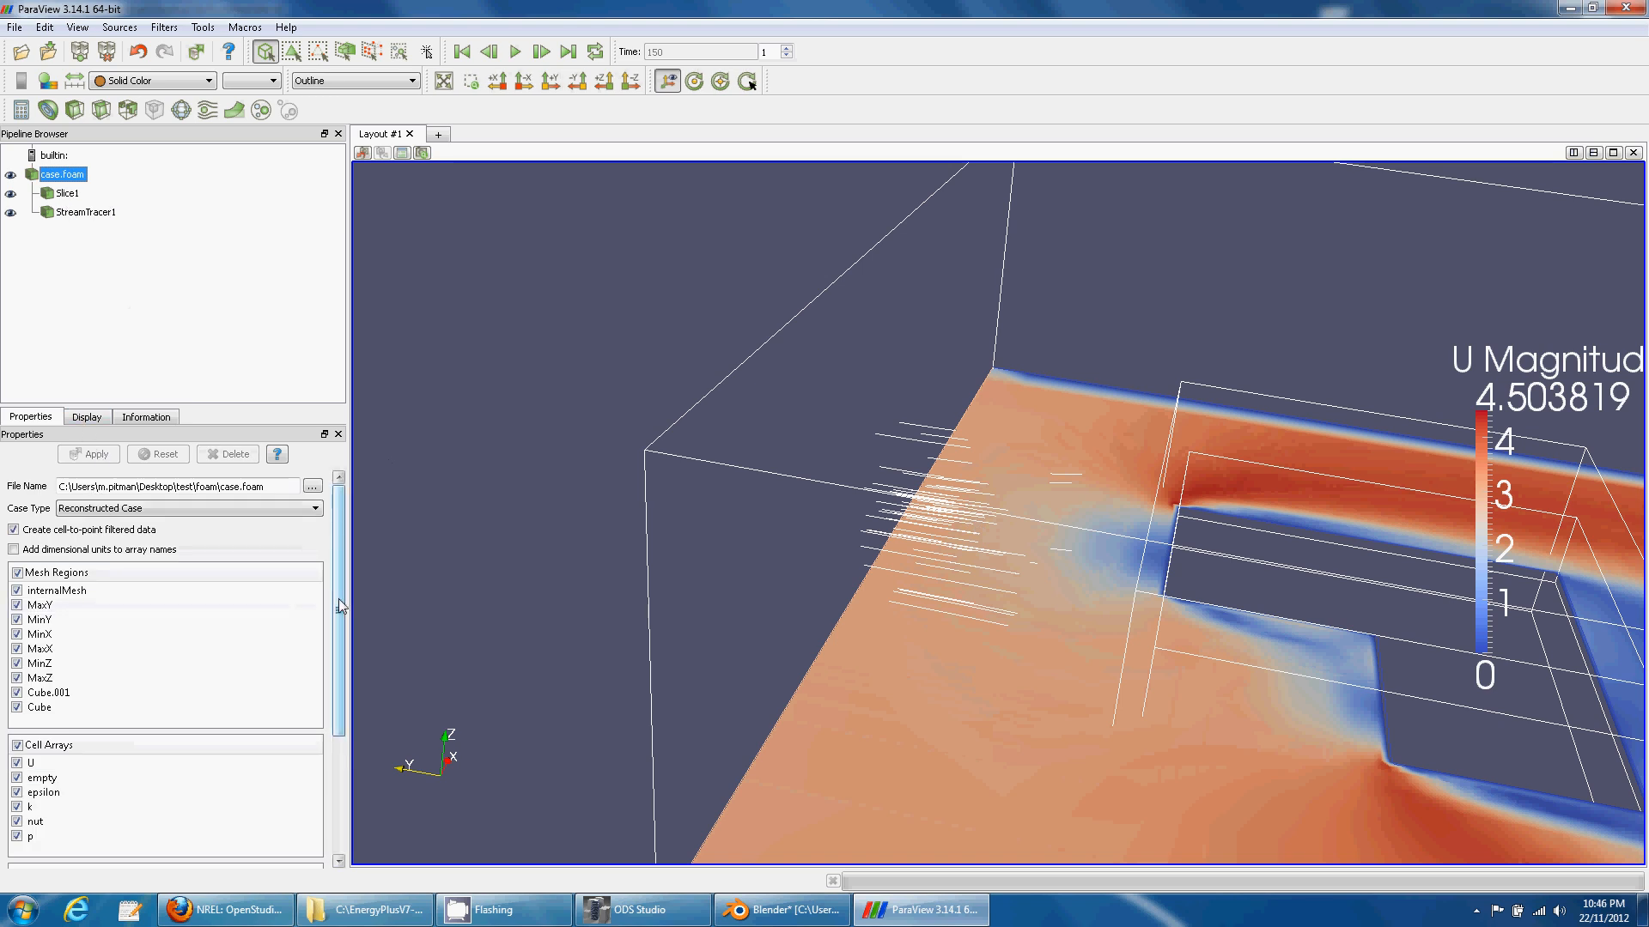
mouse_move(340, 601)
mouse_down()
mouse_move(339, 657)
mouse_move(339, 599)
mouse_up()
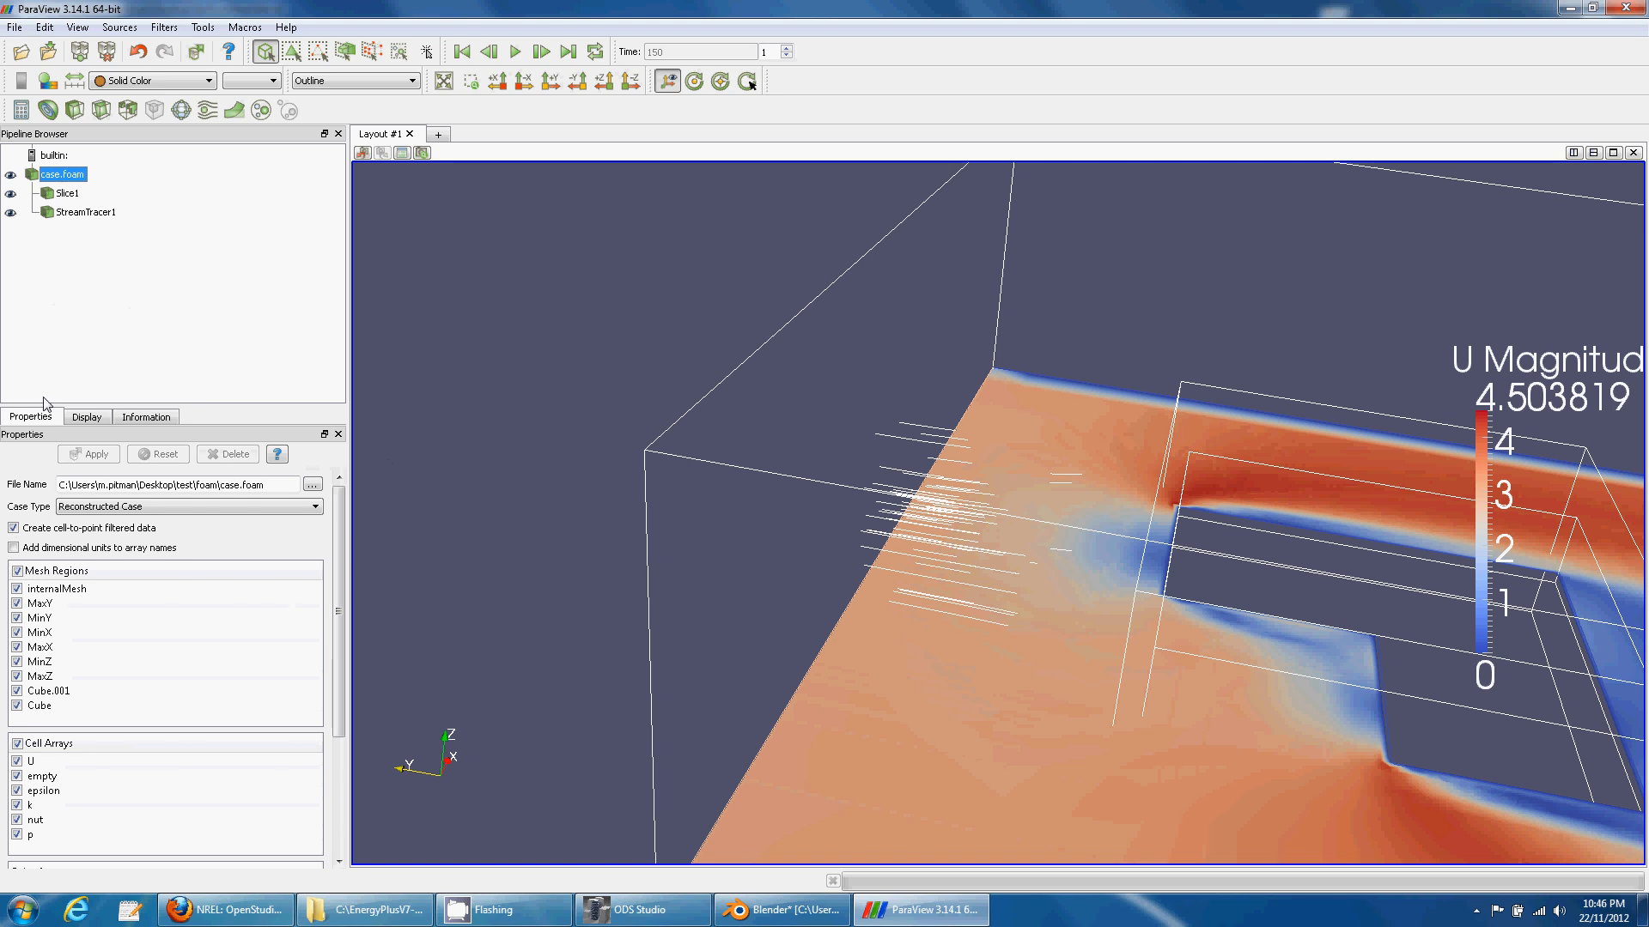
drag(332, 640, 340, 787)
click(14, 795)
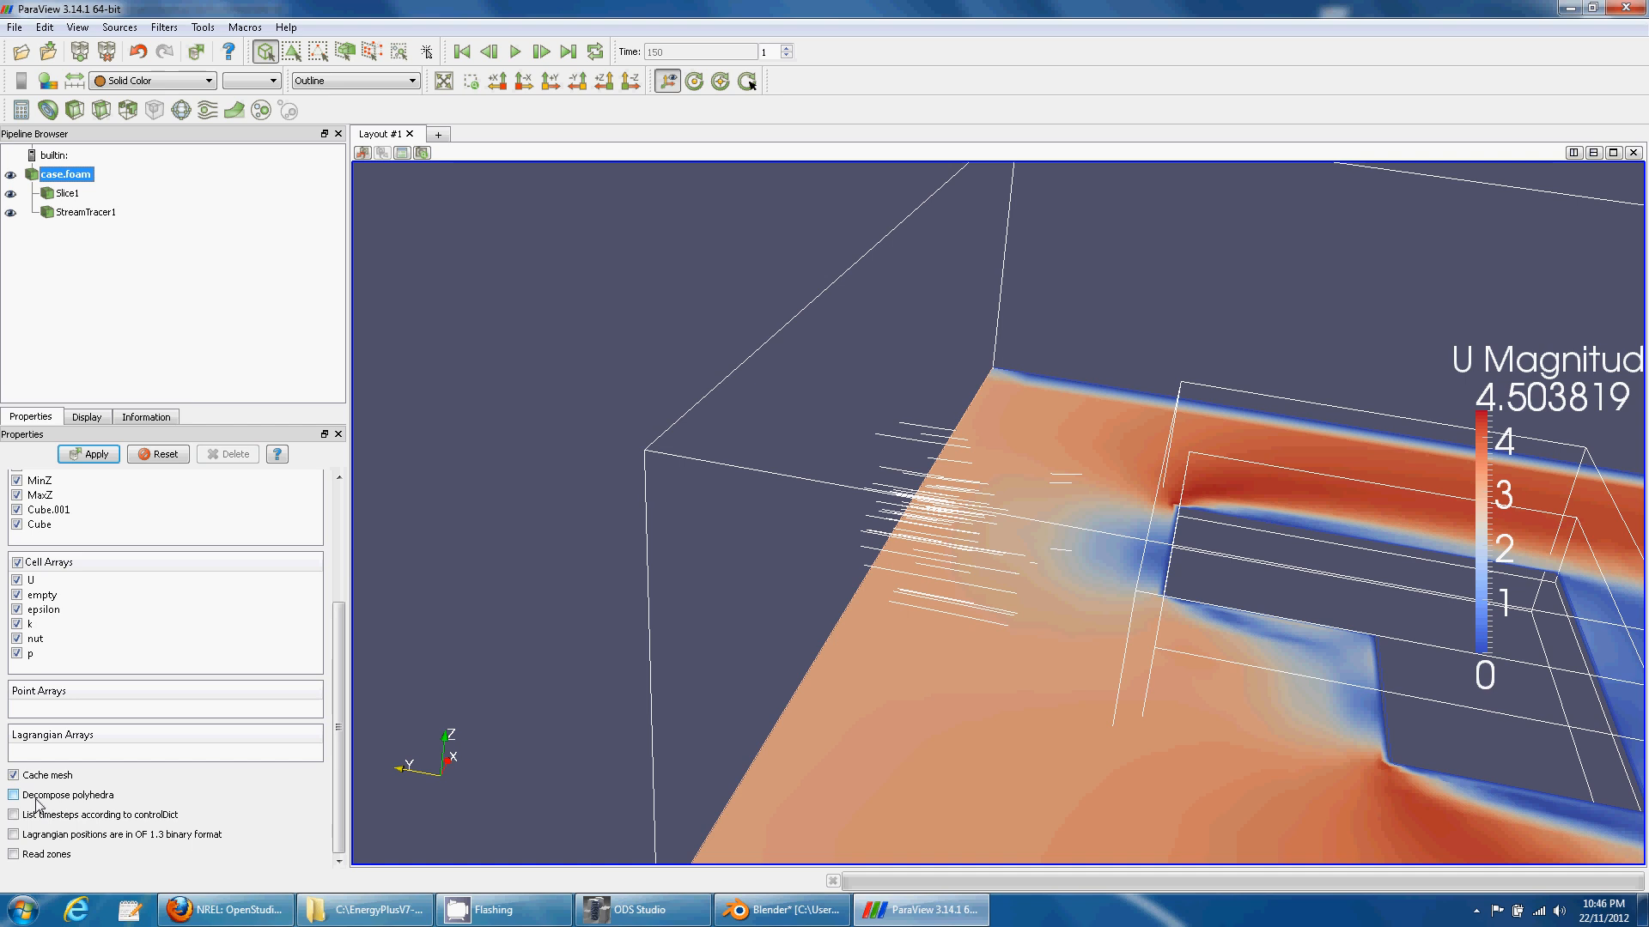
click(92, 455)
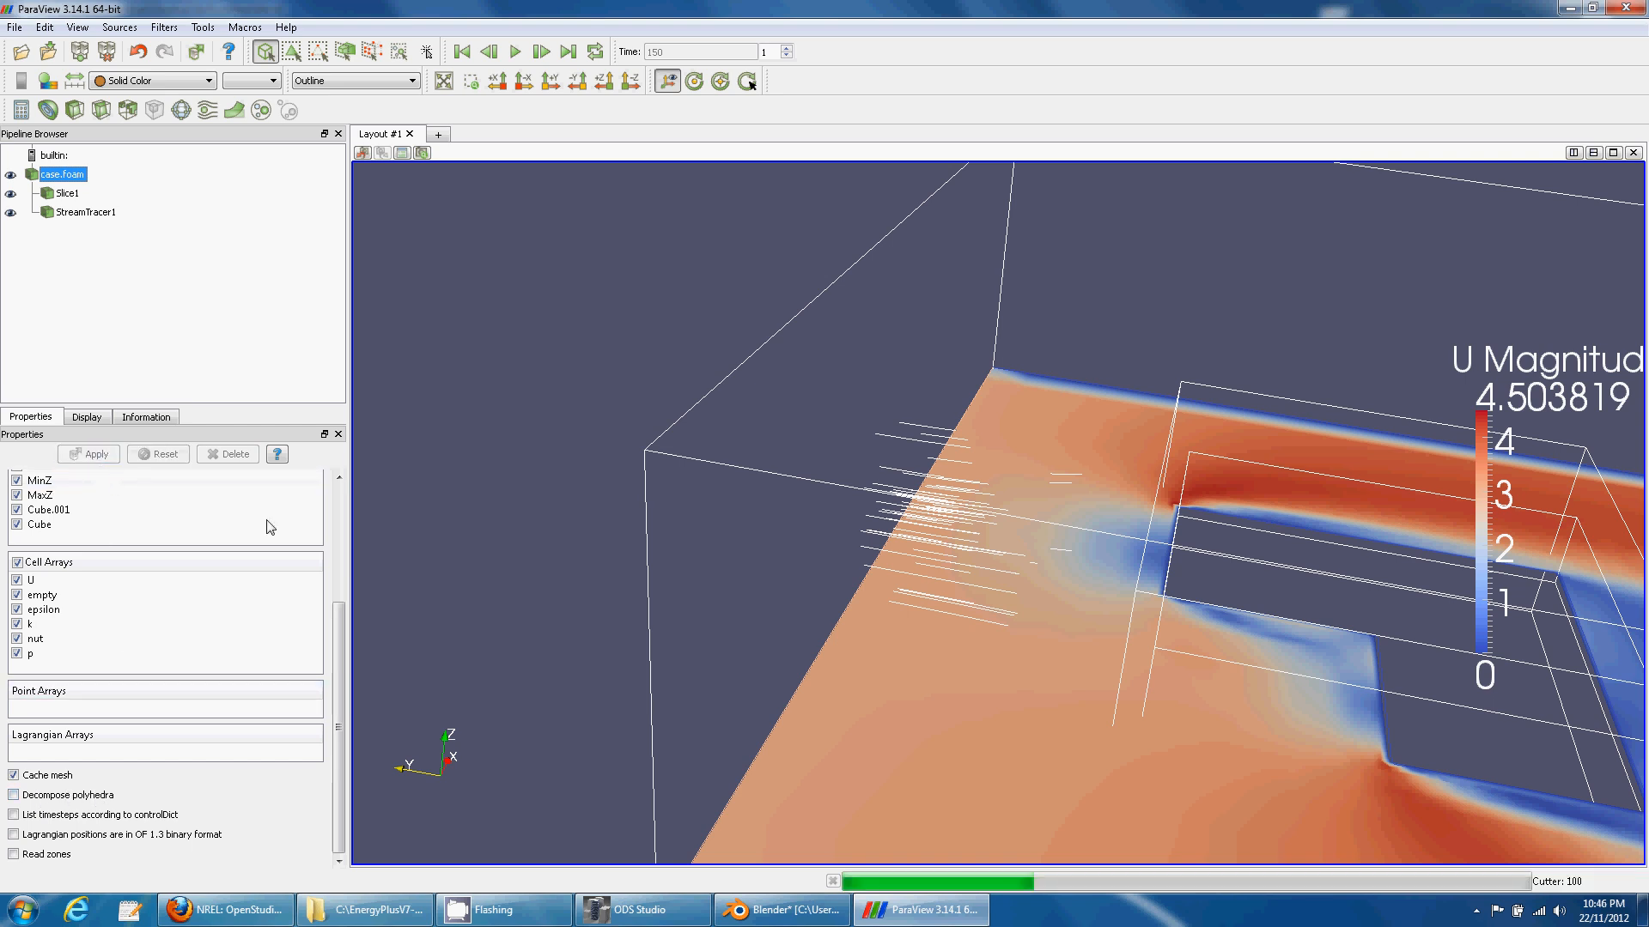
right_drag(493, 557, 529, 390)
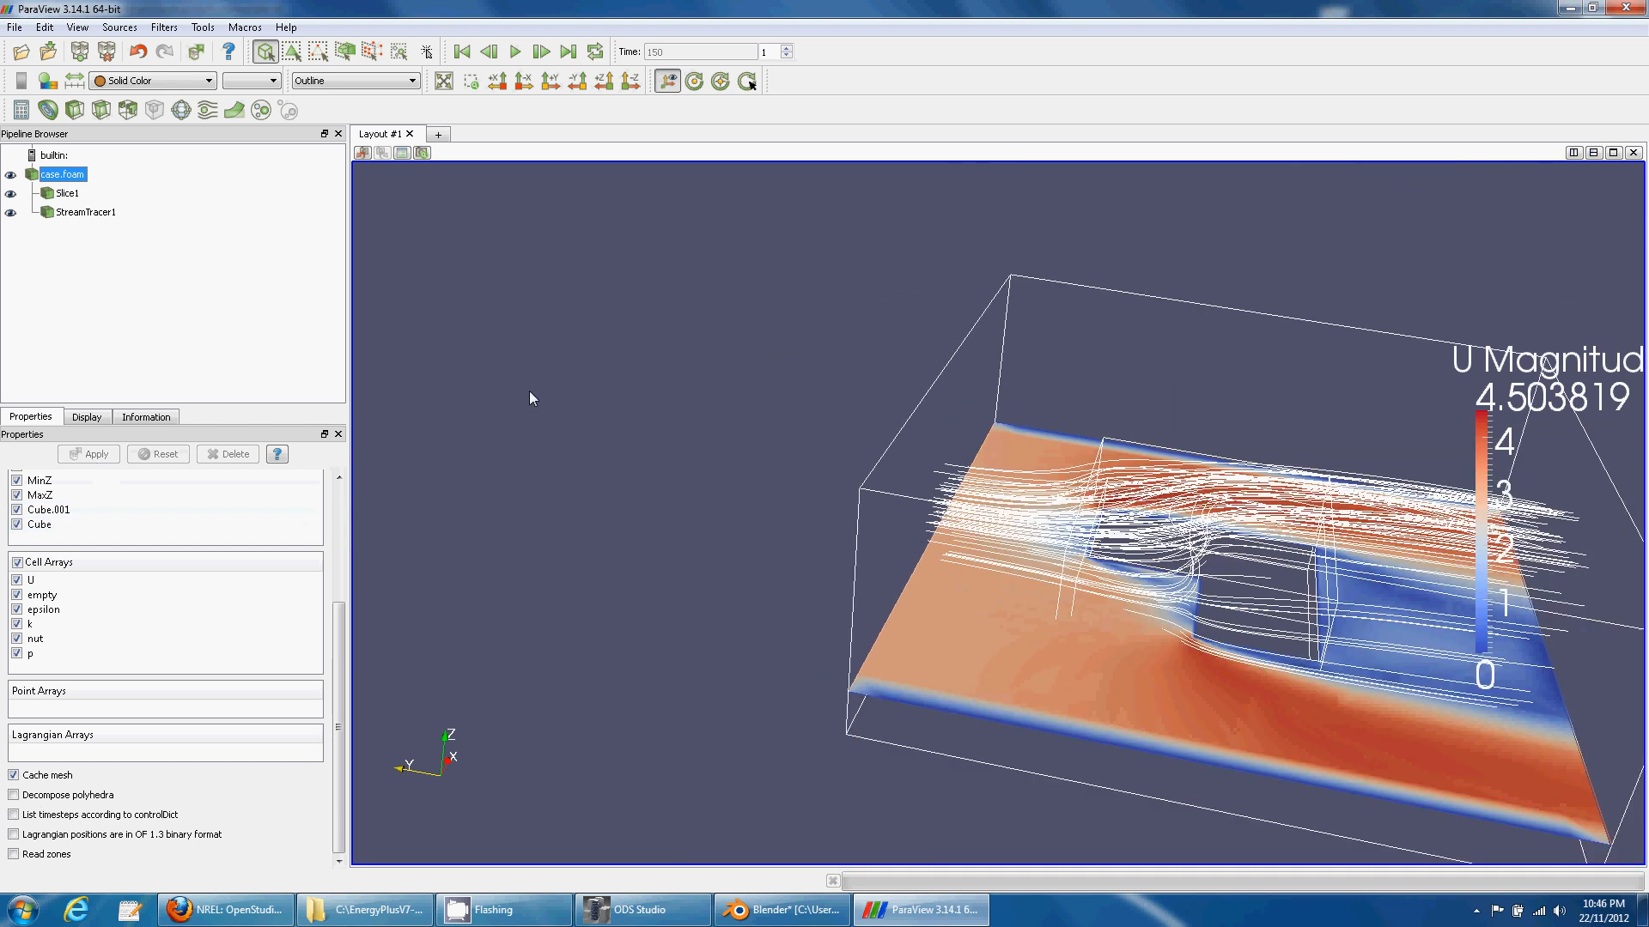
drag(530, 398, 634, 479)
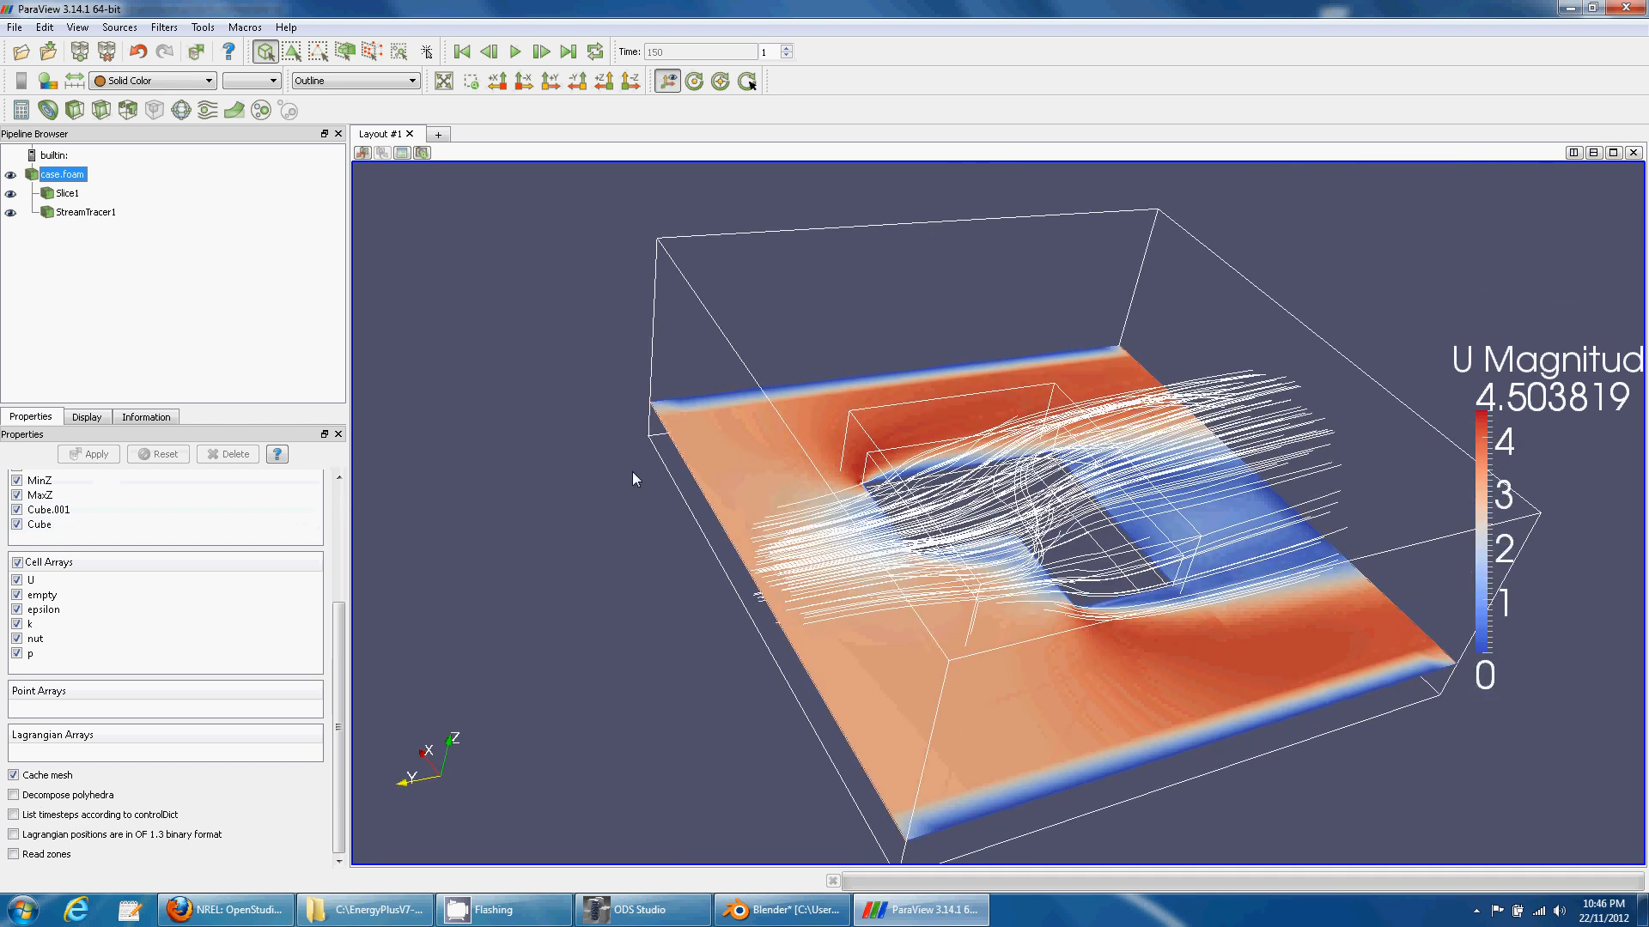
- Colour StreamTracer1 streamlines by U
click(86, 212)
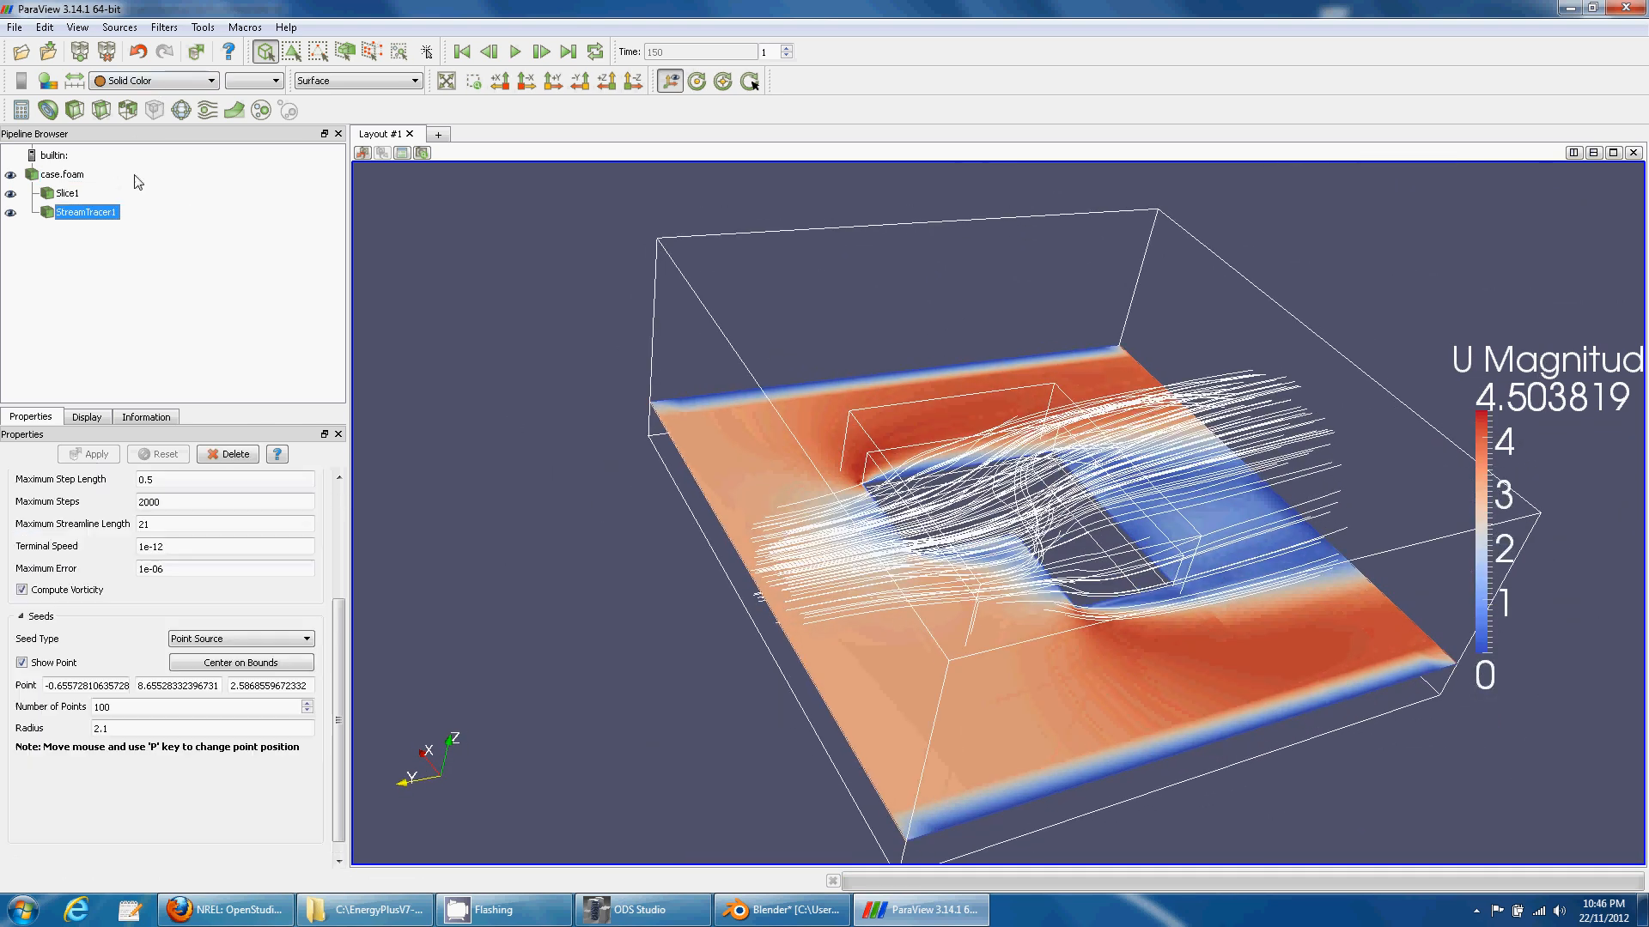
click(152, 79)
click(120, 228)
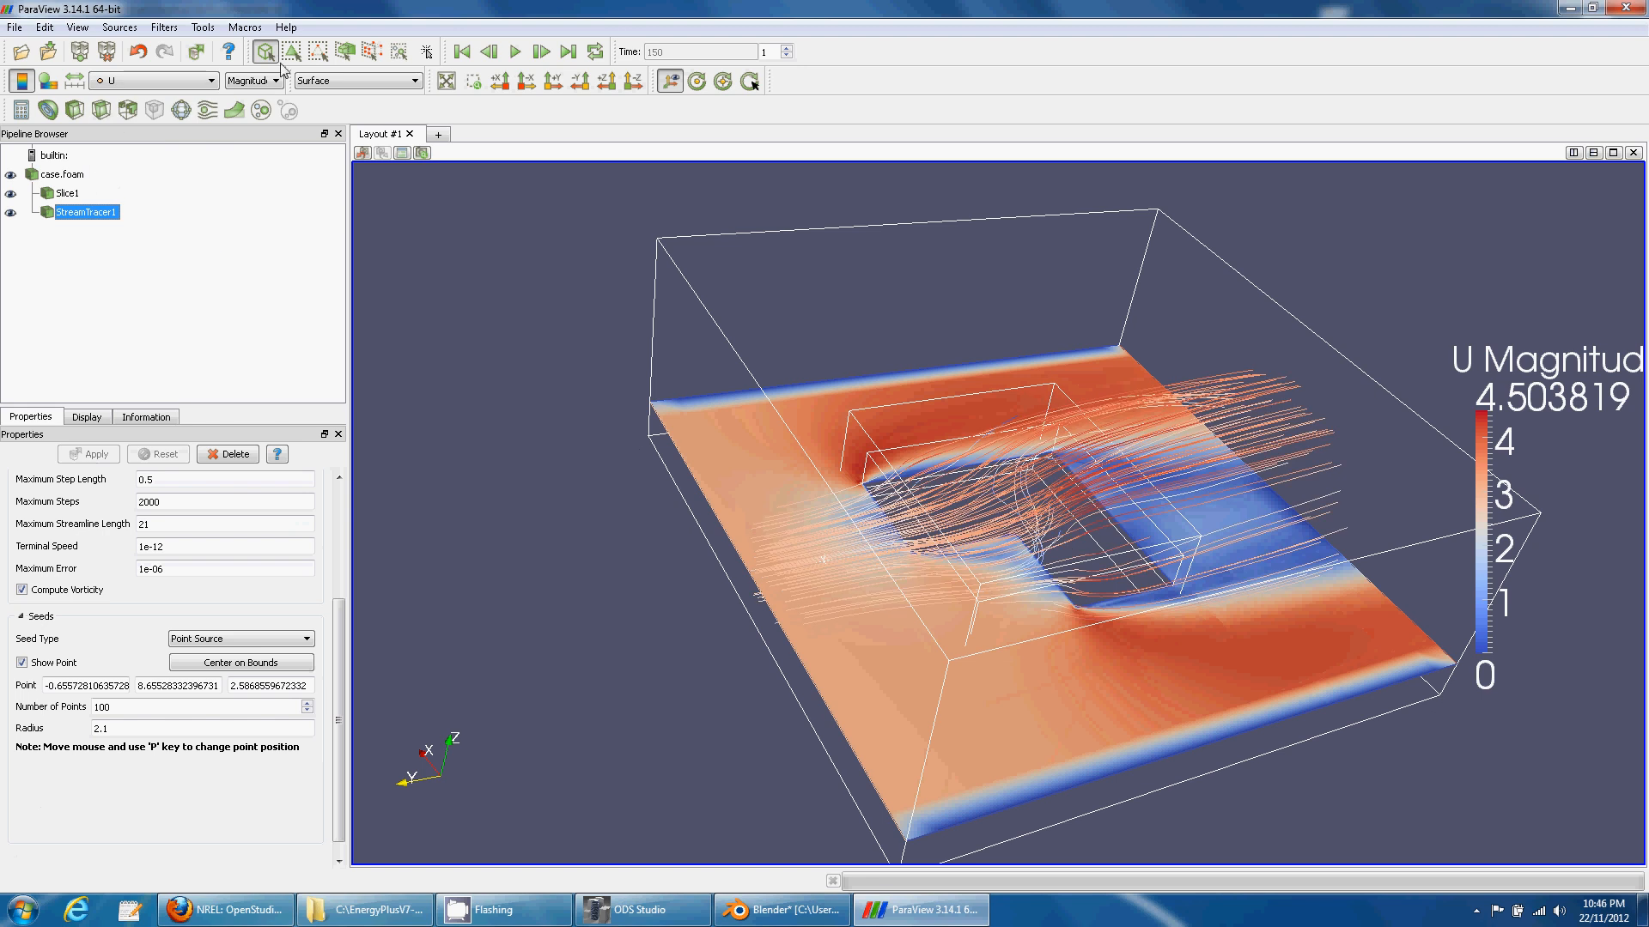
- Add a Tube filter to the streamlines with radius 0.05
click(203, 27)
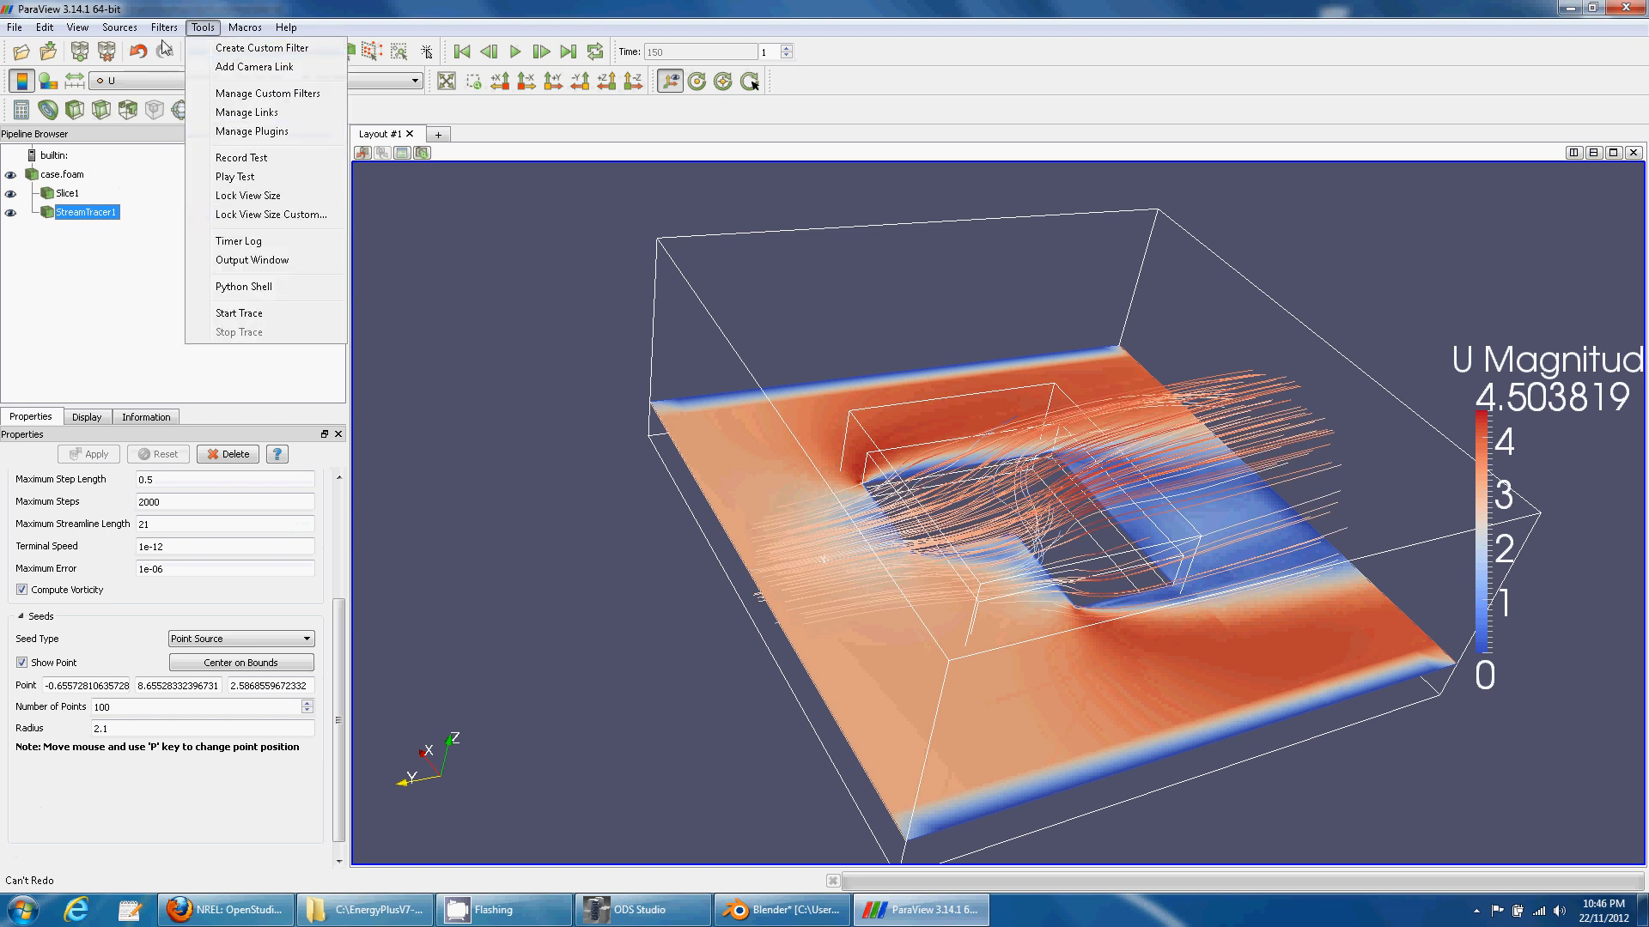
mouse_move(164, 28)
mouse_move(223, 198)
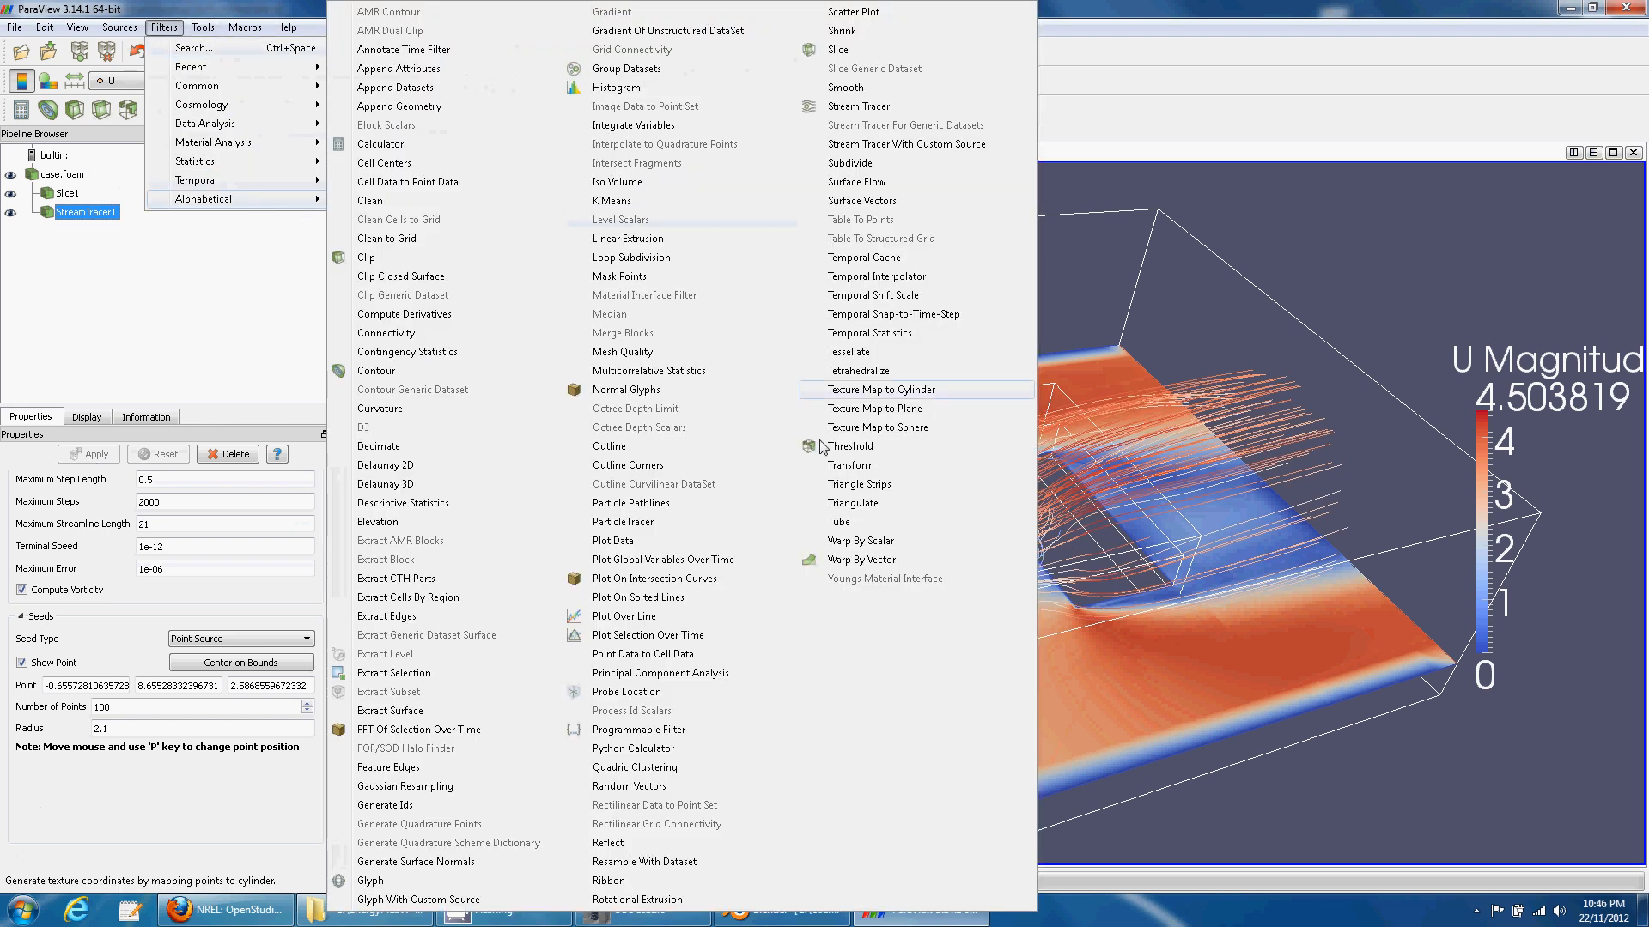
click(871, 526)
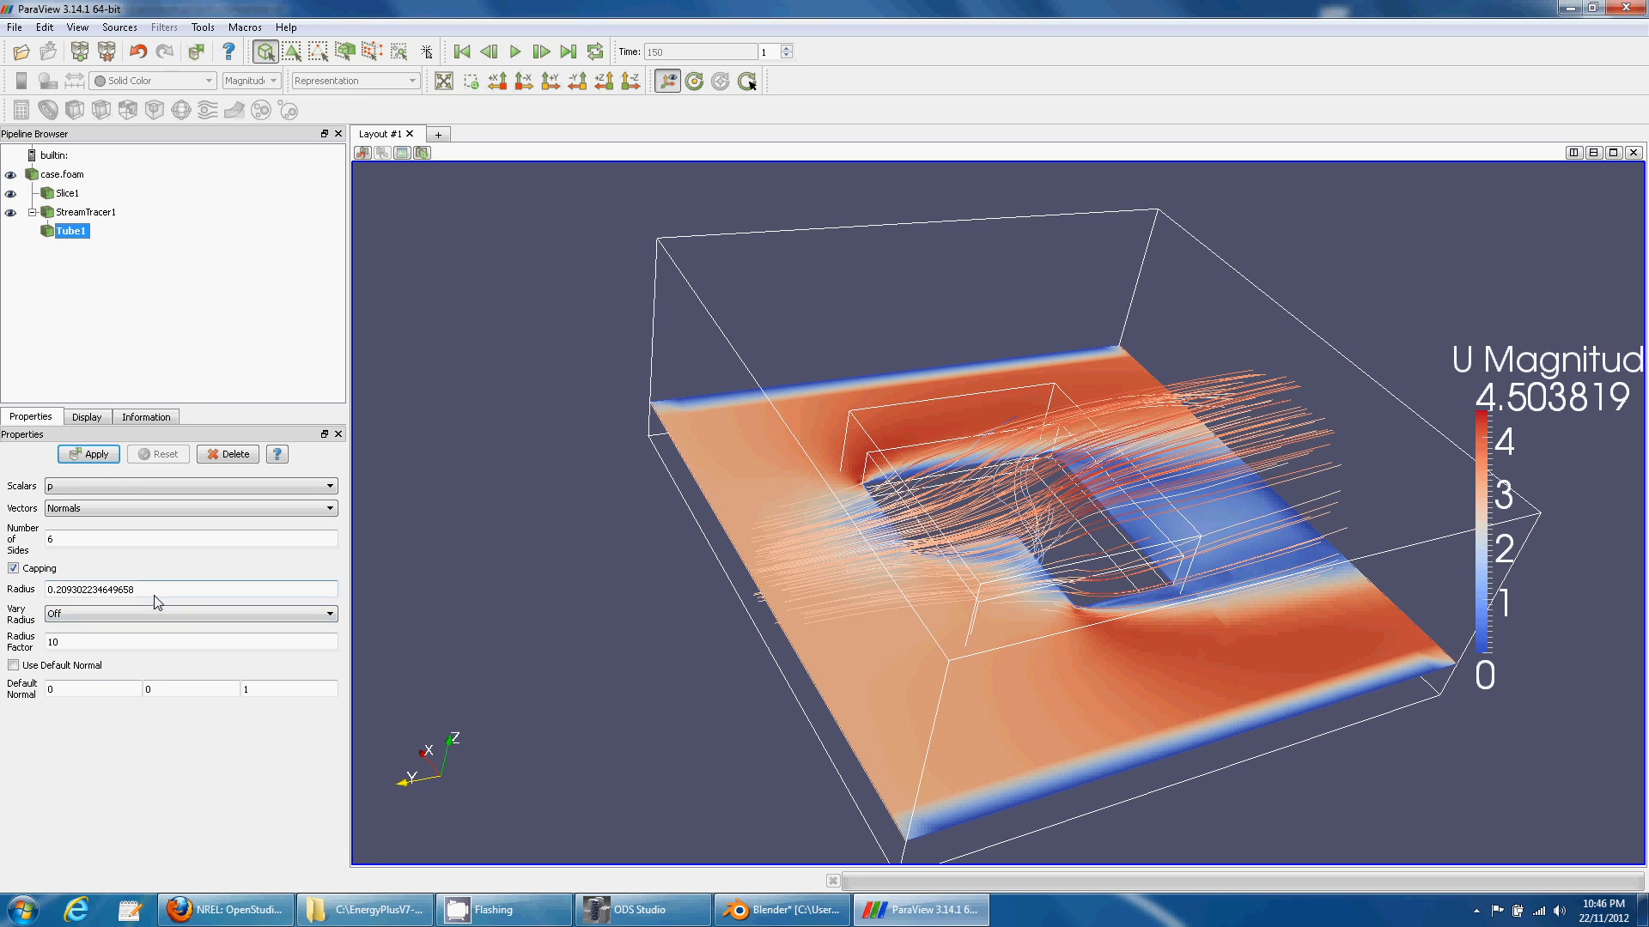
drag(154, 596, 73, 589)
text(0.05)
click(88, 453)
drag(460, 529, 605, 567)
right_drag(482, 270, 484, 362)
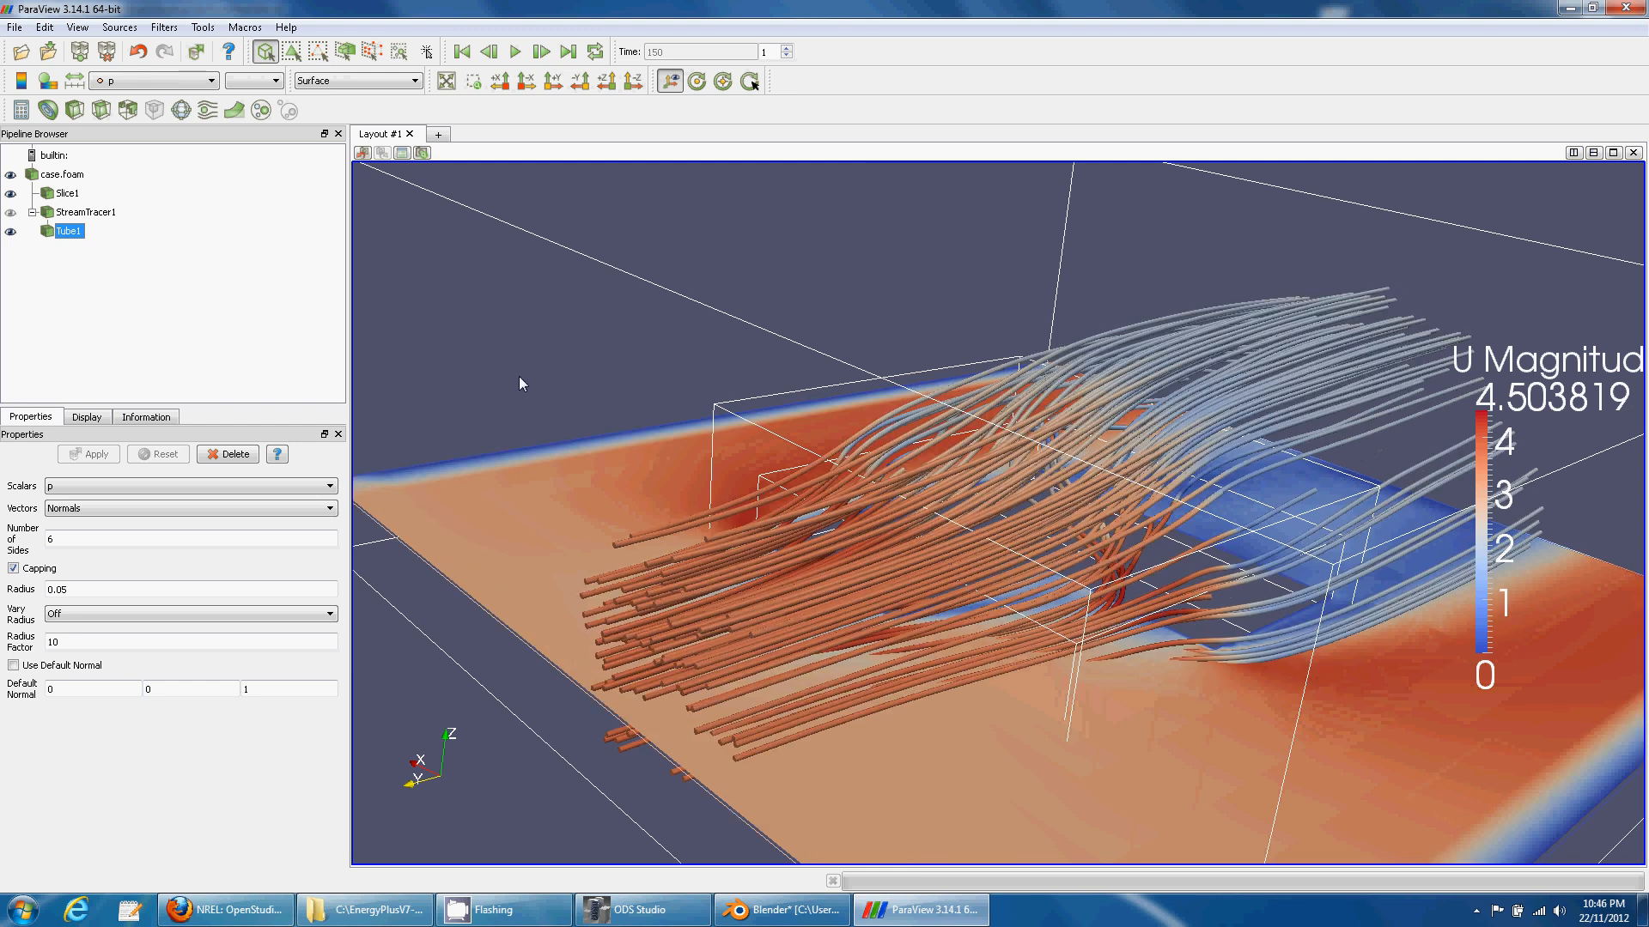
- Load constant/triSurface/cfdGeom.stl, dismiss the reader error, and hide the case.foam outline
click(21, 51)
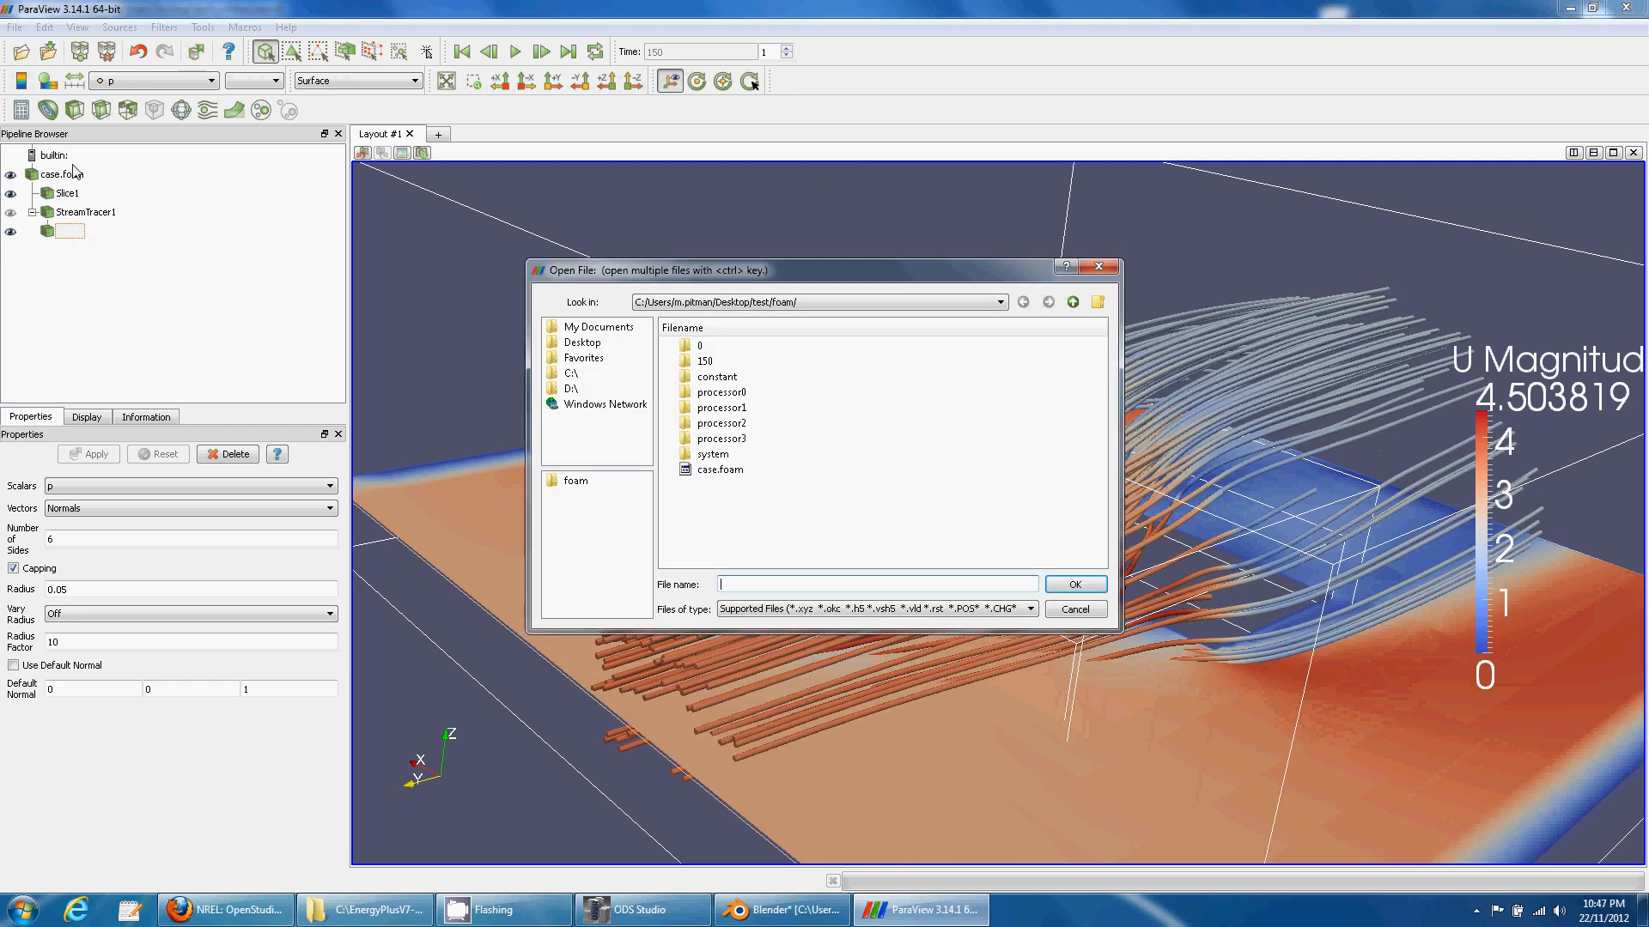
double_click(718, 378)
double_click(718, 361)
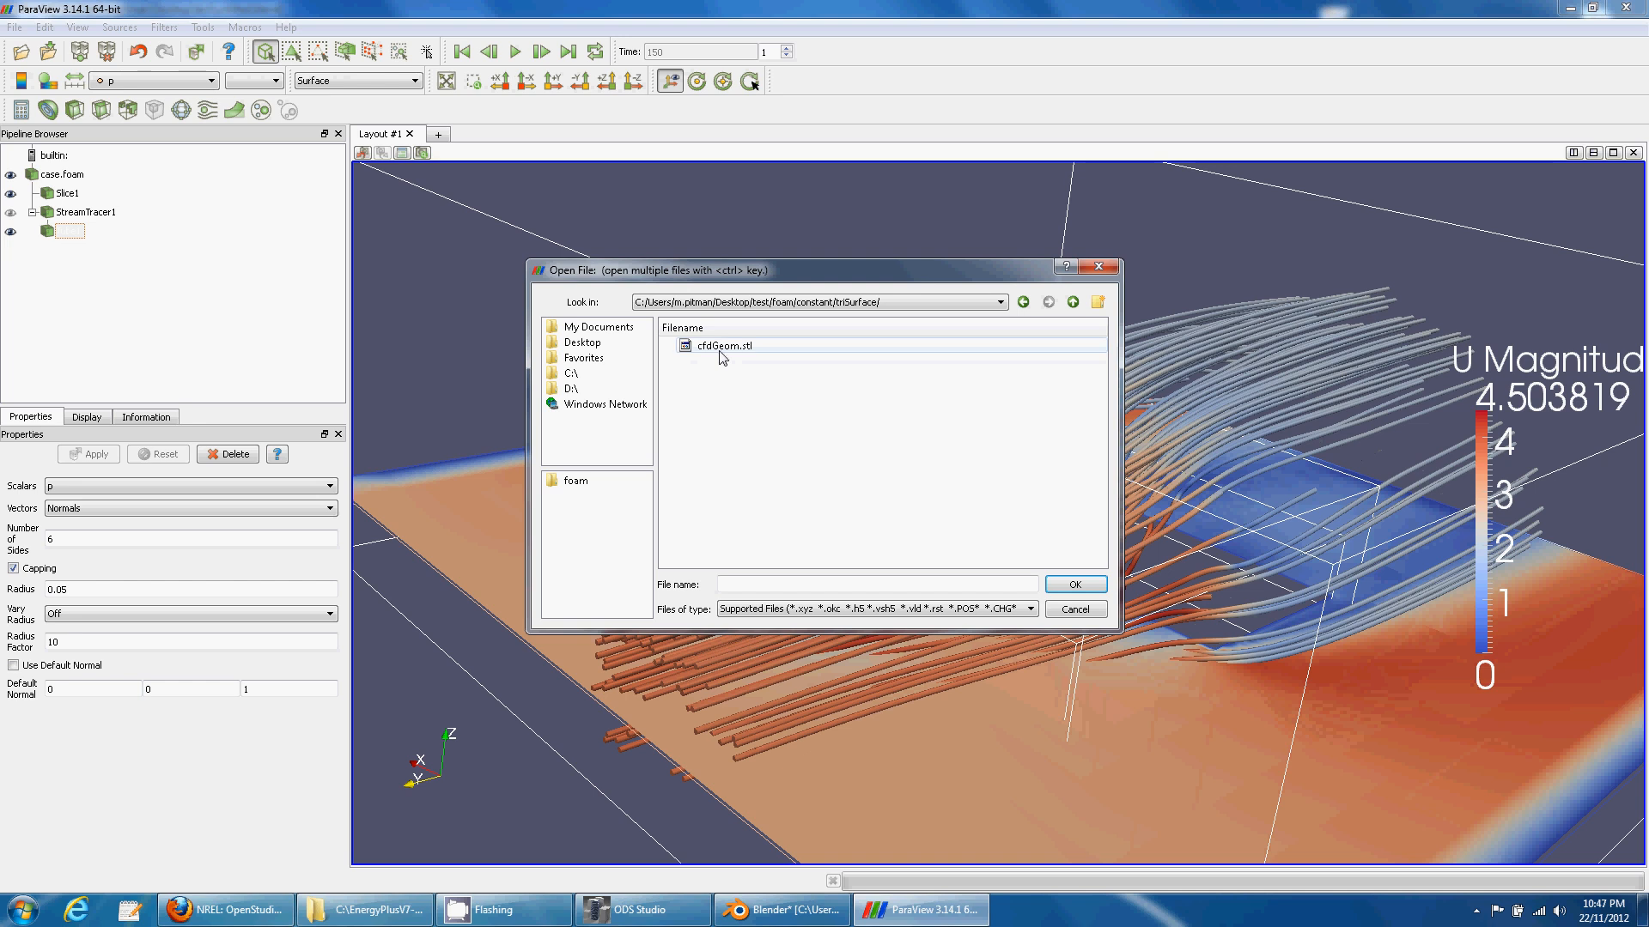
click(724, 345)
click(1075, 585)
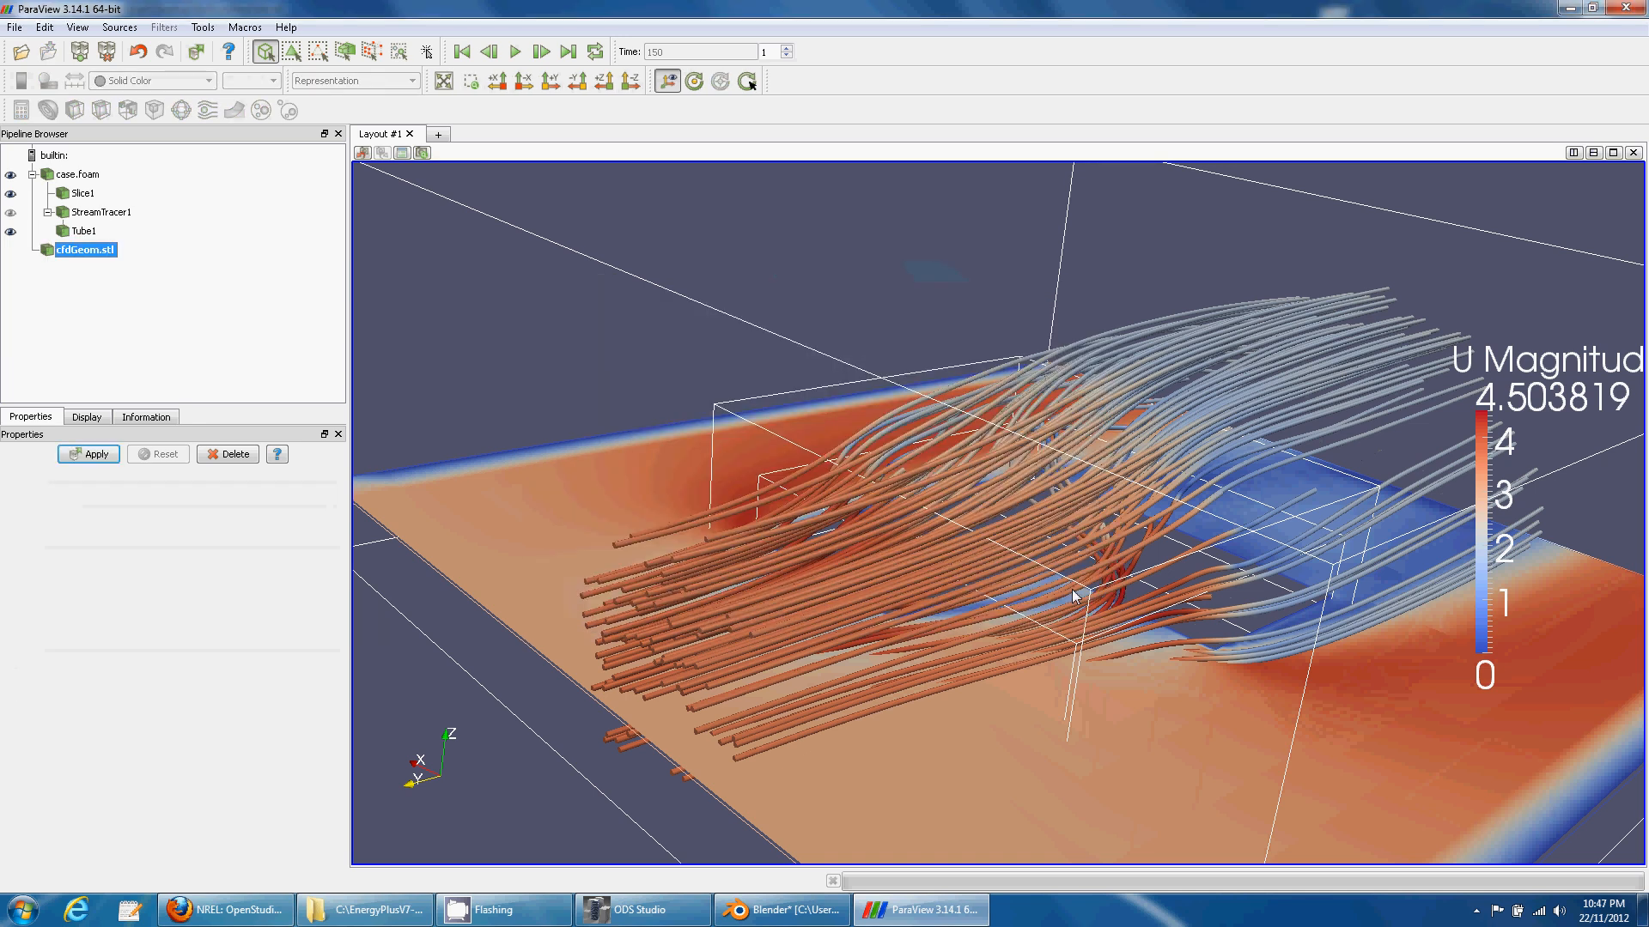
click(102, 454)
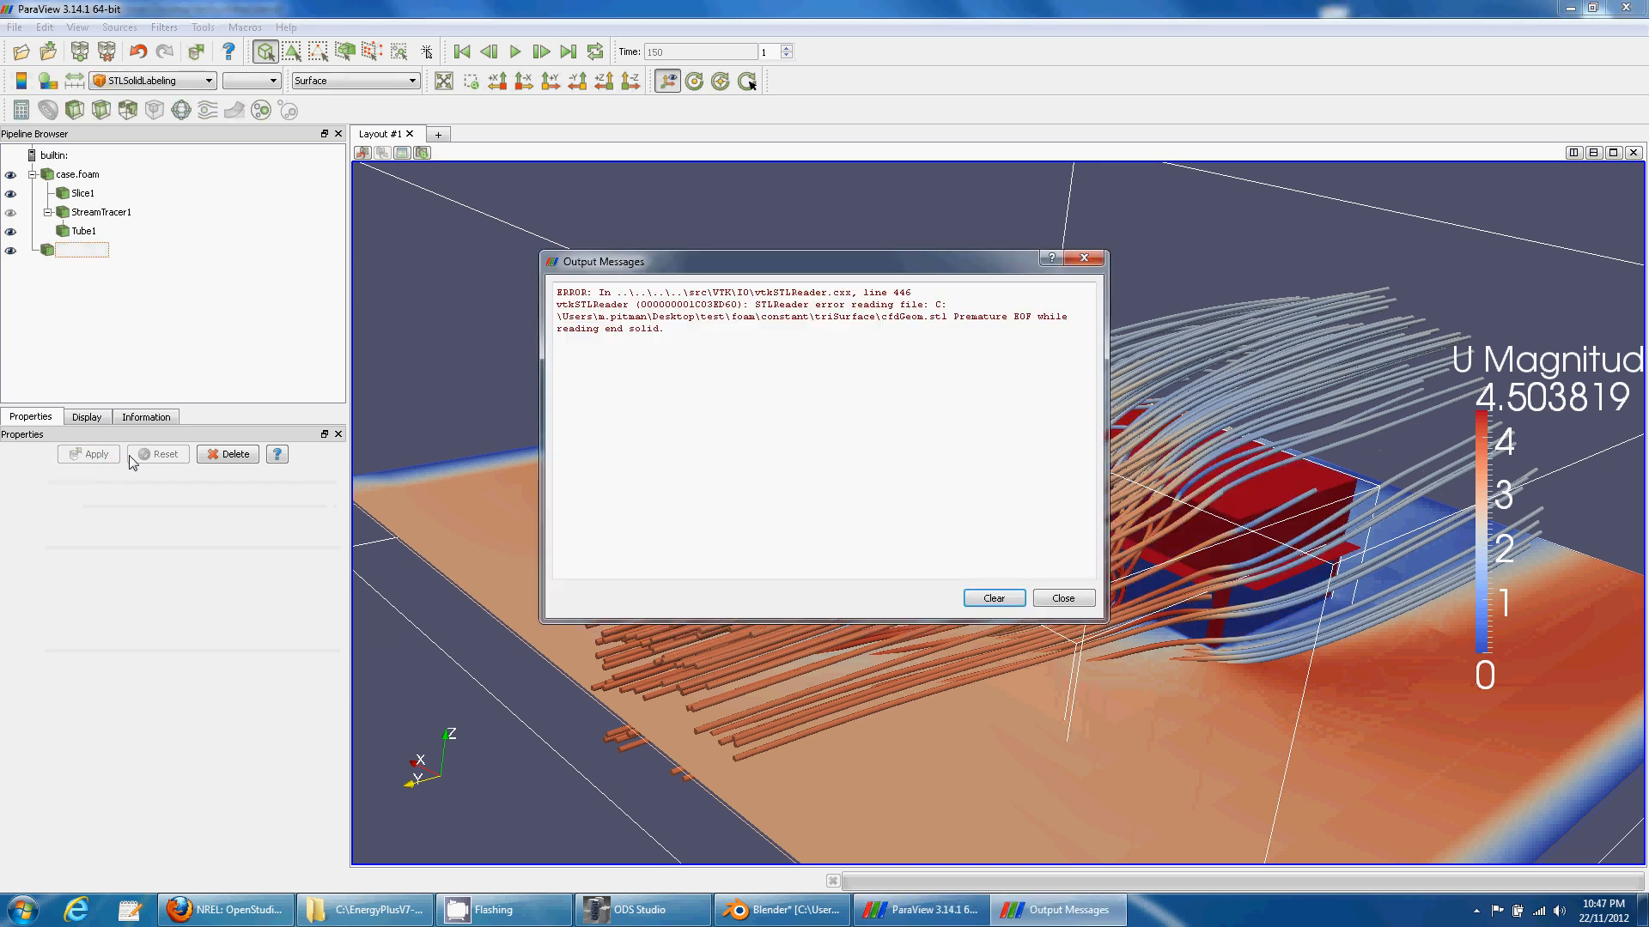
click(1064, 599)
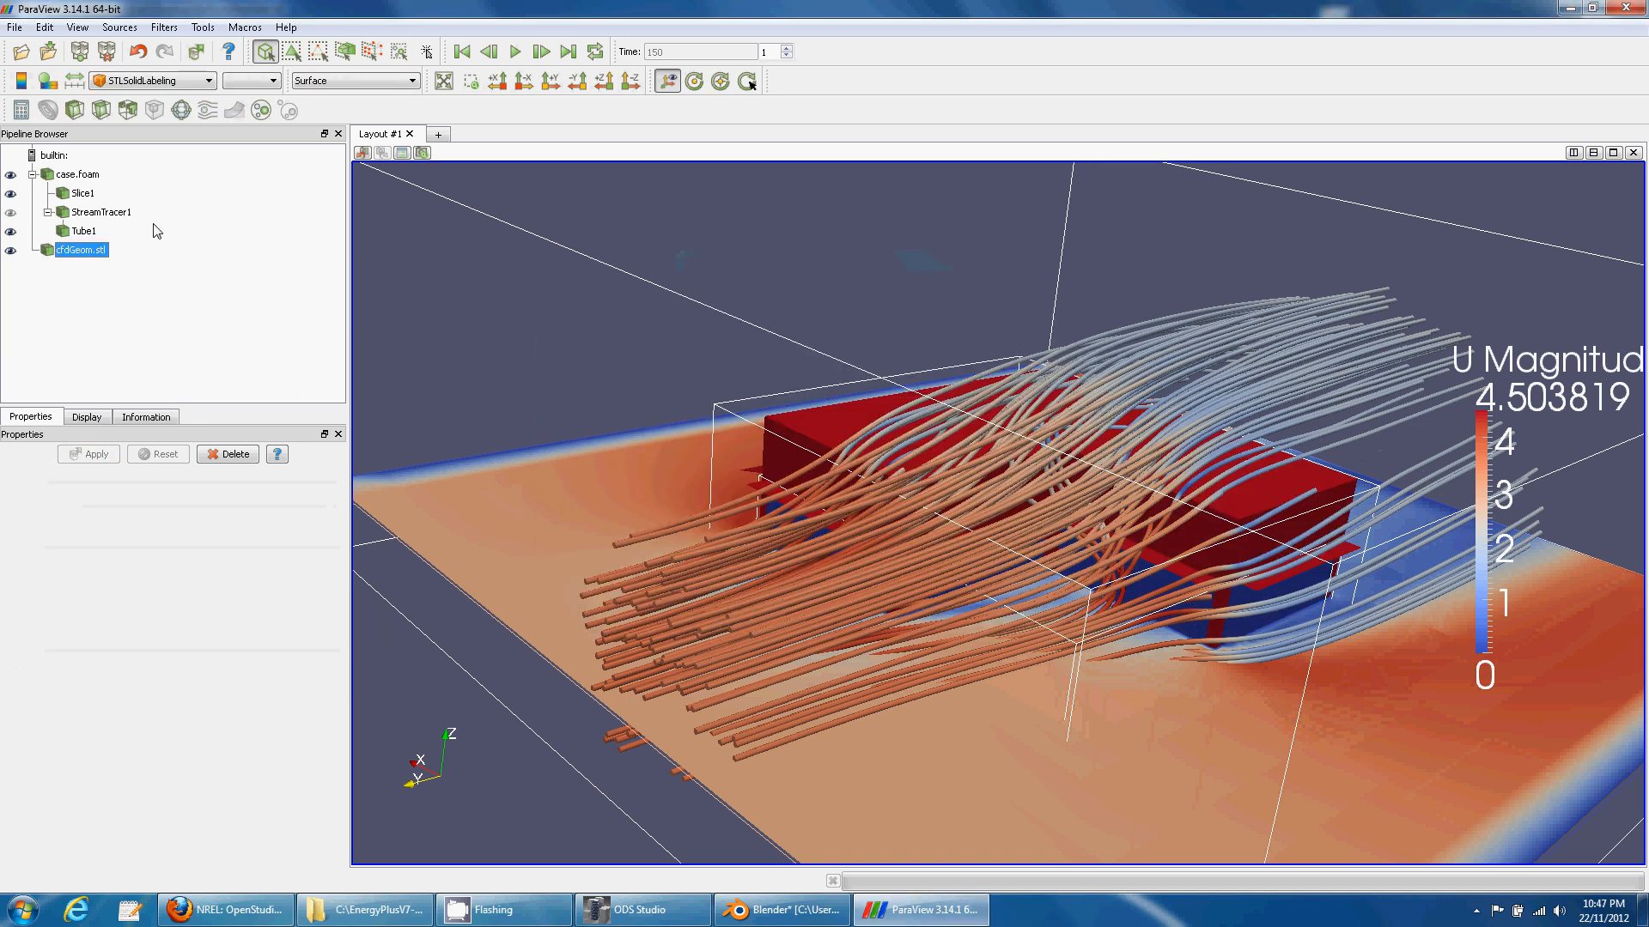
click(10, 176)
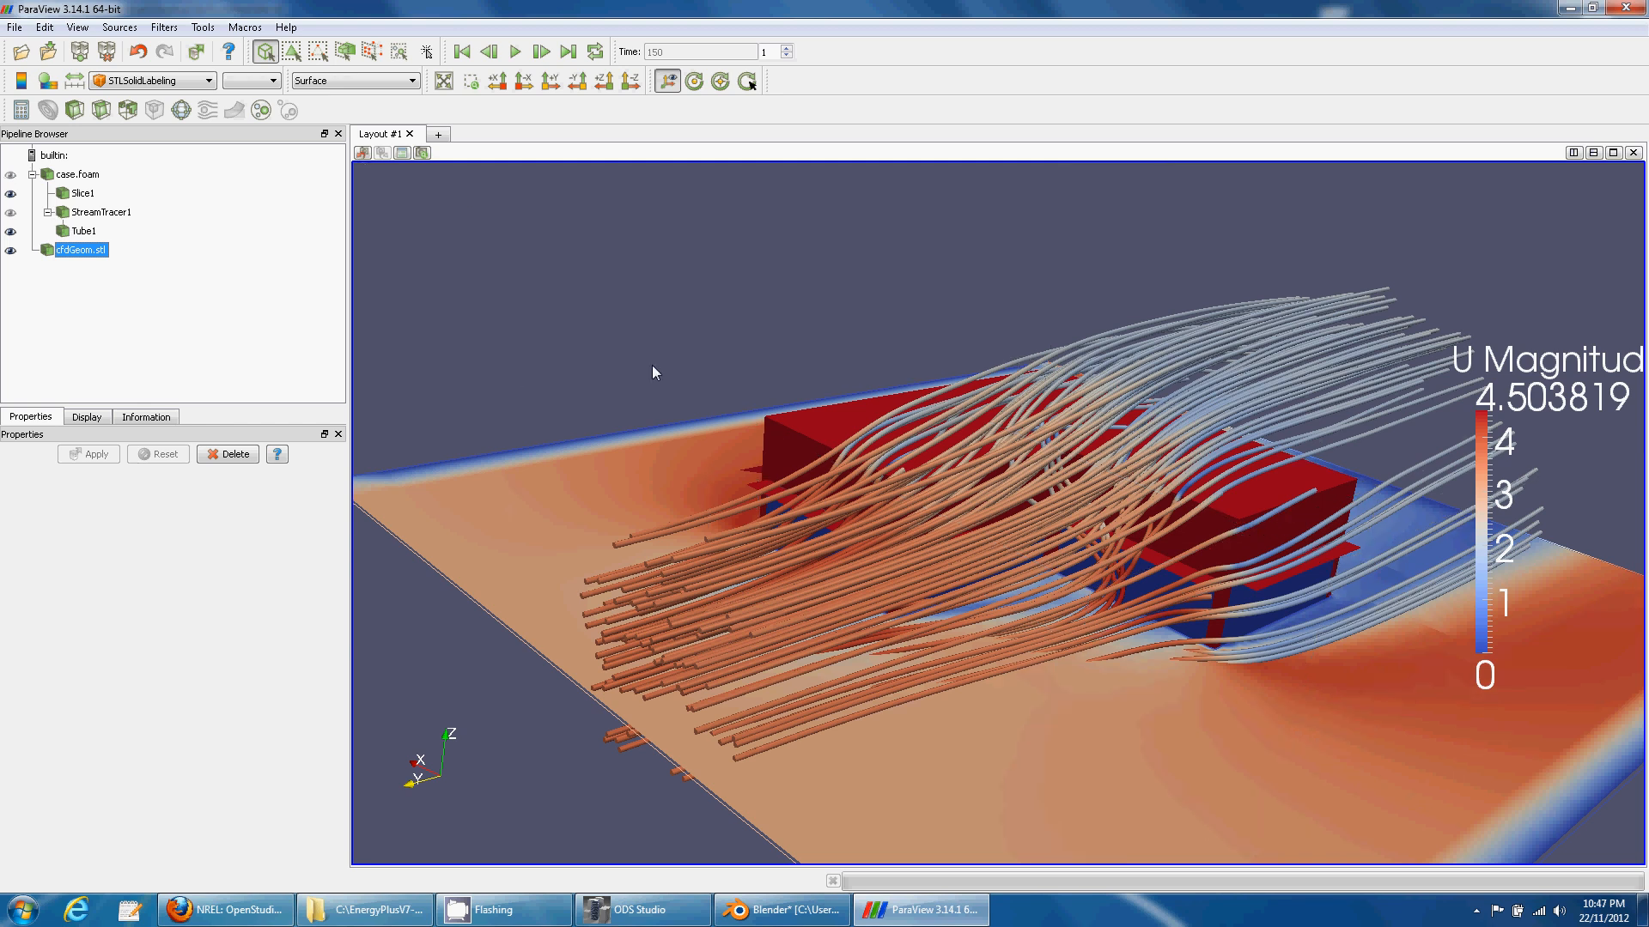
drag(652, 364, 524, 301)
- Hide Slice1 and orbit around the red building and U-coloured streamline tubes
click(10, 193)
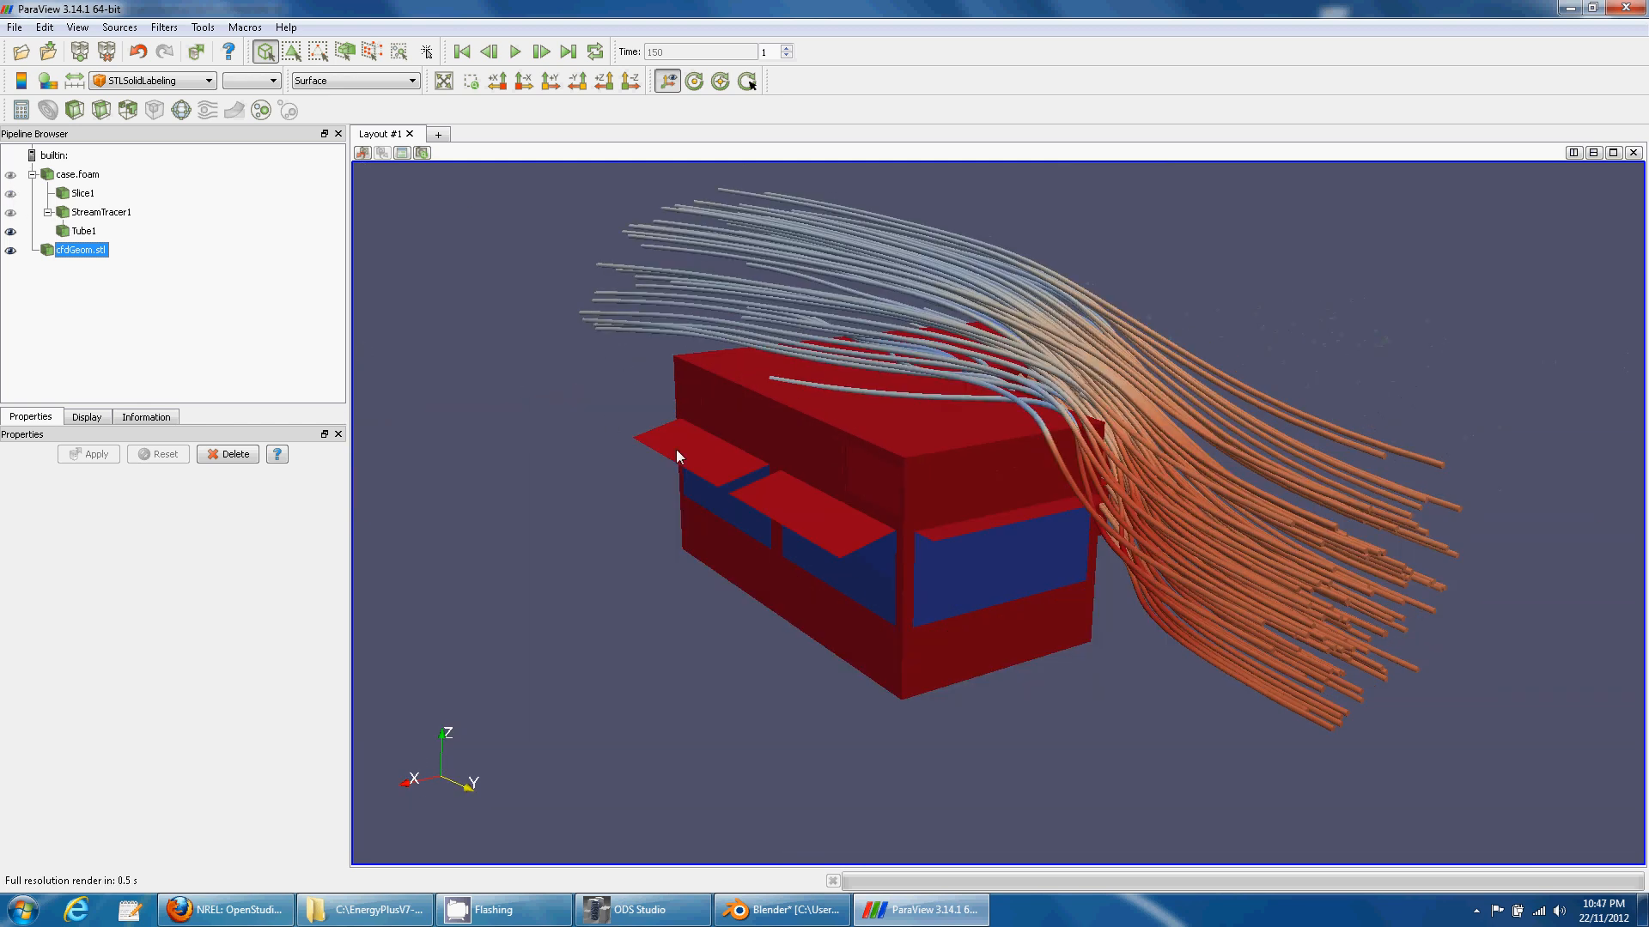
mouse_move(864, 535)
mouse_down()
mouse_move(654, 522)
mouse_move(668, 558)
mouse_move(750, 481)
mouse_move(636, 475)
mouse_move(674, 505)
mouse_move(724, 433)
mouse_move(688, 470)
mouse_up()
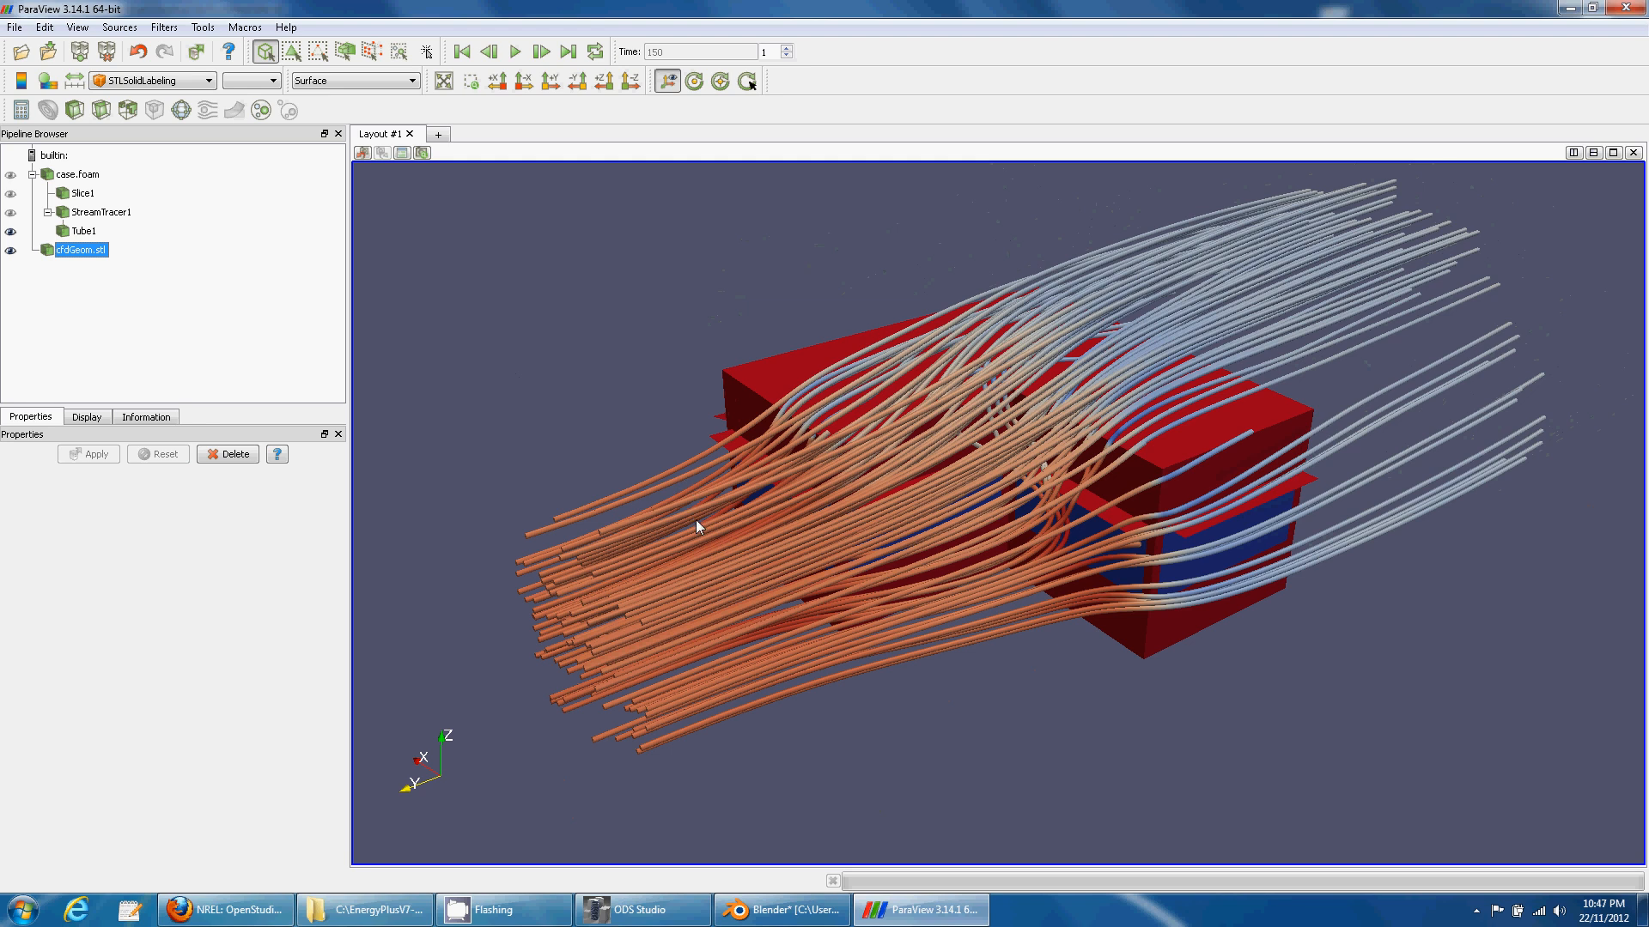
right_drag(695, 519, 712, 298)
middle_drag(742, 395, 686, 416)
drag(681, 446, 738, 459)
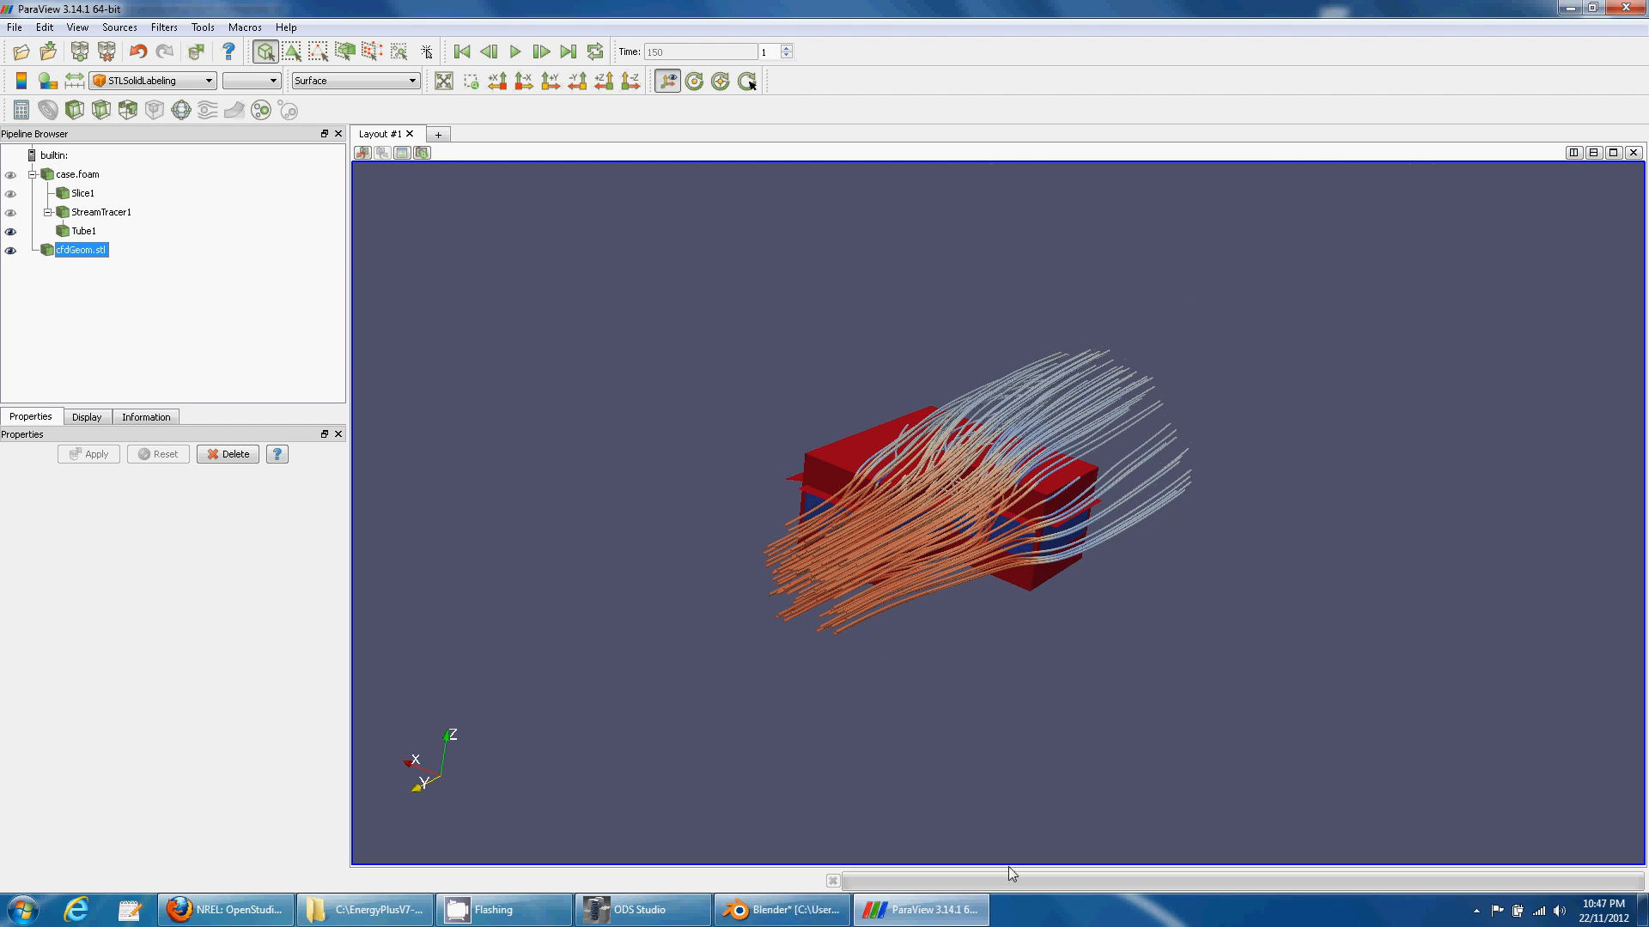
mouse_move(1012, 736)
mouse_down()
mouse_move(928, 713)
mouse_move(931, 699)
mouse_move(991, 739)
mouse_up()
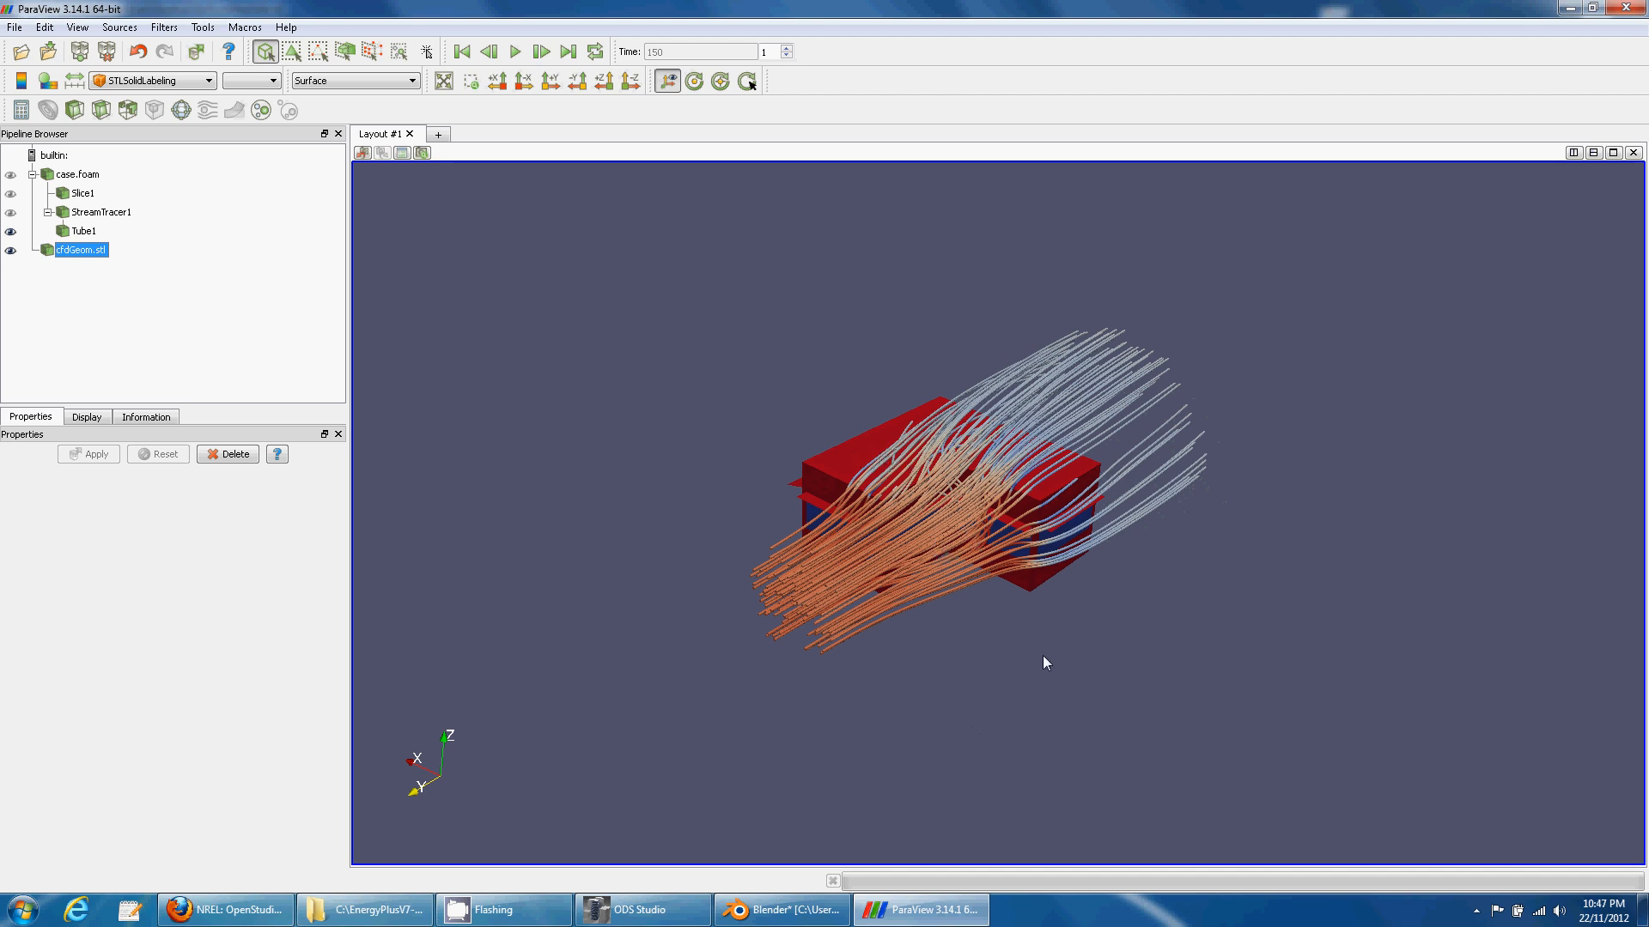
click(1477, 911)
right_click(1488, 820)
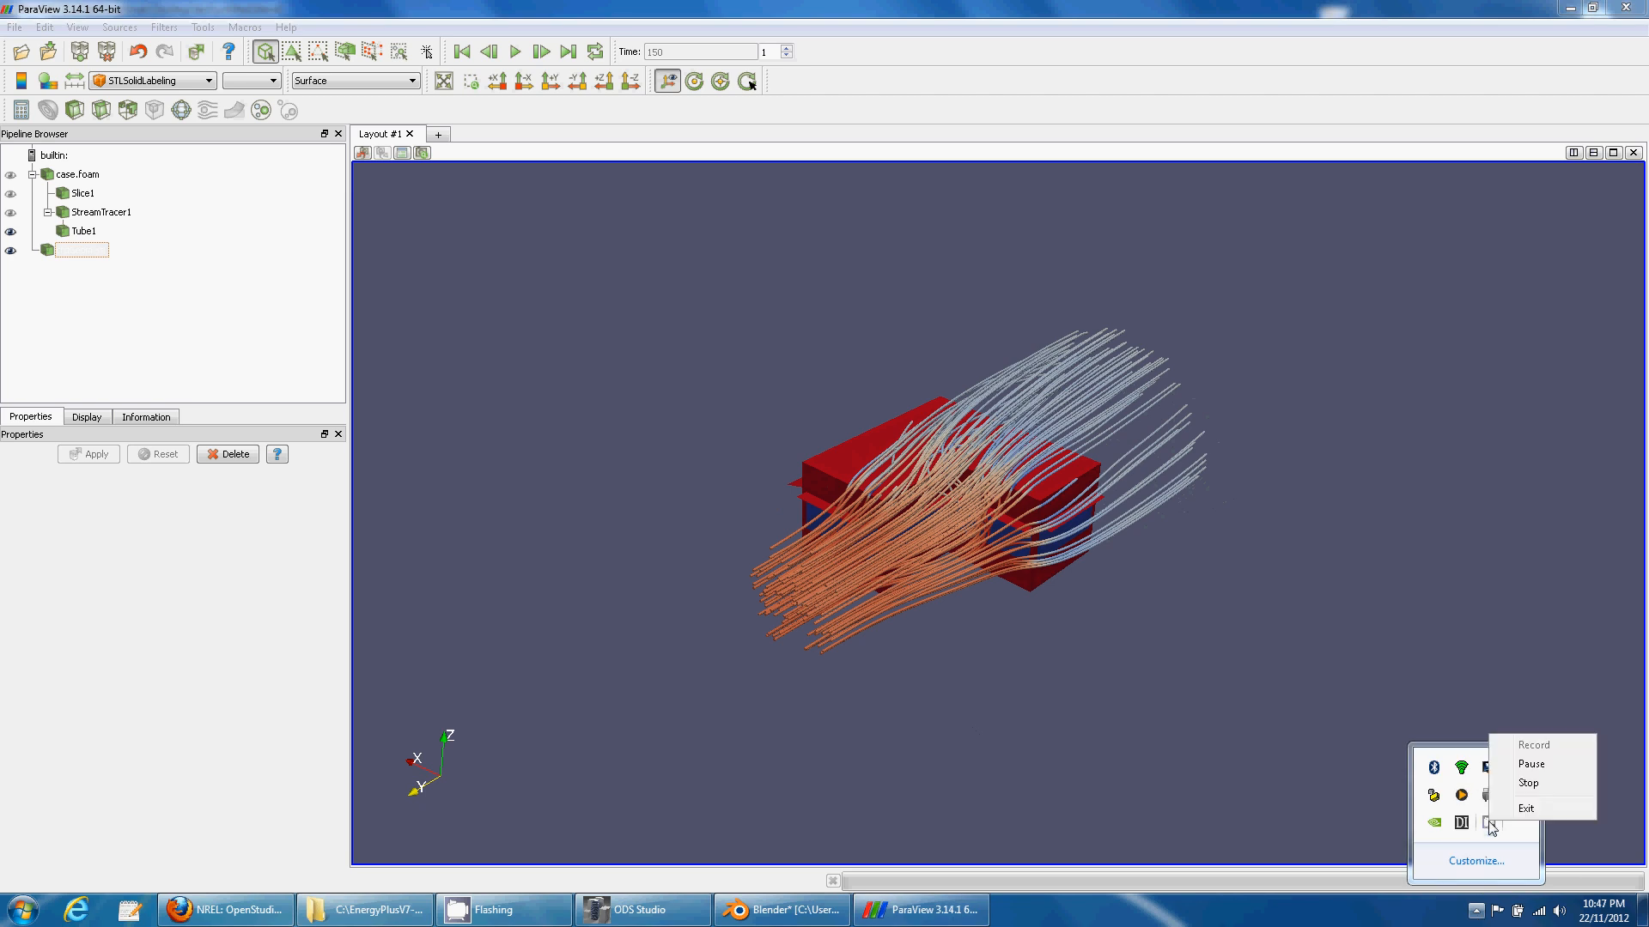